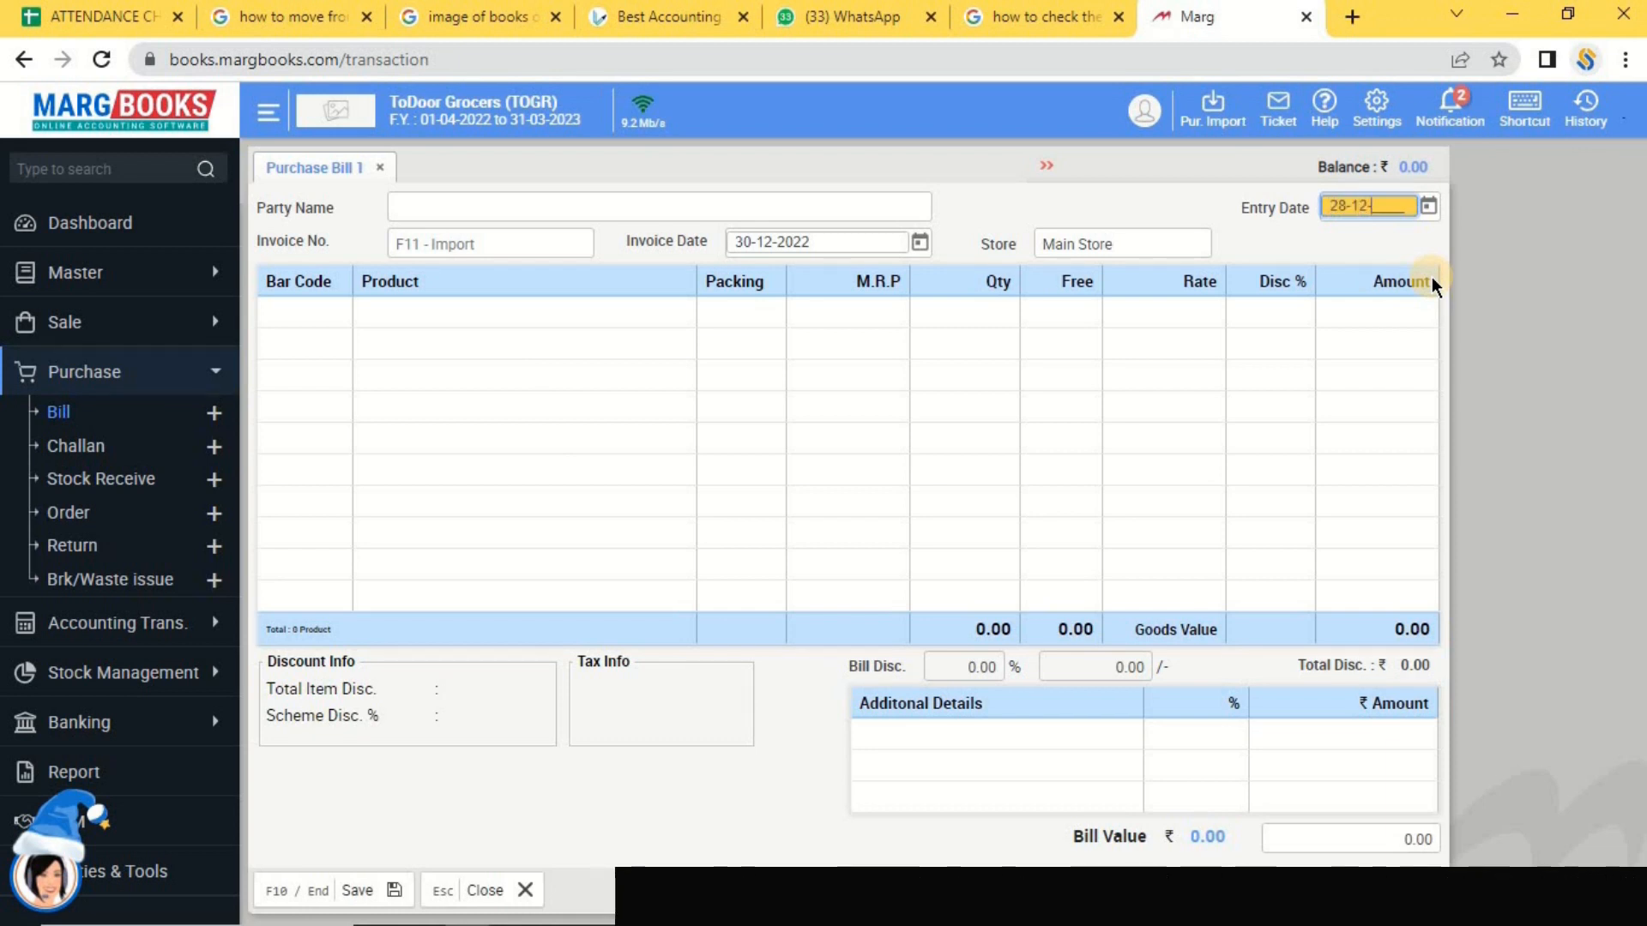
Complete the entry date as 28-12-2022 and bring up the Select Party list.
text(2022)
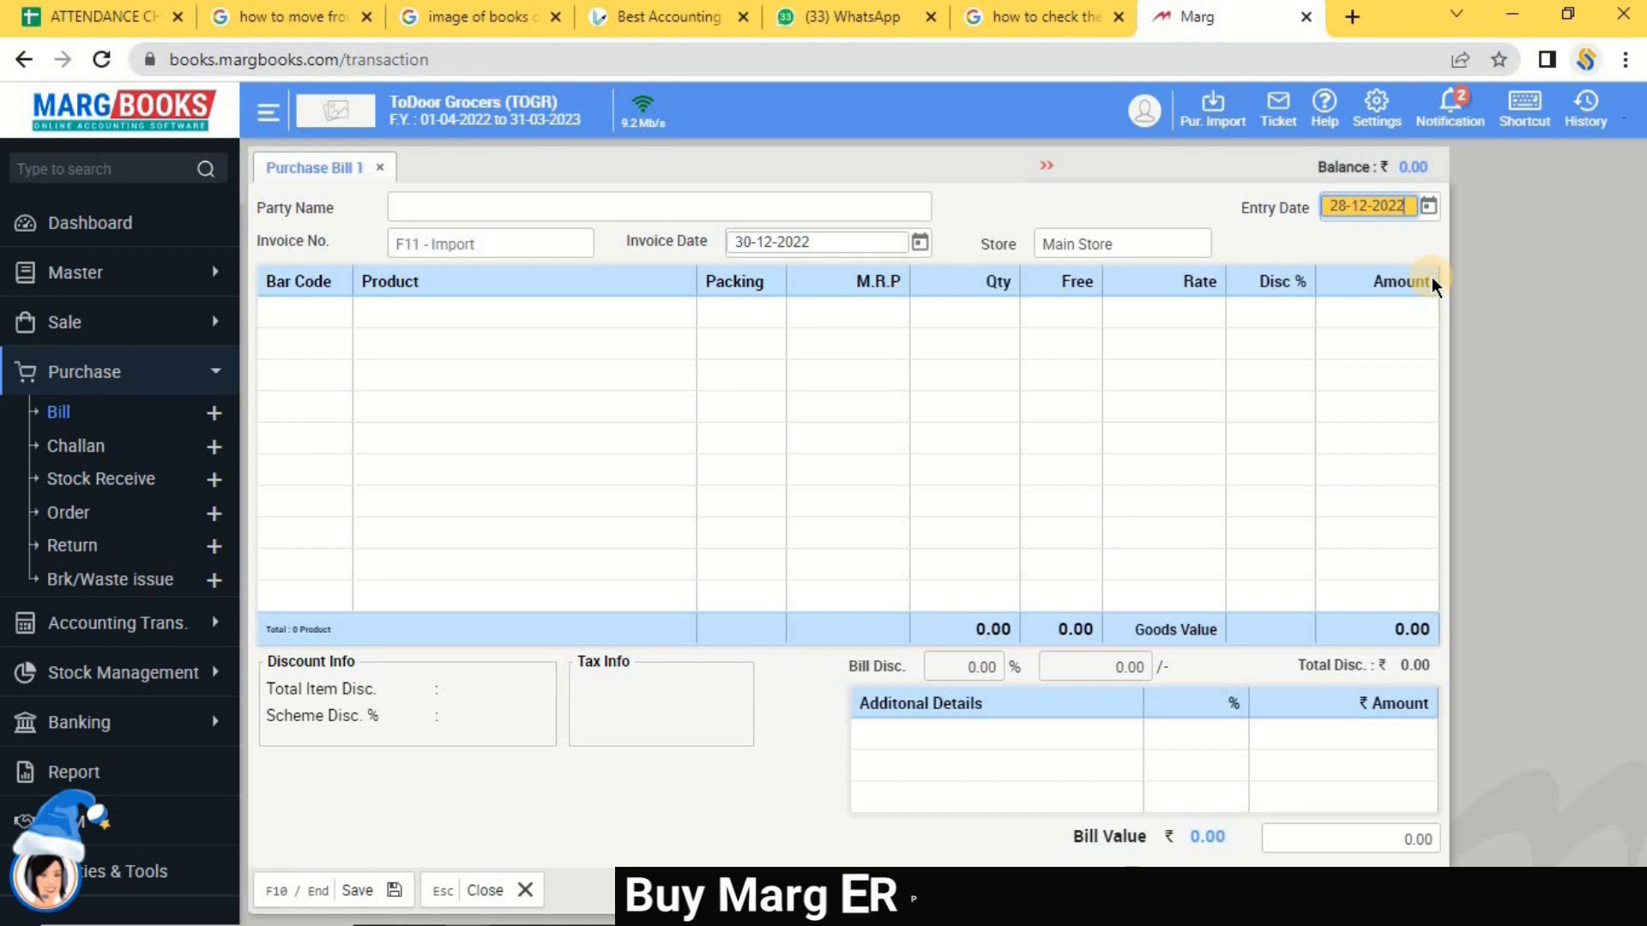
key(Return)
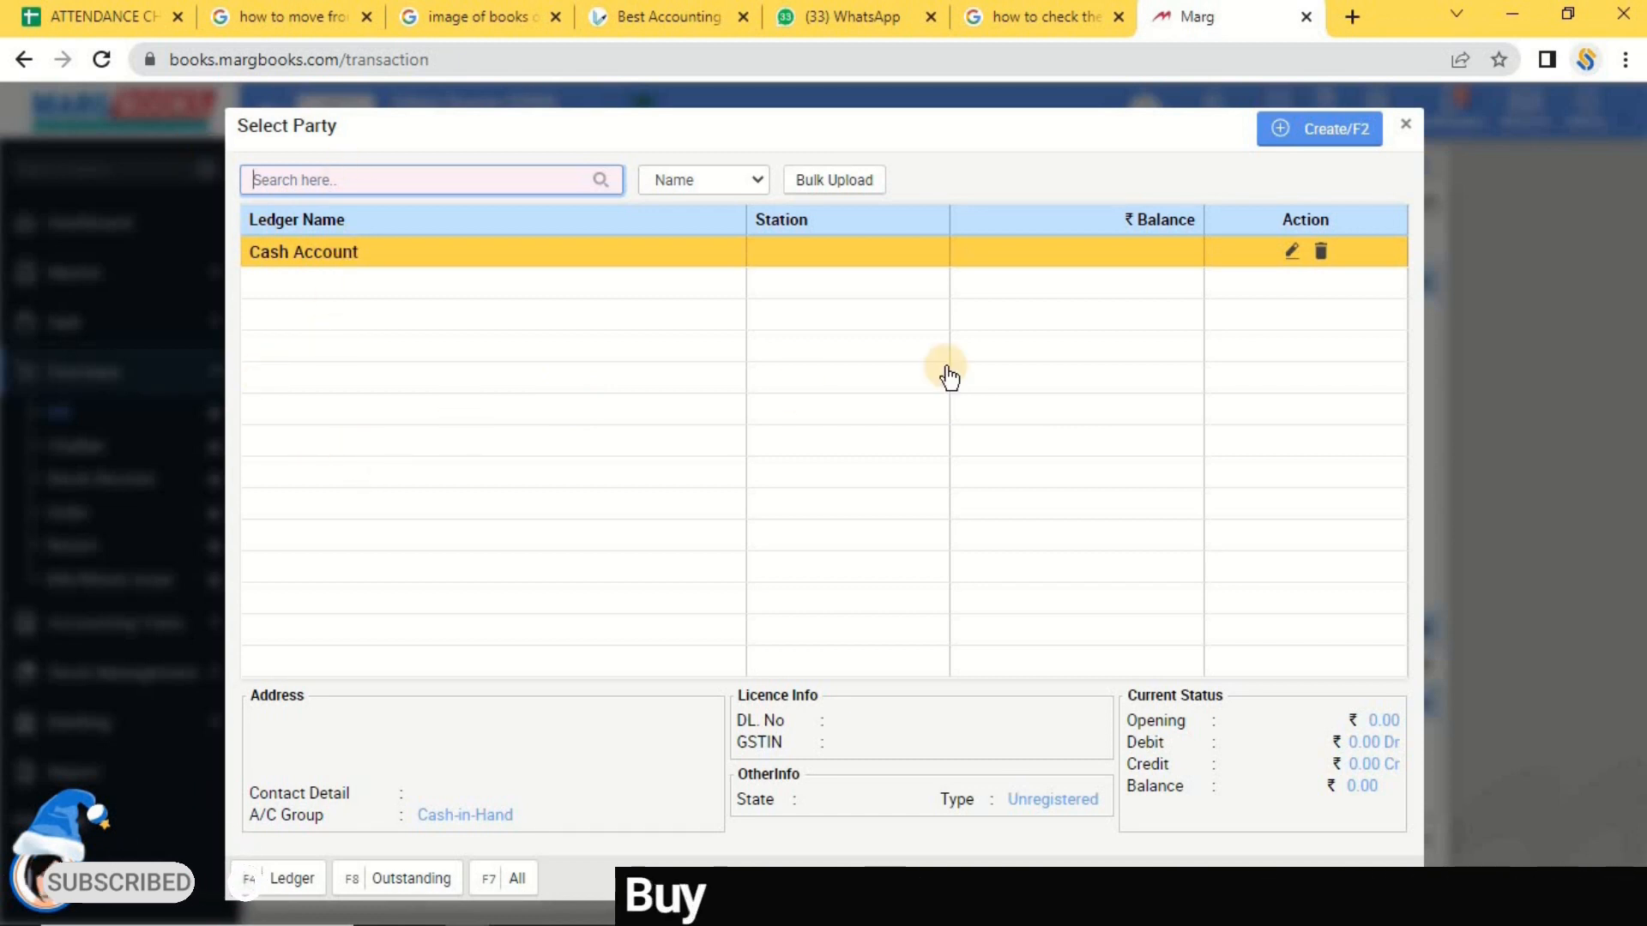
Choose Create (F2) in the Select Party list to open a blank Create Ledger form.
click(1304, 139)
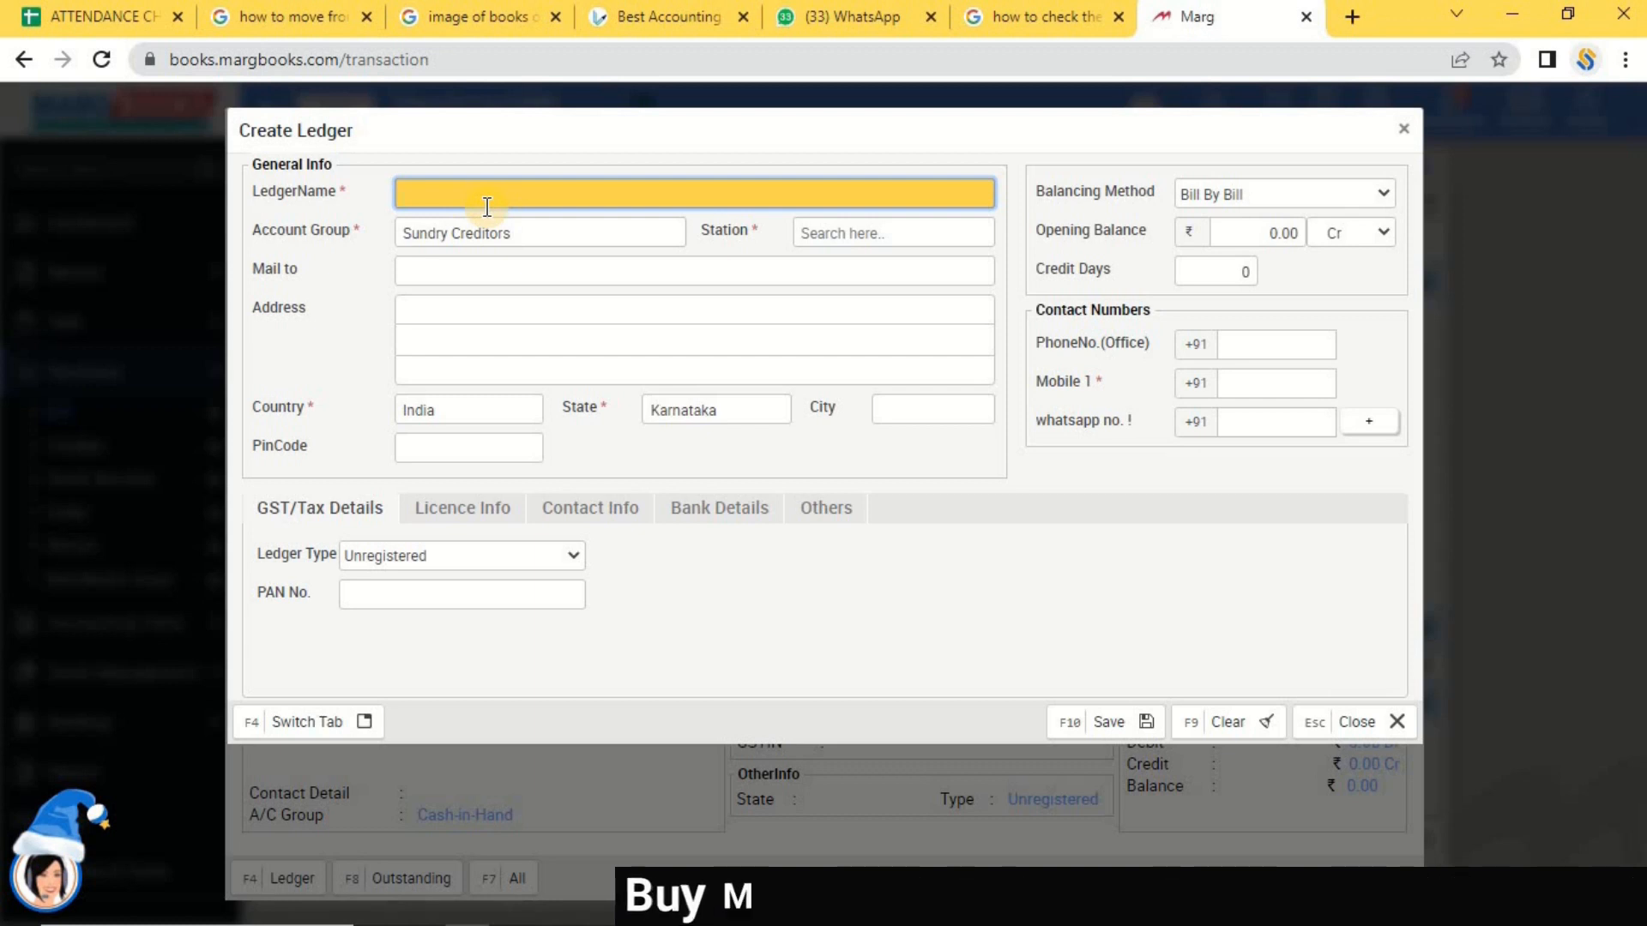
Name the ledger Sb Traders with station Others, address Karnataka, and default country and state.
text(S)
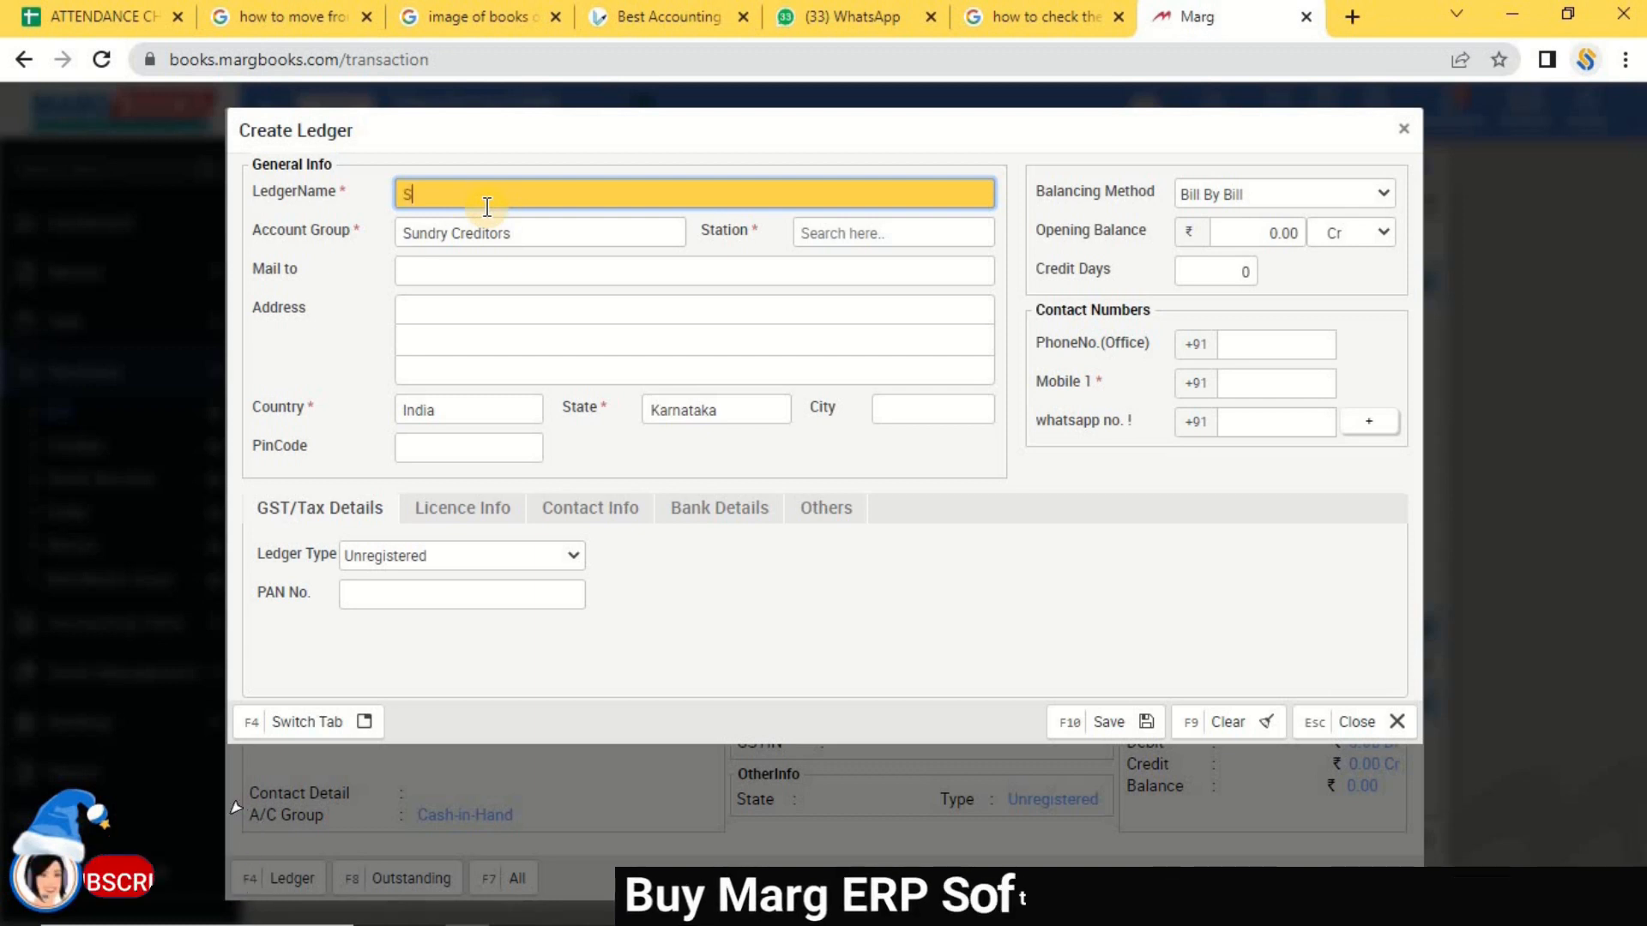
text(b Trad)
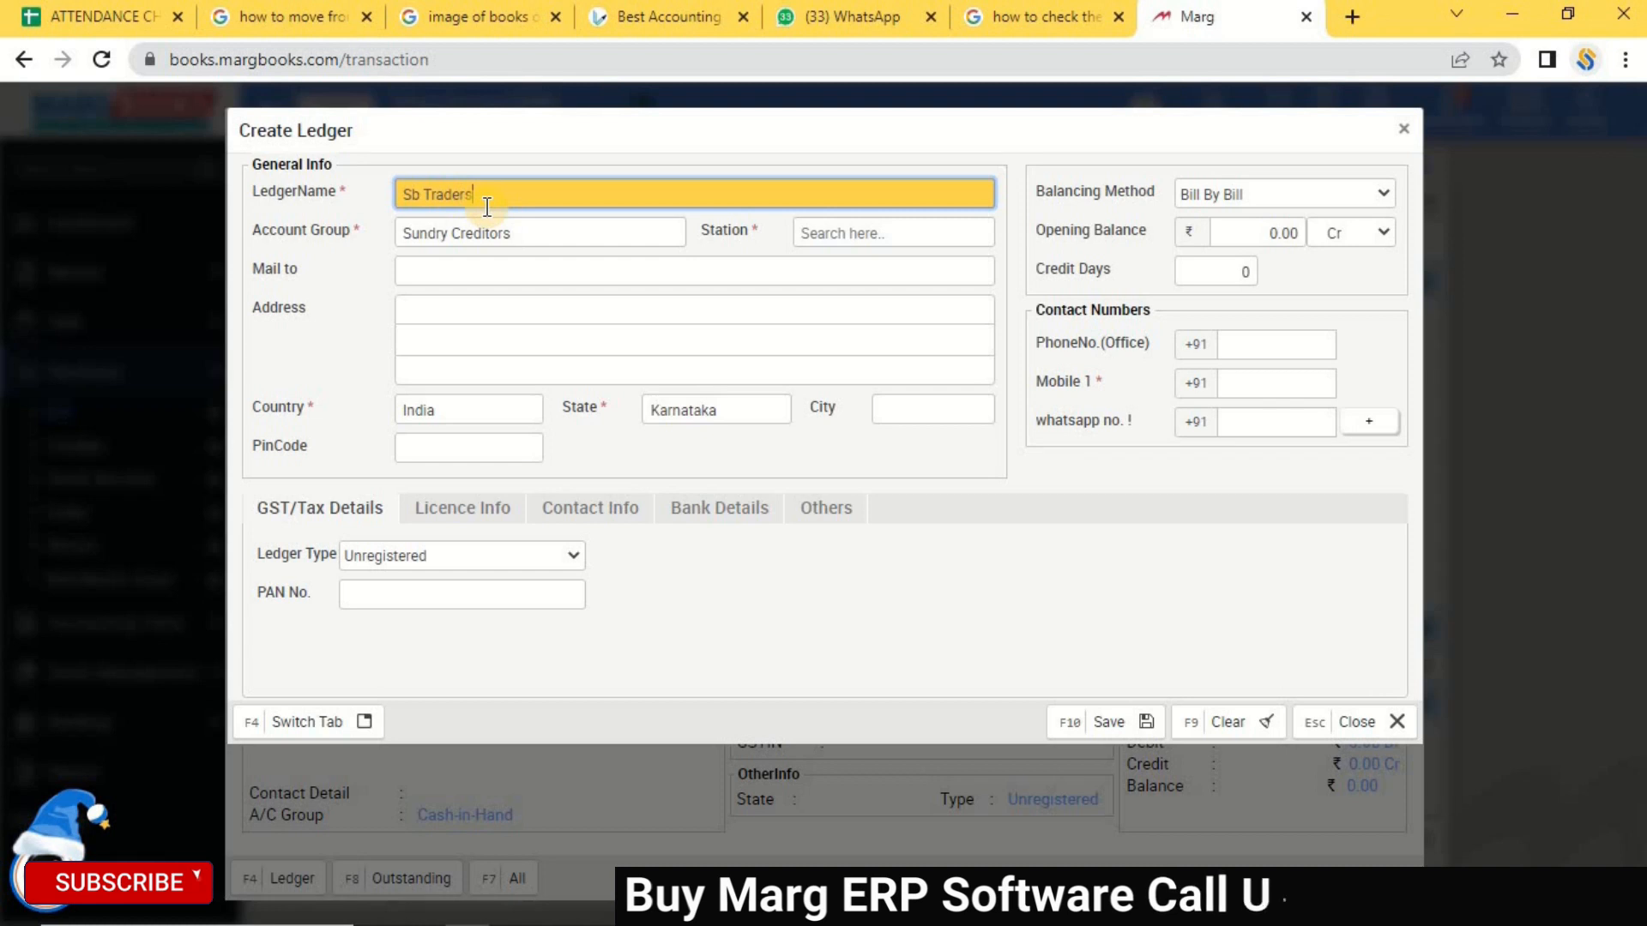
text(ers)
key(Return)
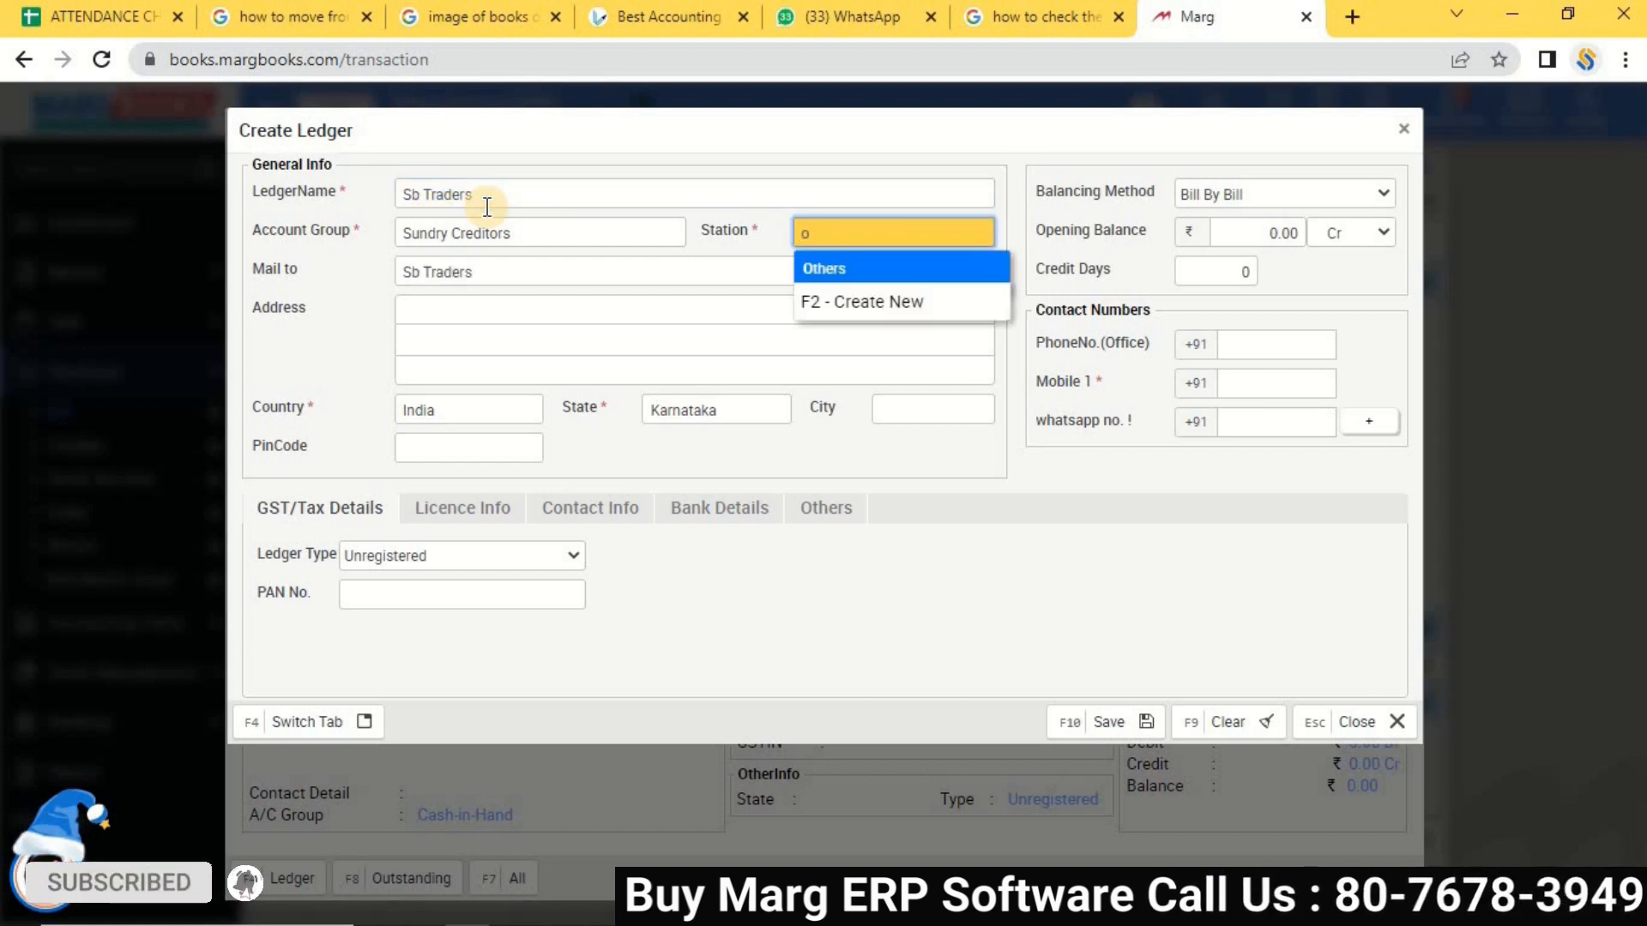
key(Return)
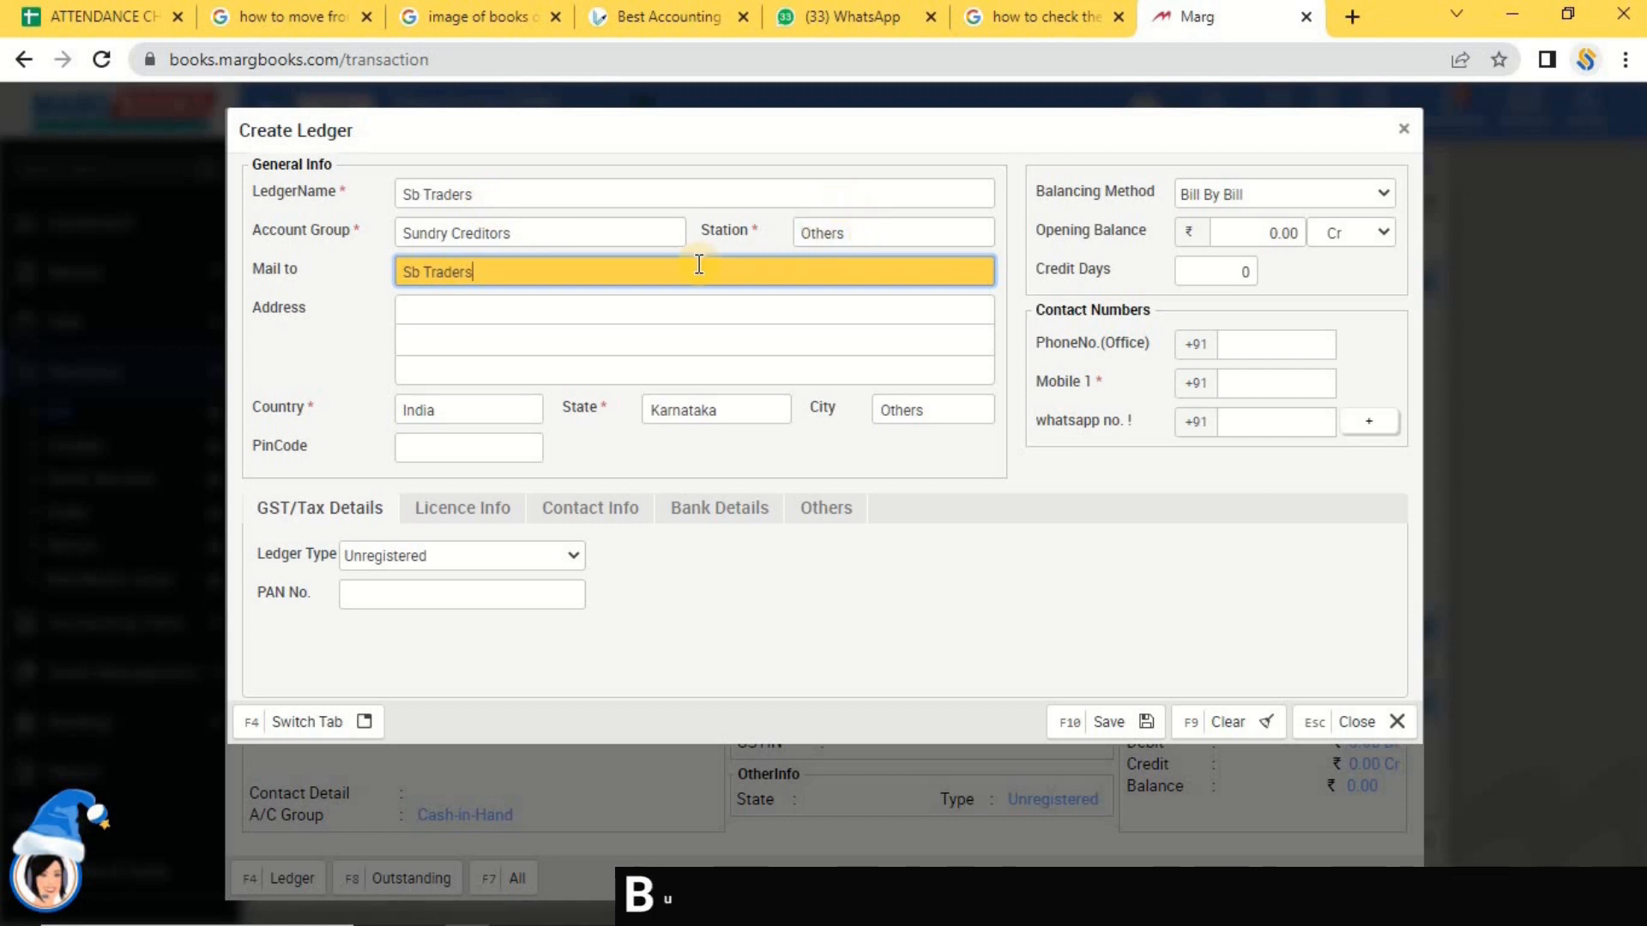
key(Return)
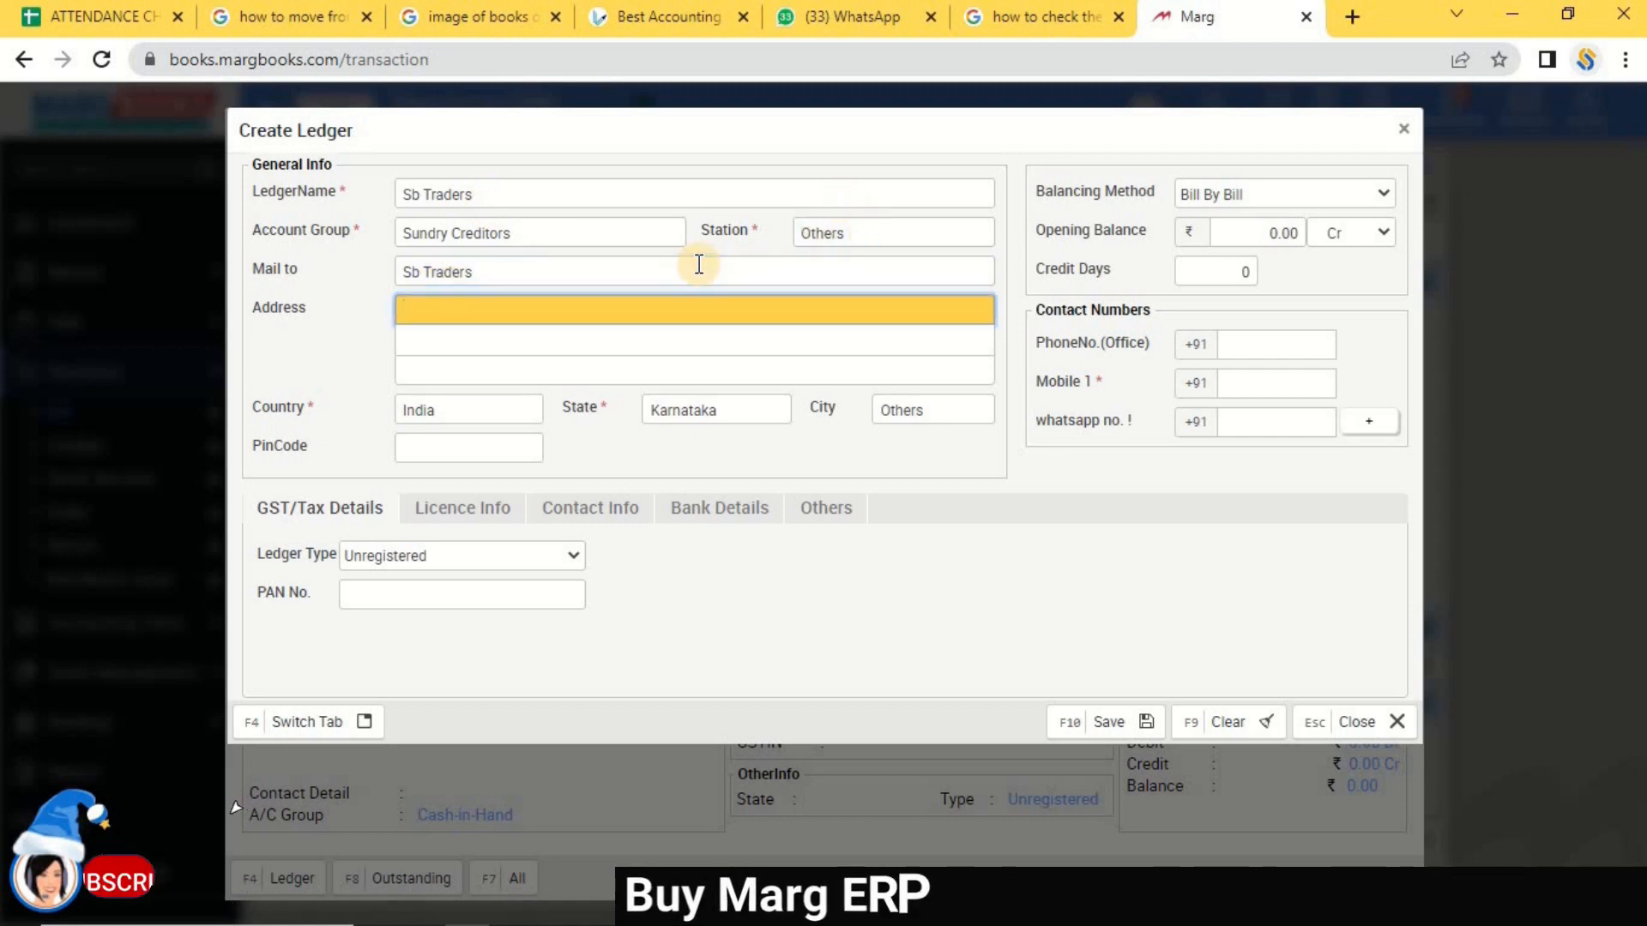
text(Karnataka Indai)
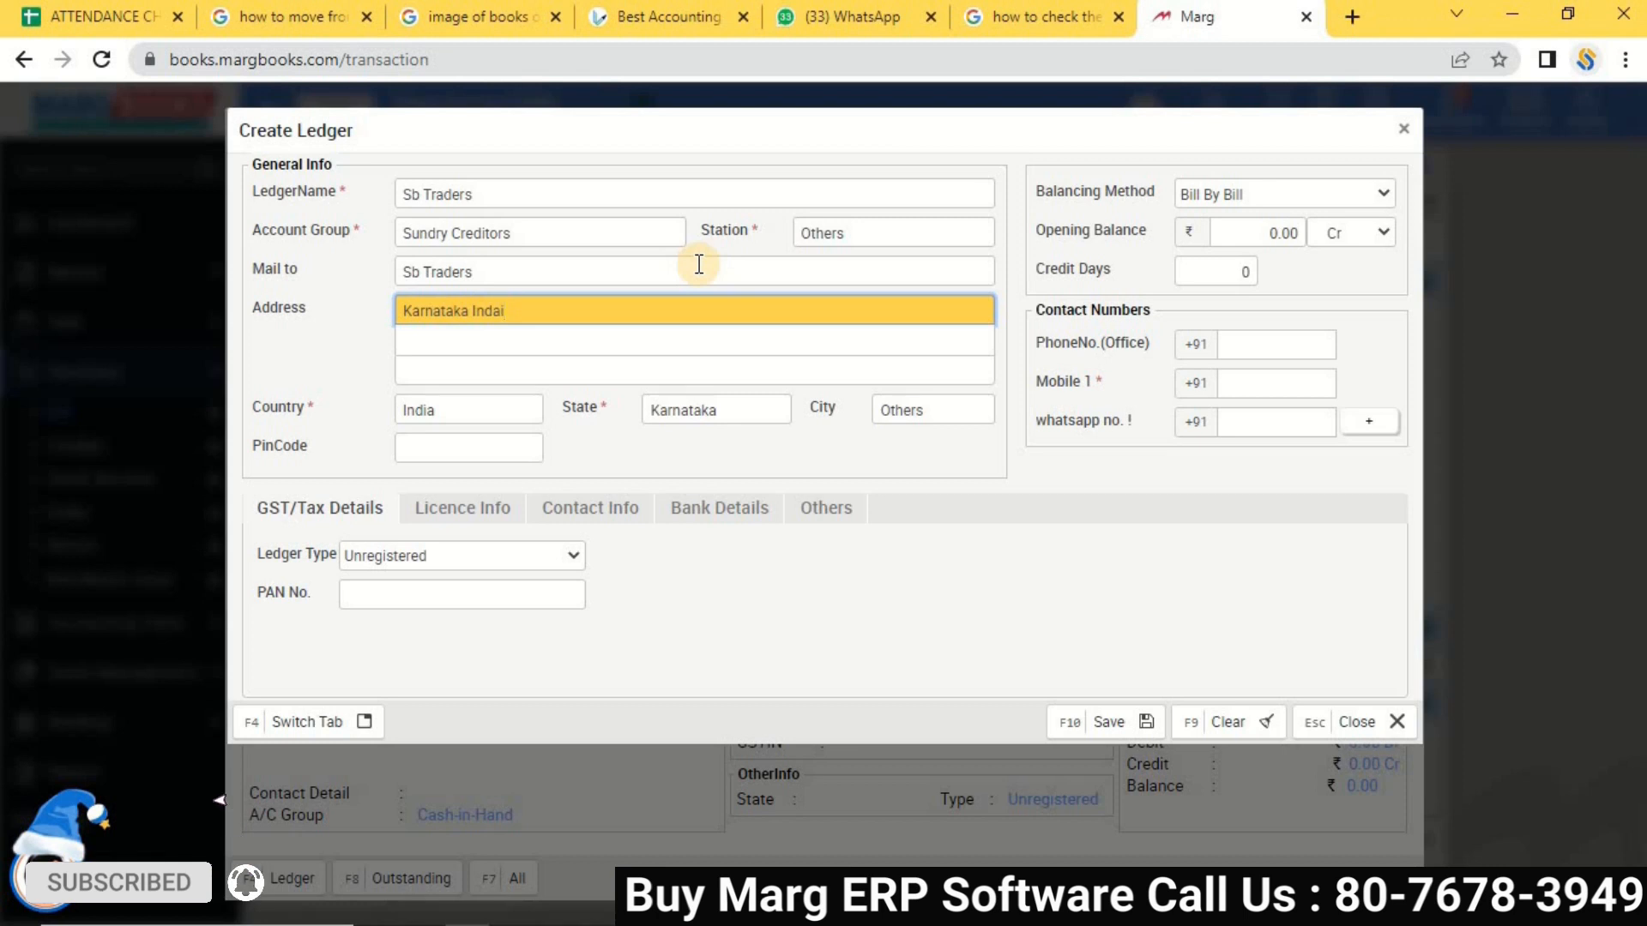
key(Return)
key(Return)
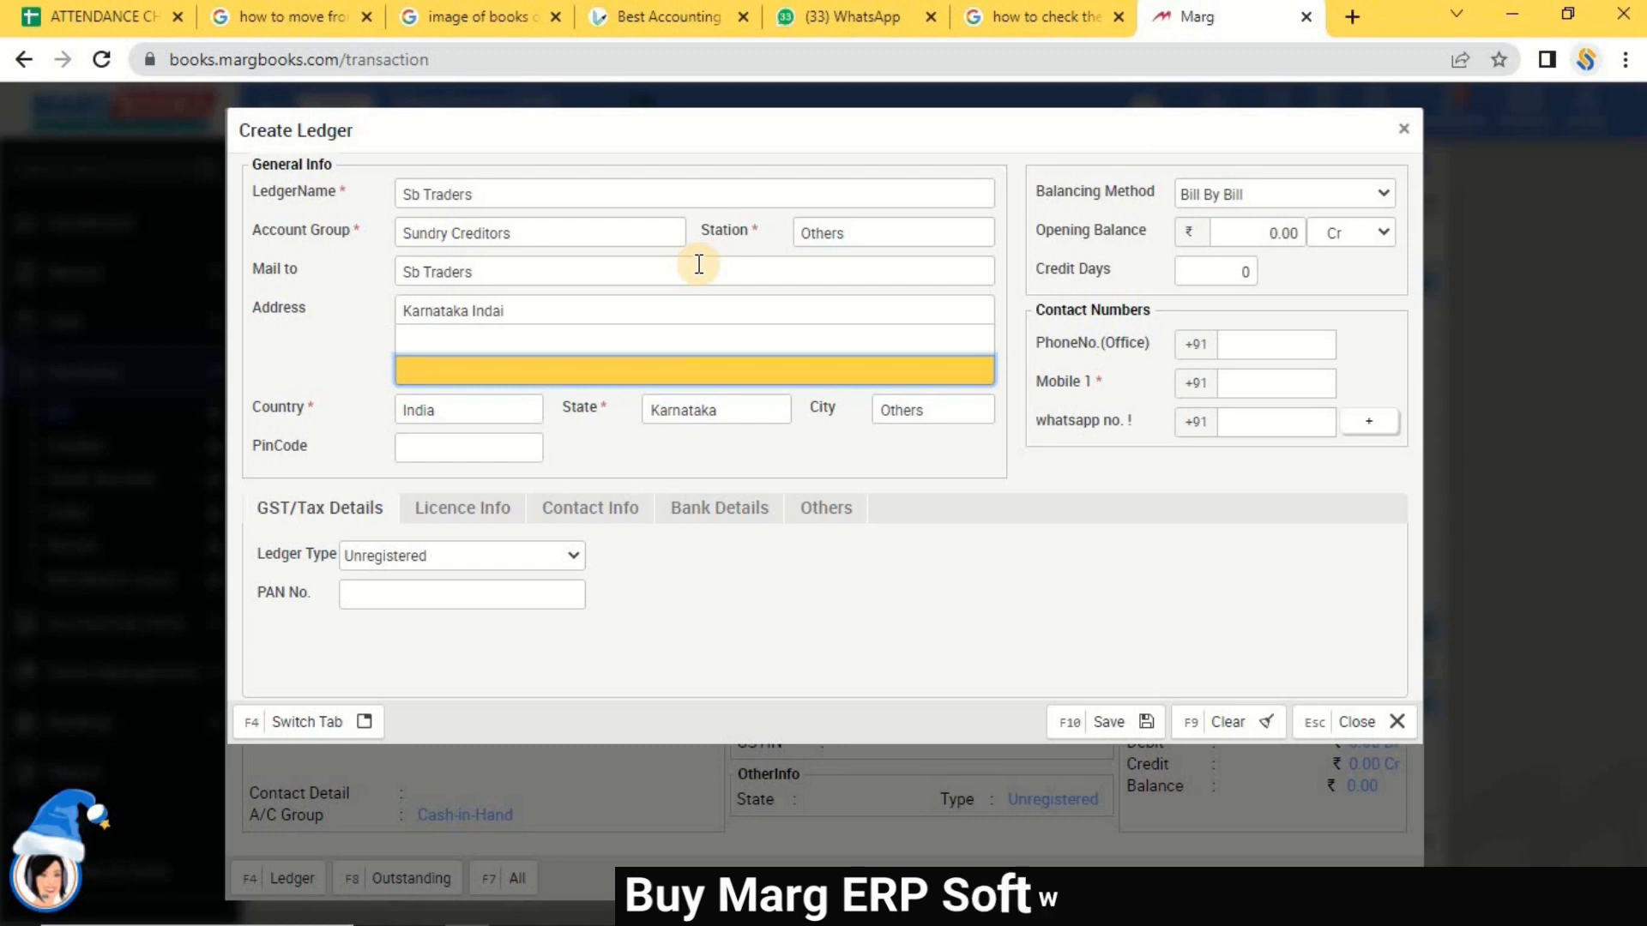
key(Return)
key(Return)
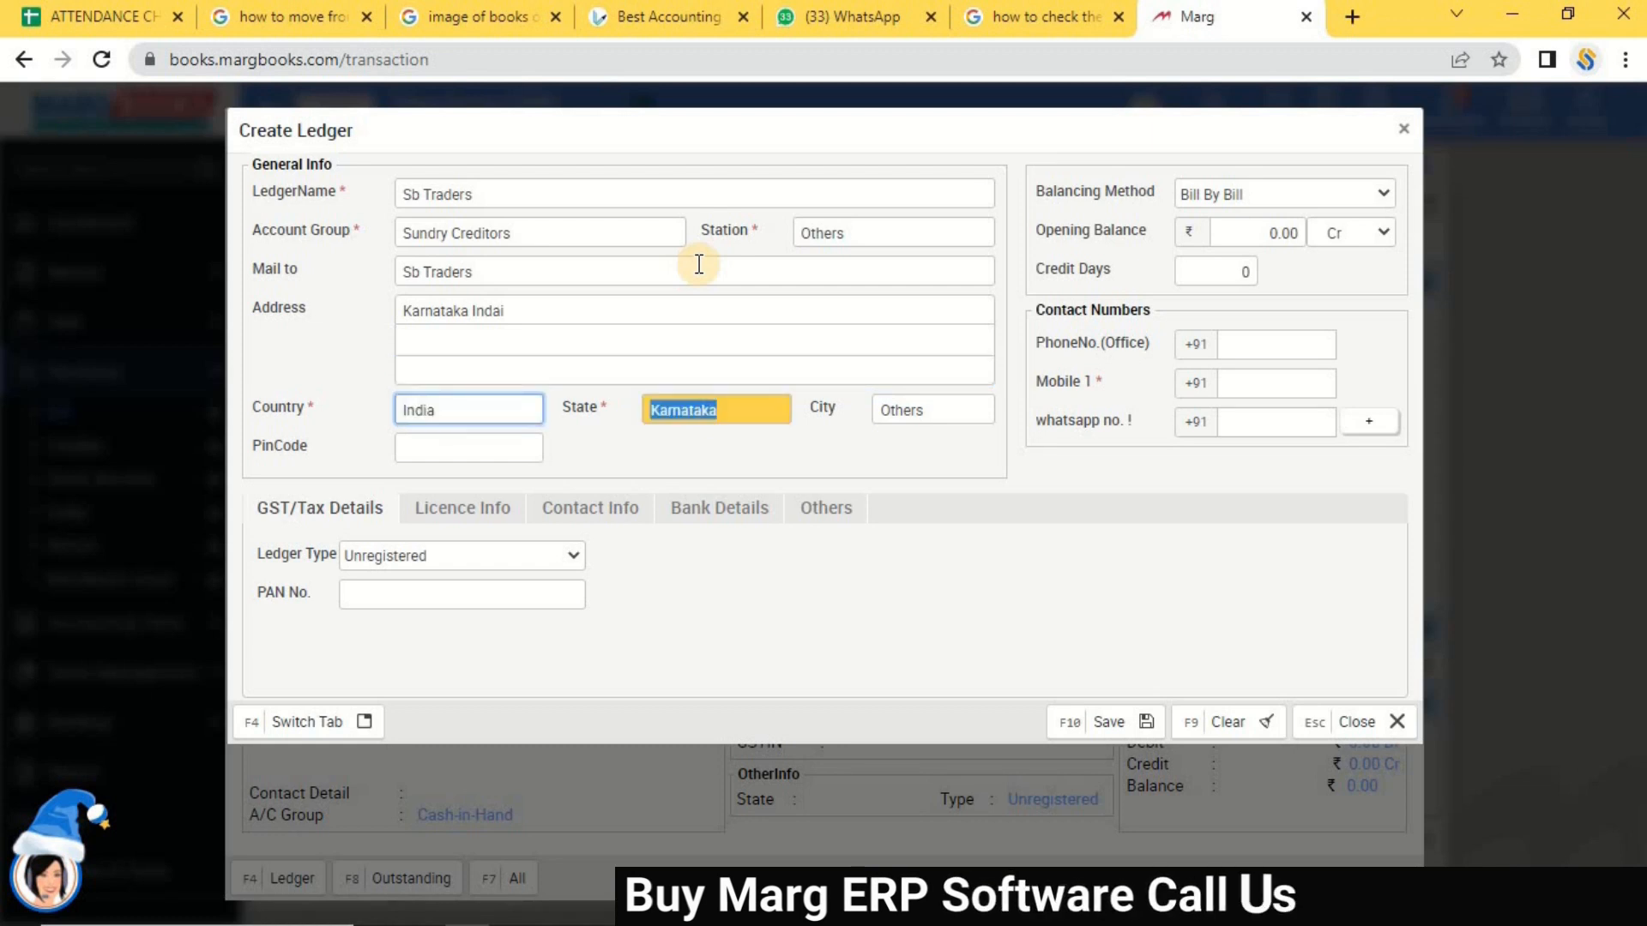
key(Return)
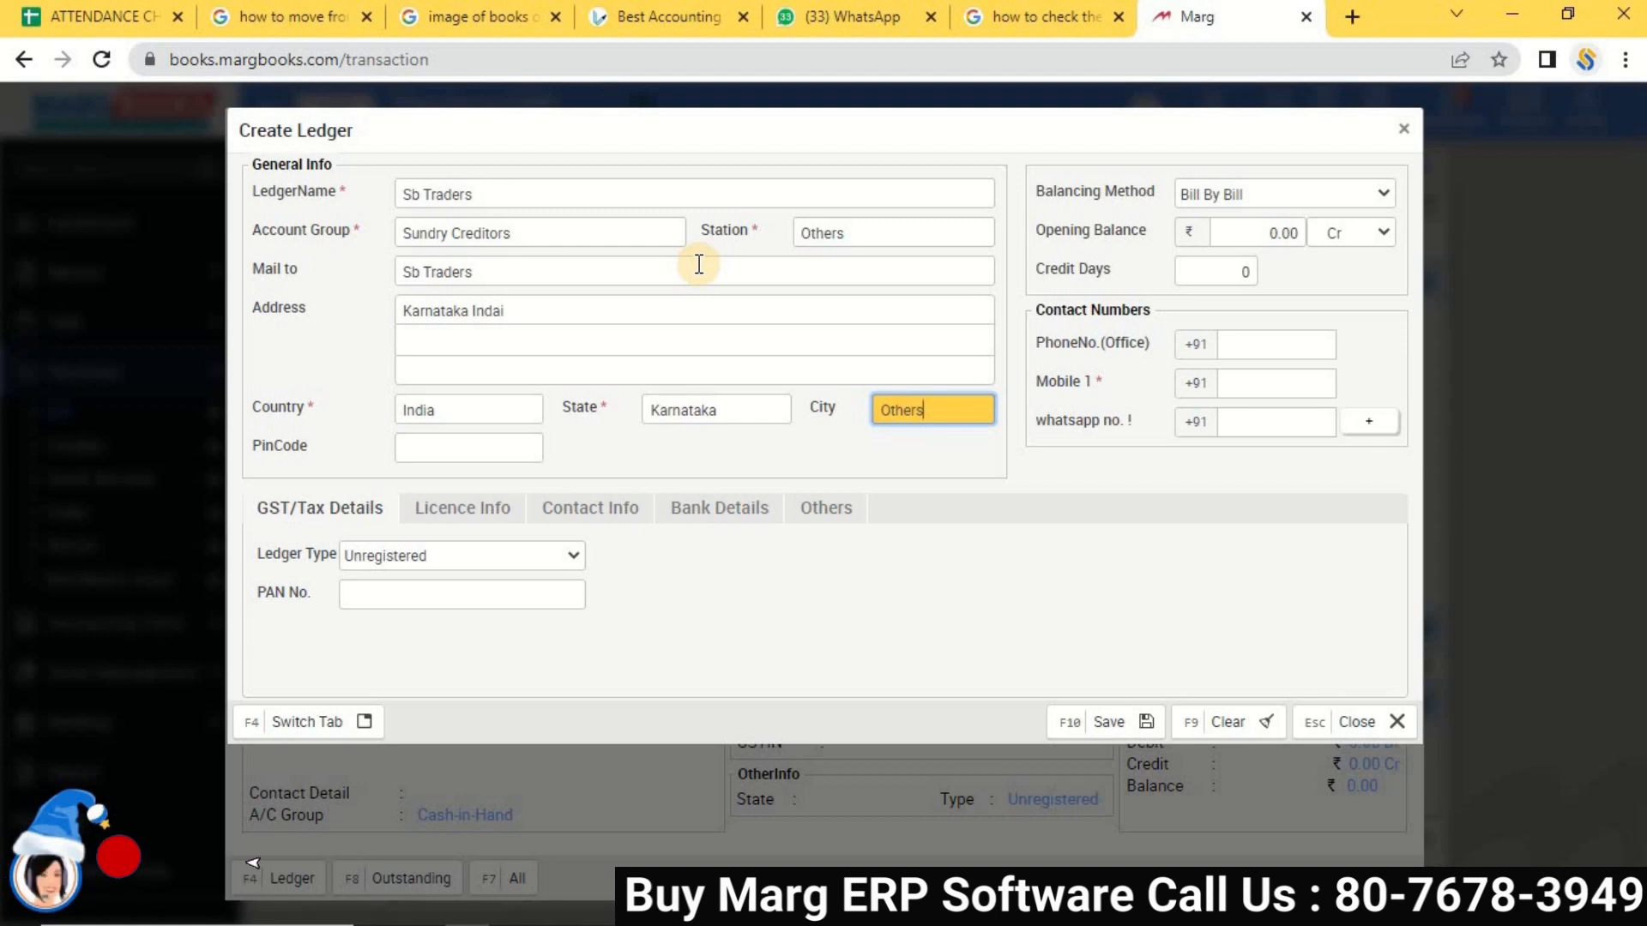
key(Return)
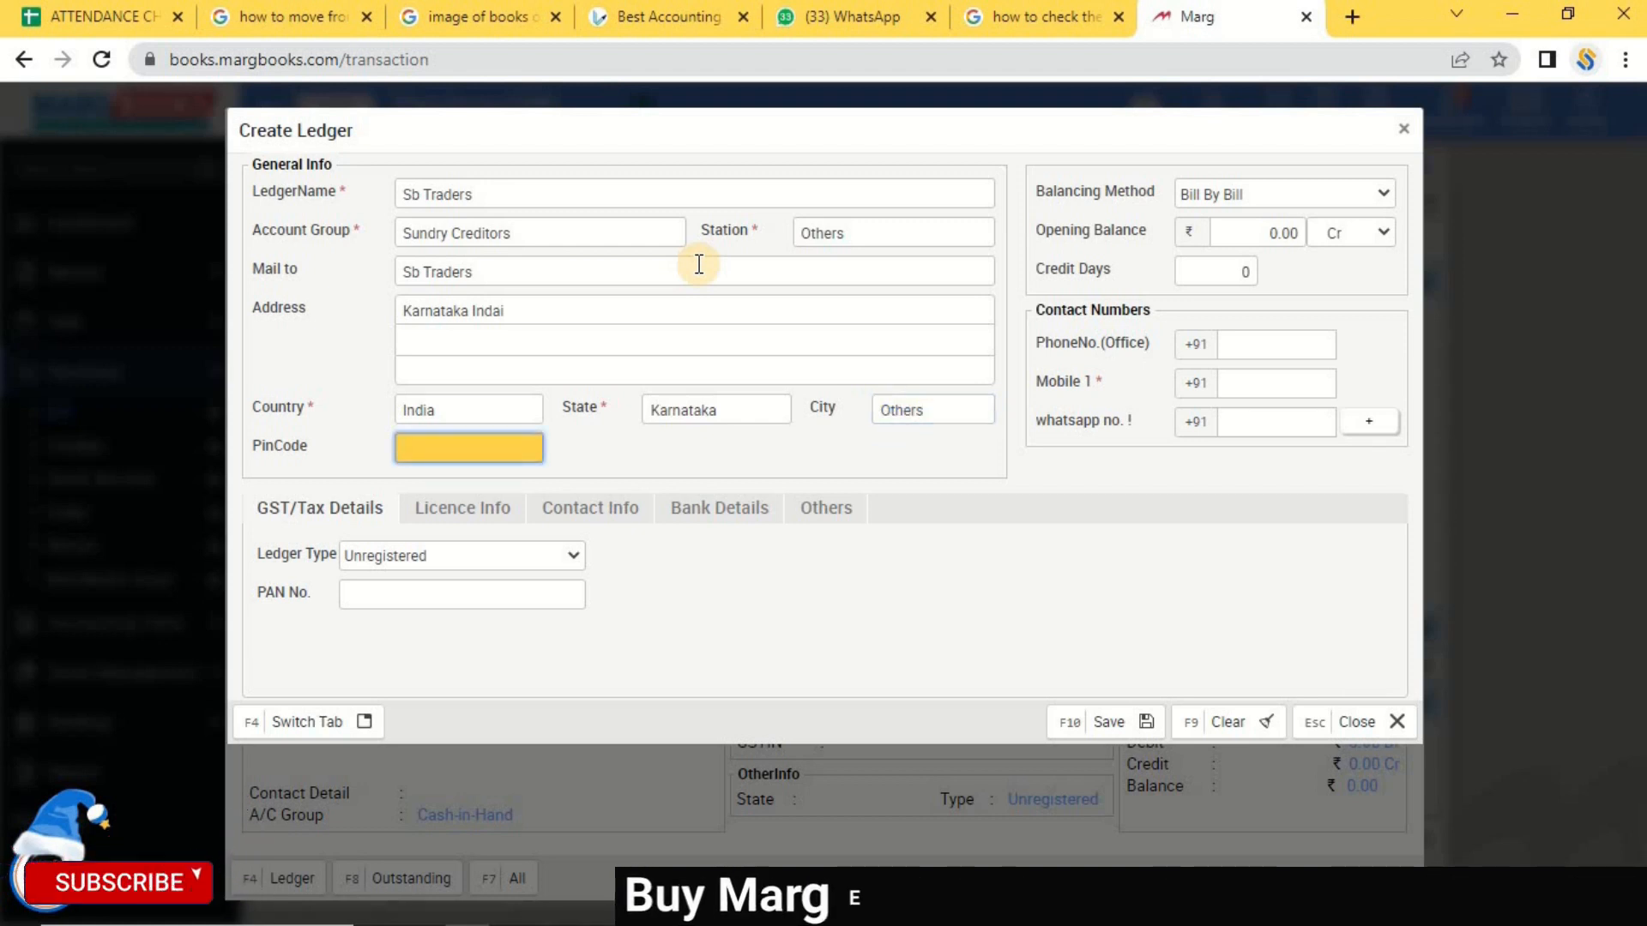
Enter pin code 000000 and the party's mobile number, letting WhatsApp number auto-fill.
text(000000)
key(Return)
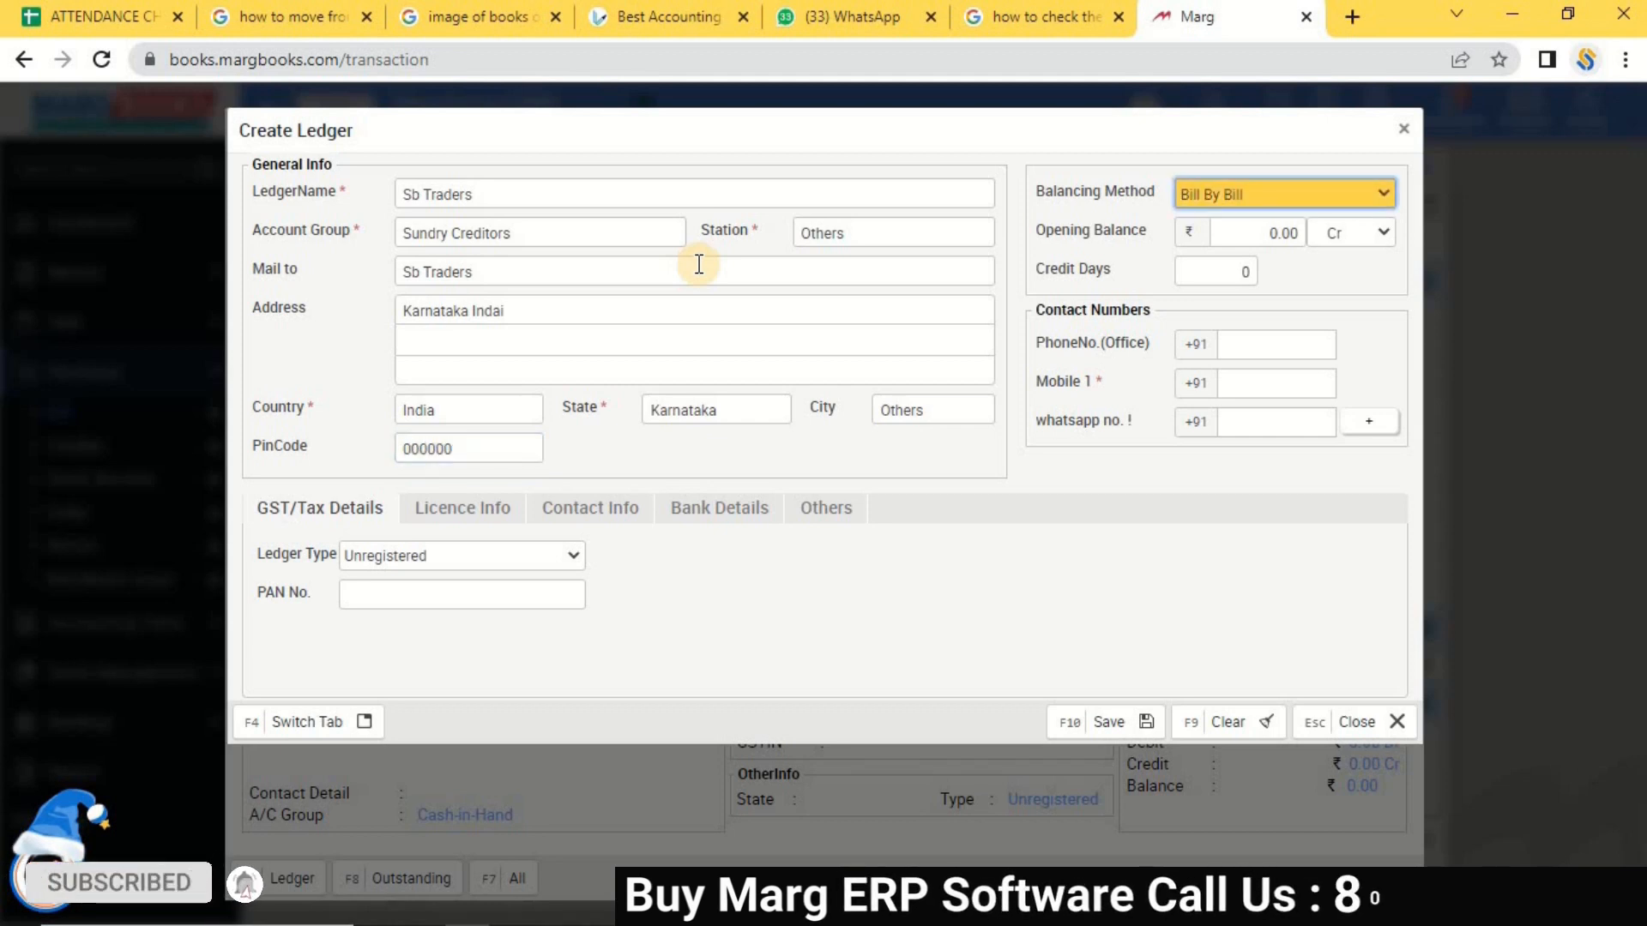
key(Return)
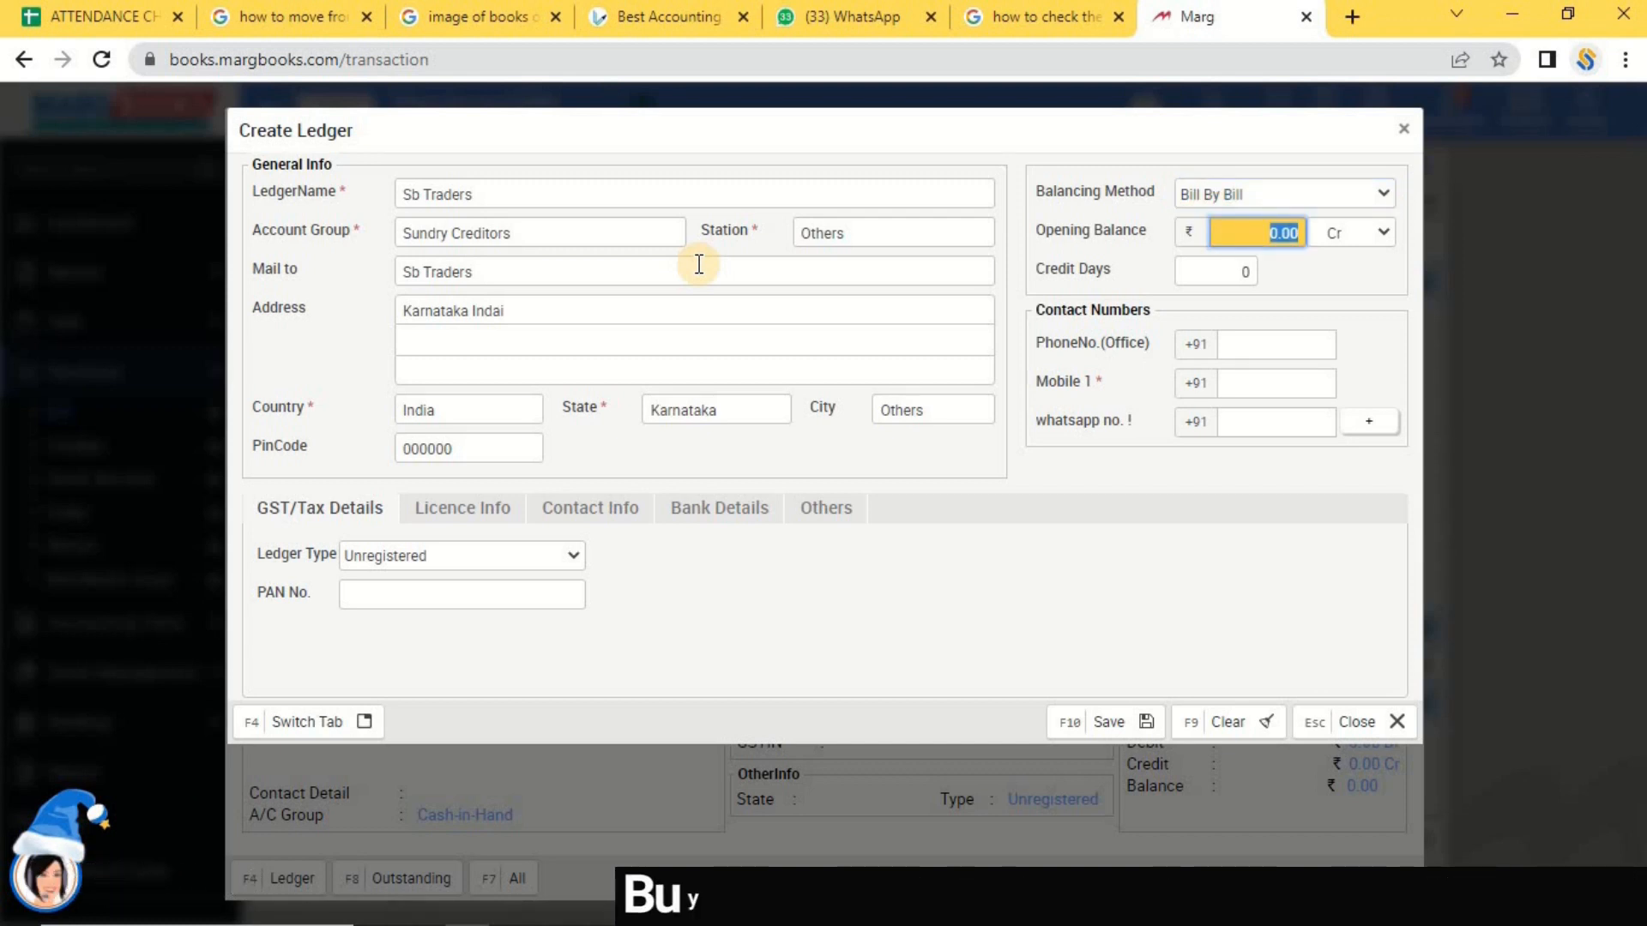
key(Return)
key(Return)
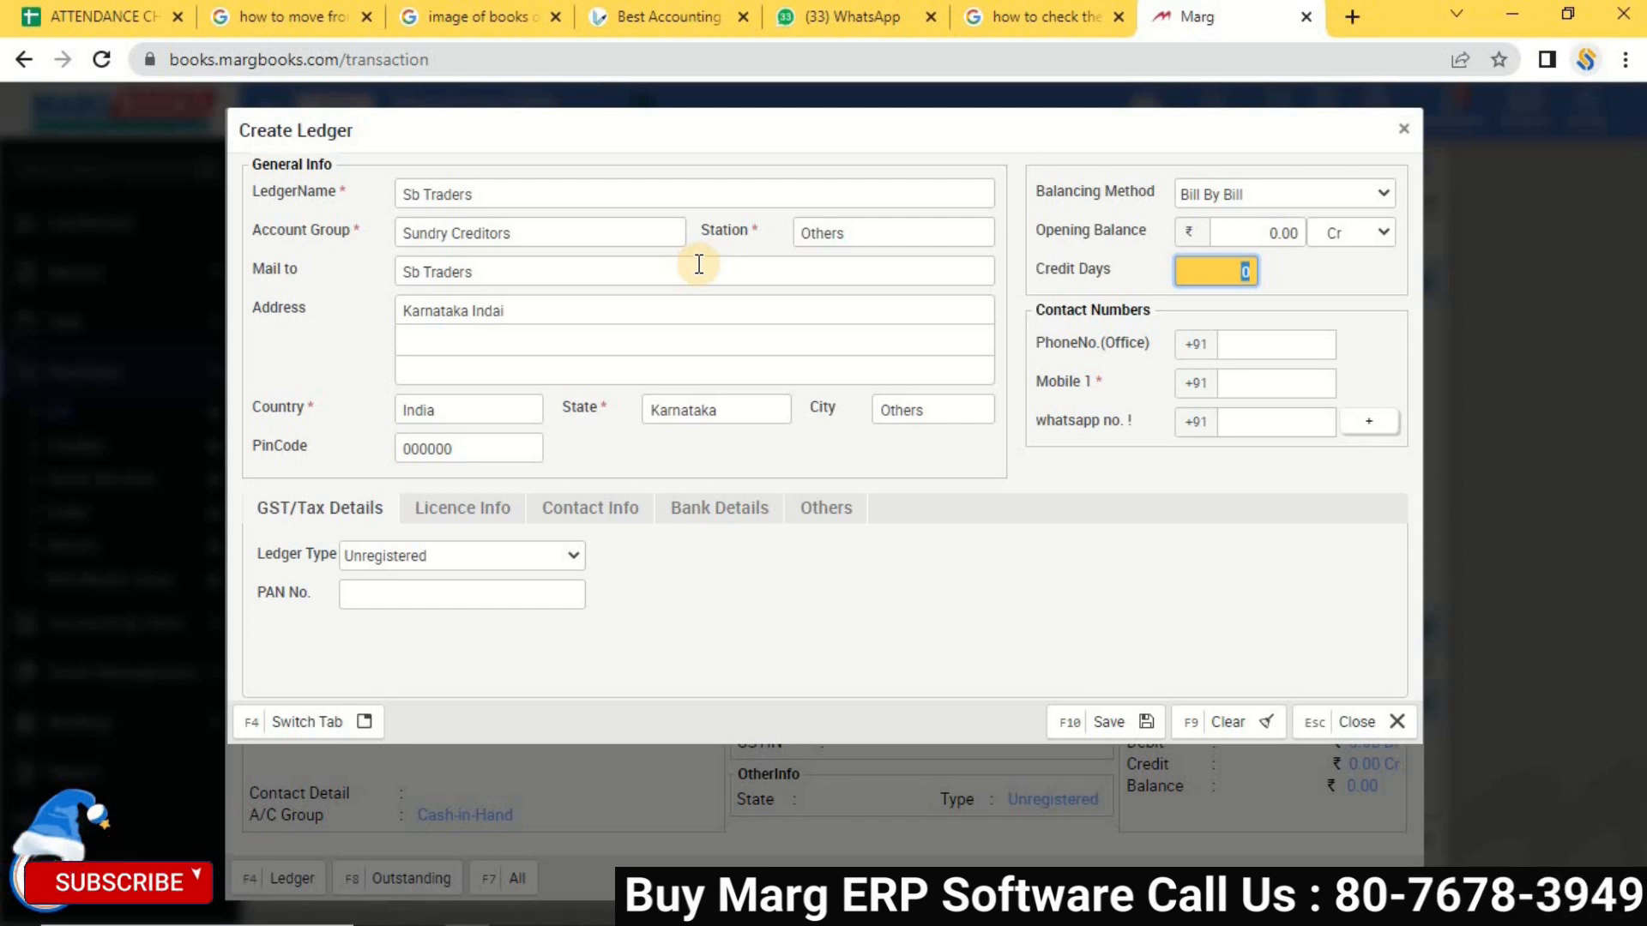
key(Tab)
key(Tab)
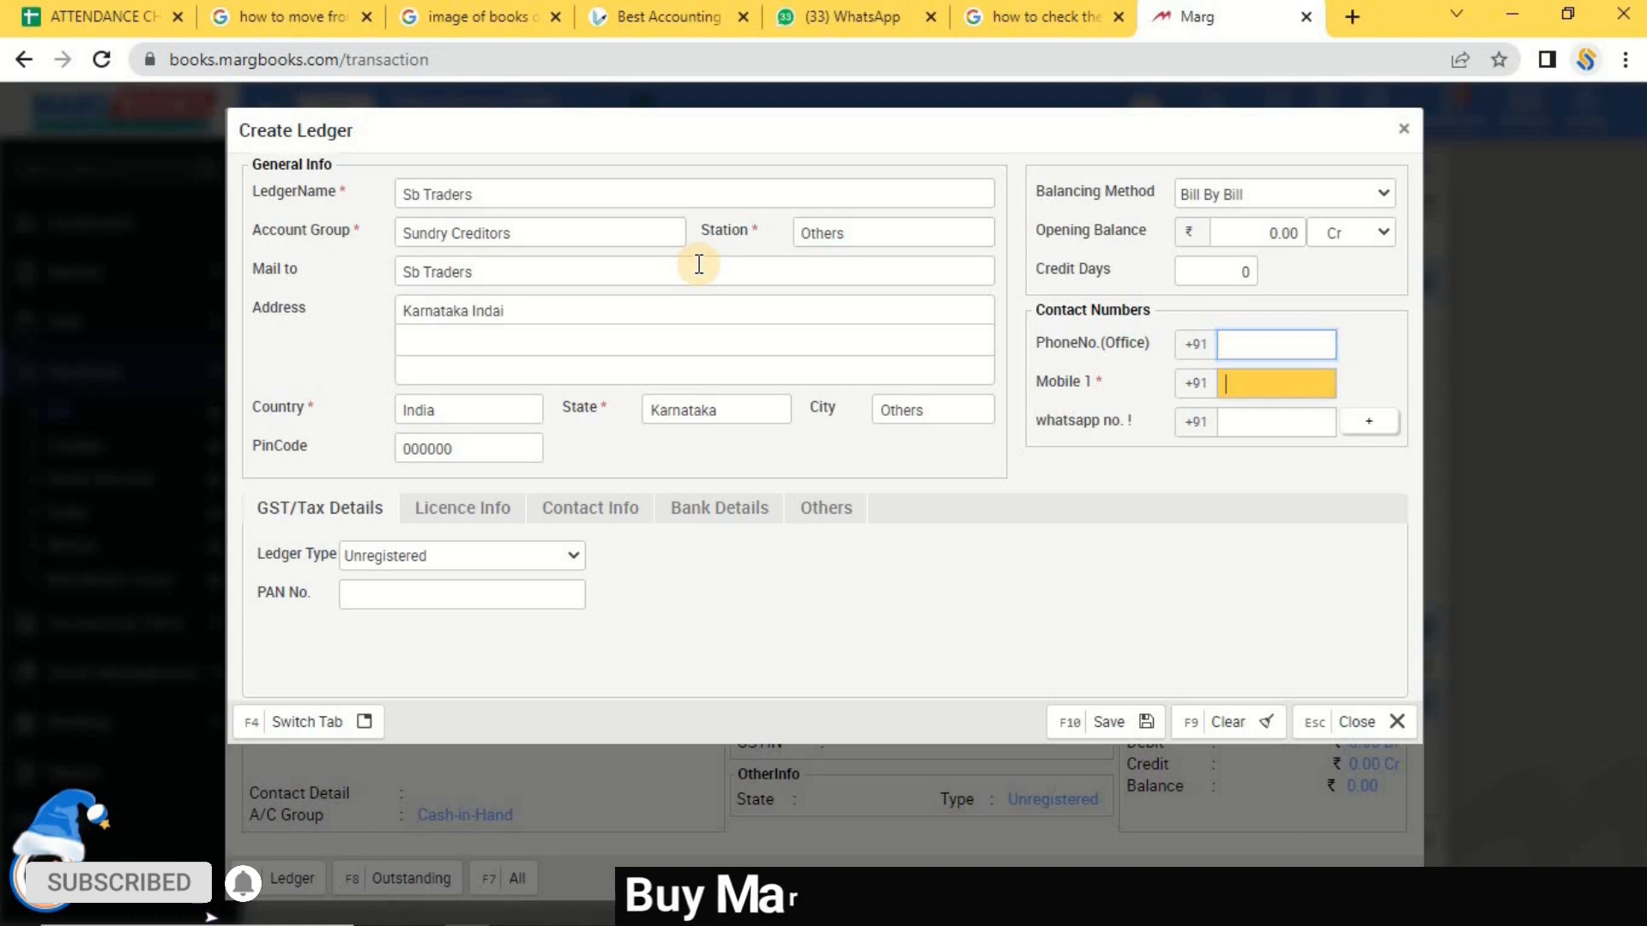
text(807678)
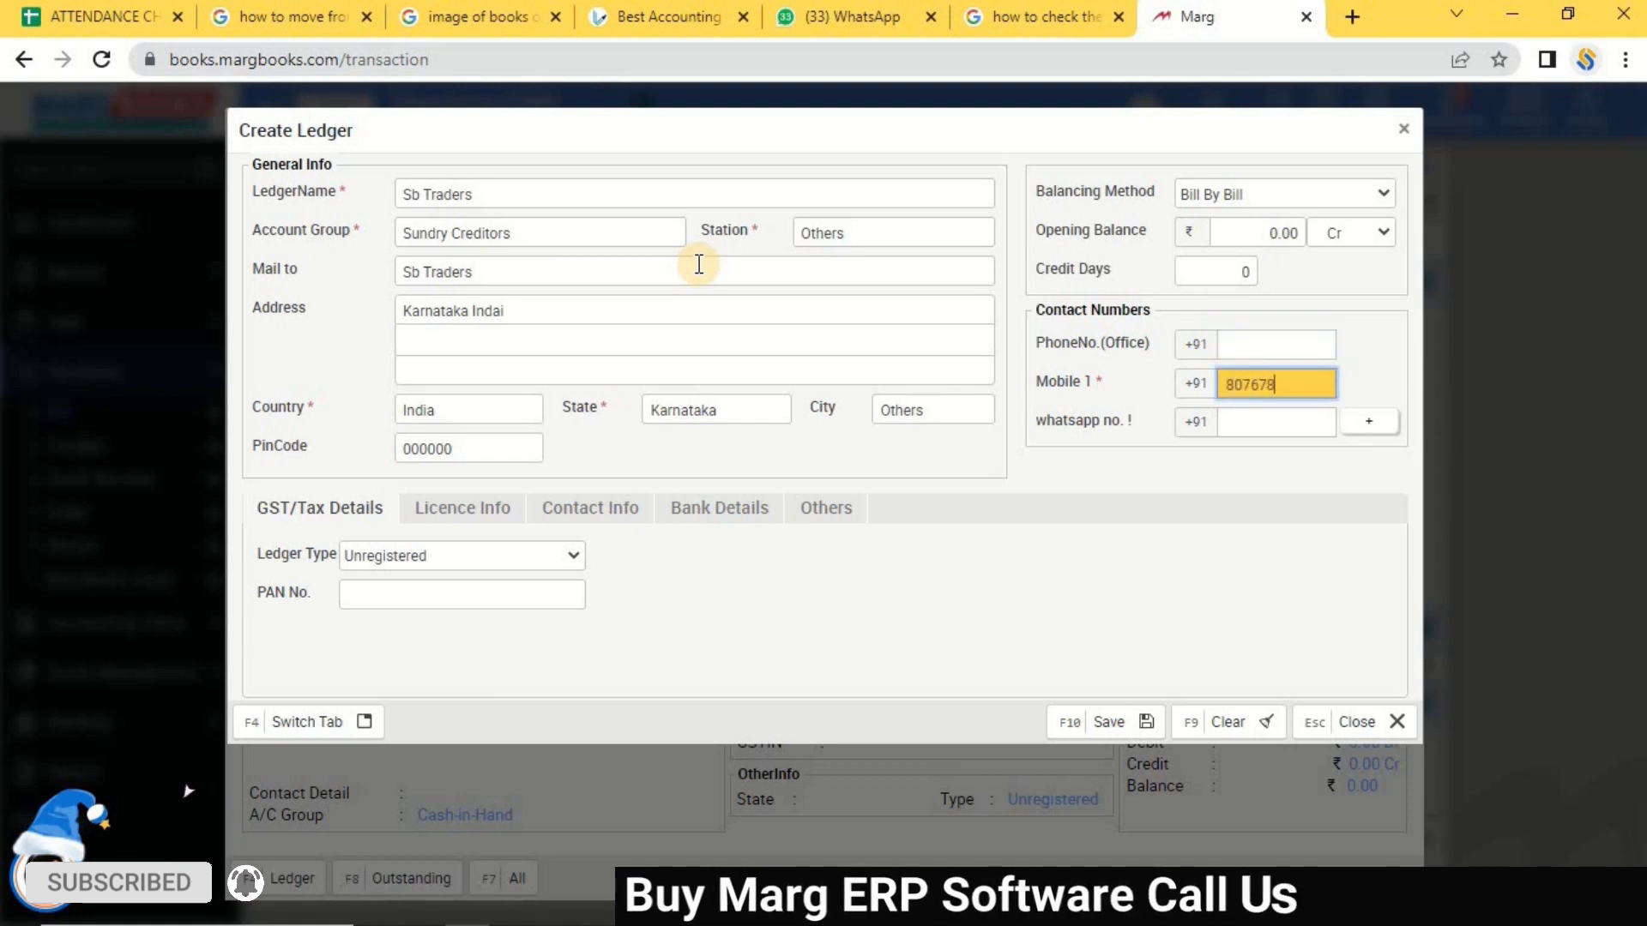
text(49)
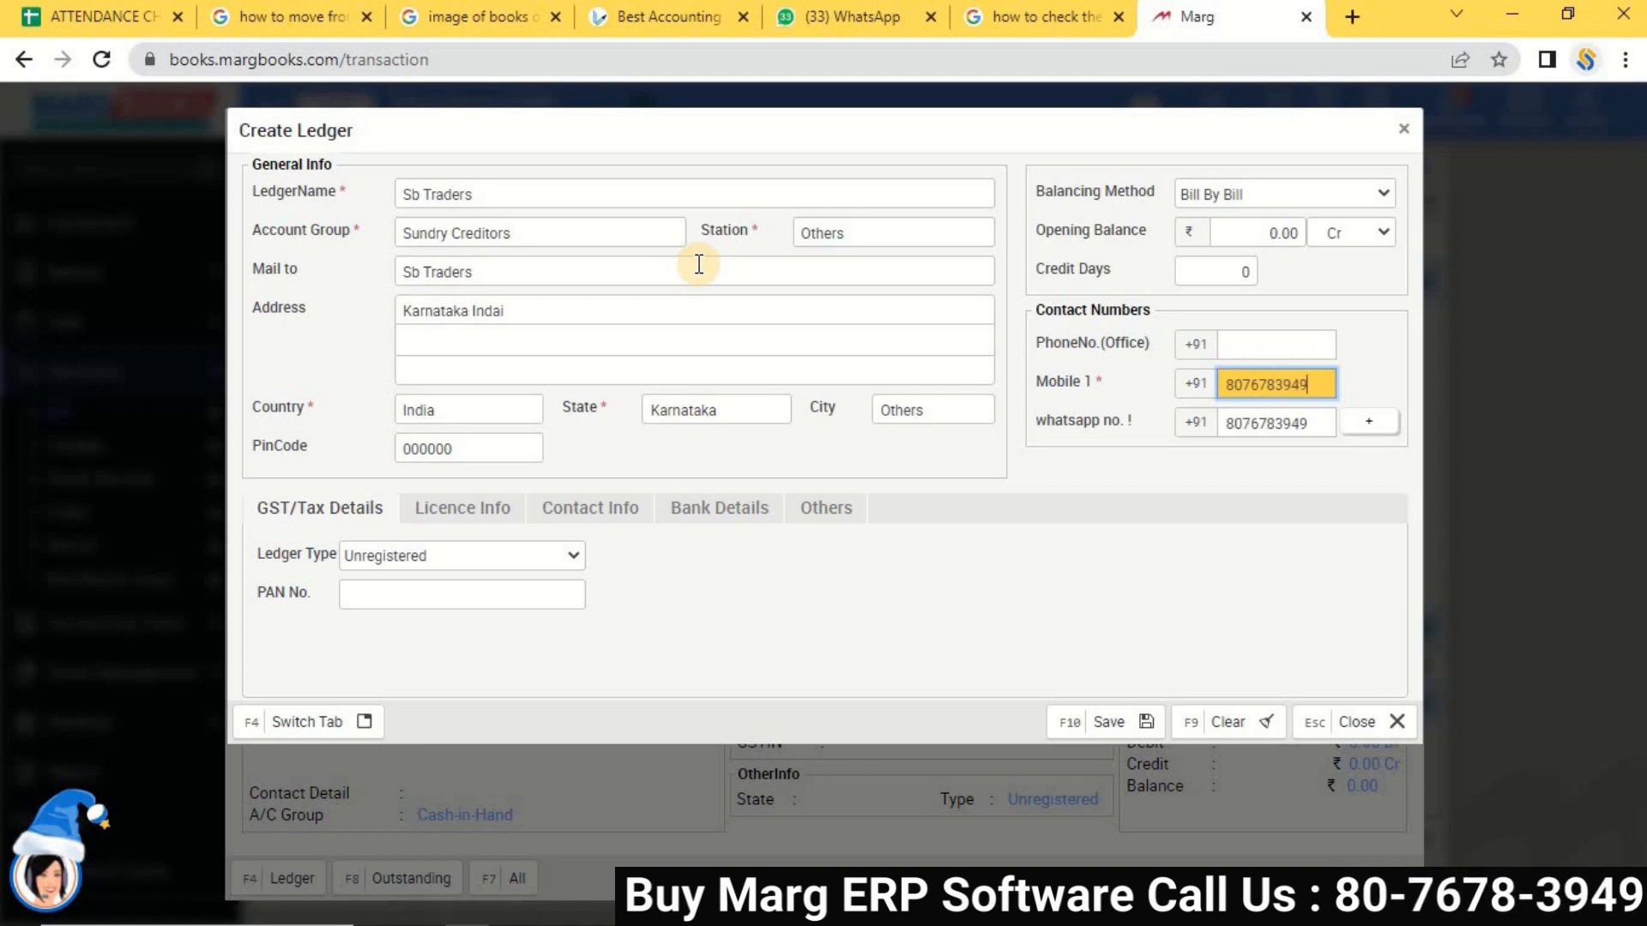
key(Tab)
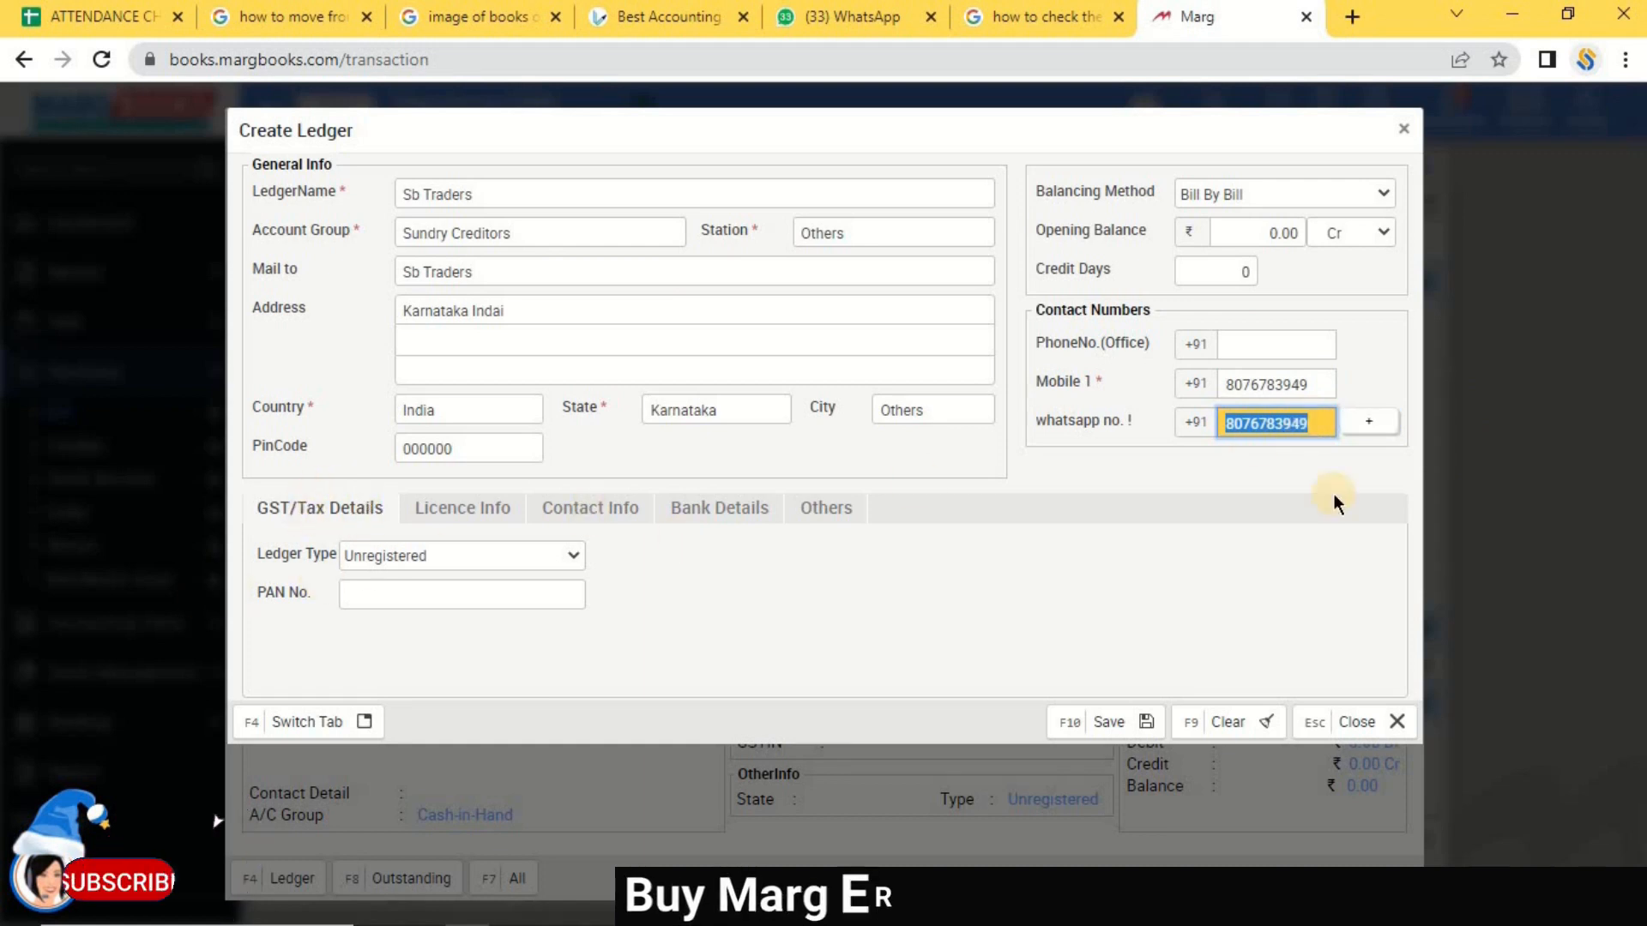
click(461, 555)
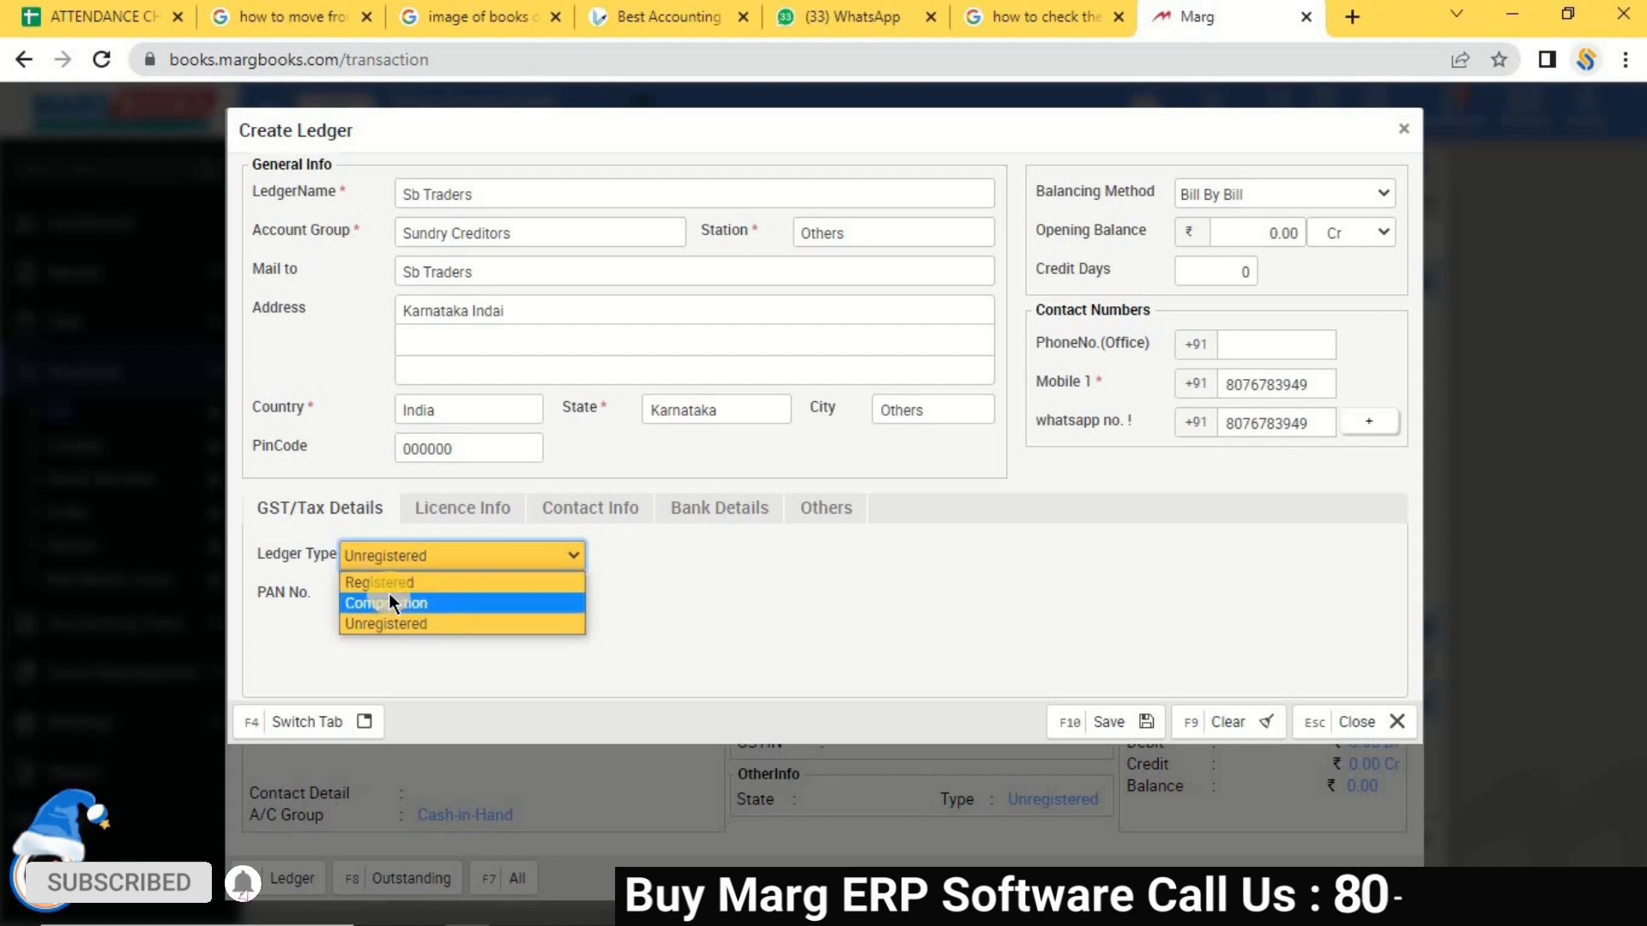
click(389, 587)
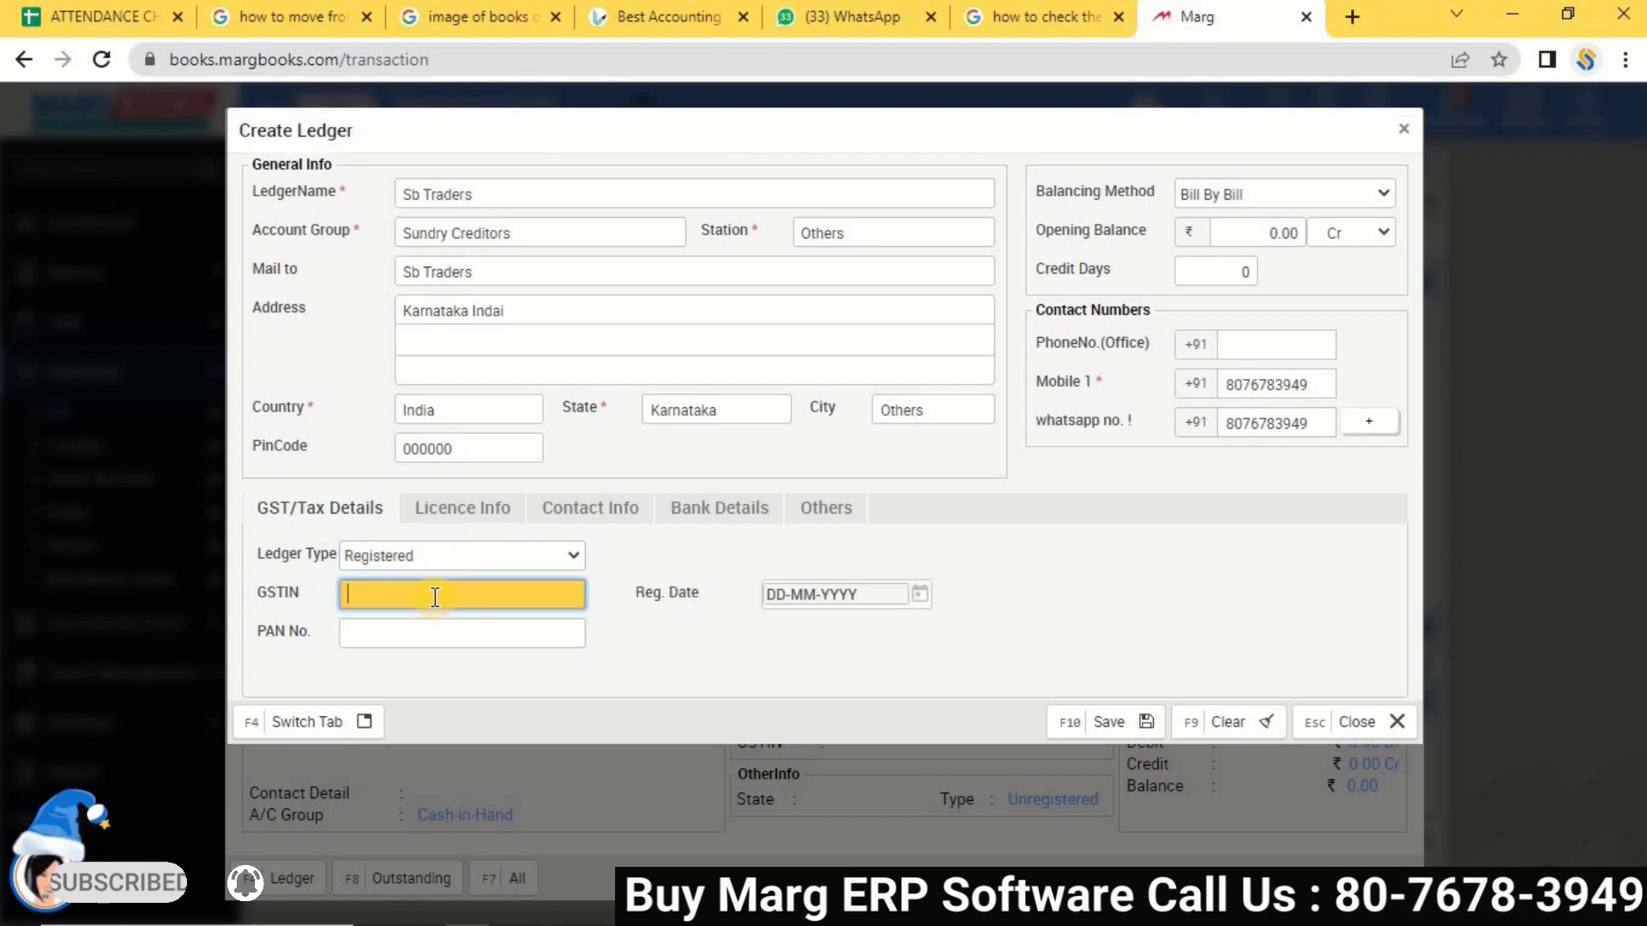
text(C)
key(BackSpace)
key(BackSpace)
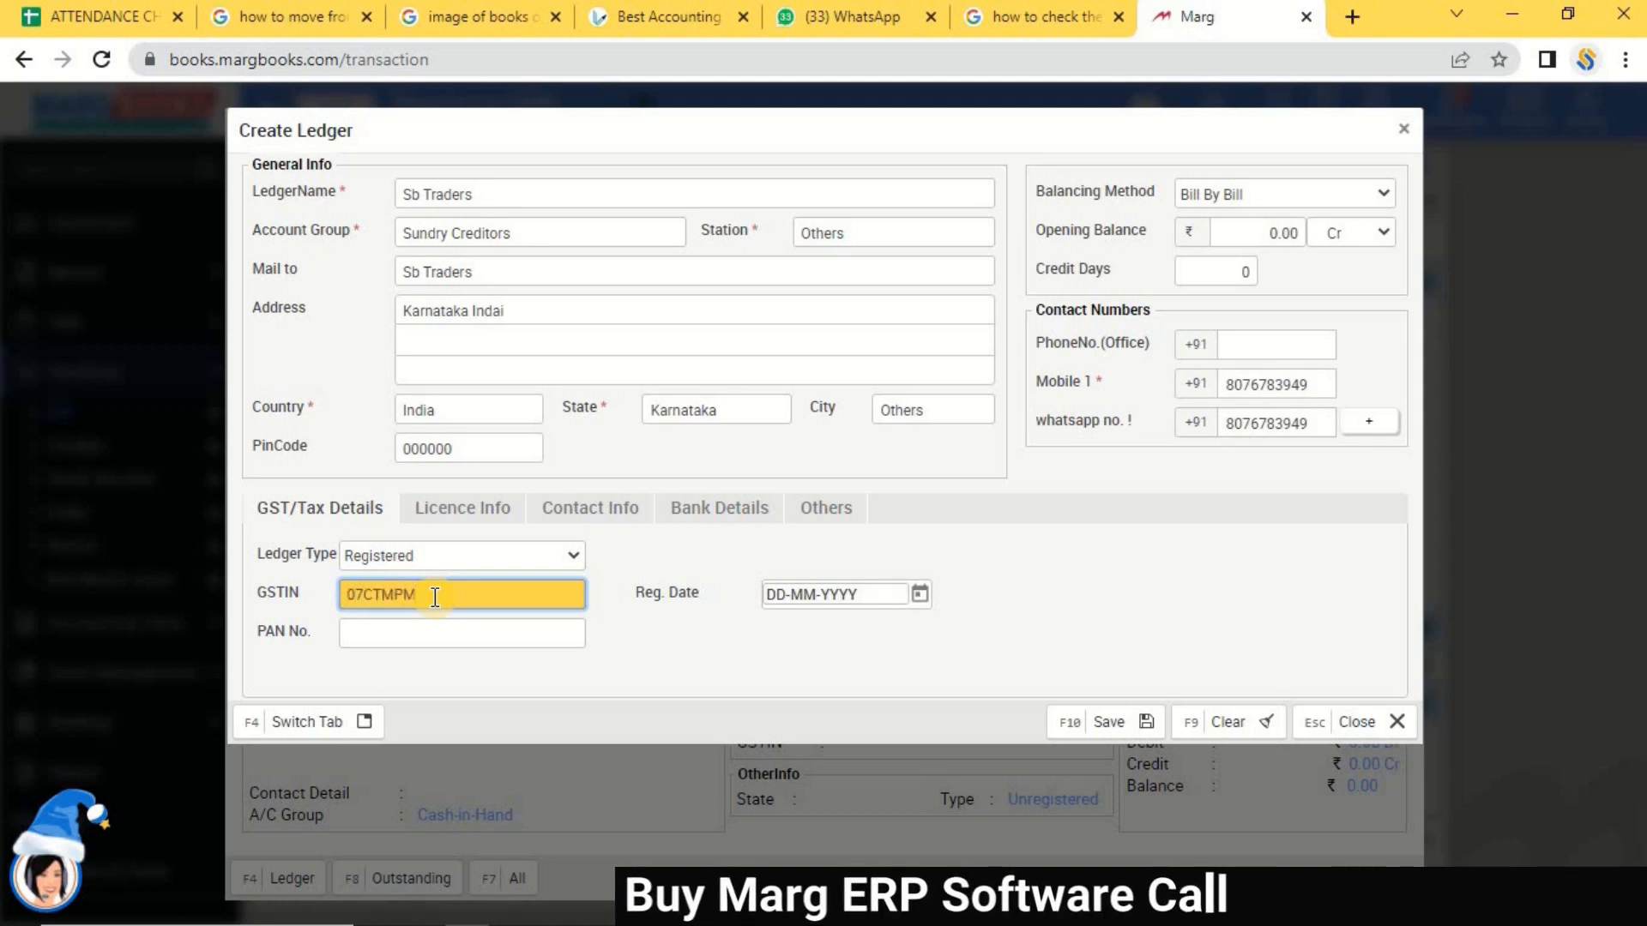
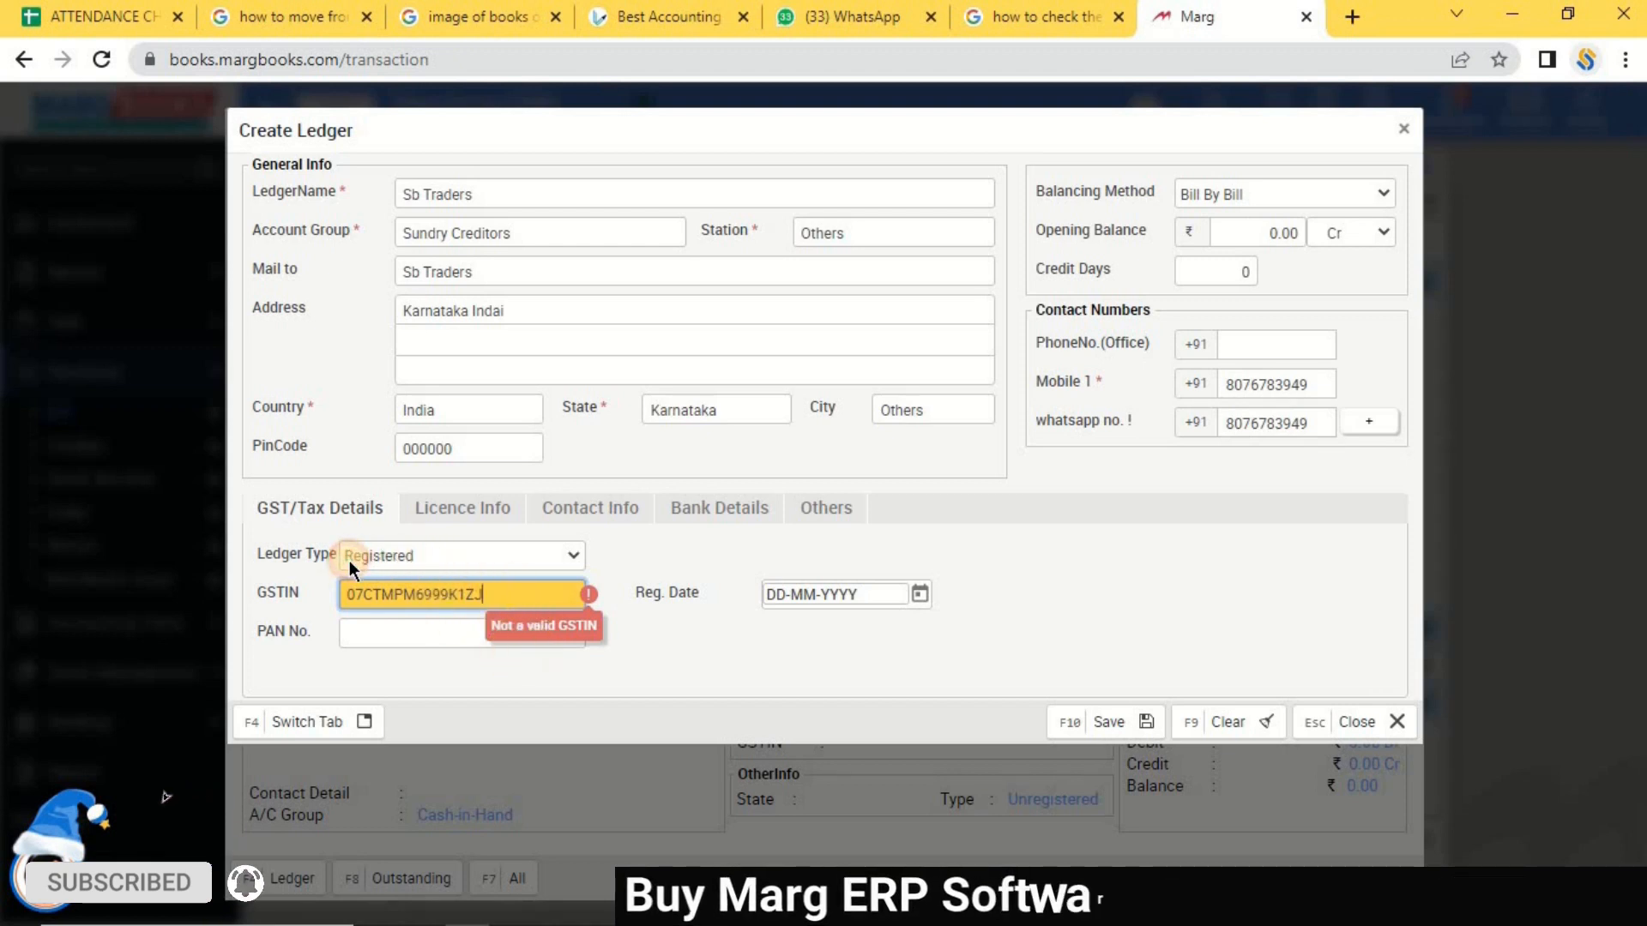
key(shift+Left)
key(shift+Left)
drag(355, 563, 349, 566)
drag(494, 603, 274, 560)
key(BackSpace)
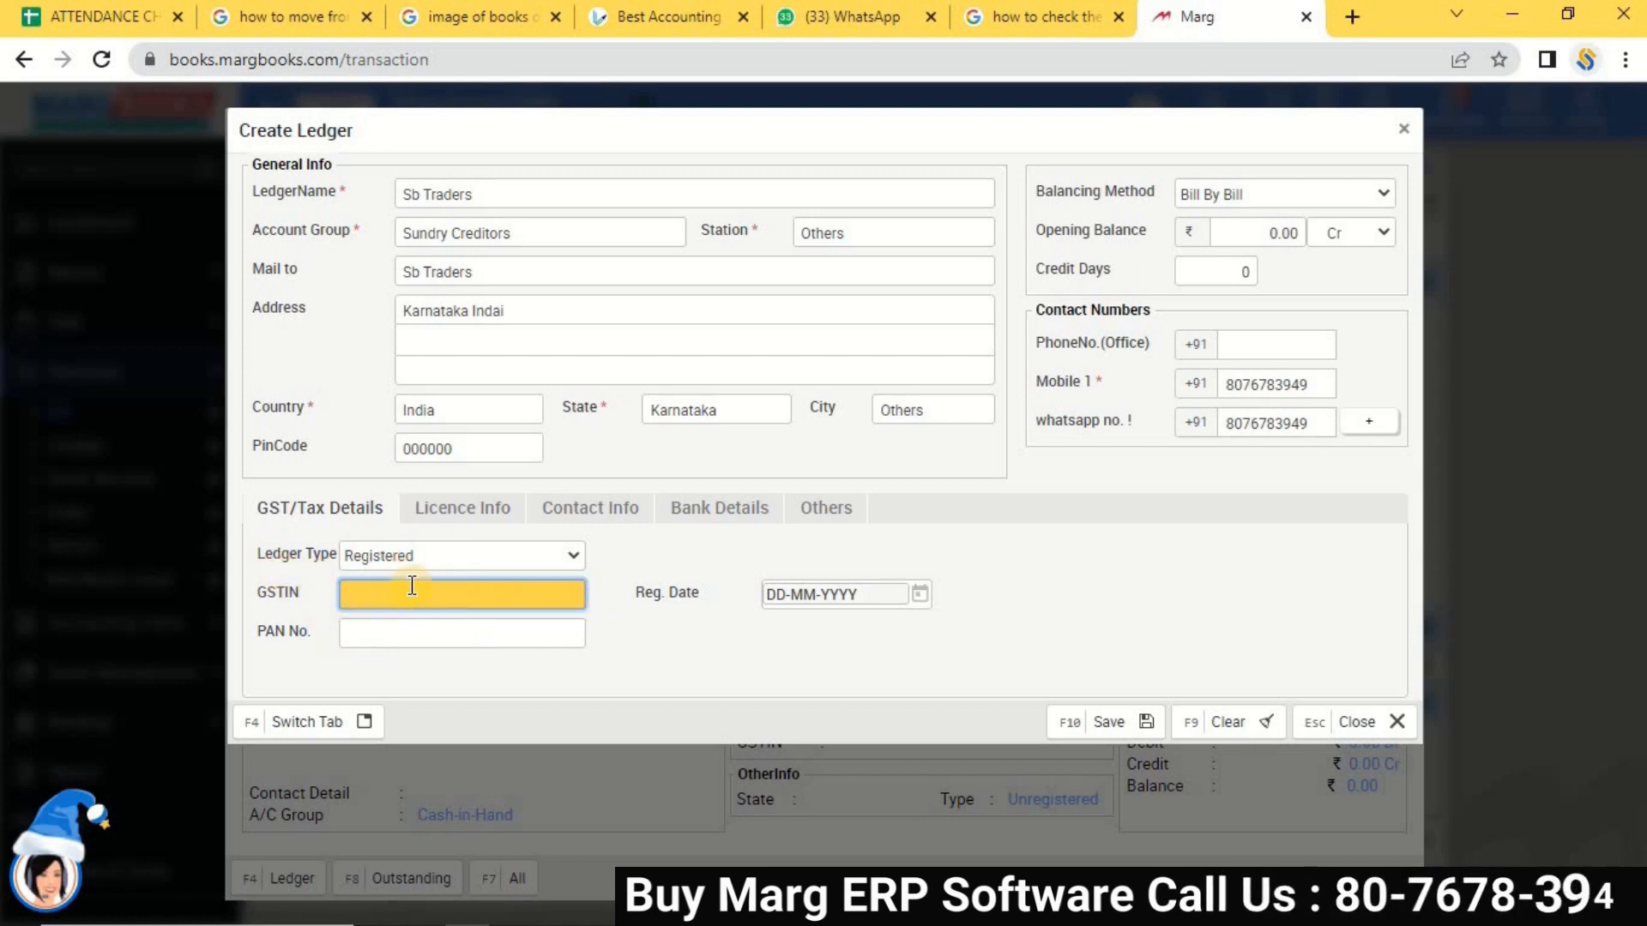
click(415, 558)
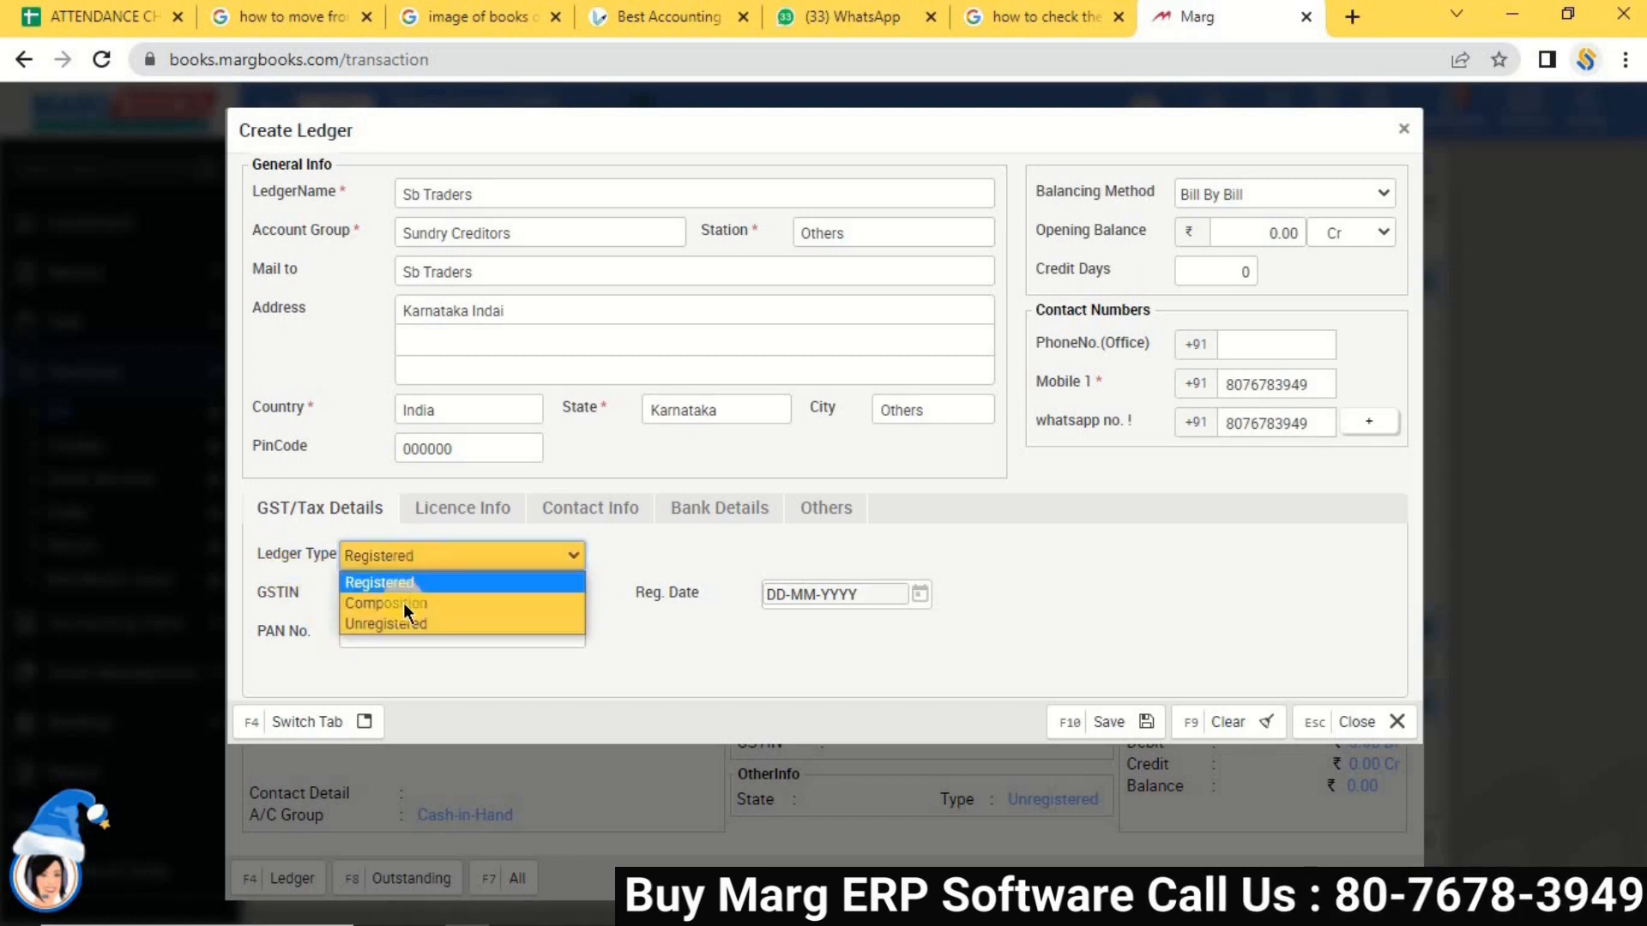
click(404, 622)
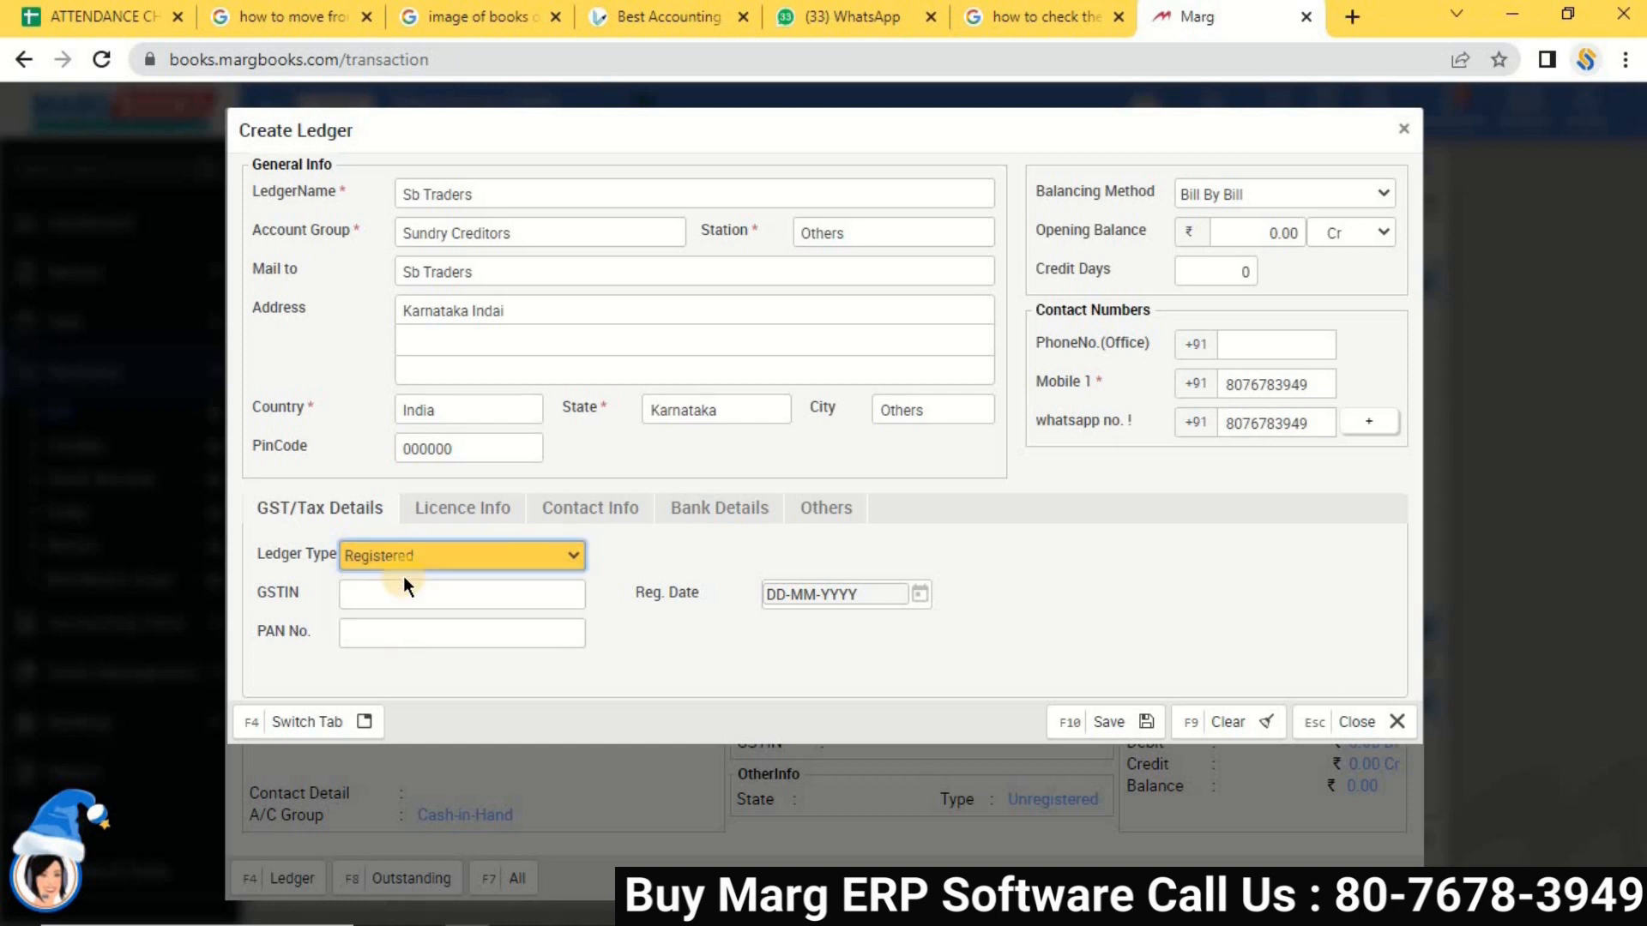
Leave the licence, contact and bank details blank, then open the ledger's Other Info settings.
click(444, 515)
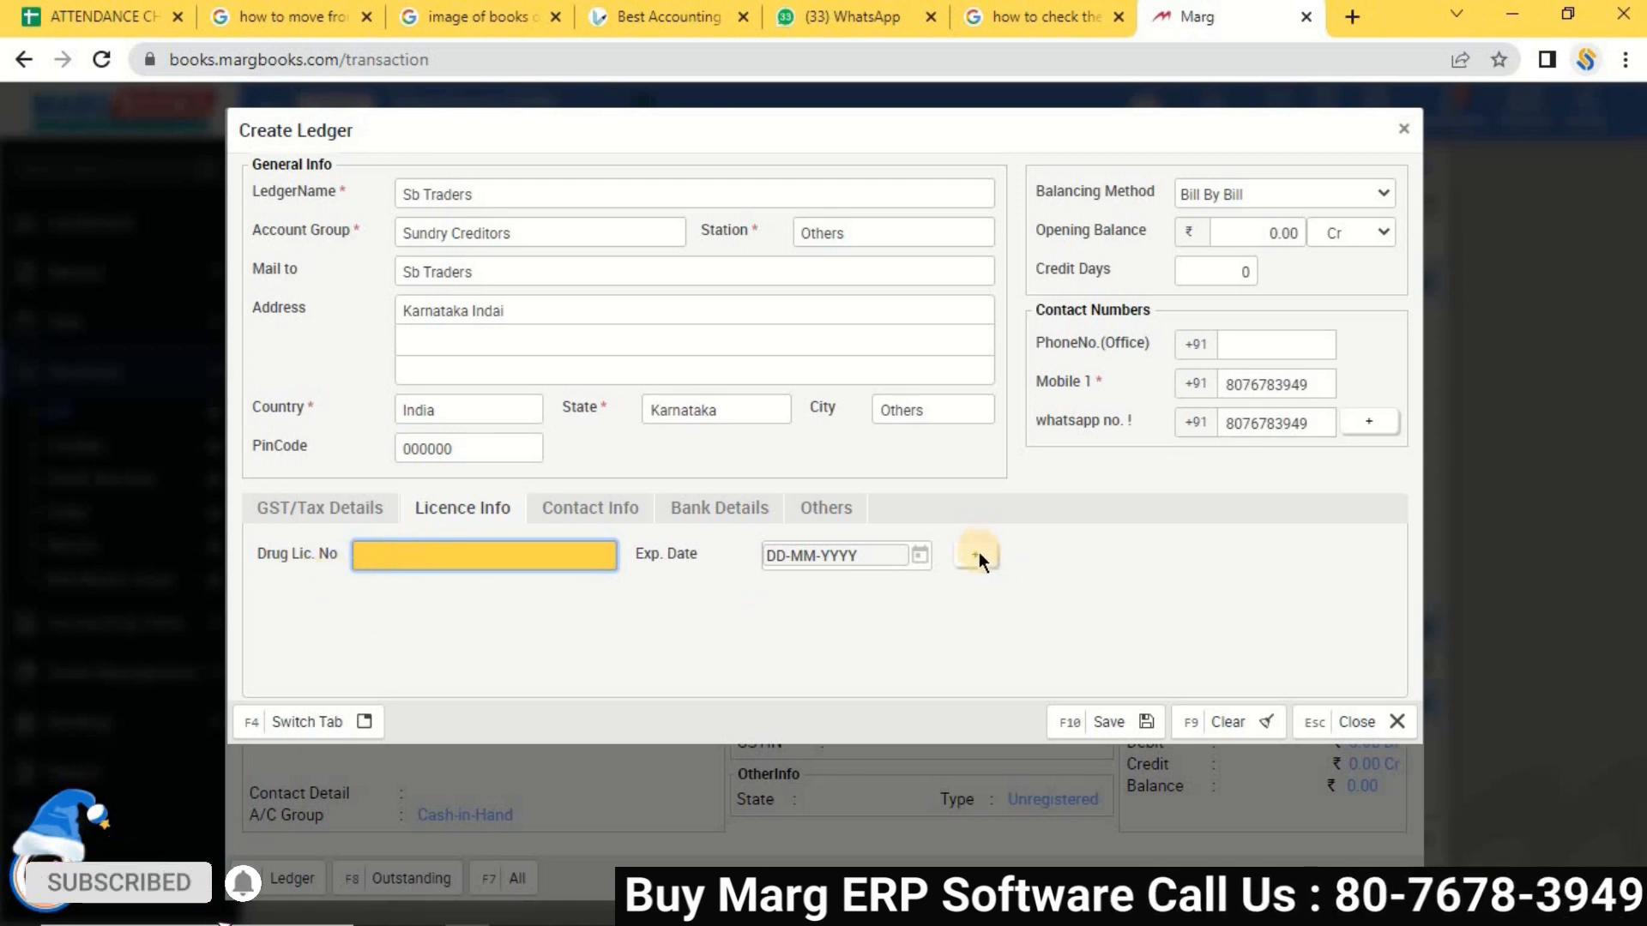
click(580, 510)
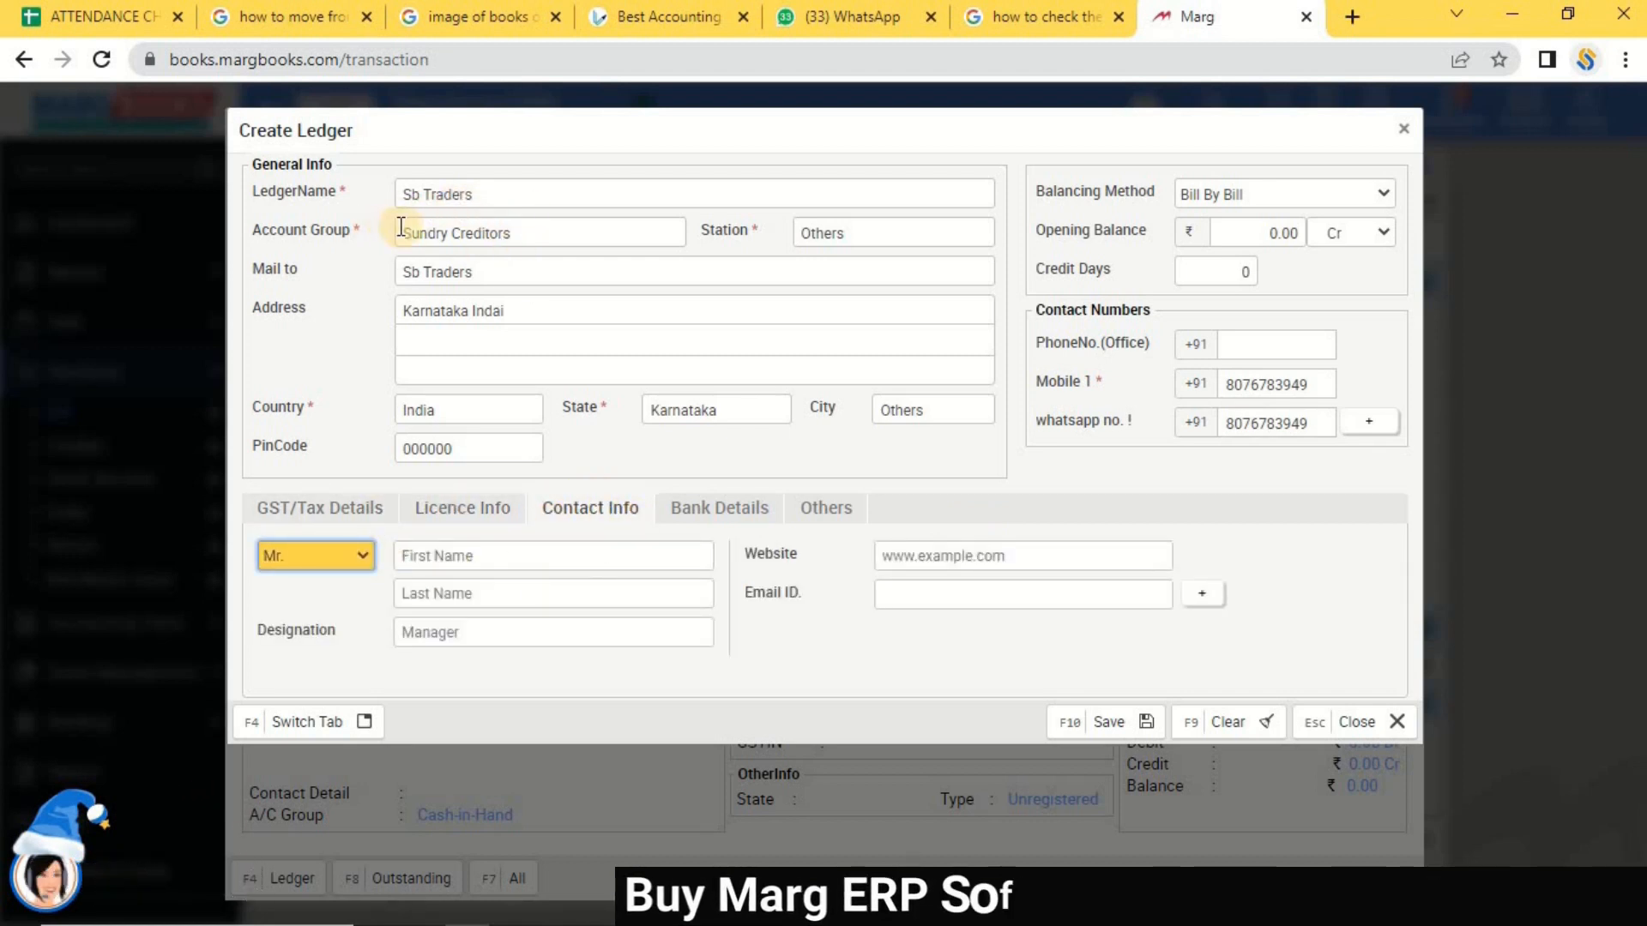
click(466, 558)
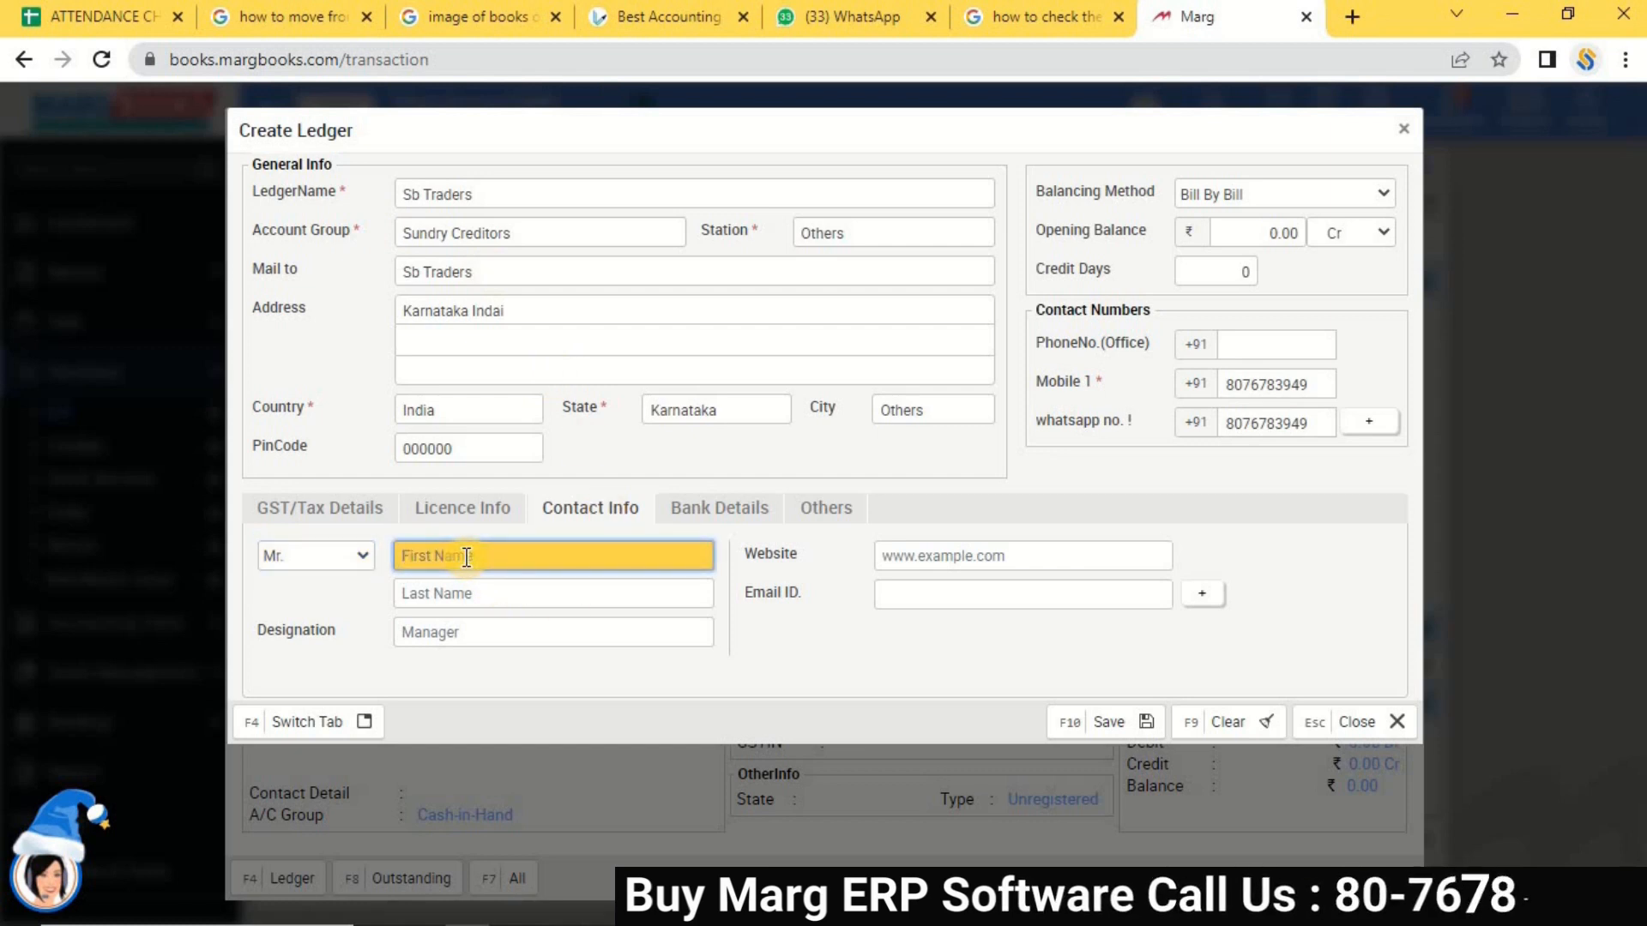
click(494, 629)
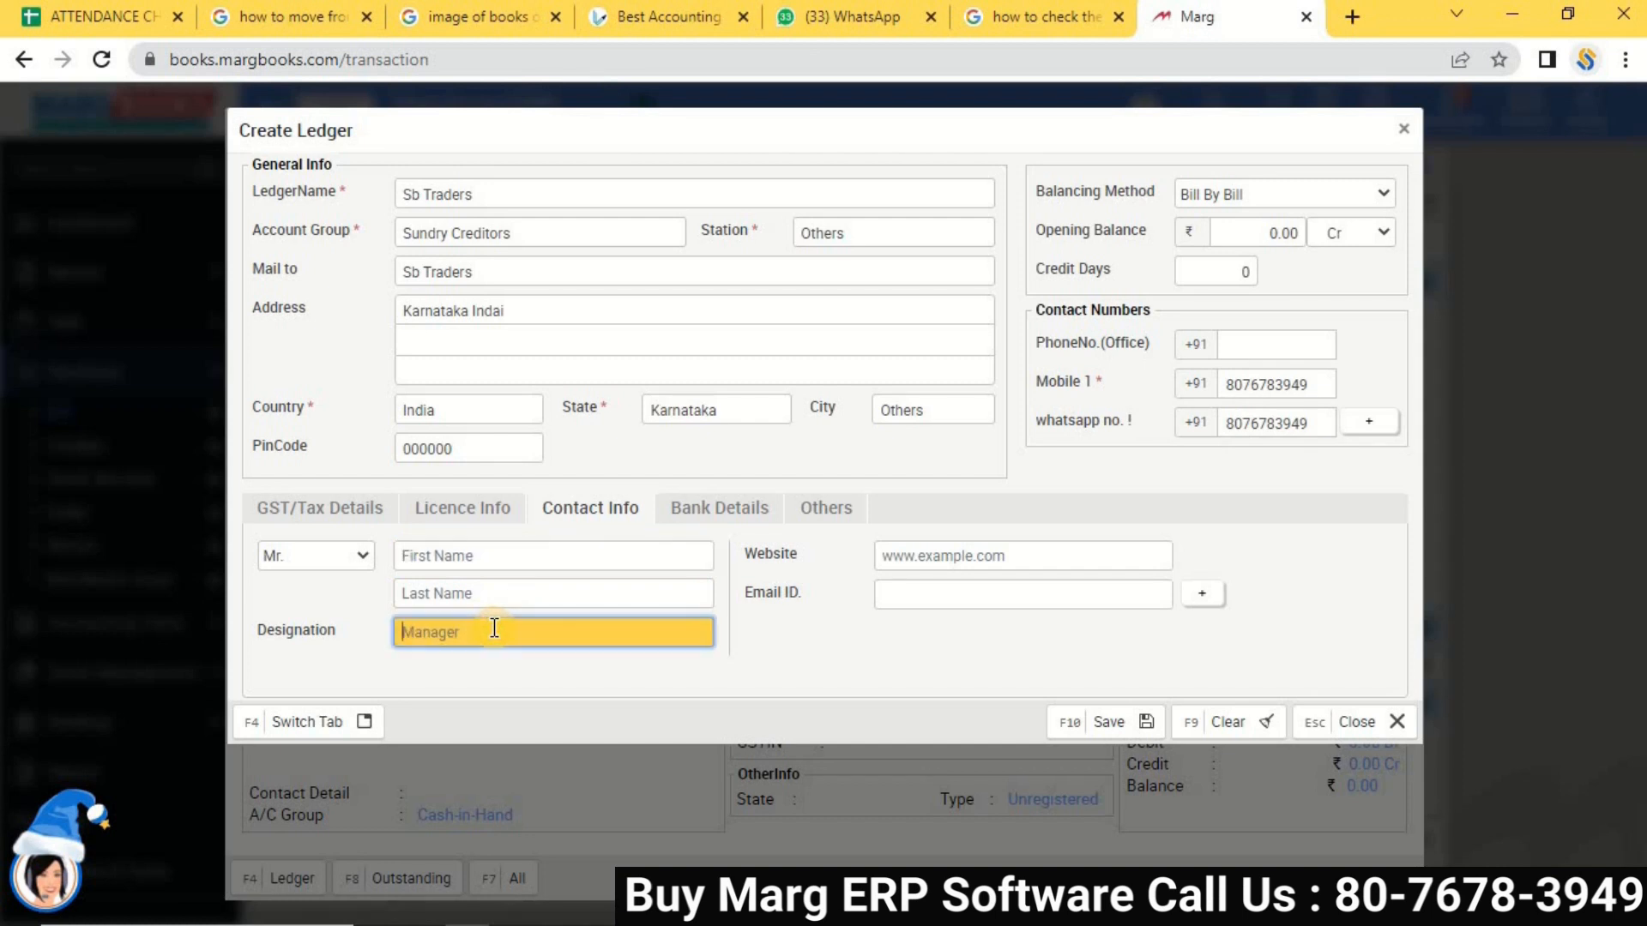
click(943, 557)
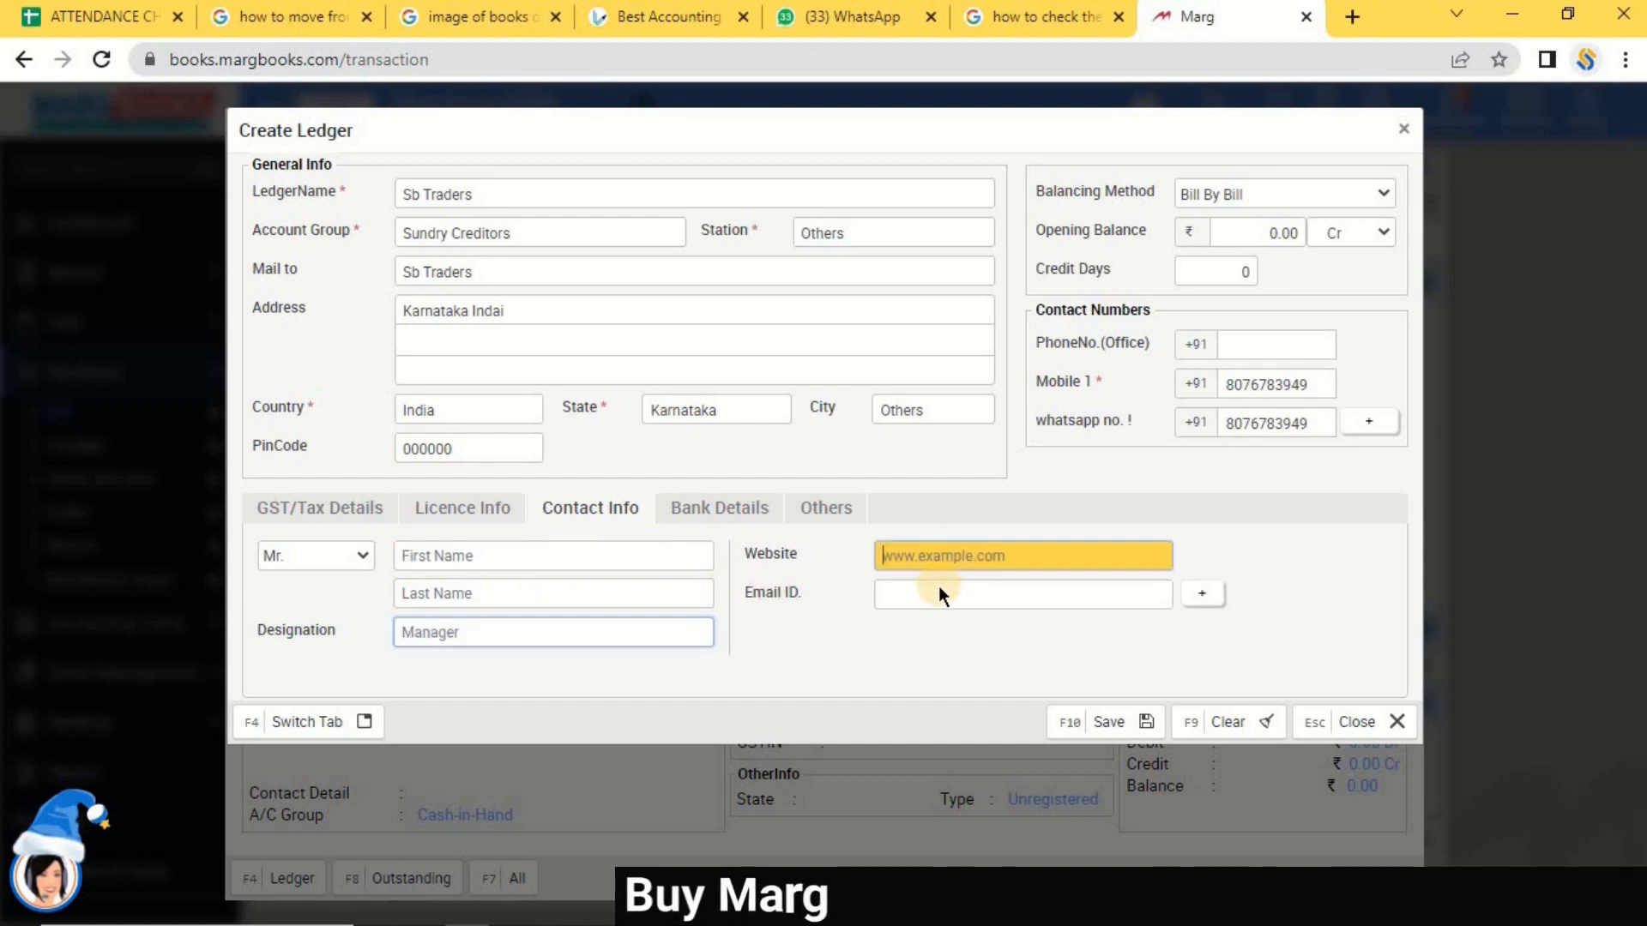
click(934, 595)
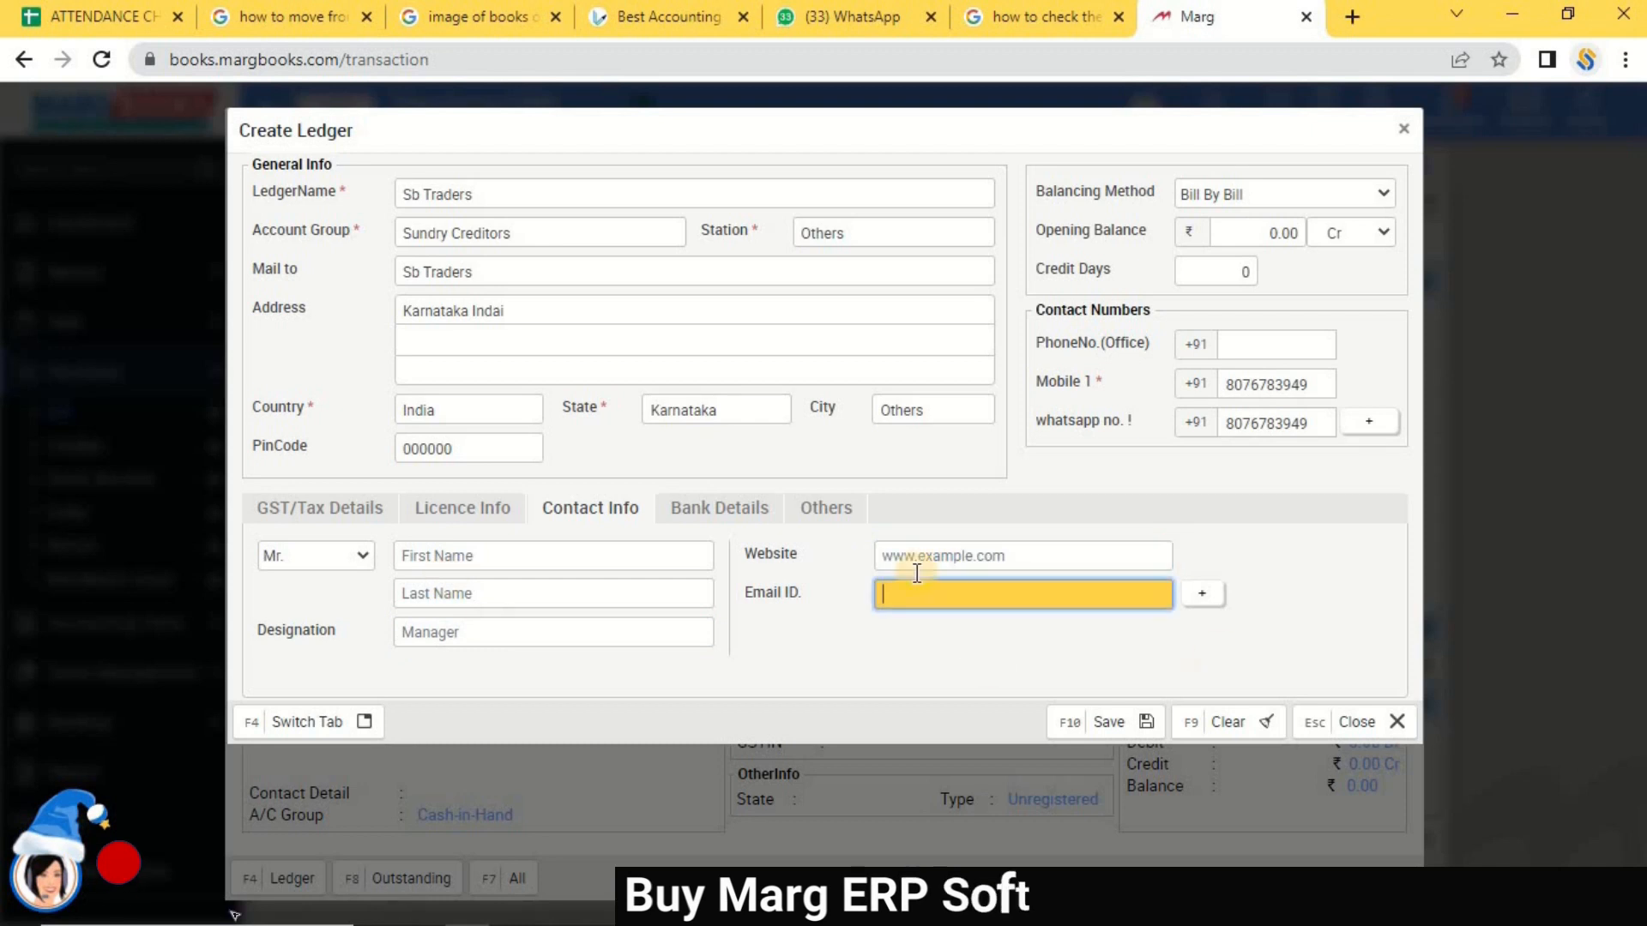
click(738, 511)
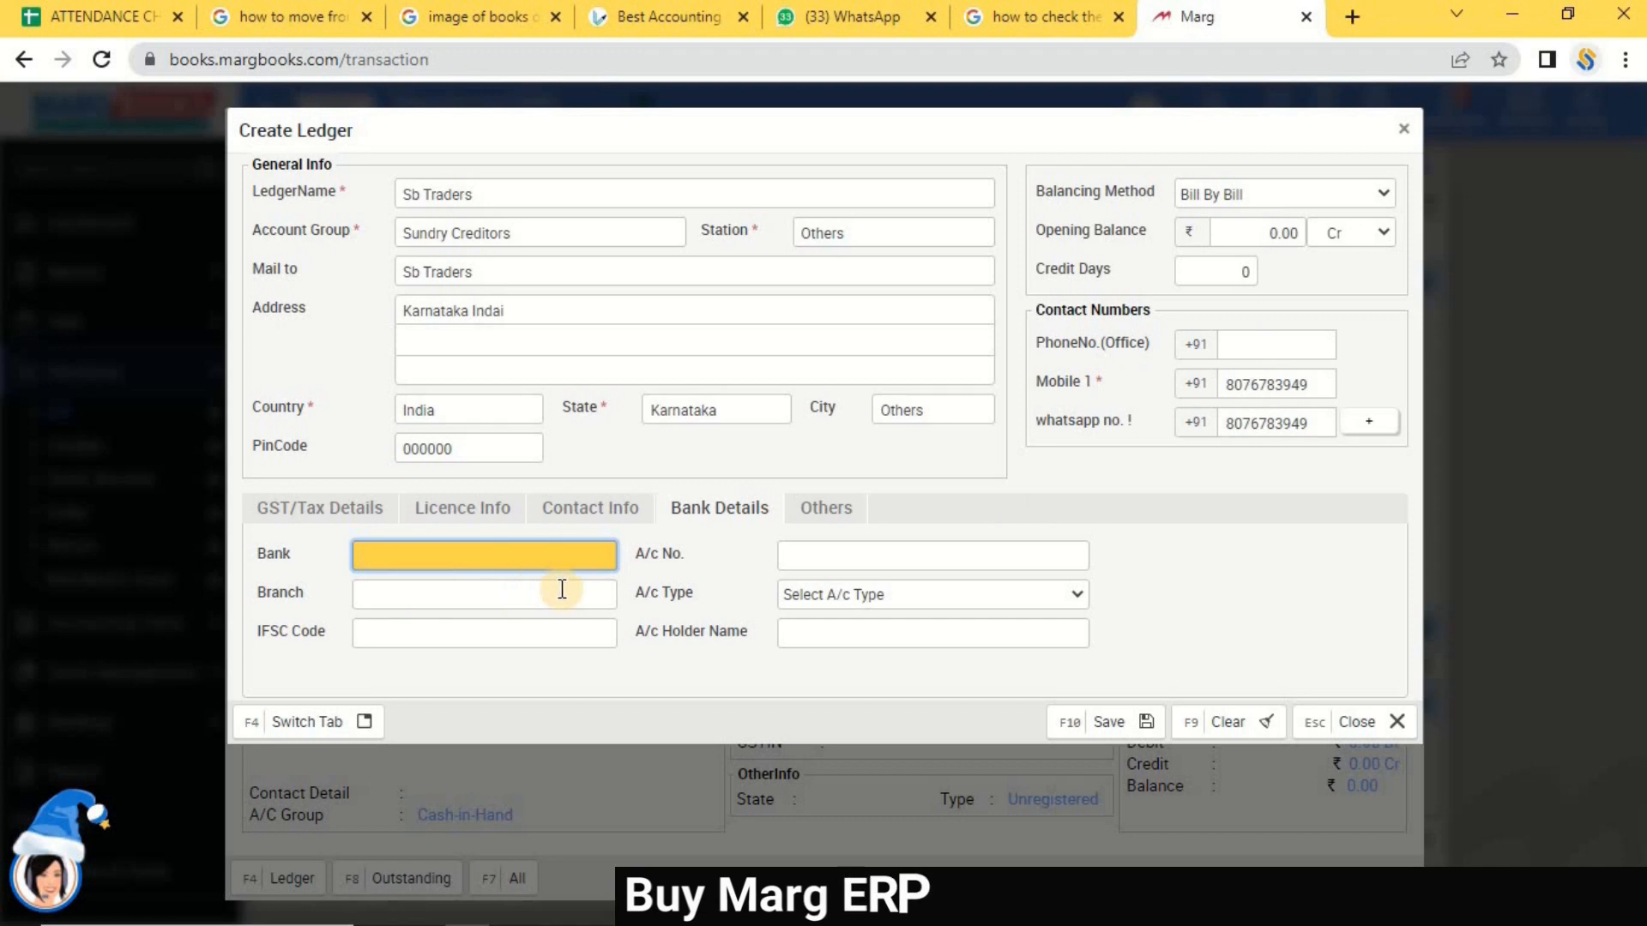
click(854, 508)
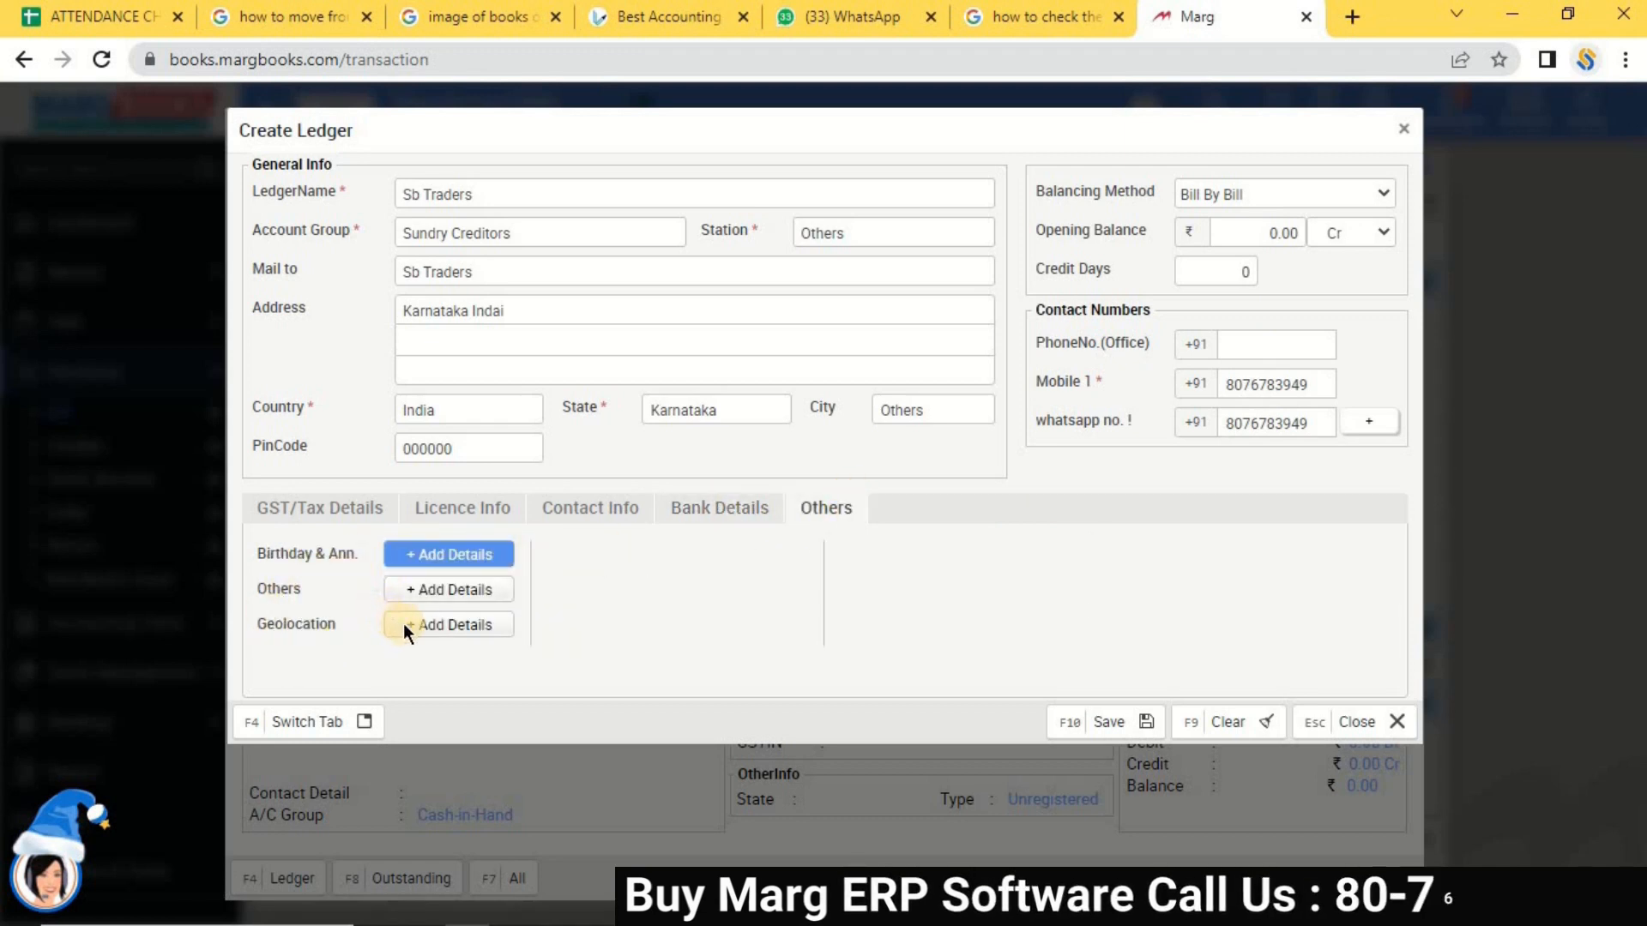
click(429, 592)
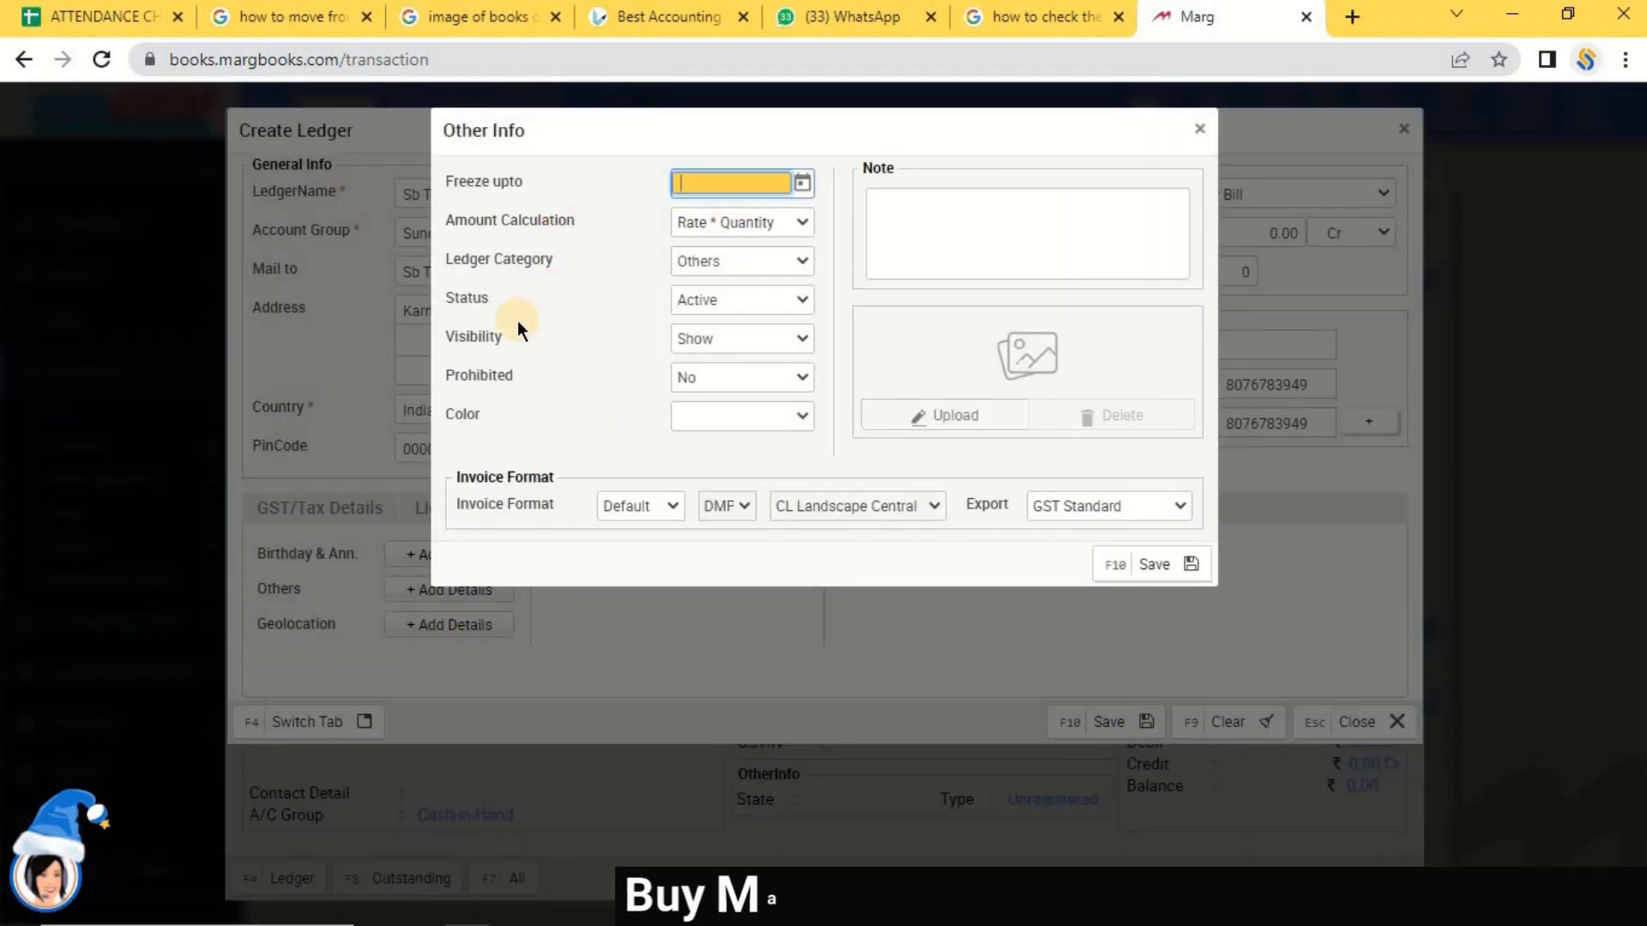
click(720, 297)
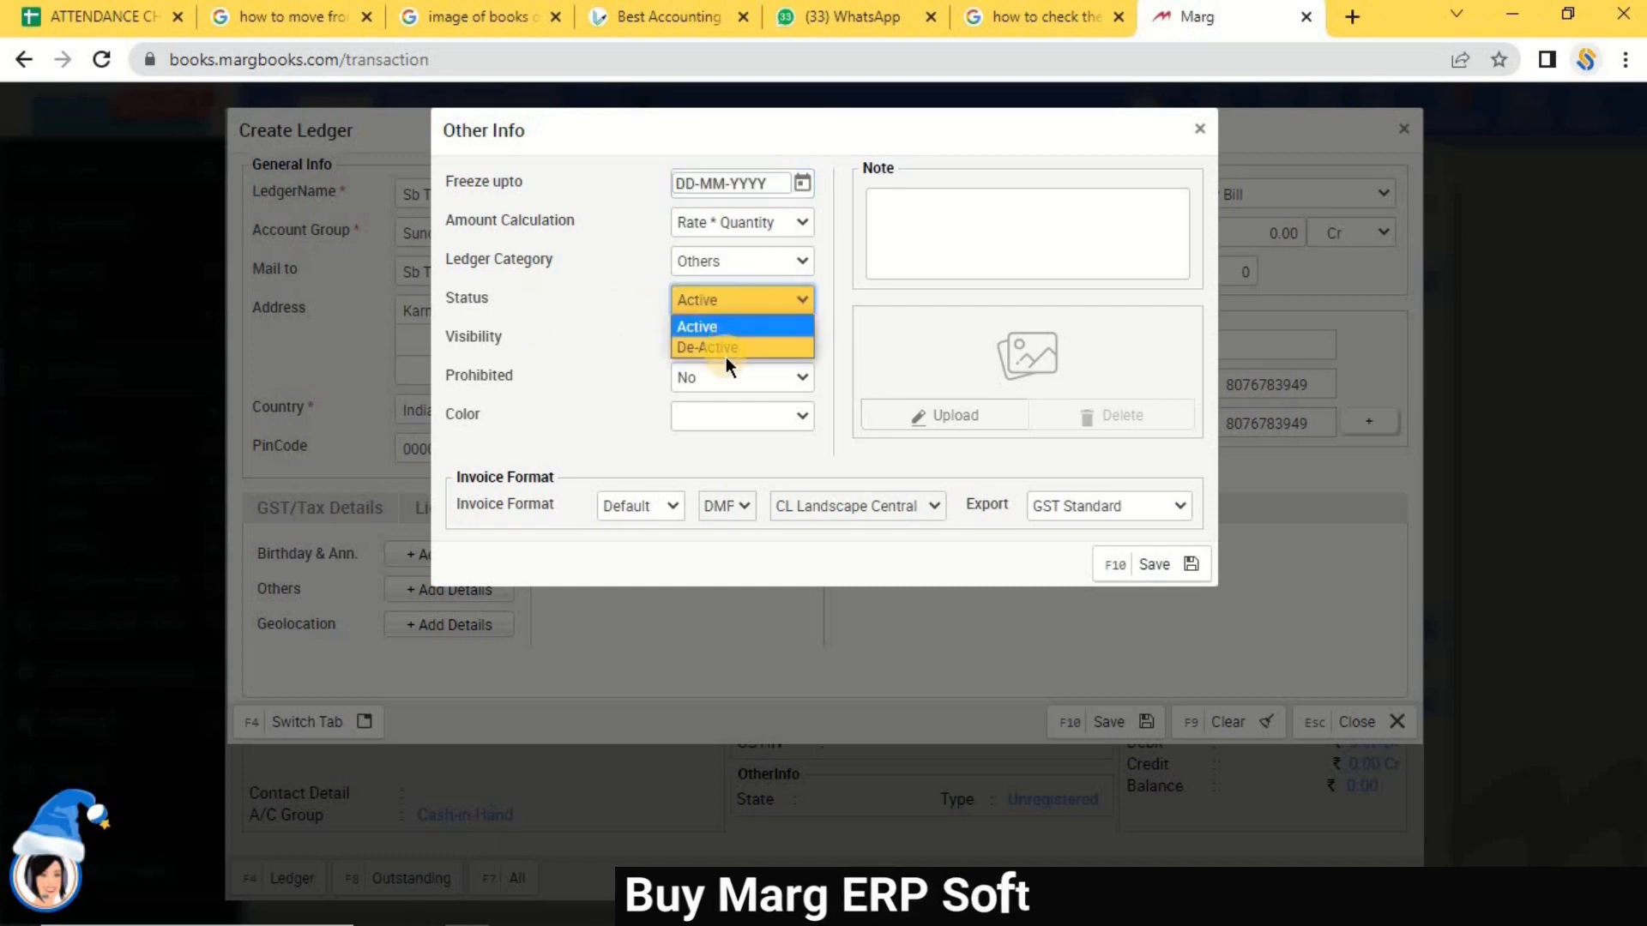
click(722, 324)
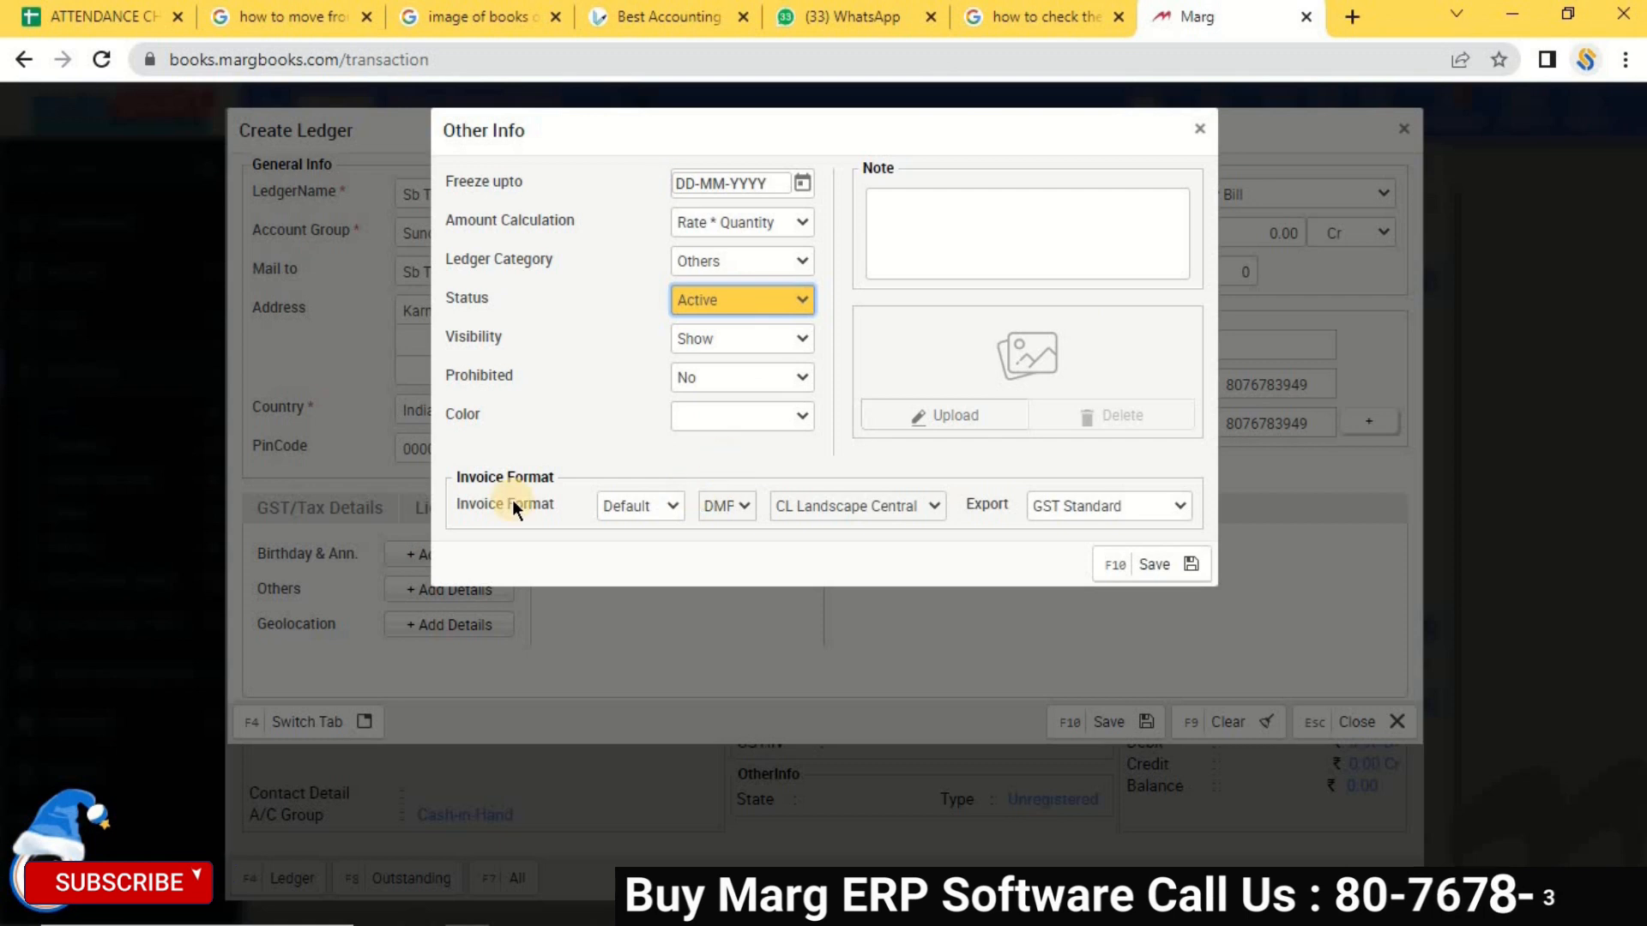
click(1200, 130)
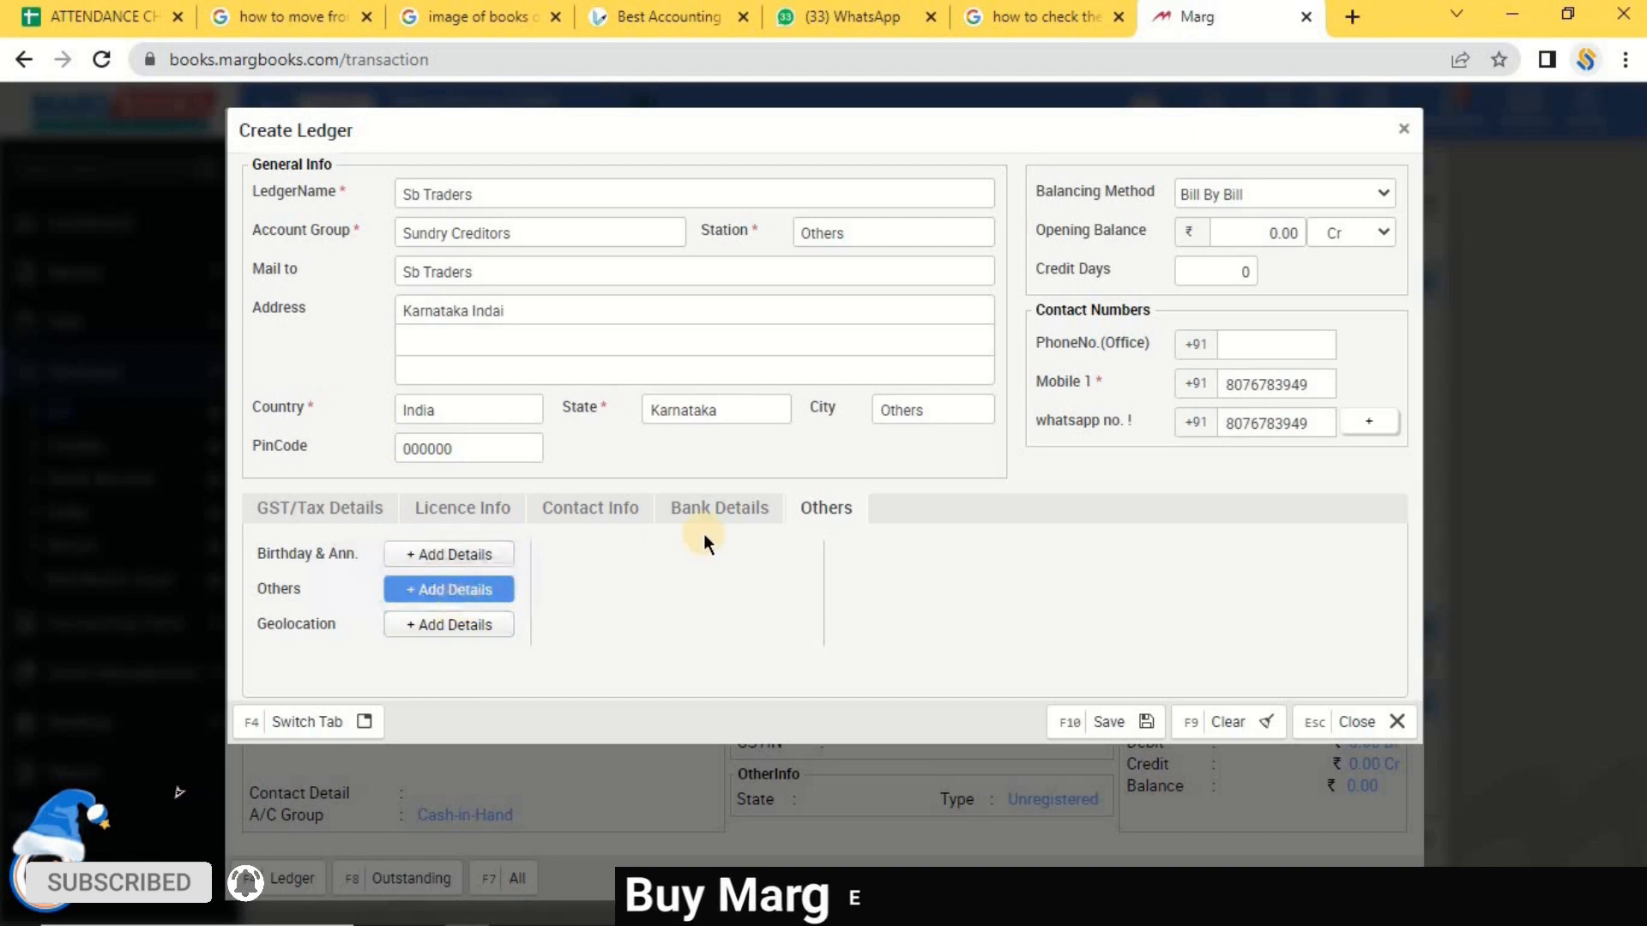
Save the Sb Traders ledger with F10 and close the Create Ledger form.
click(686, 510)
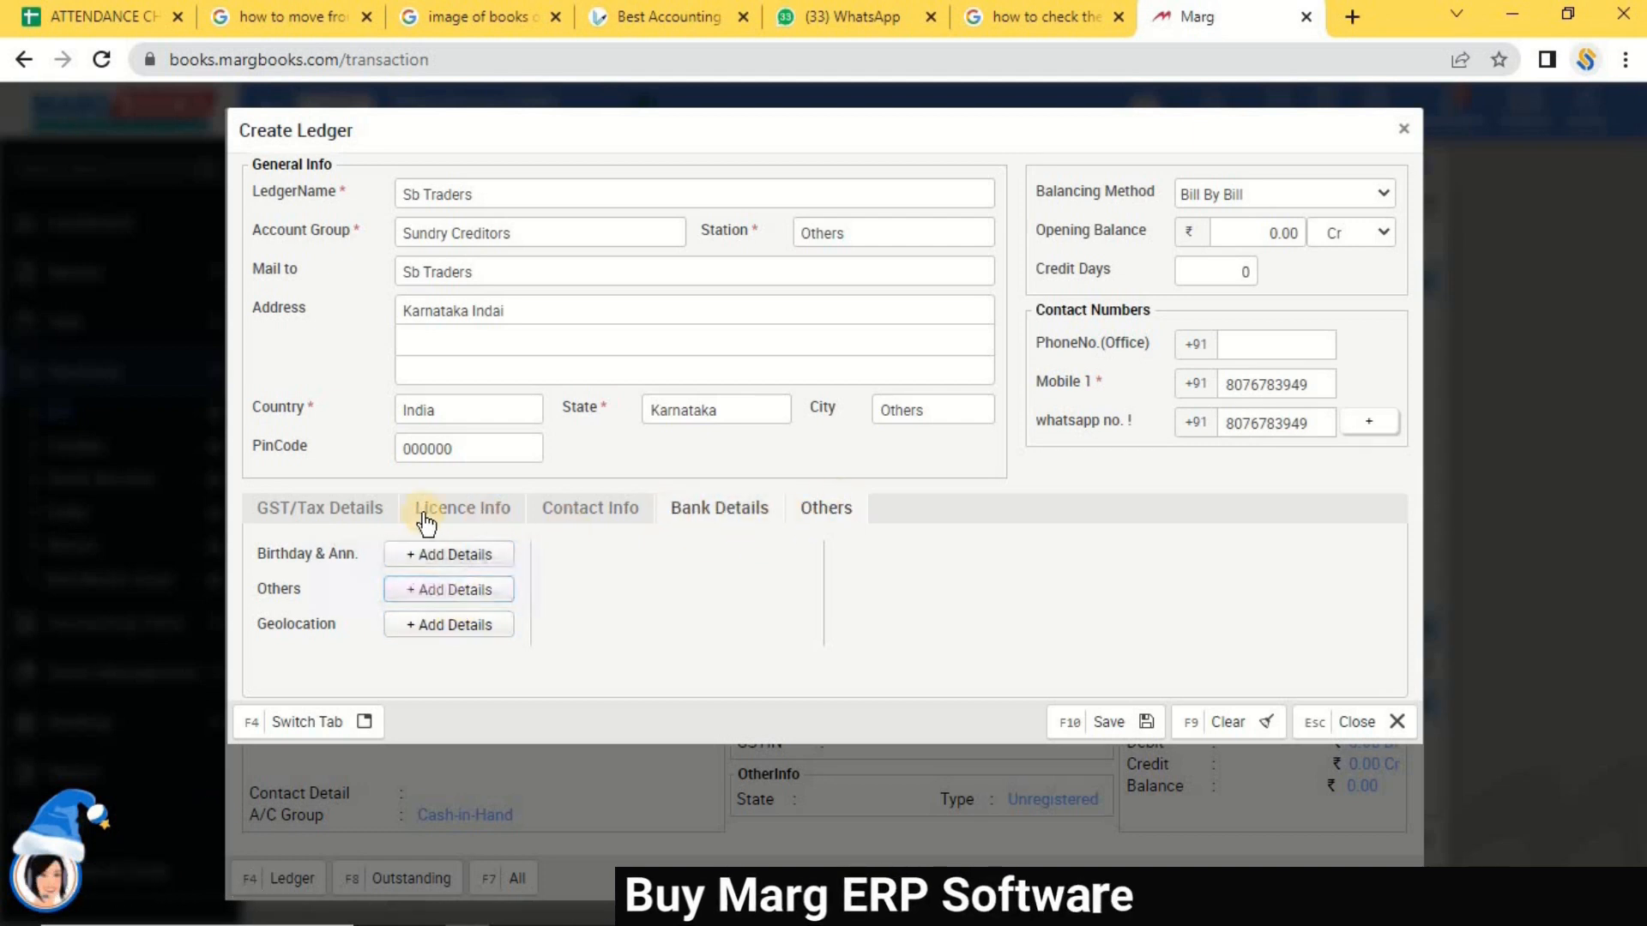
click(347, 510)
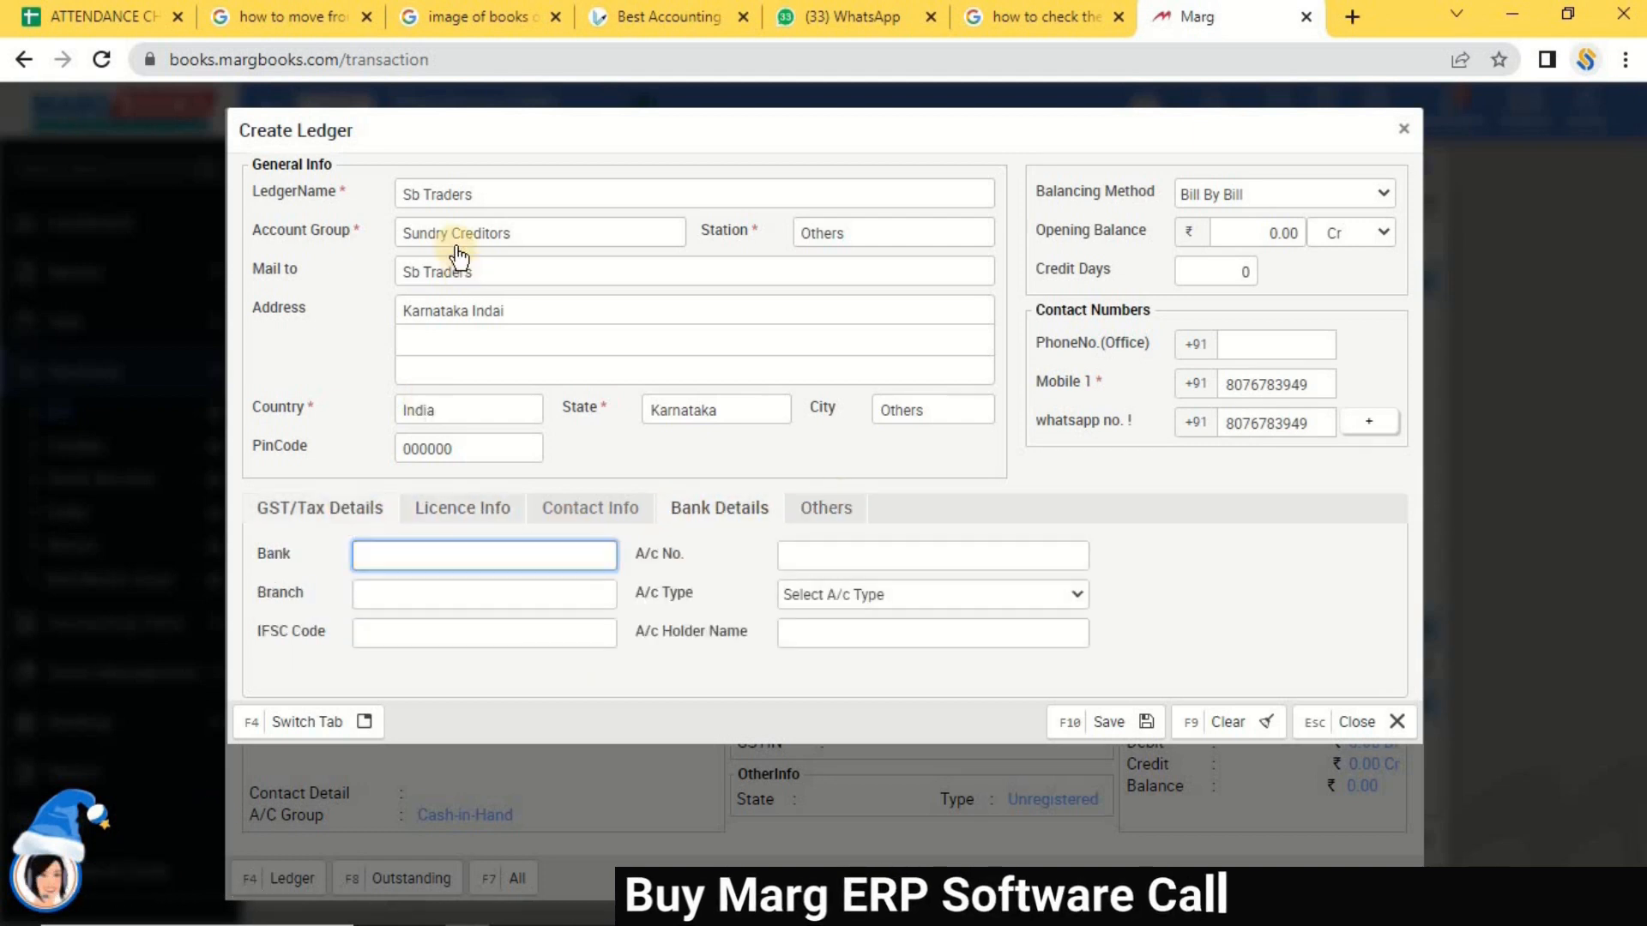
click(495, 514)
click(590, 513)
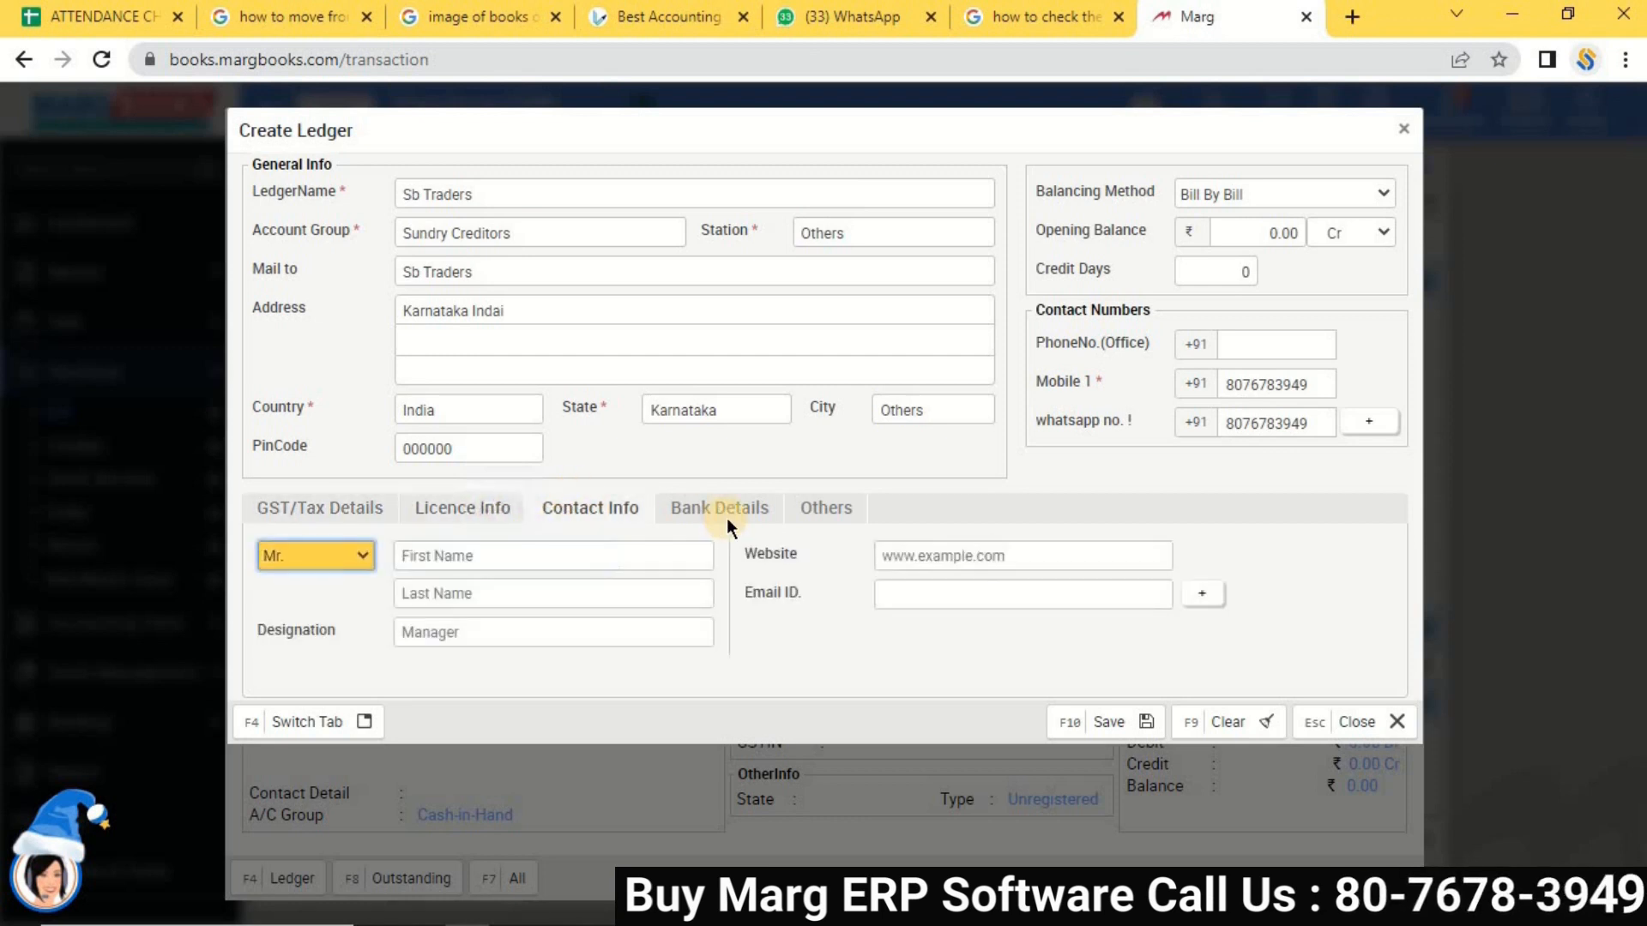
click(723, 519)
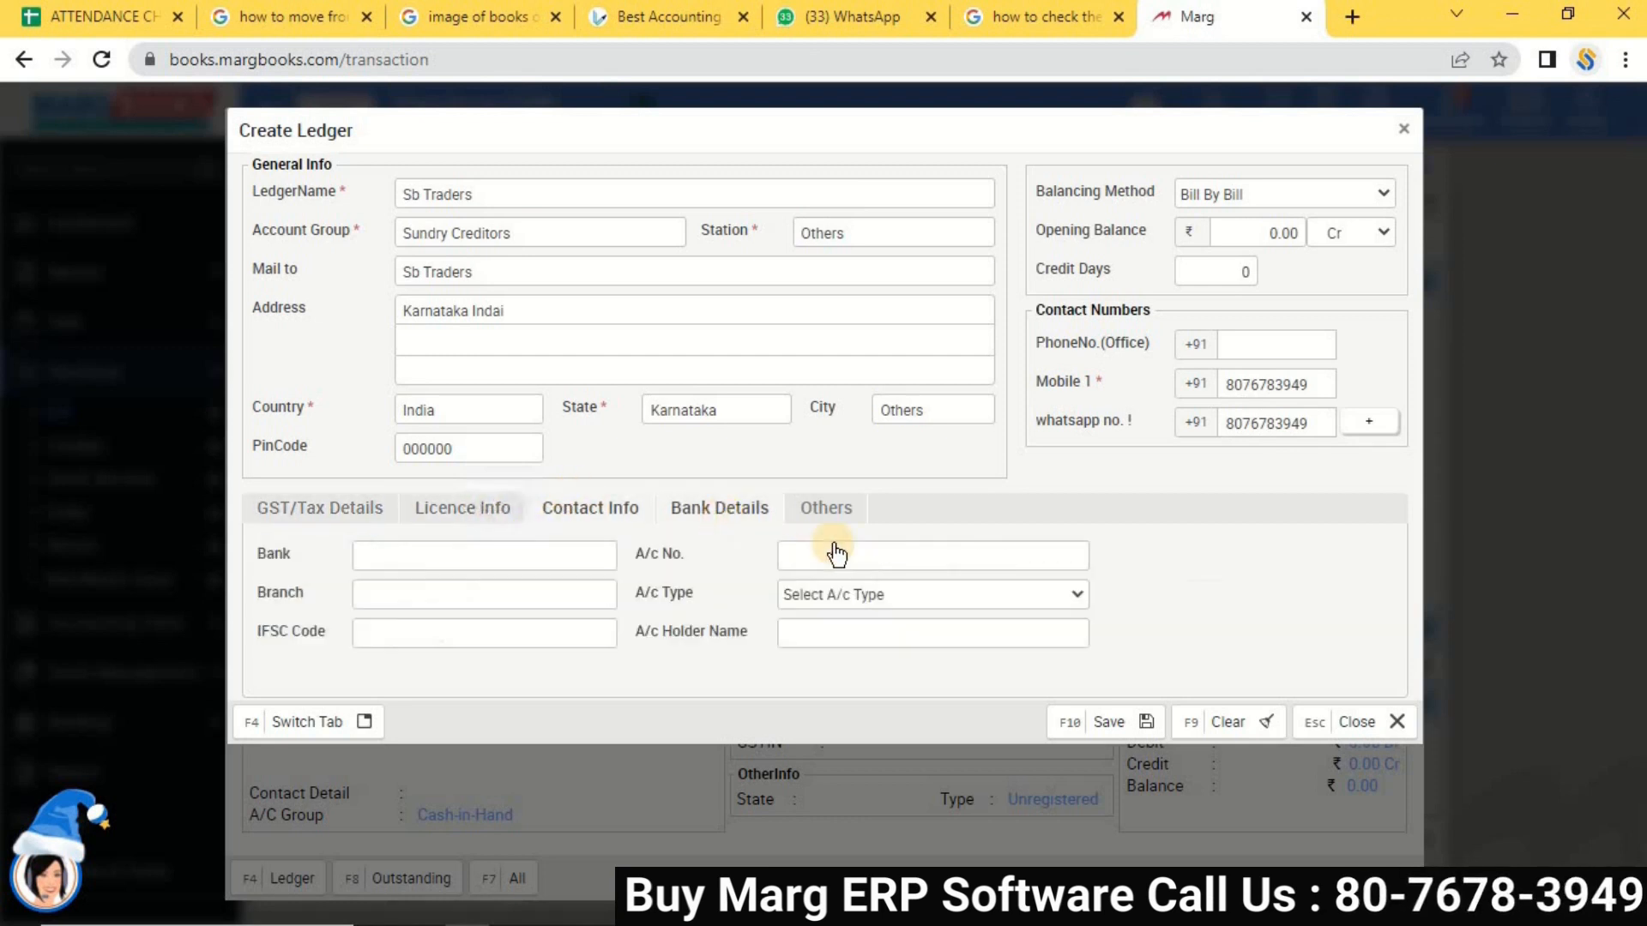
click(1077, 729)
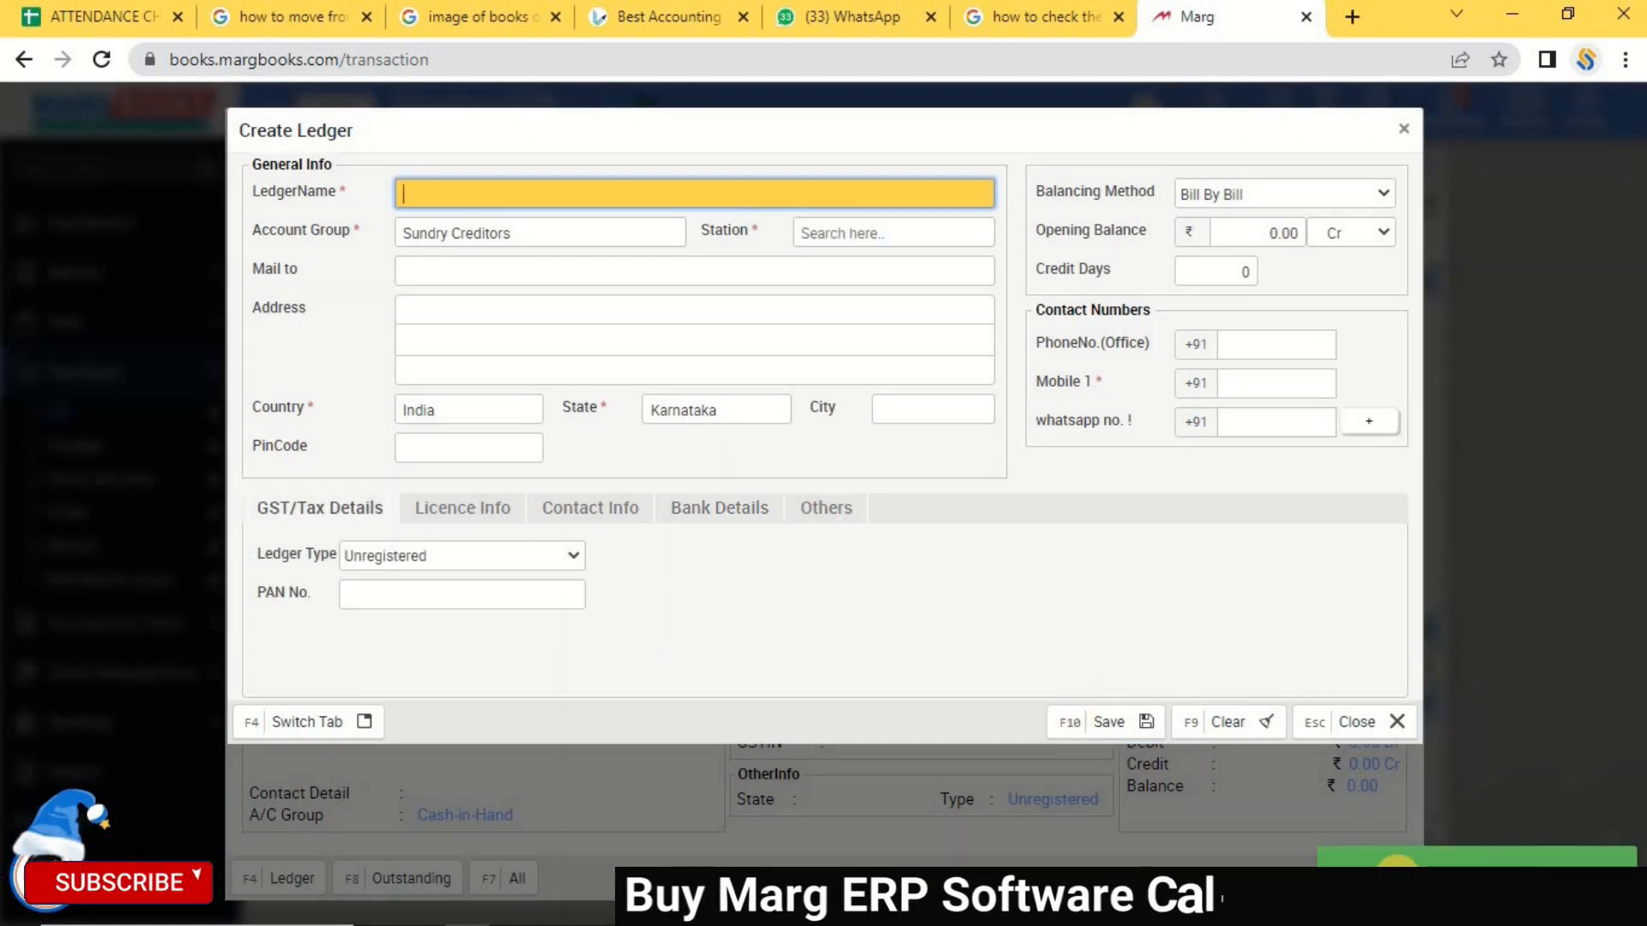
click(1404, 129)
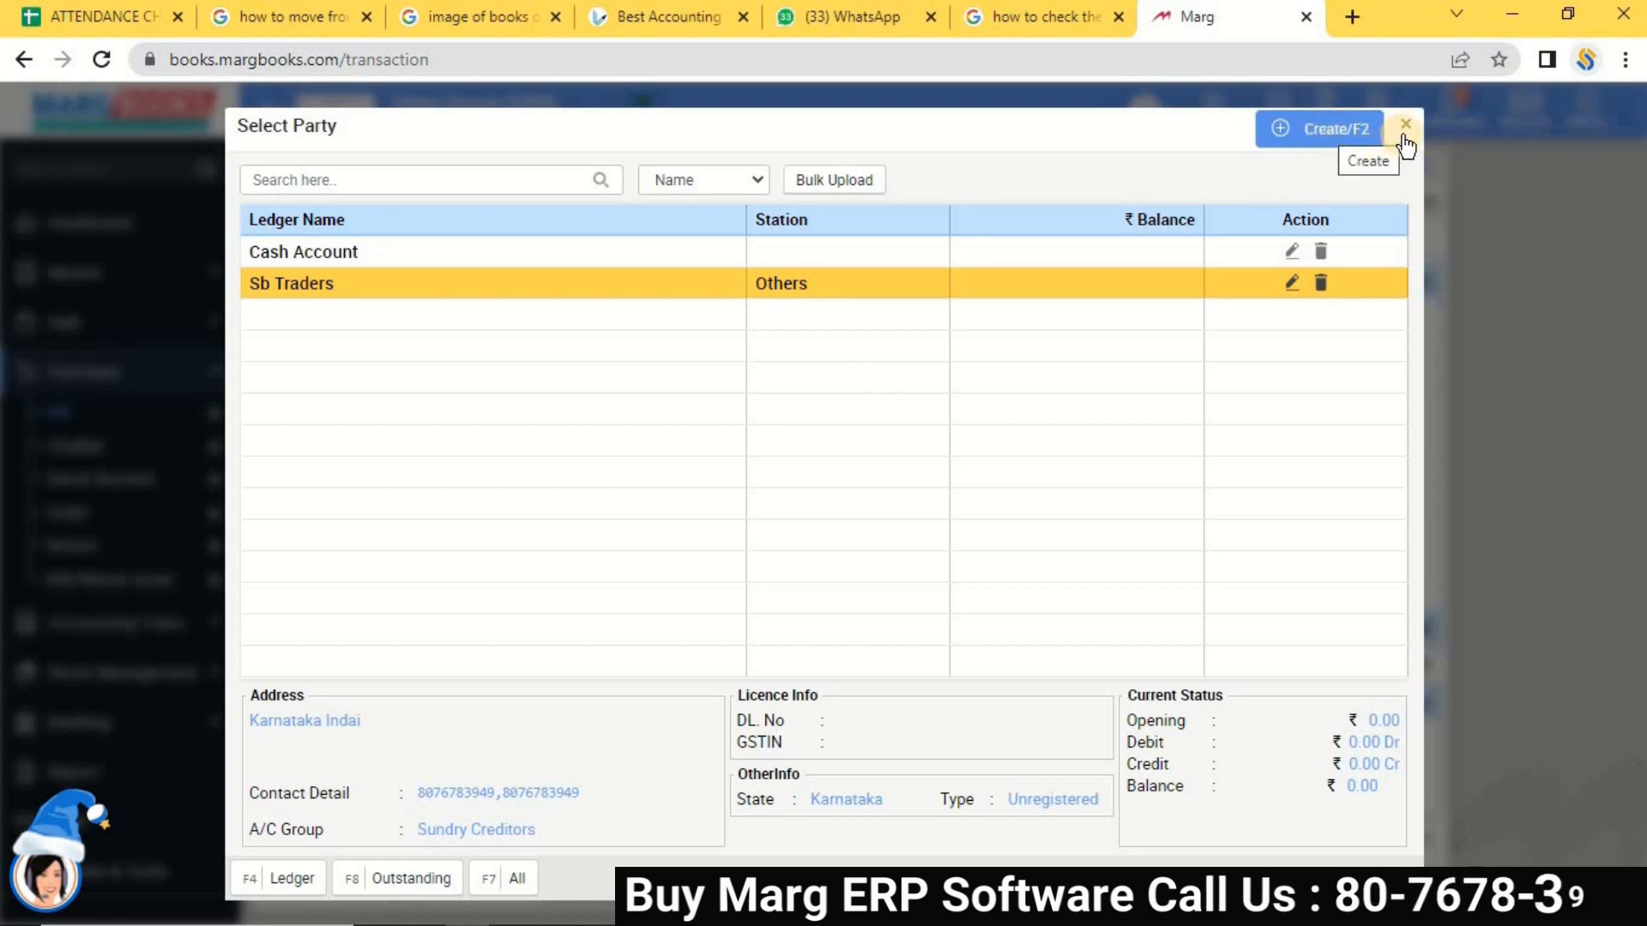
Select Sb Traders as the party and enter invoice number 46657 dated 28-12-2022.
click(409, 293)
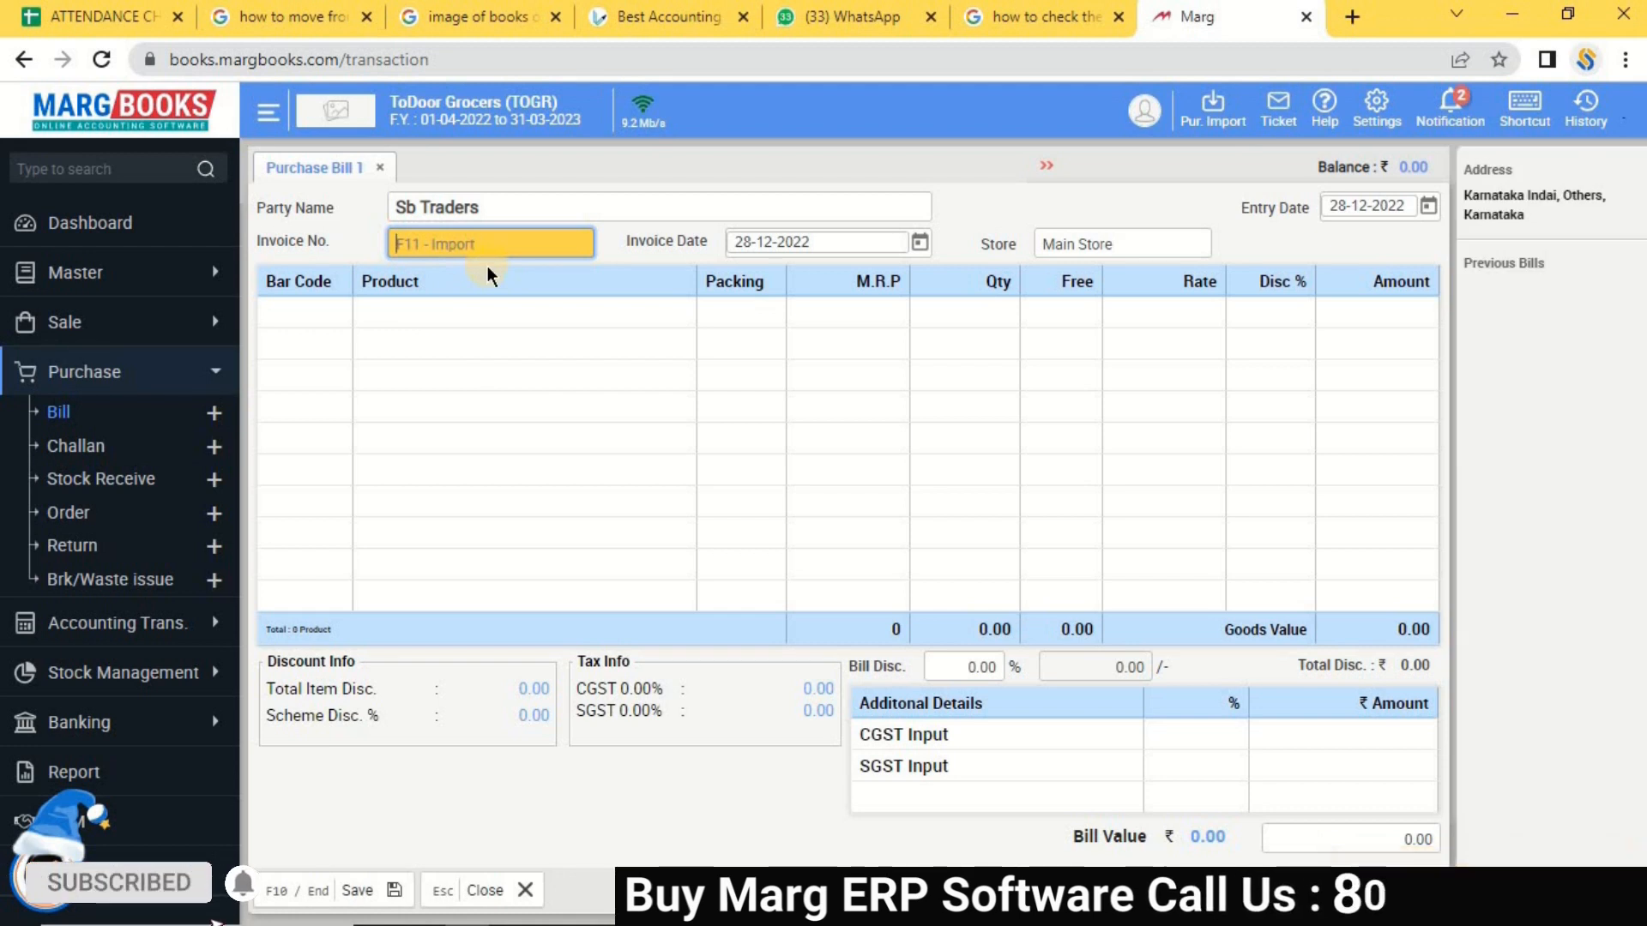
text(46657)
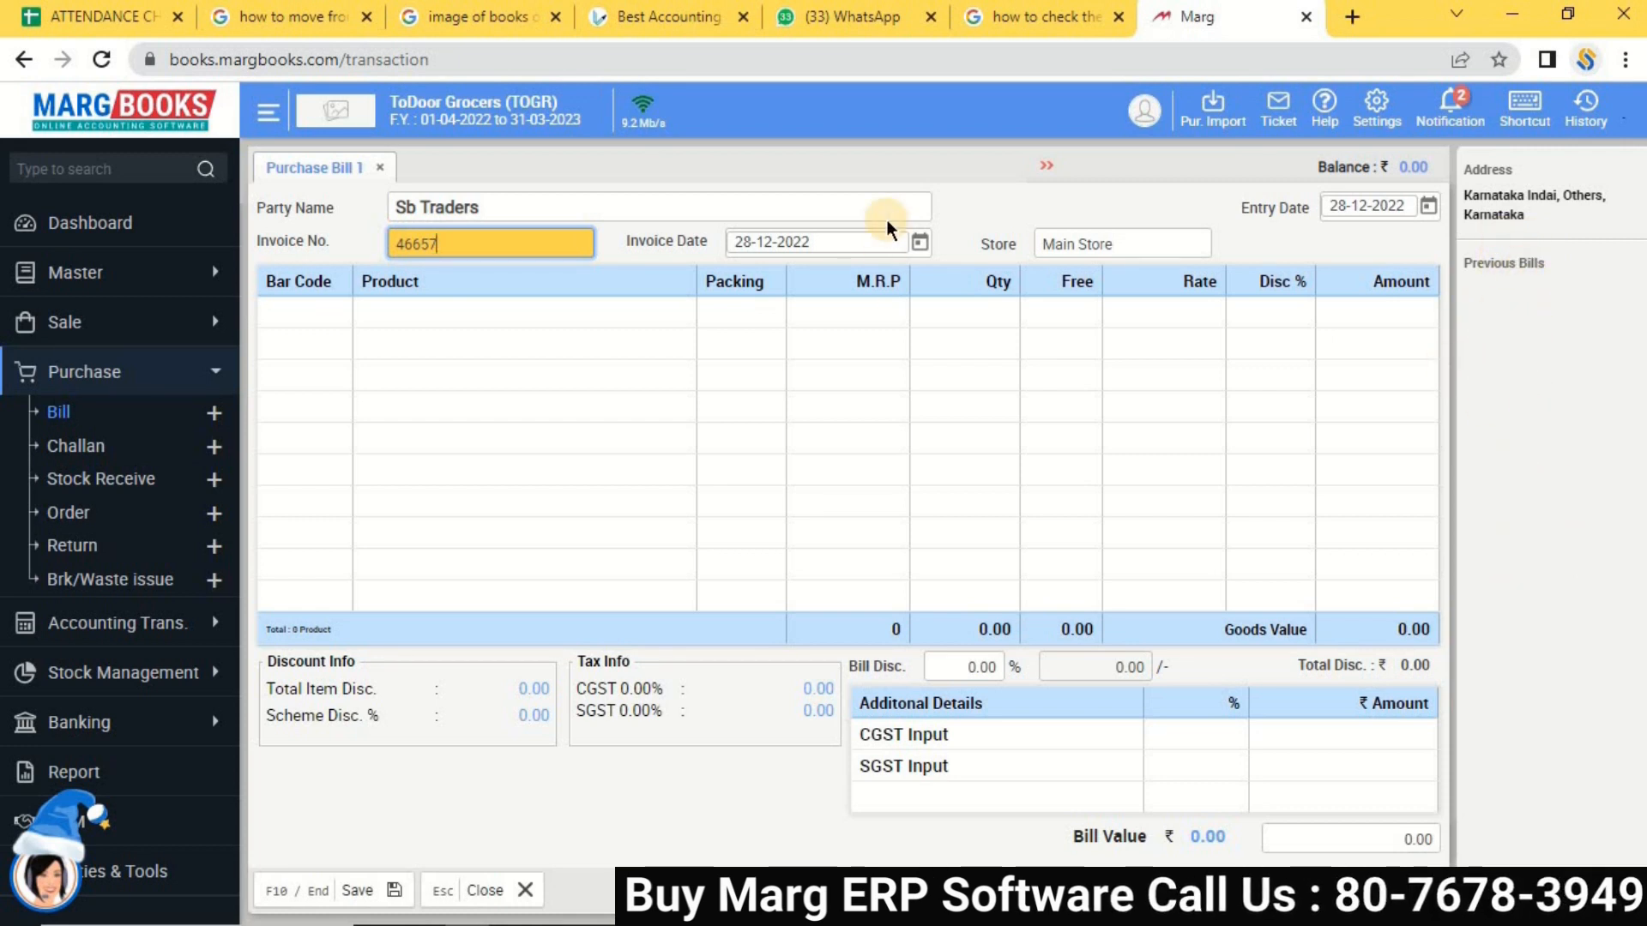
key(Return)
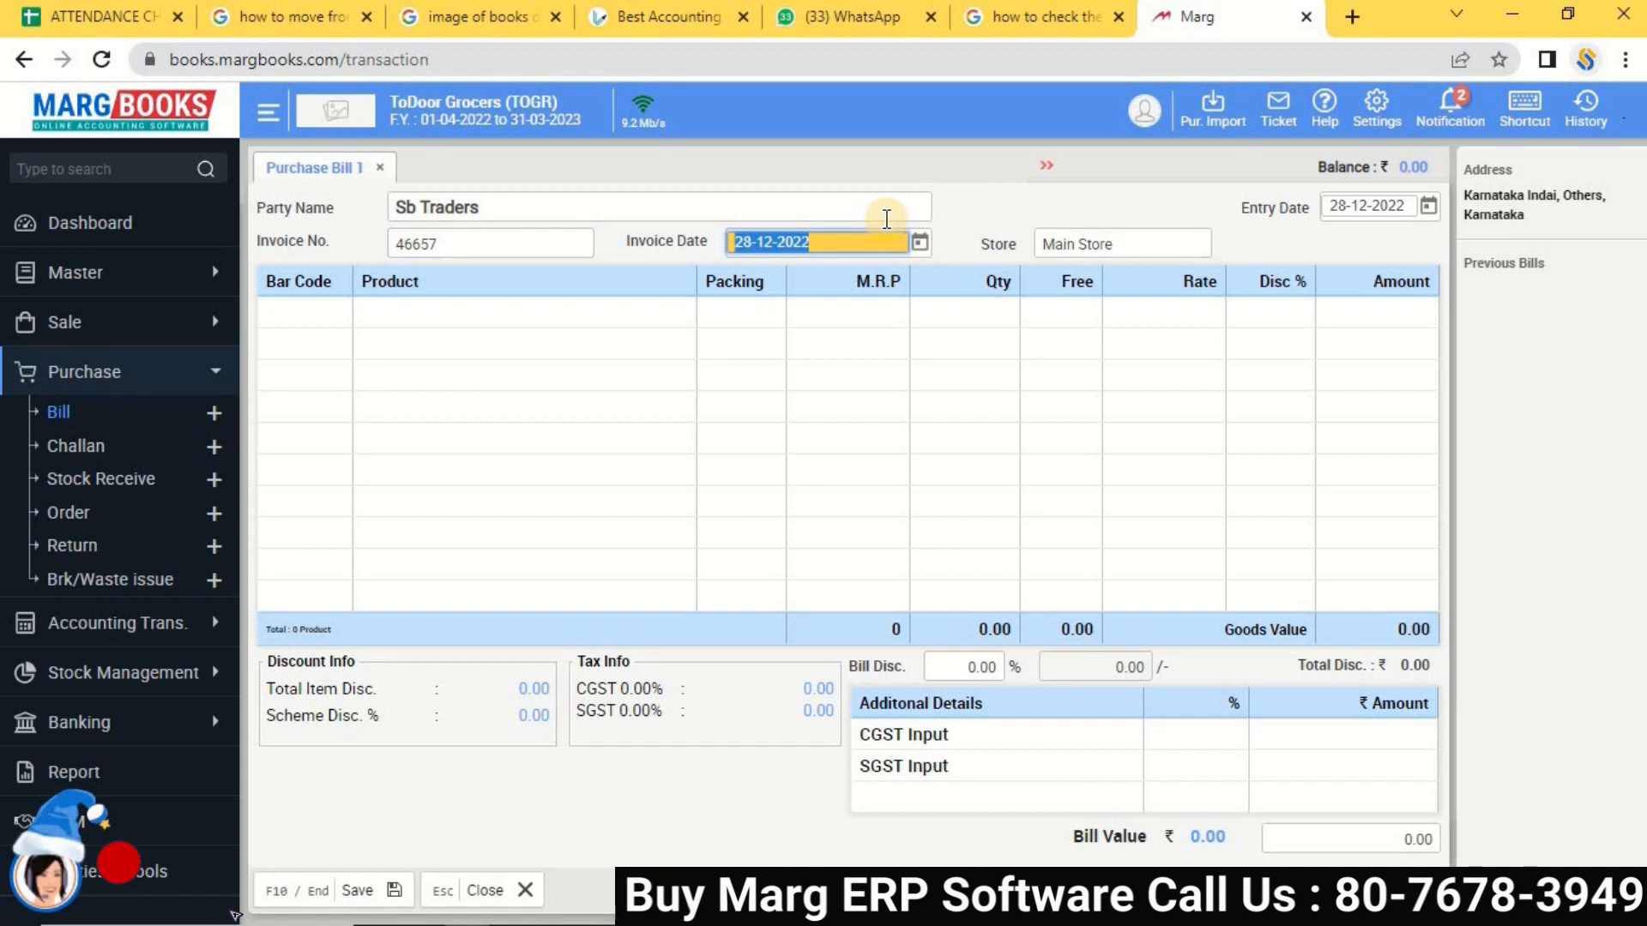
key(Return)
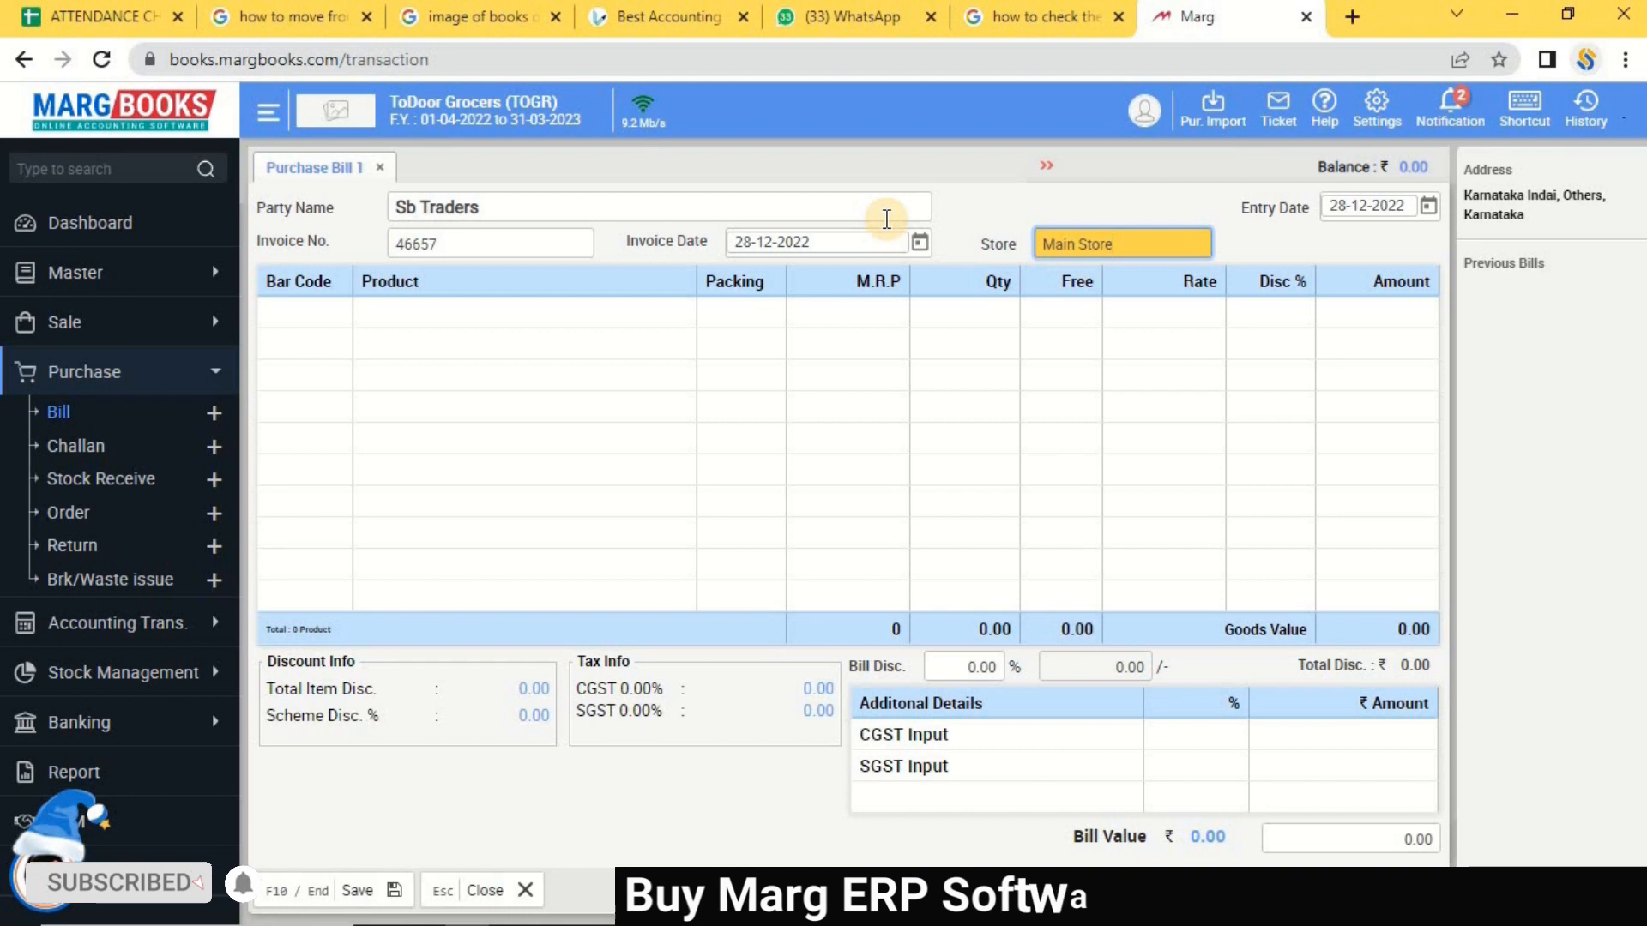
key(Return)
key(Escape)
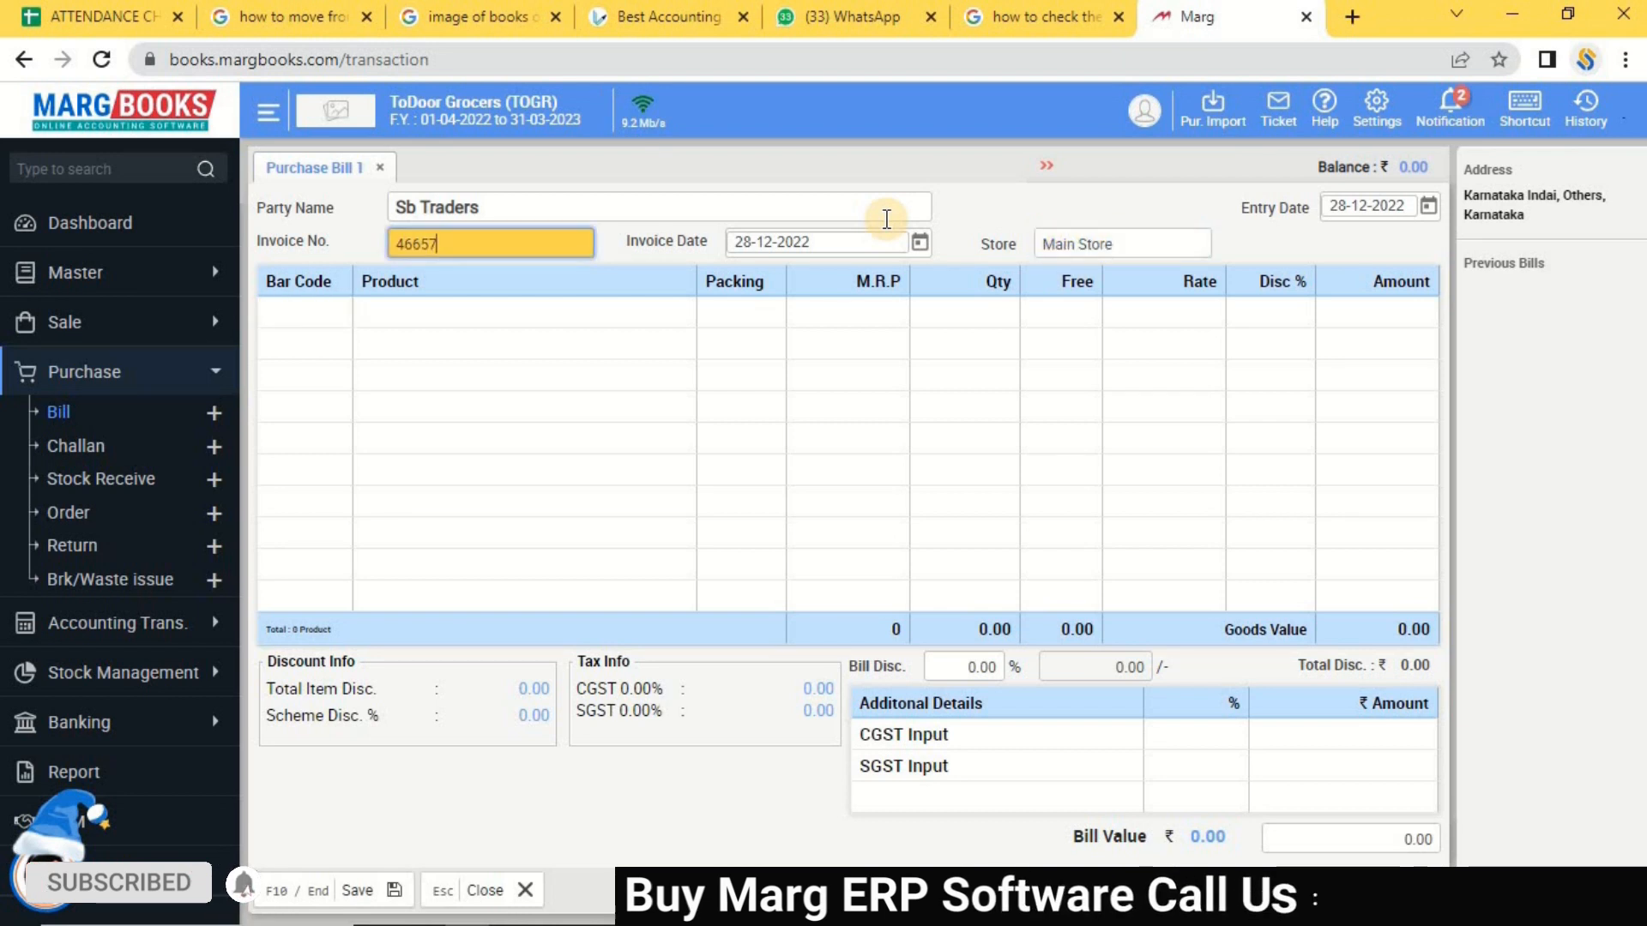
click(1126, 244)
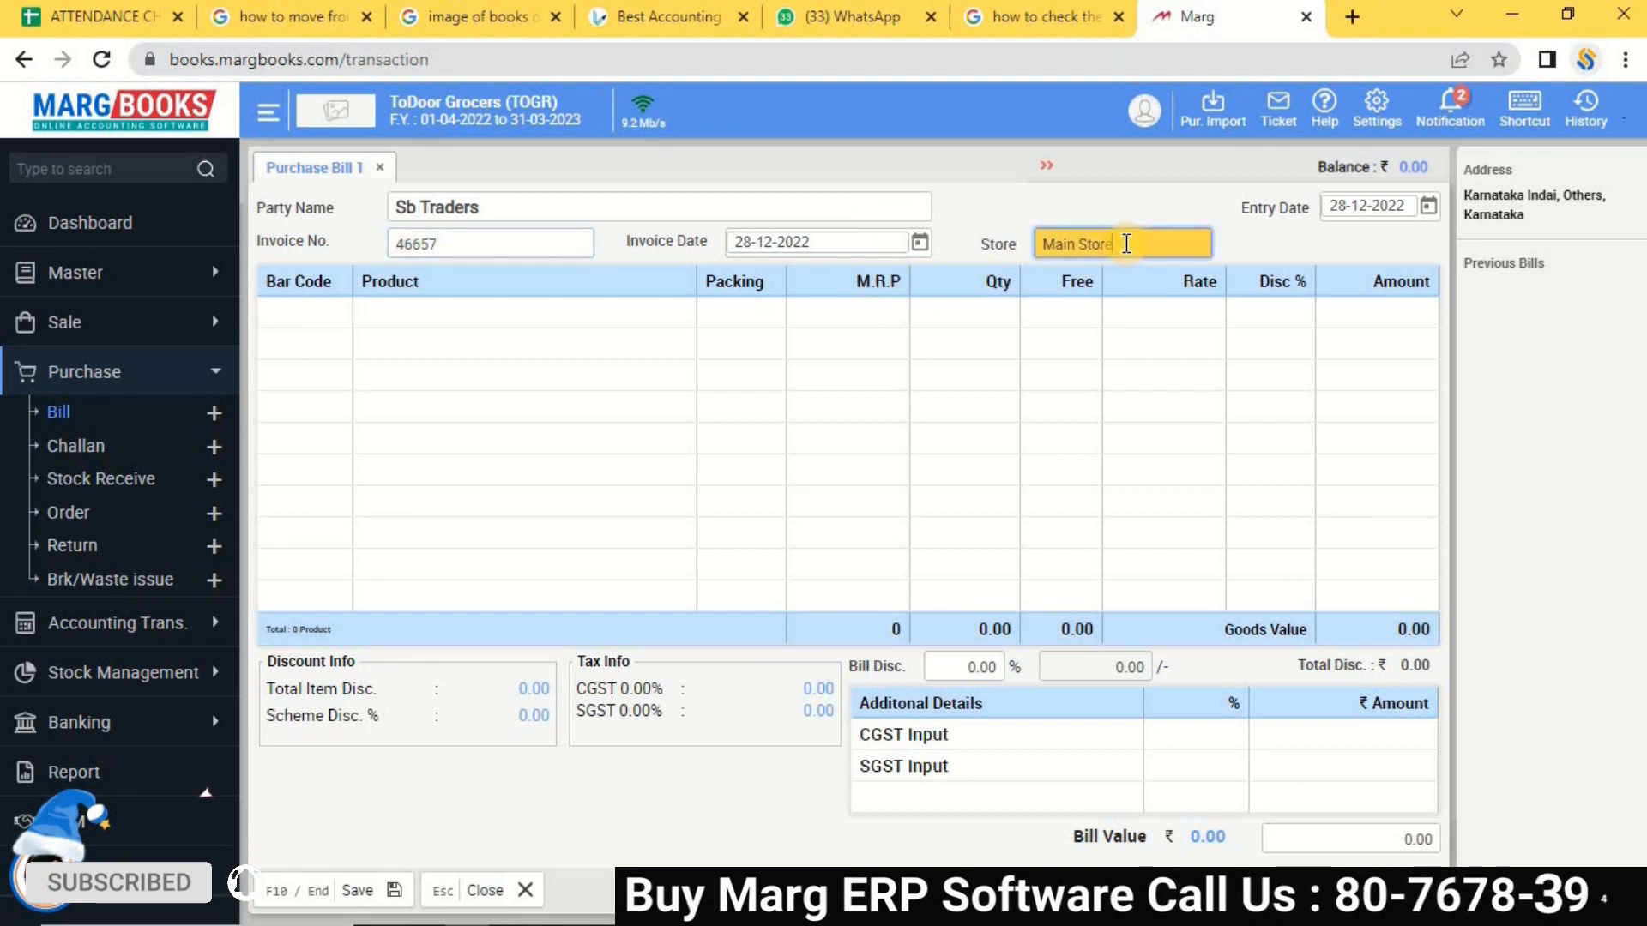
Change the bill's store from Main Store to RC Godown and open the item list.
click(1132, 247)
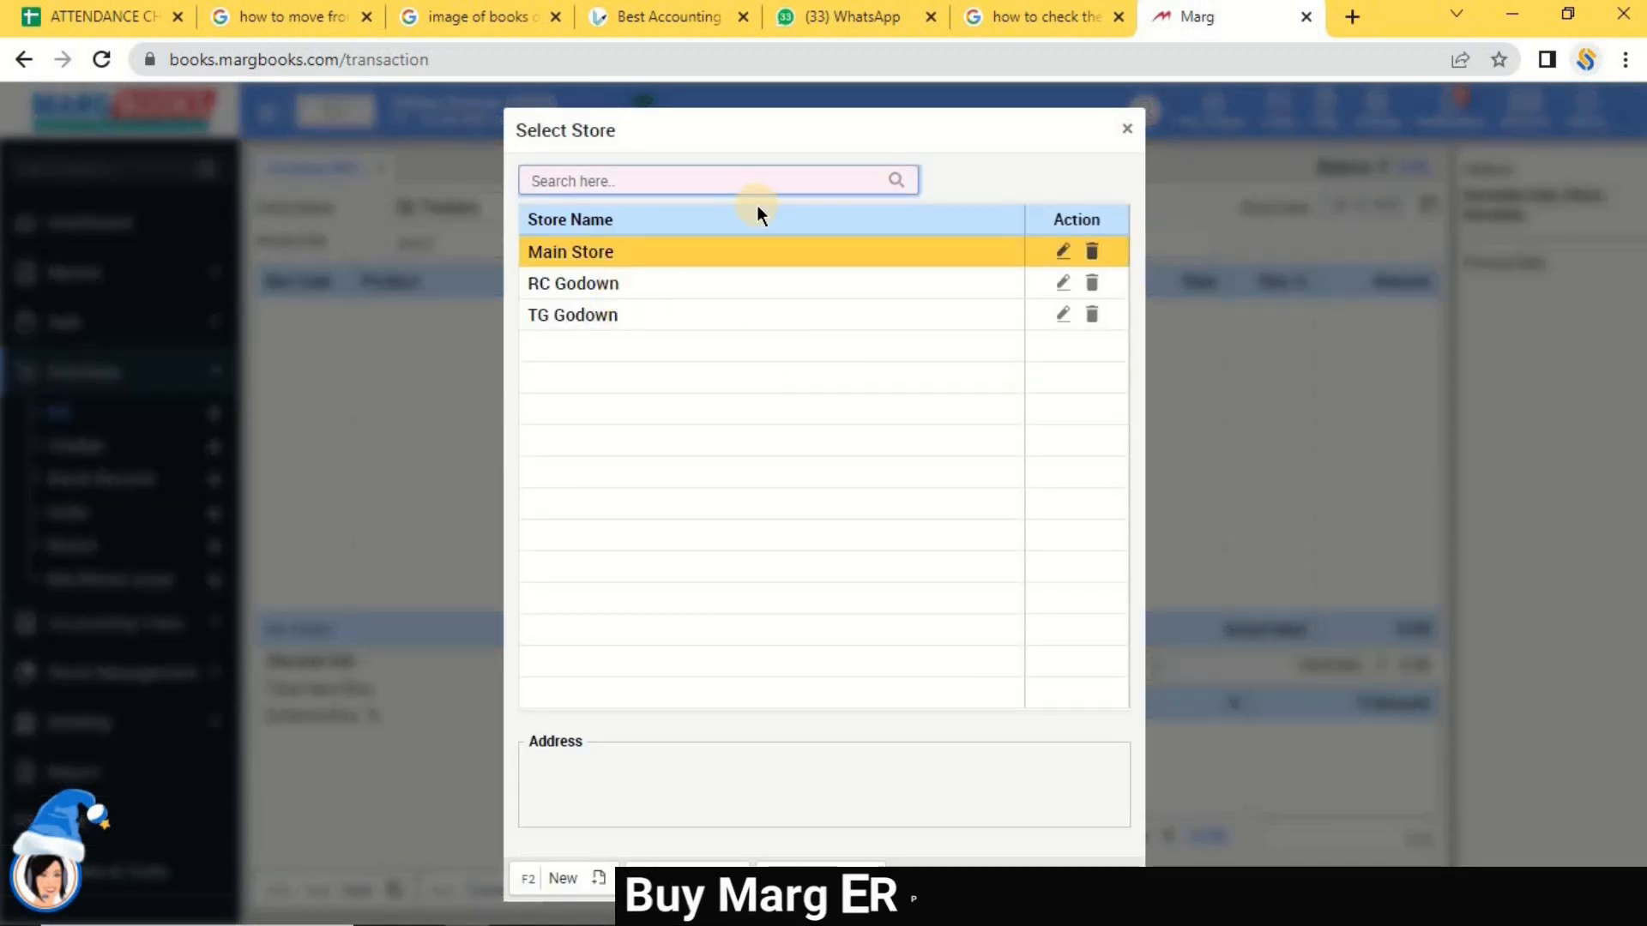
key(Down)
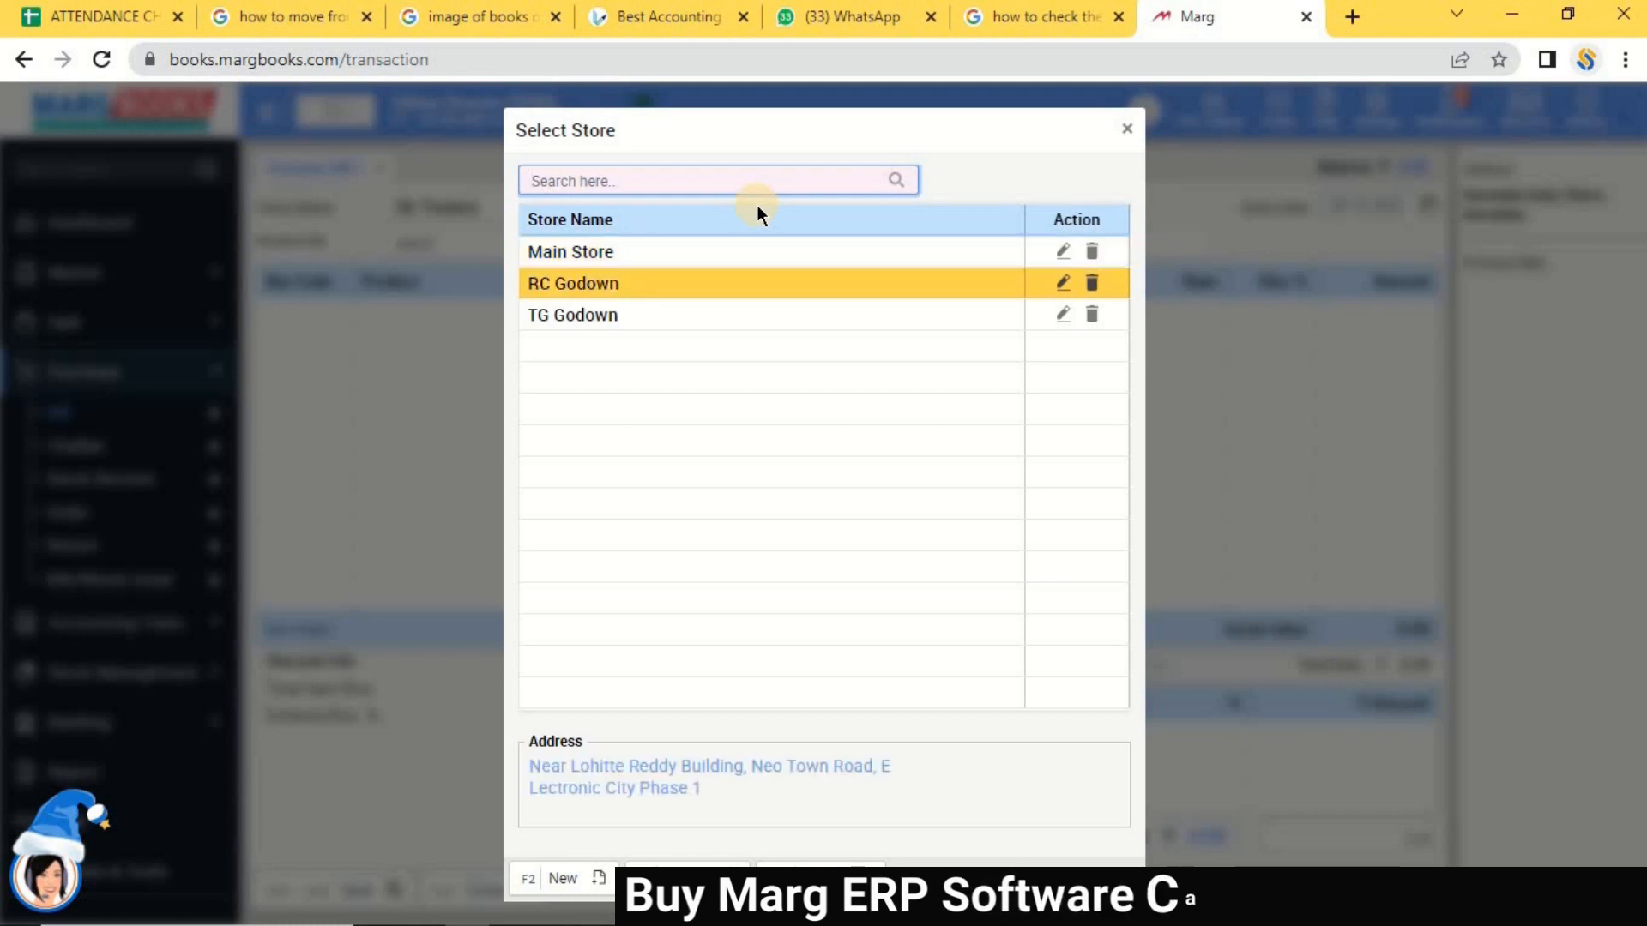
key(Return)
key(Left)
key(Return)
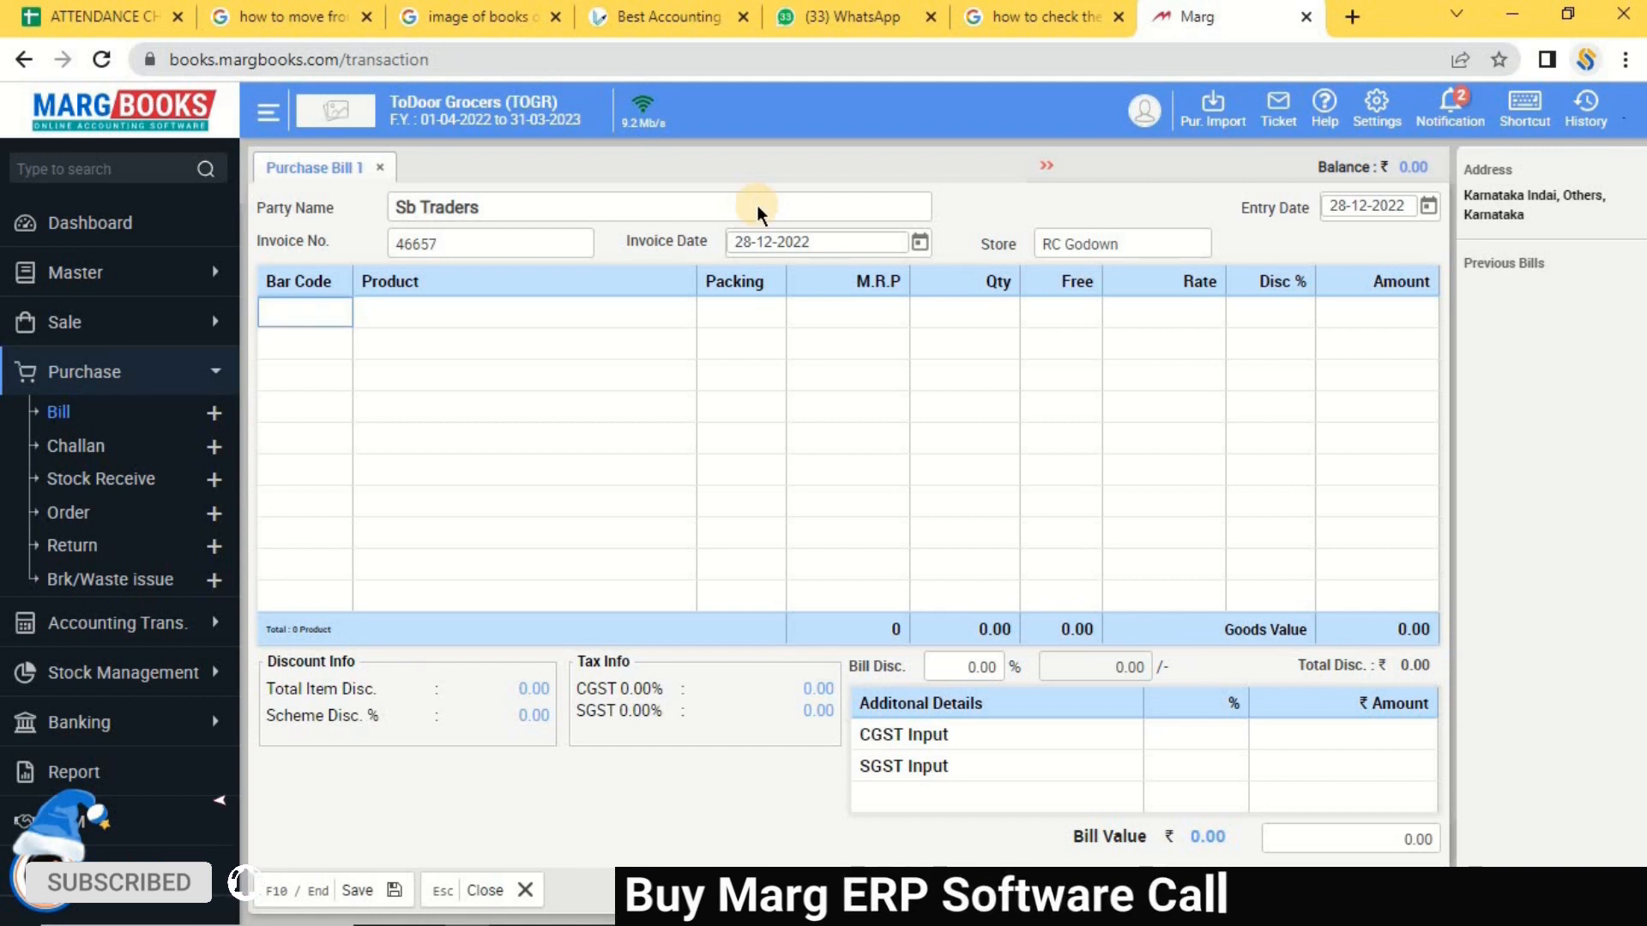
key(Return)
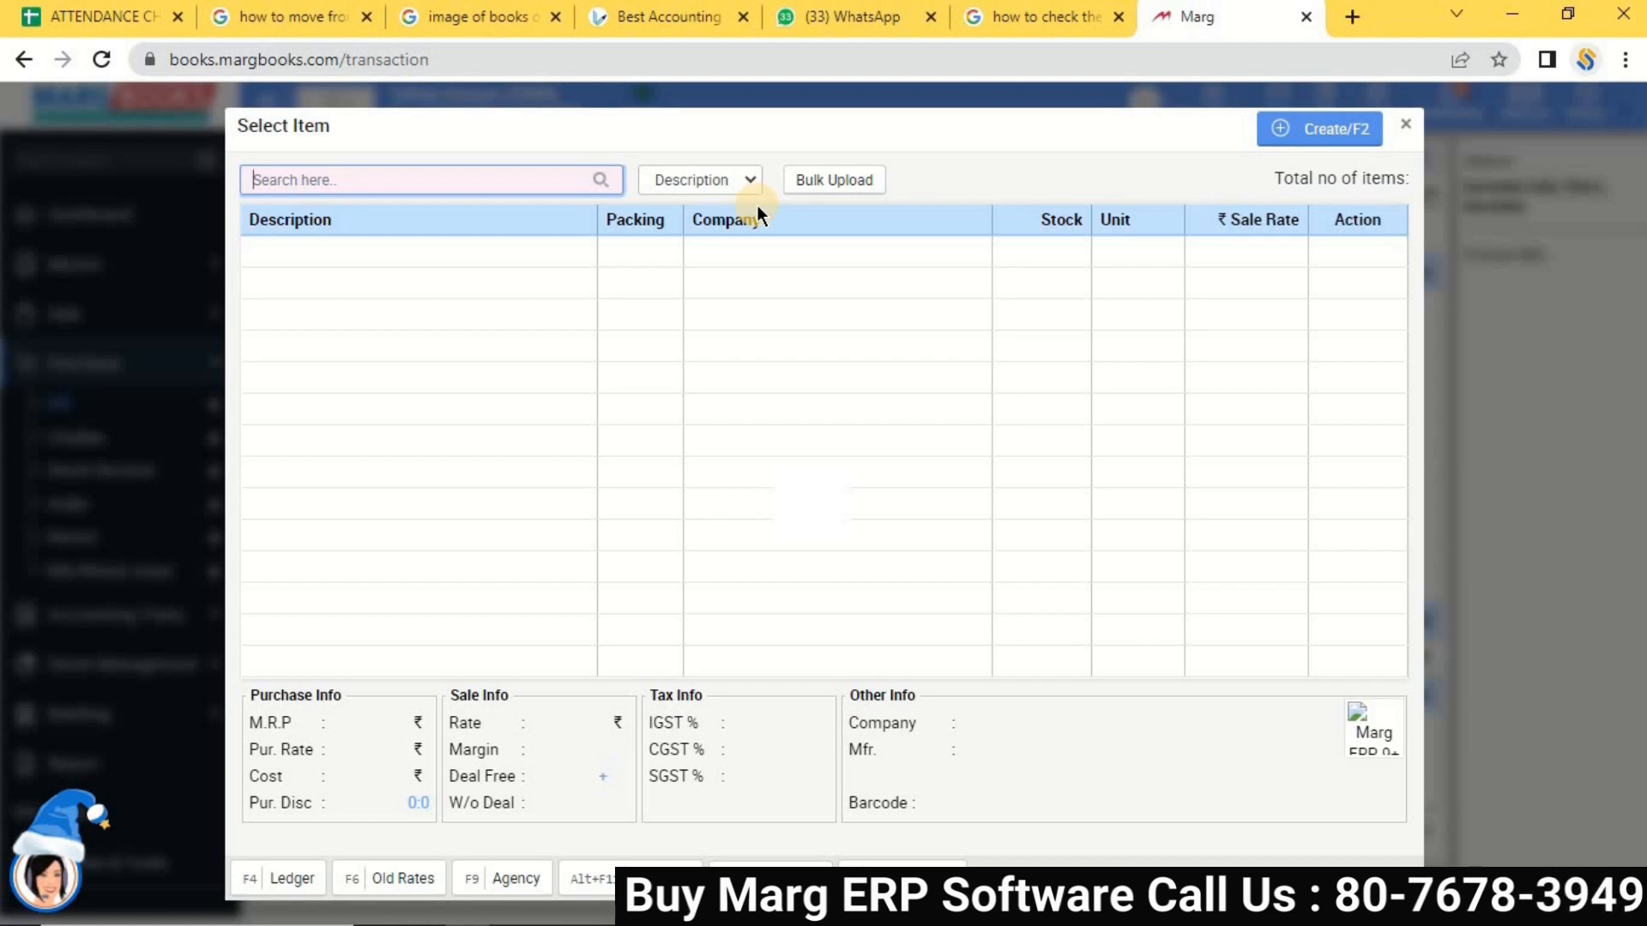
Select AMLA from the item list for the first bill row.
key(Down)
key(Down)
key(Down)
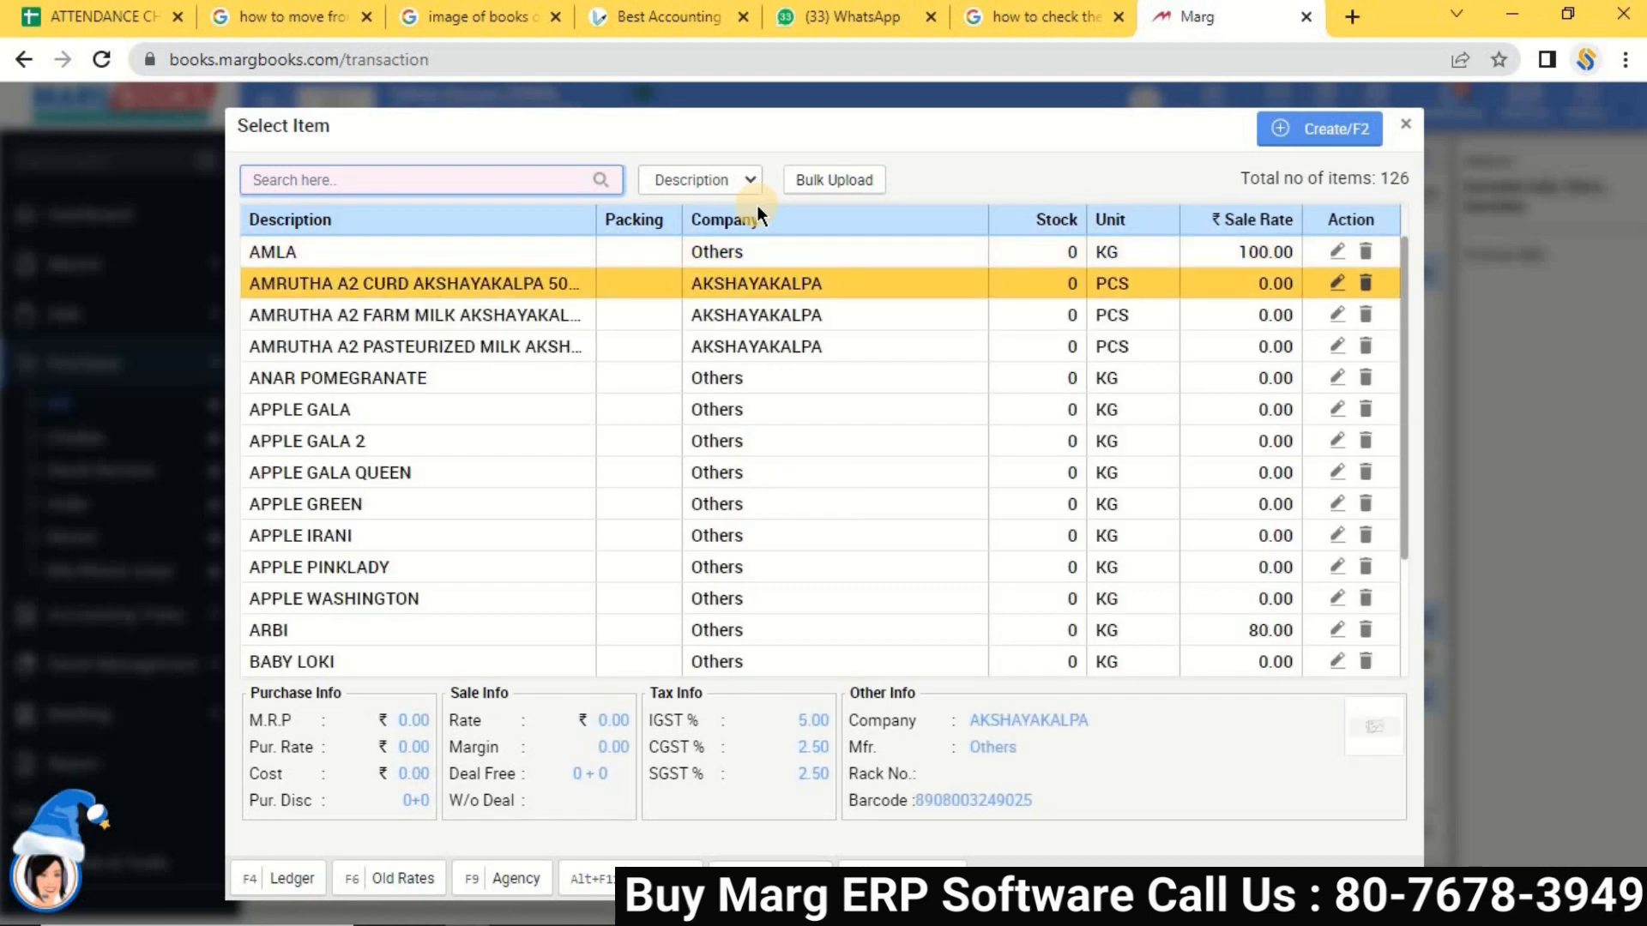
key(Down)
key(Up)
key(Up)
key(Up)
key(Up)
key(Up)
key(Up)
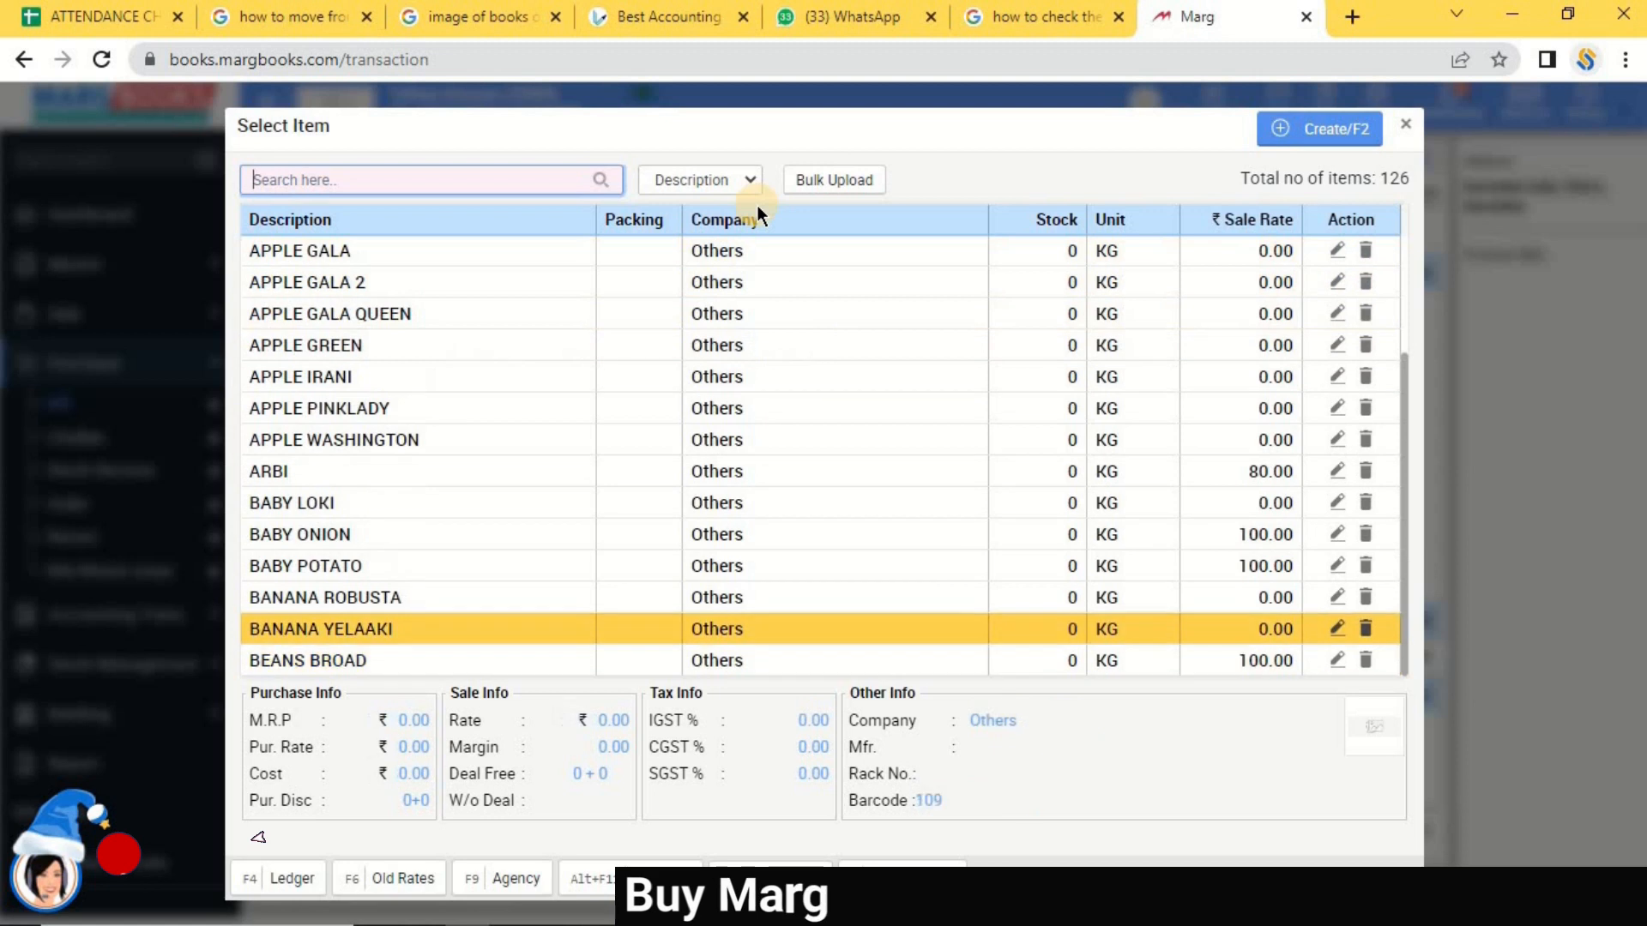
key(Down)
key(Down)
key(Up)
key(Up)
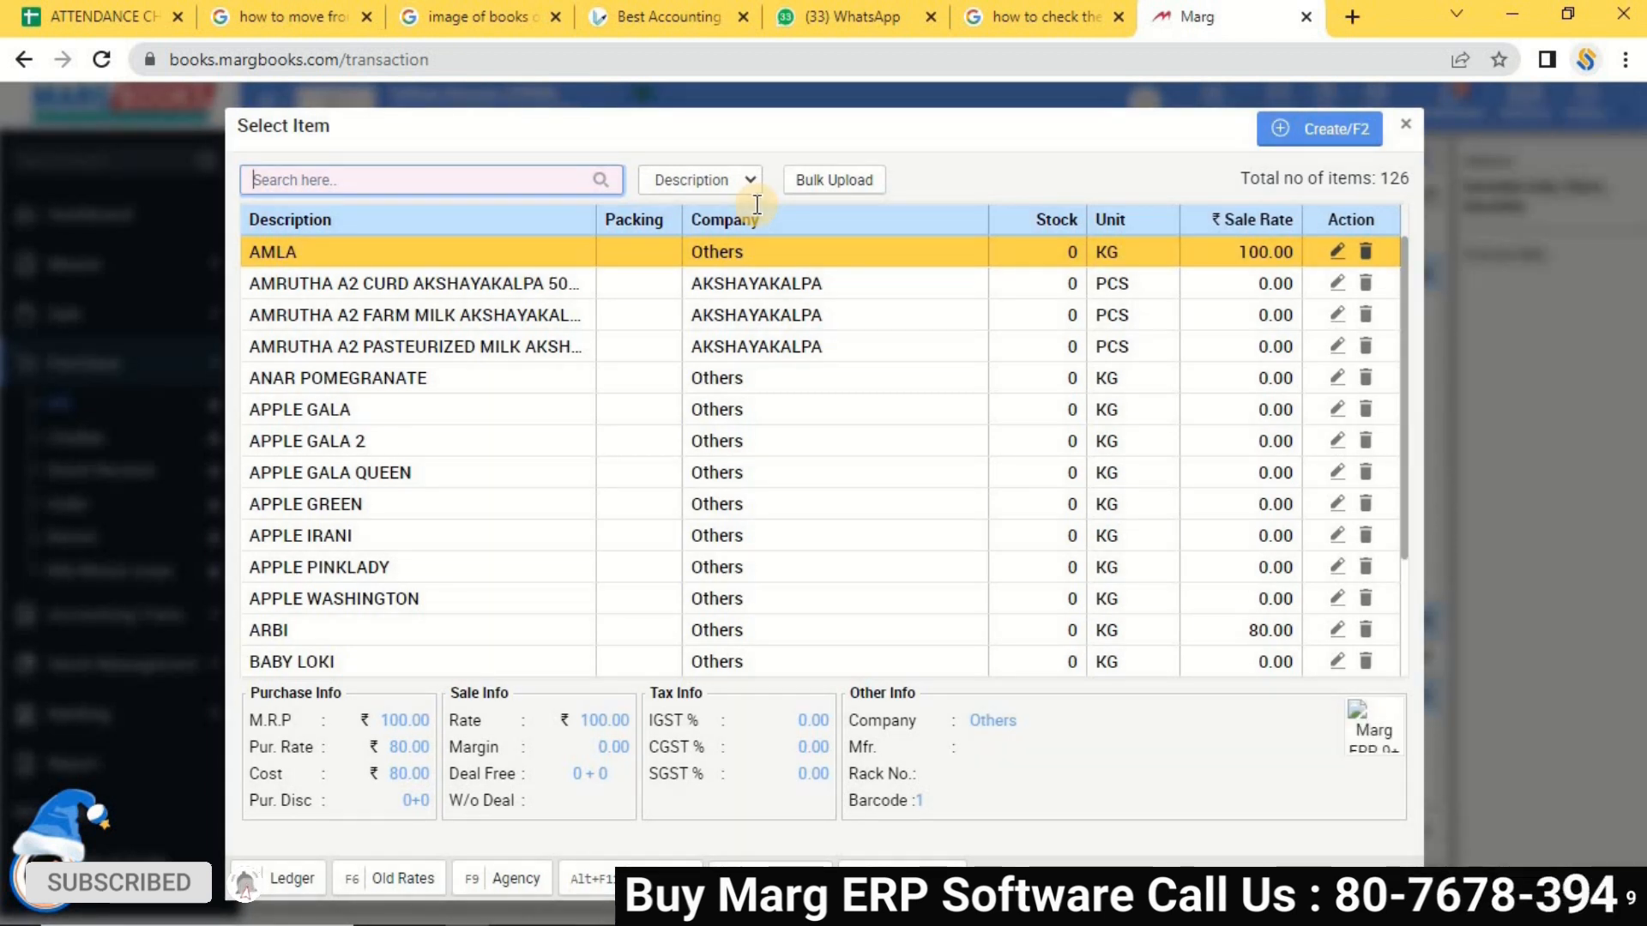
key(Return)
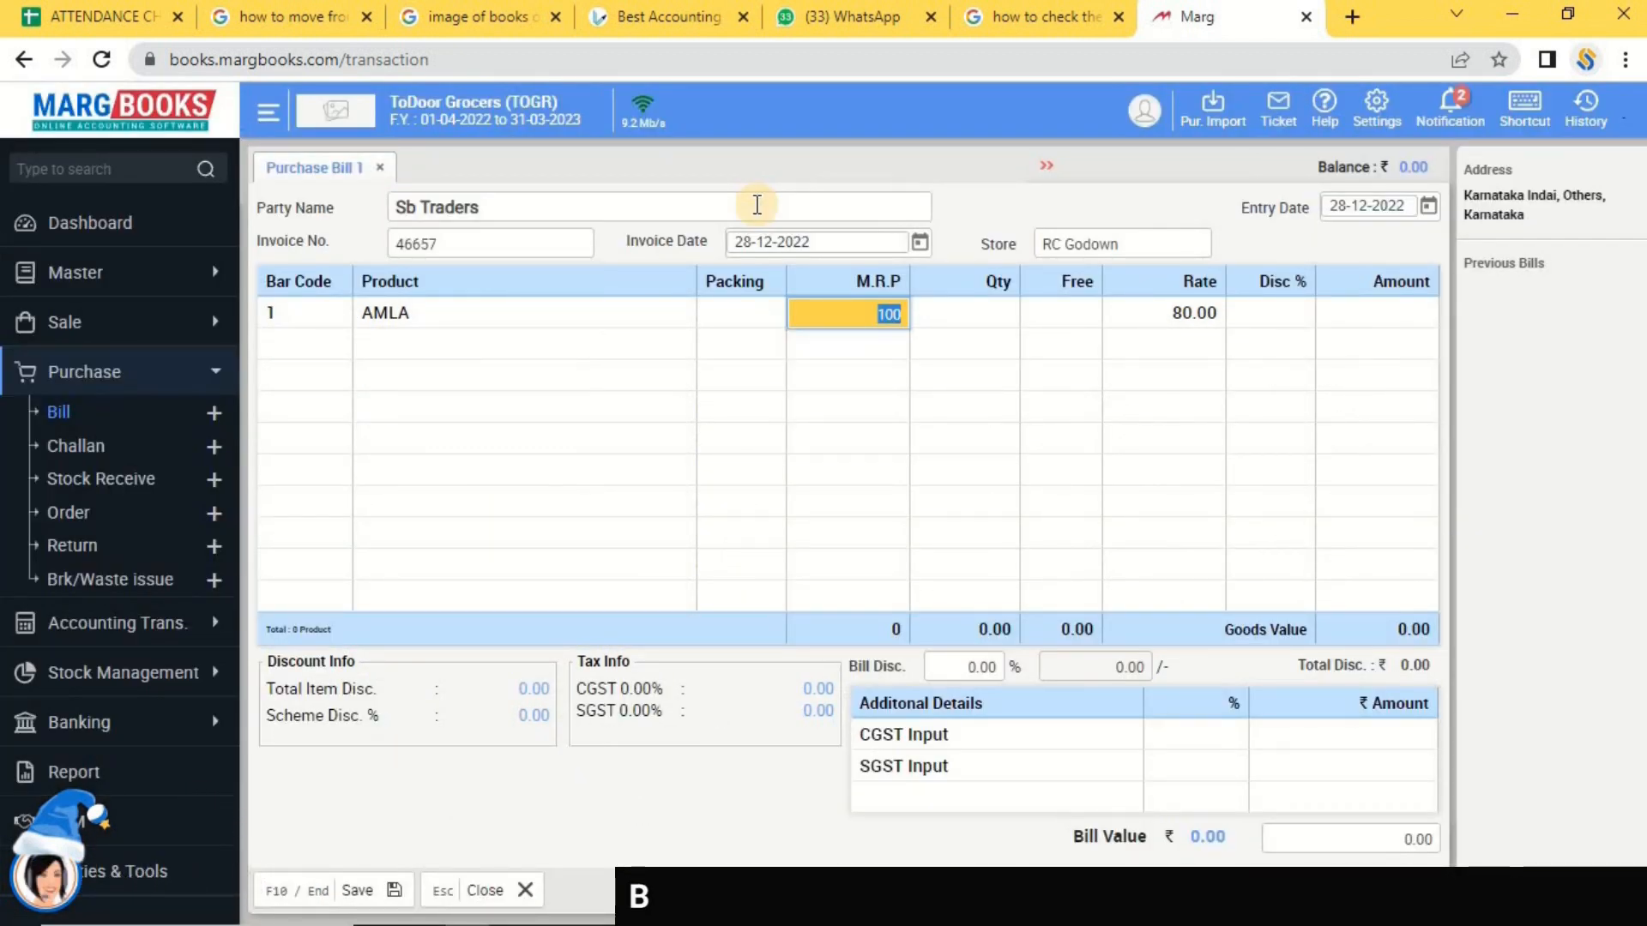
Enter AMLA at MRP 100, quantity 20, 2 free, rate 80 and 4% discount.
key(Return)
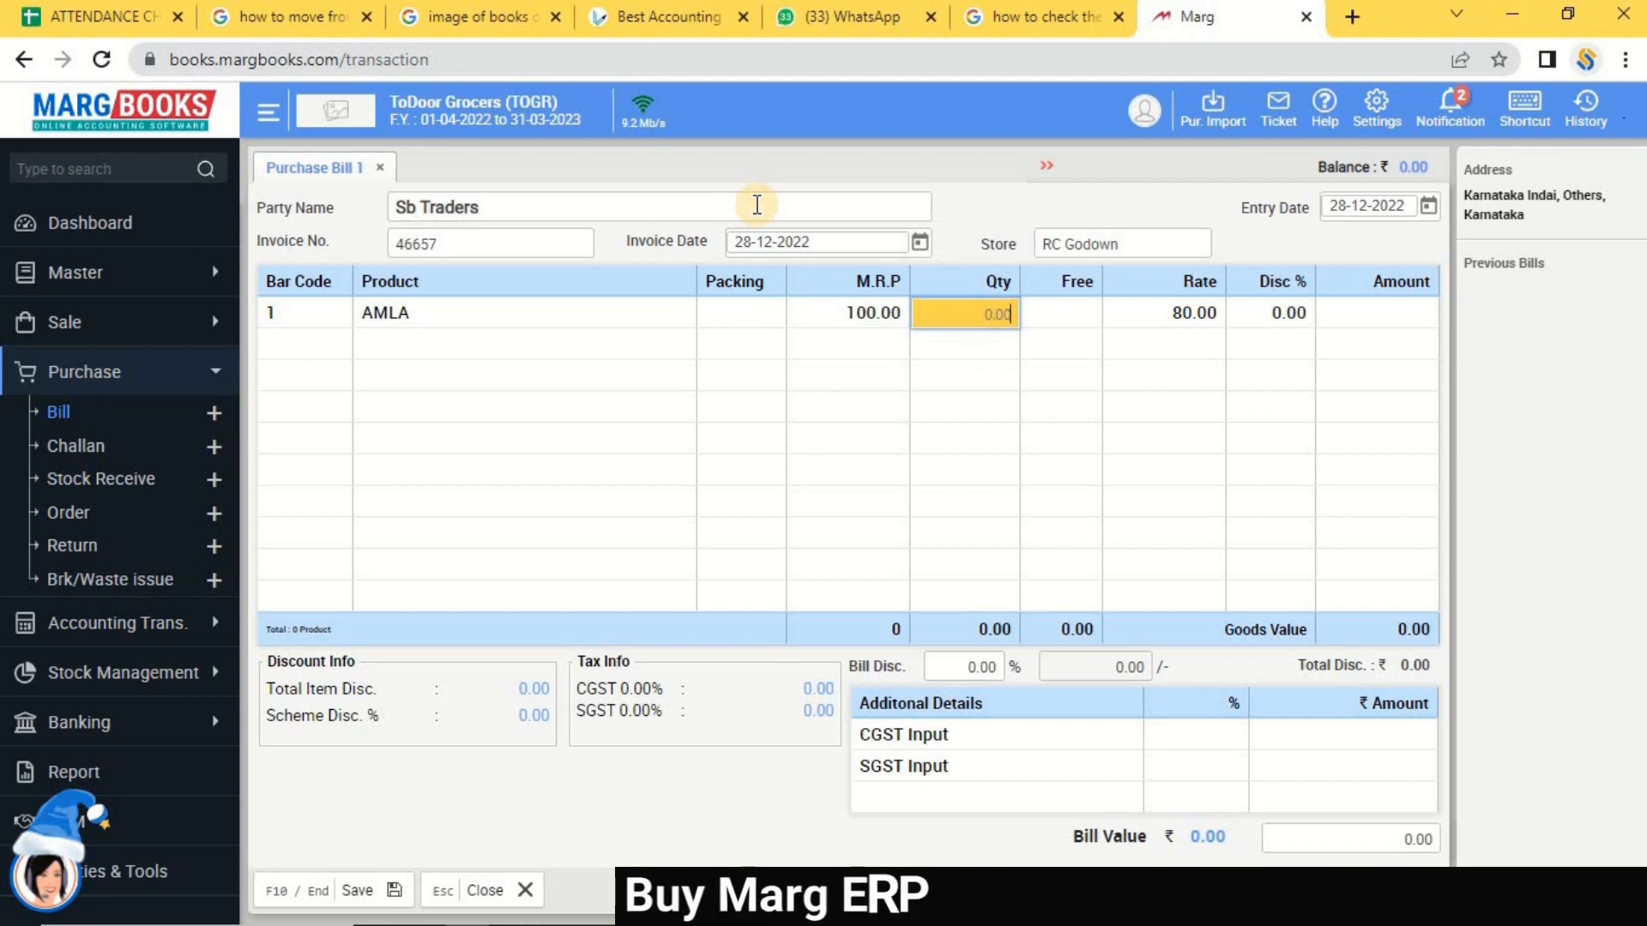
text(20)
key(Return)
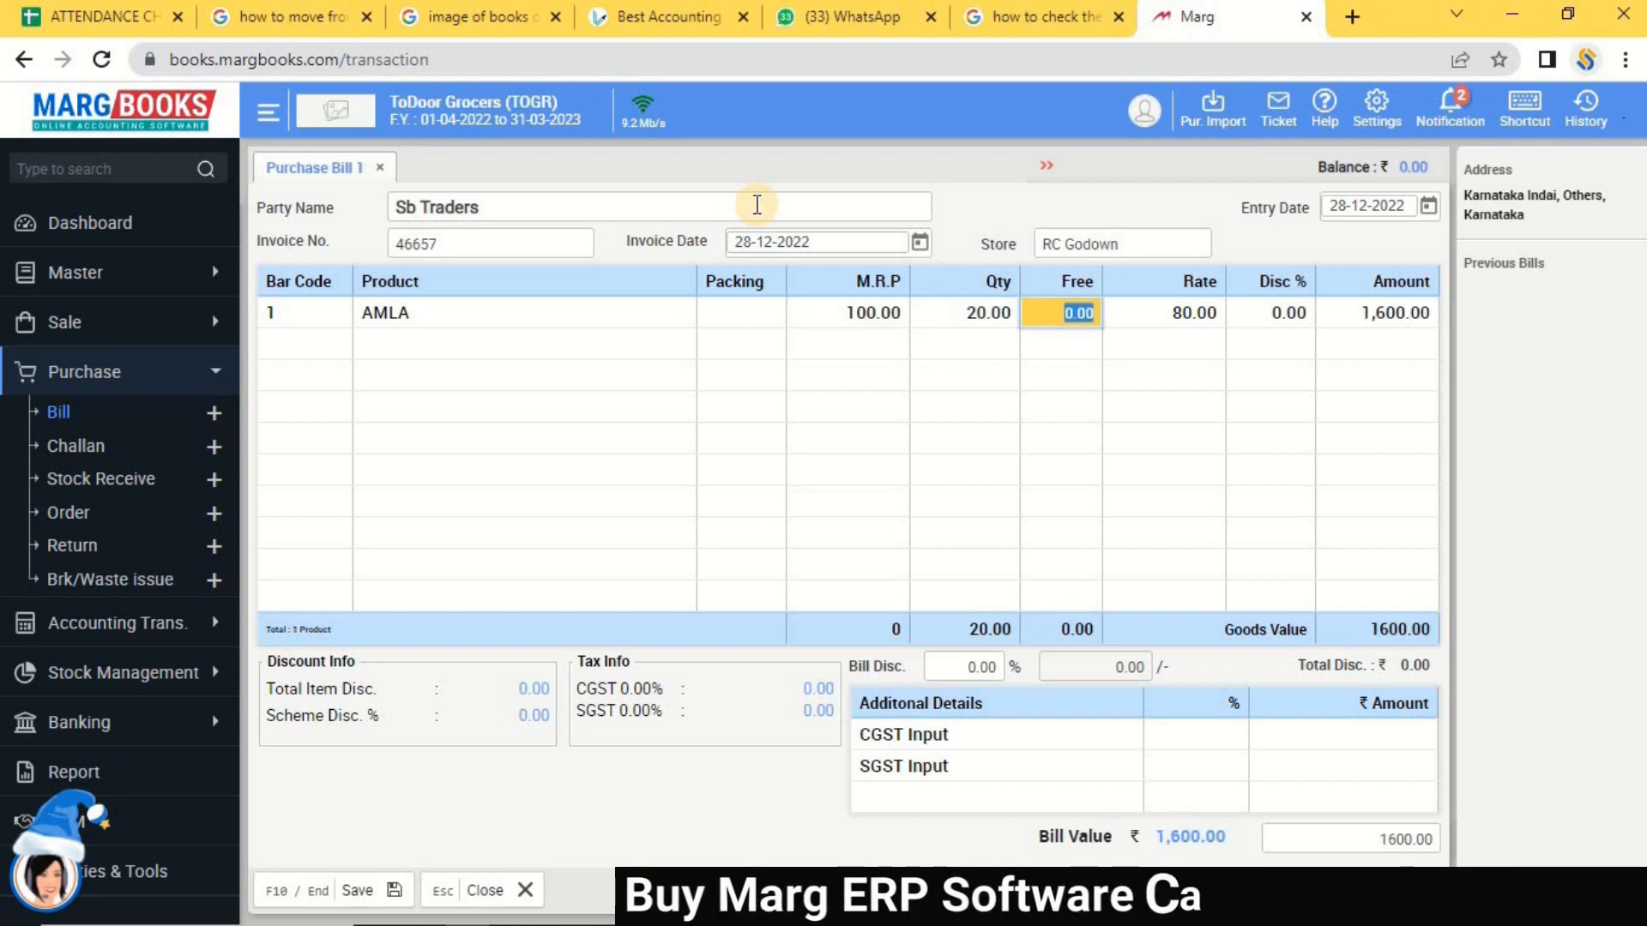
text(2)
key(Return)
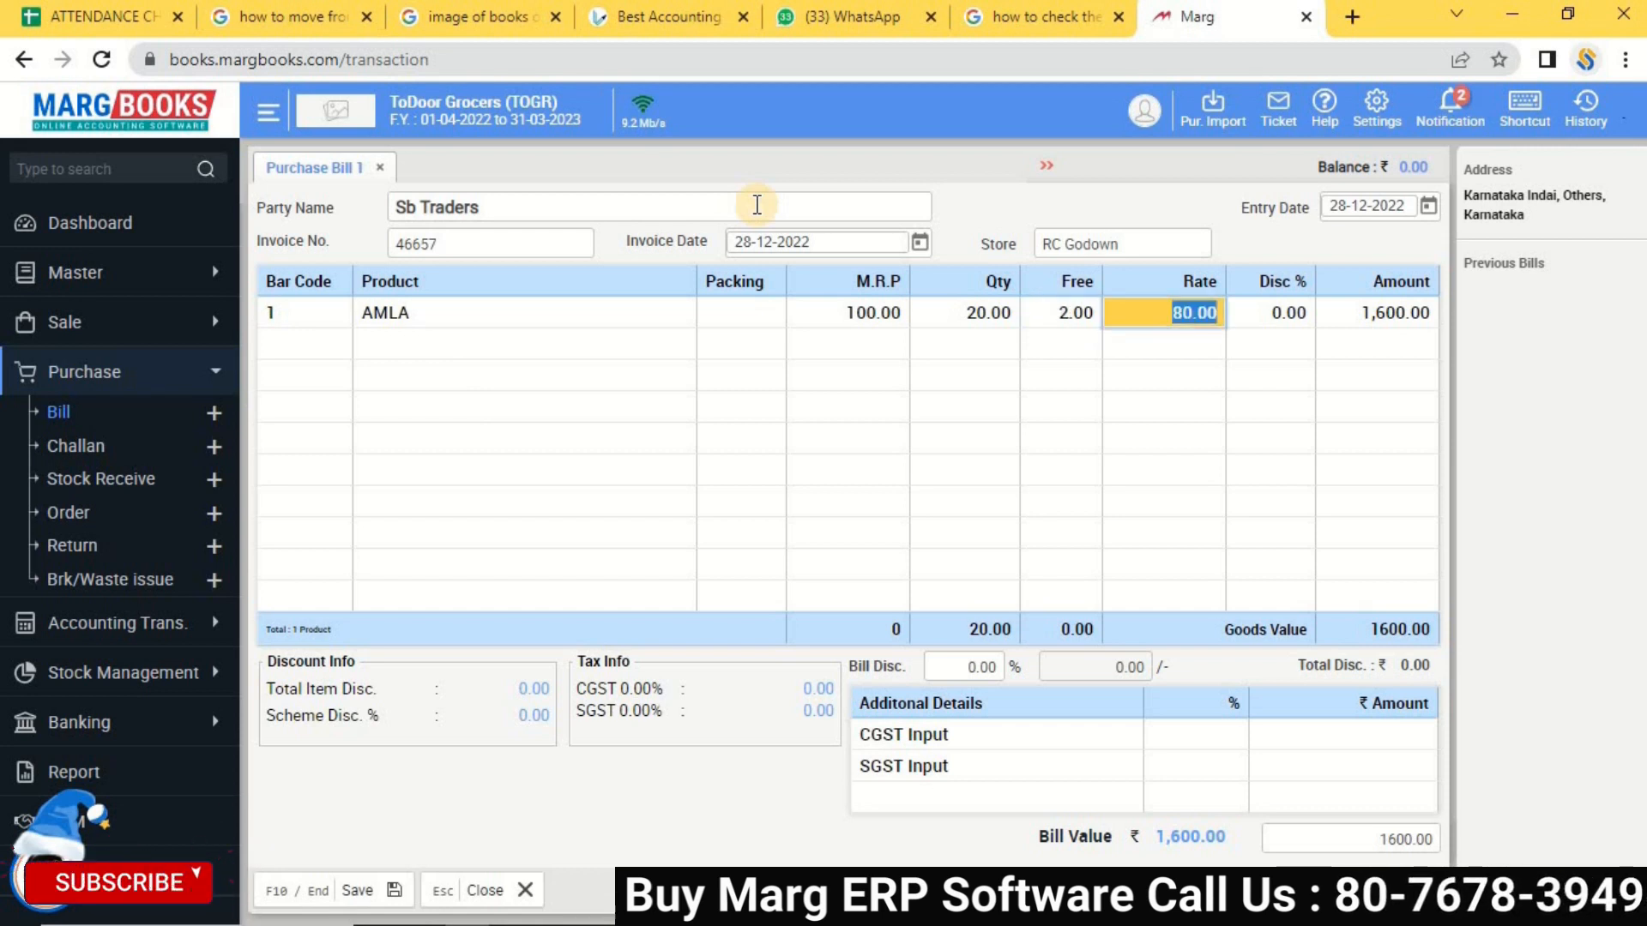
key(Return)
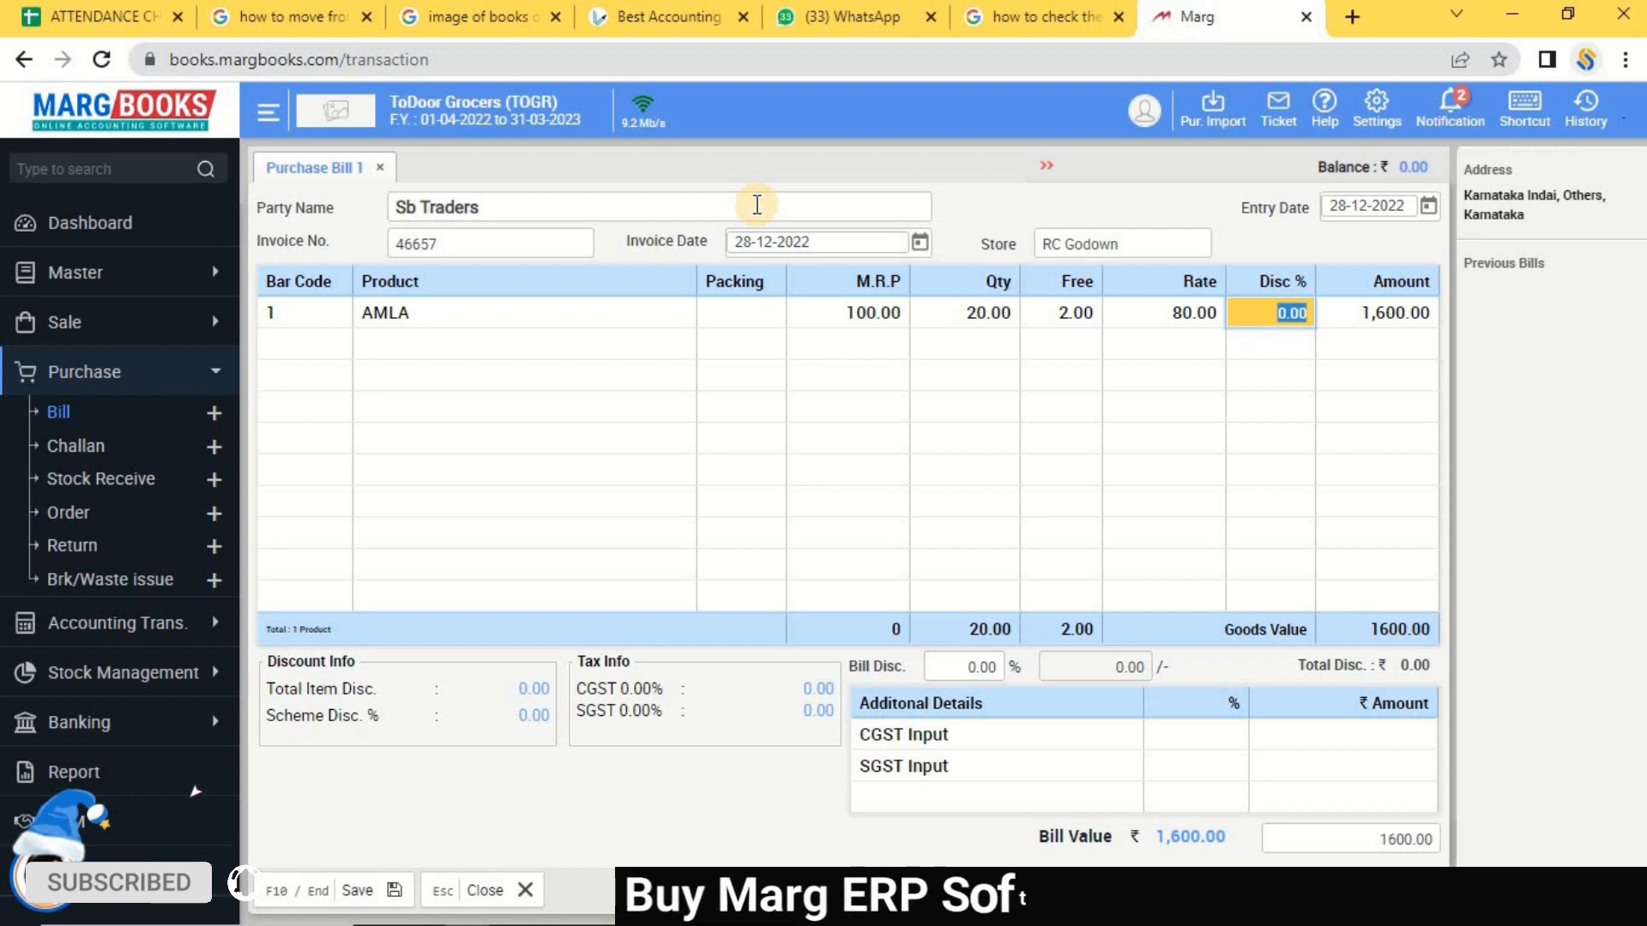
text(4)
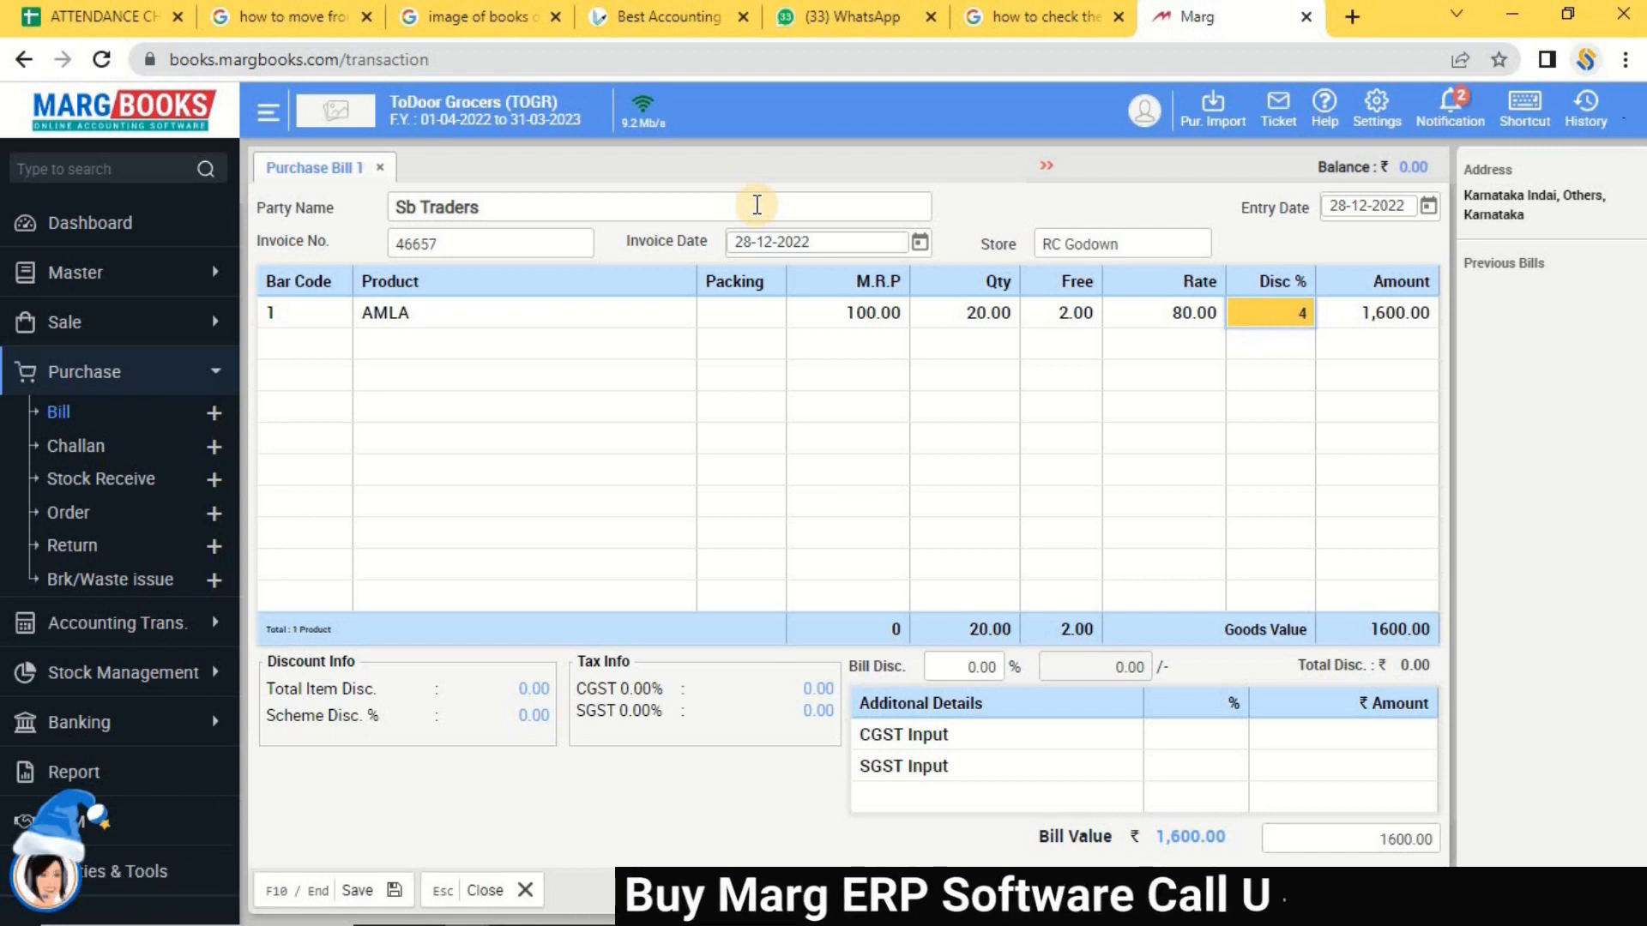
key(Return)
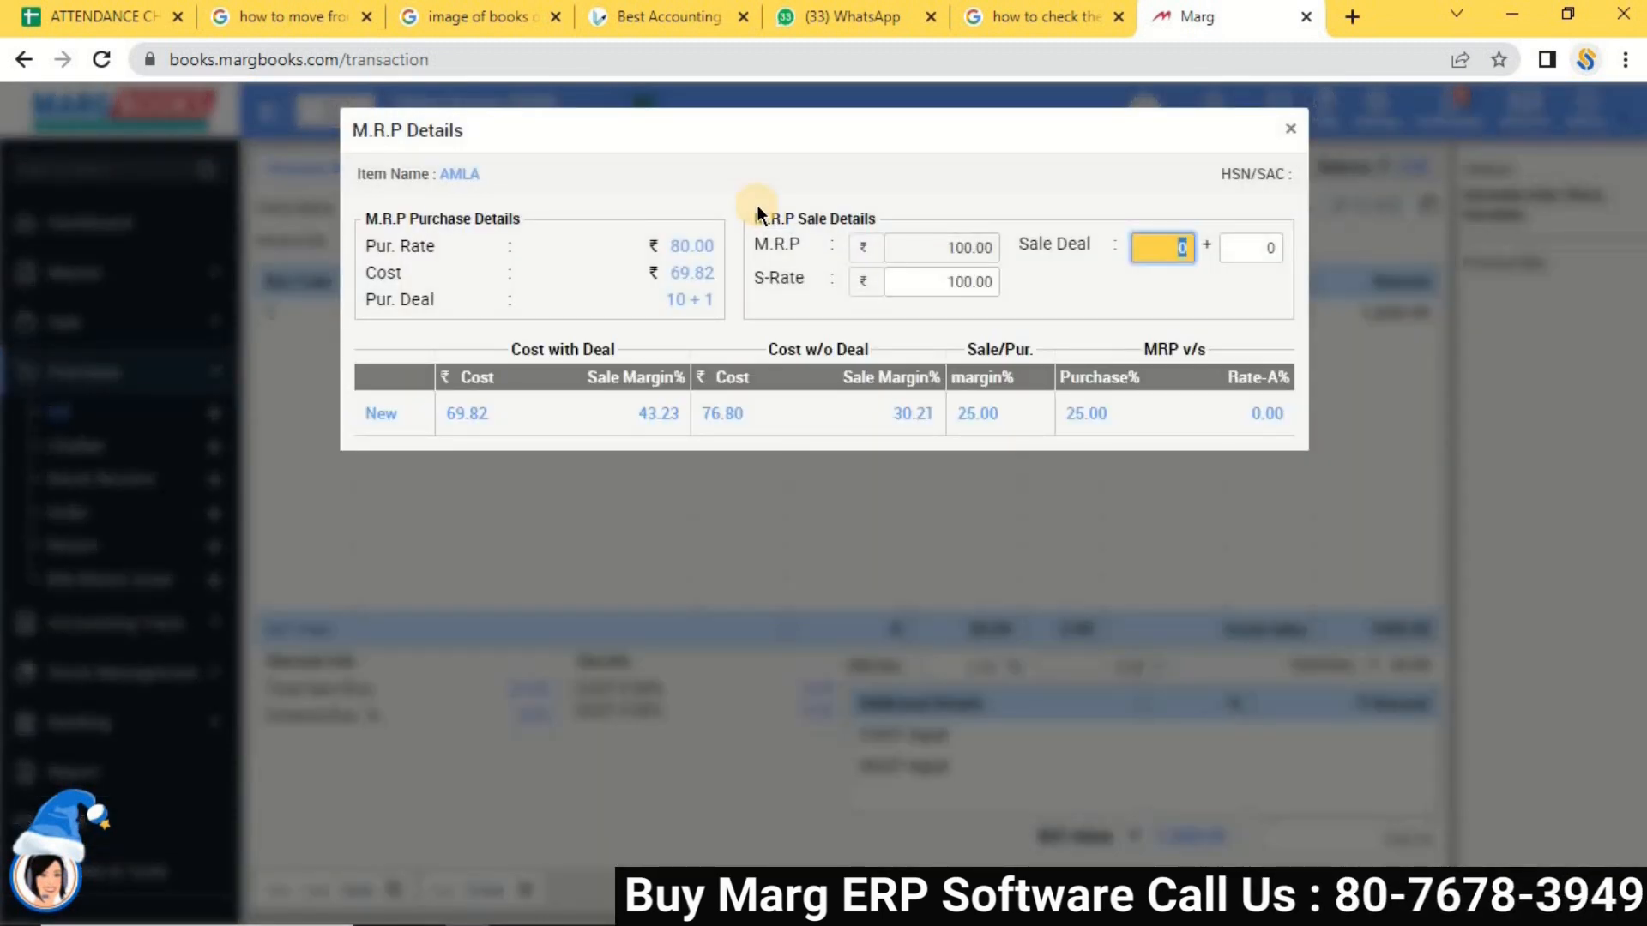
Enter a 12 + 1 sale deal in AMLA's M.R.P Details.
key(Return)
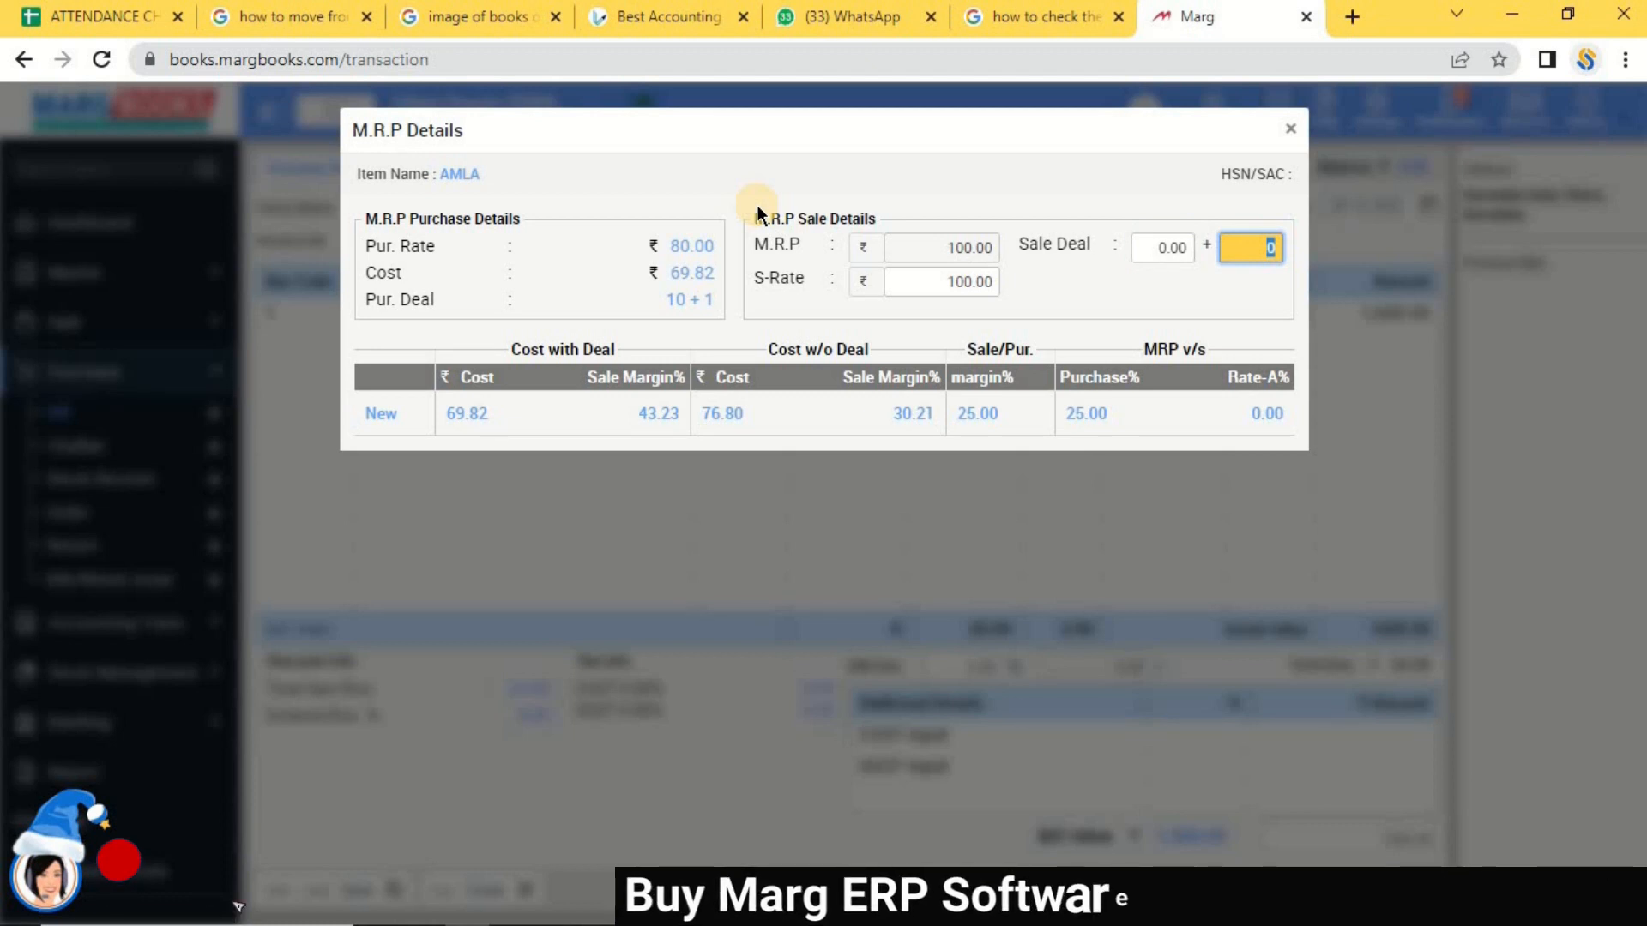
click(1160, 247)
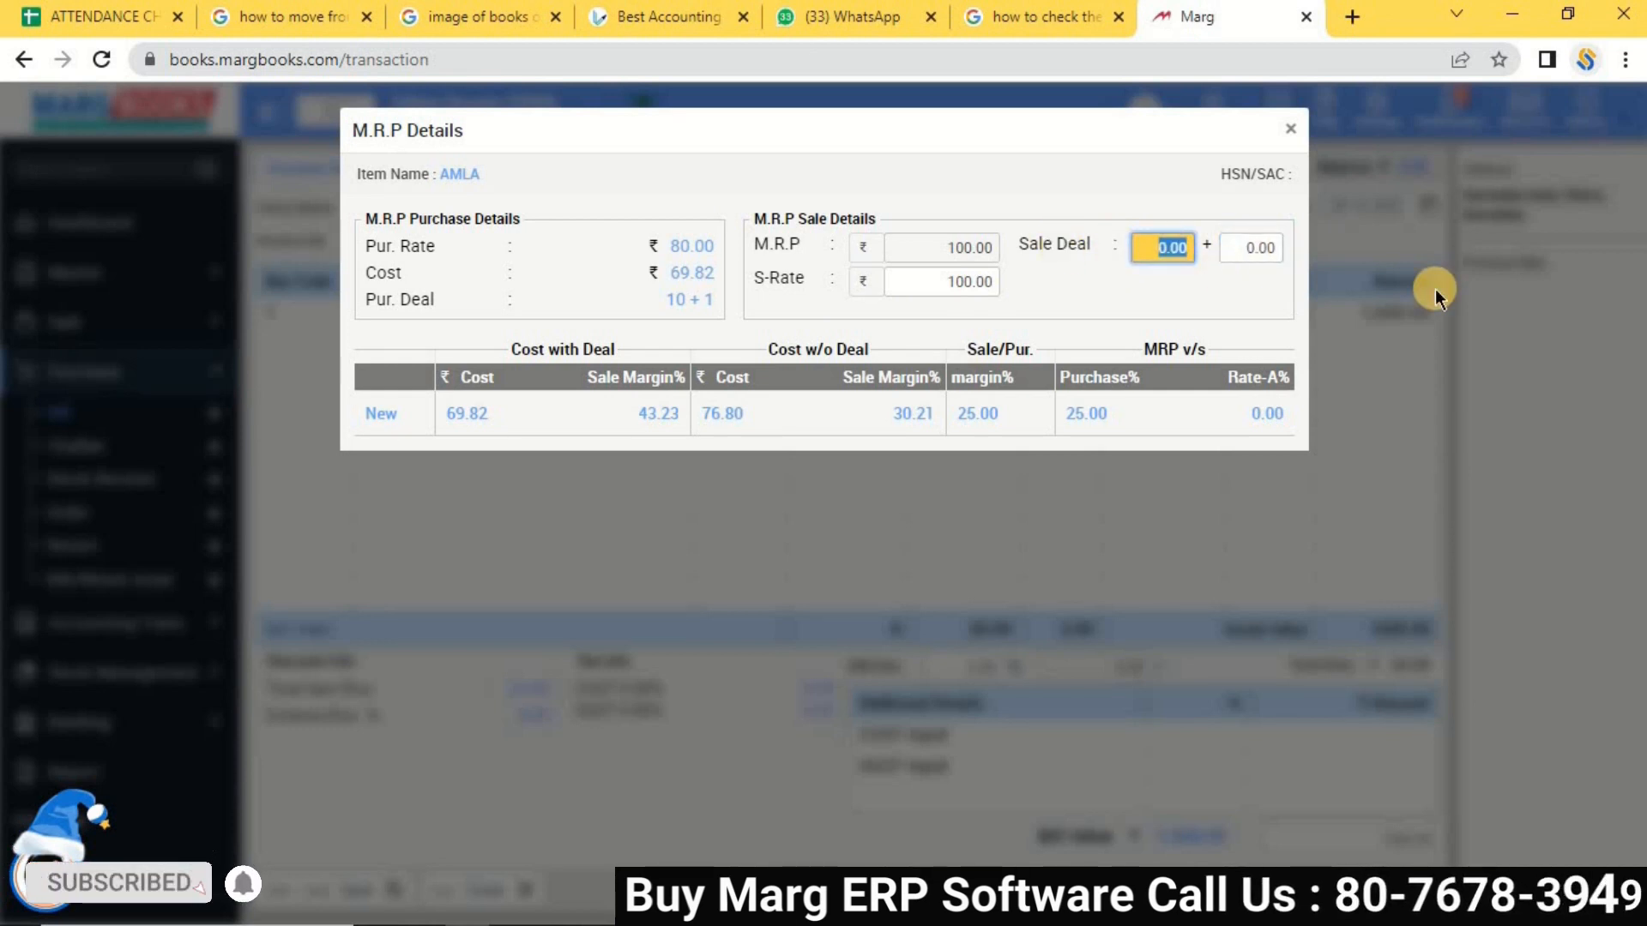
text(12)
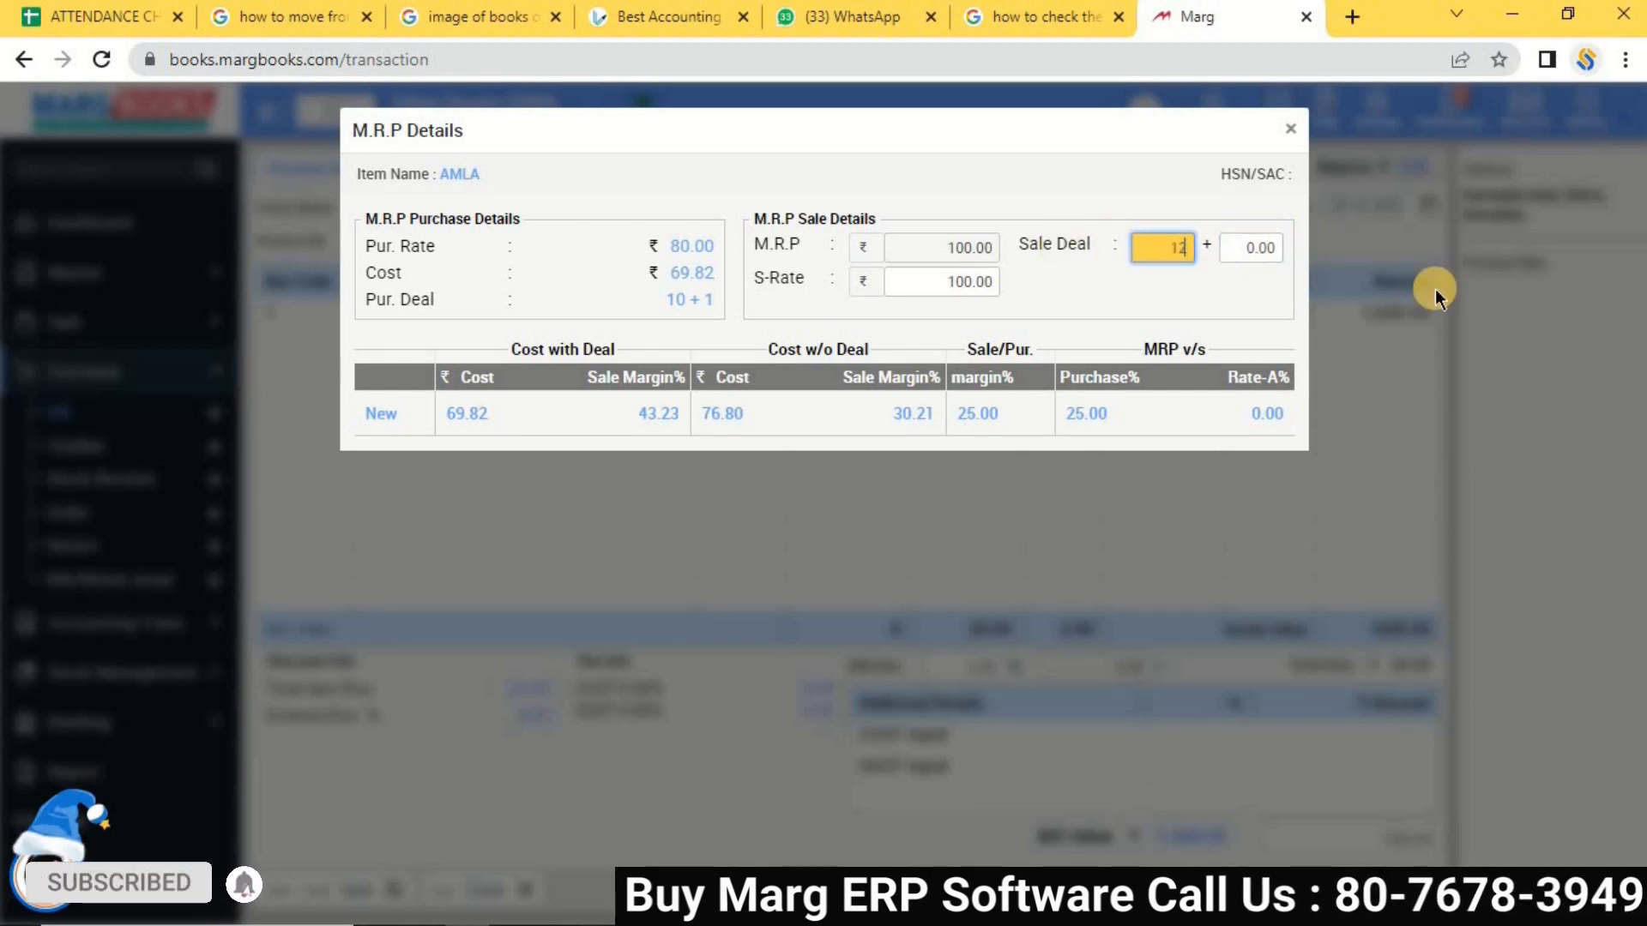
key(Tab)
text(1)
key(Tab)
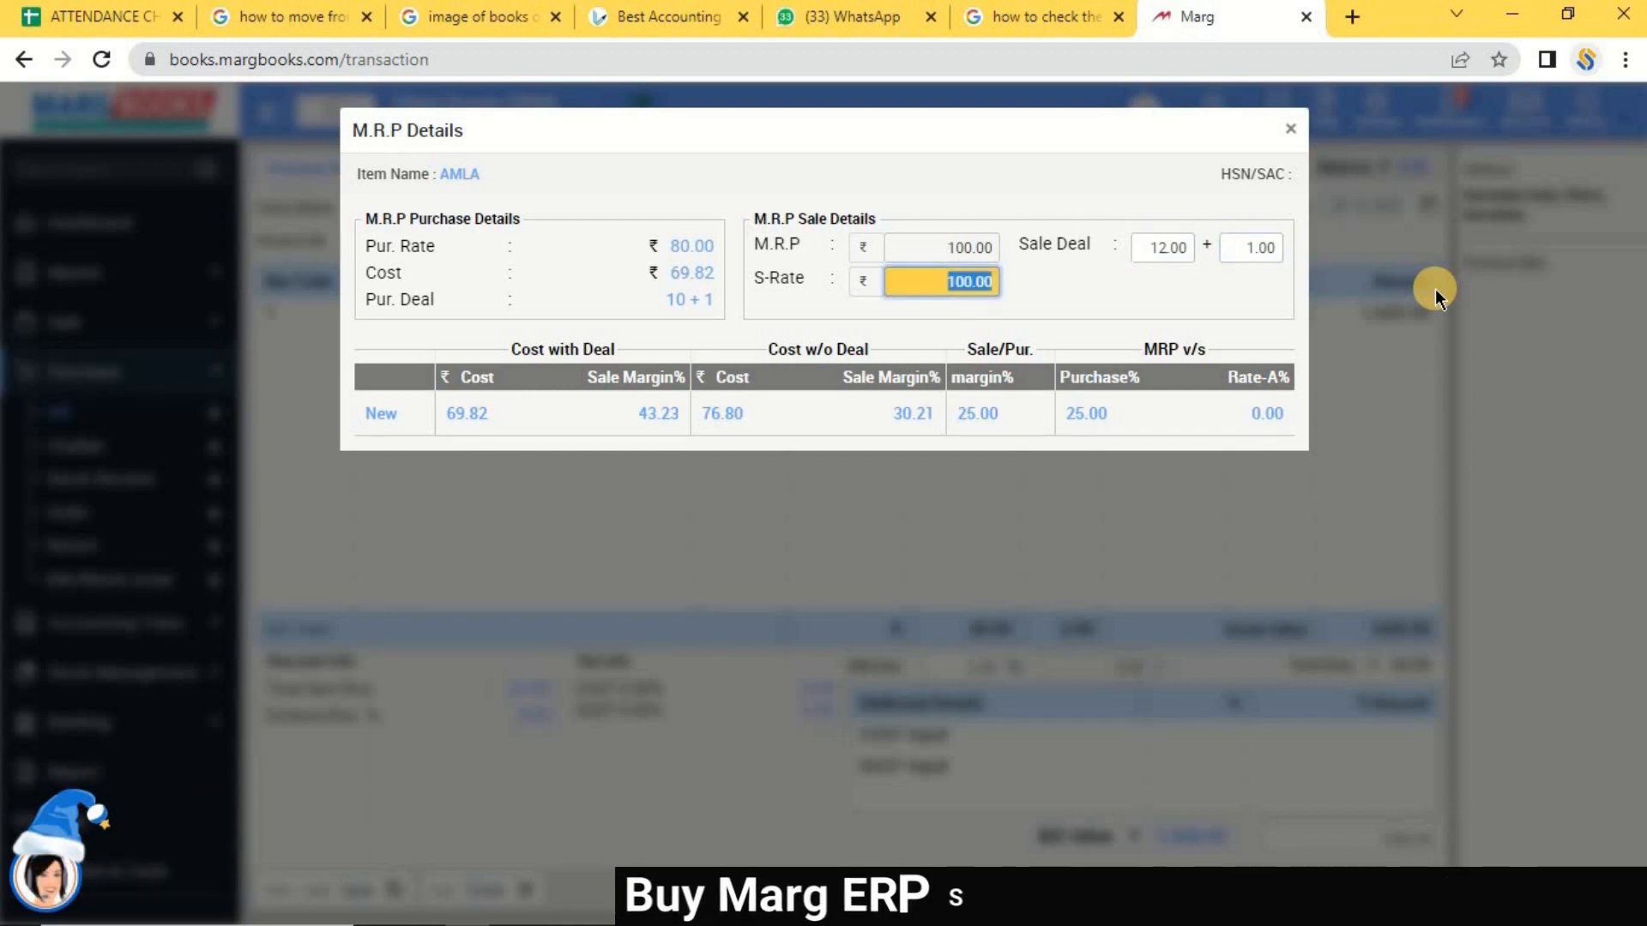
Set AMLA's sale rate to 100 and check margins: 43.23% with deal, 30.21% without.
key(BackSpace)
text(95)
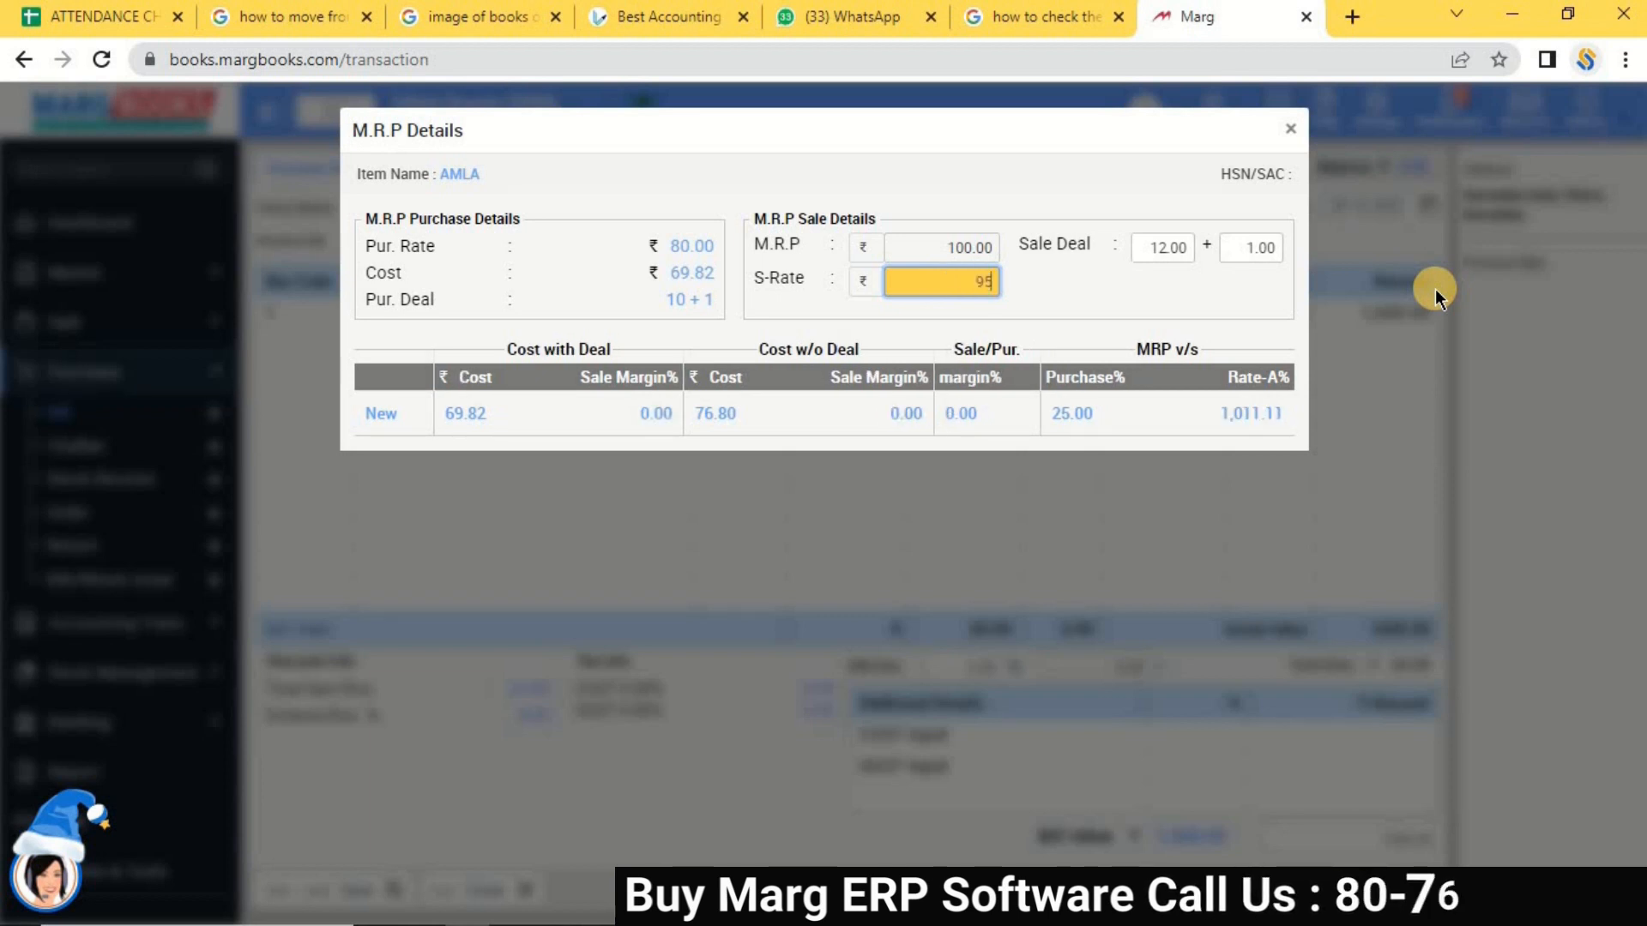
key(BackSpace)
text(1)
key(BackSpace)
text(100)
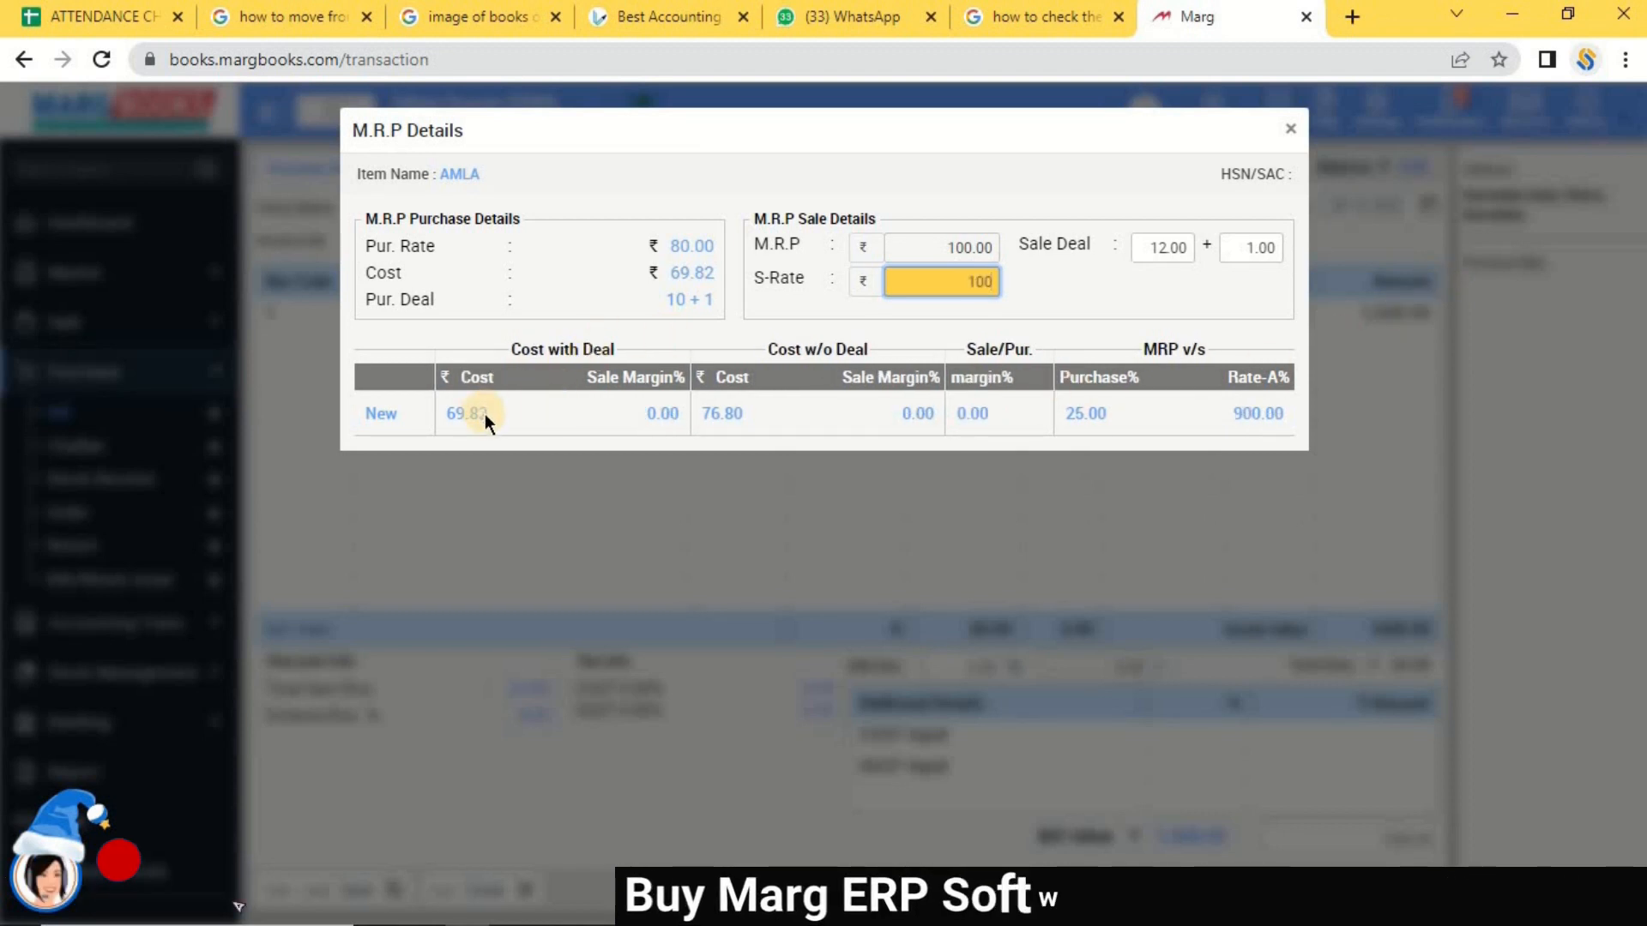
click(447, 406)
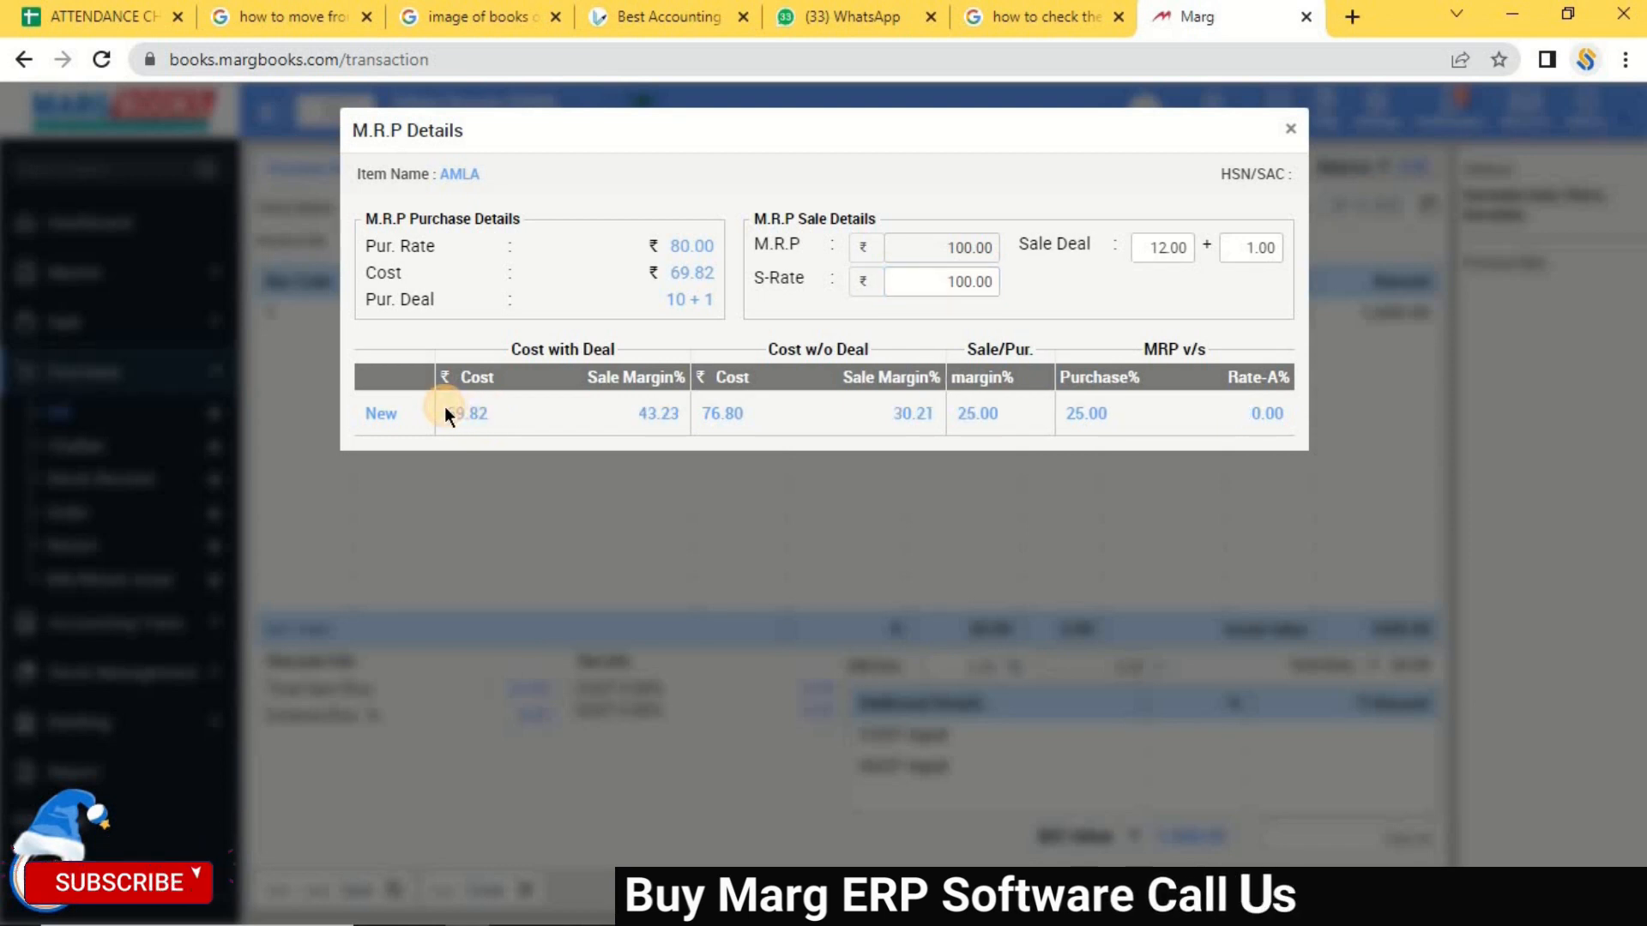
drag(645, 413, 689, 417)
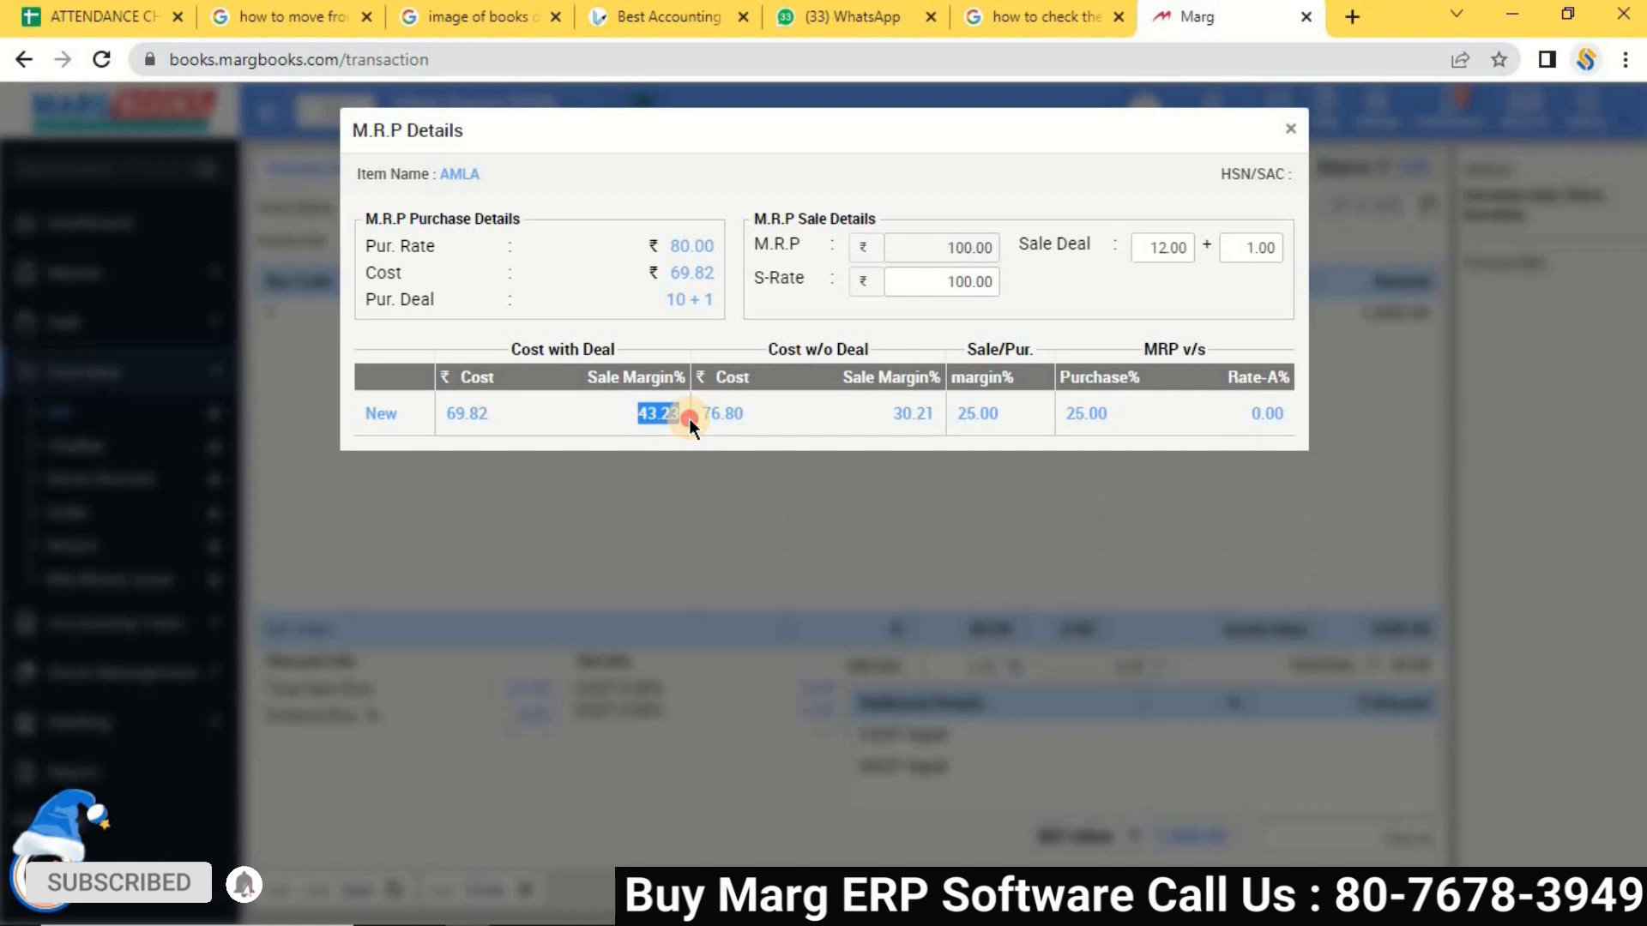
click(702, 412)
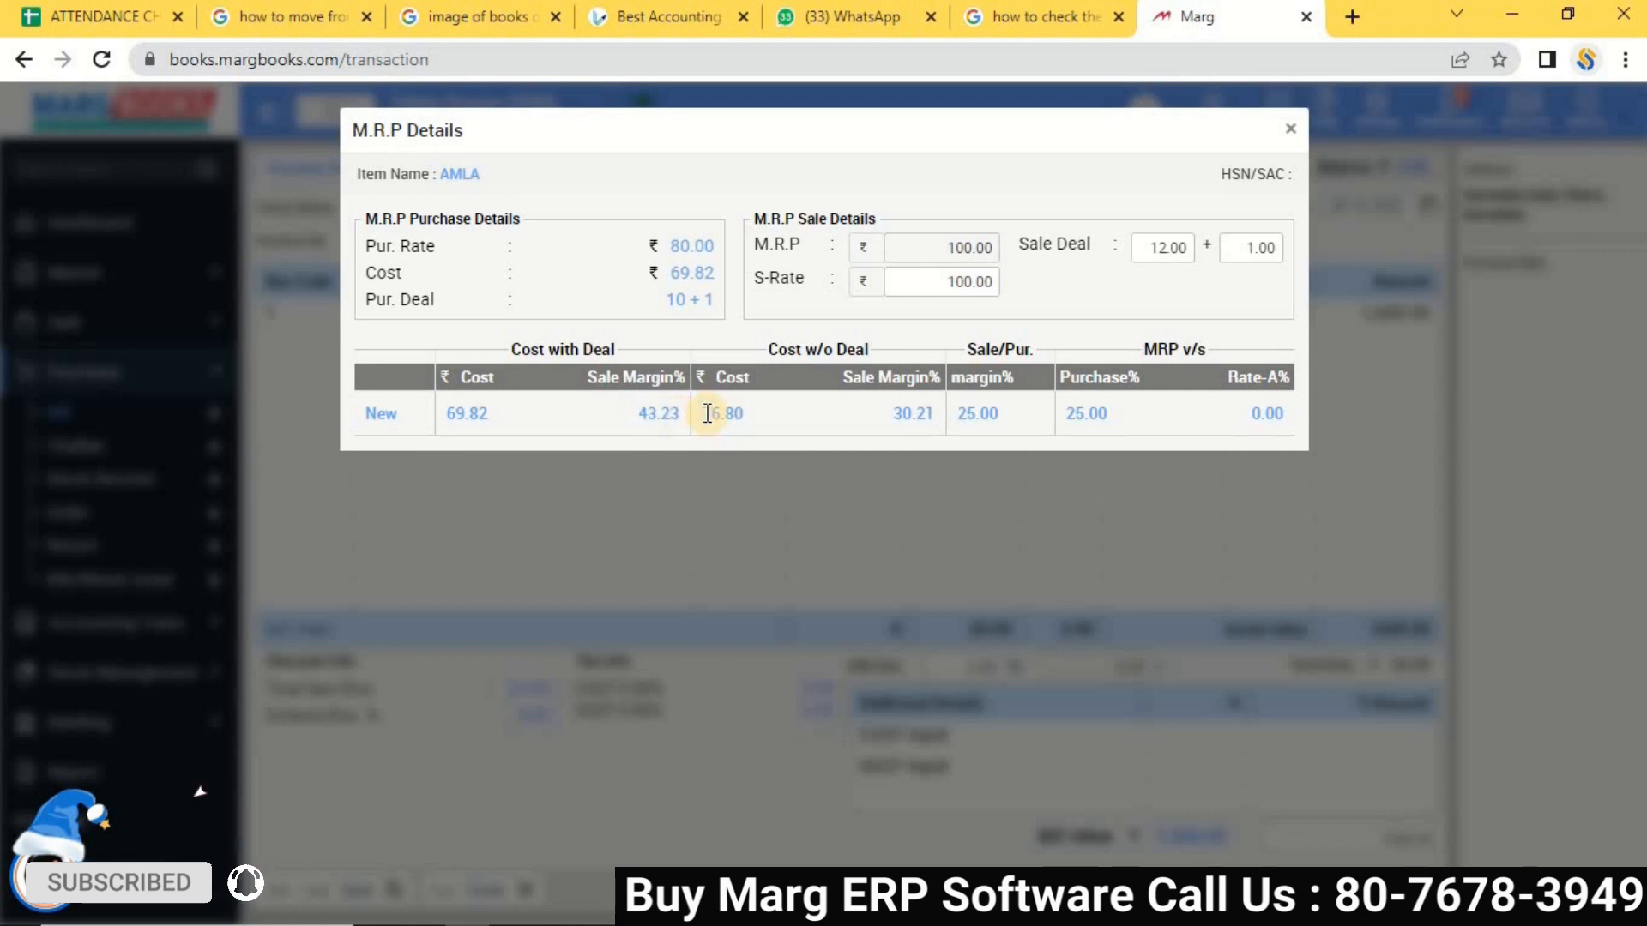
click(918, 422)
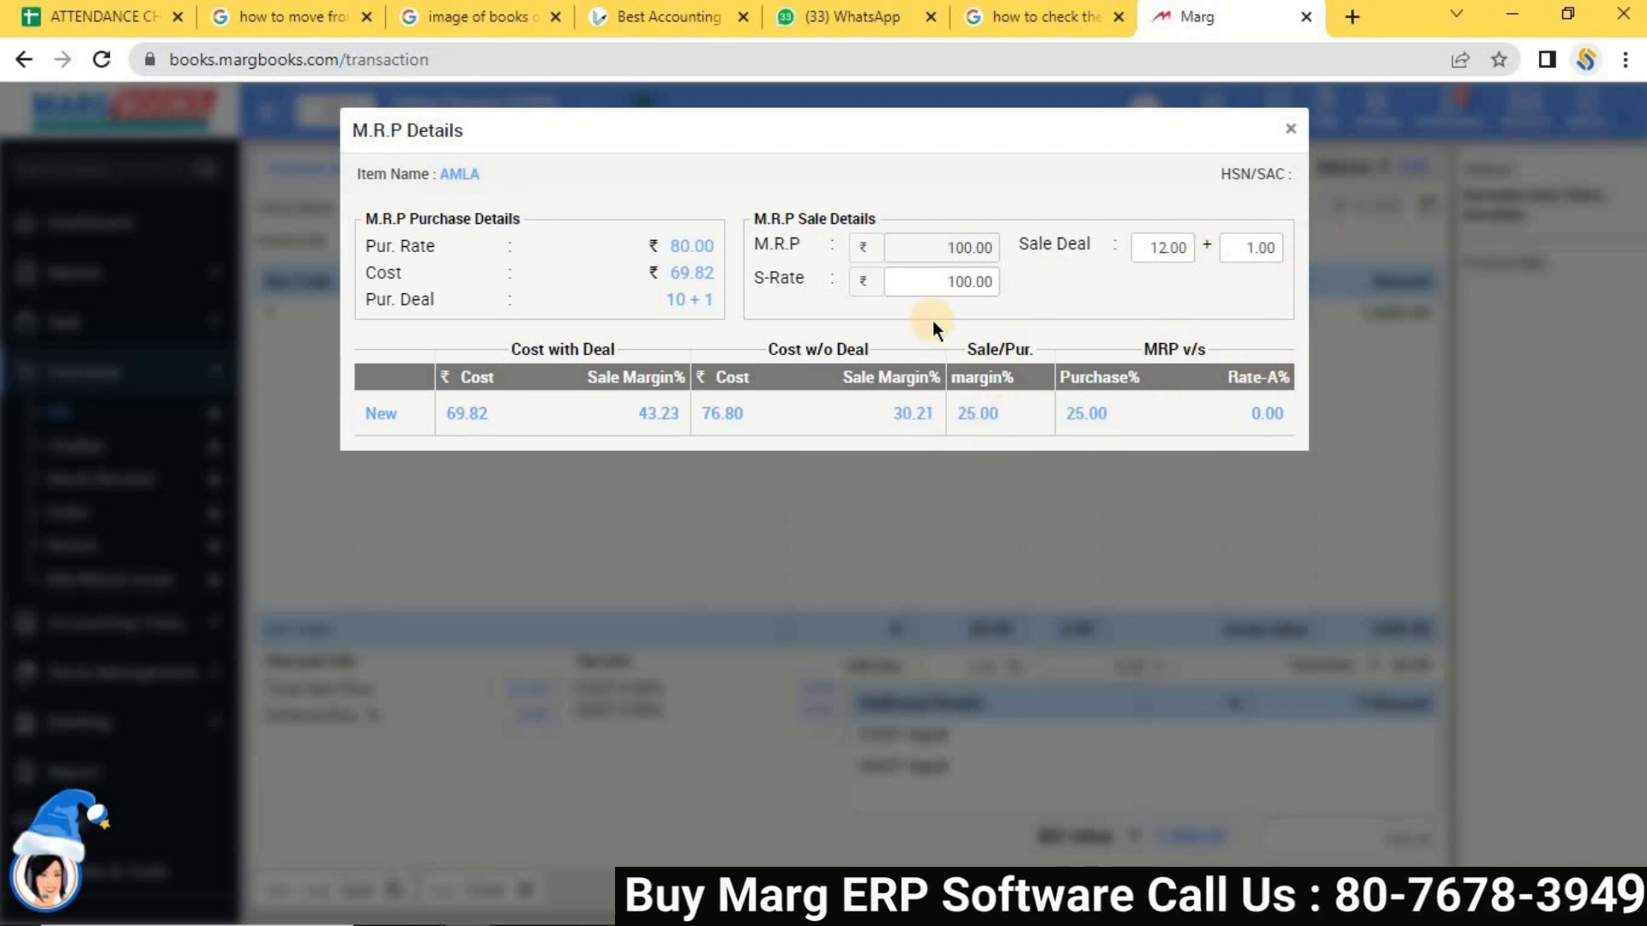
click(951, 275)
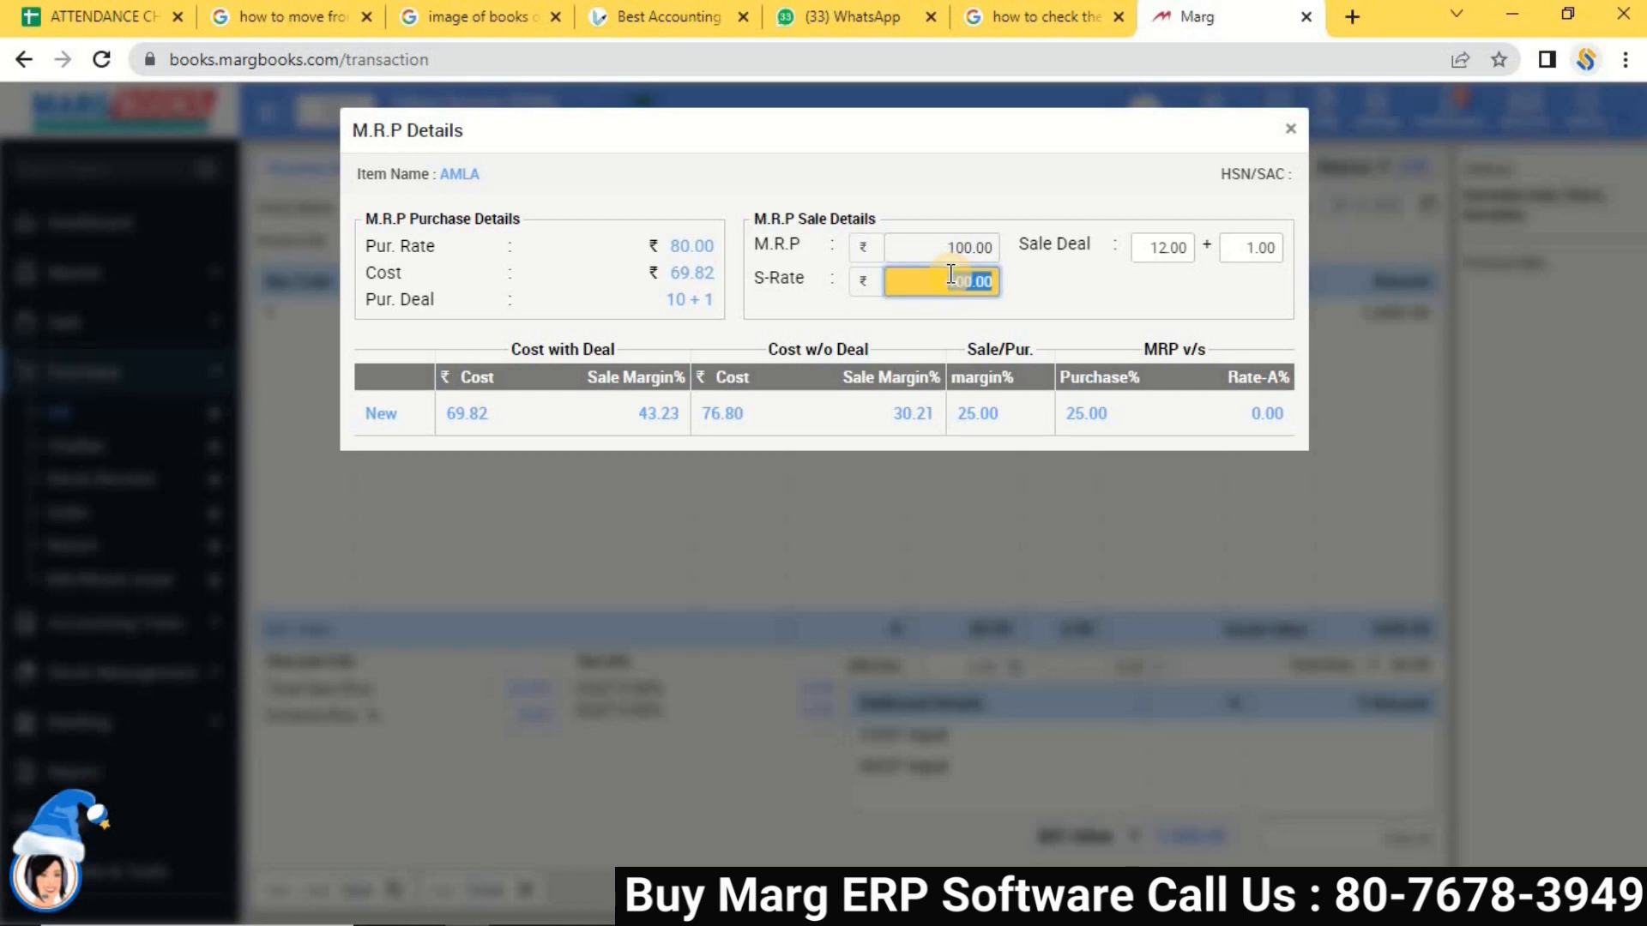
Add AMRUTHA A2 PASTEURIZED MILK as line two: MRP 145, quantity 14, no free units, rate 74.
key(Return)
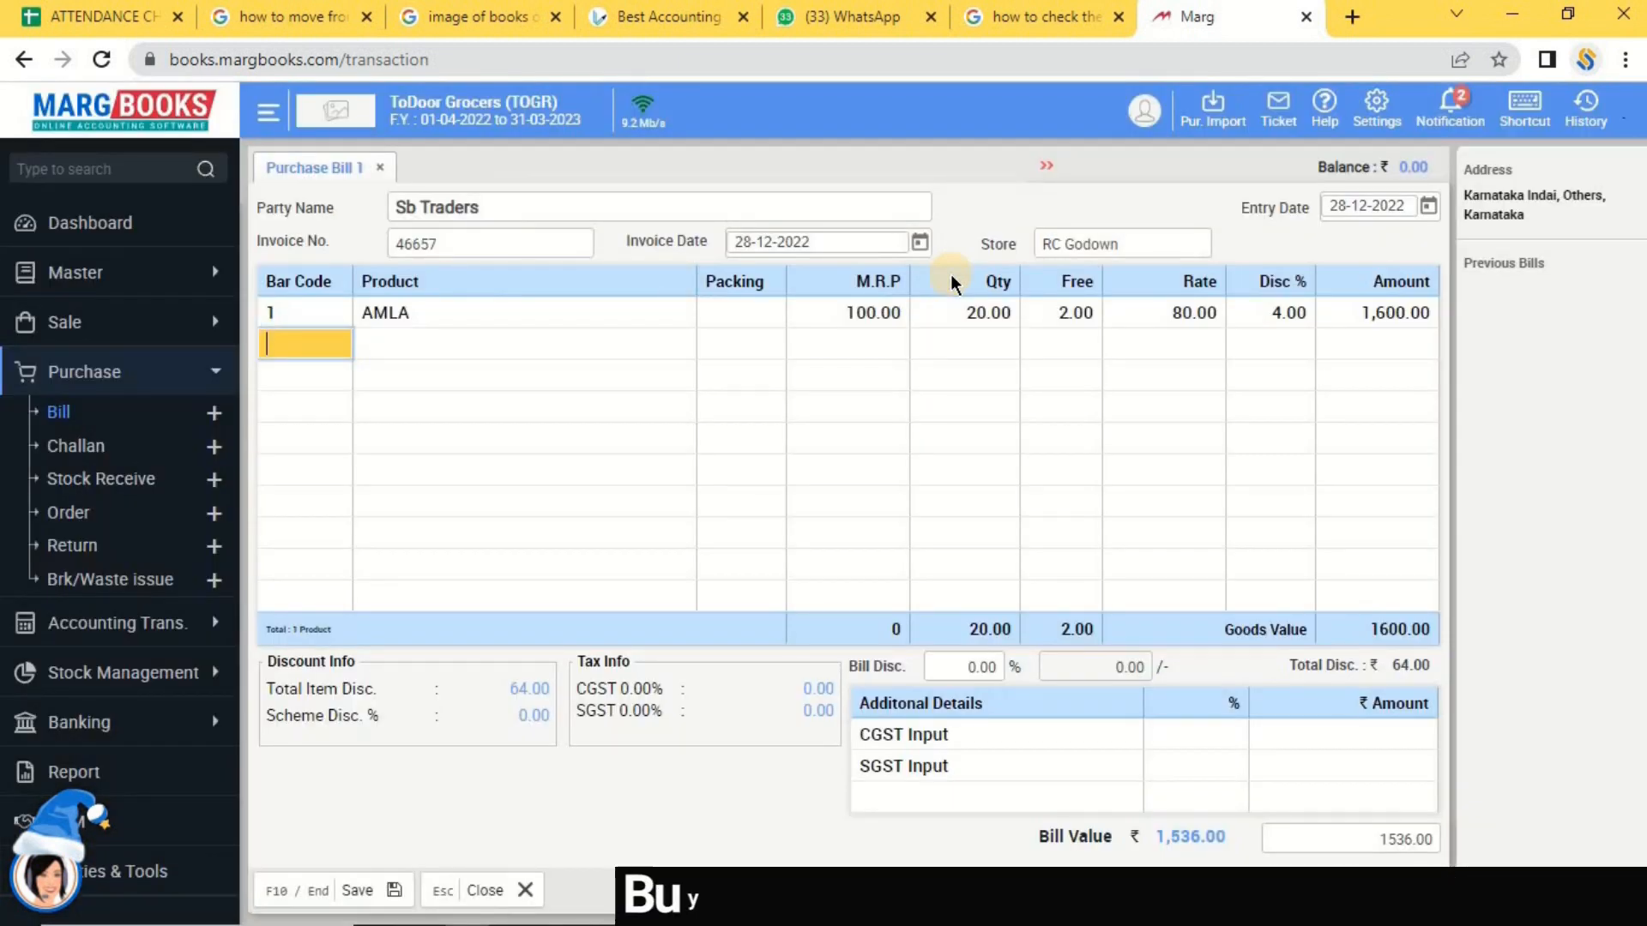
key(Return)
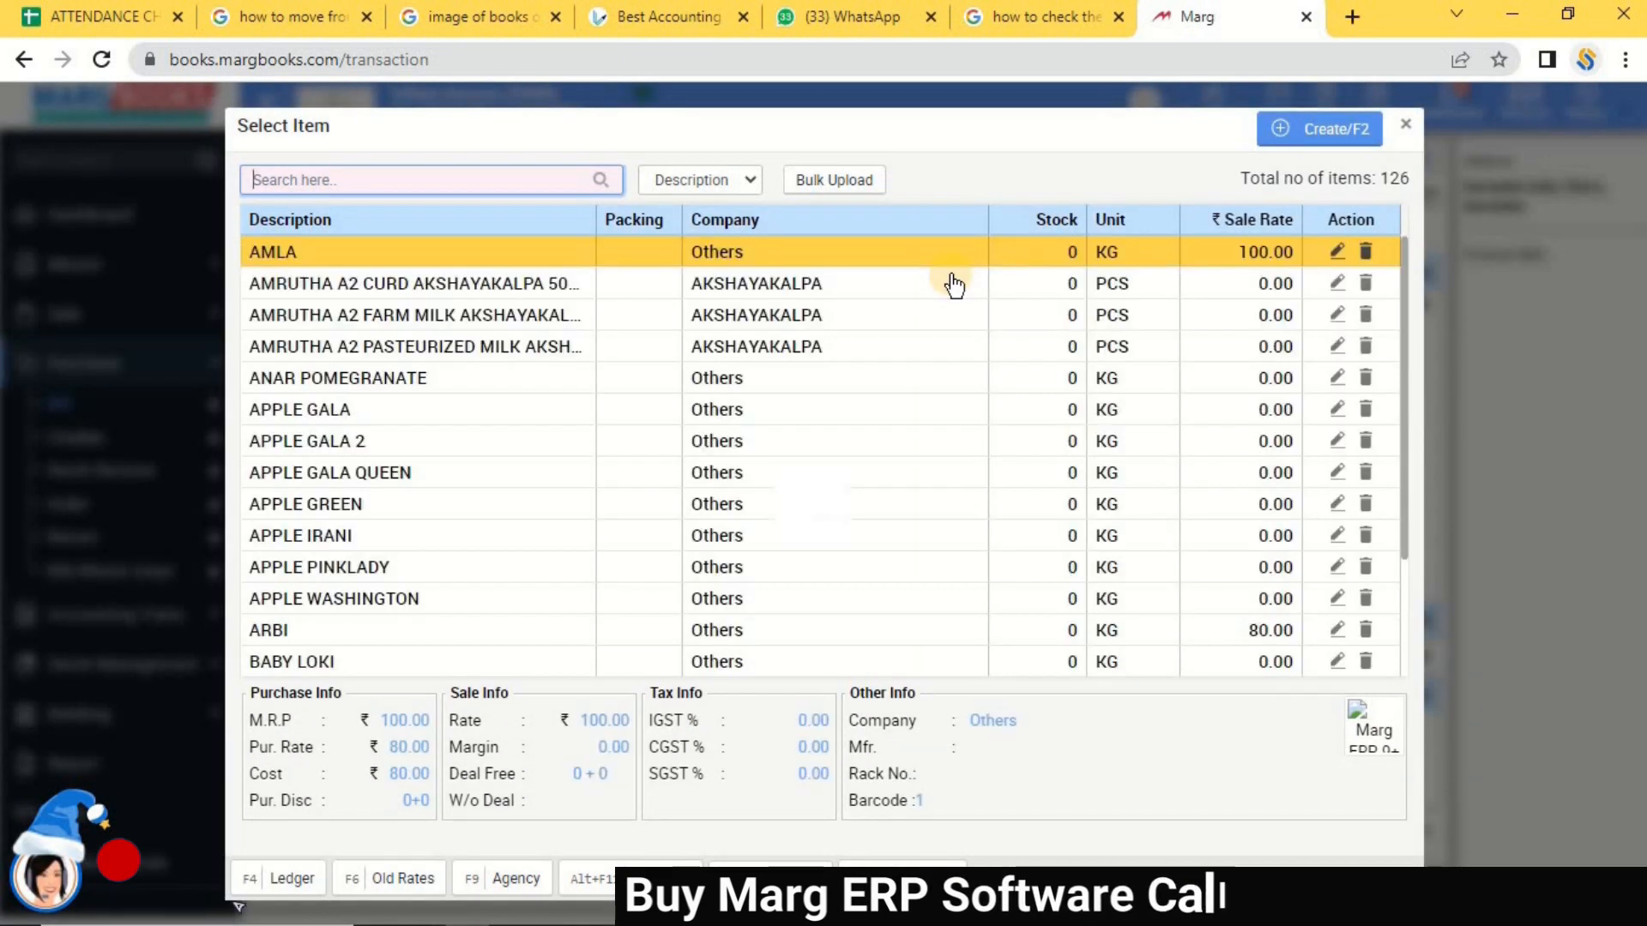
key(Down)
key(Down)
key(Down)
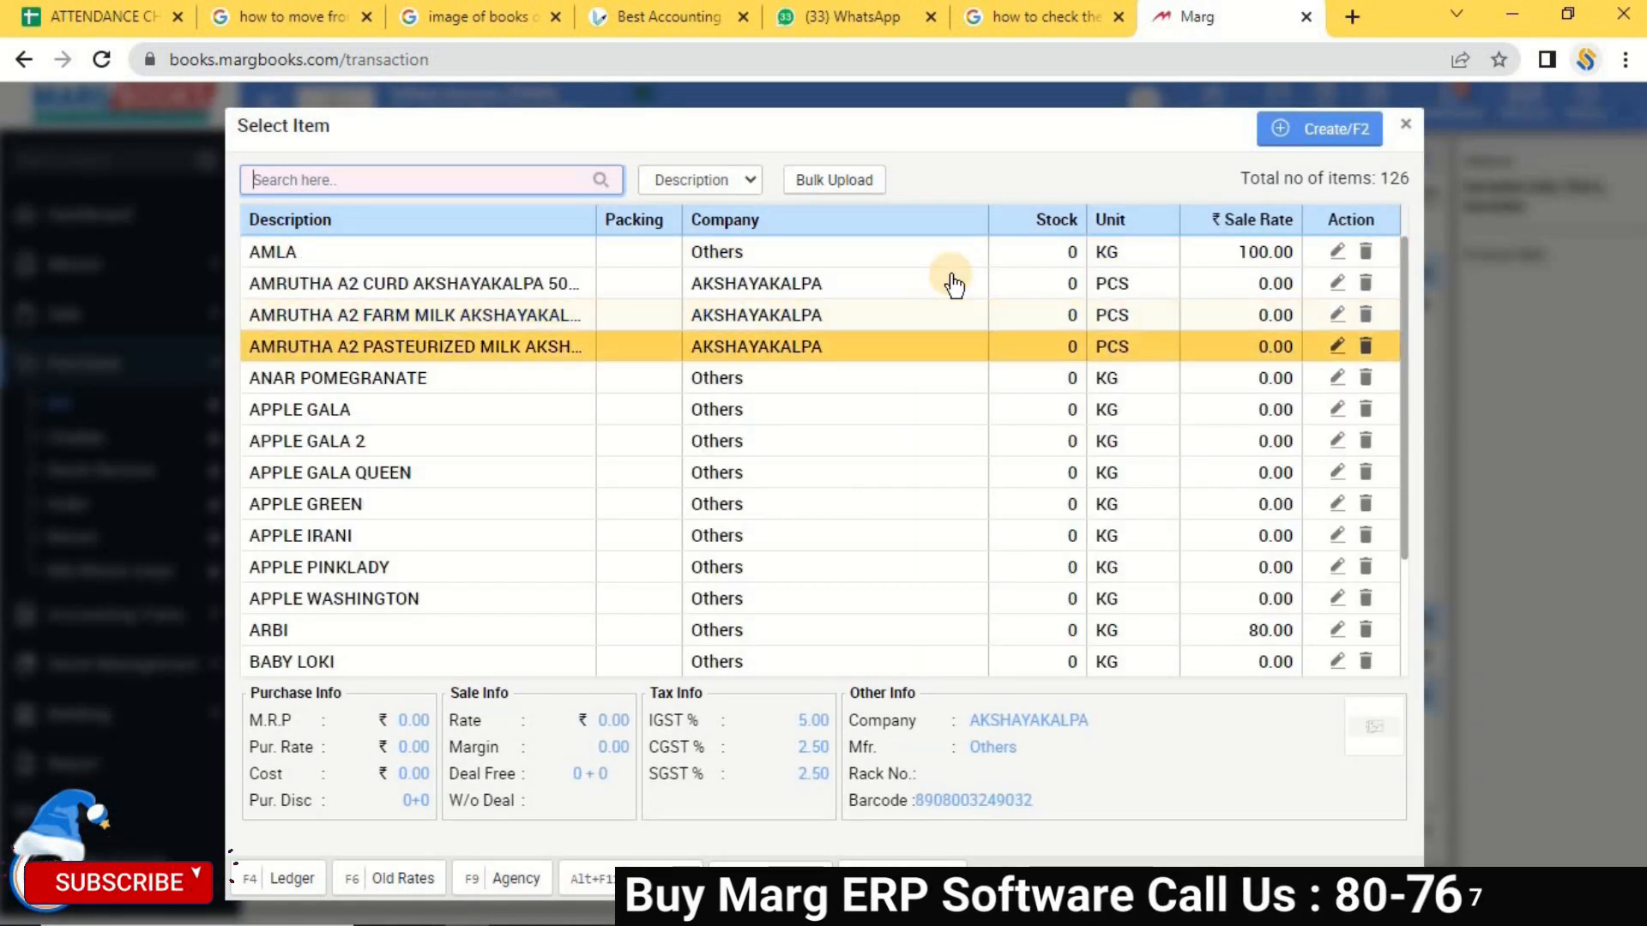
key(Tab)
key(Return)
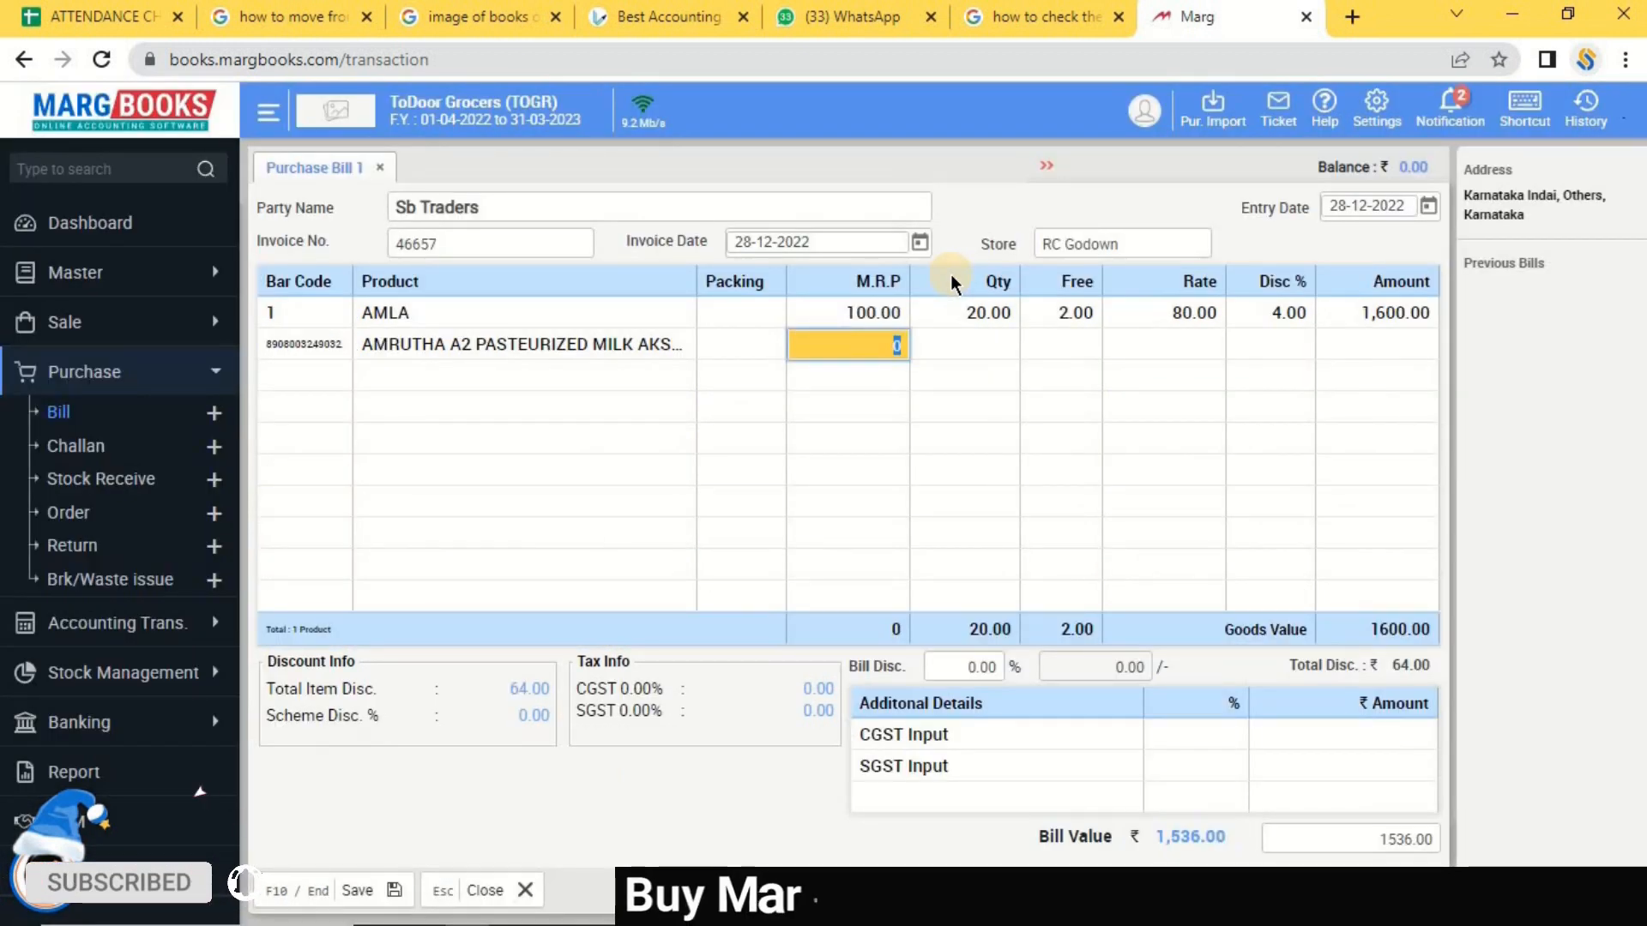
text(145)
key(Return)
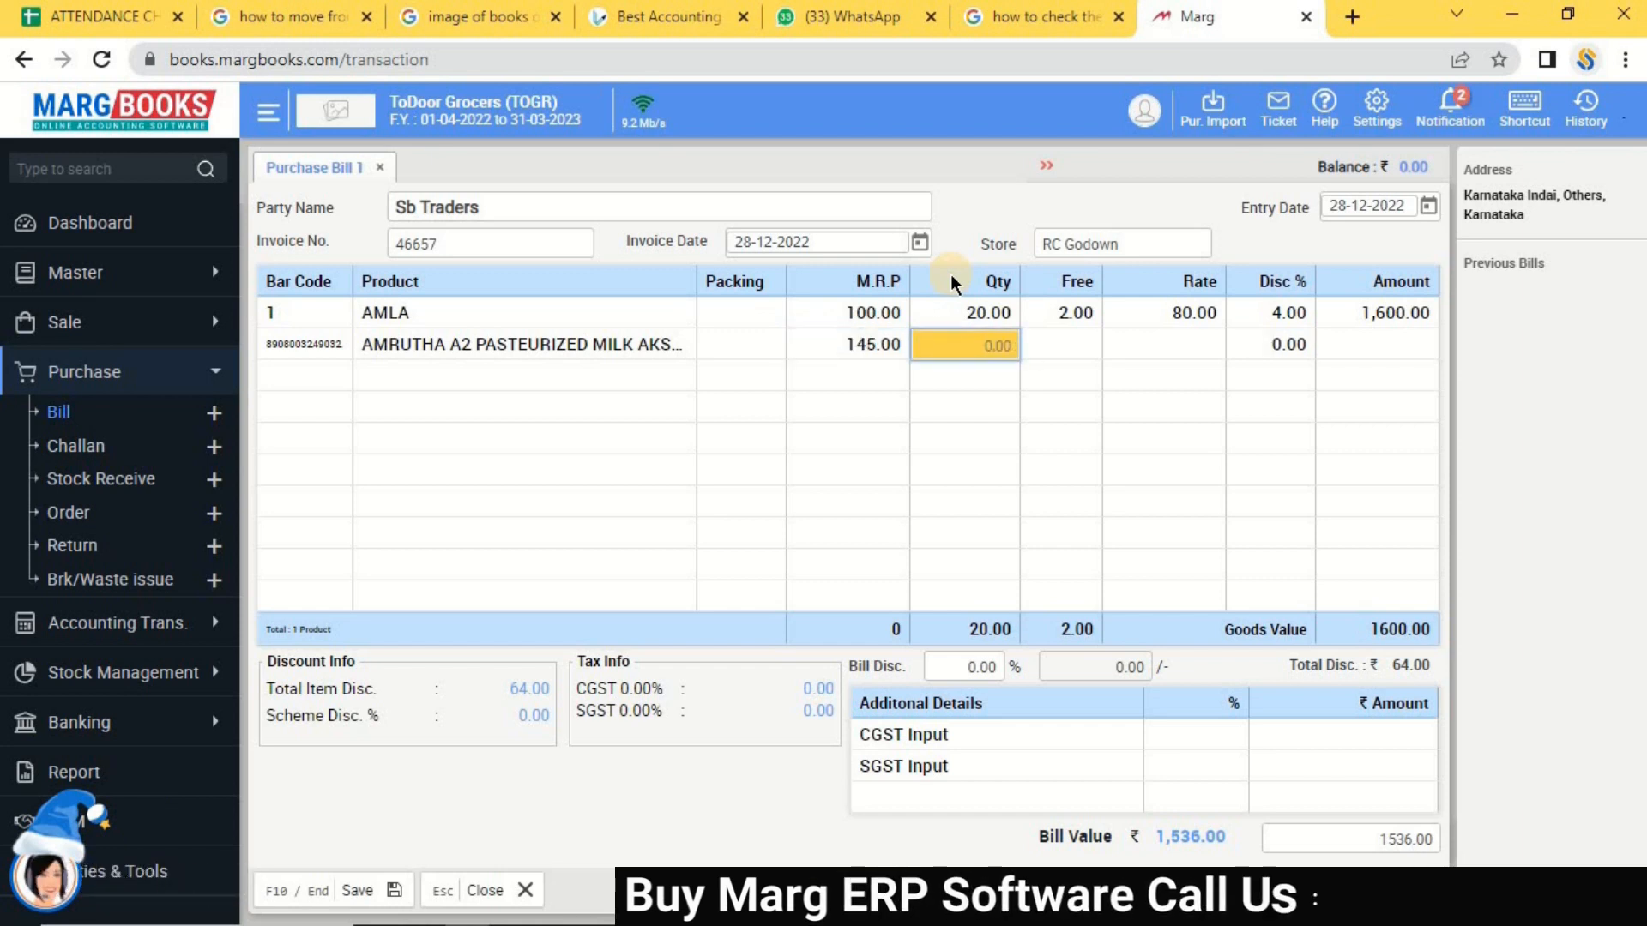
text(14)
key(Return)
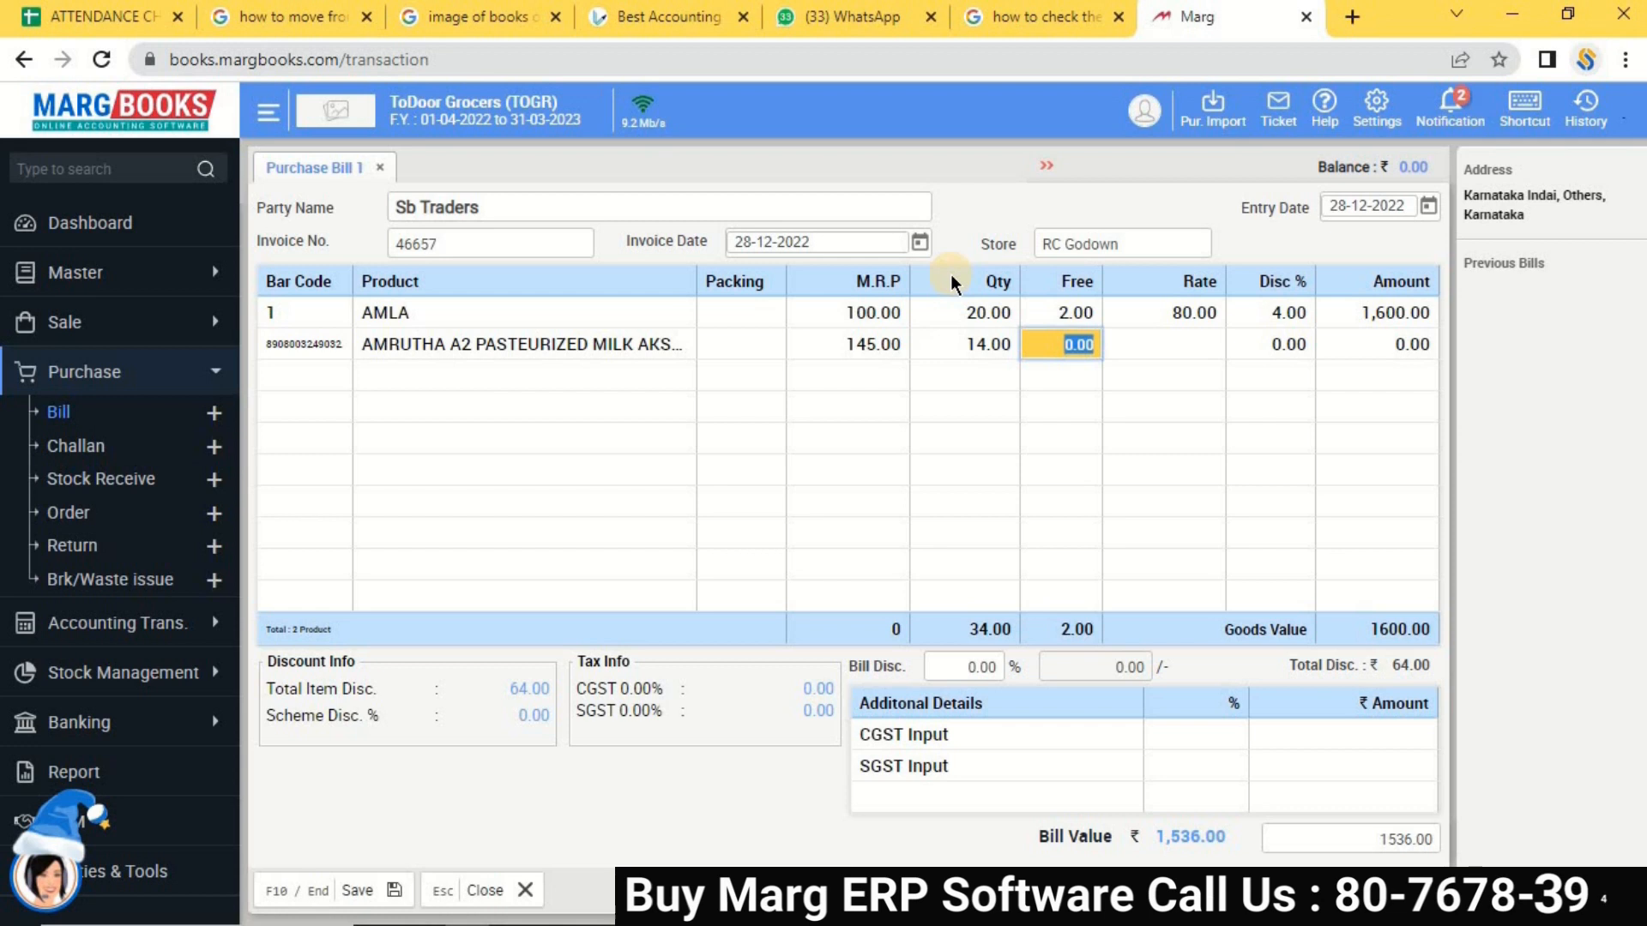
key(Return)
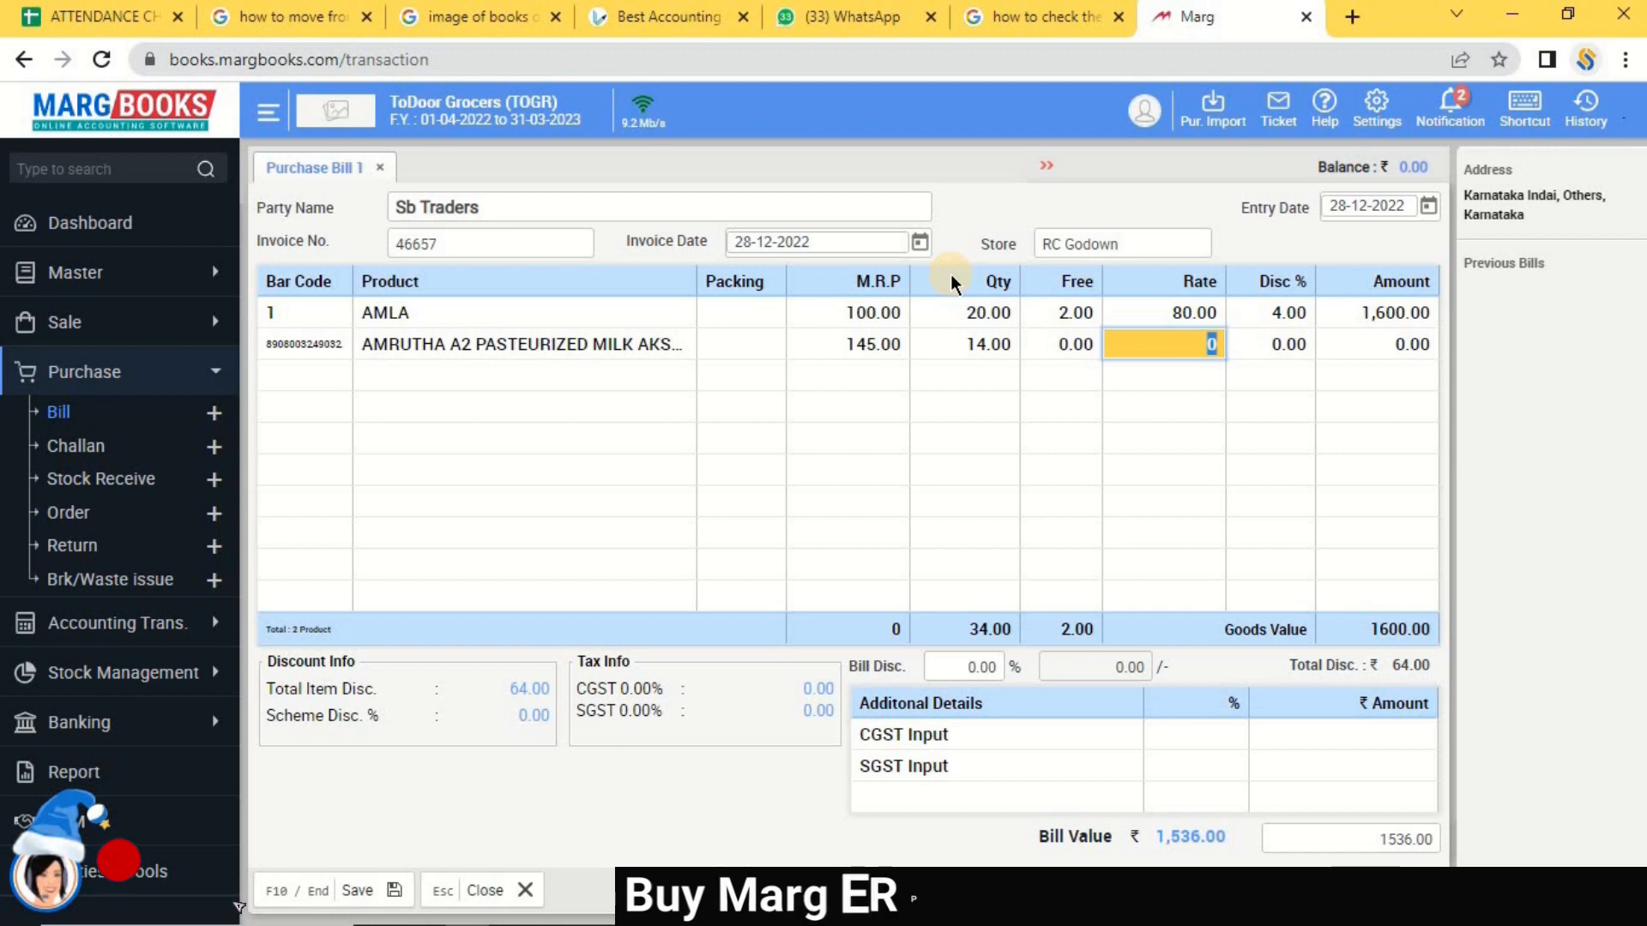
text(74)
key(Return)
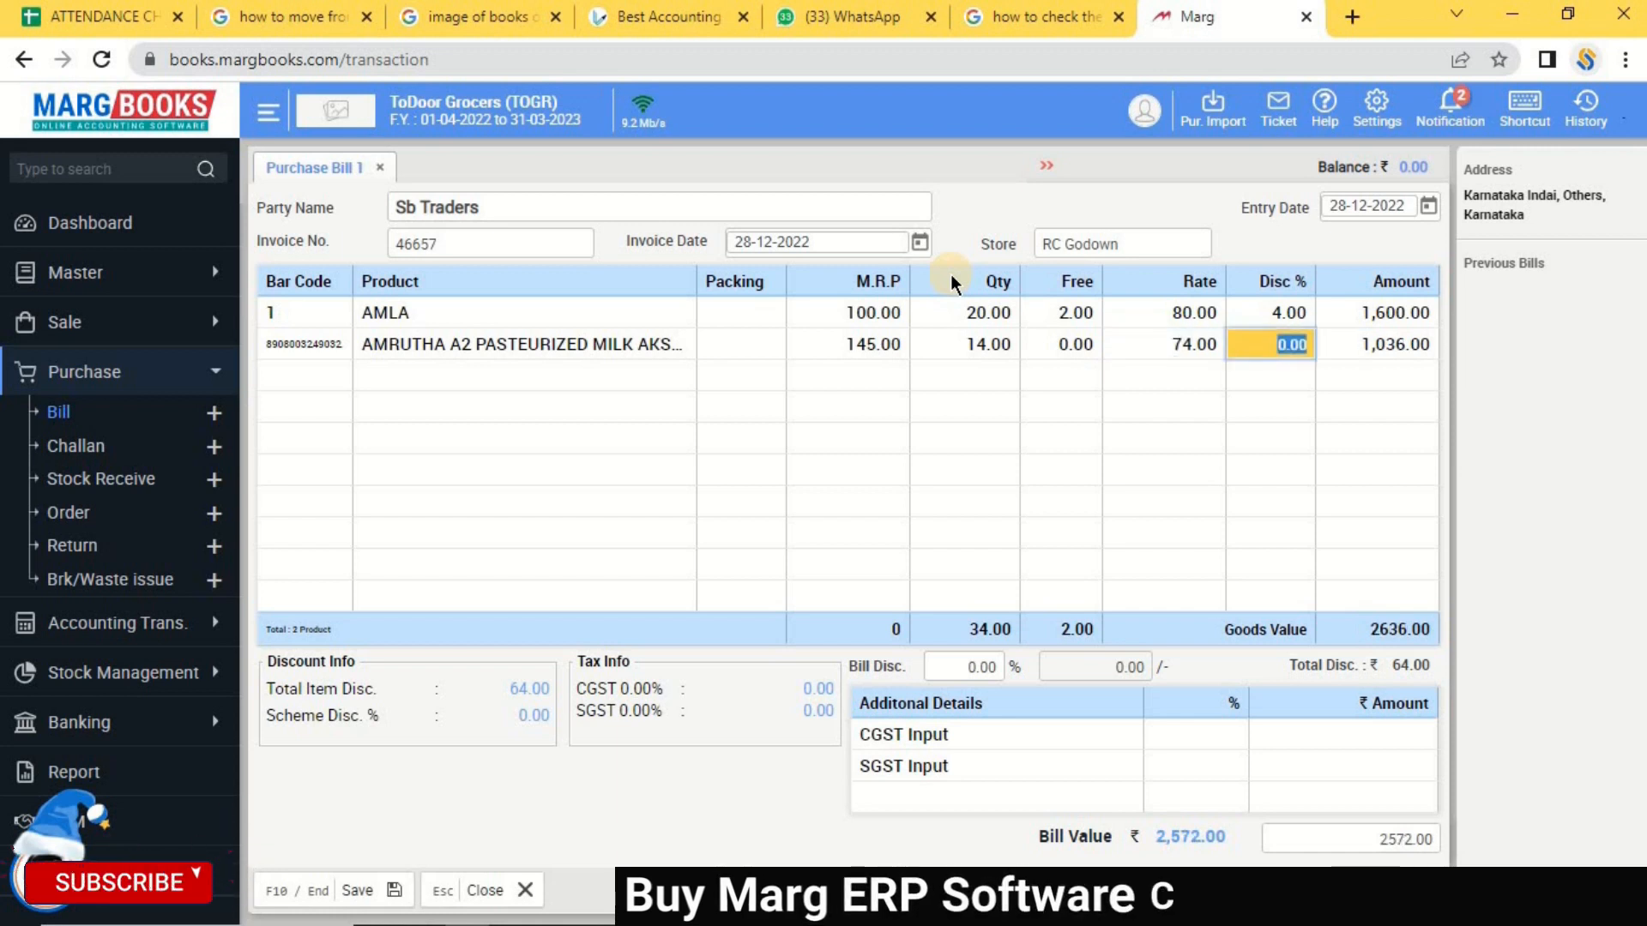
Give the pasteurized milk a 145 sale rate in its MRP details, skipping the sale deal.
key(Return)
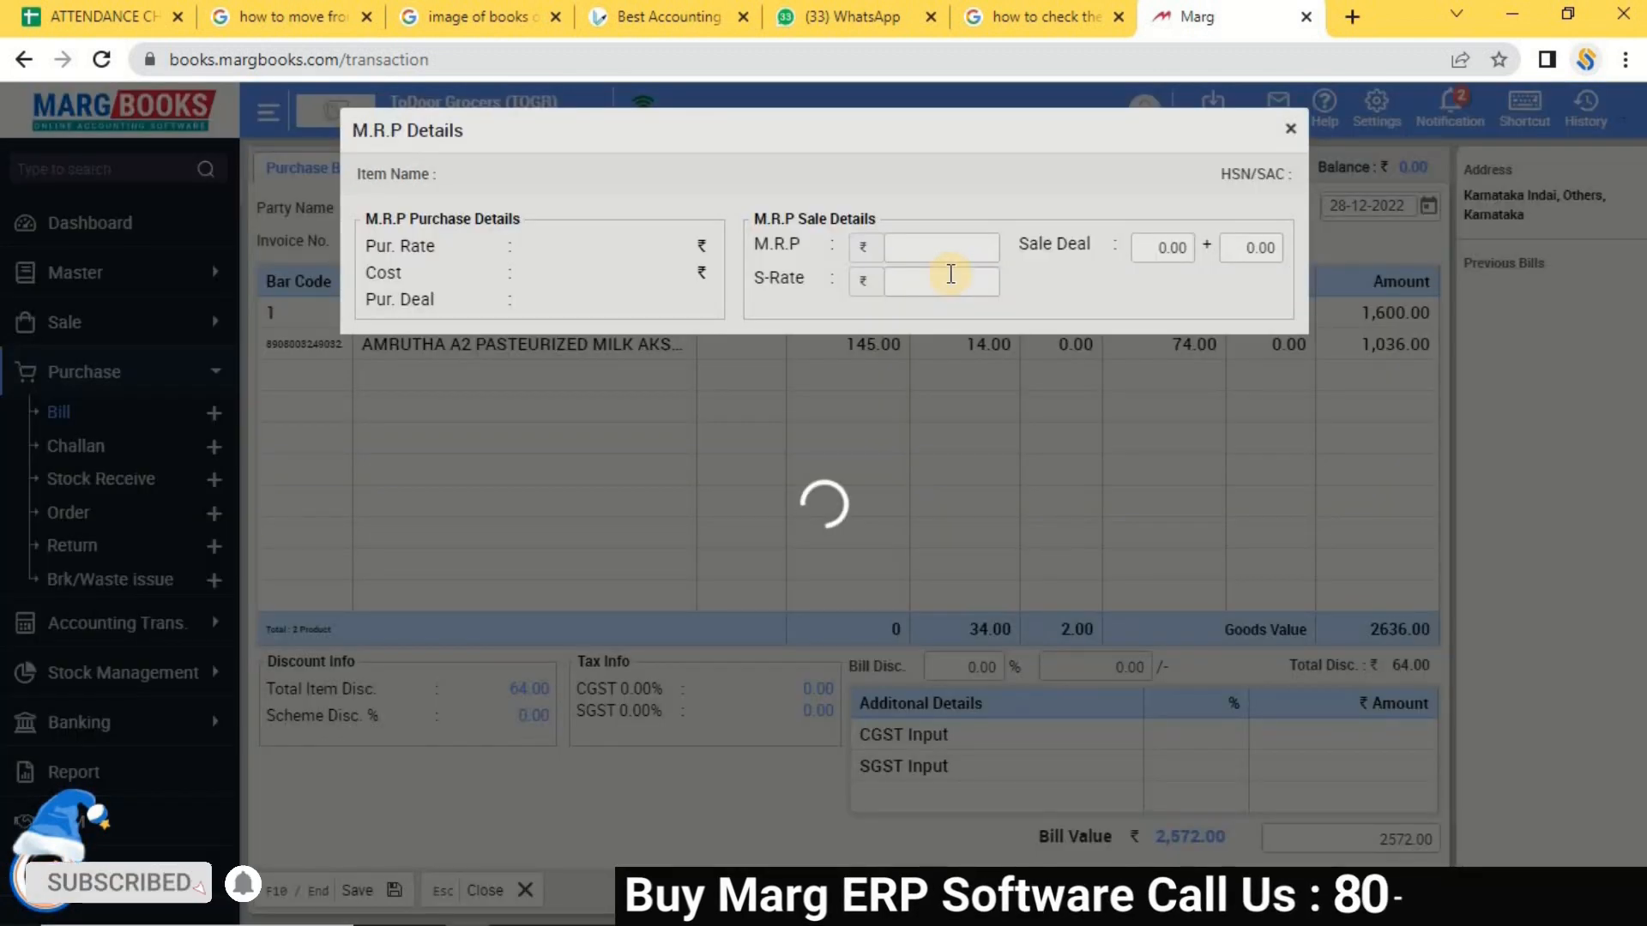
key(Return)
key(Return)
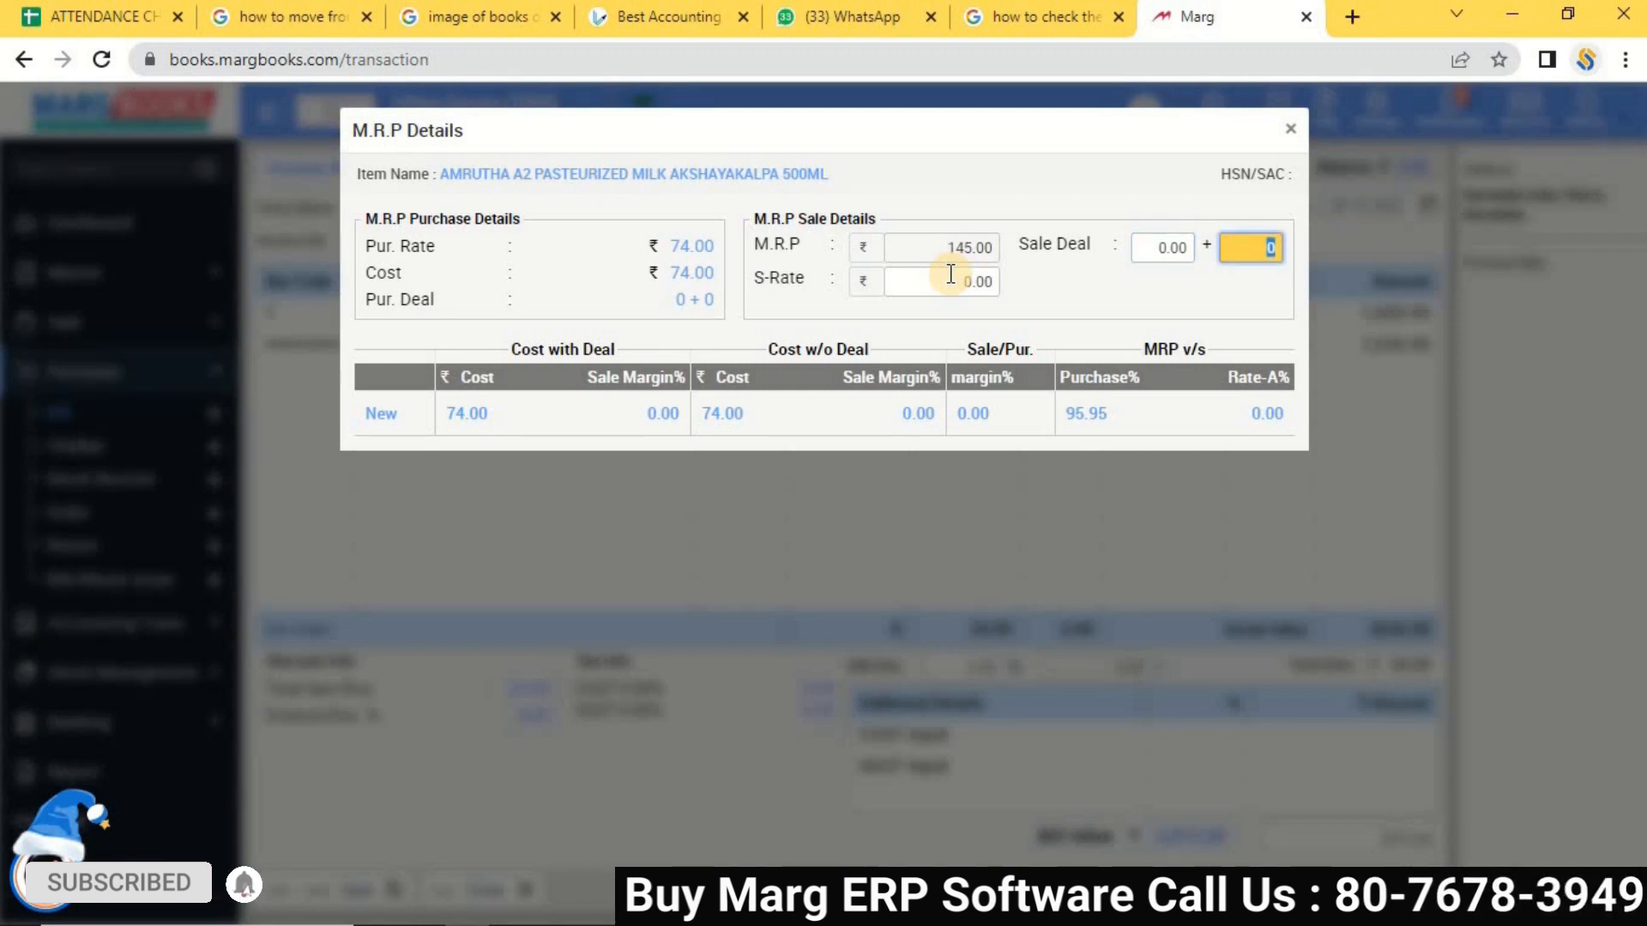
text(145)
key(Return)
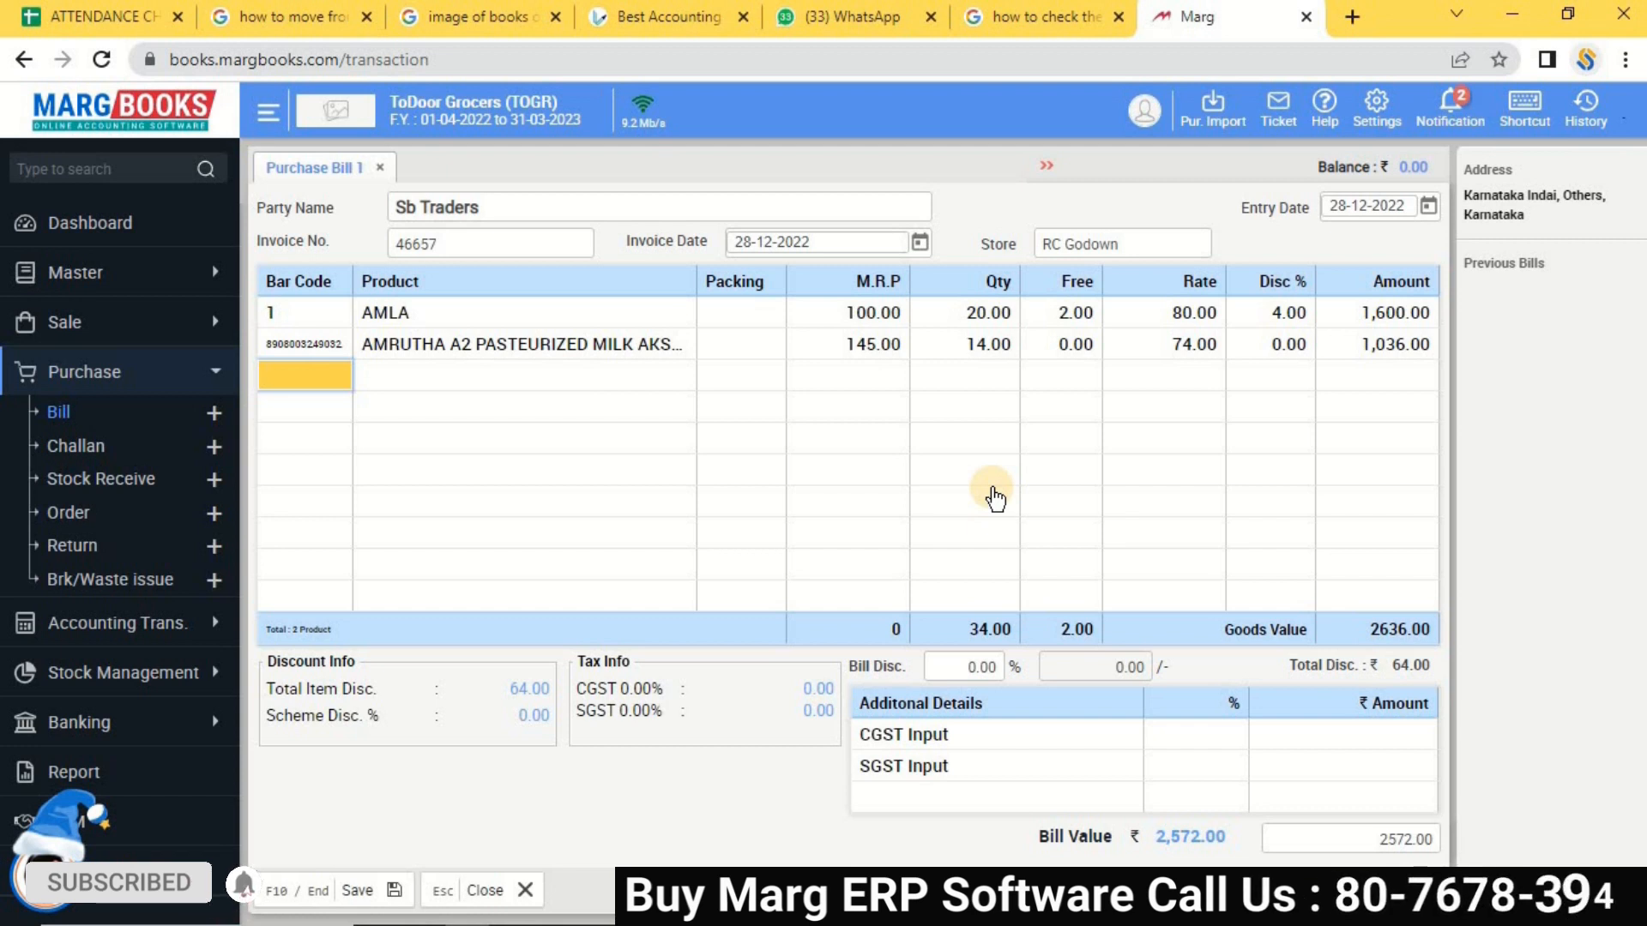
Add APPLE GREEN as the third line with MRP 150, quantity 52, no free units and rate 120.
key(Return)
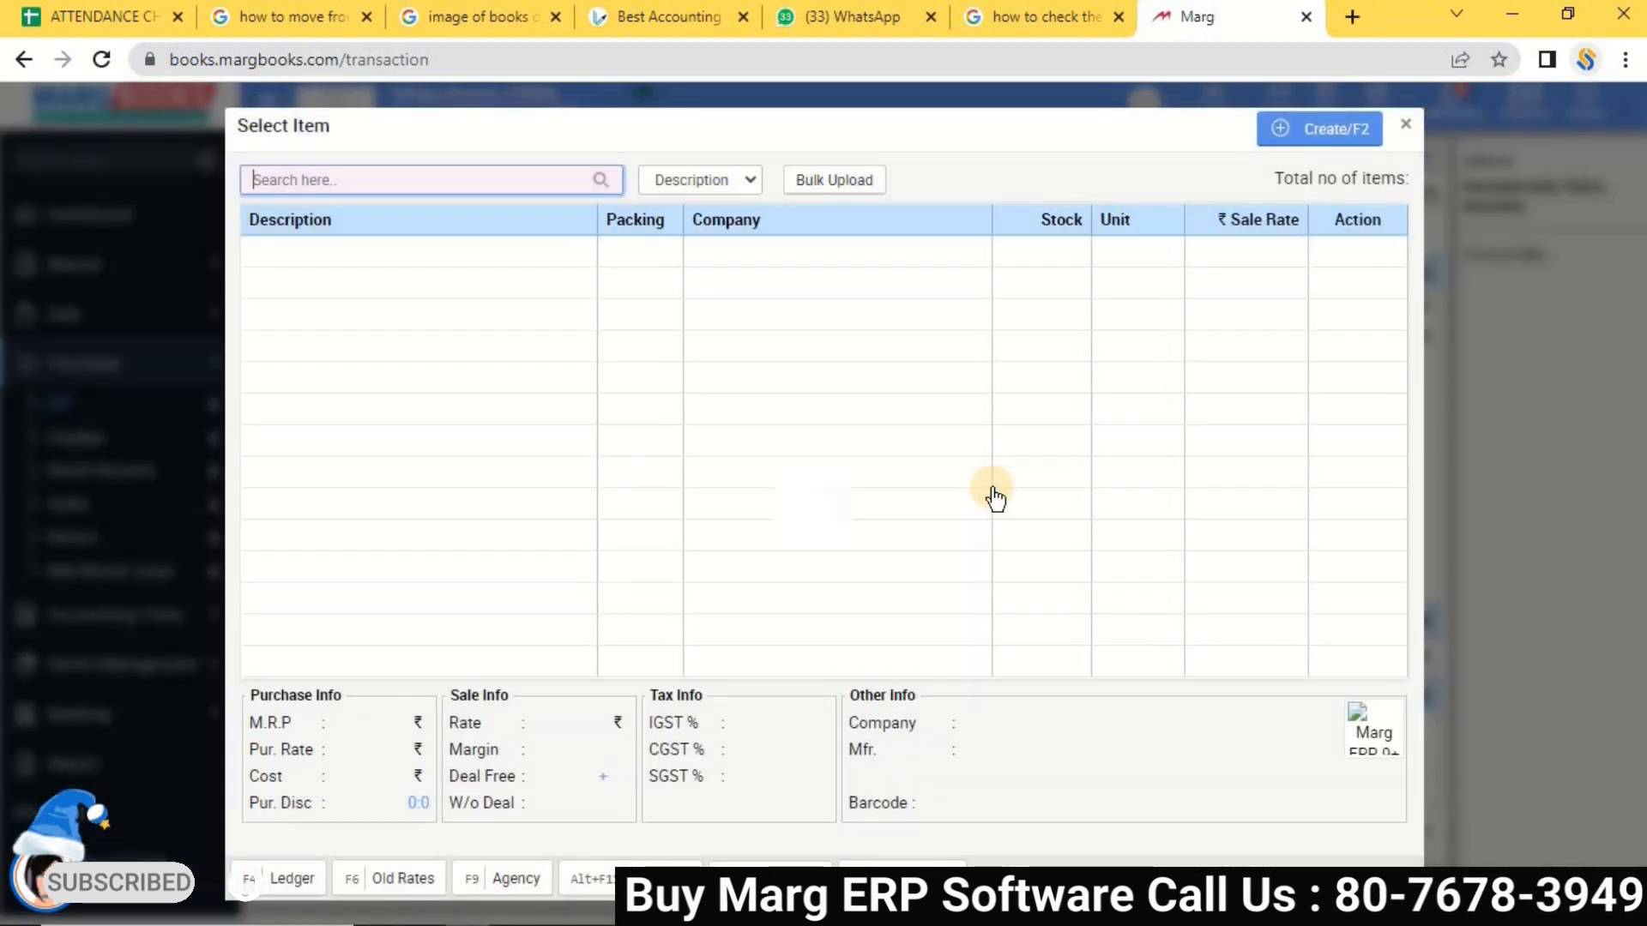
click(992, 501)
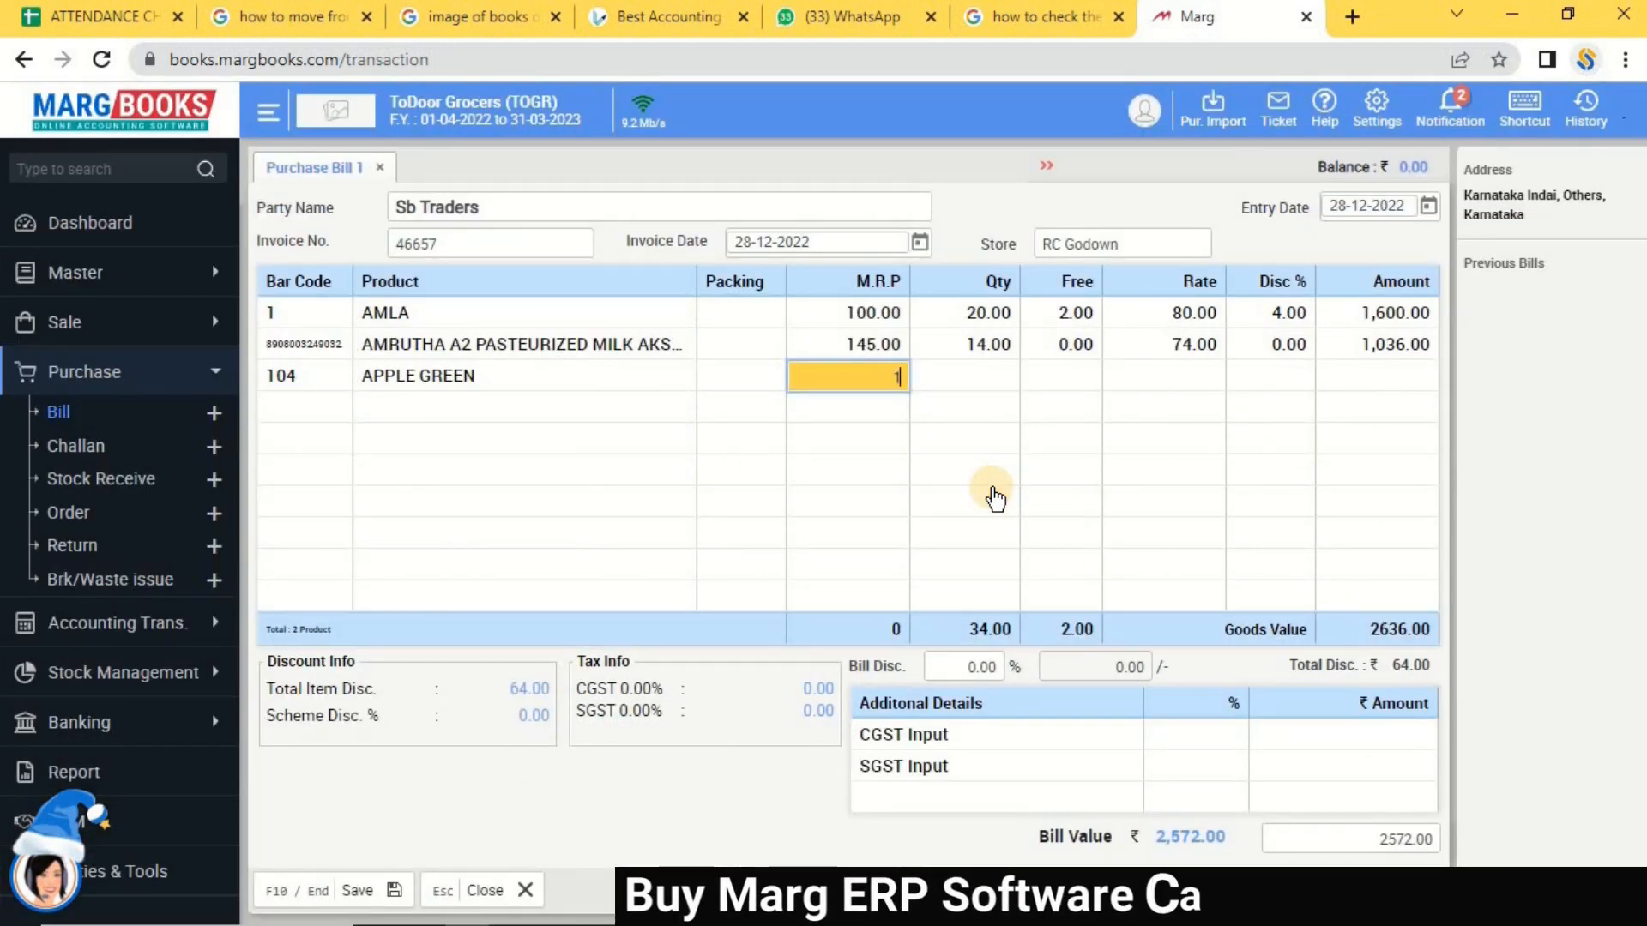
text(150)
key(Return)
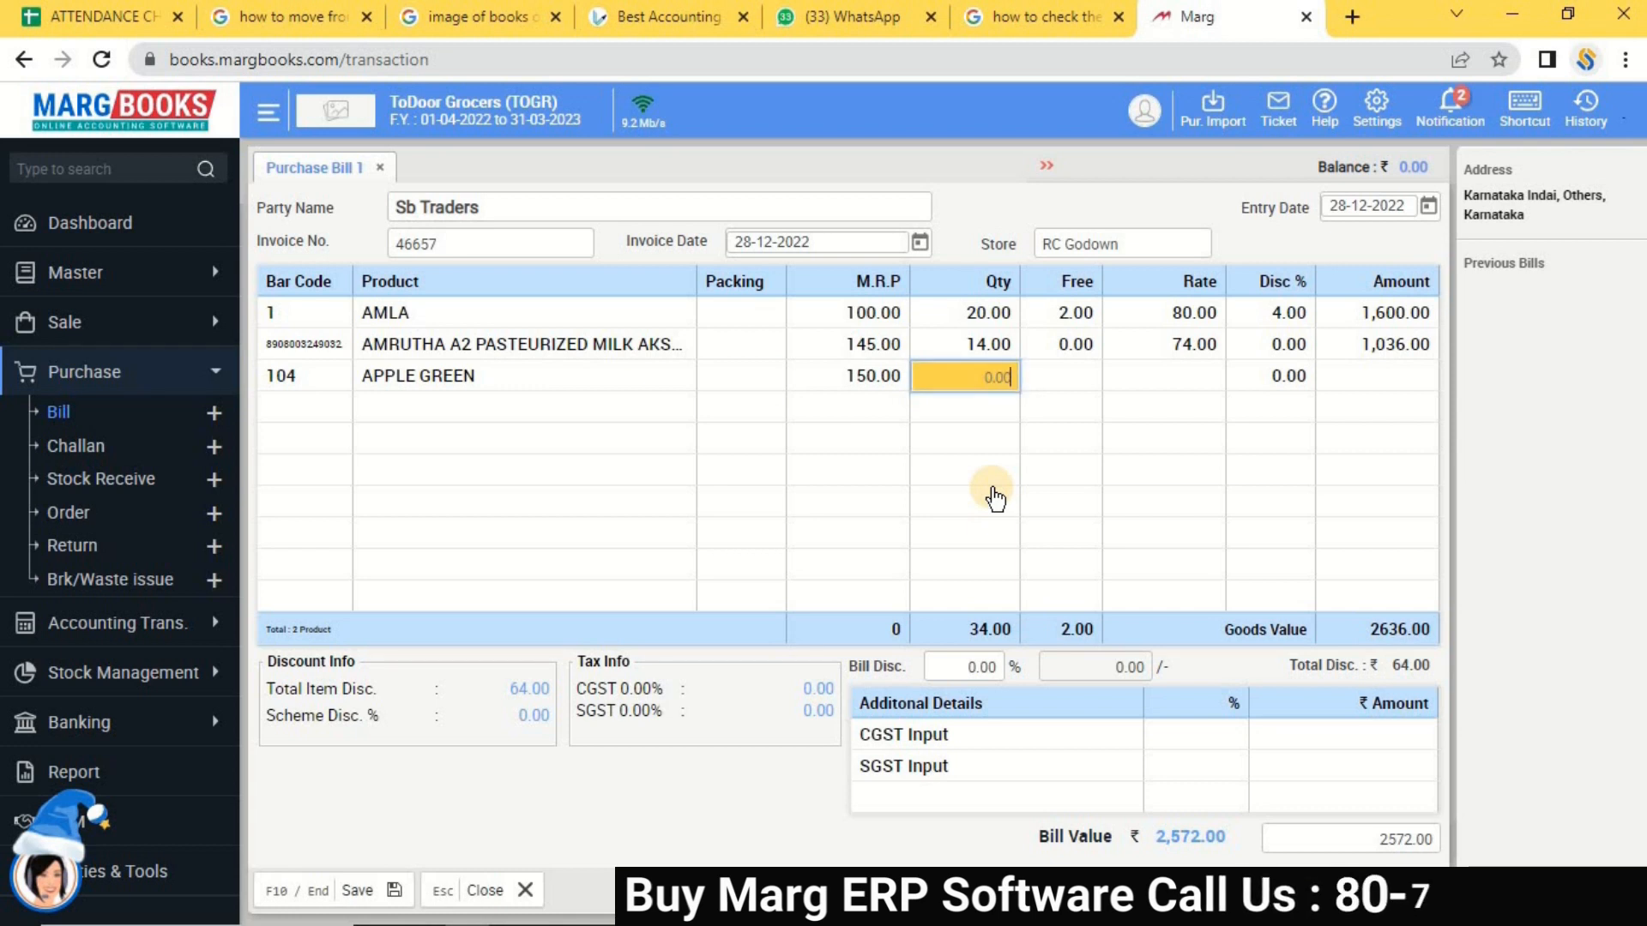
text(52)
key(Return)
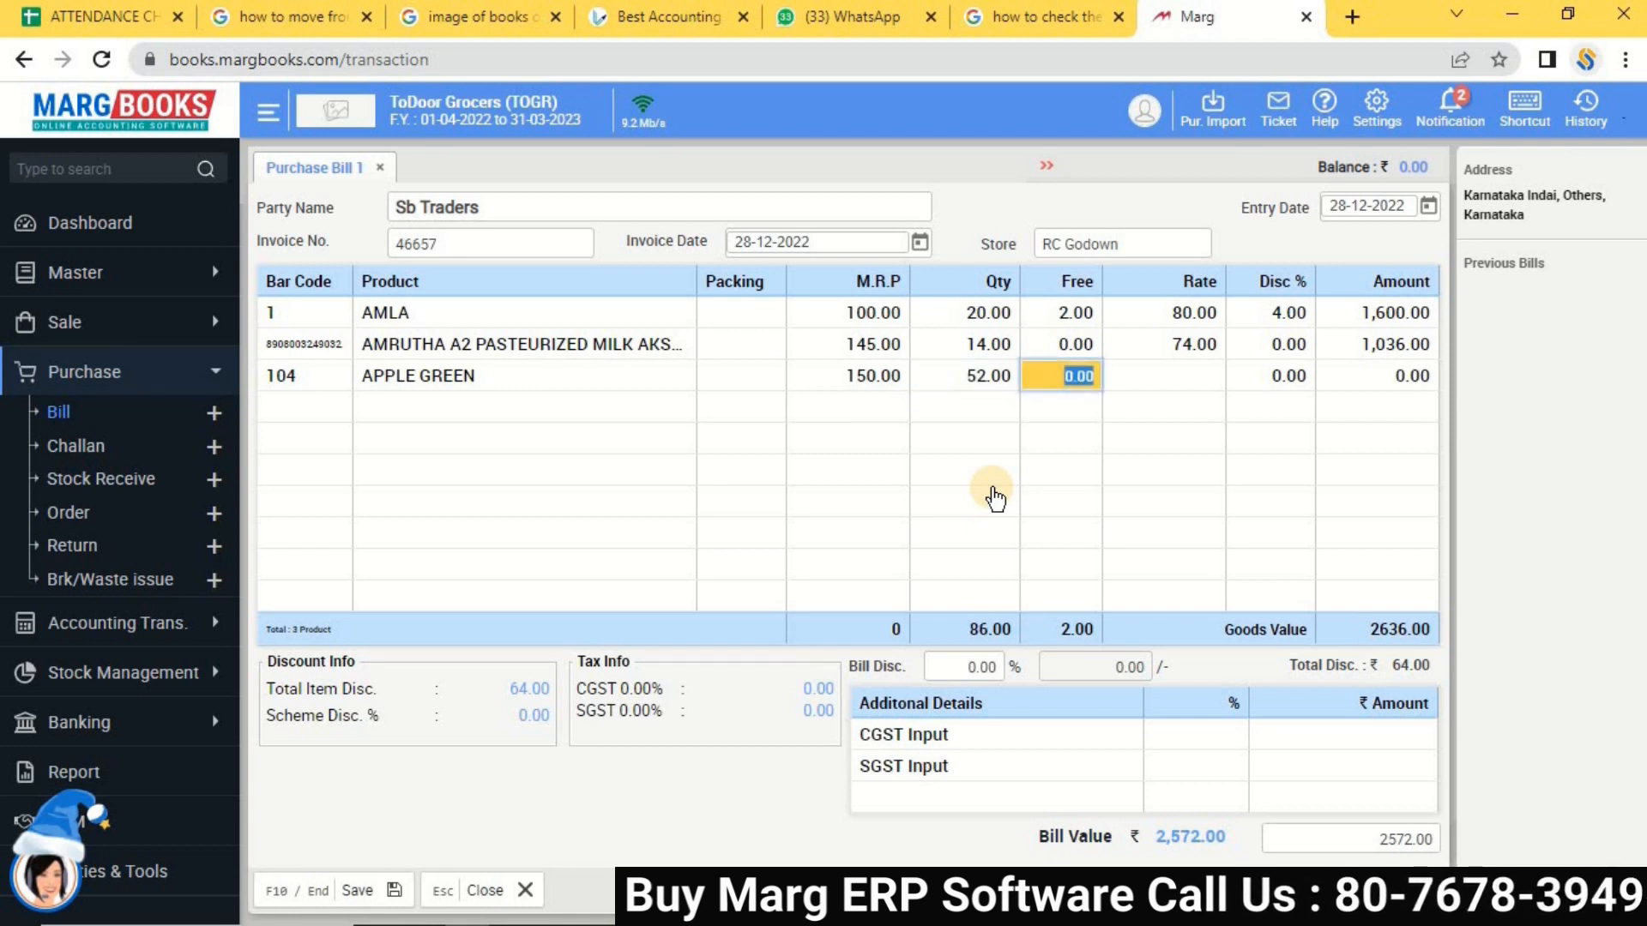
key(Return)
text(120)
key(Return)
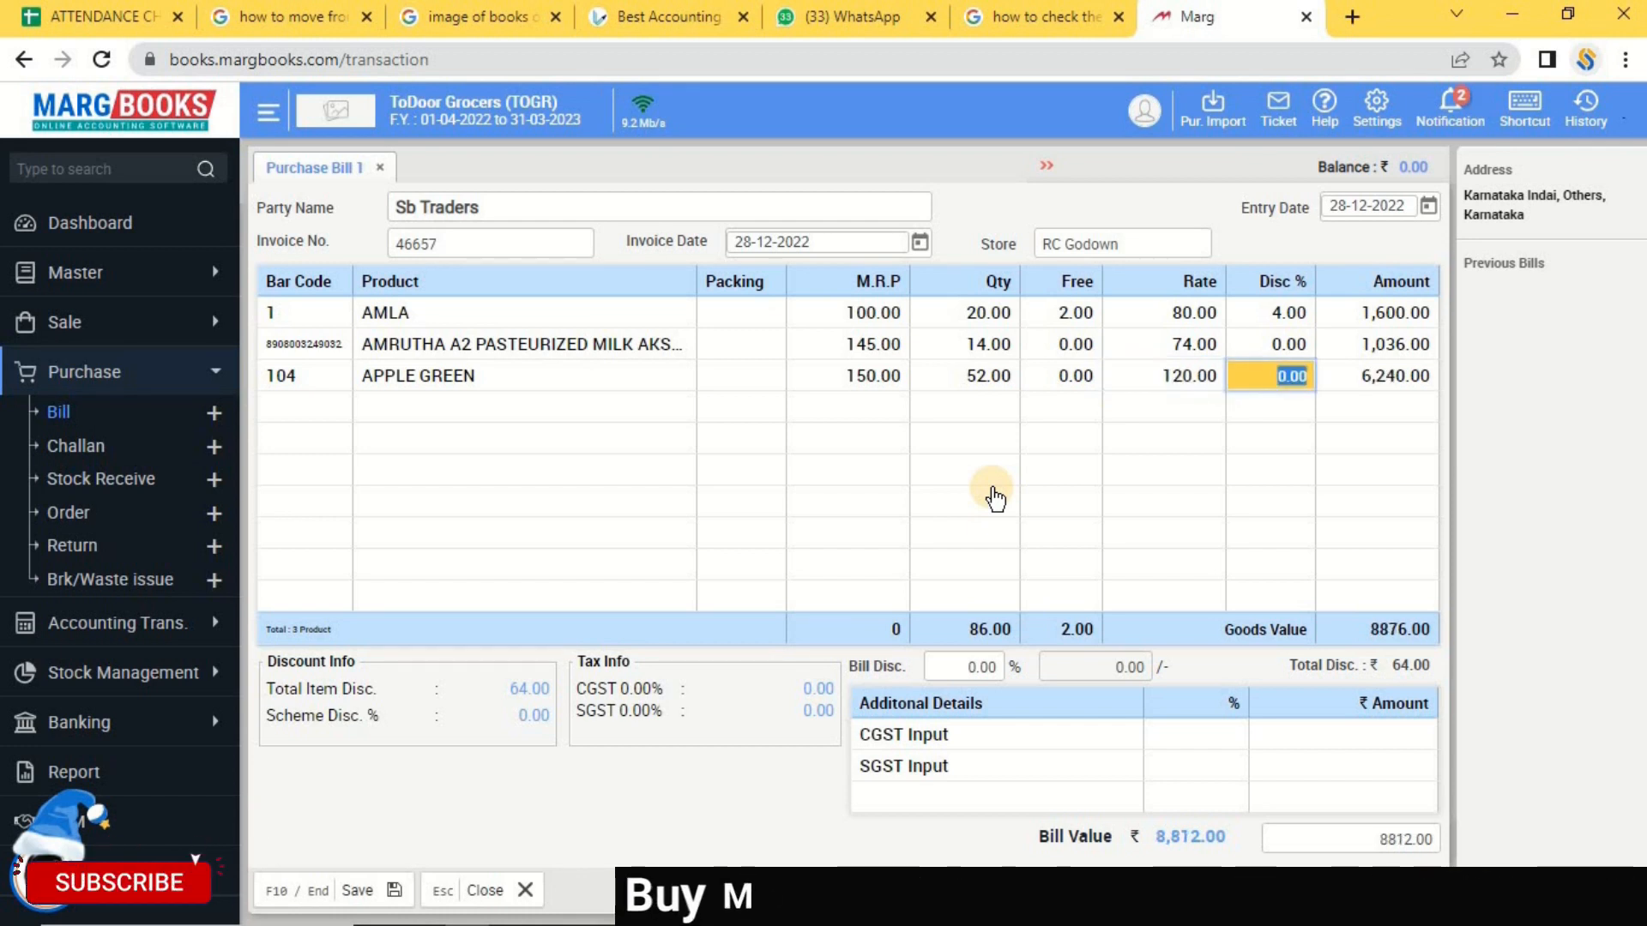
key(Return)
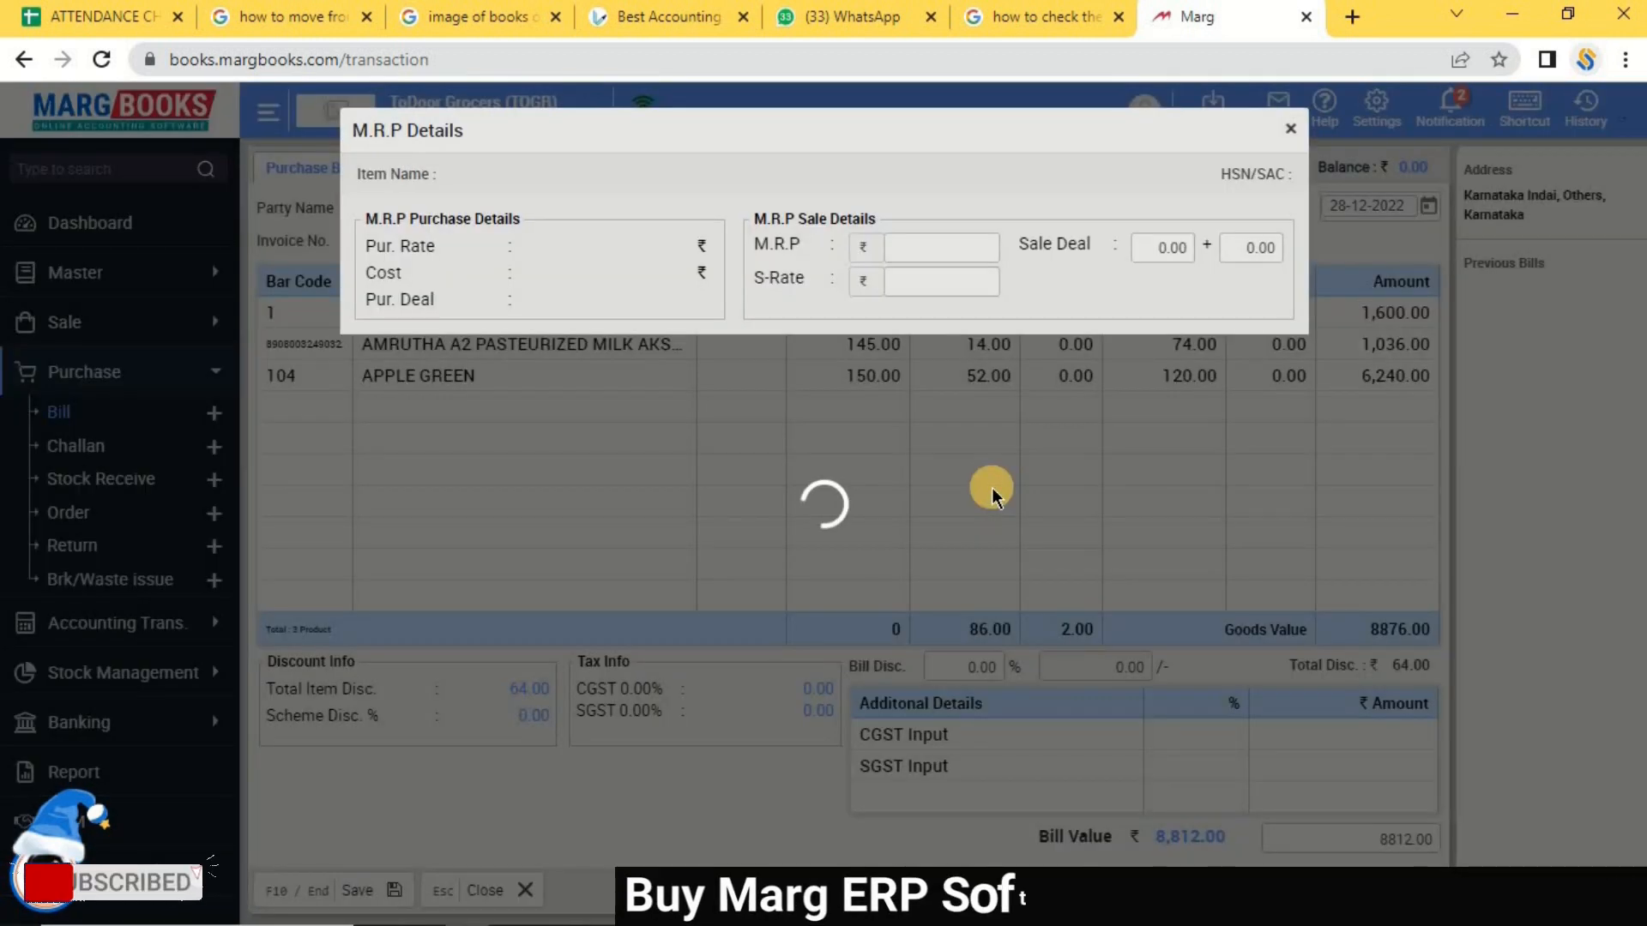
Enter APPLE GREEN's sale rate against MRP 150, skipping the sale deal, and return to the bill.
key(Return)
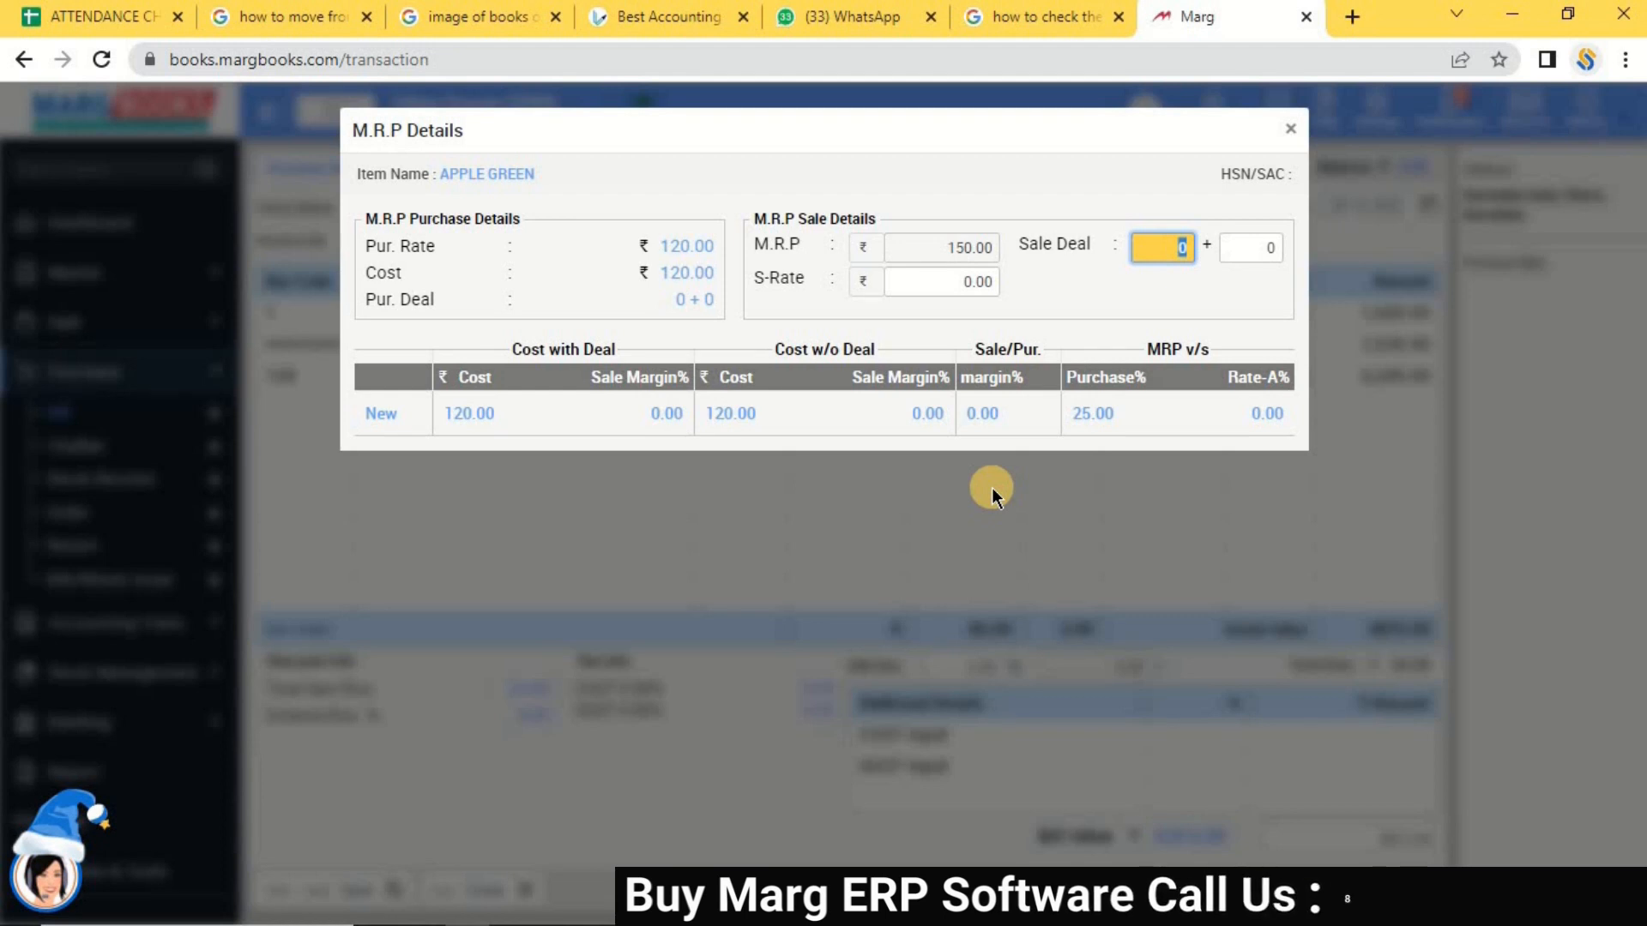
key(Return)
key(Return)
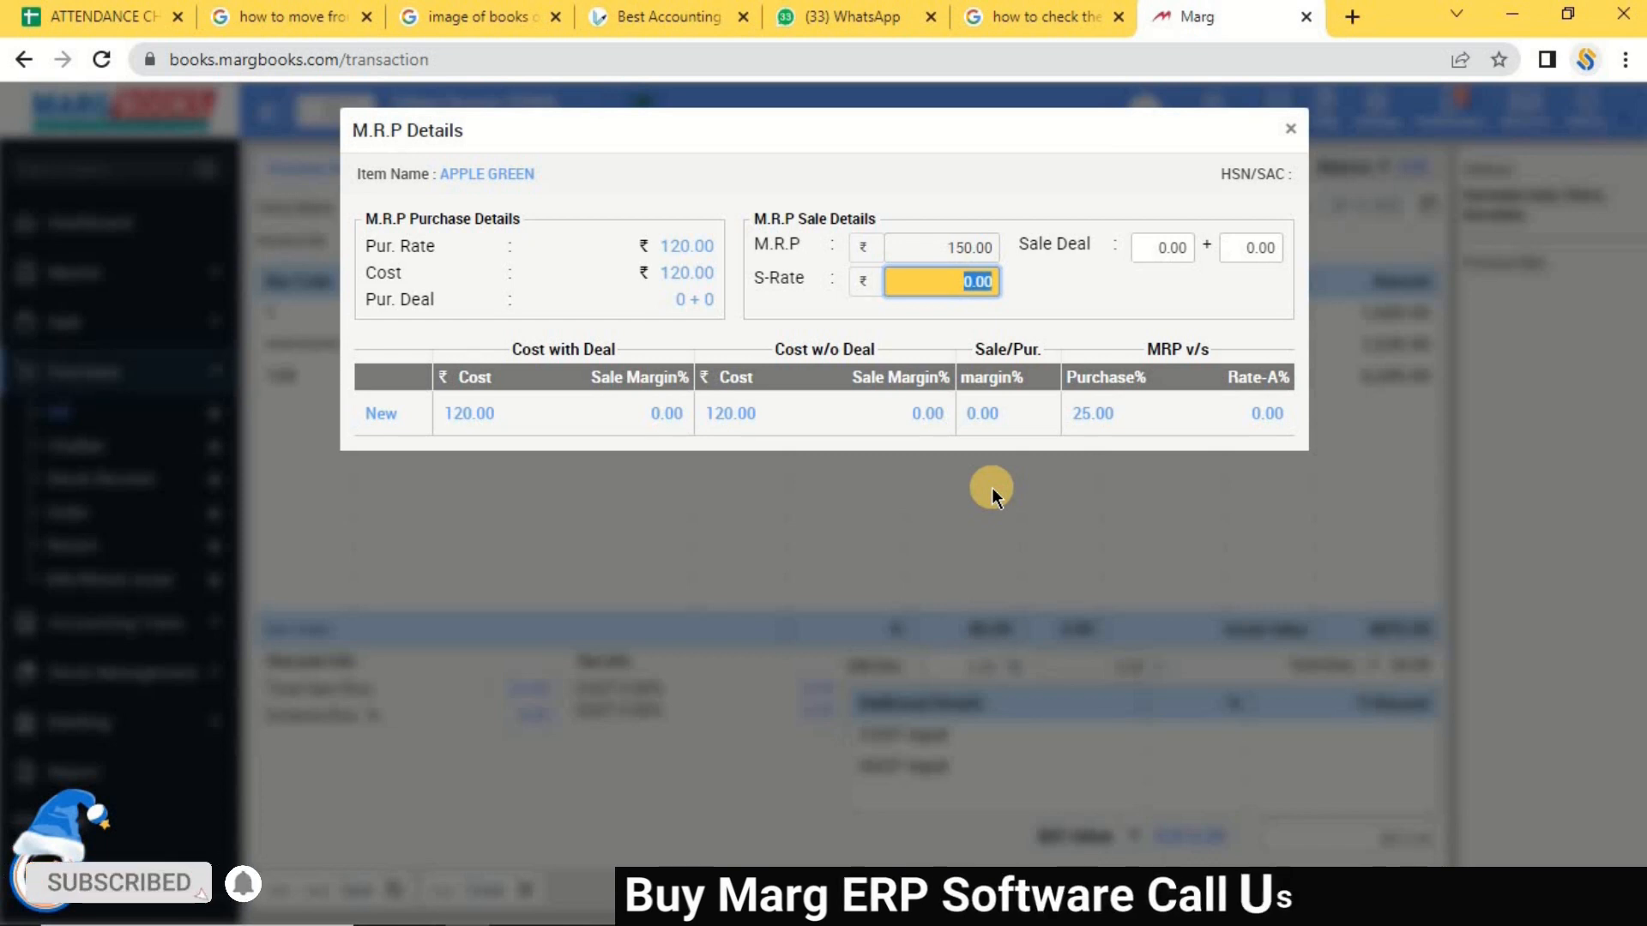
text(145)
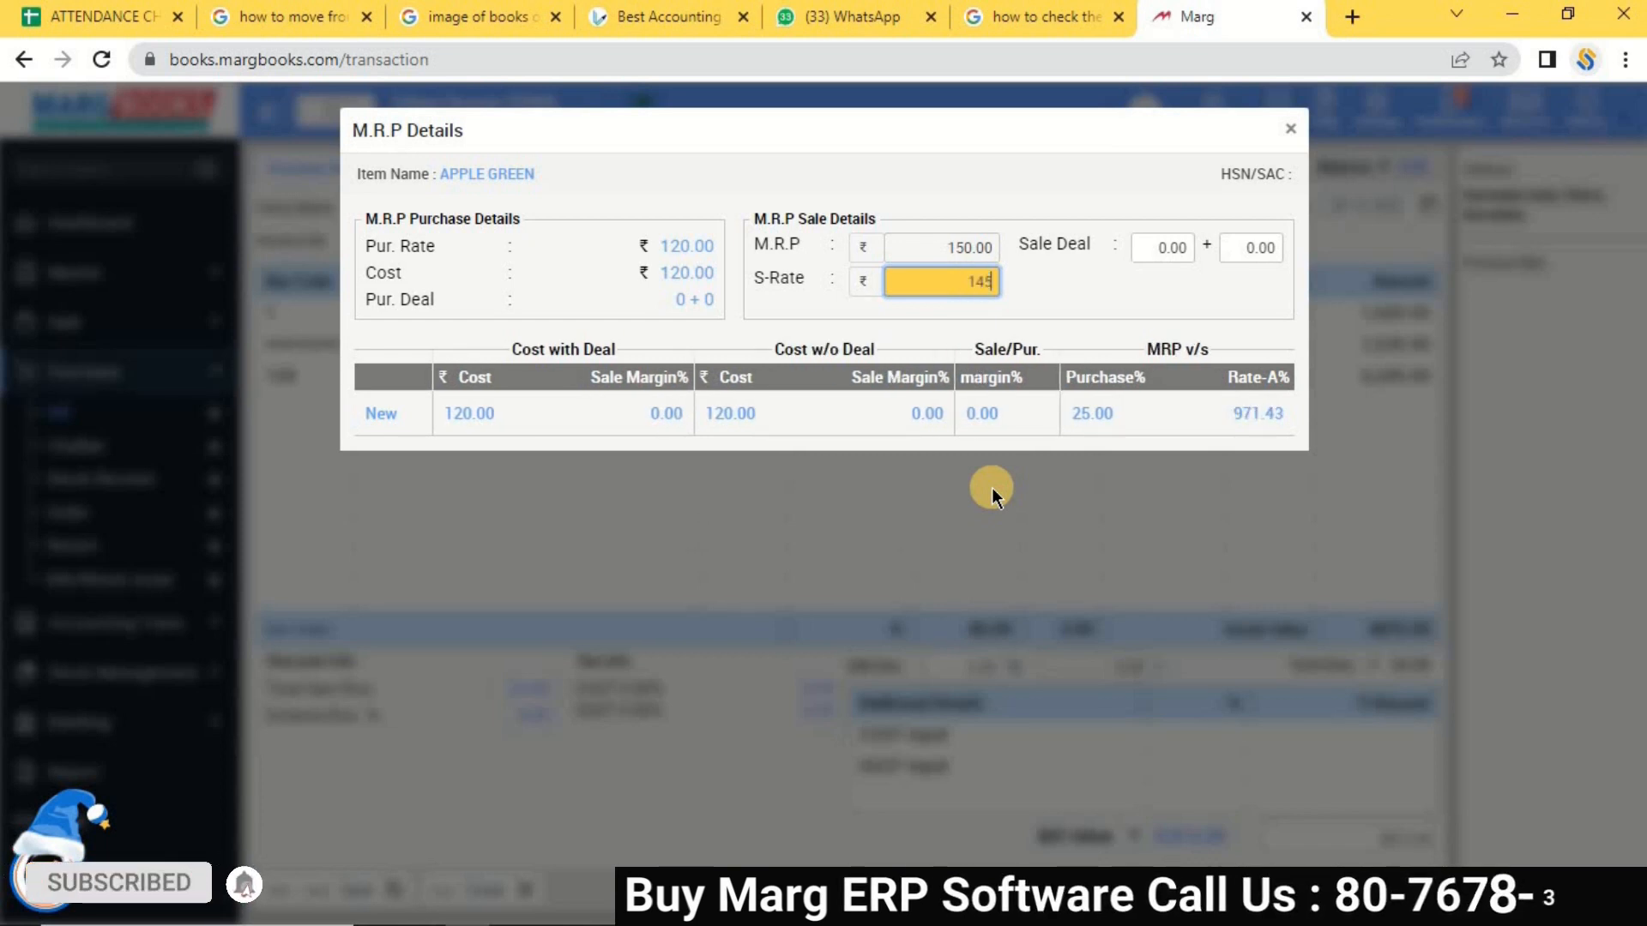
key(Return)
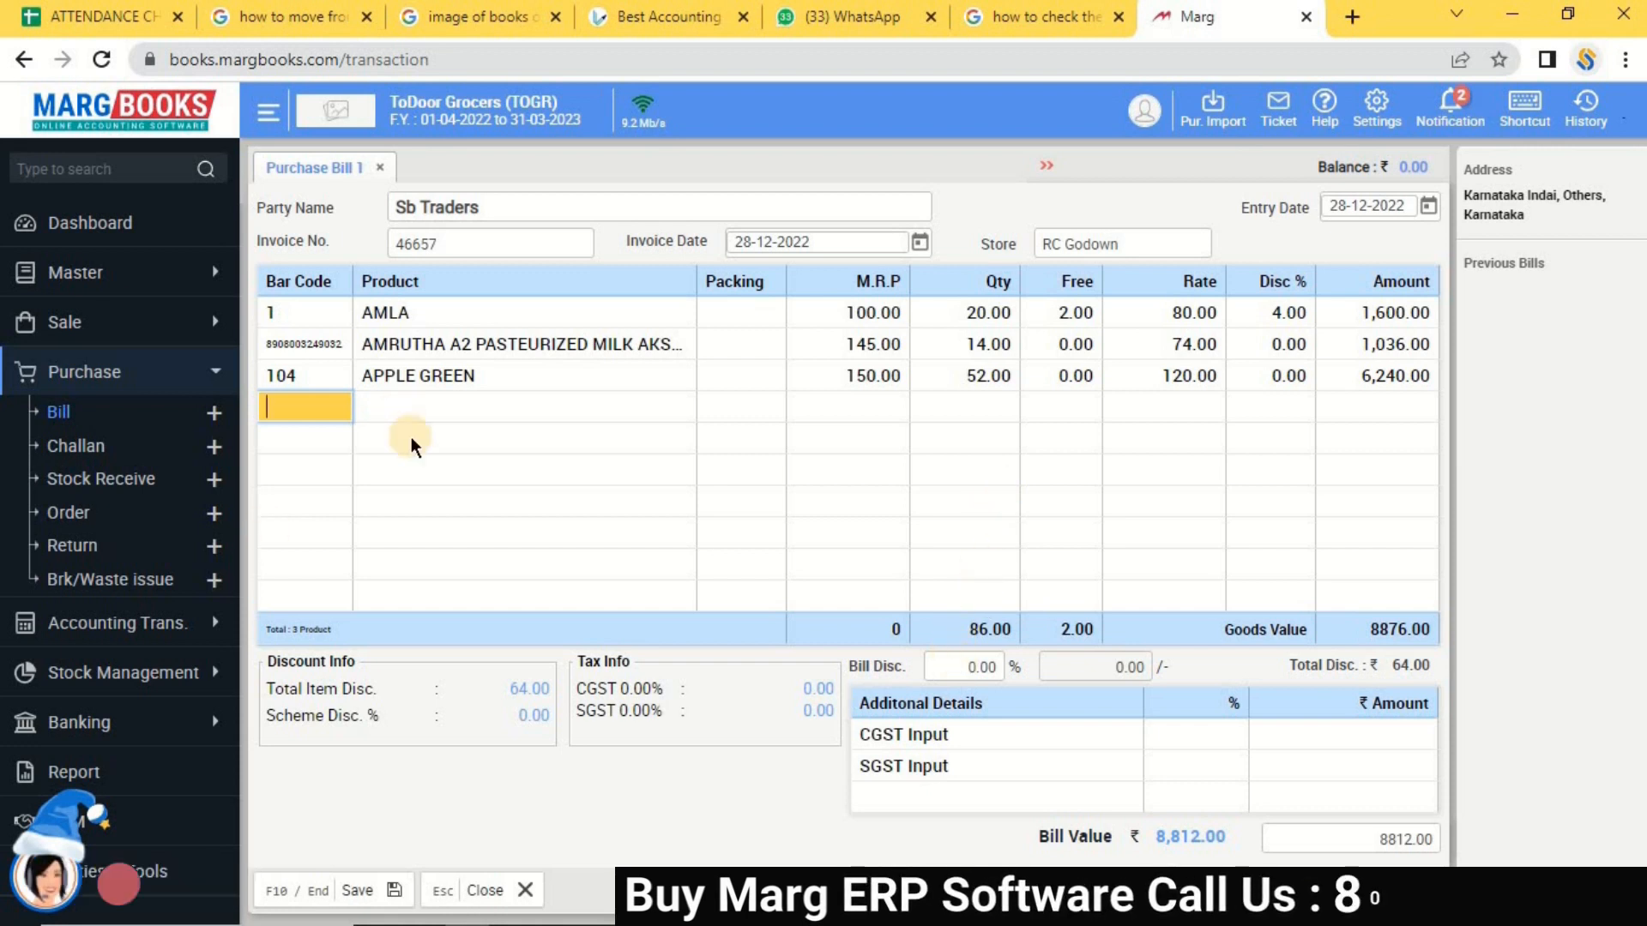
Apply a 10% bill discount of 881.20, bringing the bill value to 7,931.
click(948, 668)
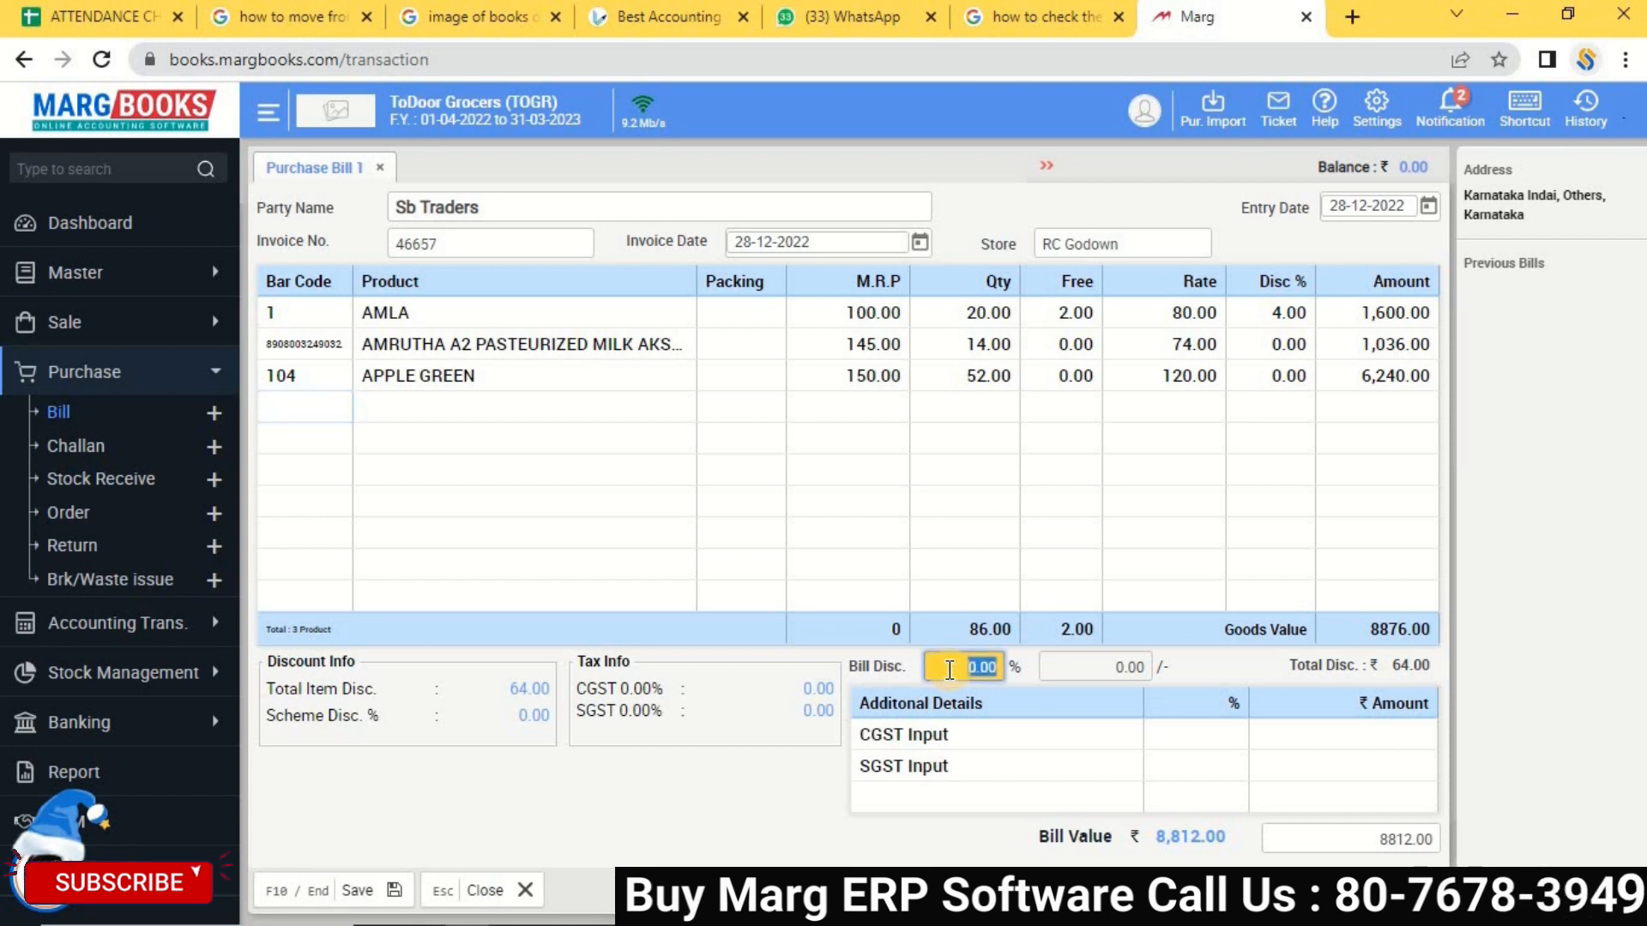
click(1115, 671)
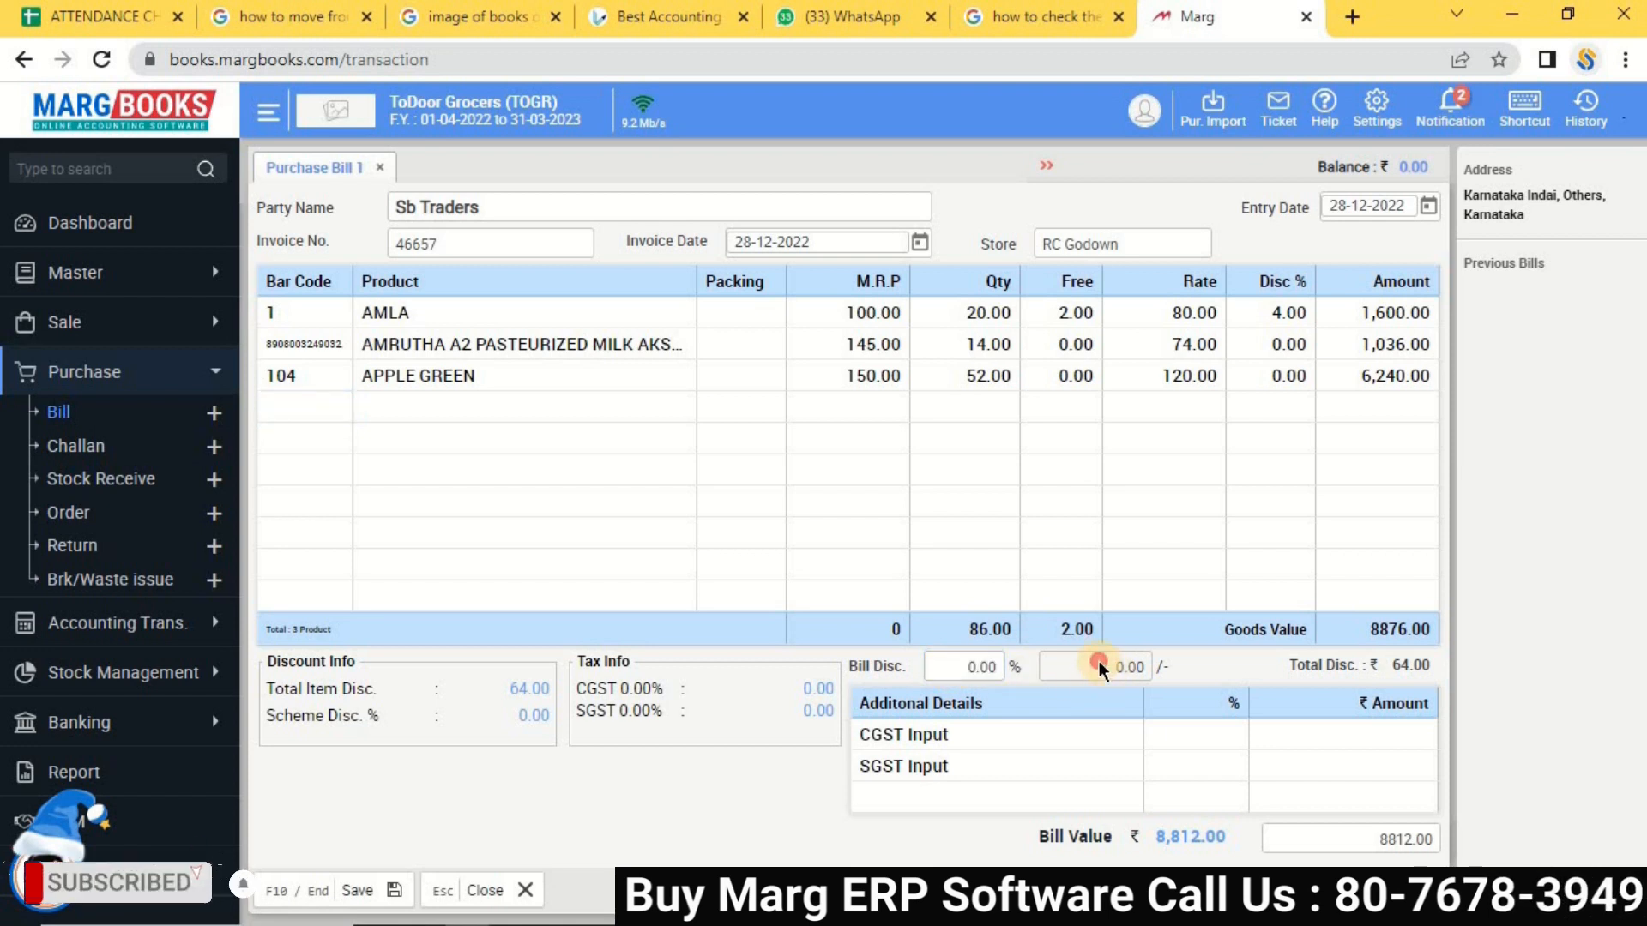
click(941, 664)
text(1)
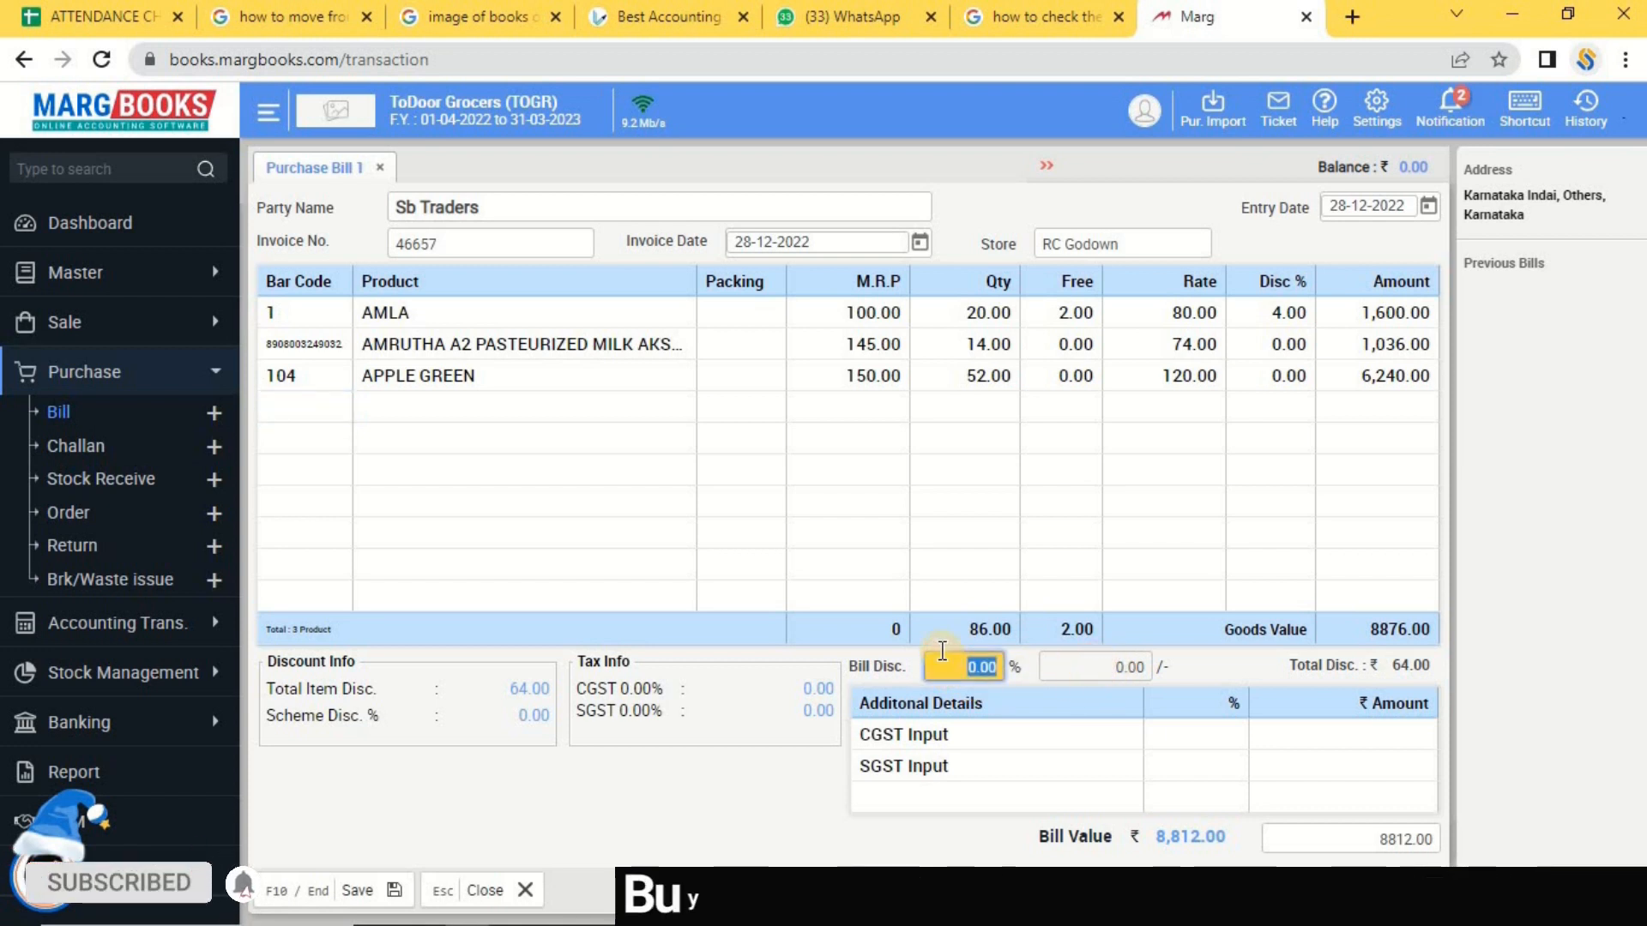
text(0)
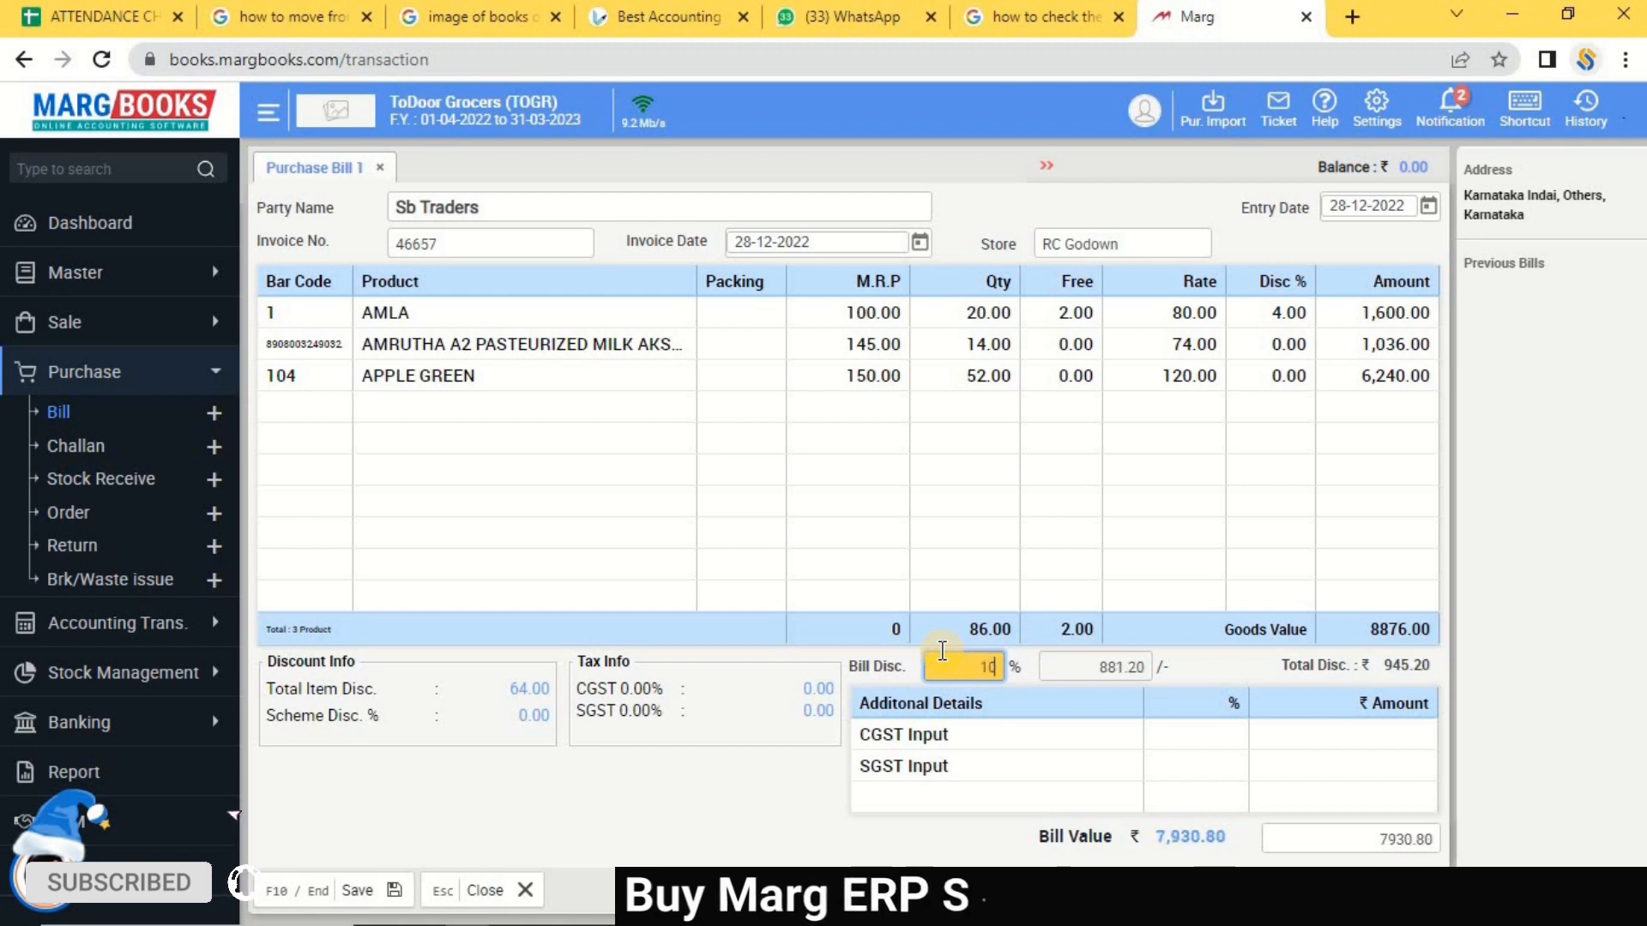
key(Return)
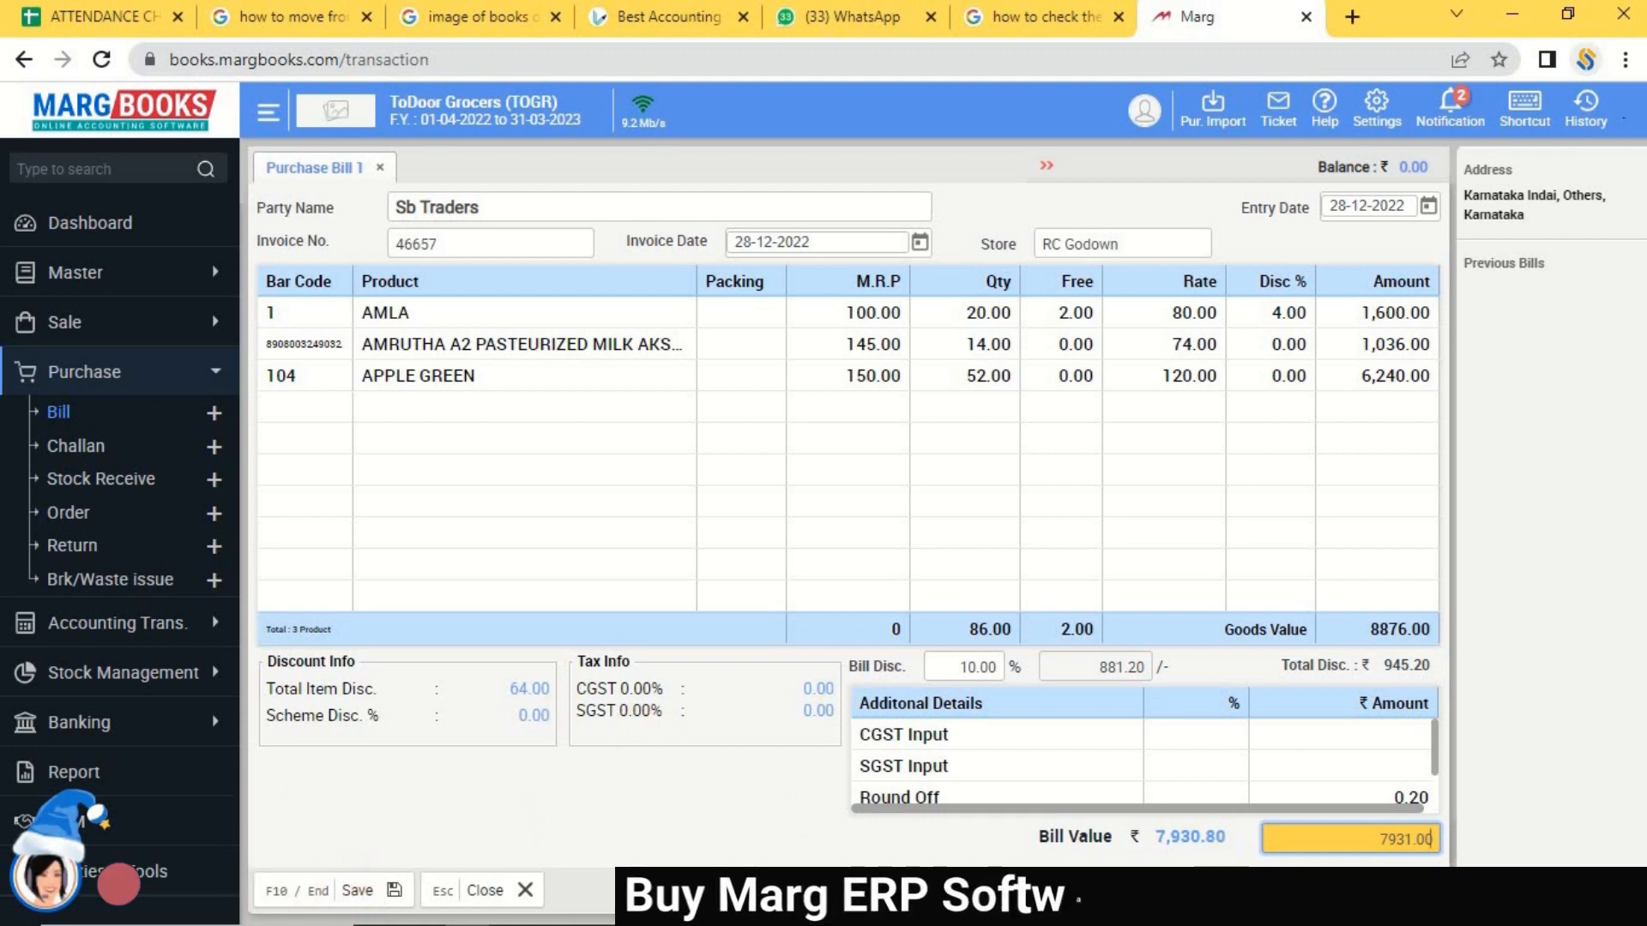
click(368, 897)
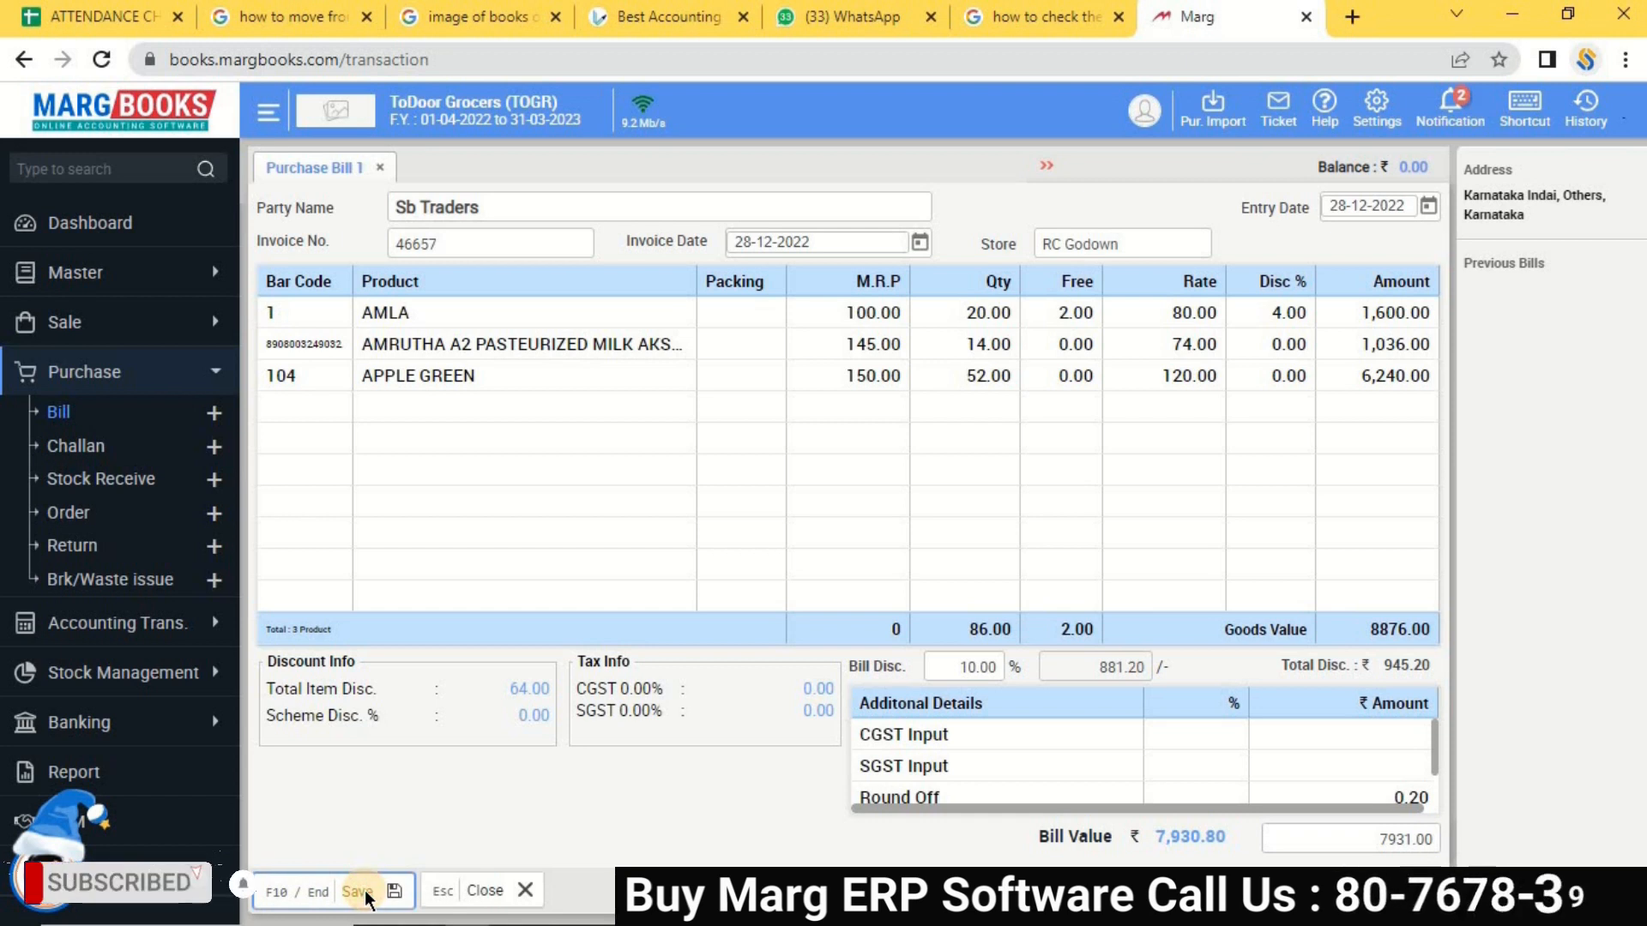
Save the purchase bill, skipping barcode printing, so Sb Traders shows 7,931.00 Cr.
click(336, 892)
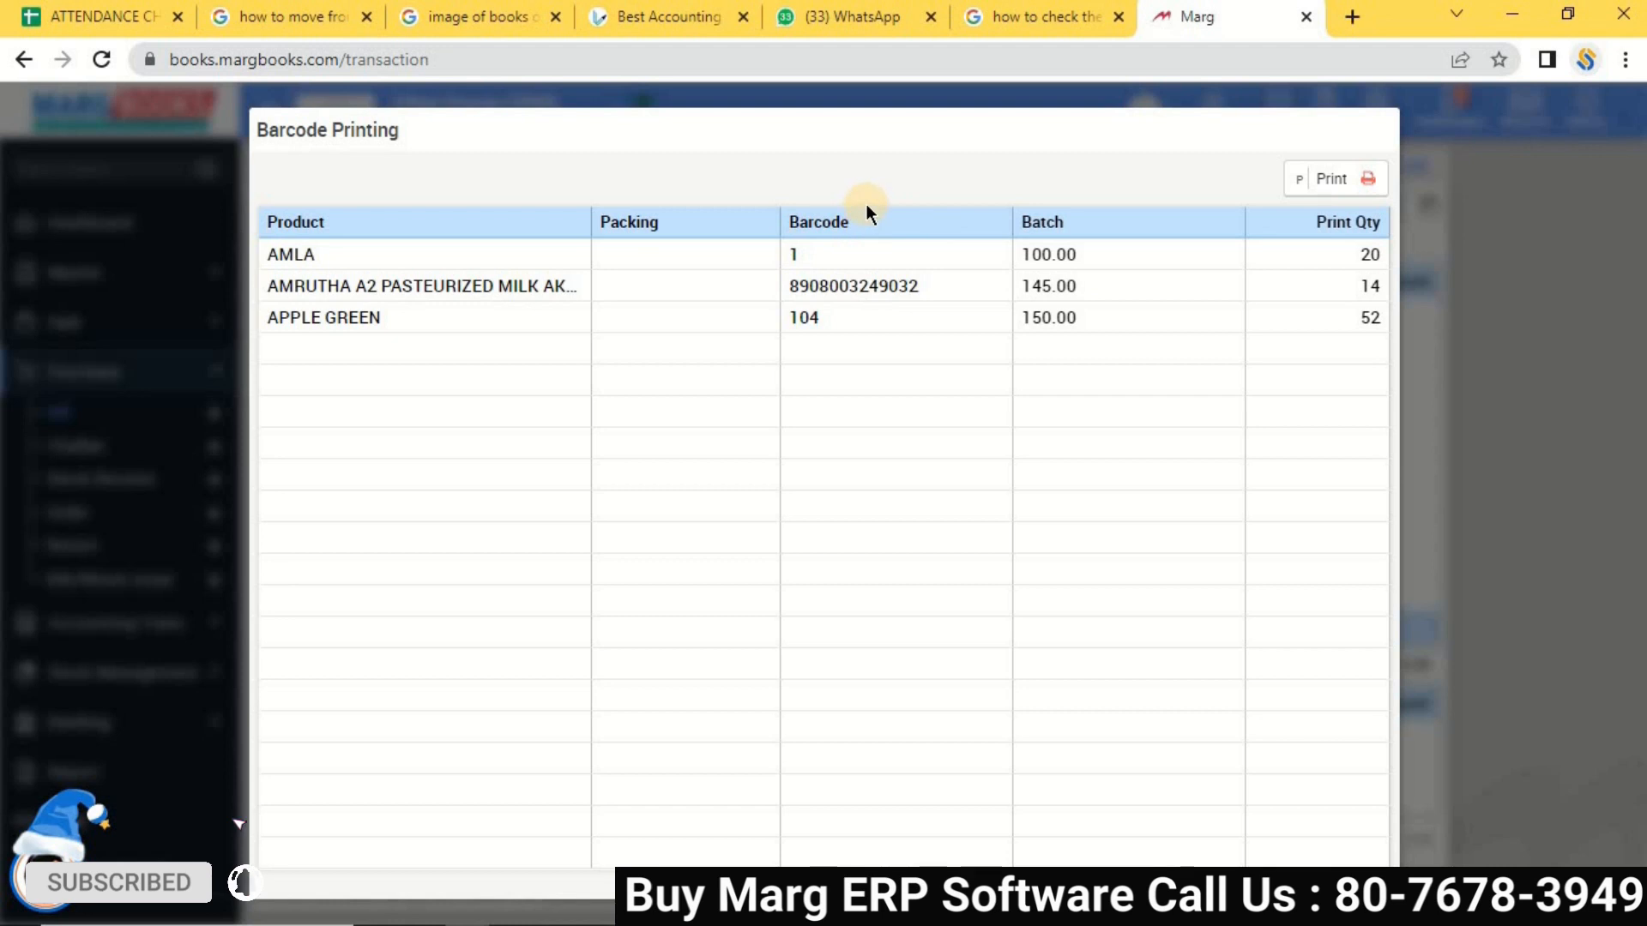
key(Escape)
click(801, 271)
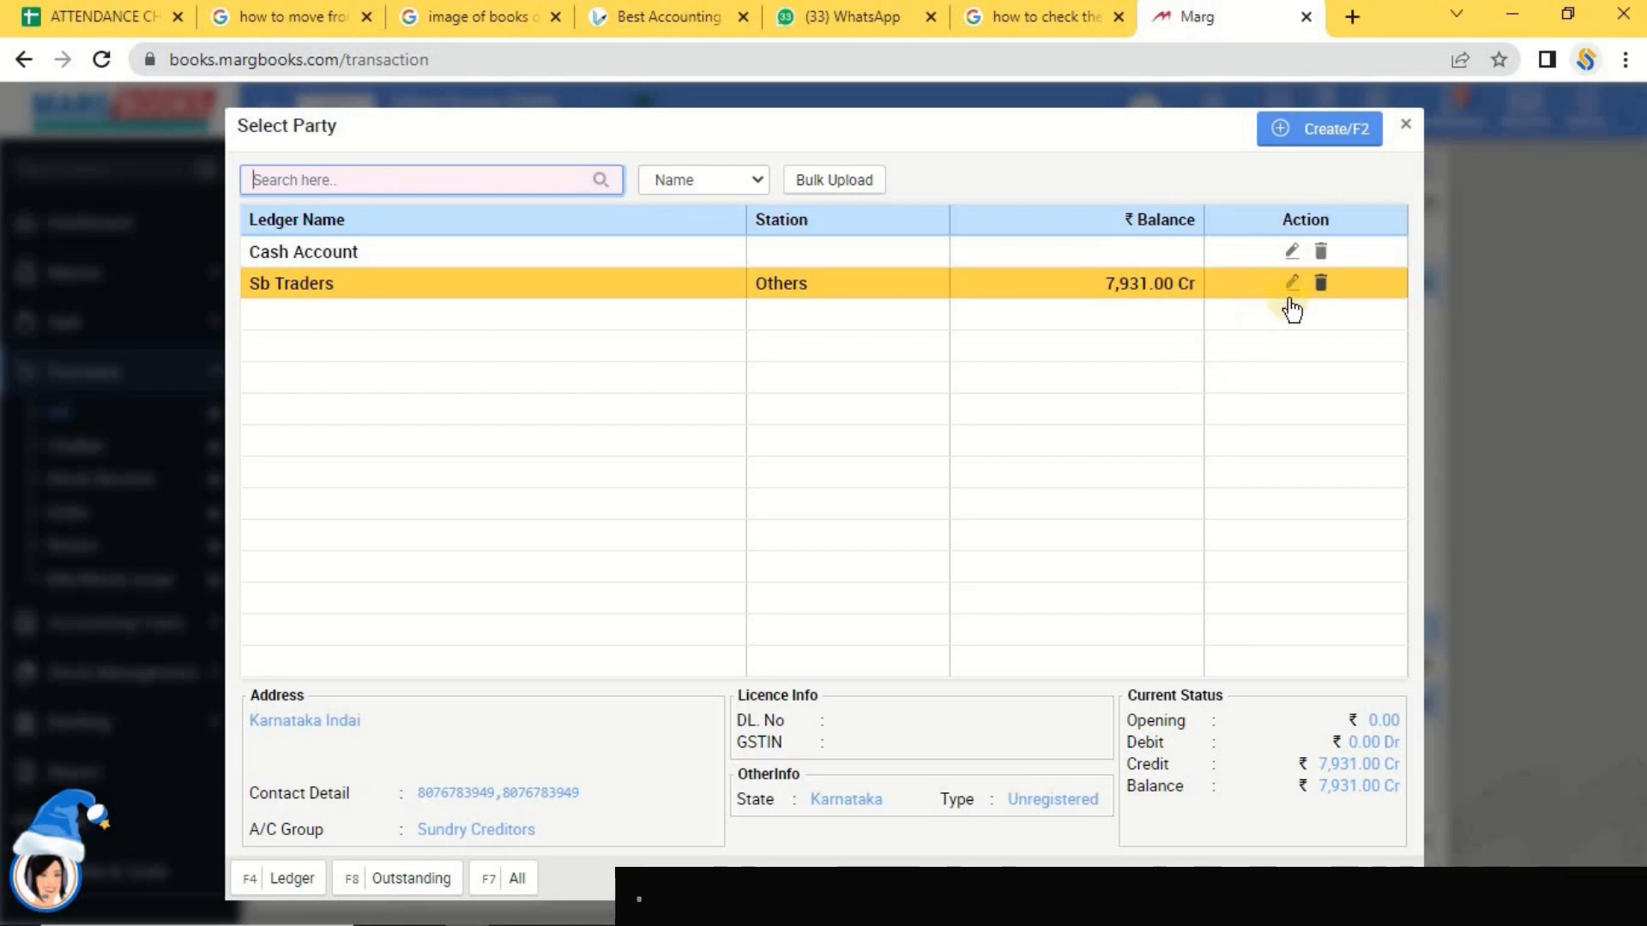
Filter the purchase bill list to This Month and open bill 46657 for editing.
click(1404, 125)
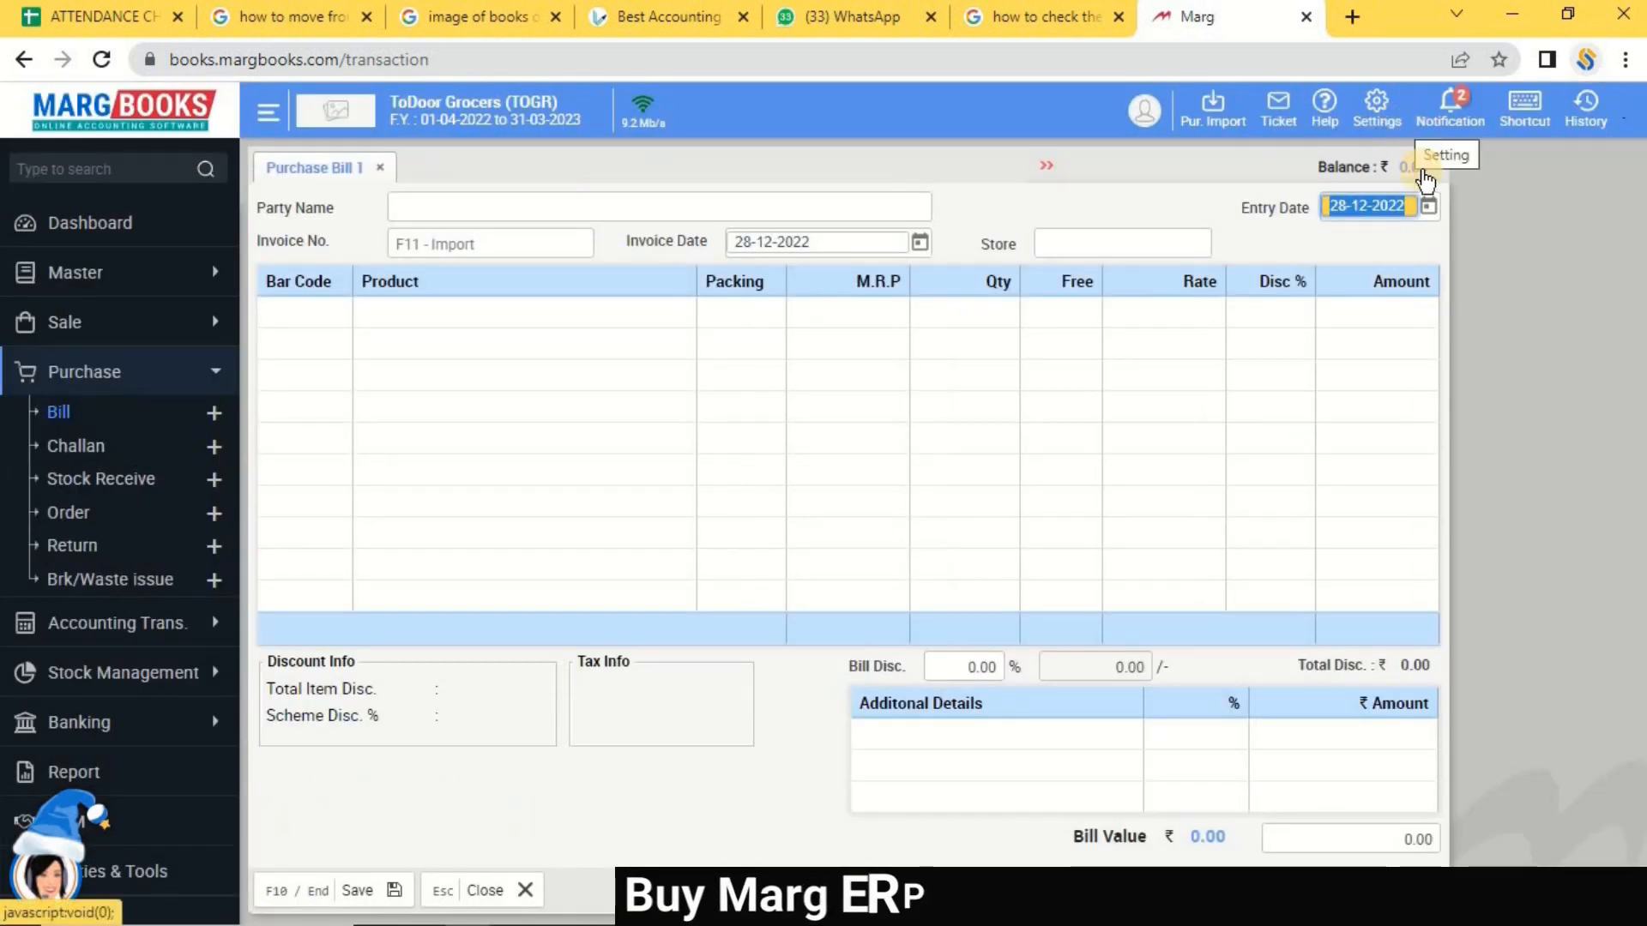
key(Escape)
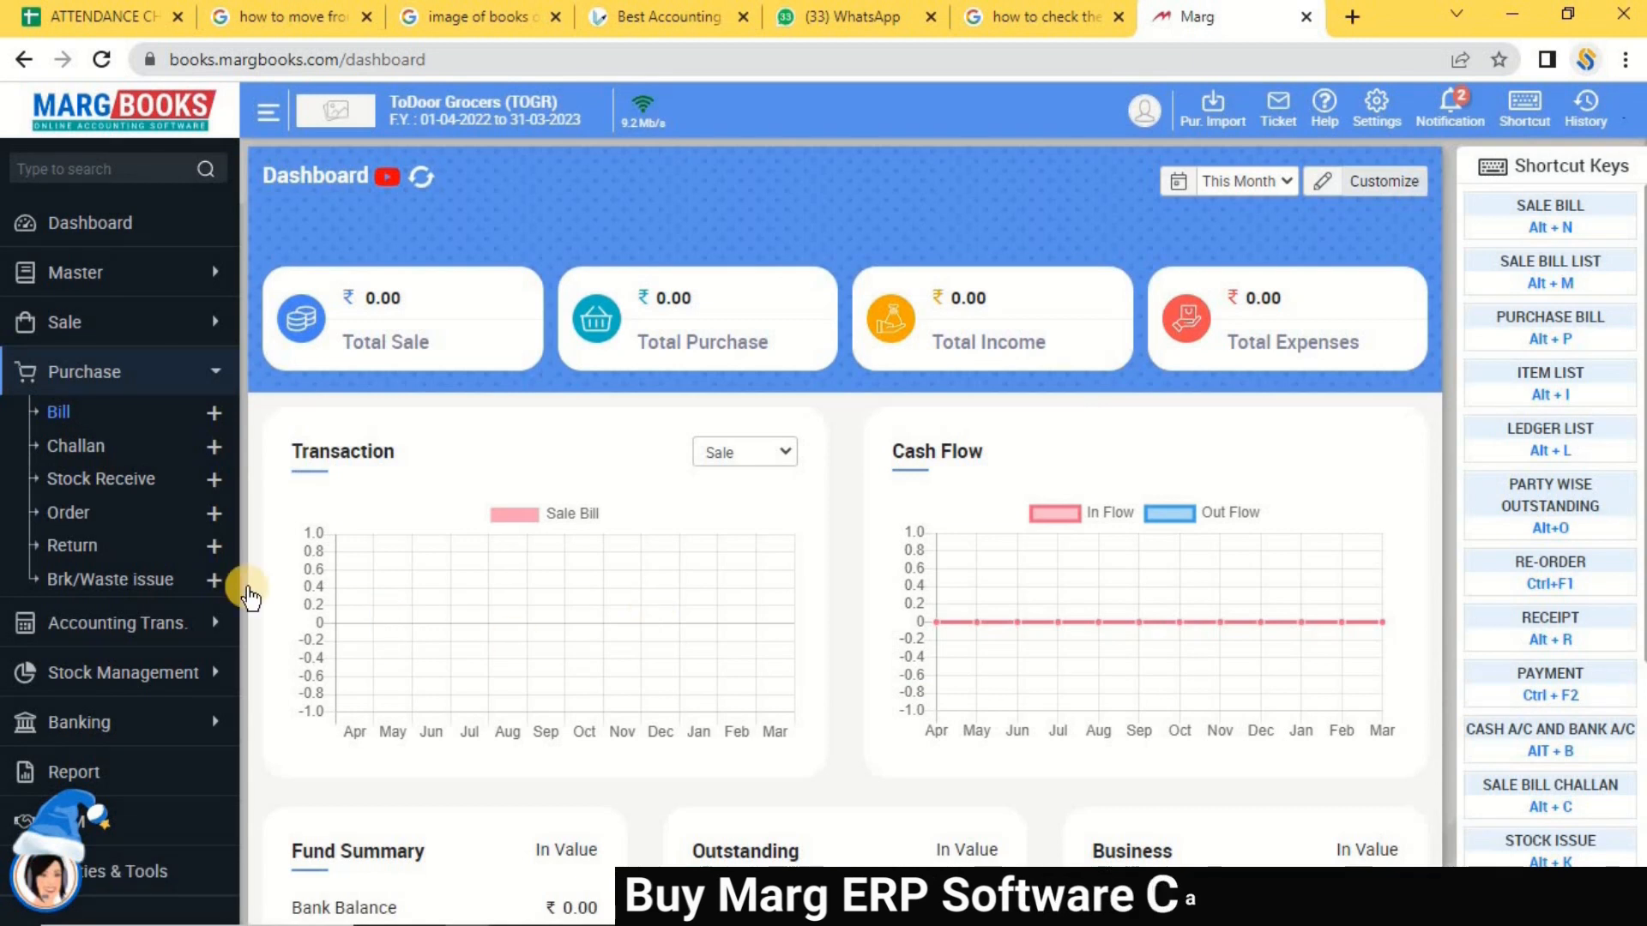
click(58, 415)
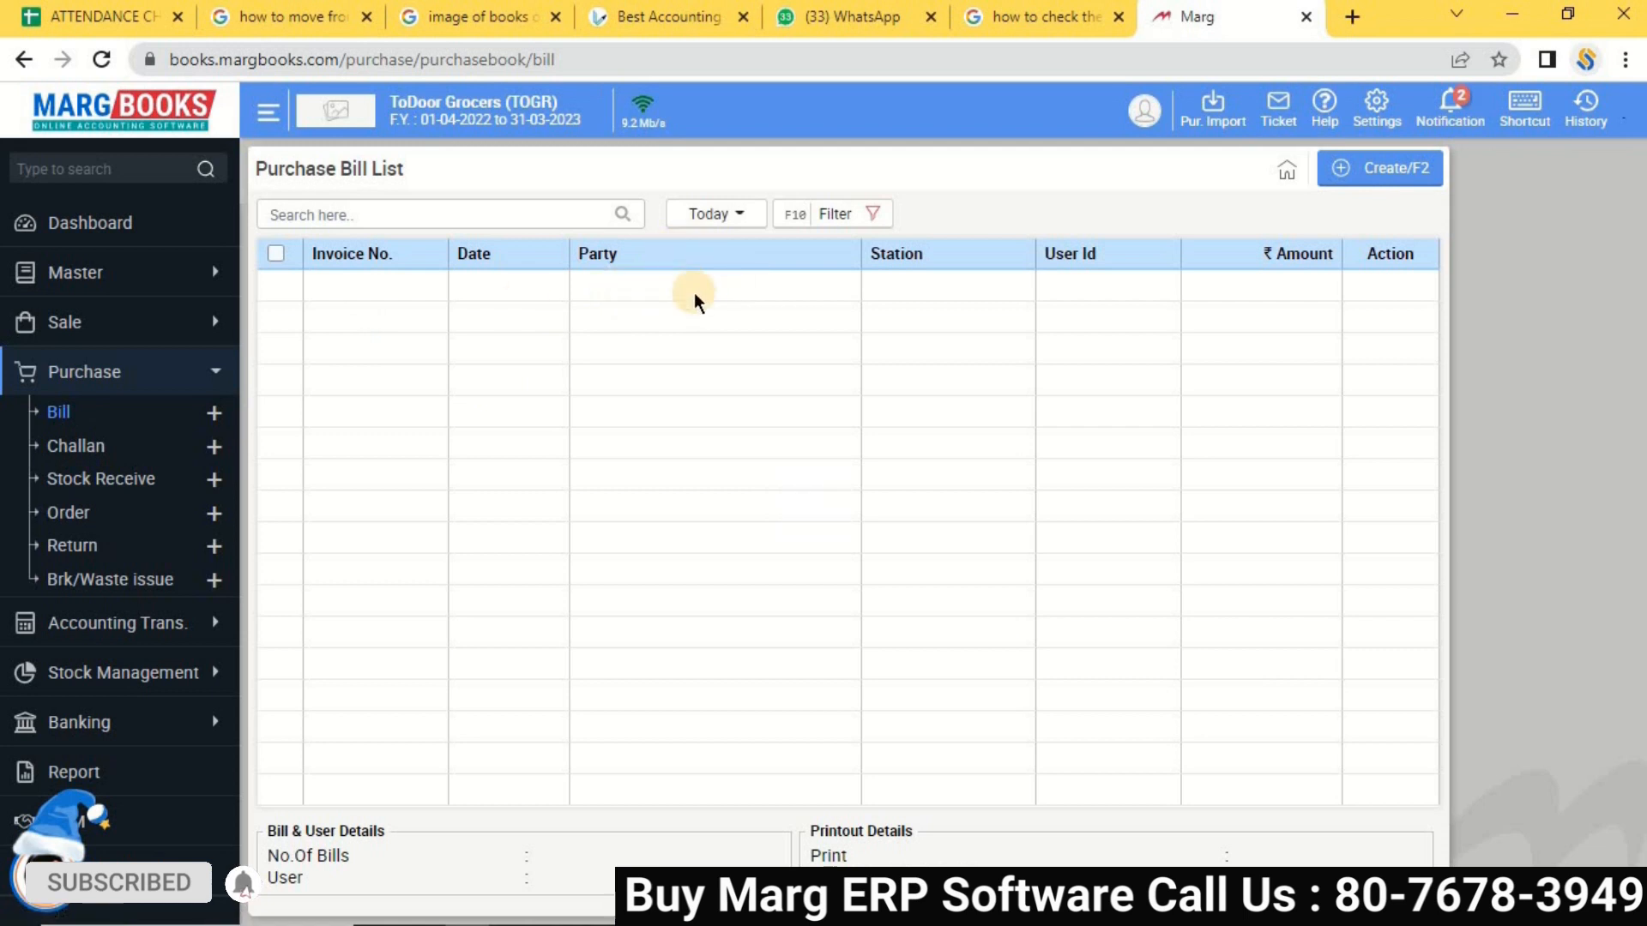
click(734, 222)
click(770, 348)
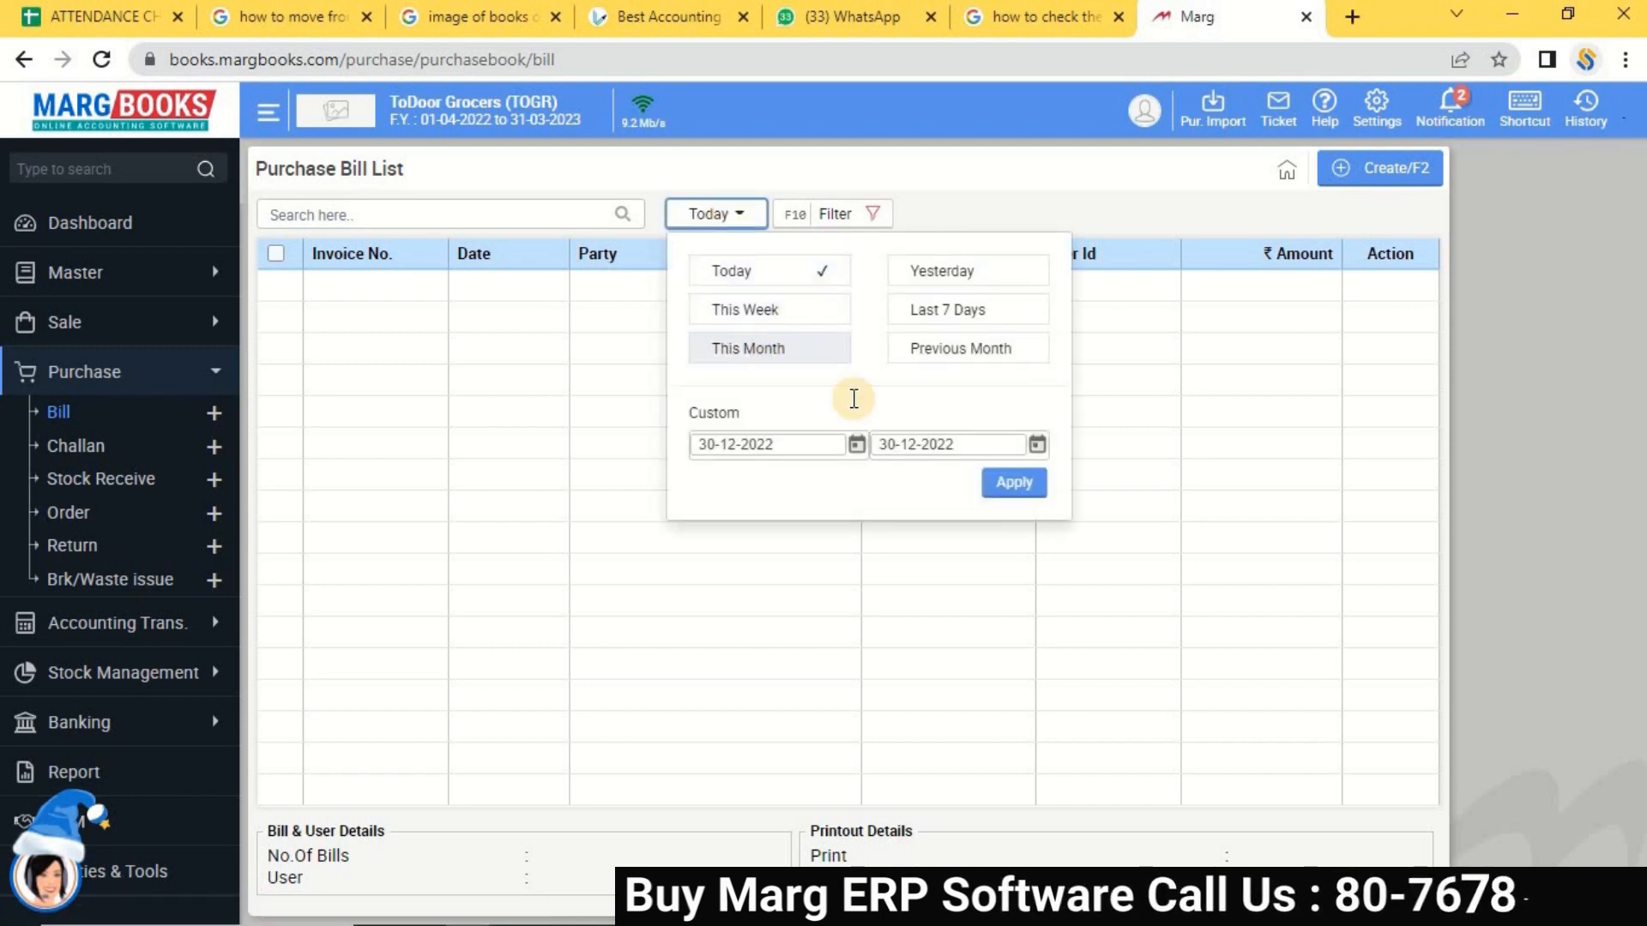
click(986, 486)
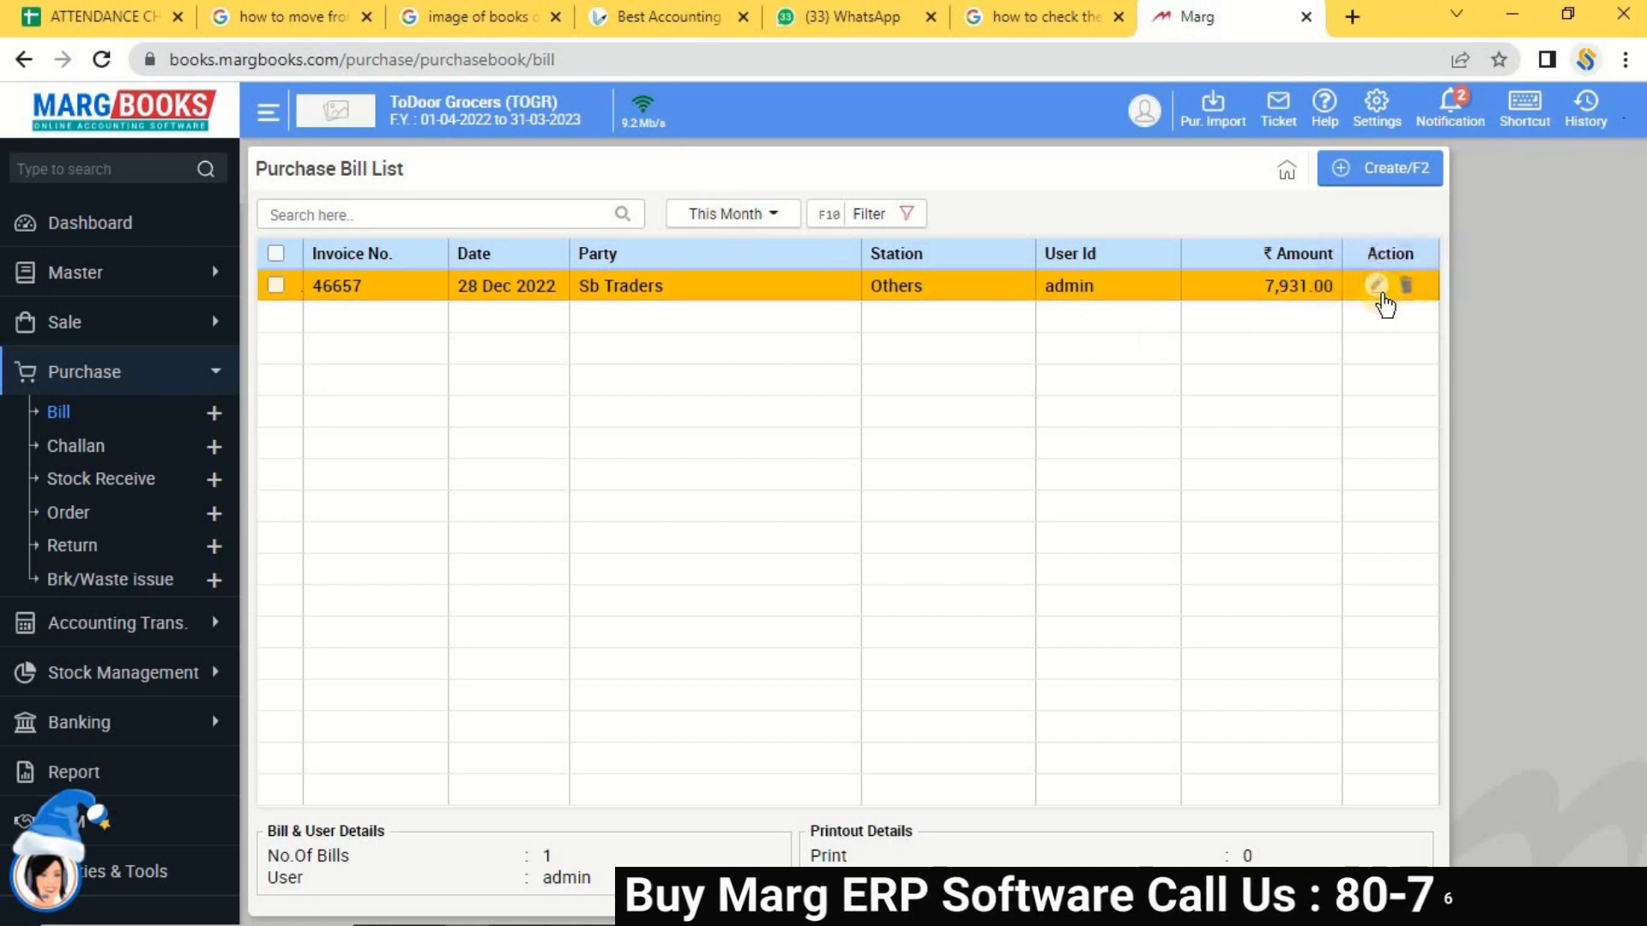
click(1379, 289)
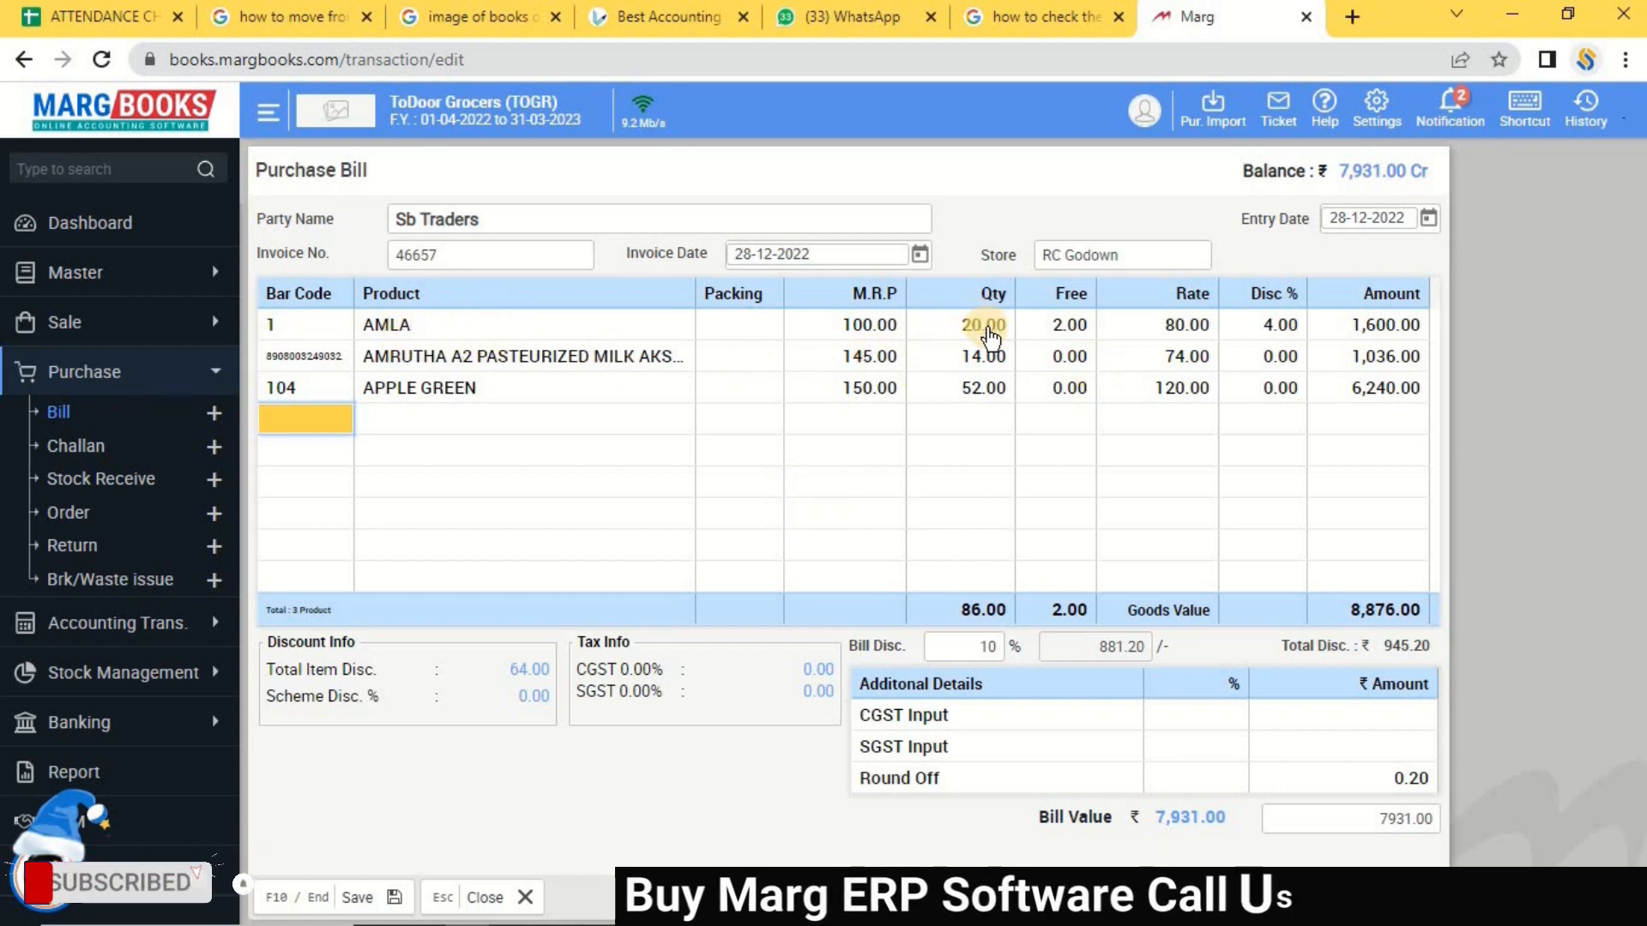
Change AMLA's quantity to 50, keeping its rate, so the bill value becomes 10,004.40.
click(959, 328)
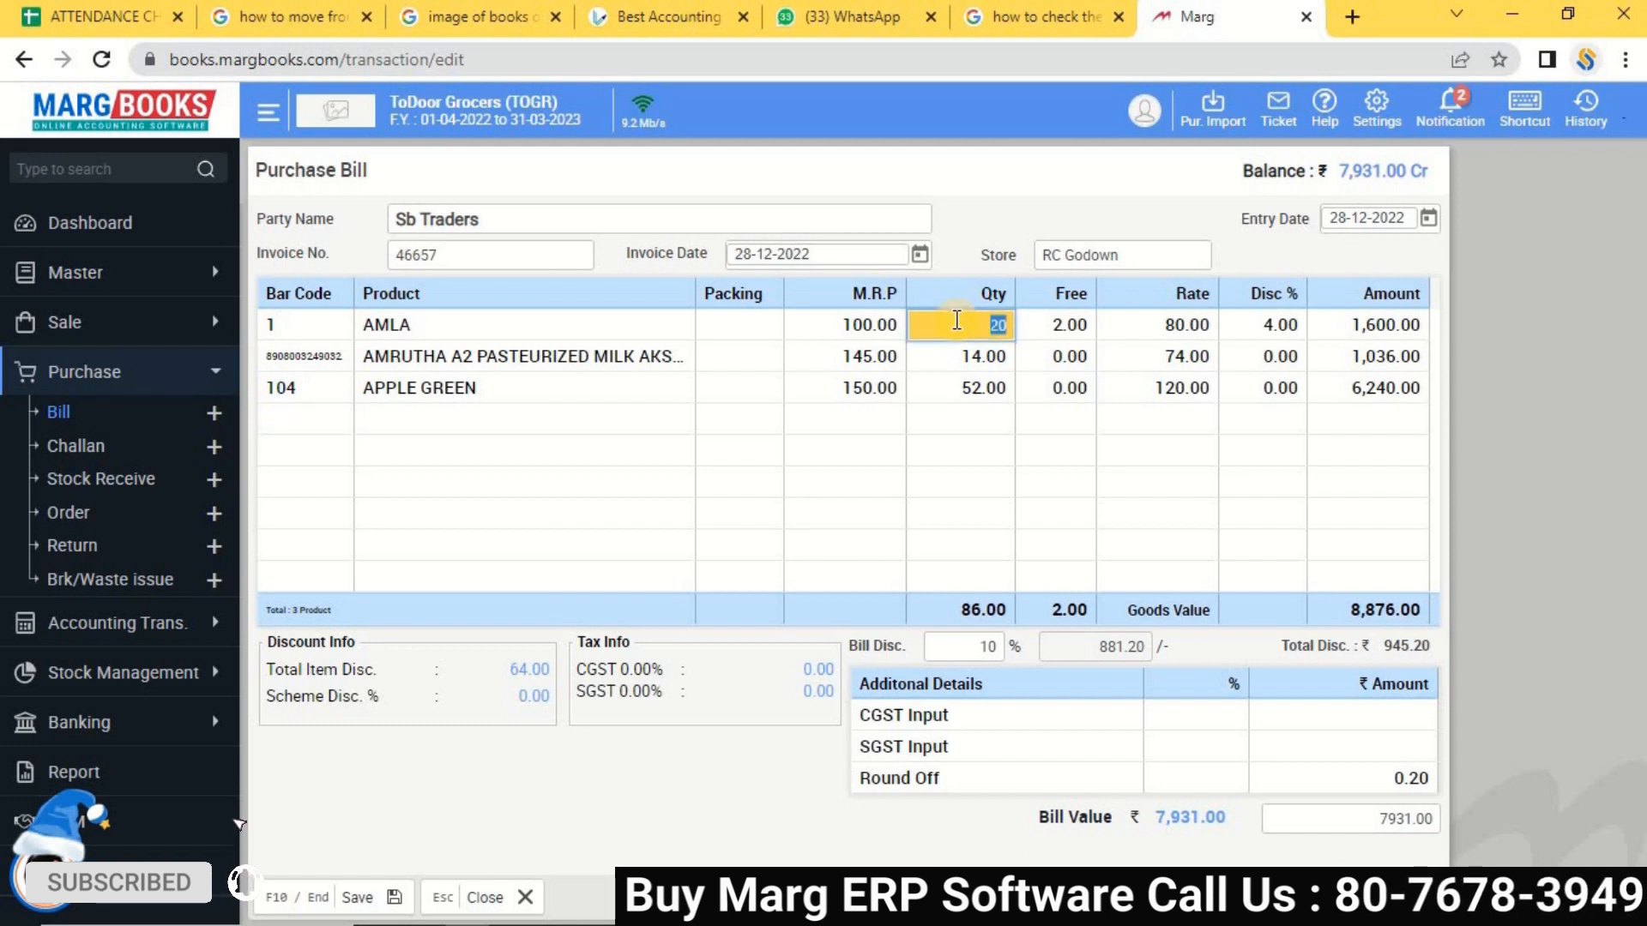
key(Return)
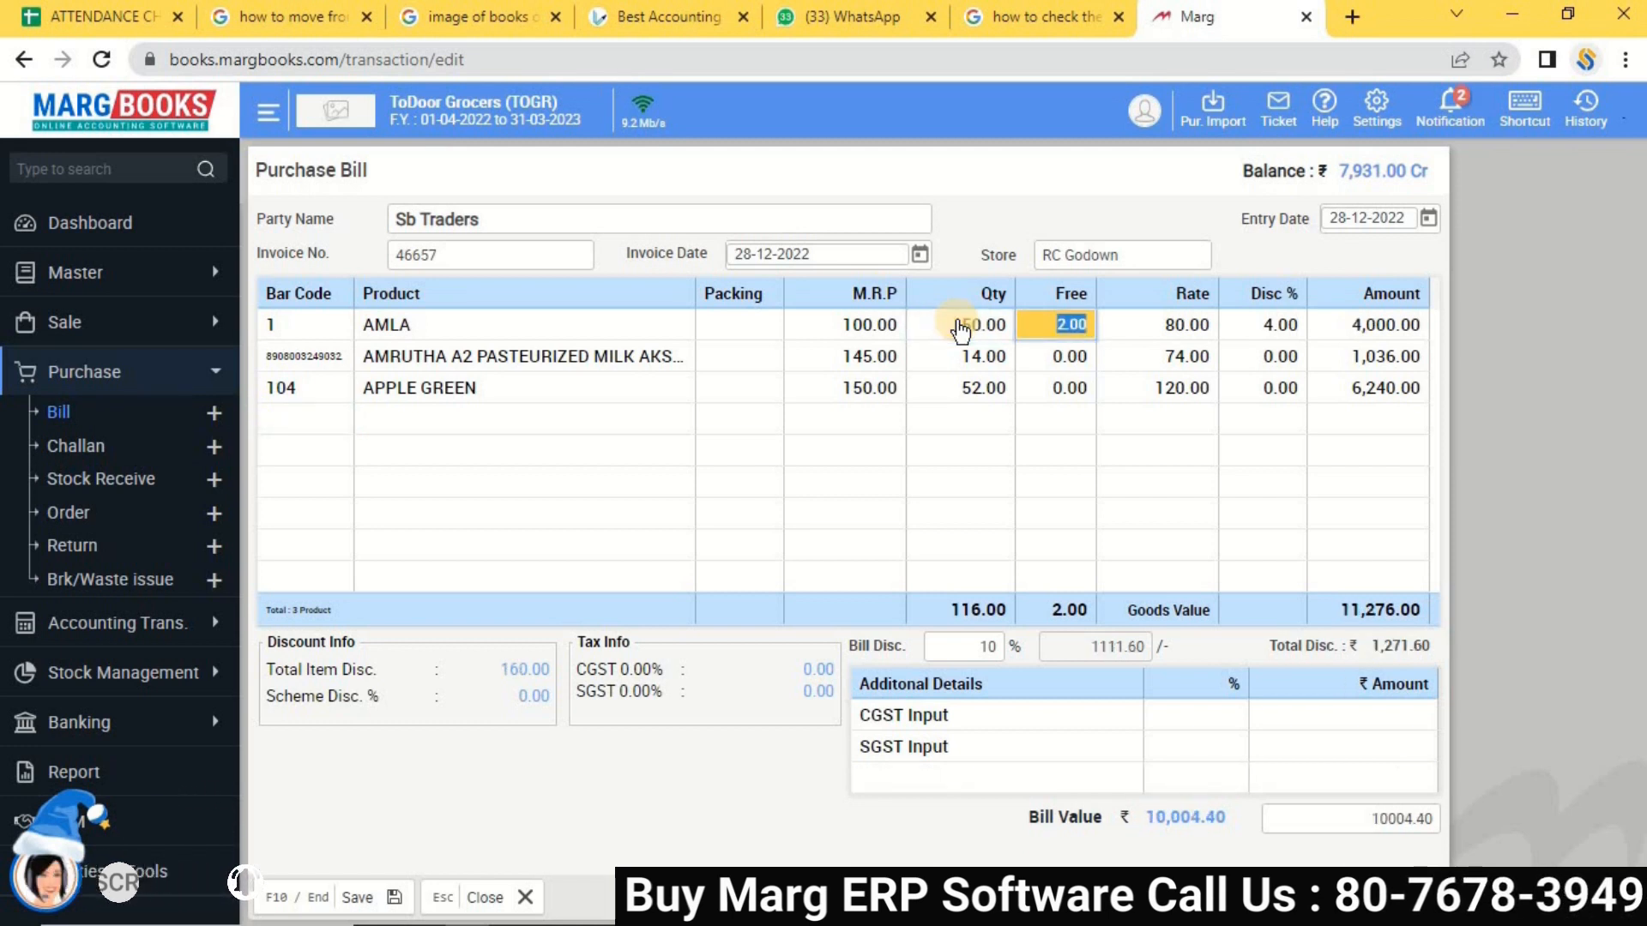
key(Return)
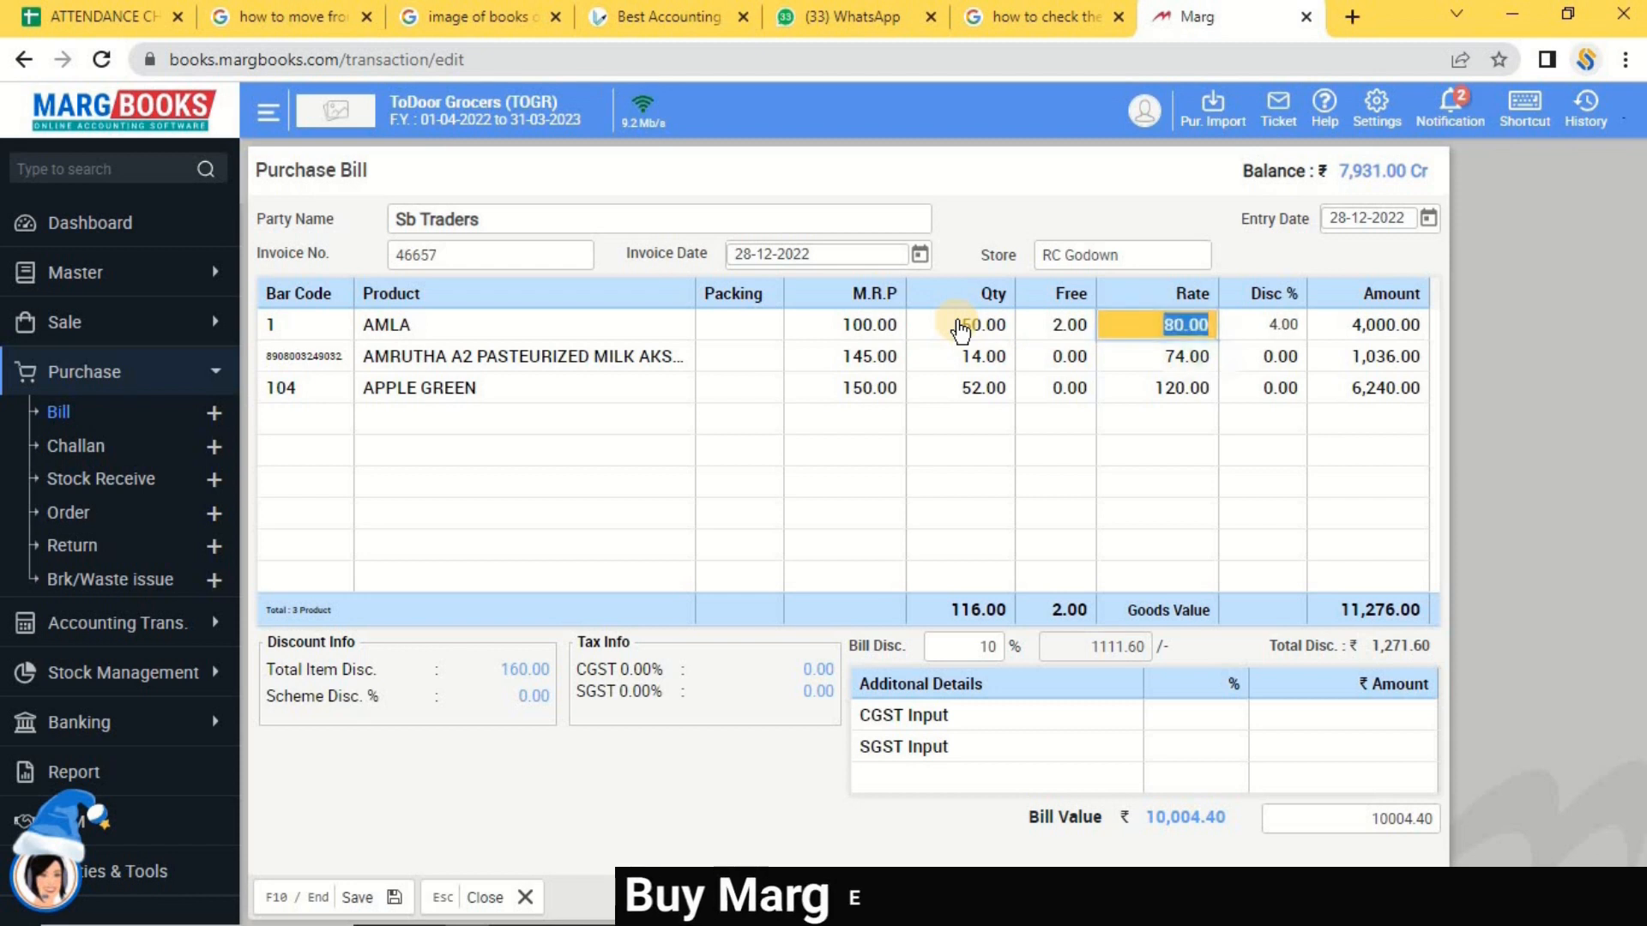
key(Return)
key(Return)
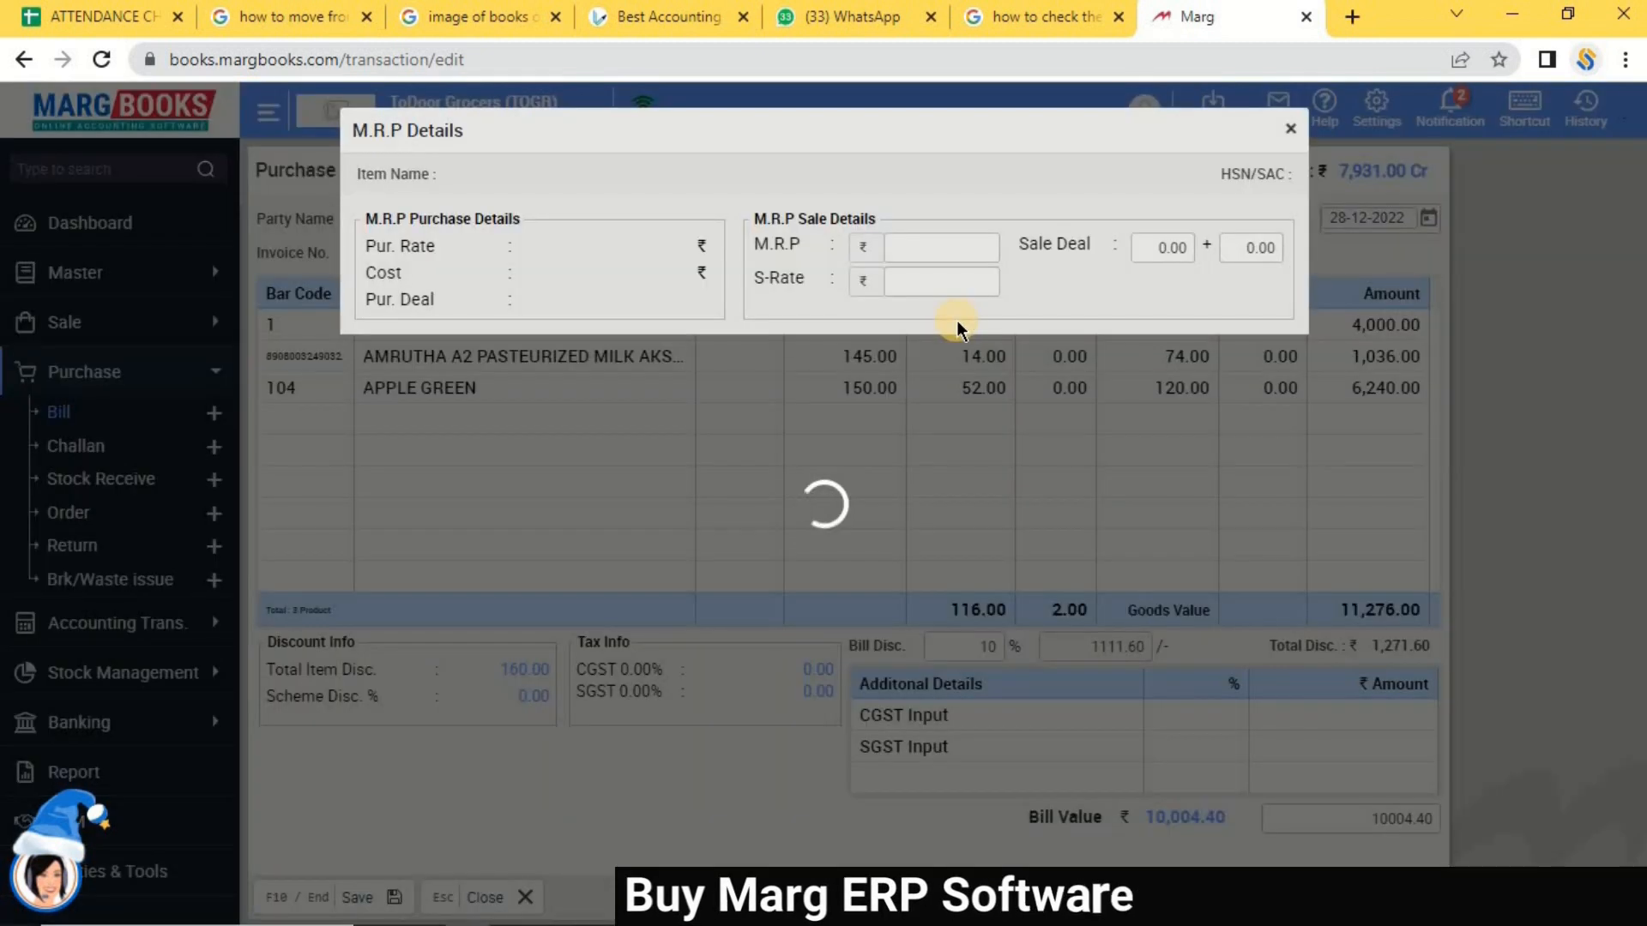
key(Return)
key(Return)
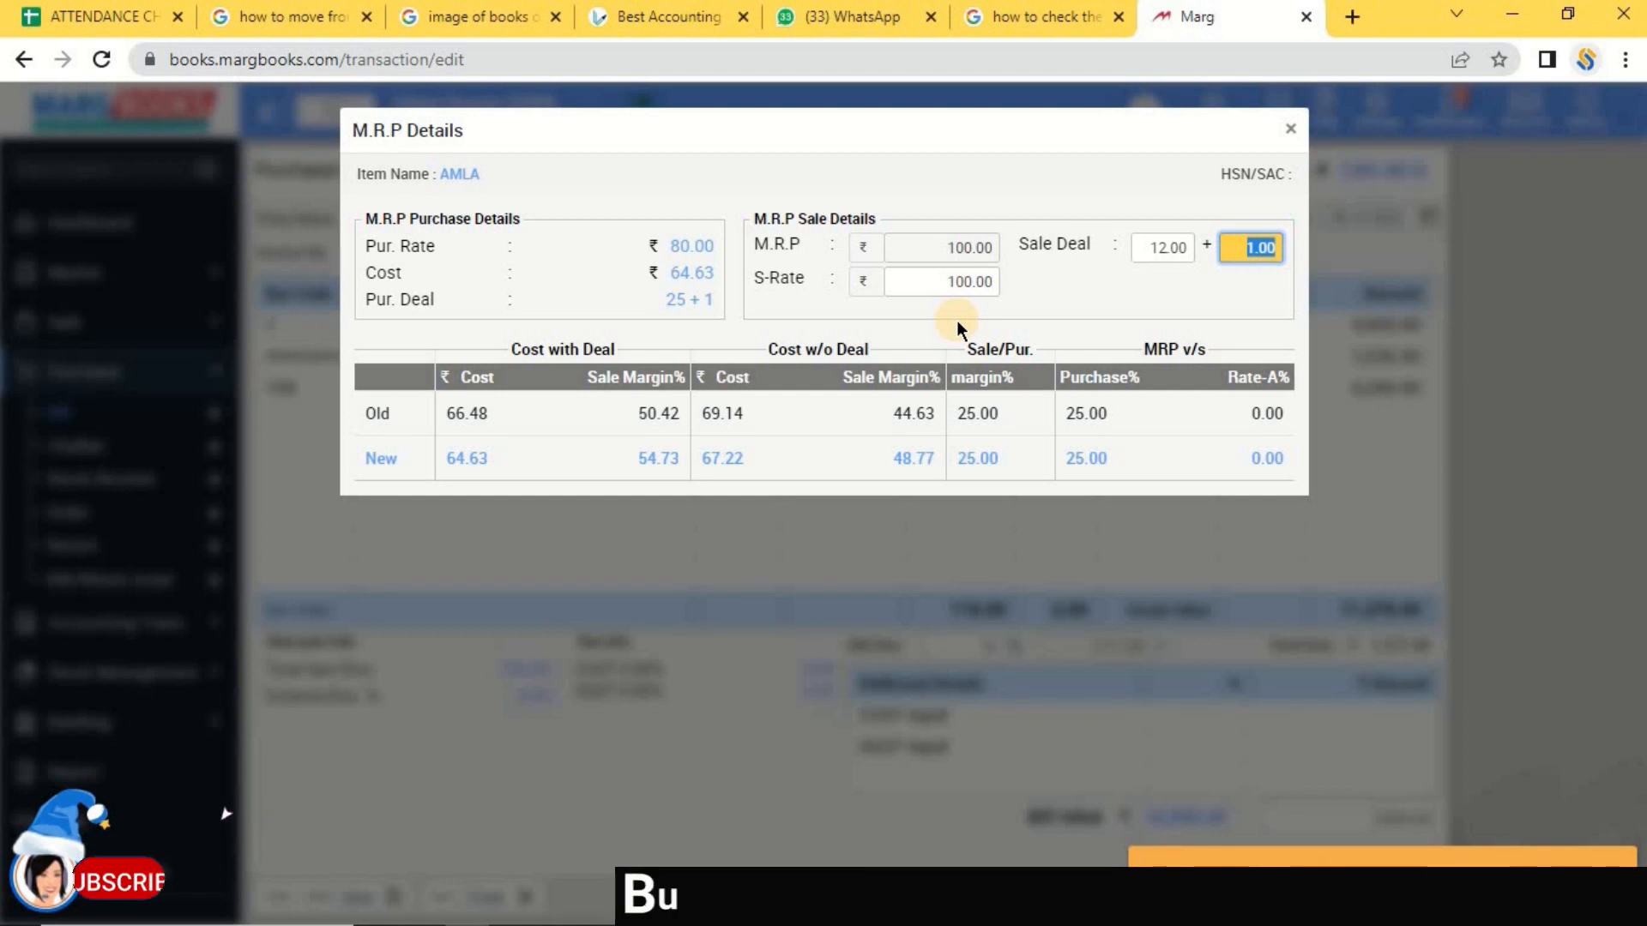
key(Left)
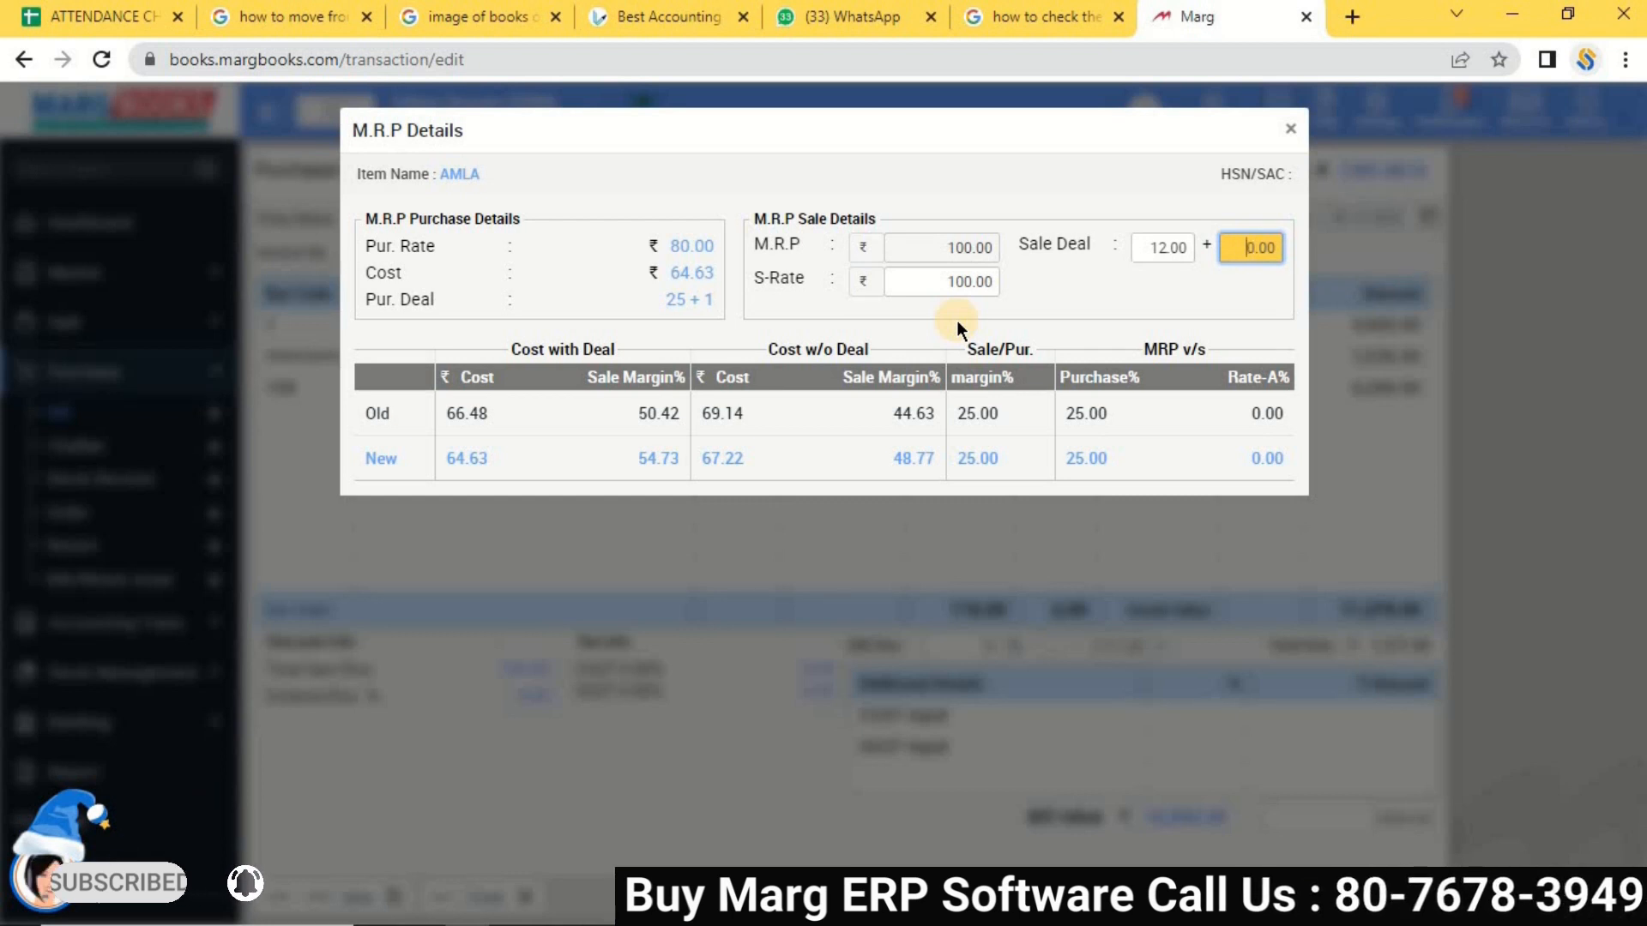
click(1174, 233)
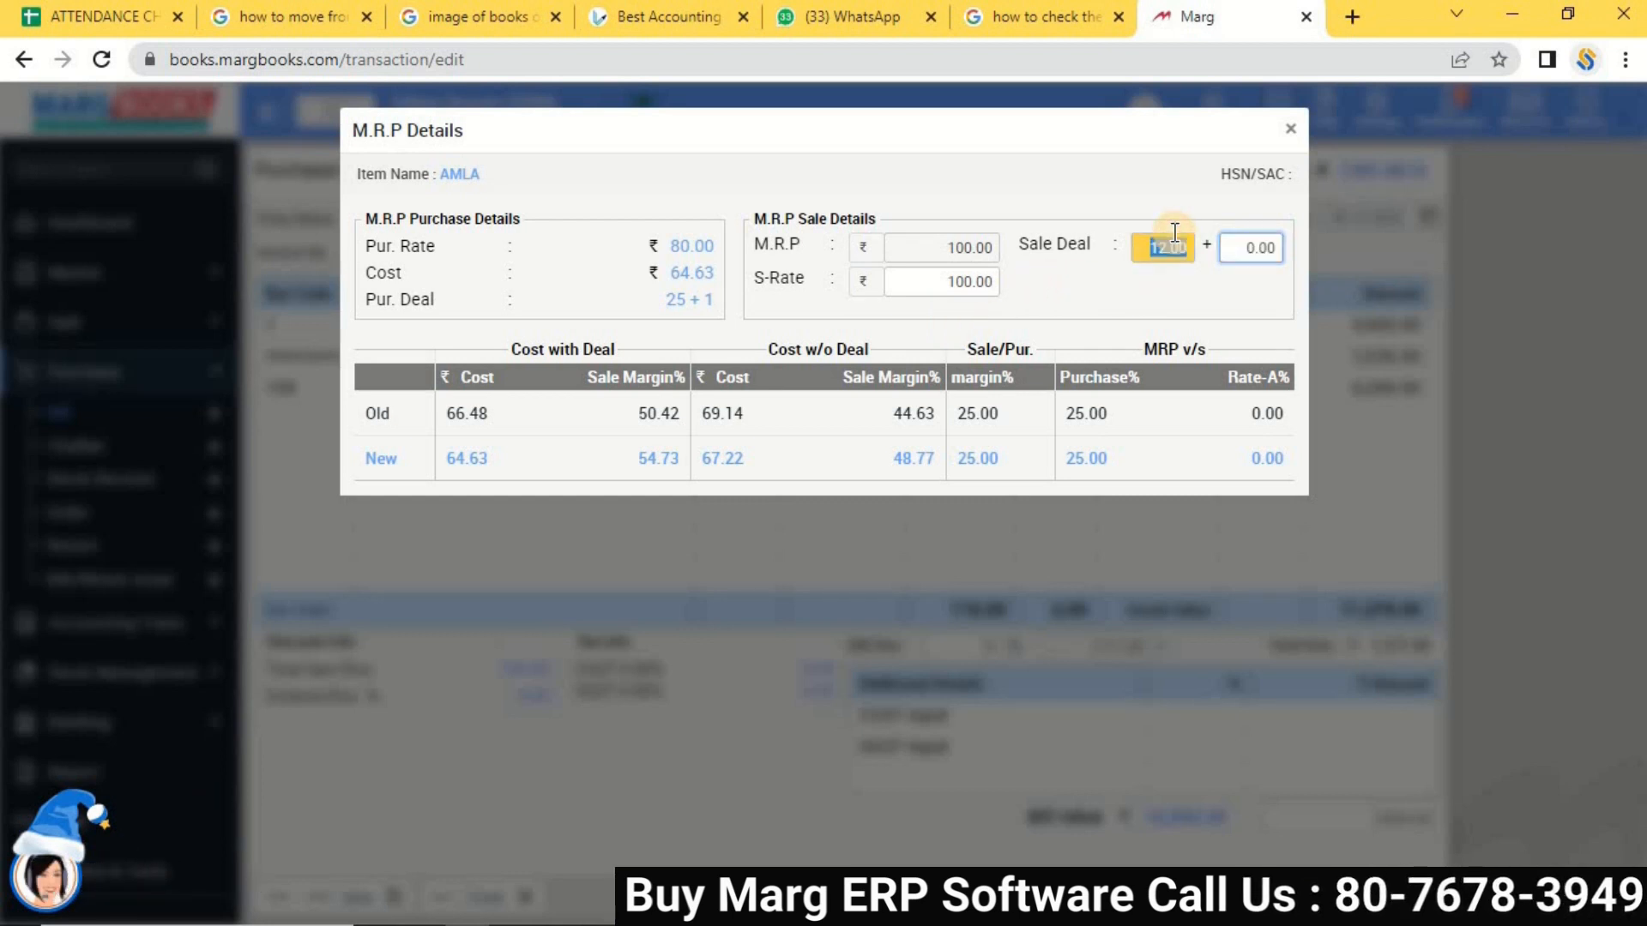
key(Return)
key(Return)
key(Return)
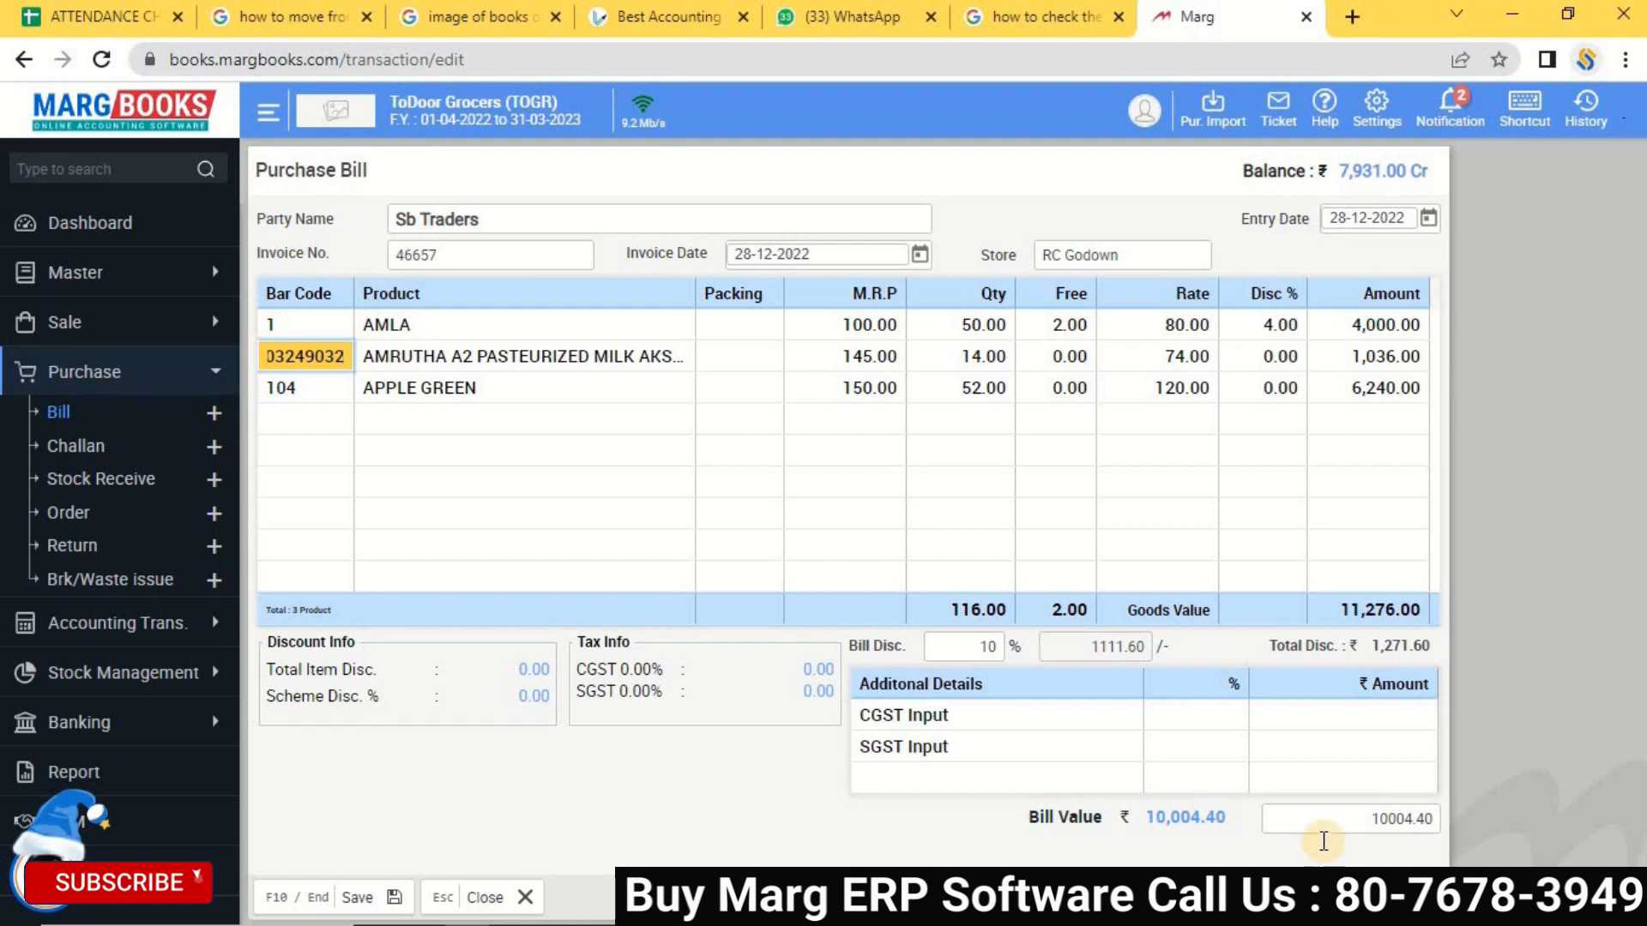
Save the bill and keep the 75 x 43 mm single-label barcode format.
click(353, 899)
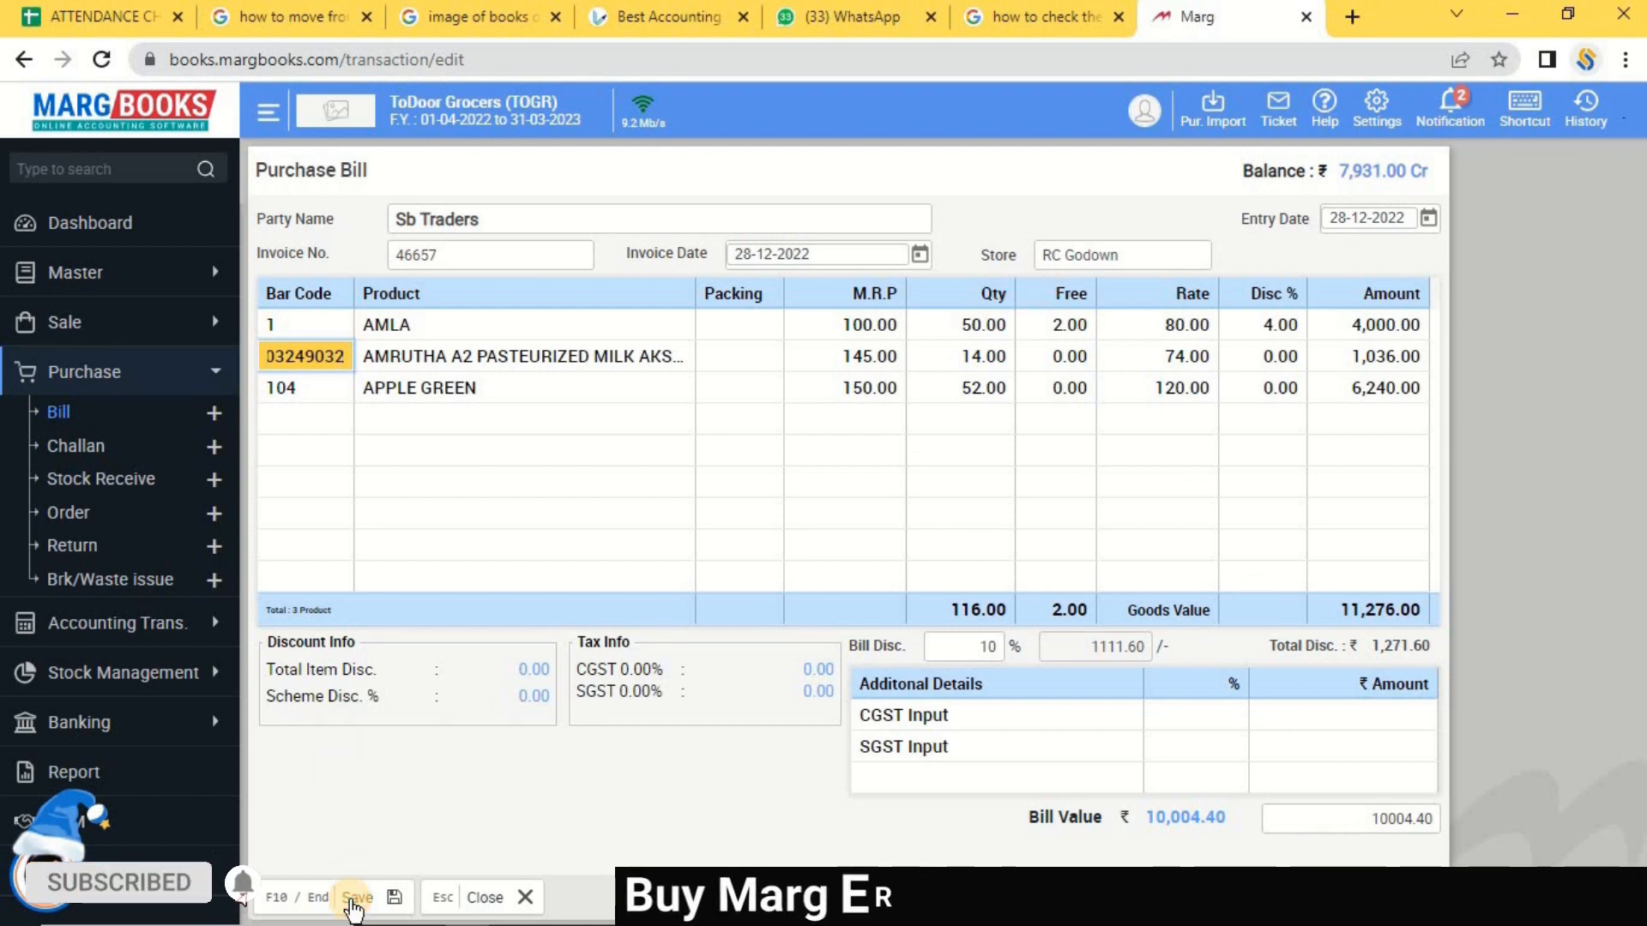
click(352, 899)
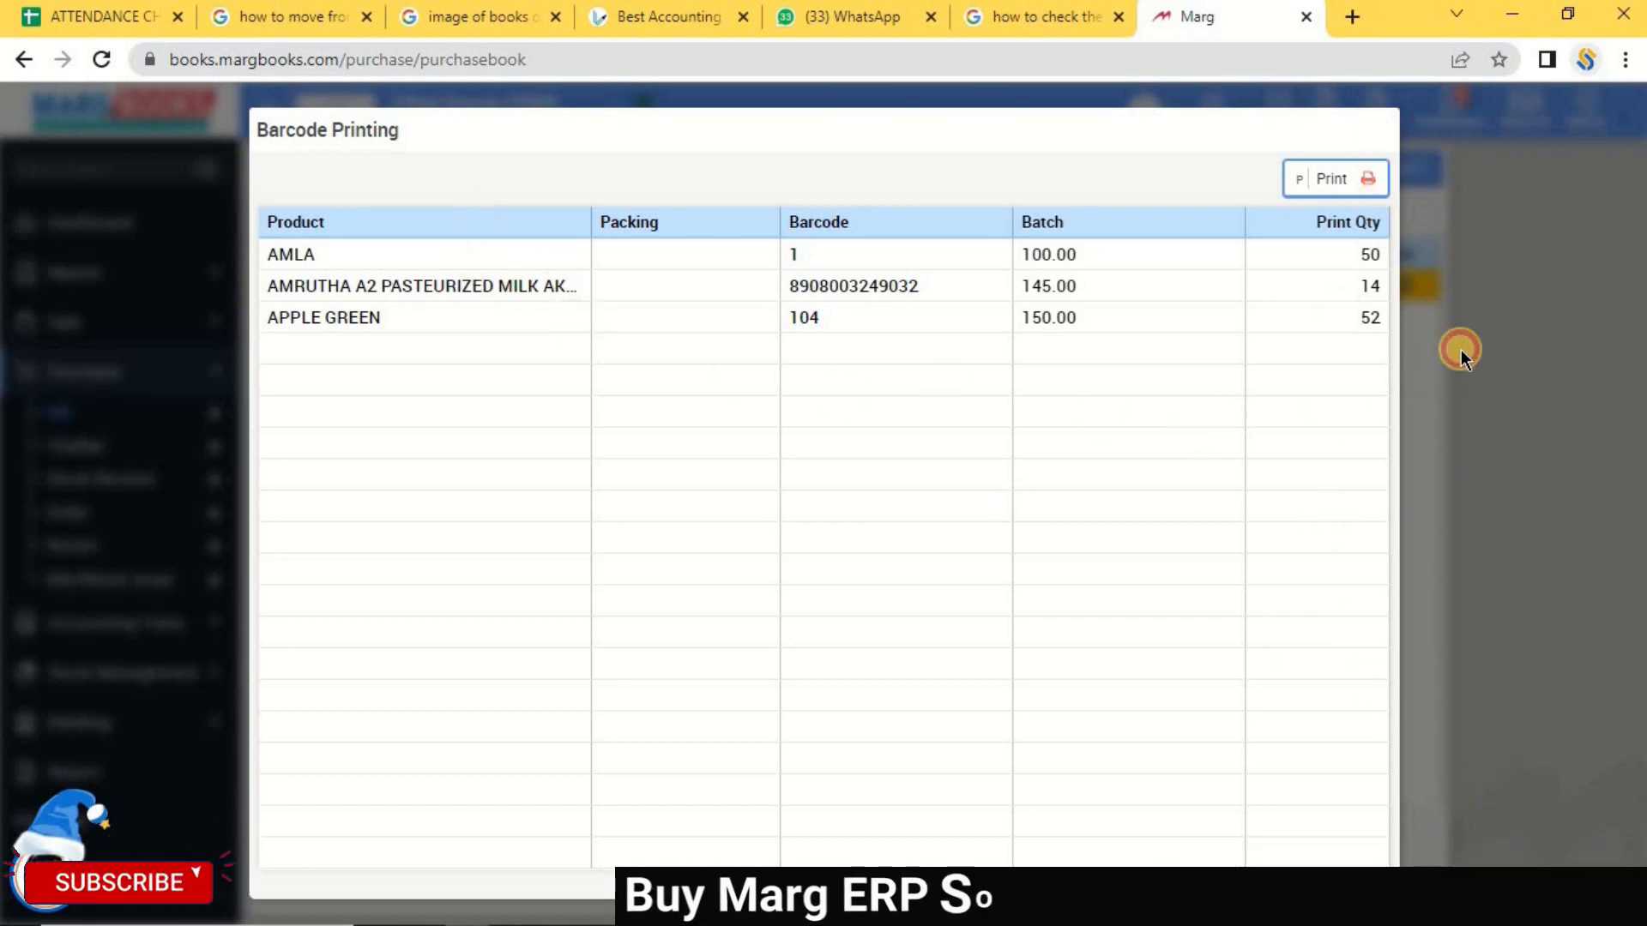
click(1334, 179)
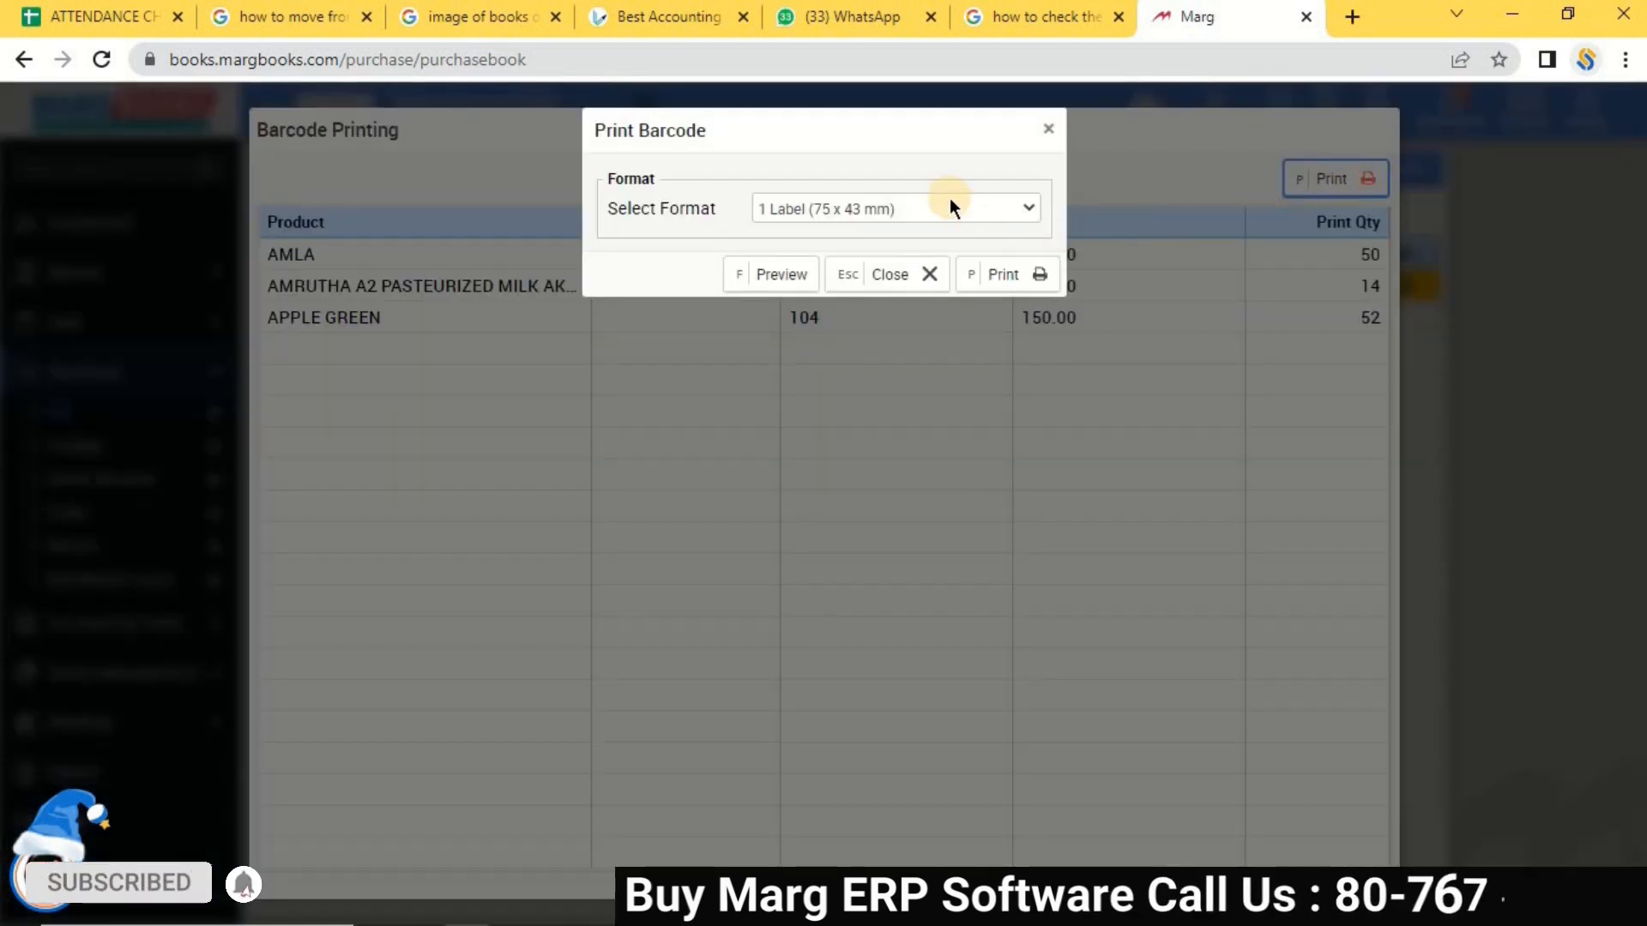
click(949, 202)
click(948, 202)
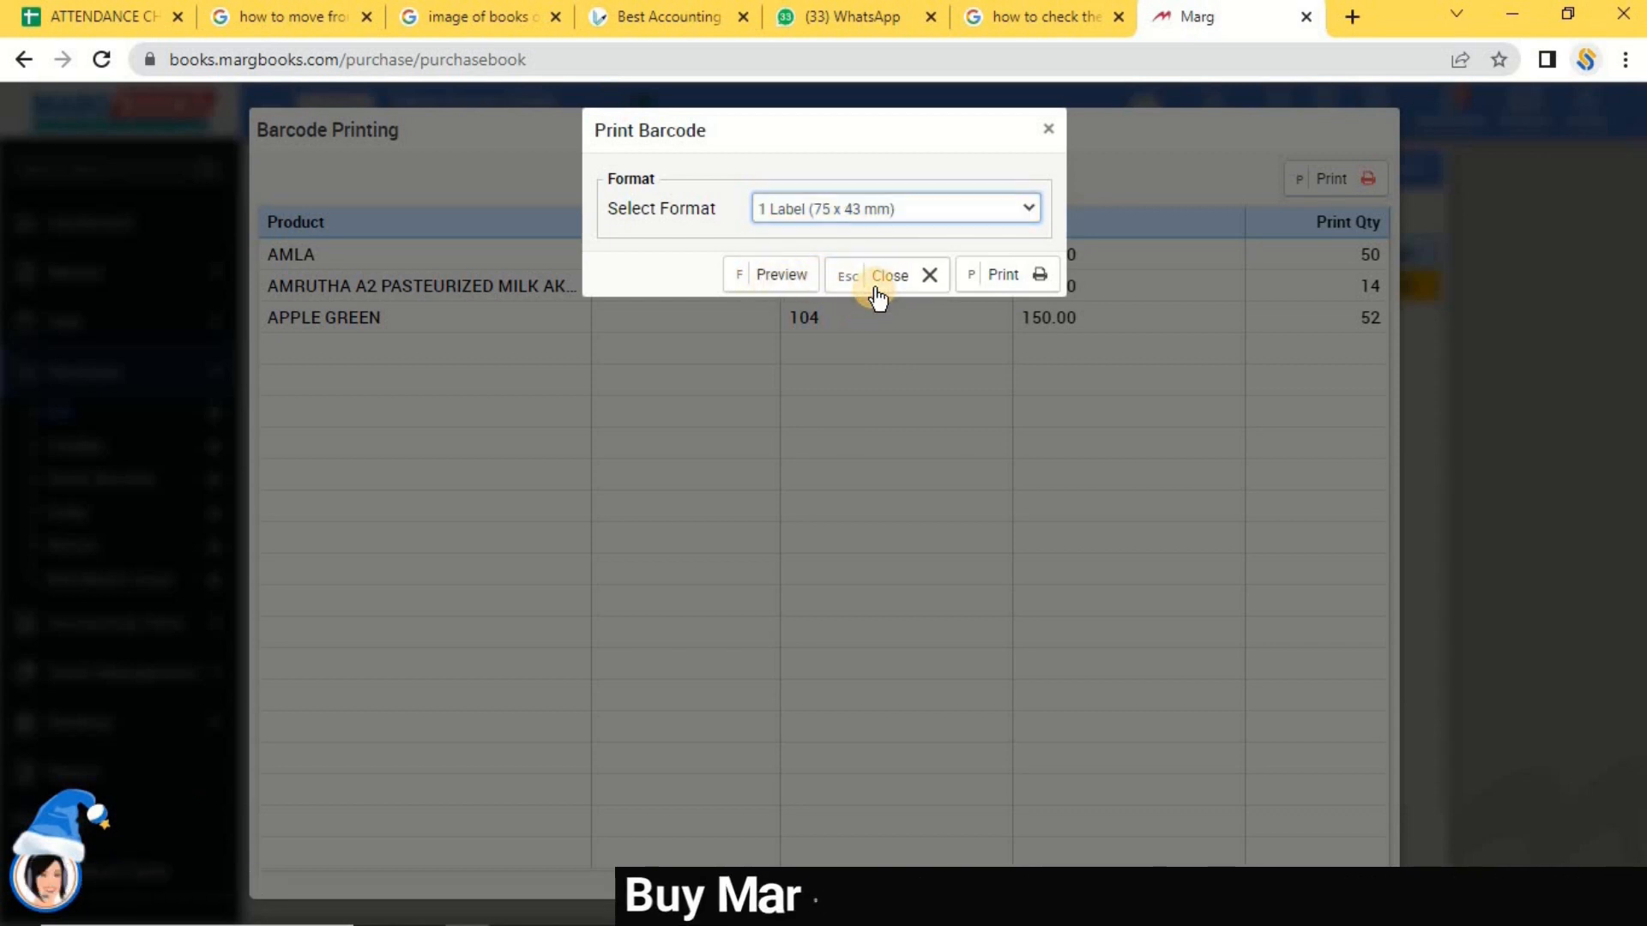
click(876, 288)
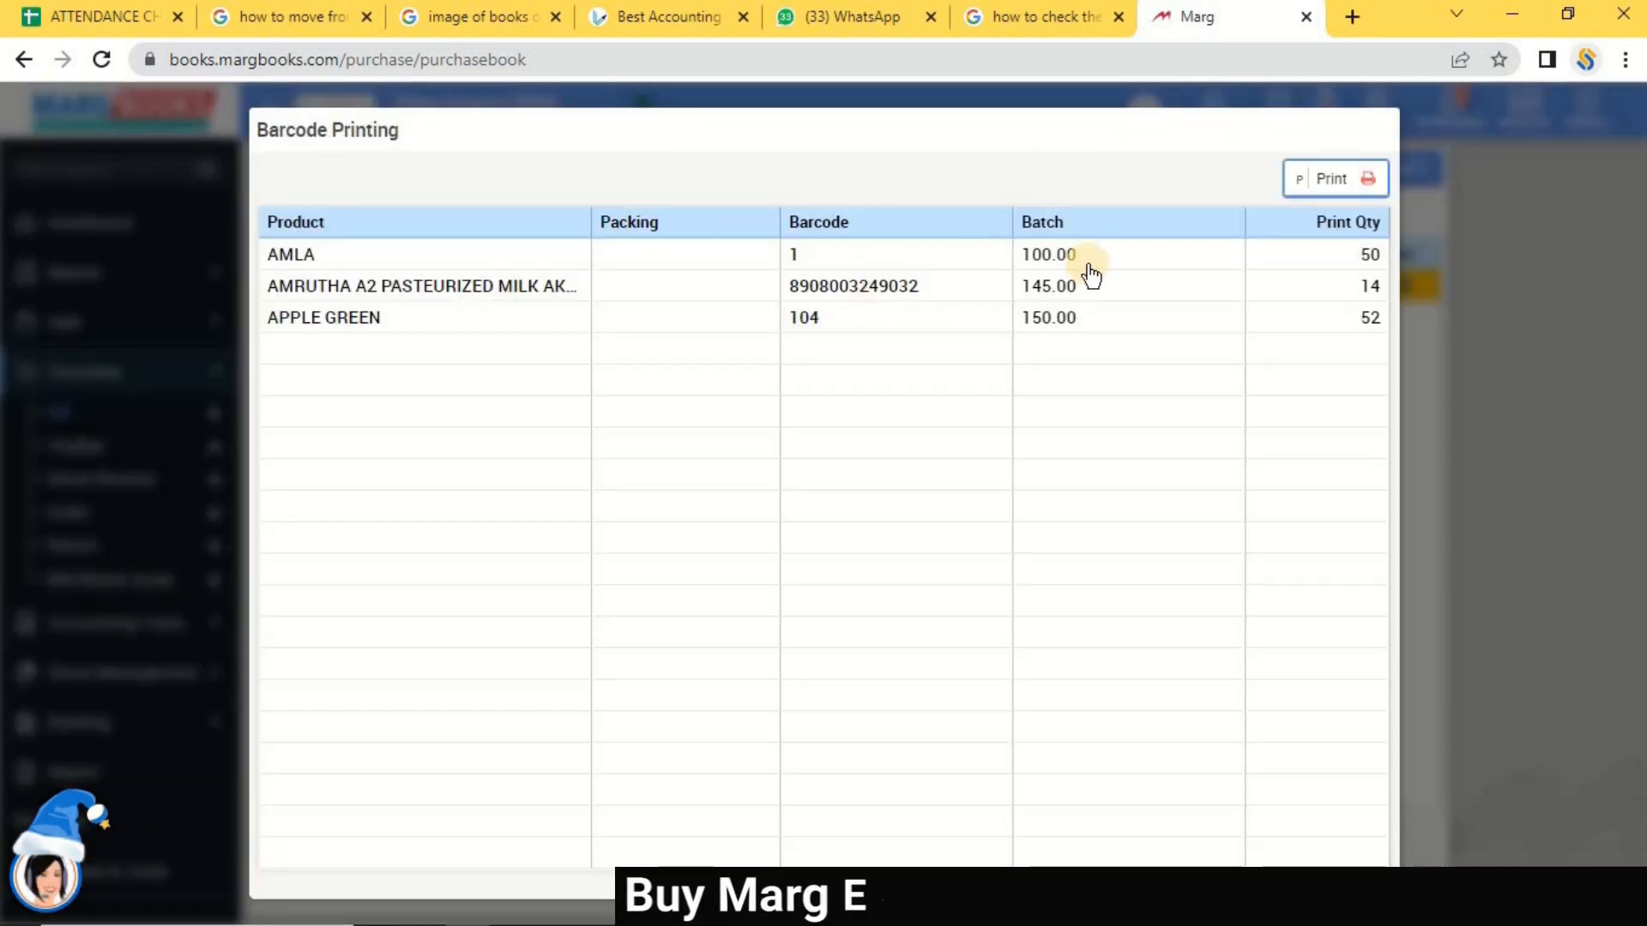
Set label quantities to 20 for AMLA, 0 for APPLE GREEN and the milk, and preview as PDF.
click(1314, 254)
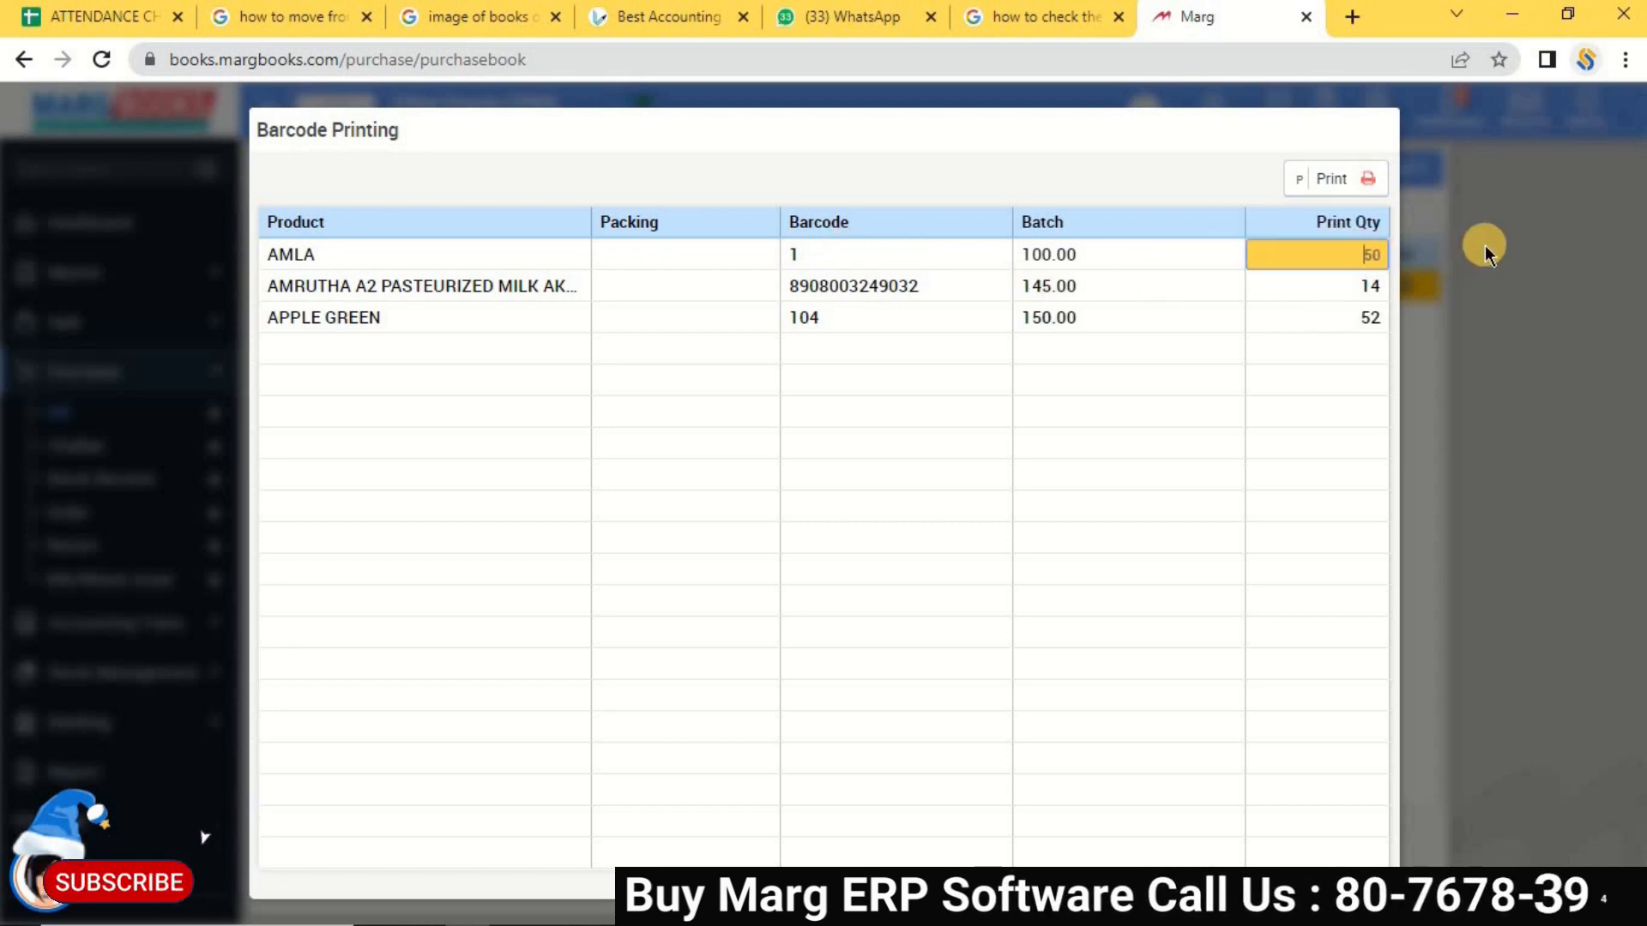
key(Delete)
text(2)
key(Return)
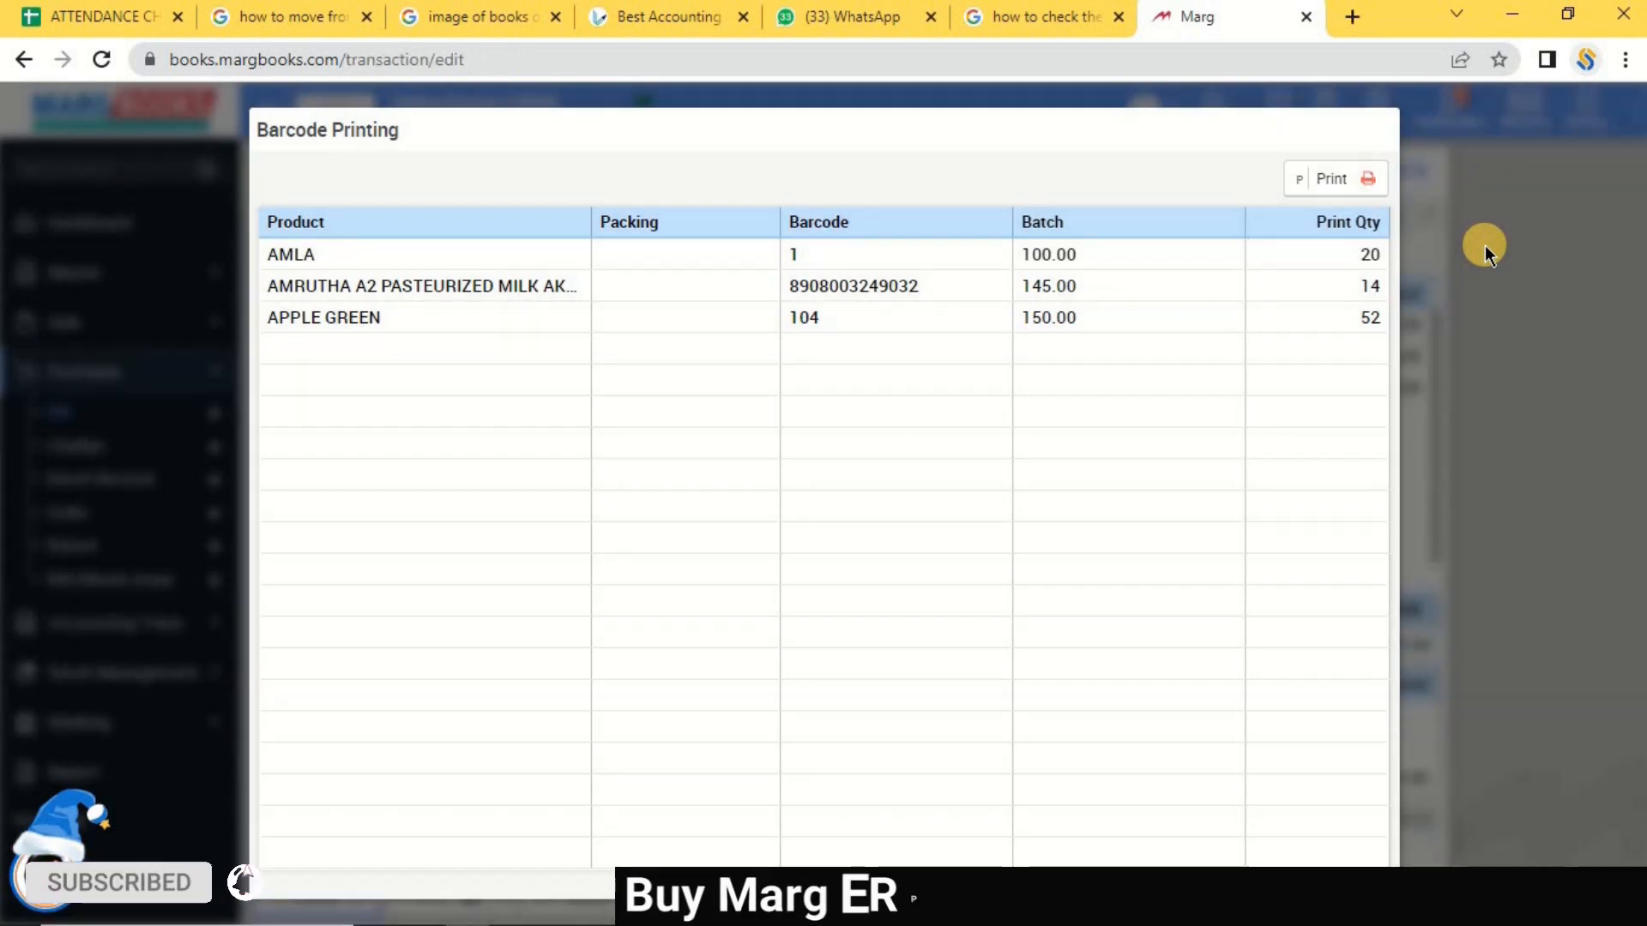
click(1360, 318)
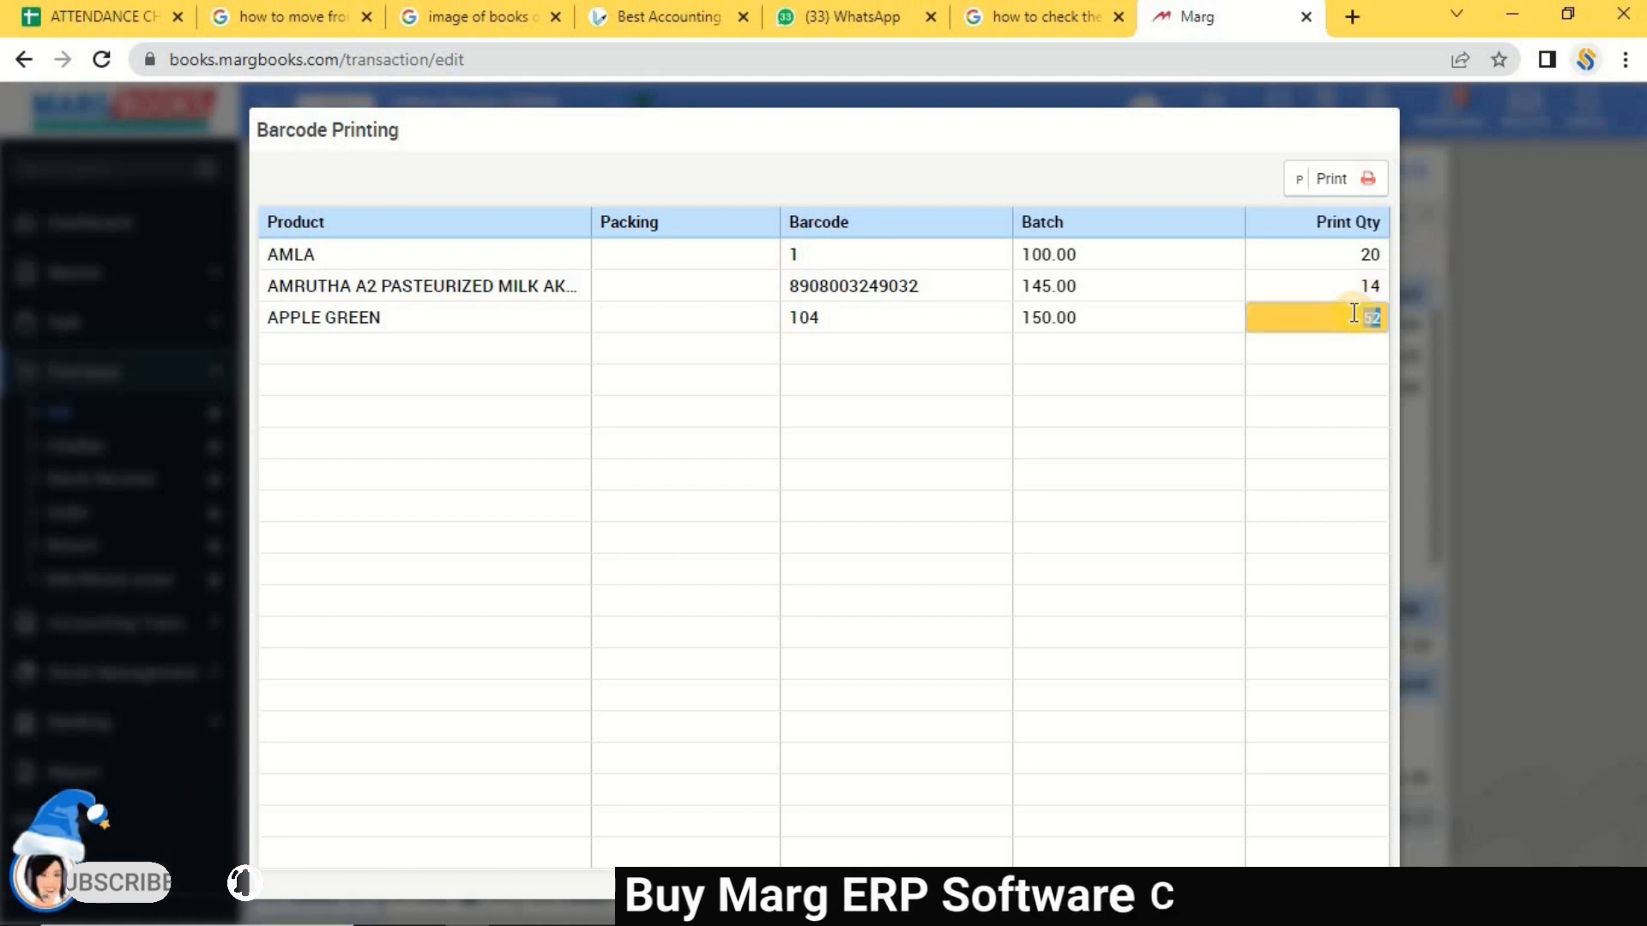
text(0)
click(1353, 319)
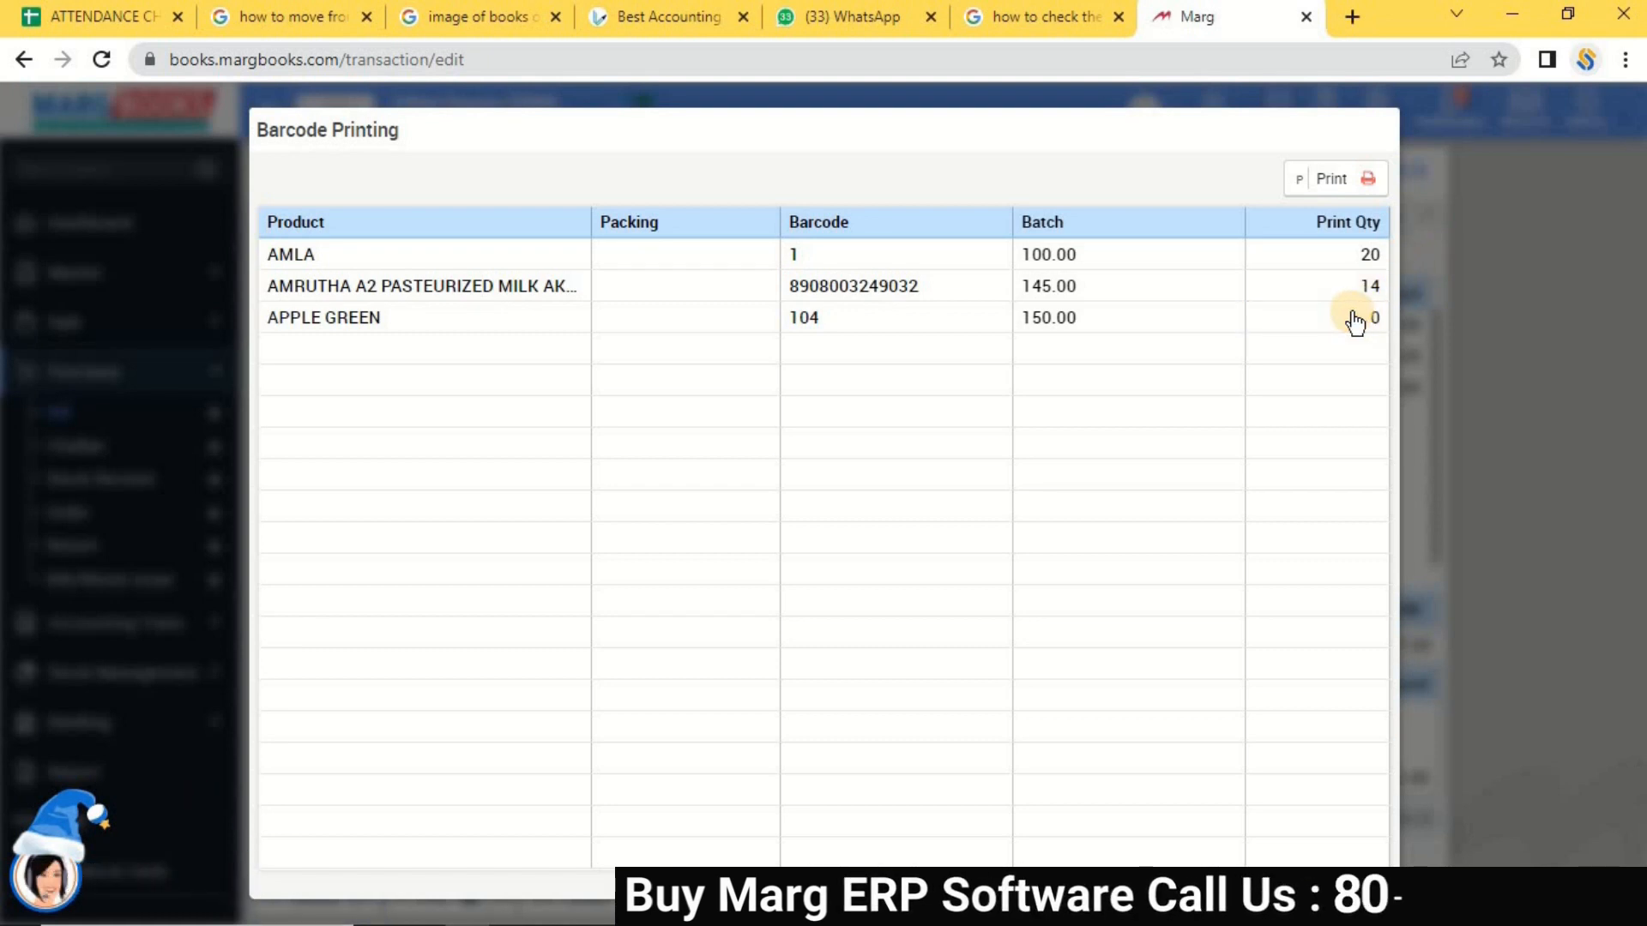
click(1350, 283)
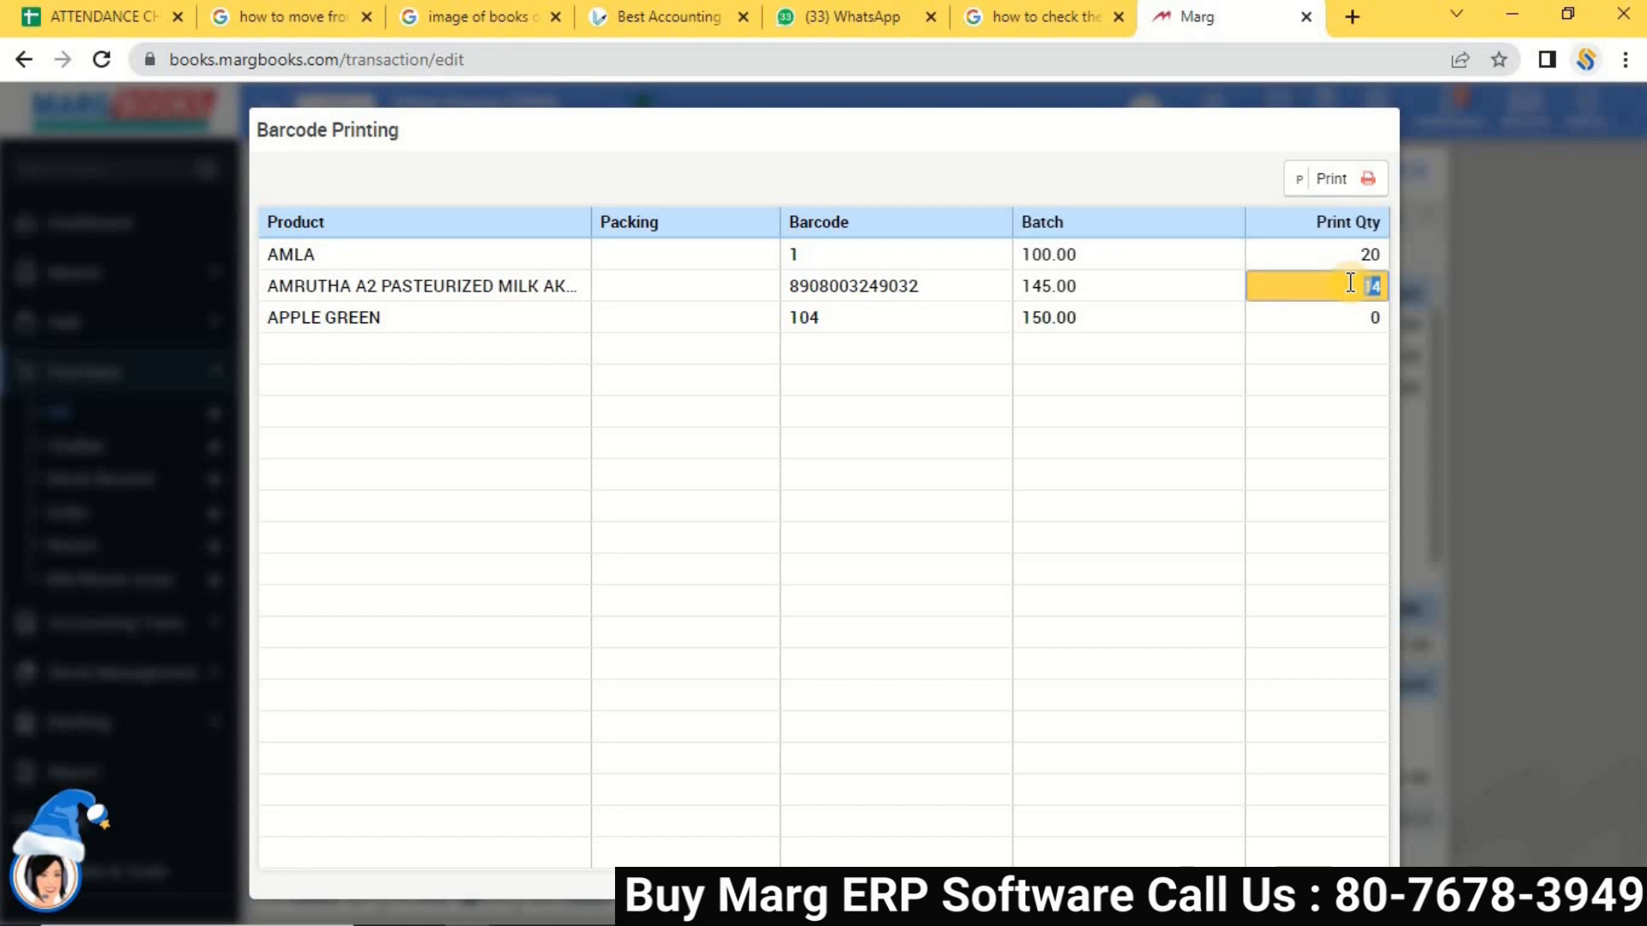
text(0)
click(1352, 290)
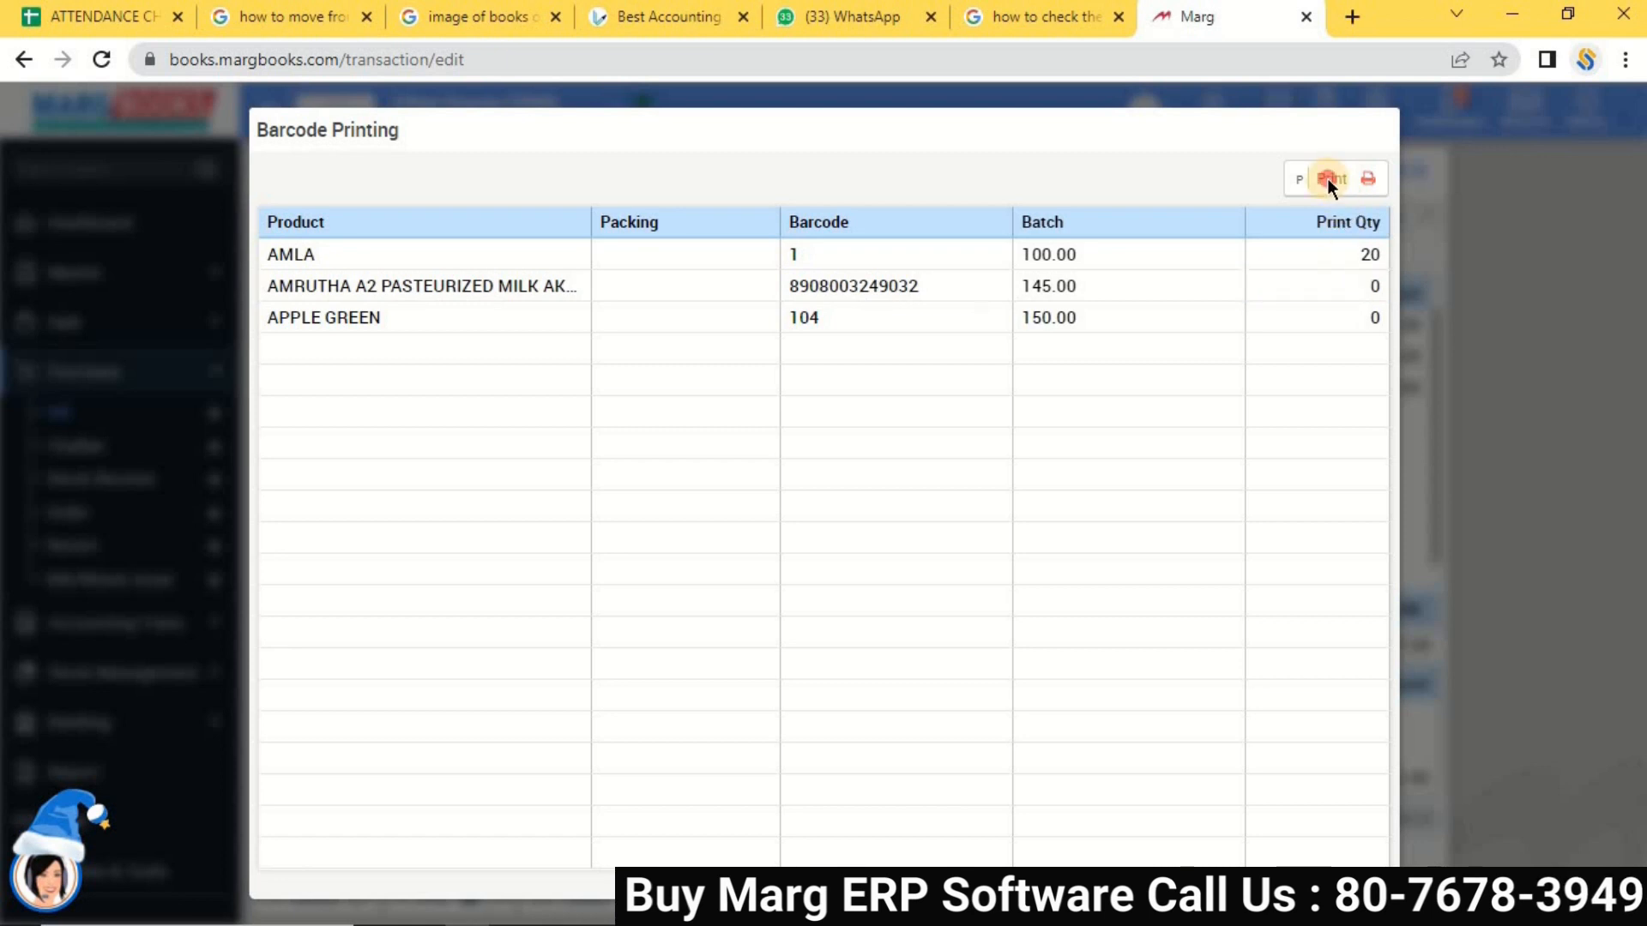
click(1329, 179)
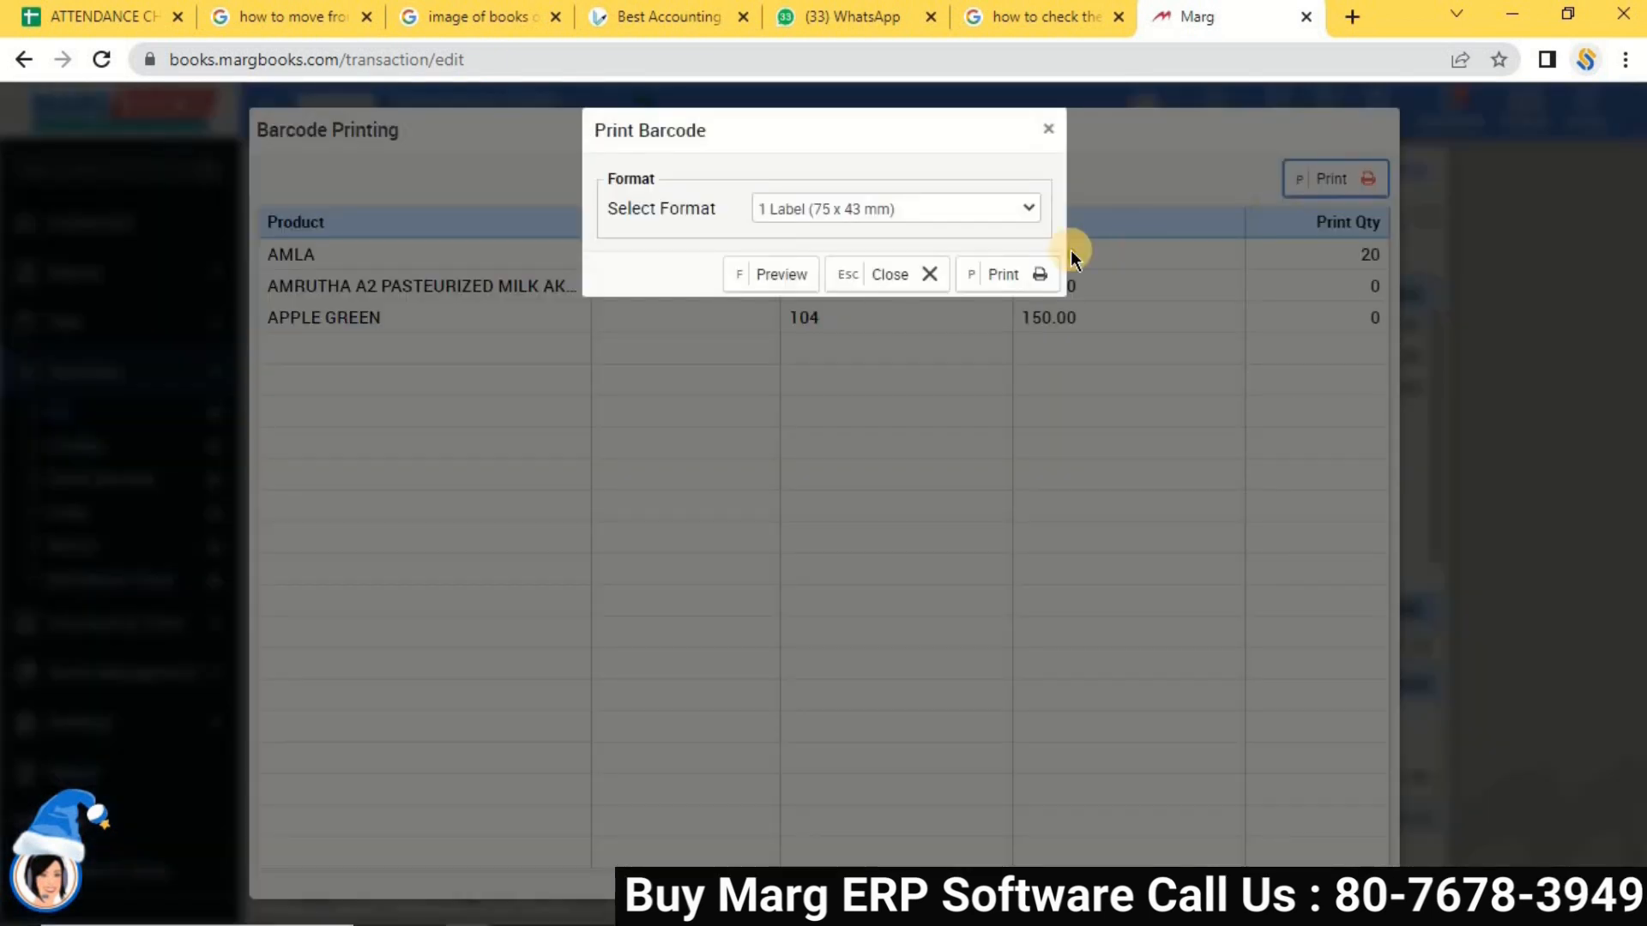
click(774, 276)
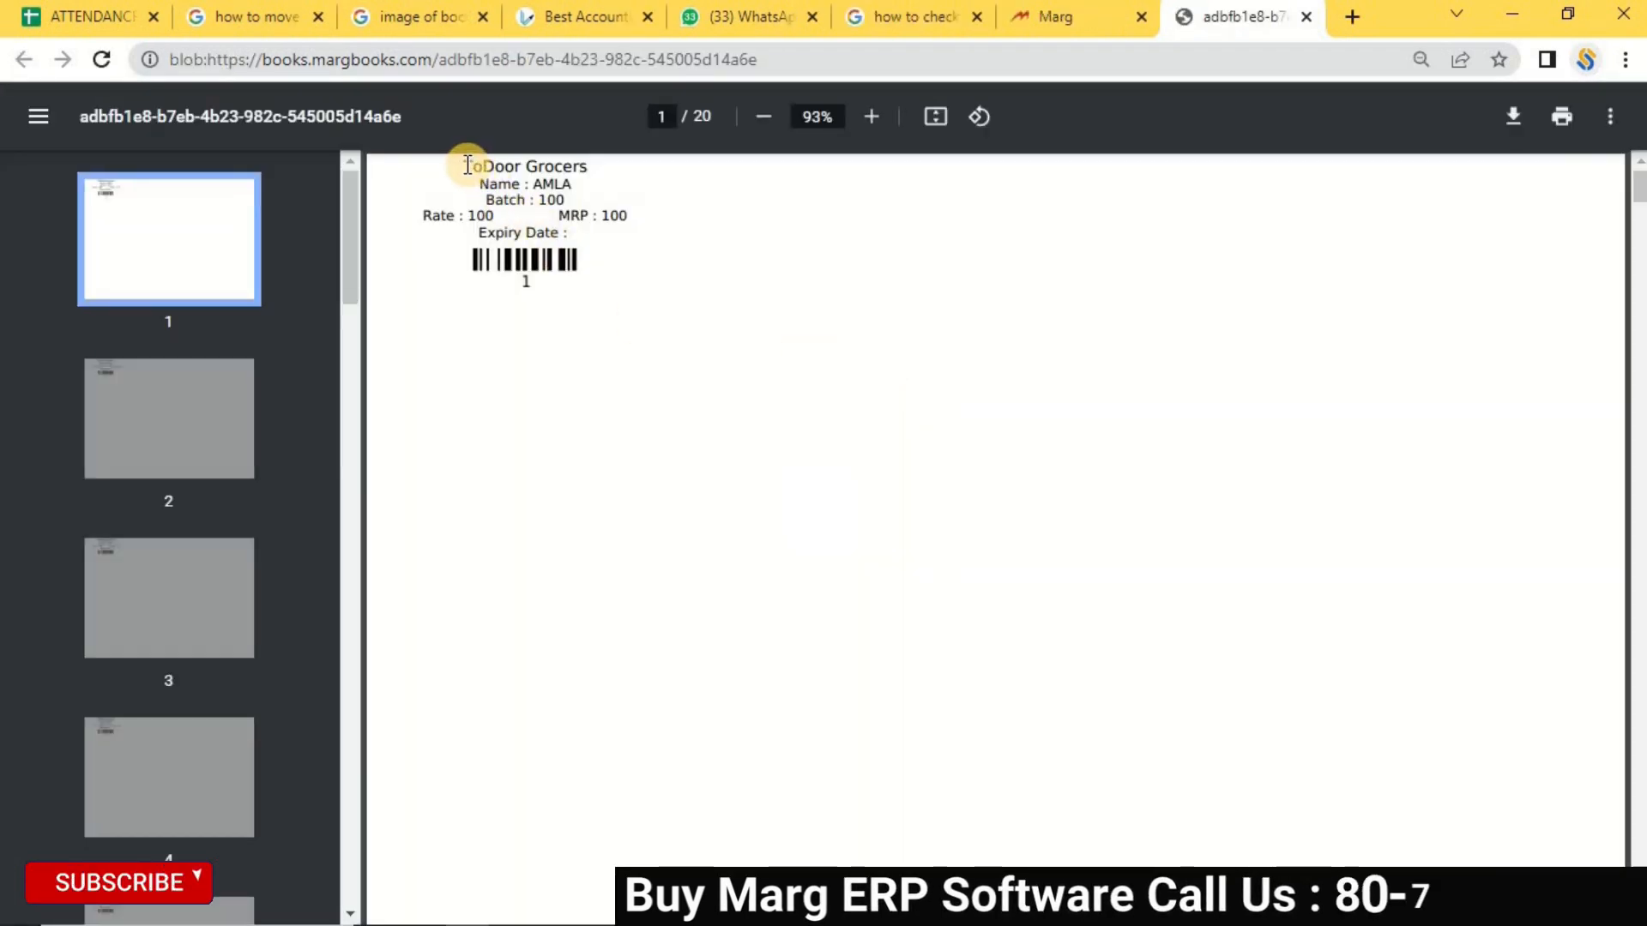
Check the AMLA barcode labels on the first page and on the last page, page 20.
drag(466, 165, 620, 325)
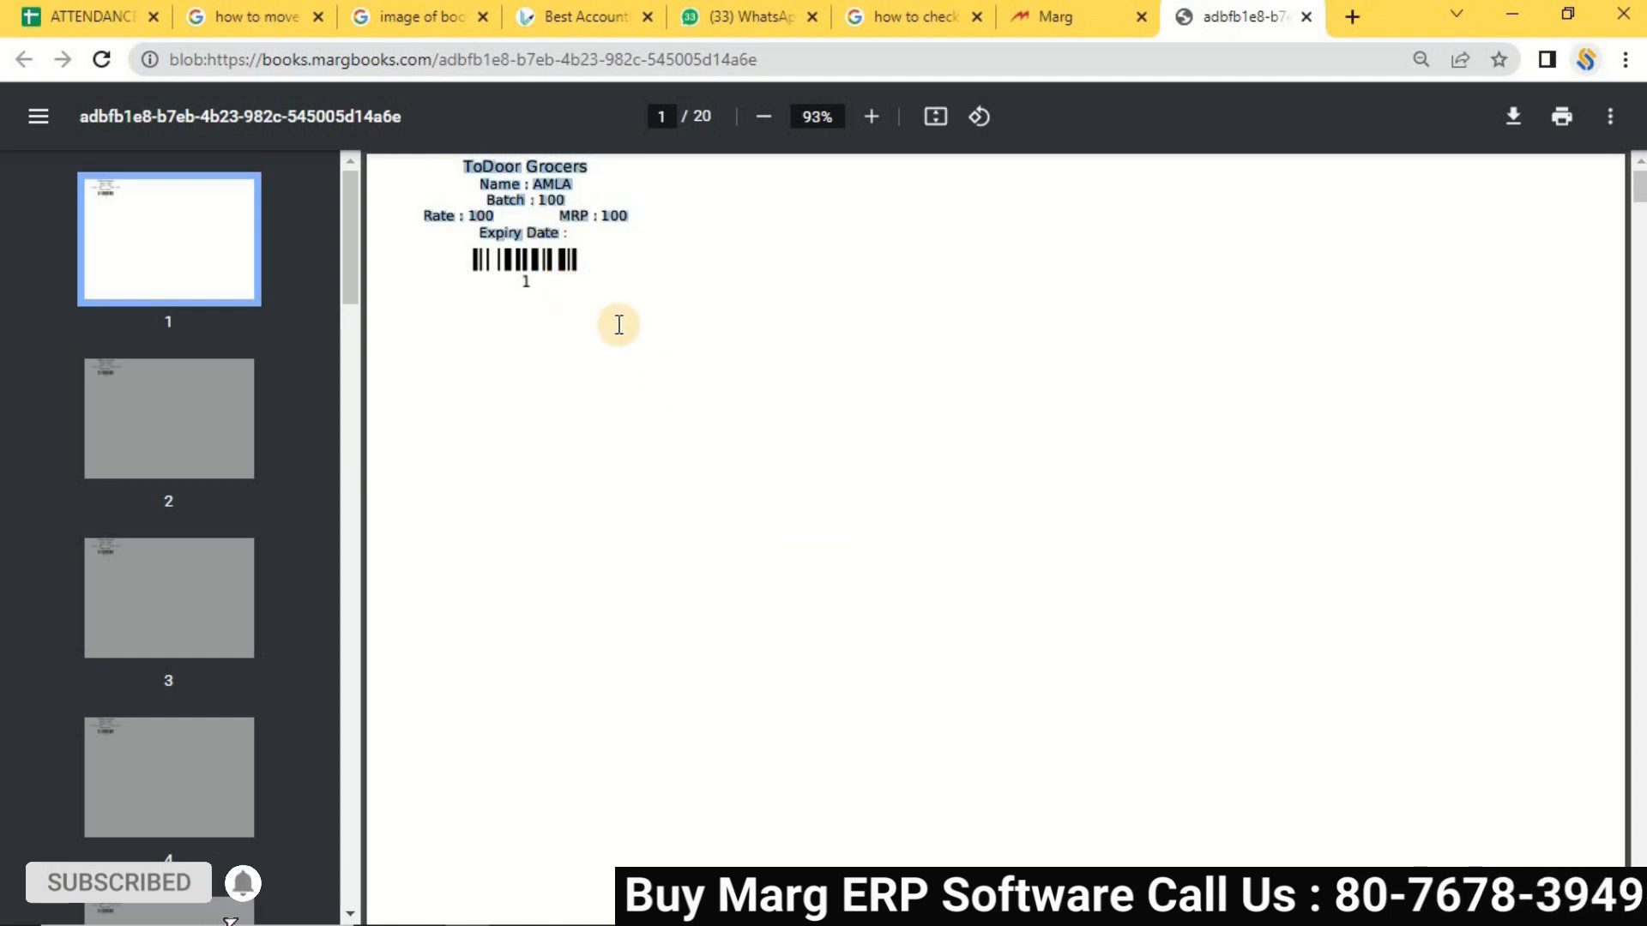
click(396, 442)
scroll(214, 772, down, 20)
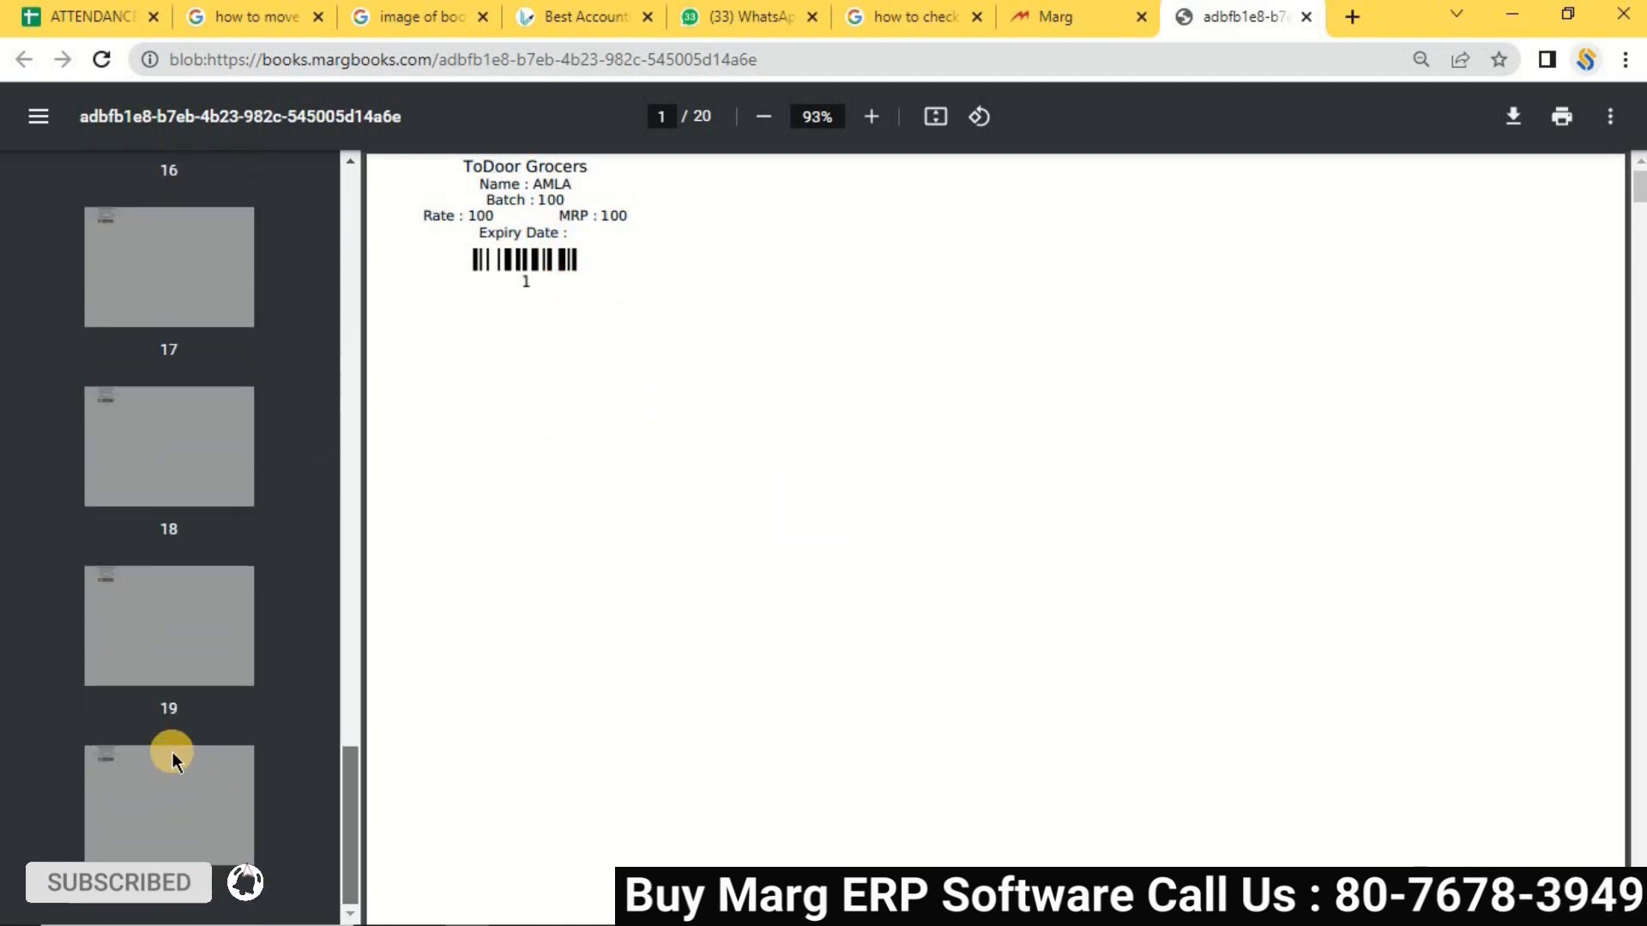
click(189, 791)
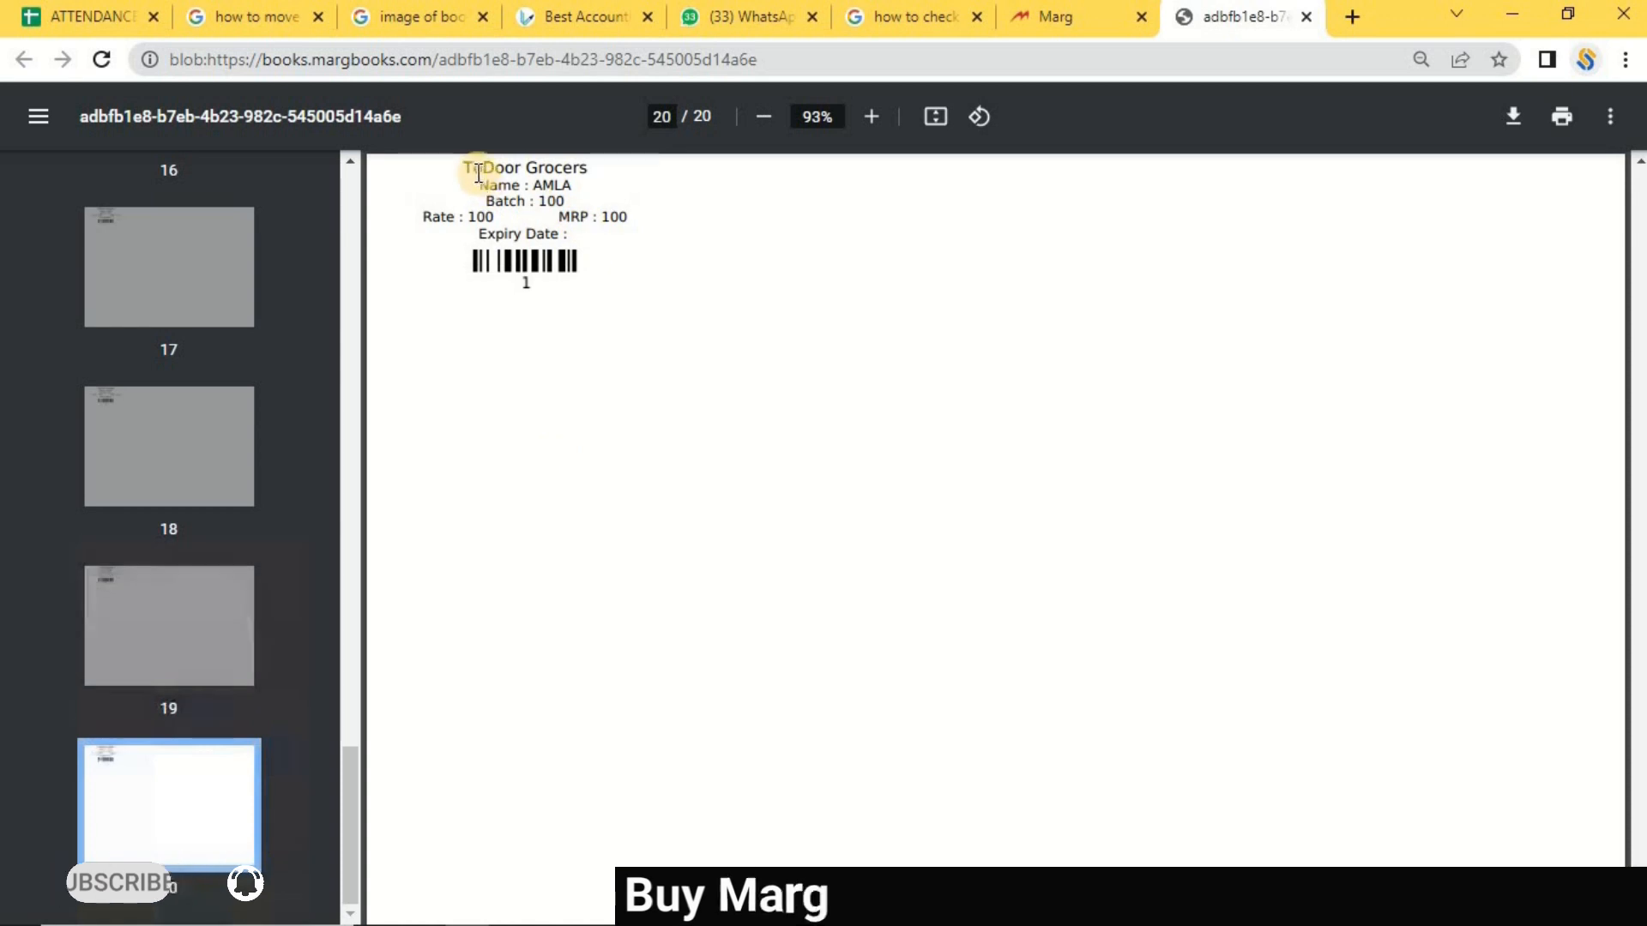
drag(471, 177, 592, 184)
click(624, 296)
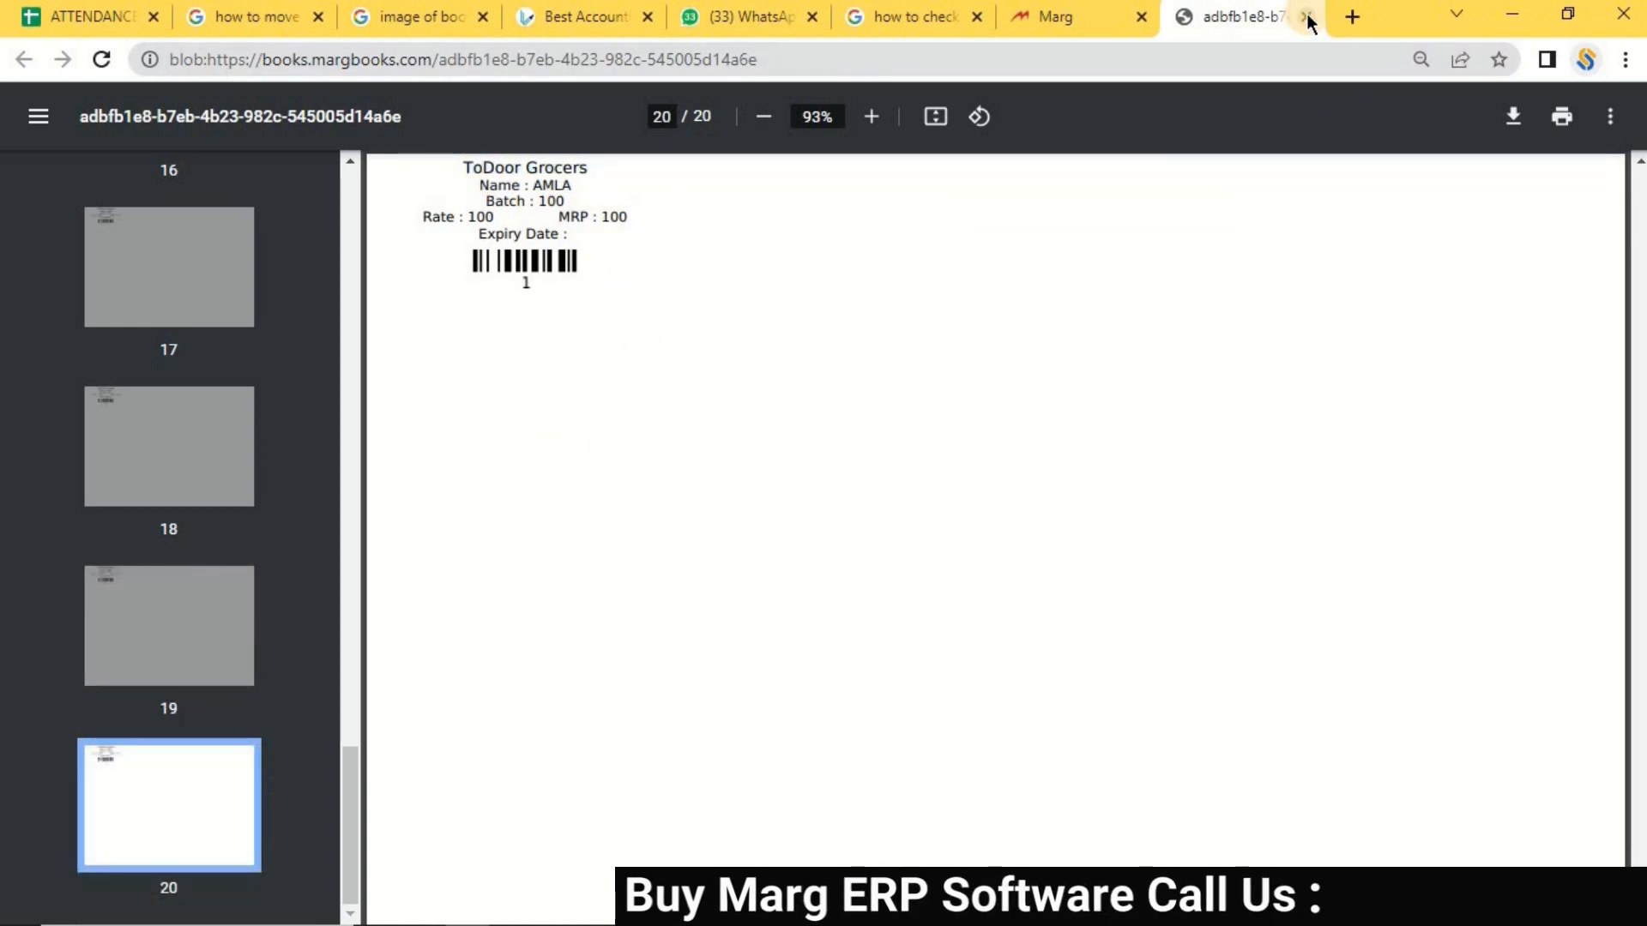
Close the label preview and barcode printing, returning to the Purchase Bill List.
click(1306, 17)
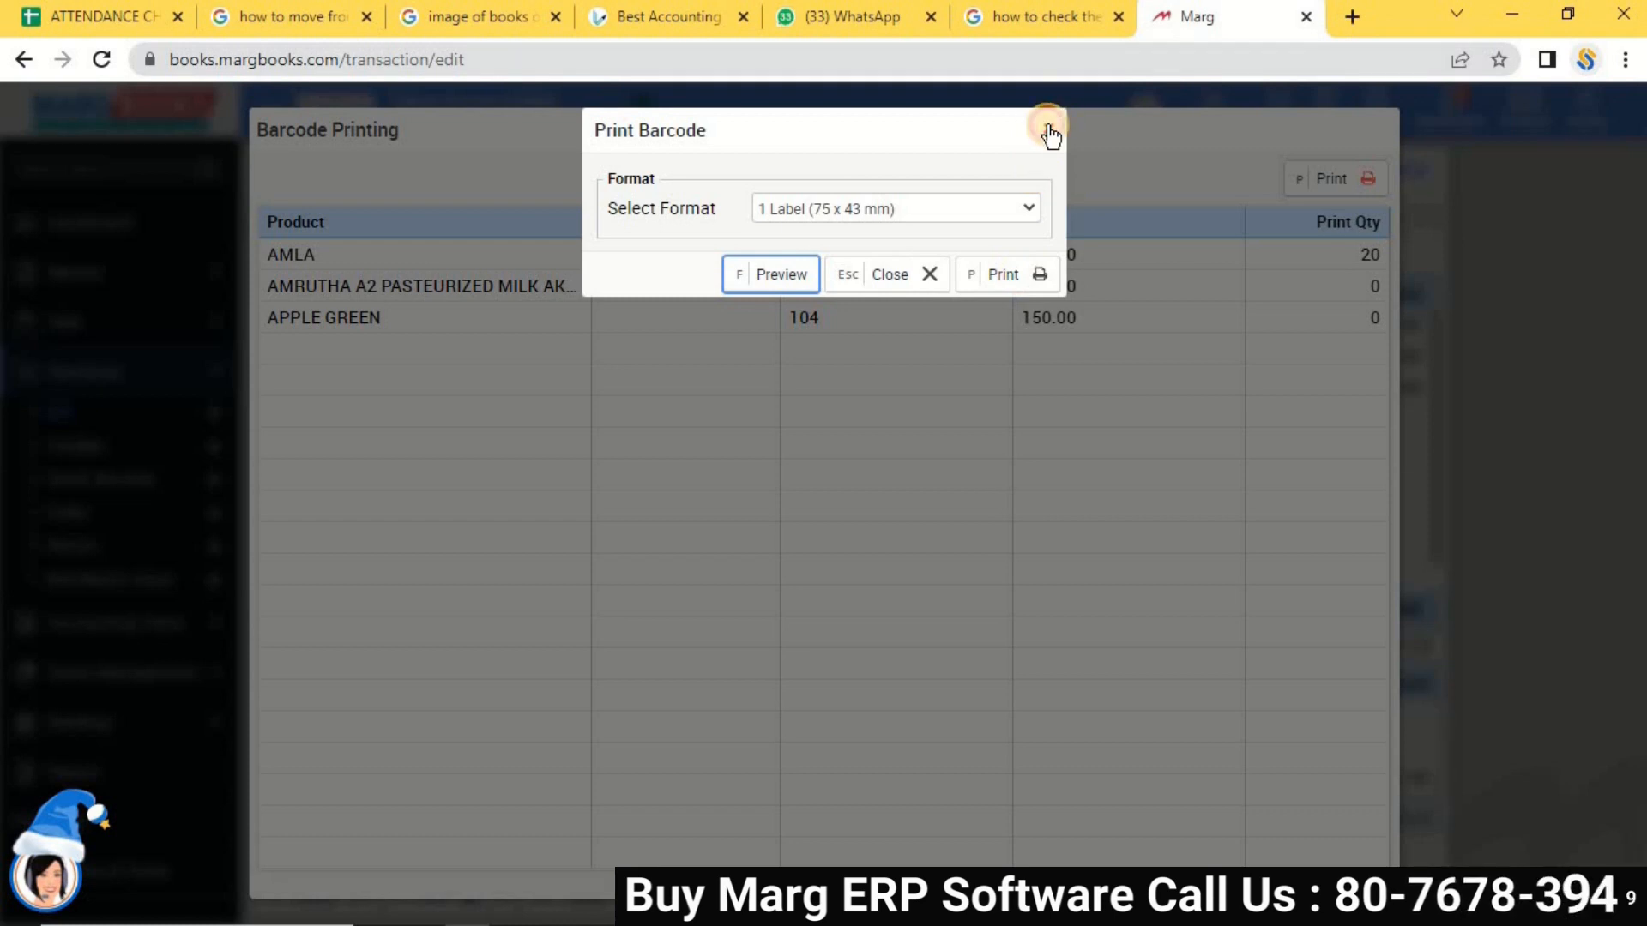
click(1048, 130)
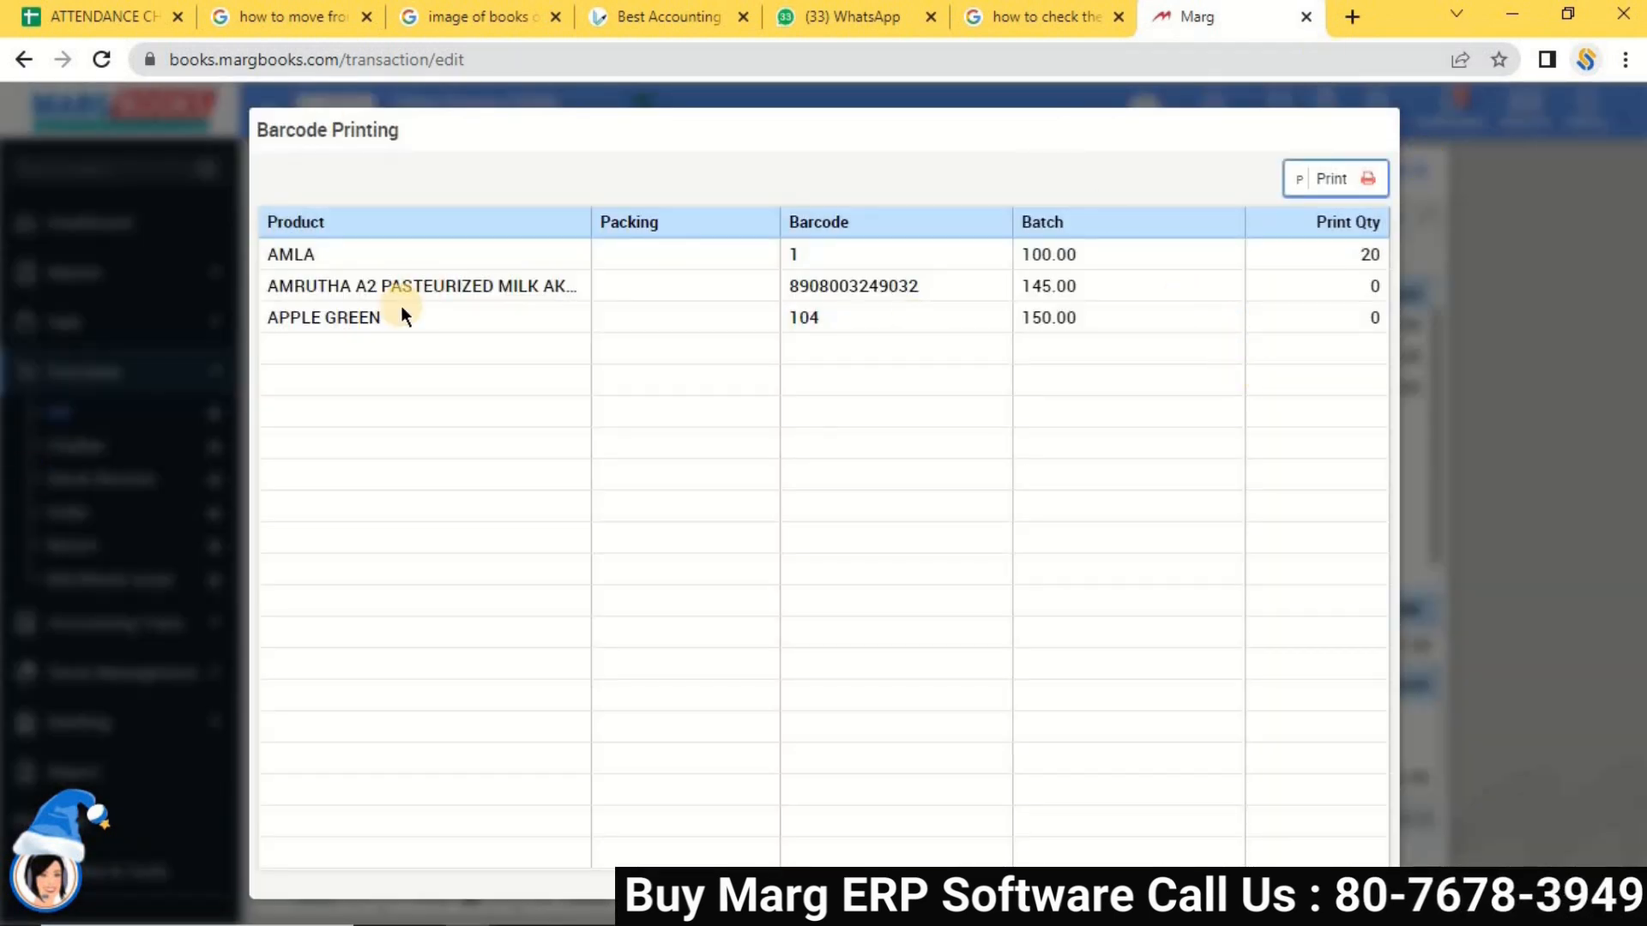
key(Escape)
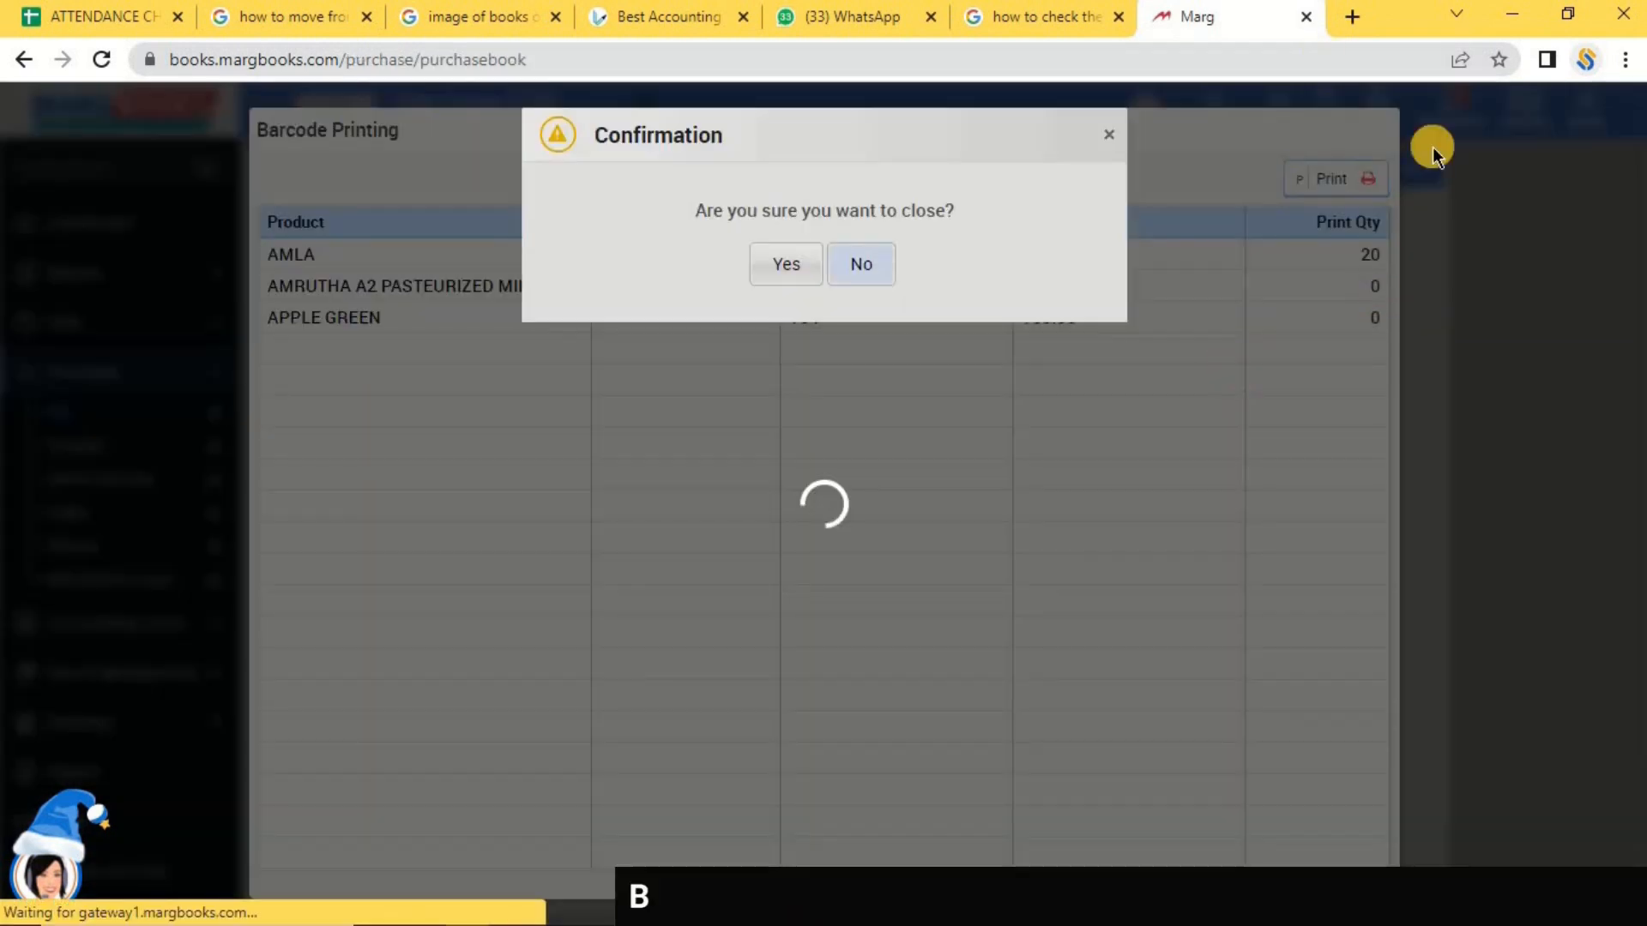
click(774, 276)
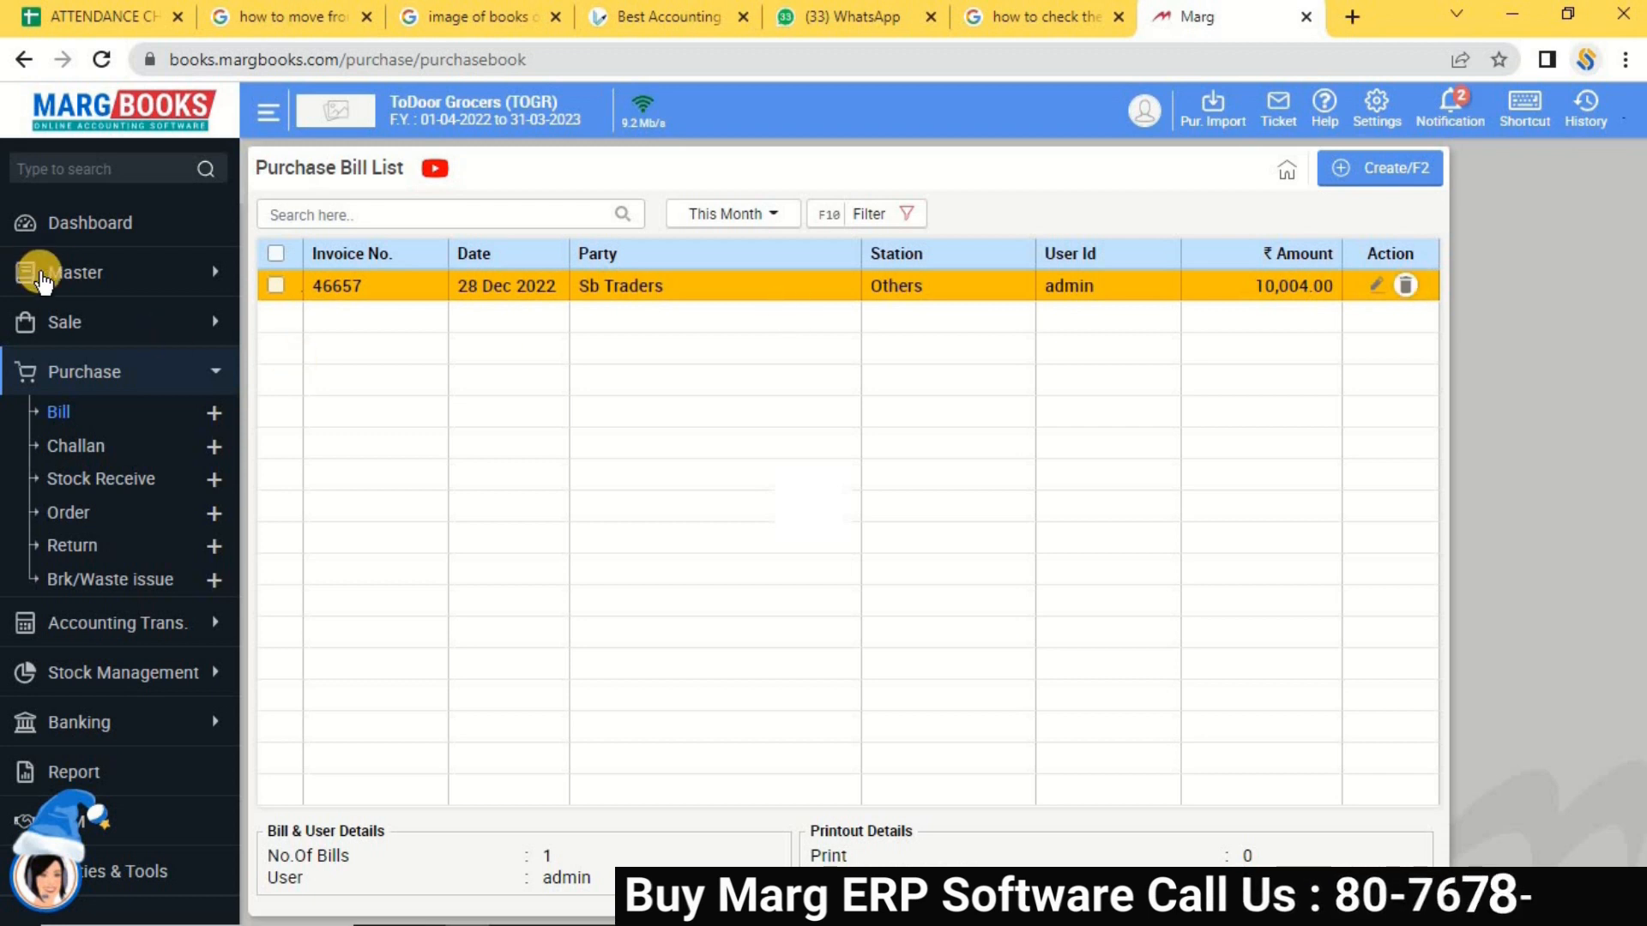
Open the Item List under Master > Inventory Master, showing 126 items.
click(57, 287)
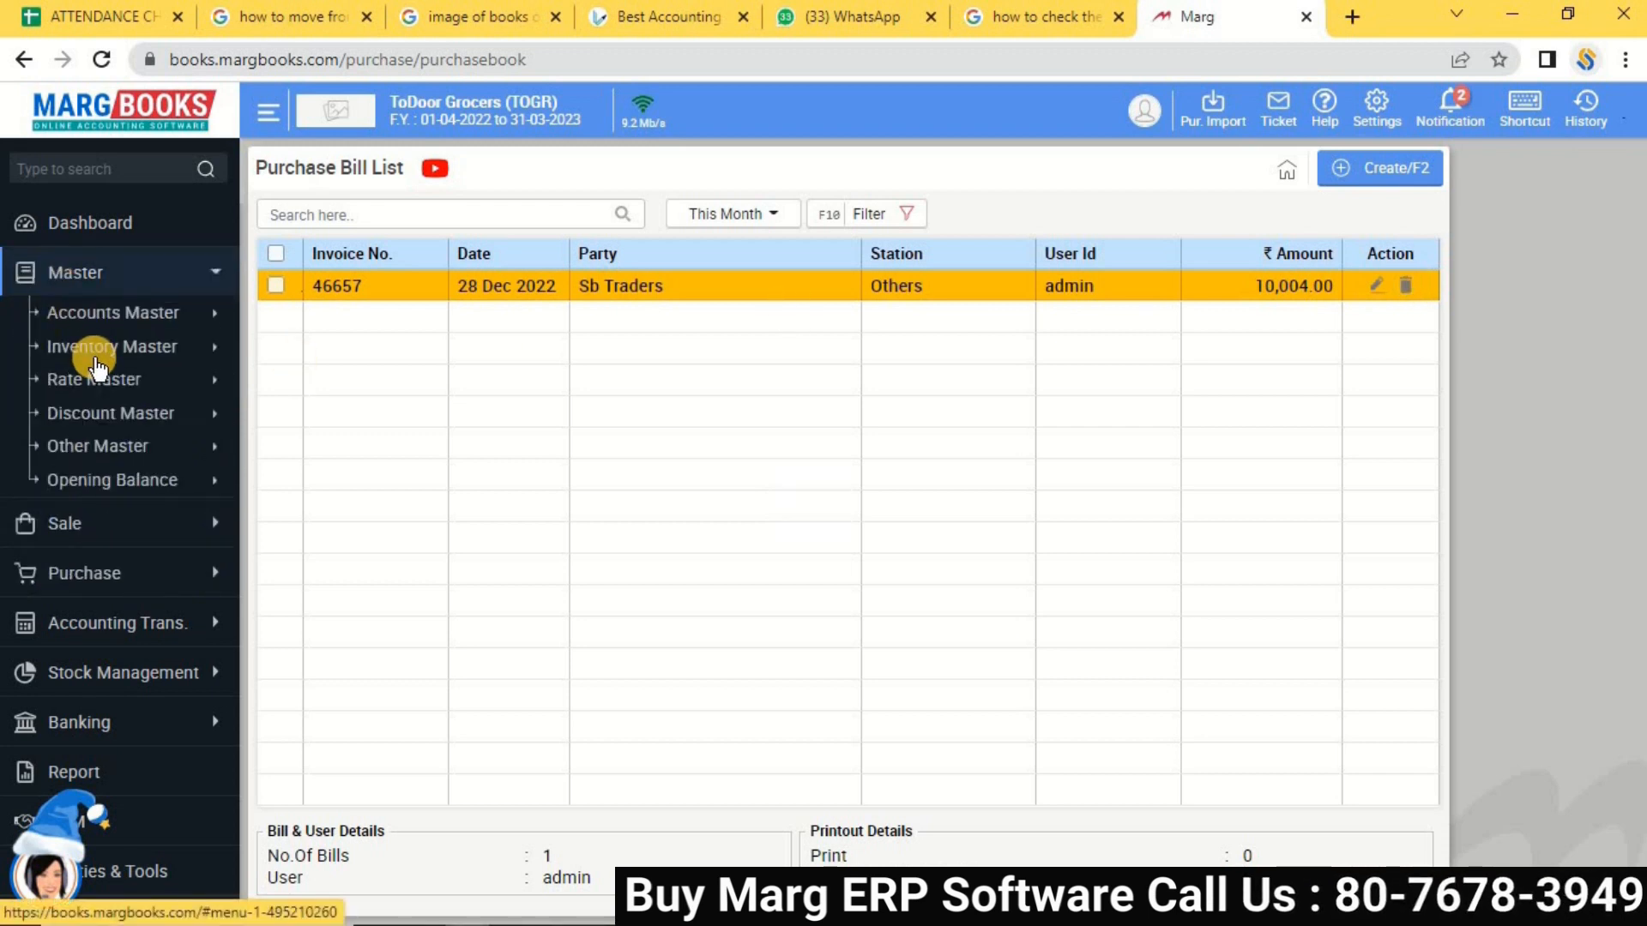
click(96, 353)
click(89, 384)
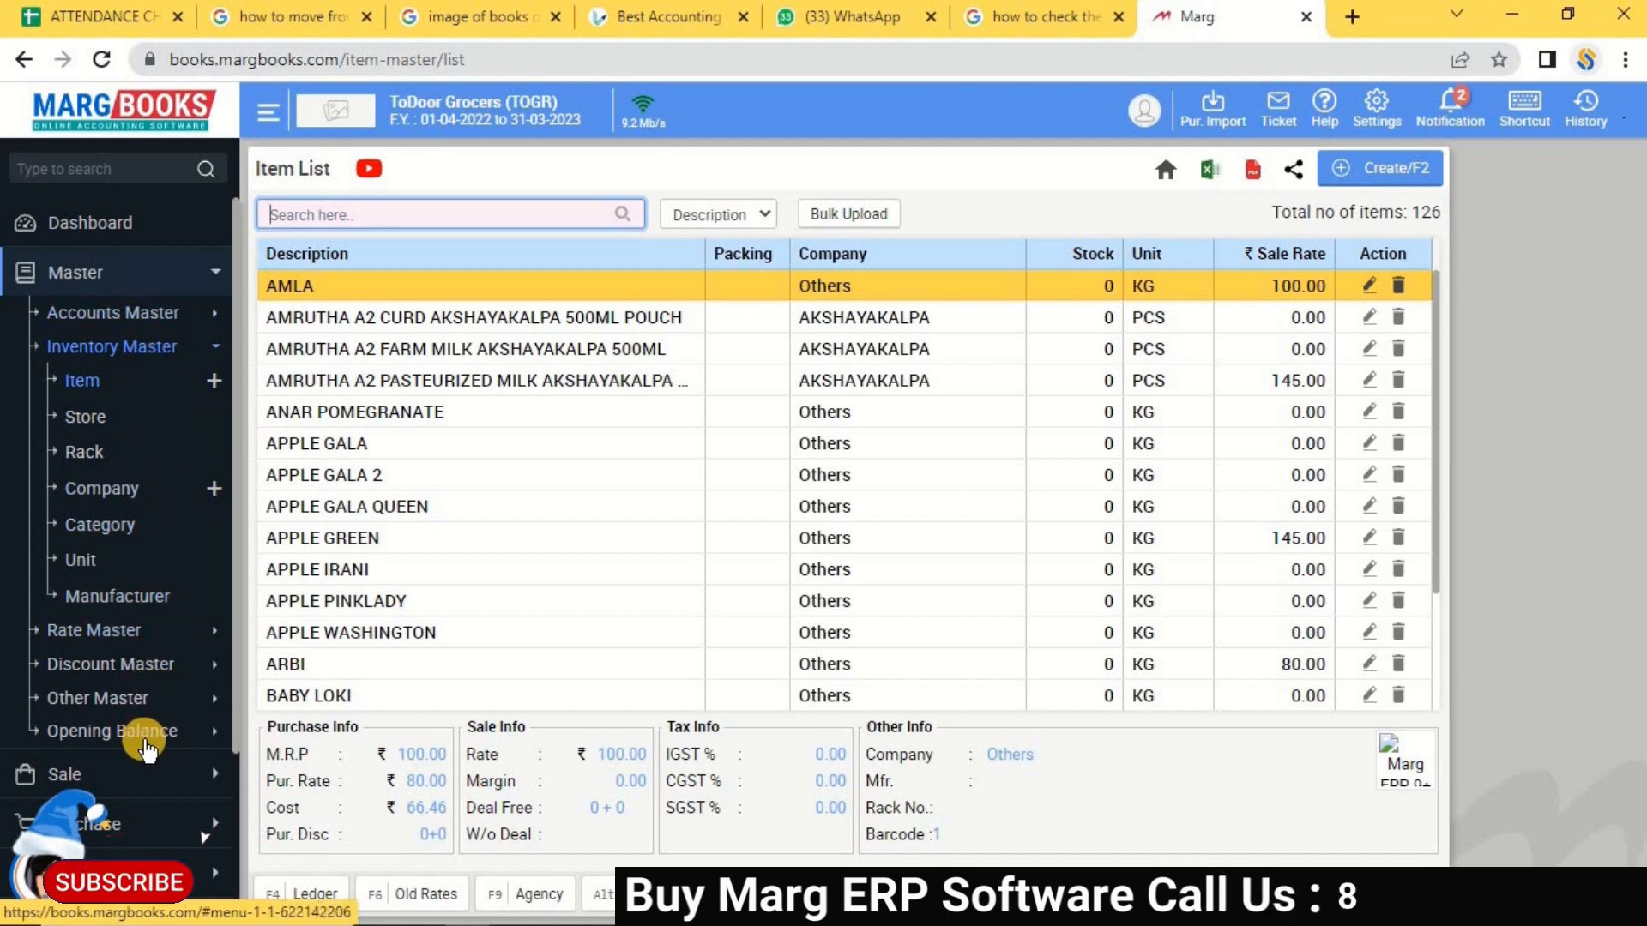
Open Opening Balance > Stock to list Main Store, RC Godown and TG Godown.
click(141, 709)
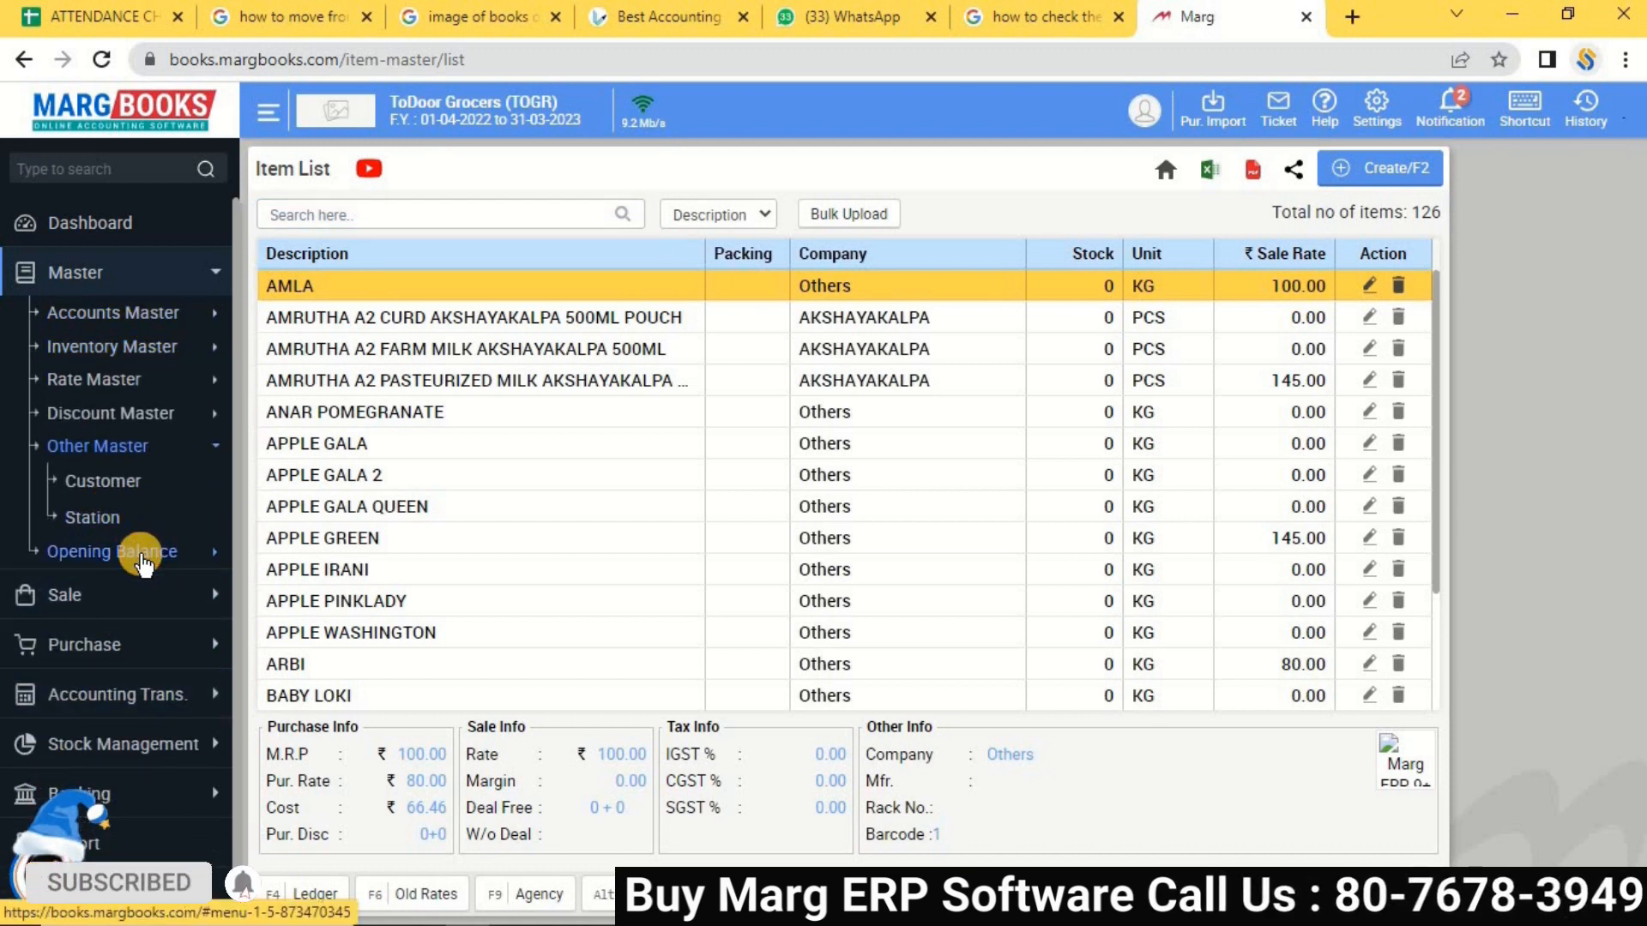
click(130, 552)
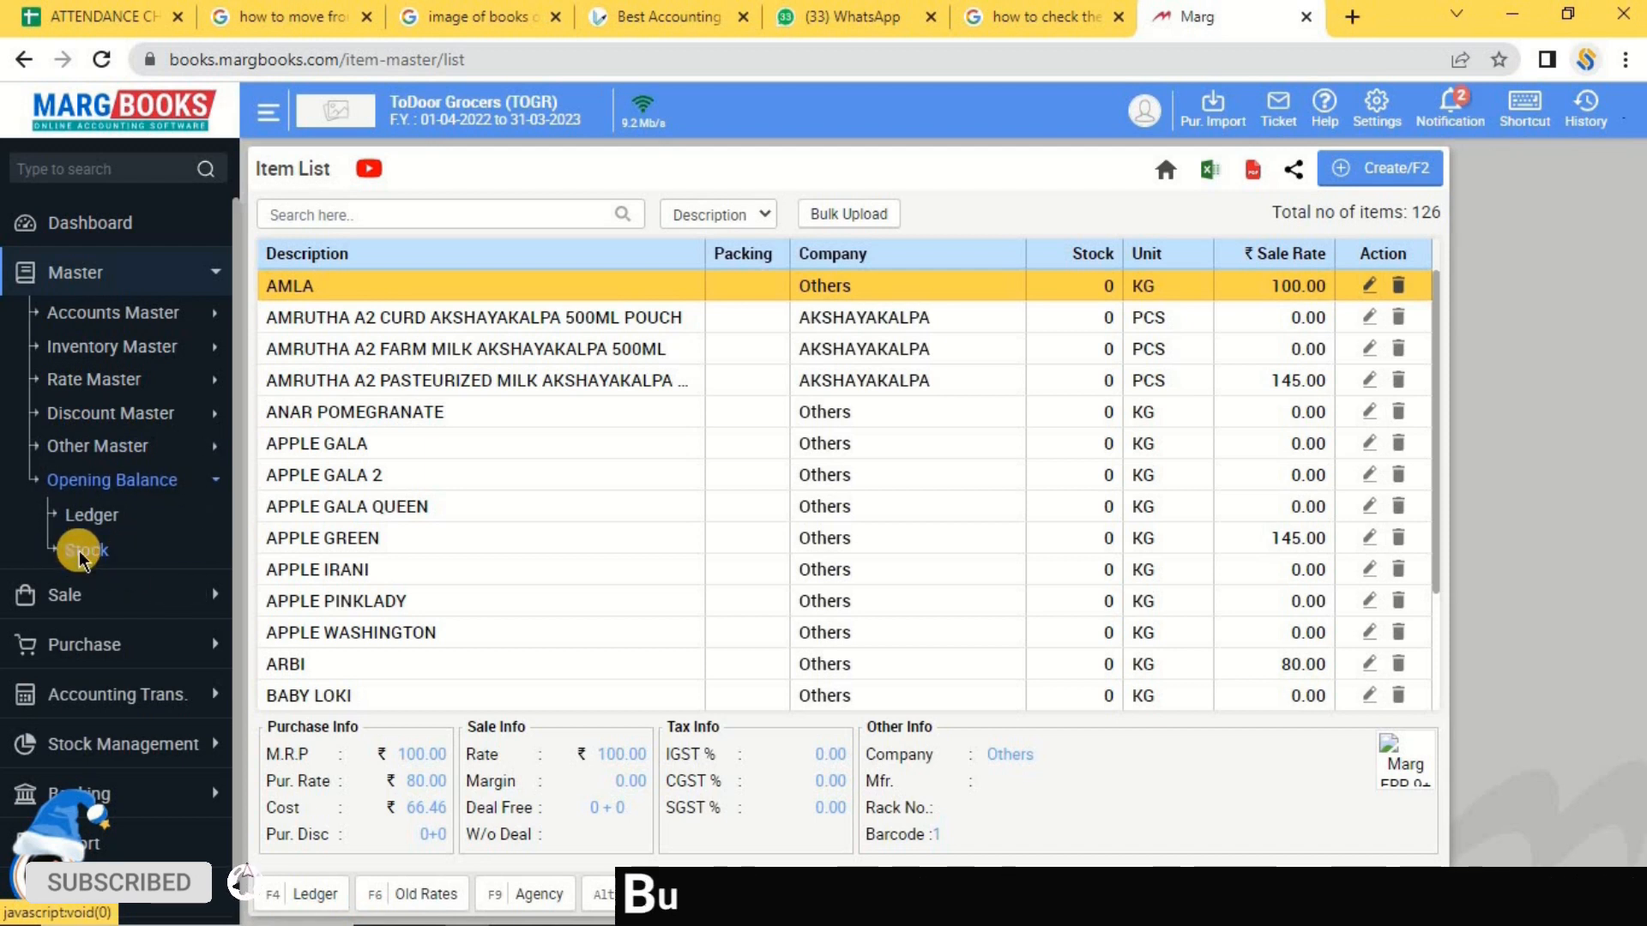
click(82, 559)
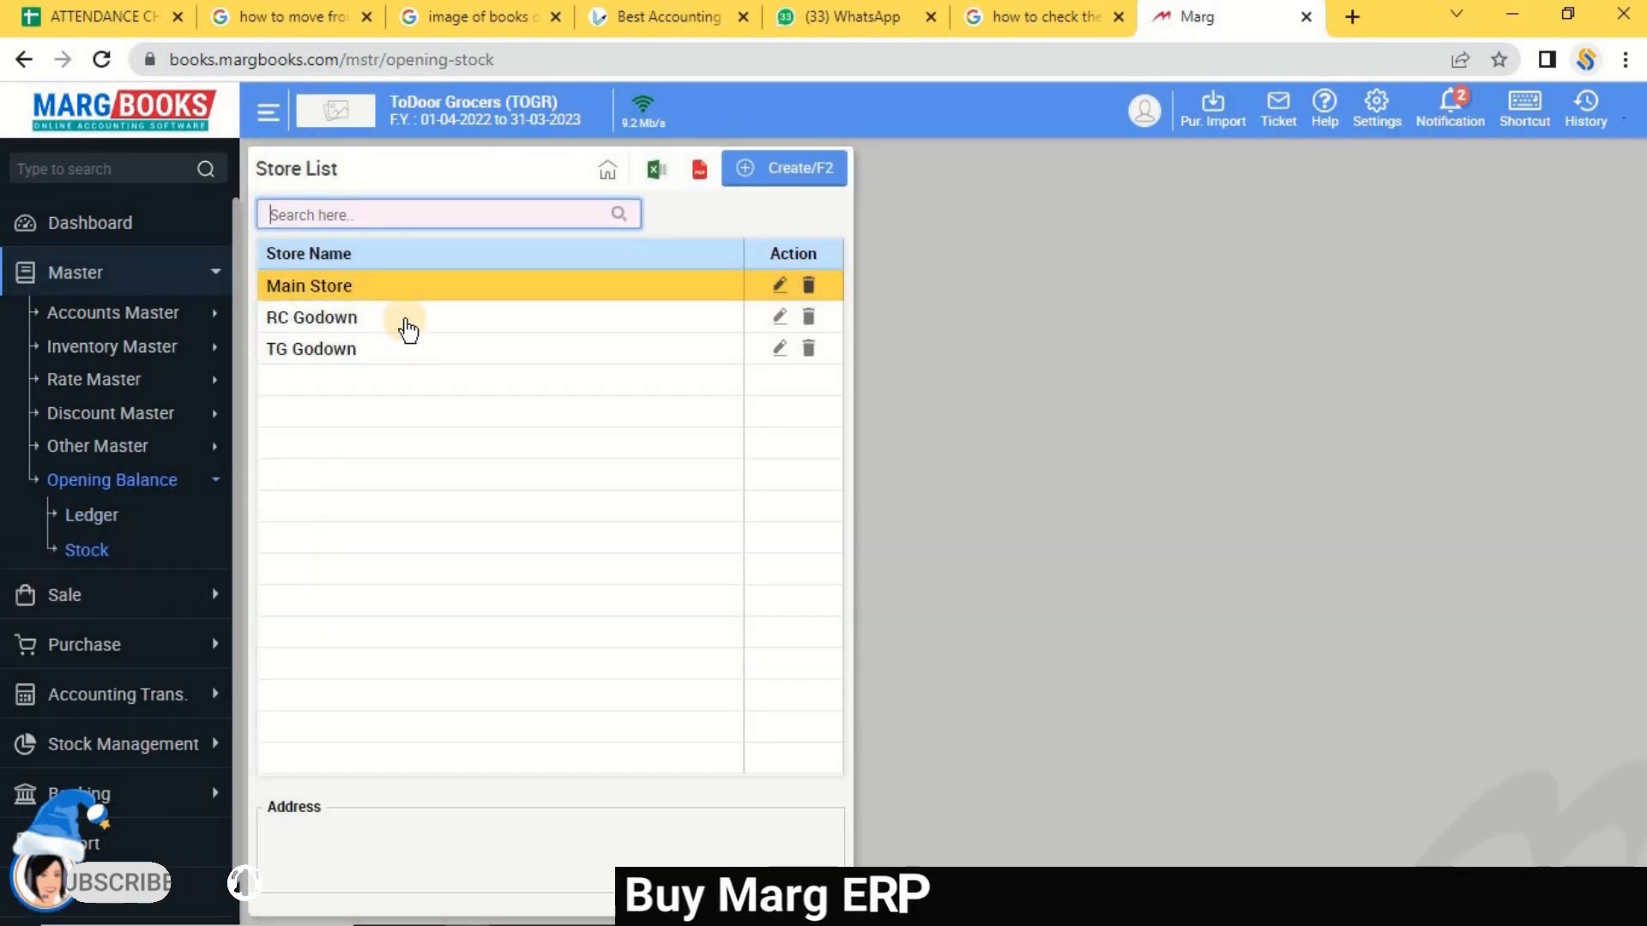
Review the store details for RC Godown and Main Store, including RC Godown's address.
double_click(407, 328)
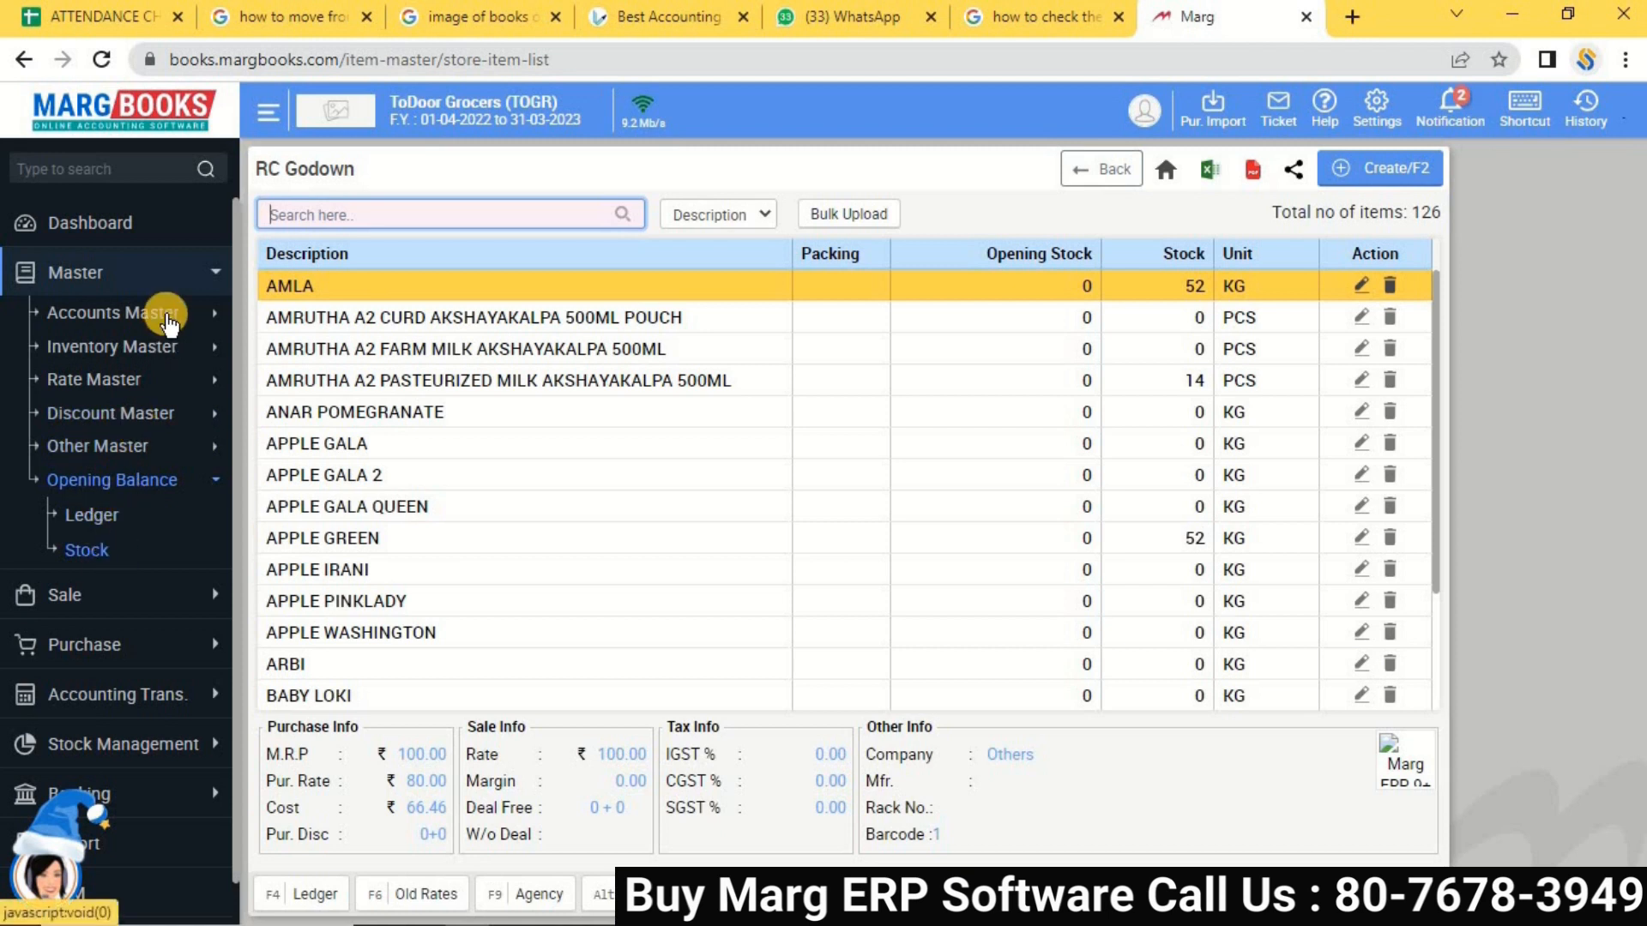
click(172, 350)
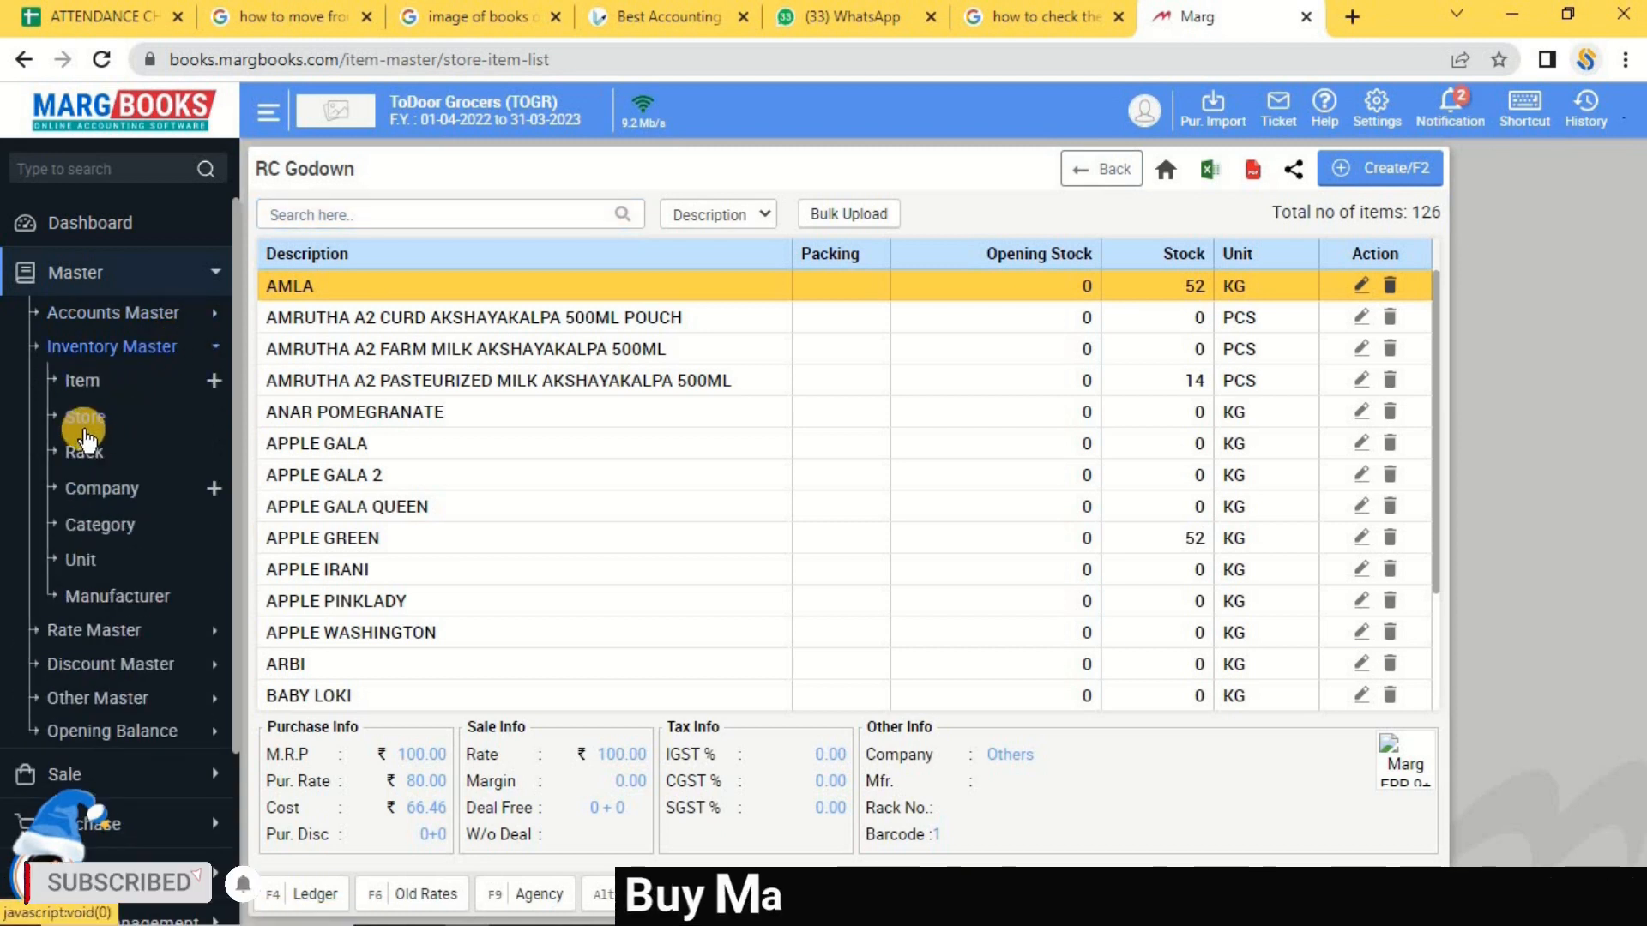
click(80, 420)
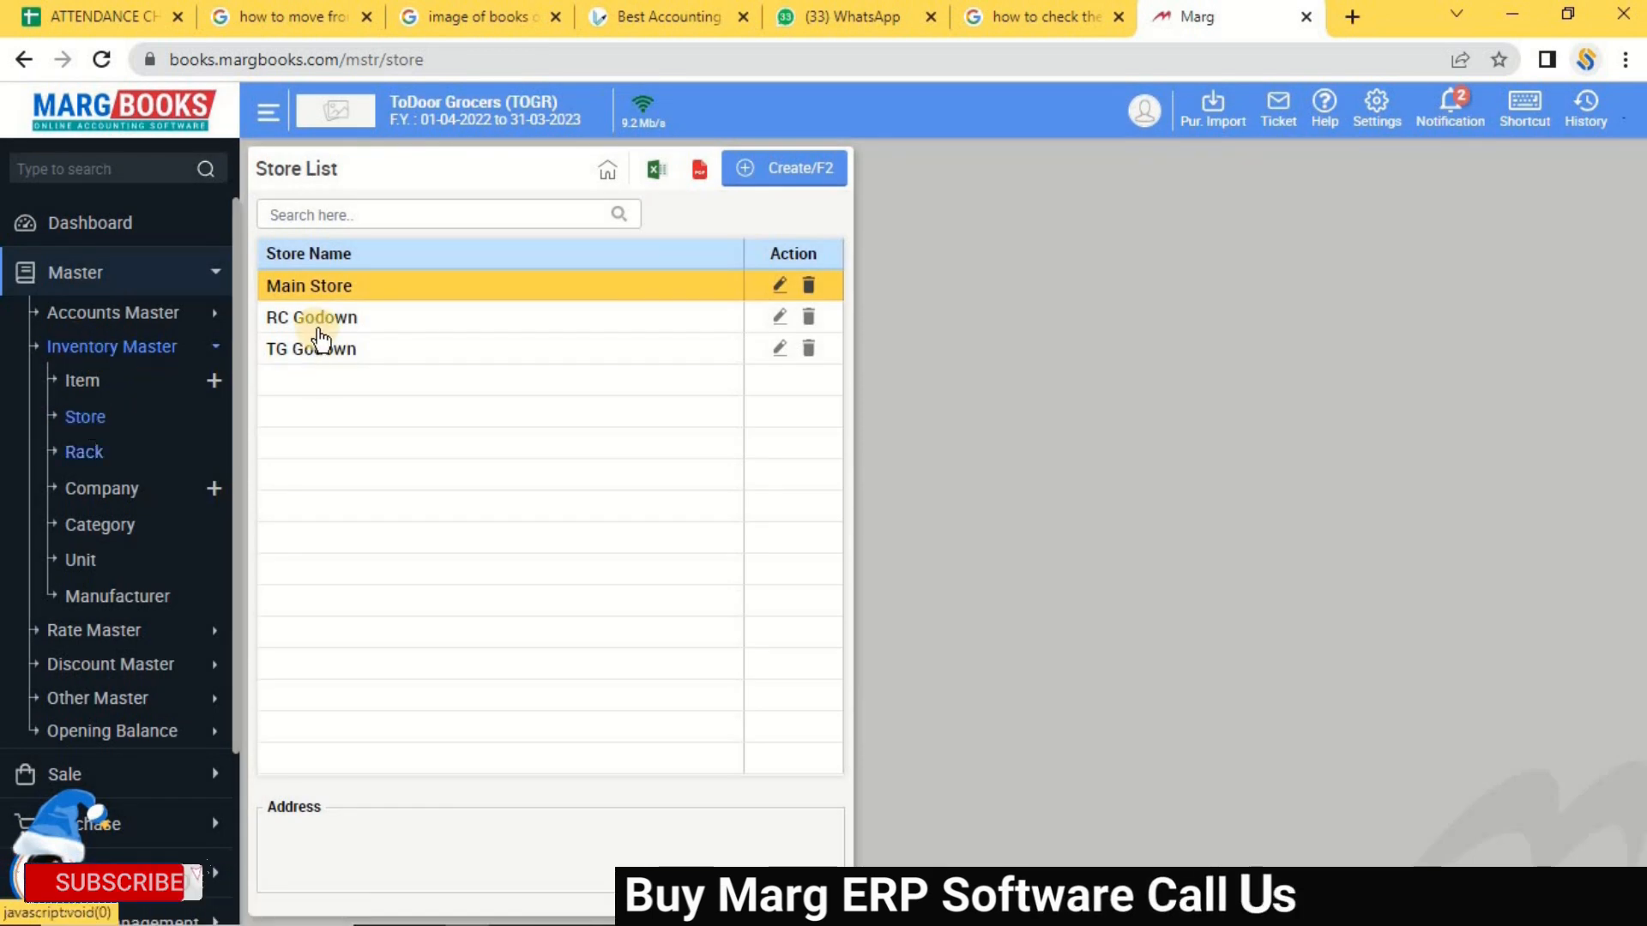
click(322, 322)
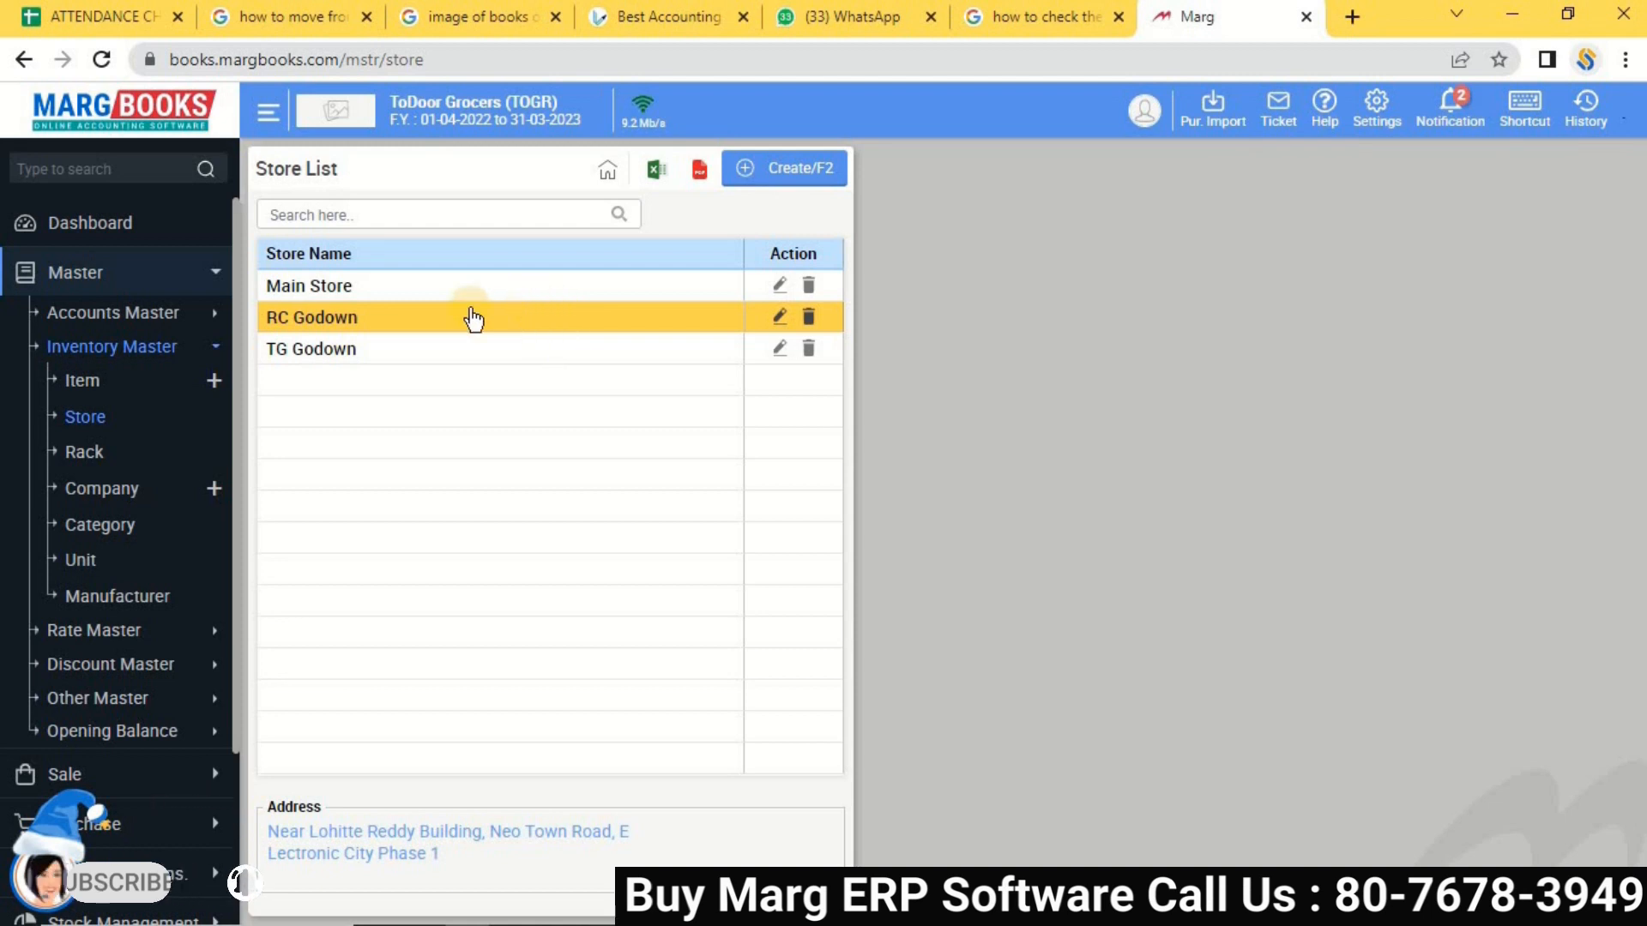
click(404, 291)
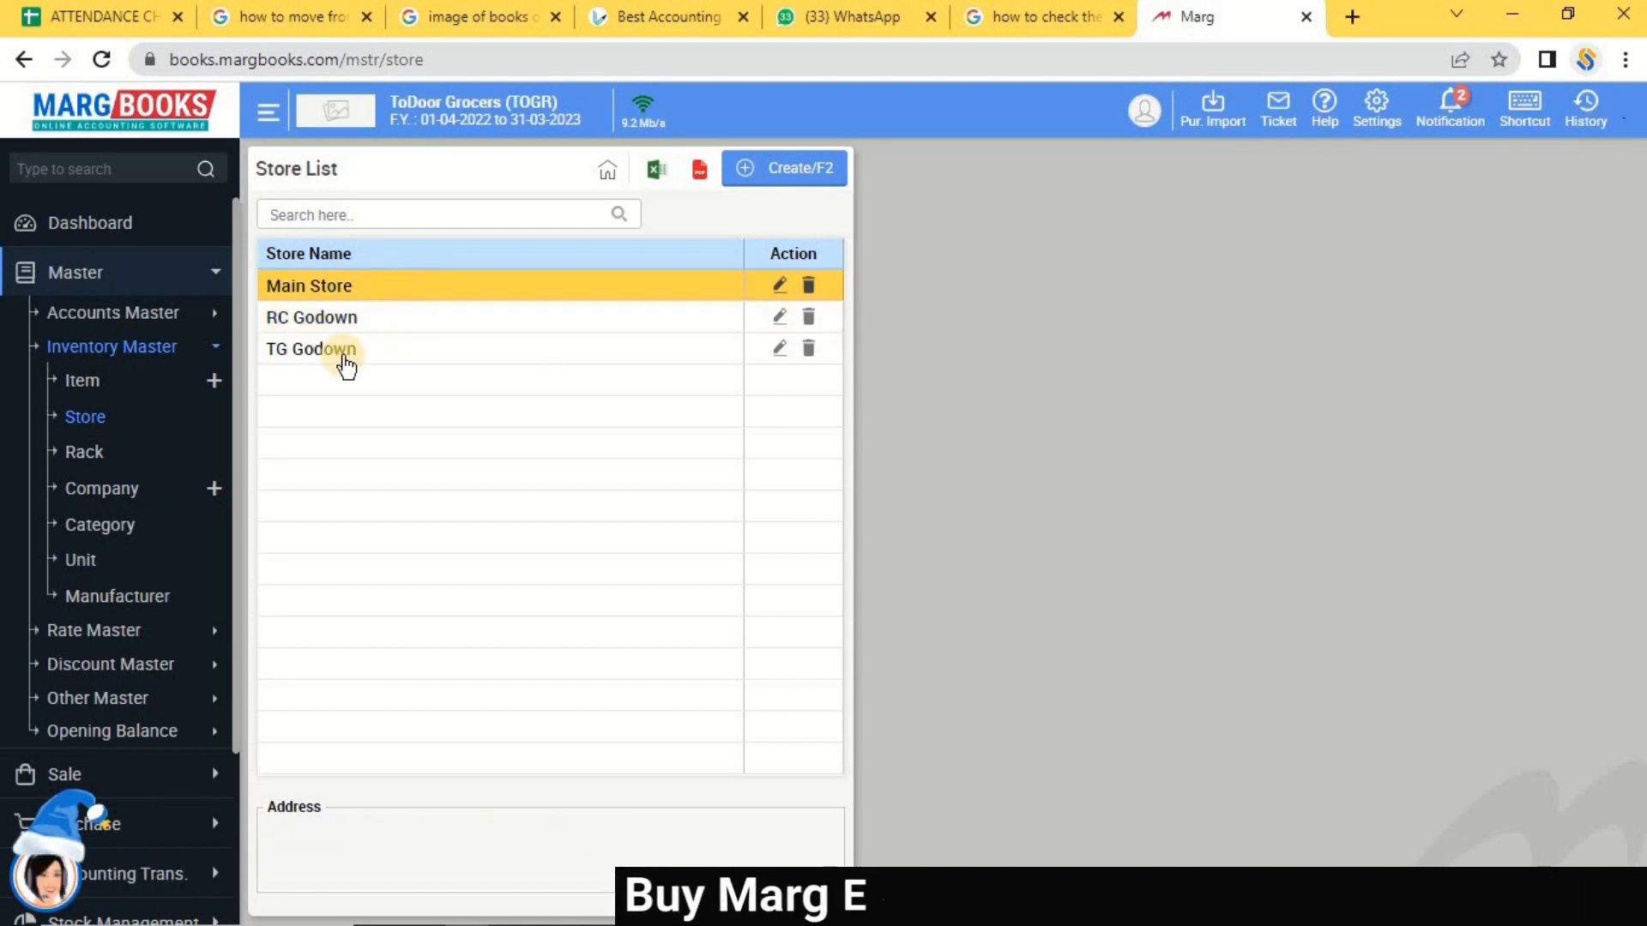
click(350, 321)
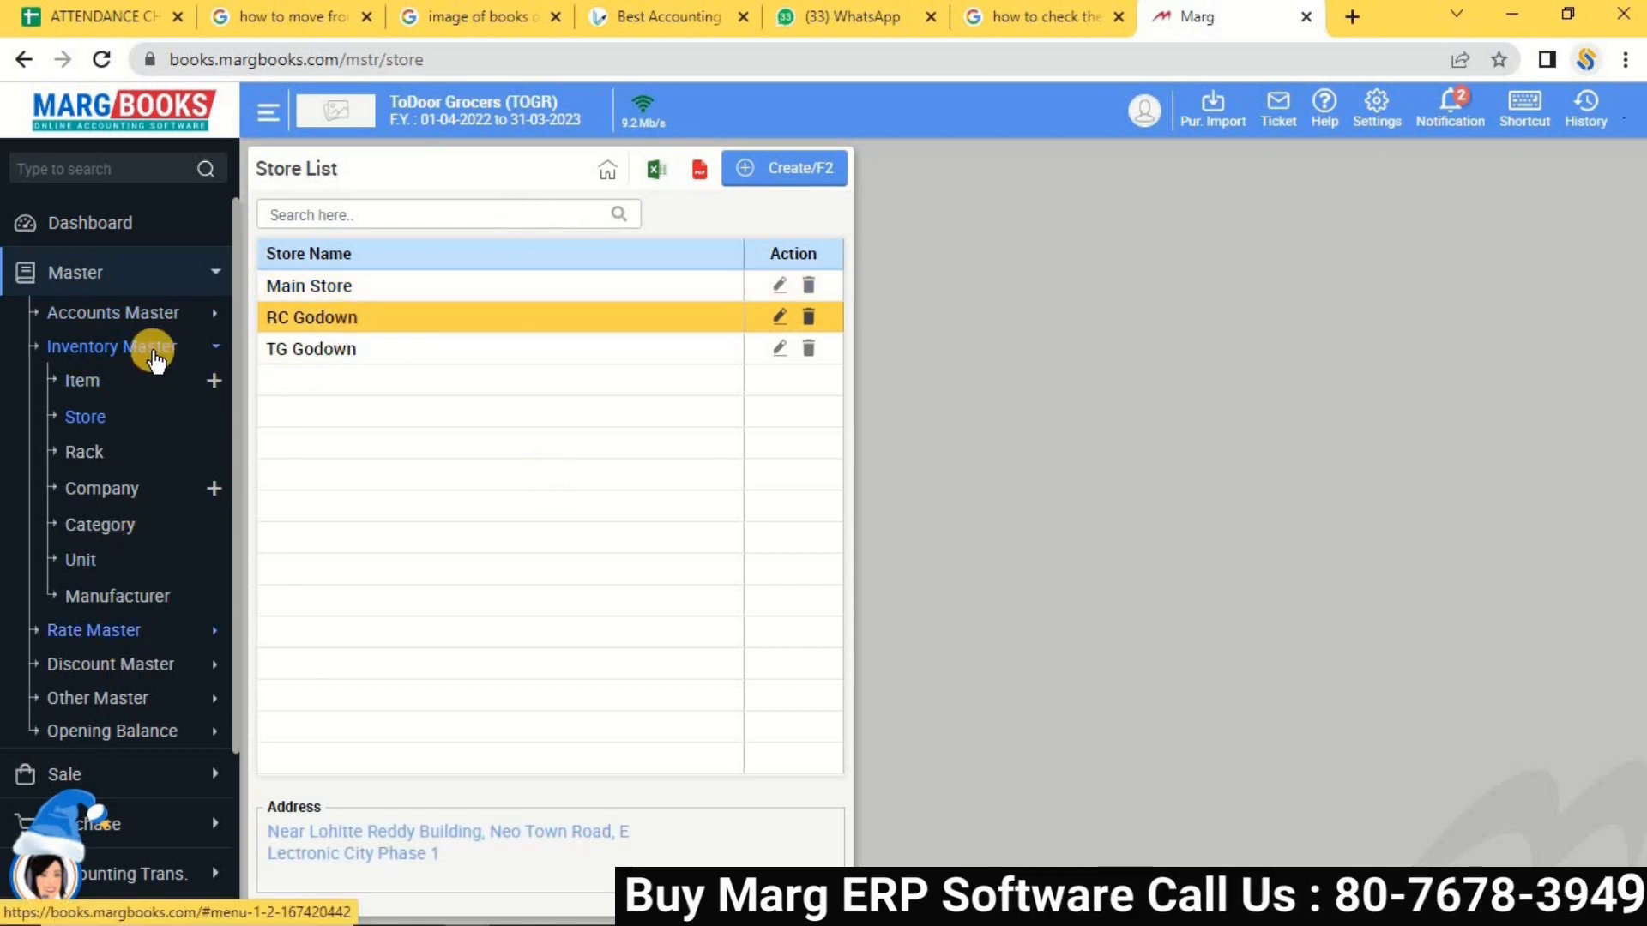
Open RC Godown's opening-stock item list: 52 AMLA, 14 AMRUTHA A2 milk, 52 APPLE GREEN.
click(155, 354)
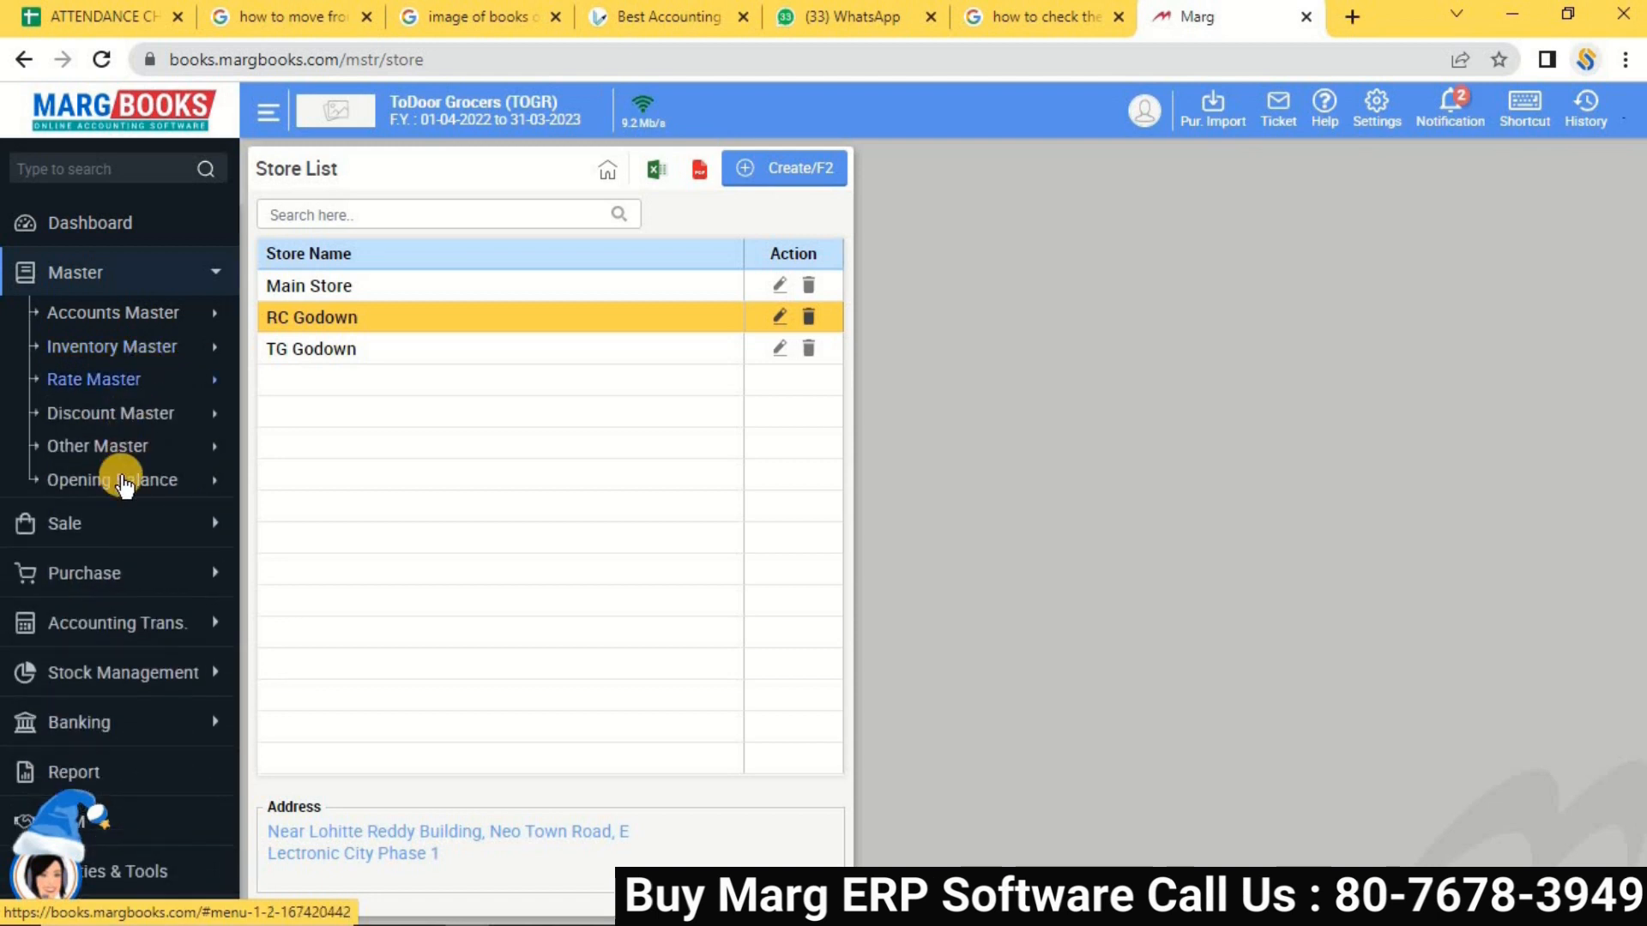
click(120, 483)
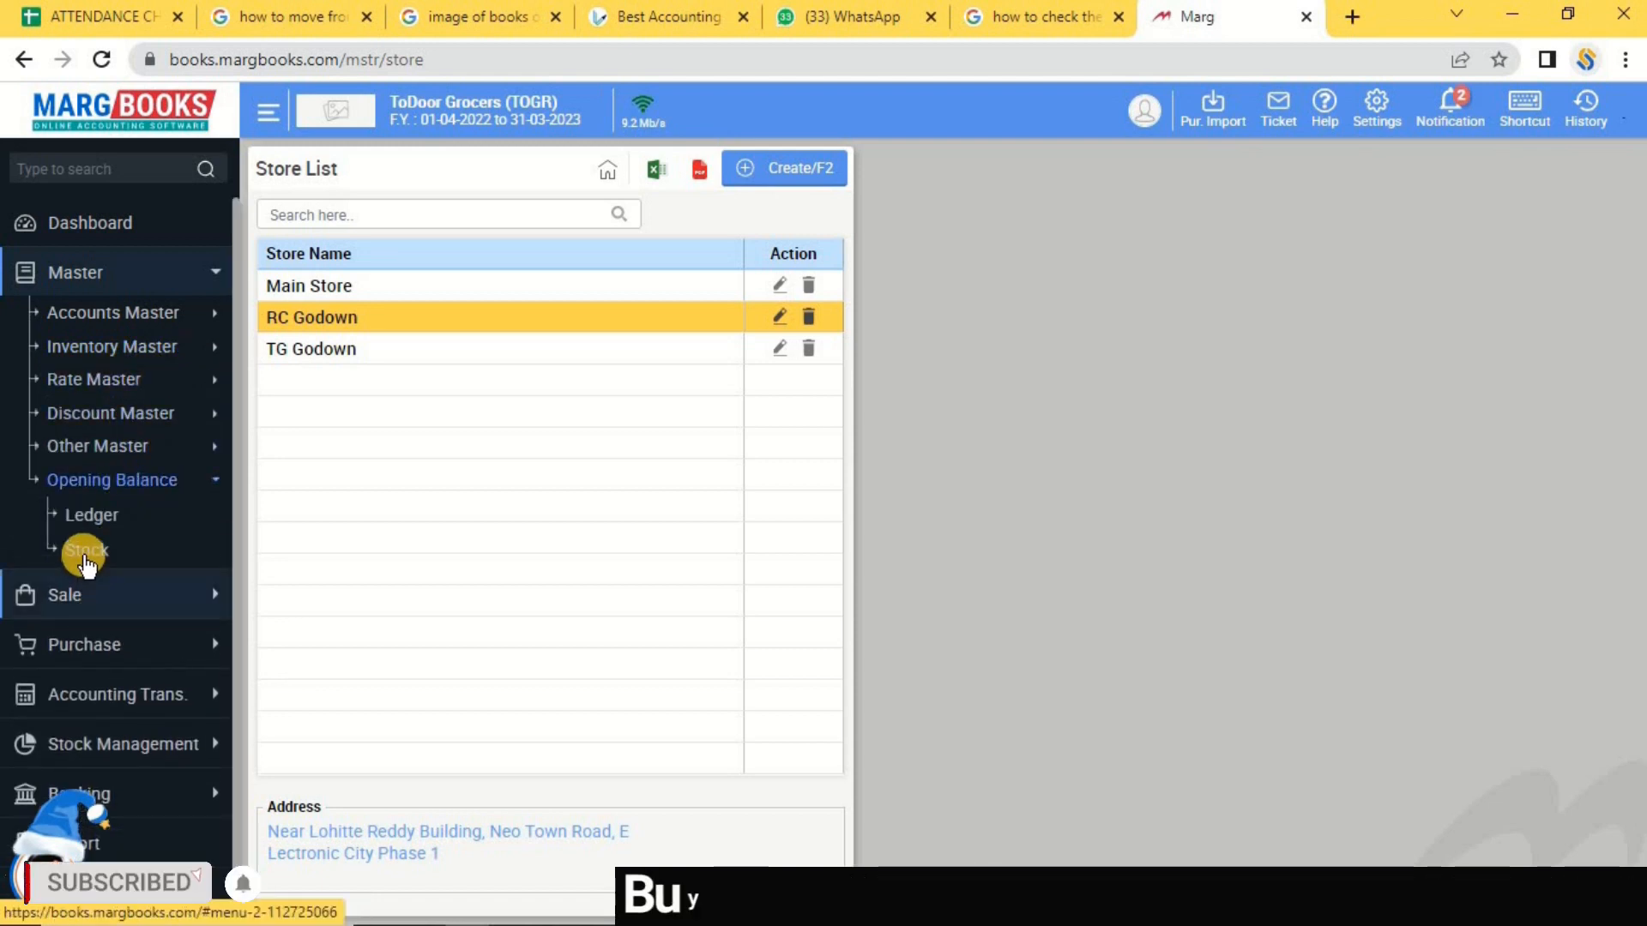
click(85, 553)
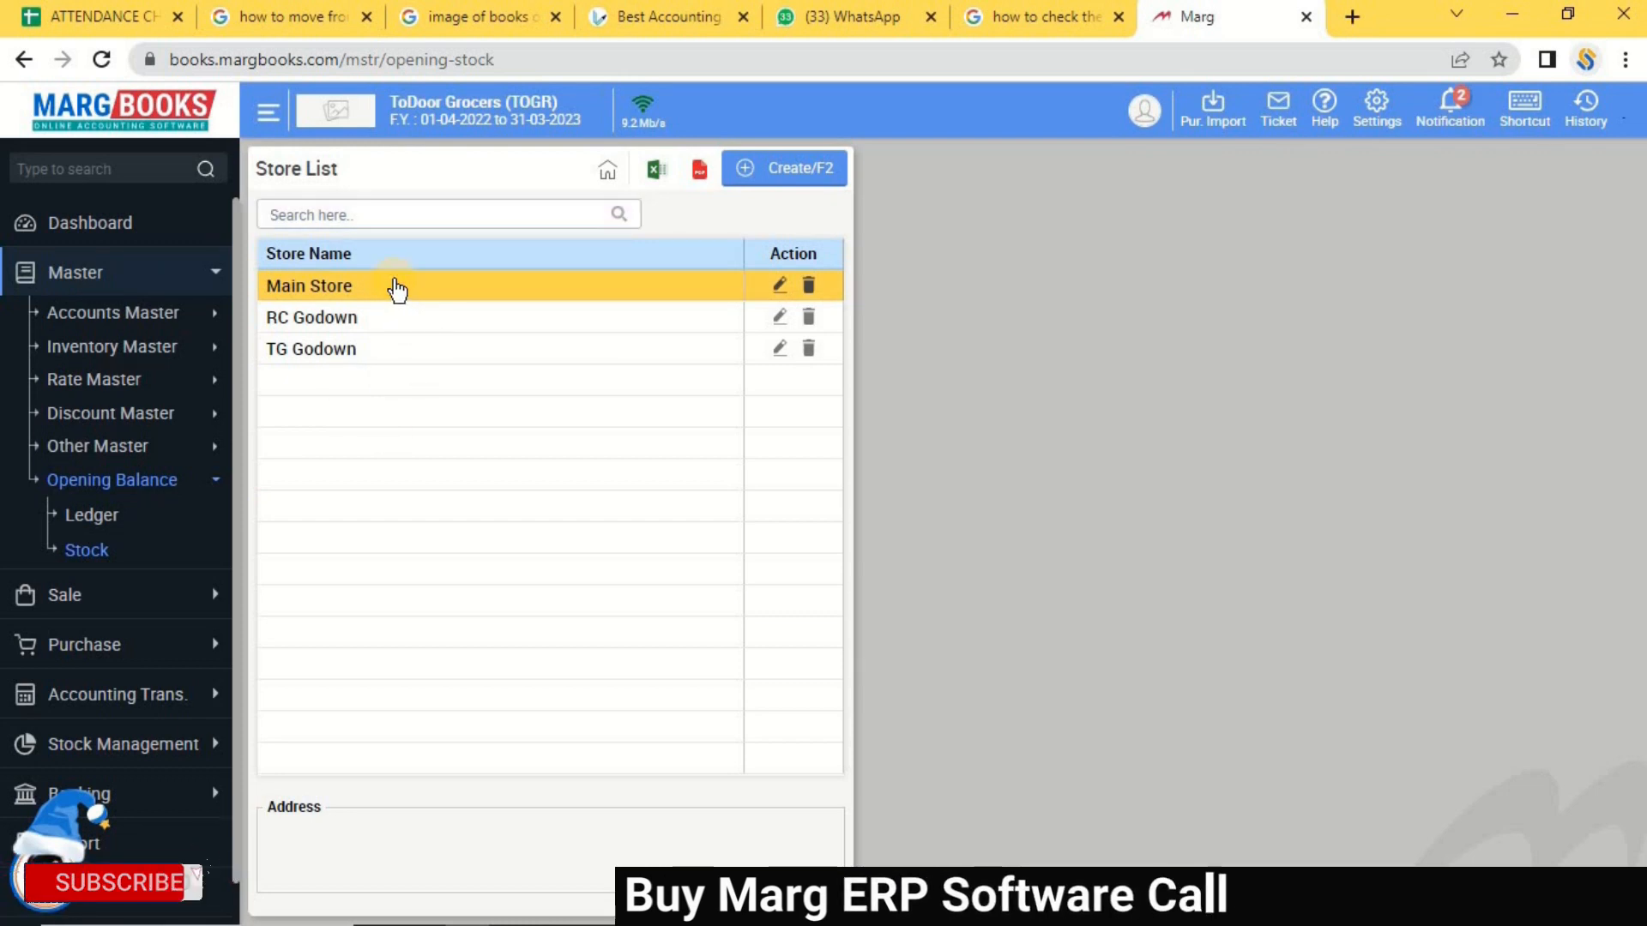
click(314, 330)
double_click(314, 326)
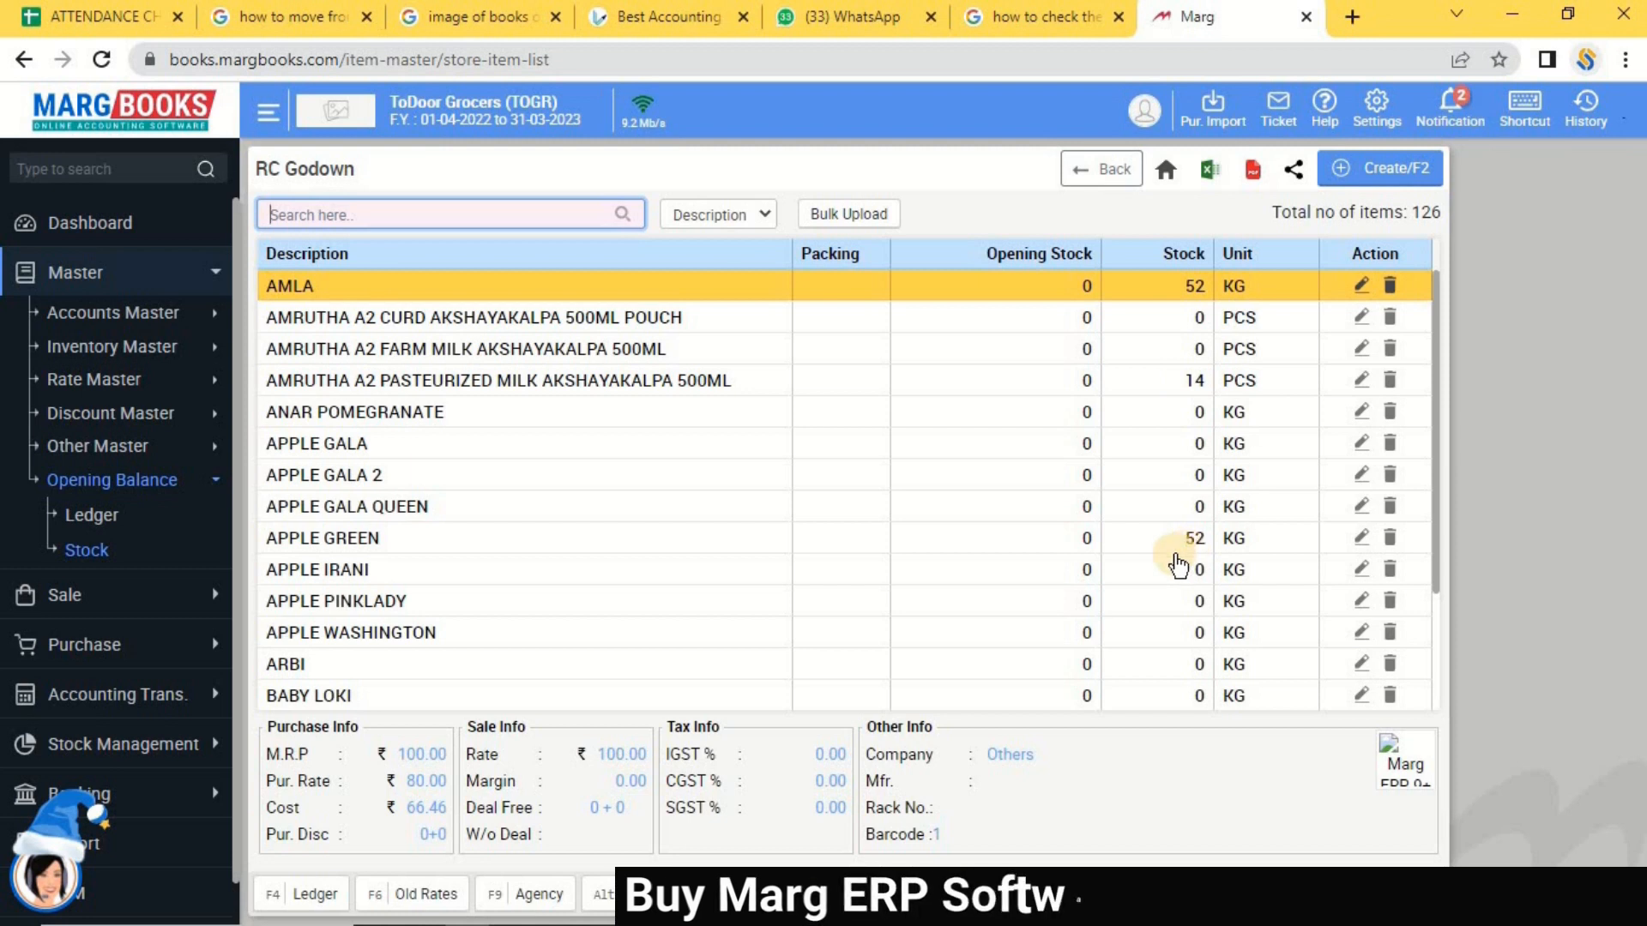
click(133, 232)
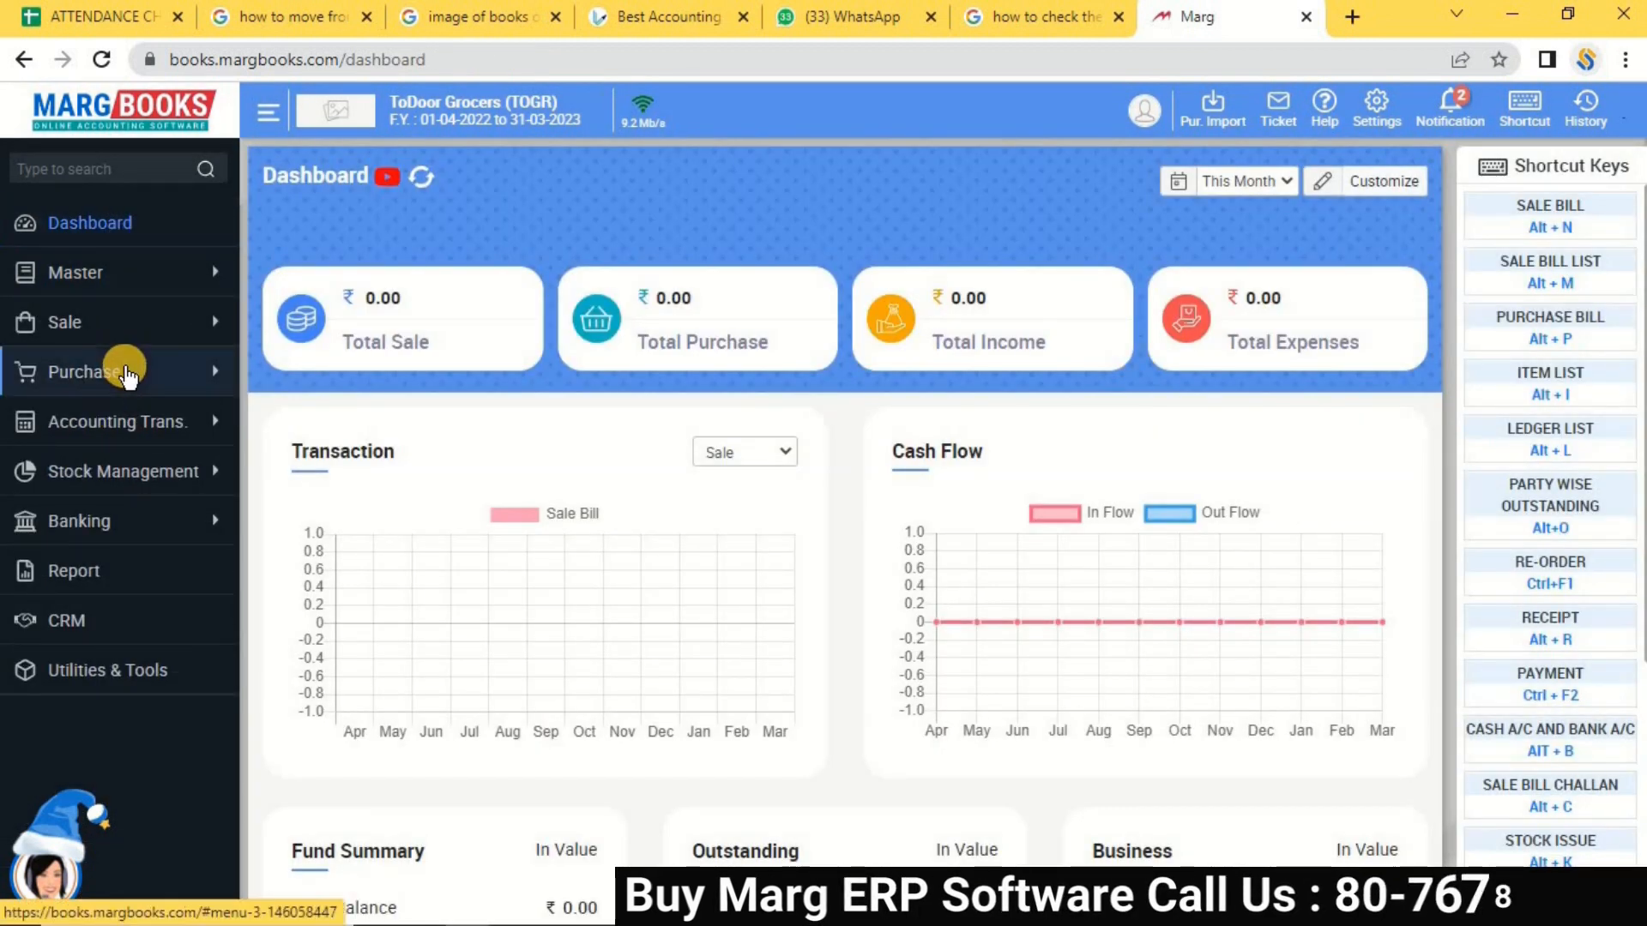
Open Purchase > Return to show the empty Purchase Return debit Note List.
click(126, 373)
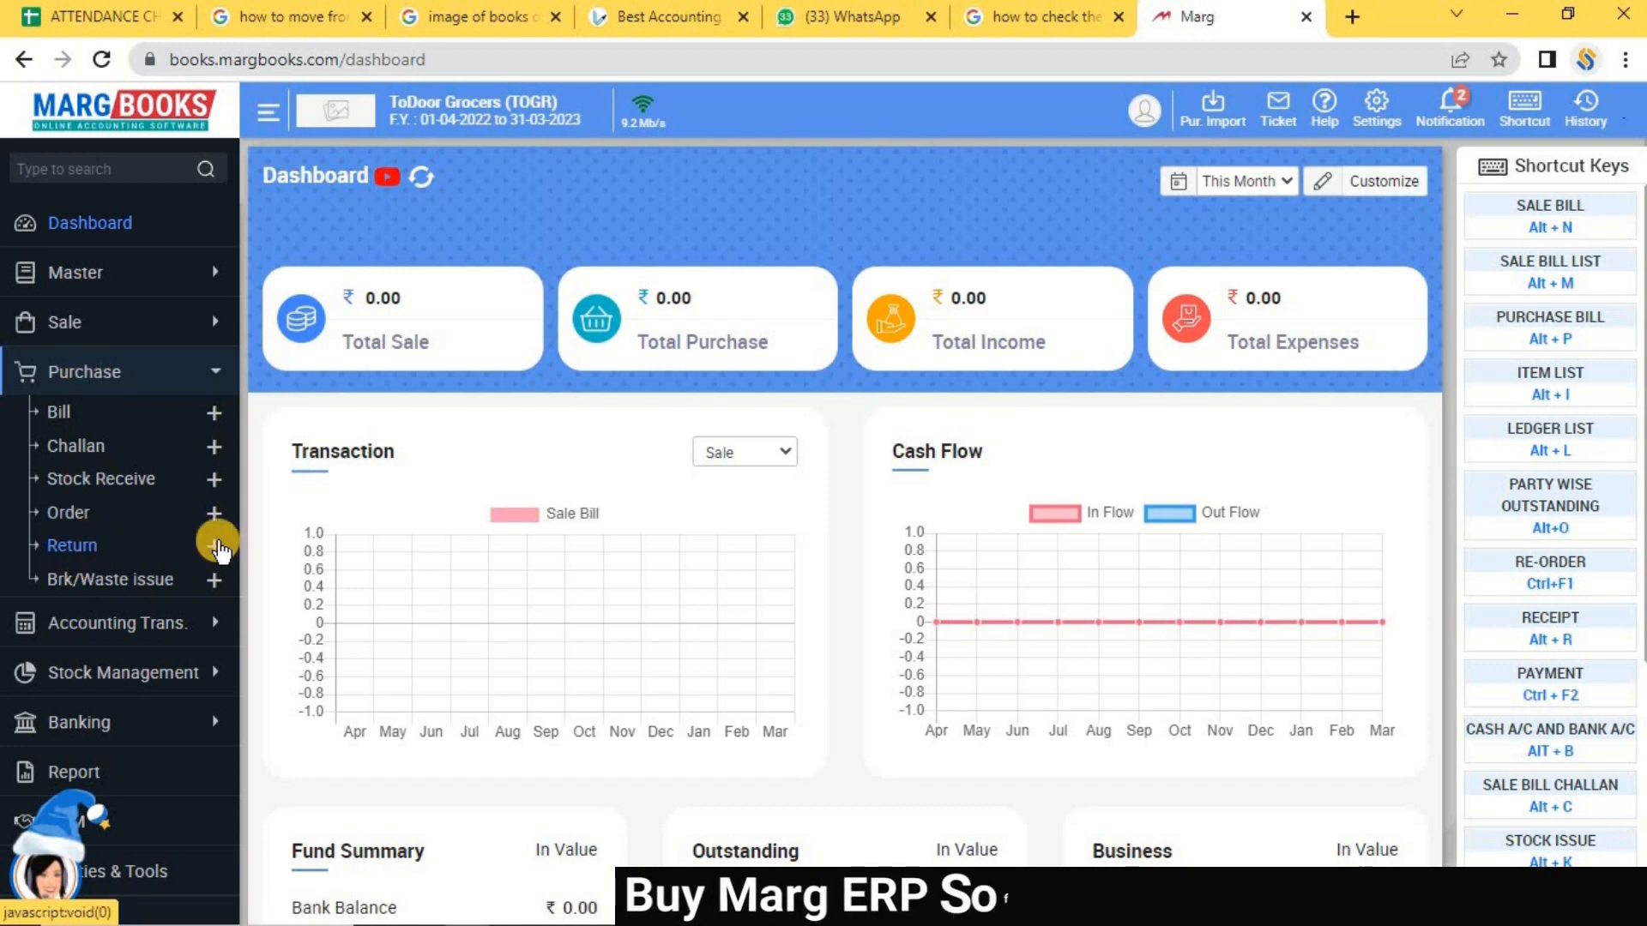
click(70, 549)
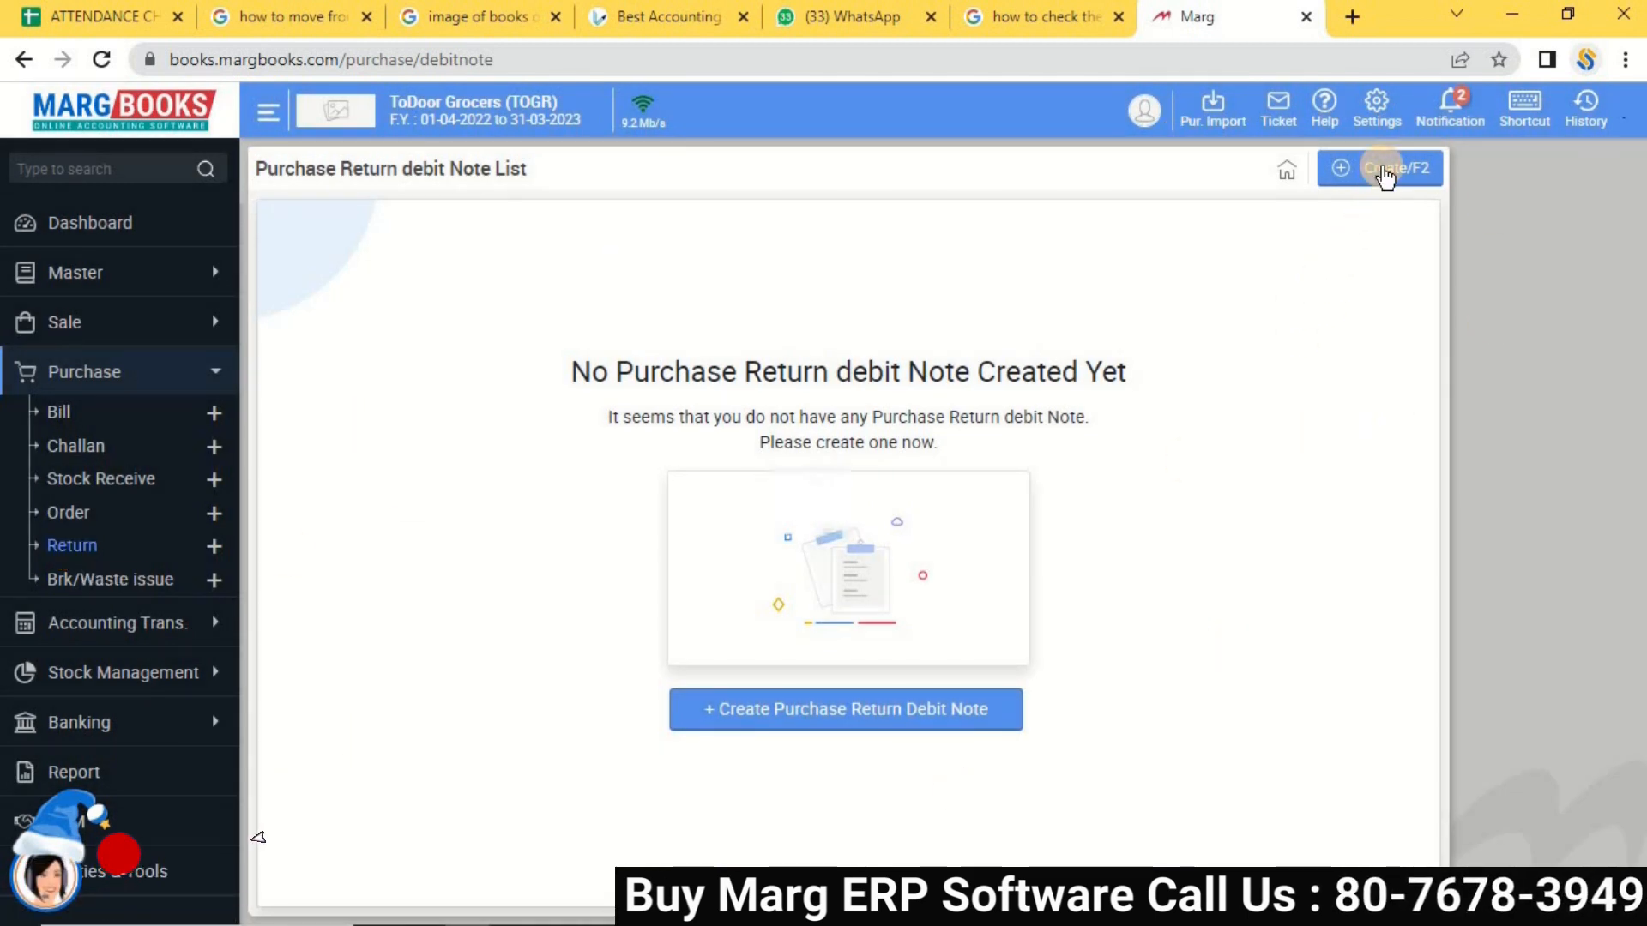
Create debit note DN00001 for party Sb Traders, changing its store to RC Godown.
click(1384, 172)
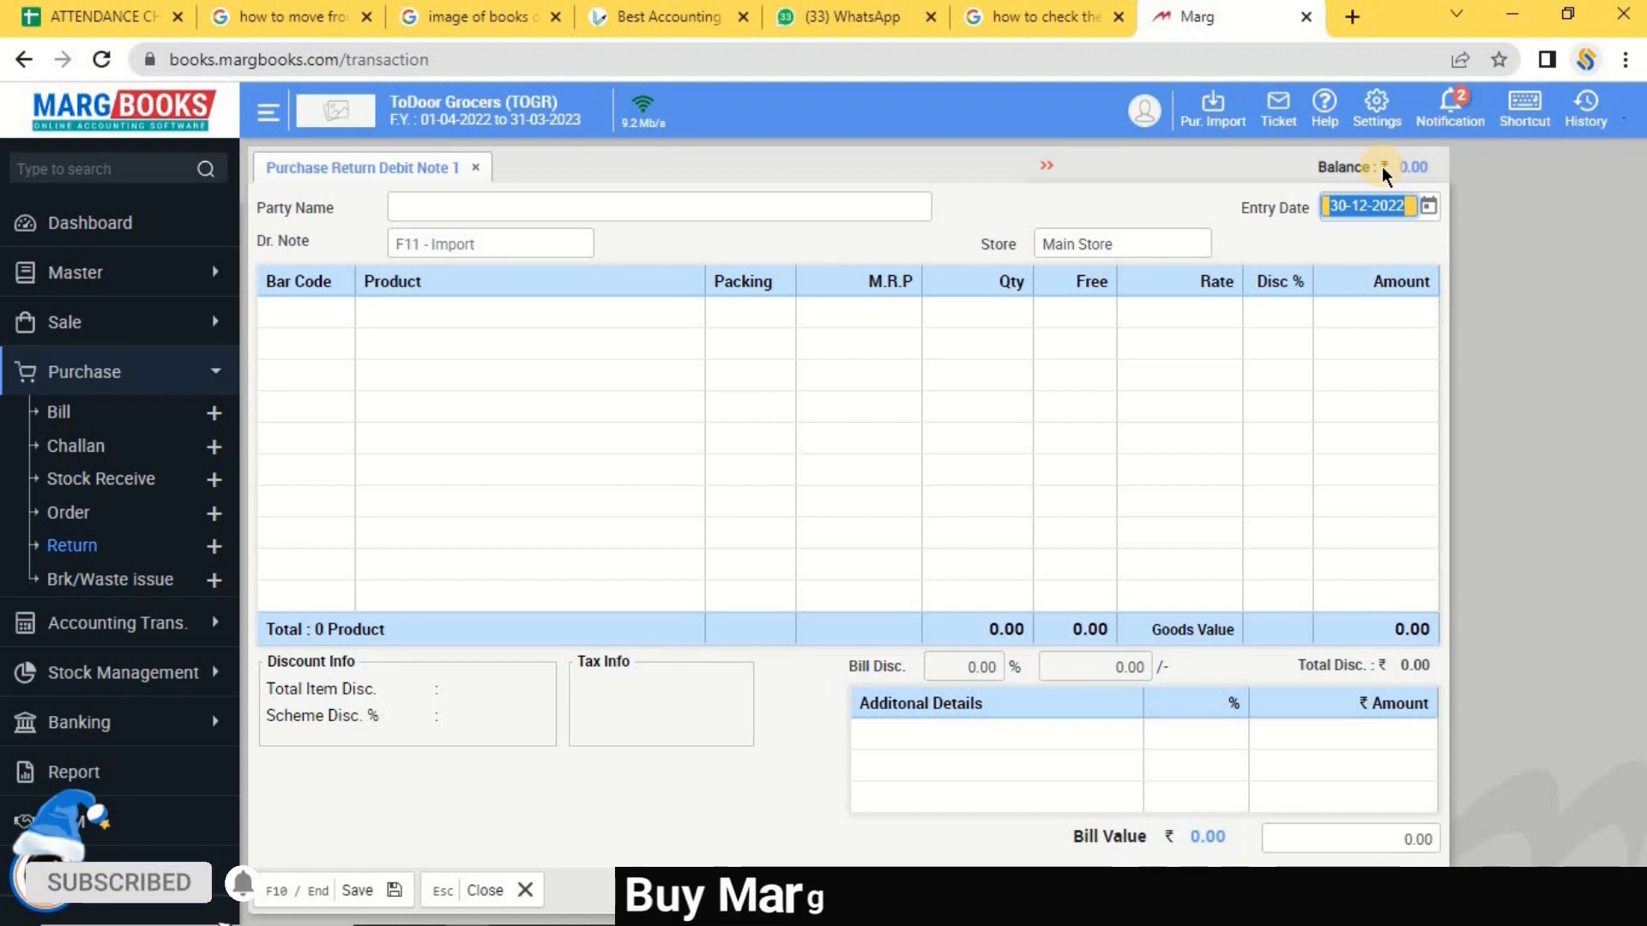
key(Return)
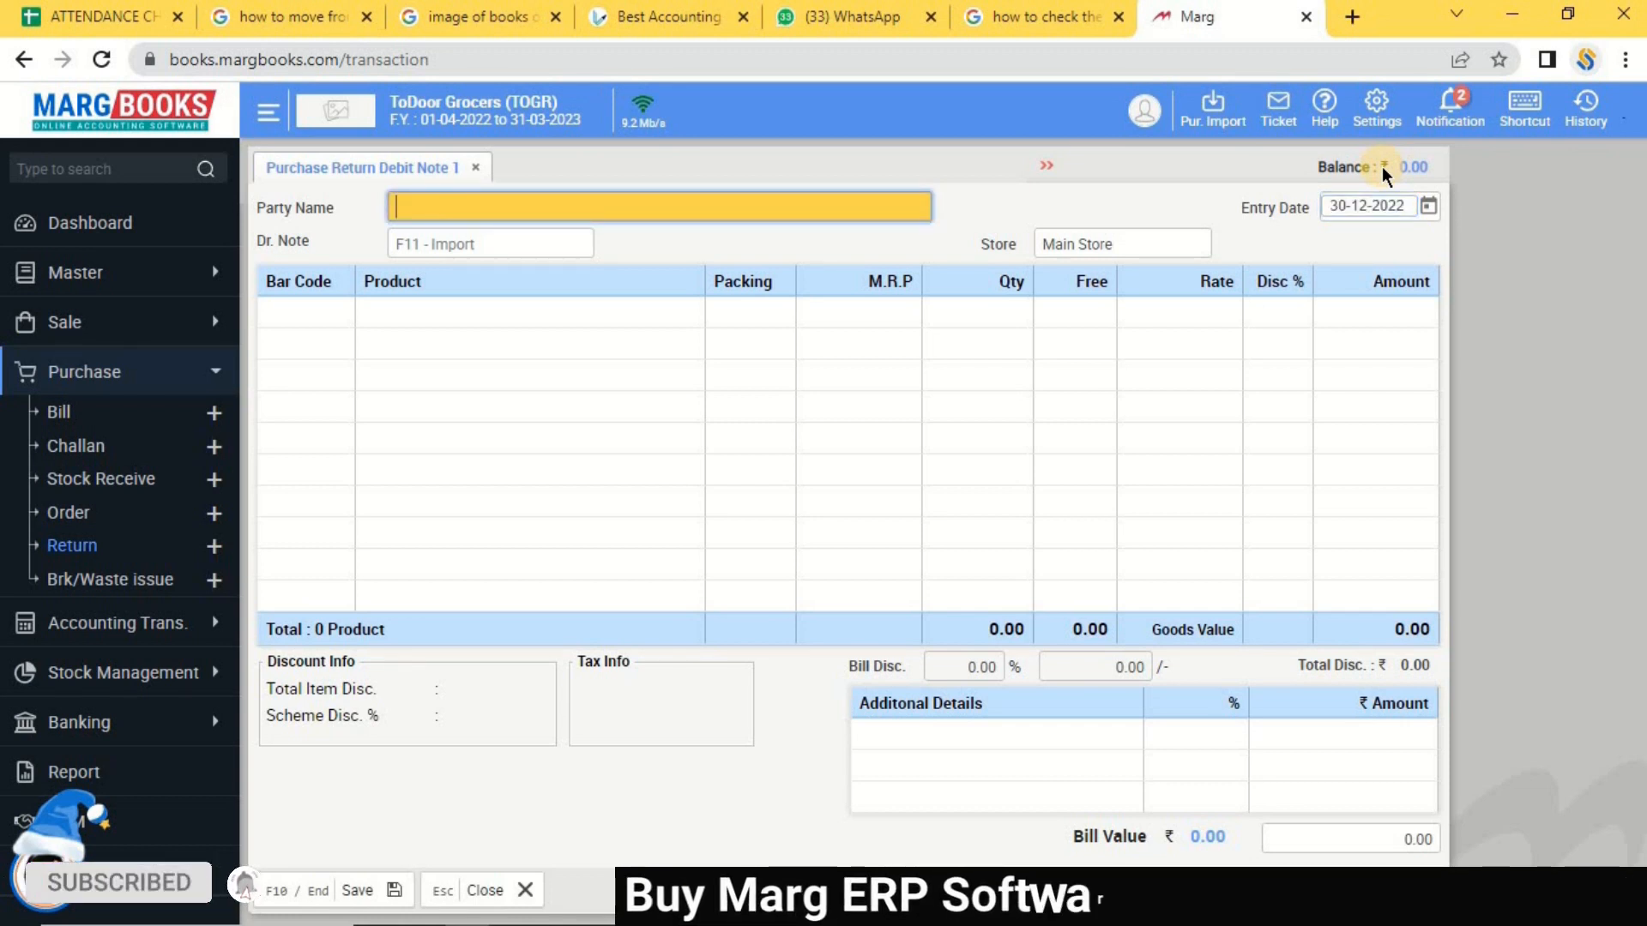
key(Return)
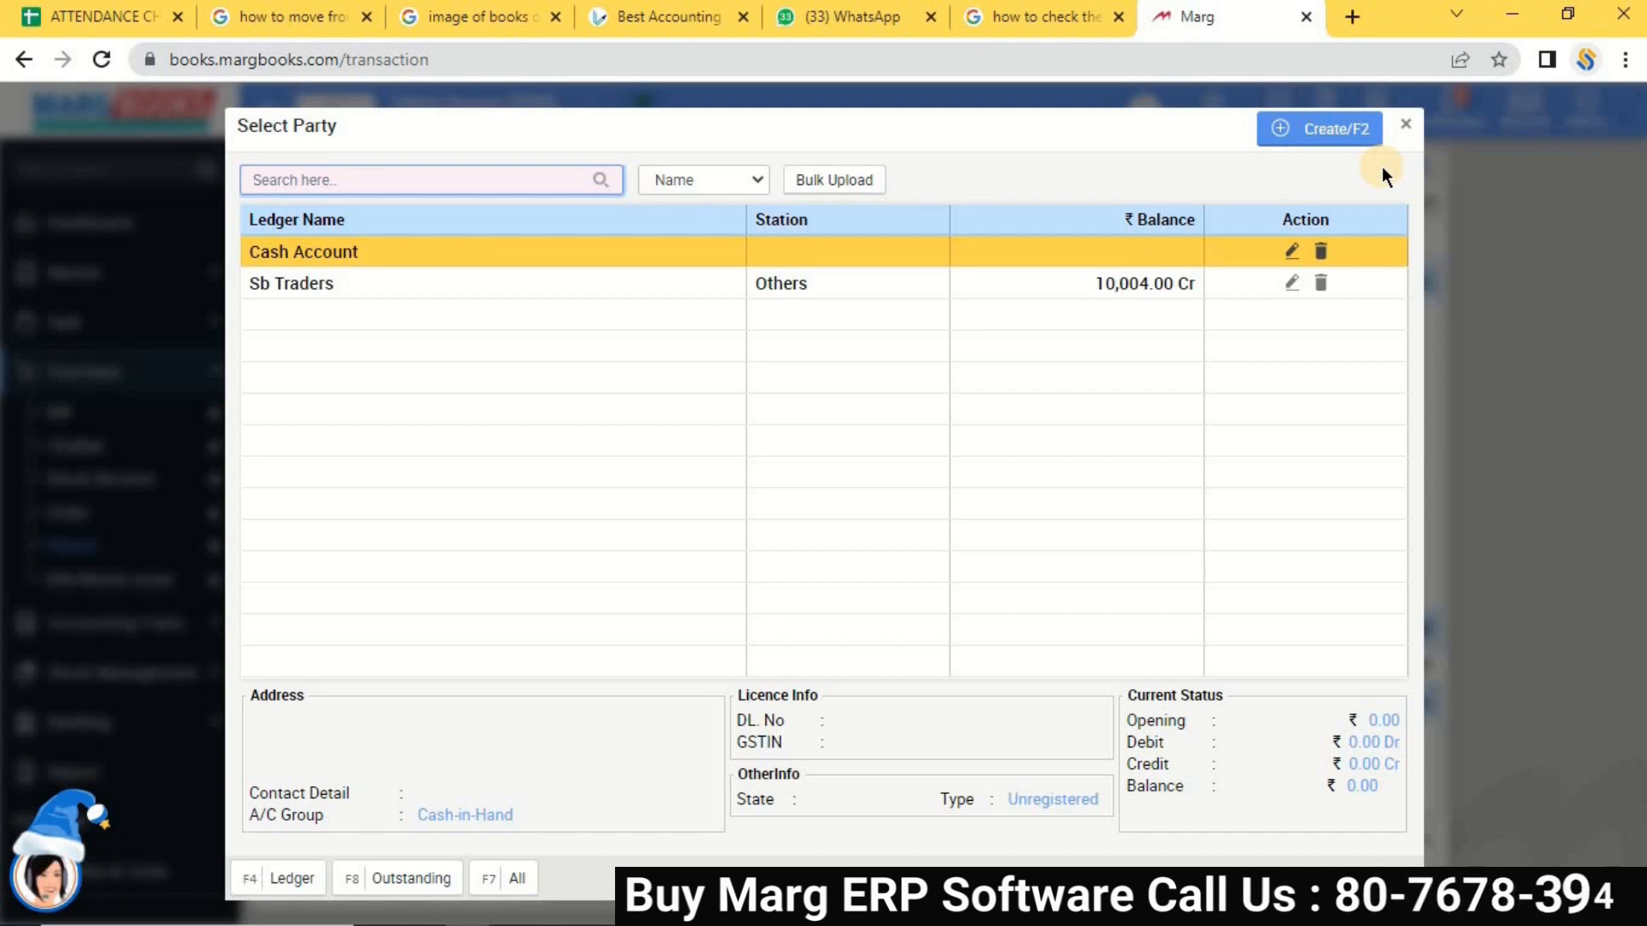
key(Down)
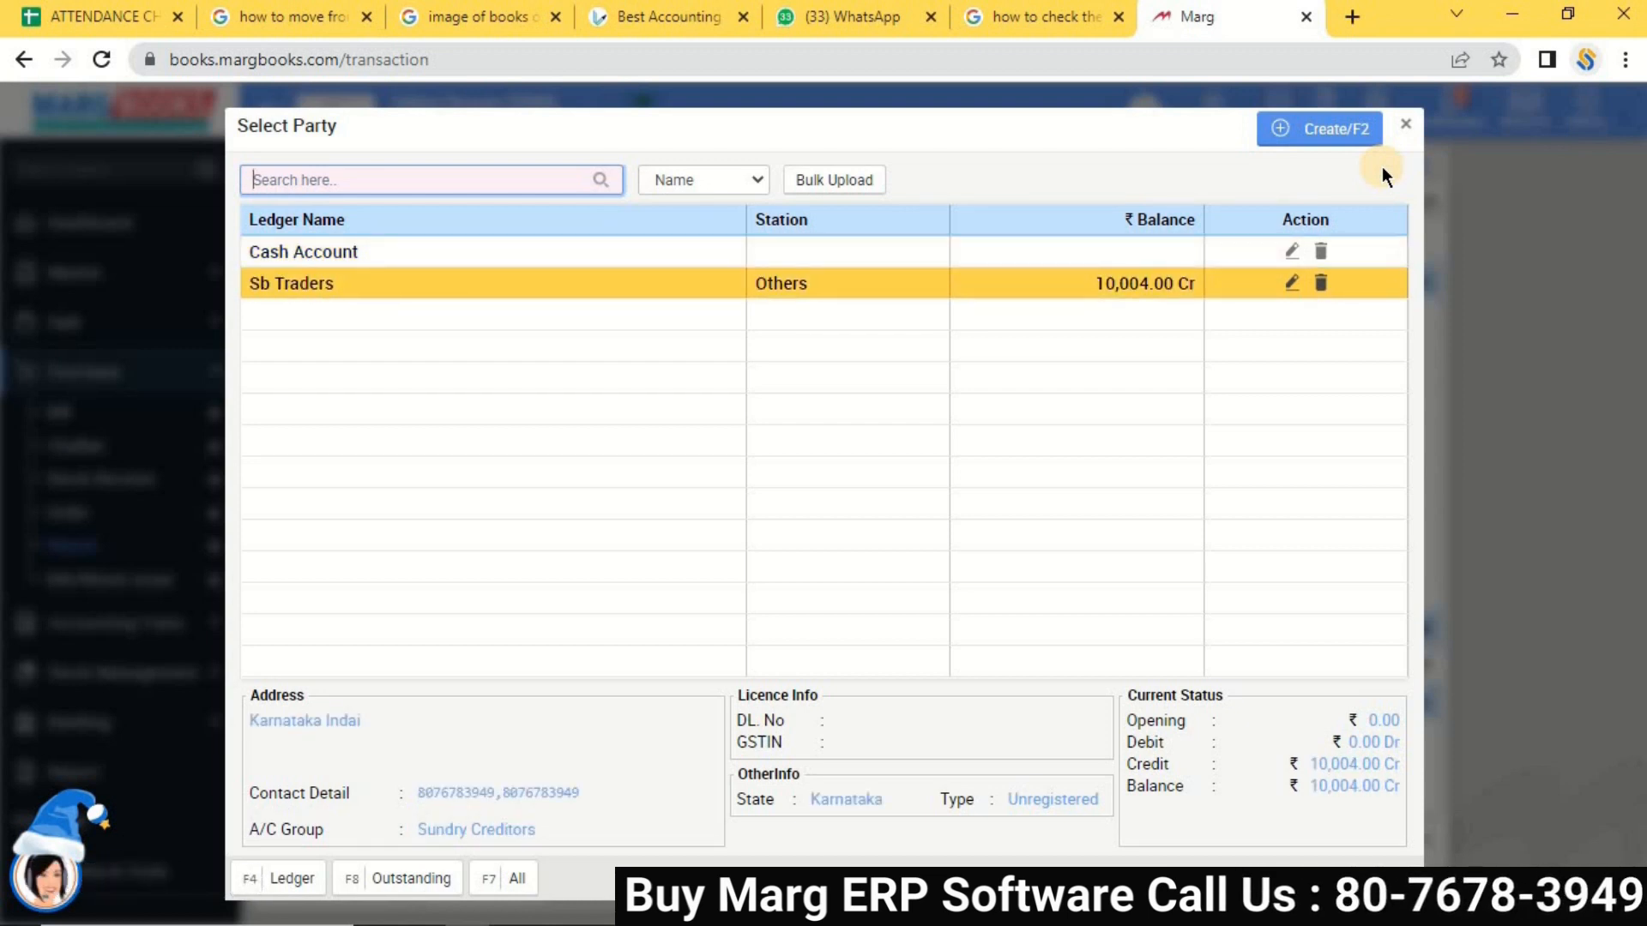
key(Return)
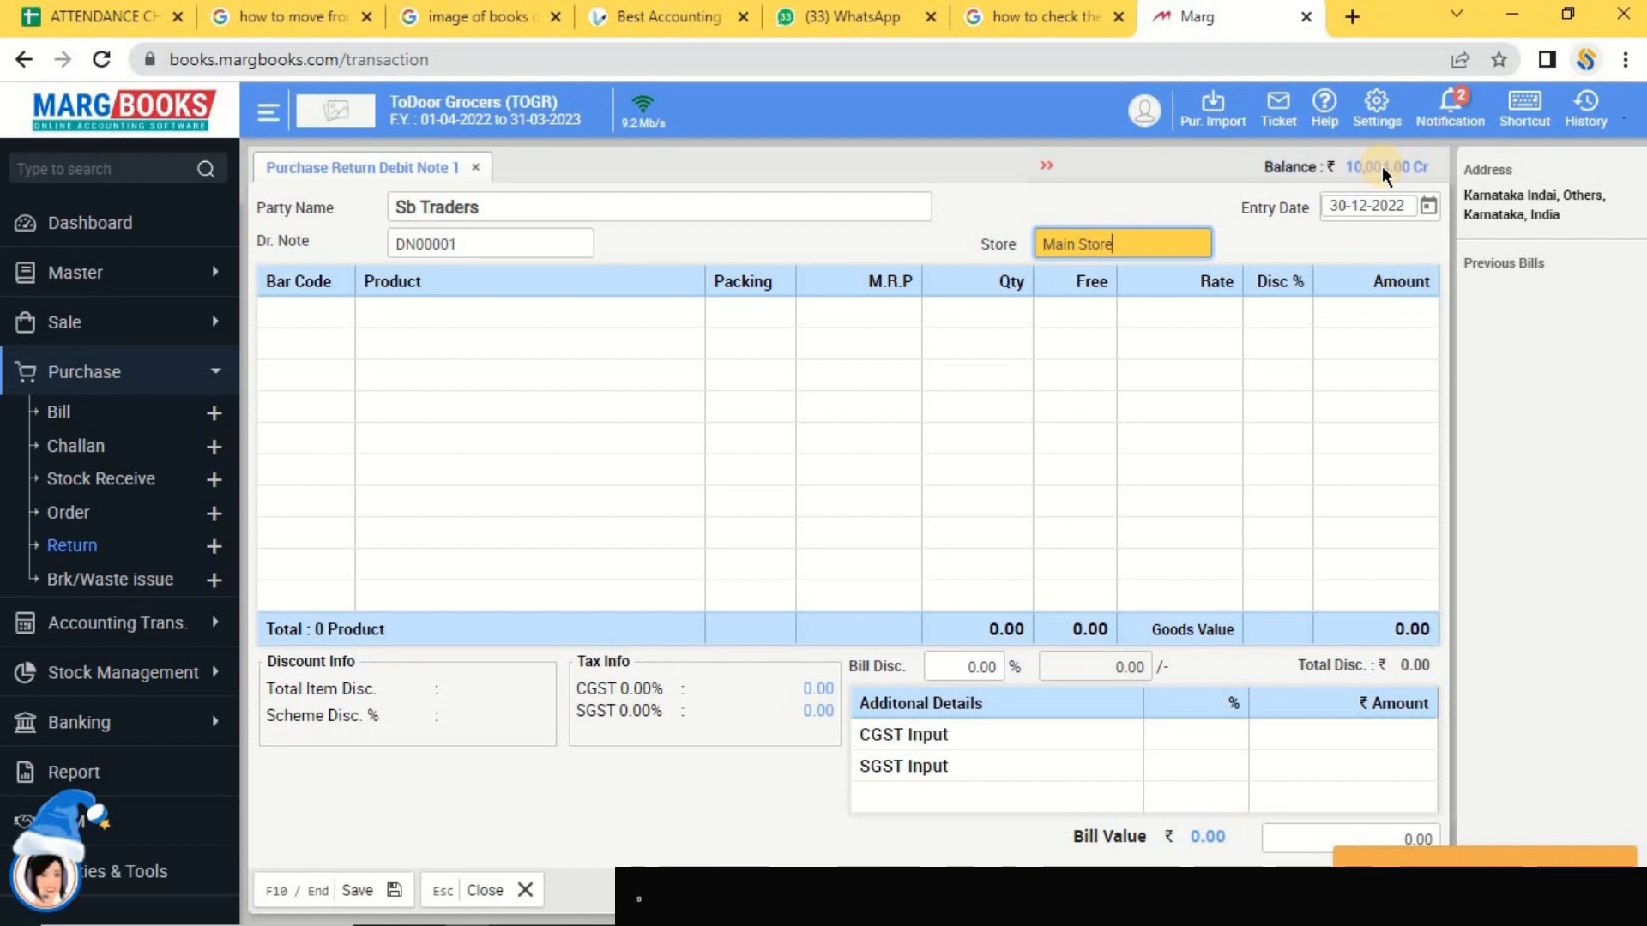
key(Return)
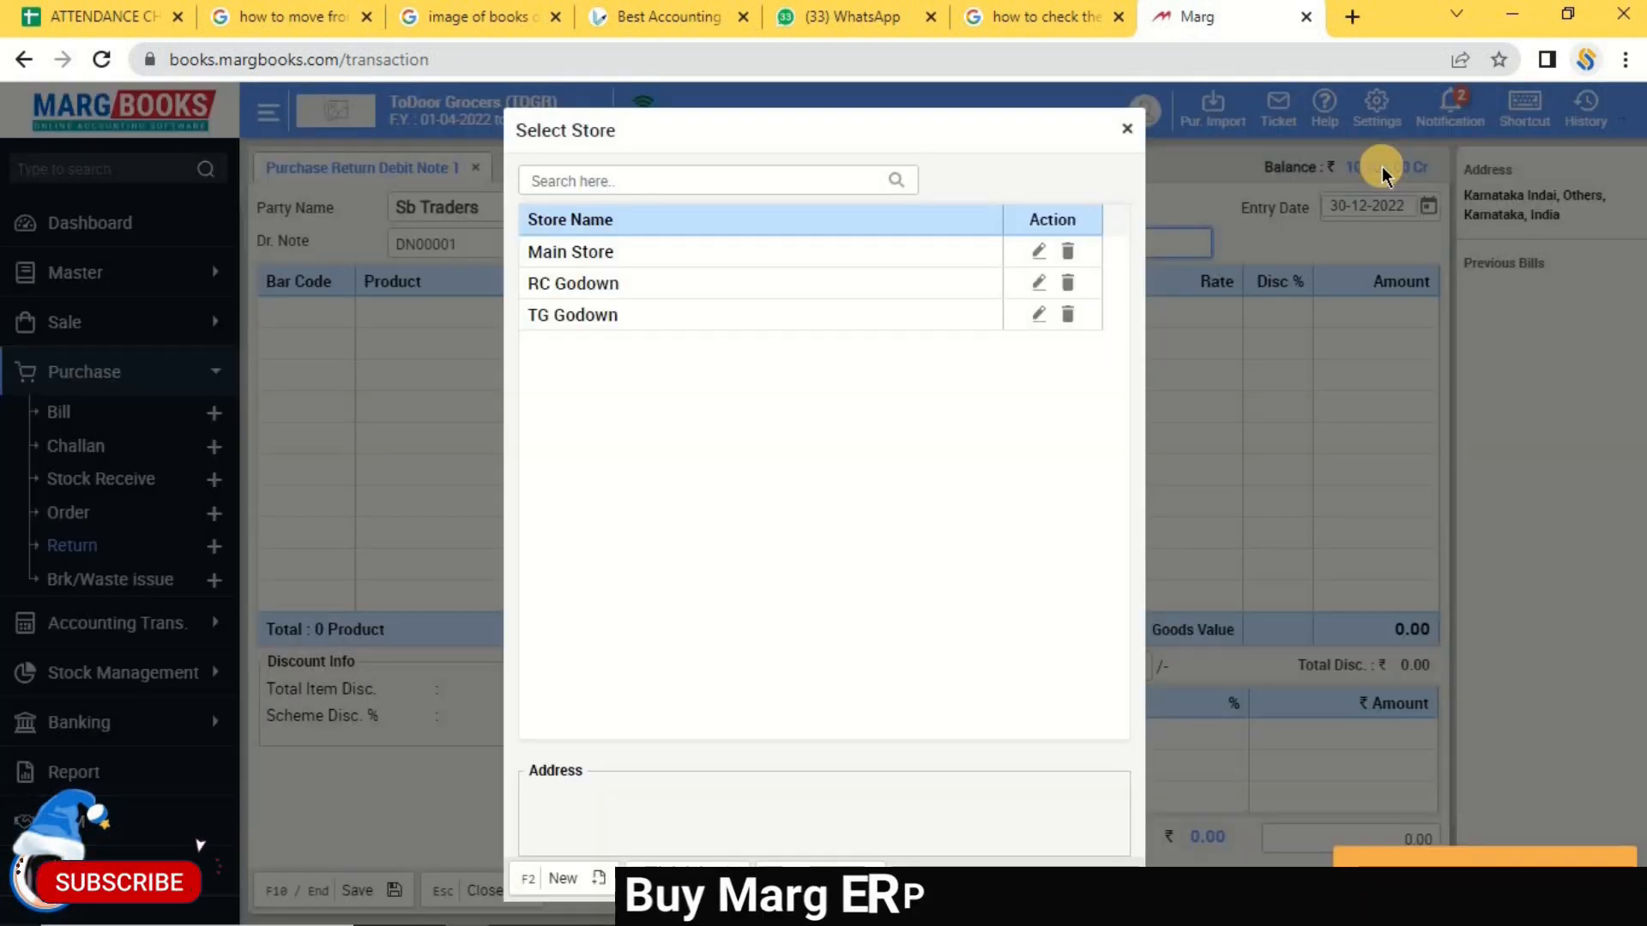
key(Down)
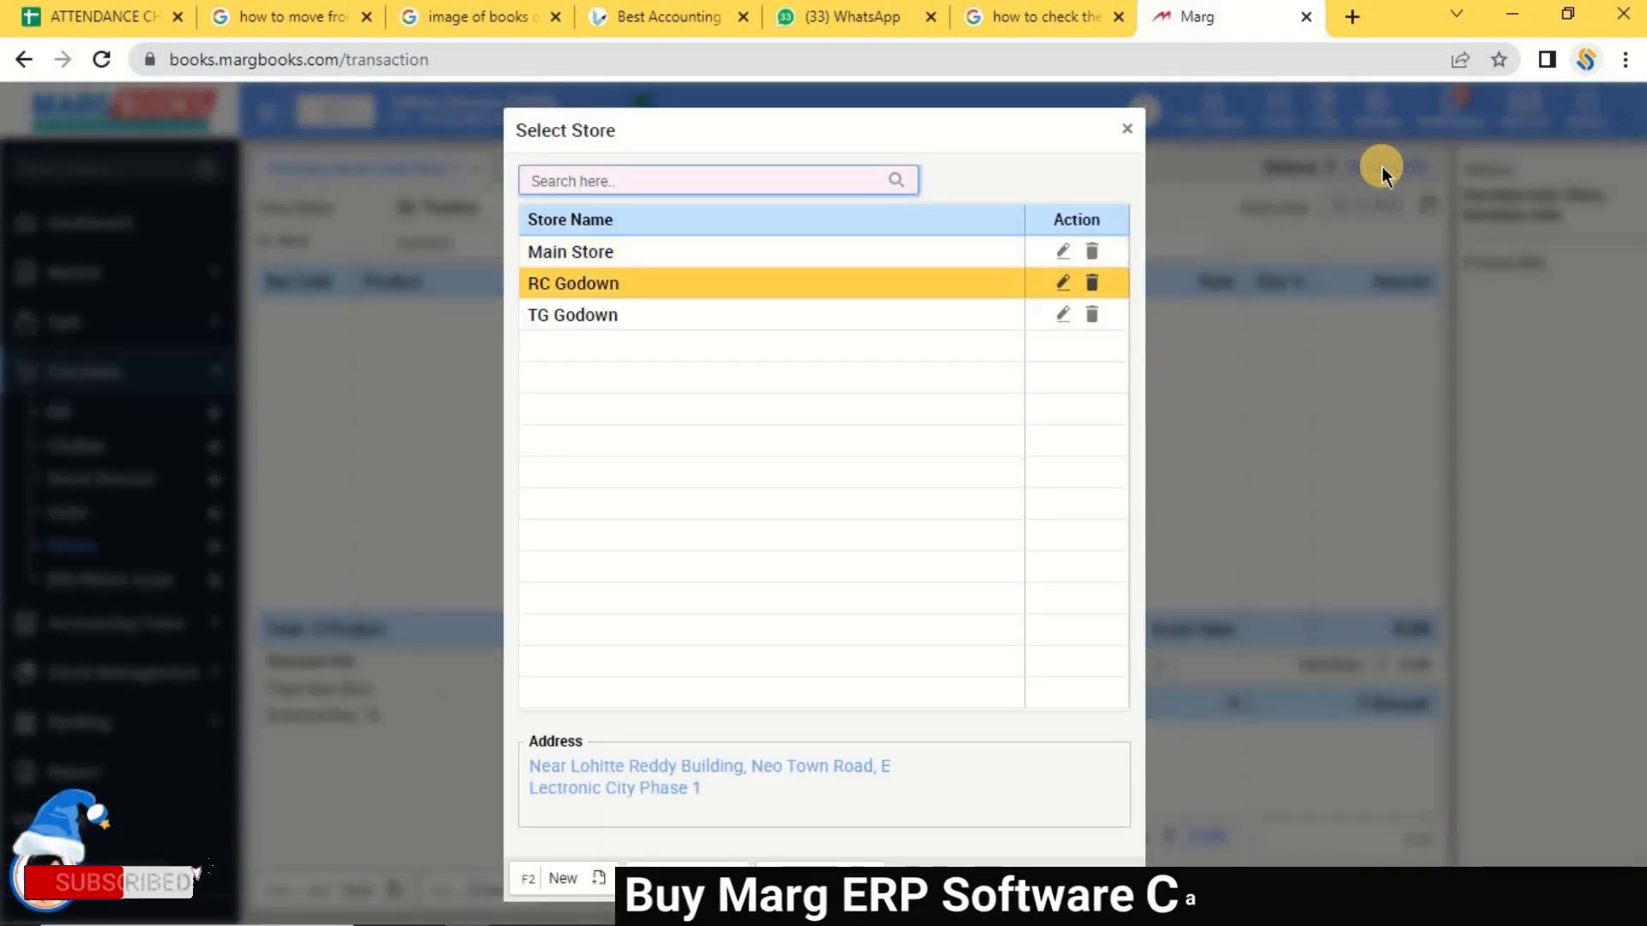
key(Return)
key(Left)
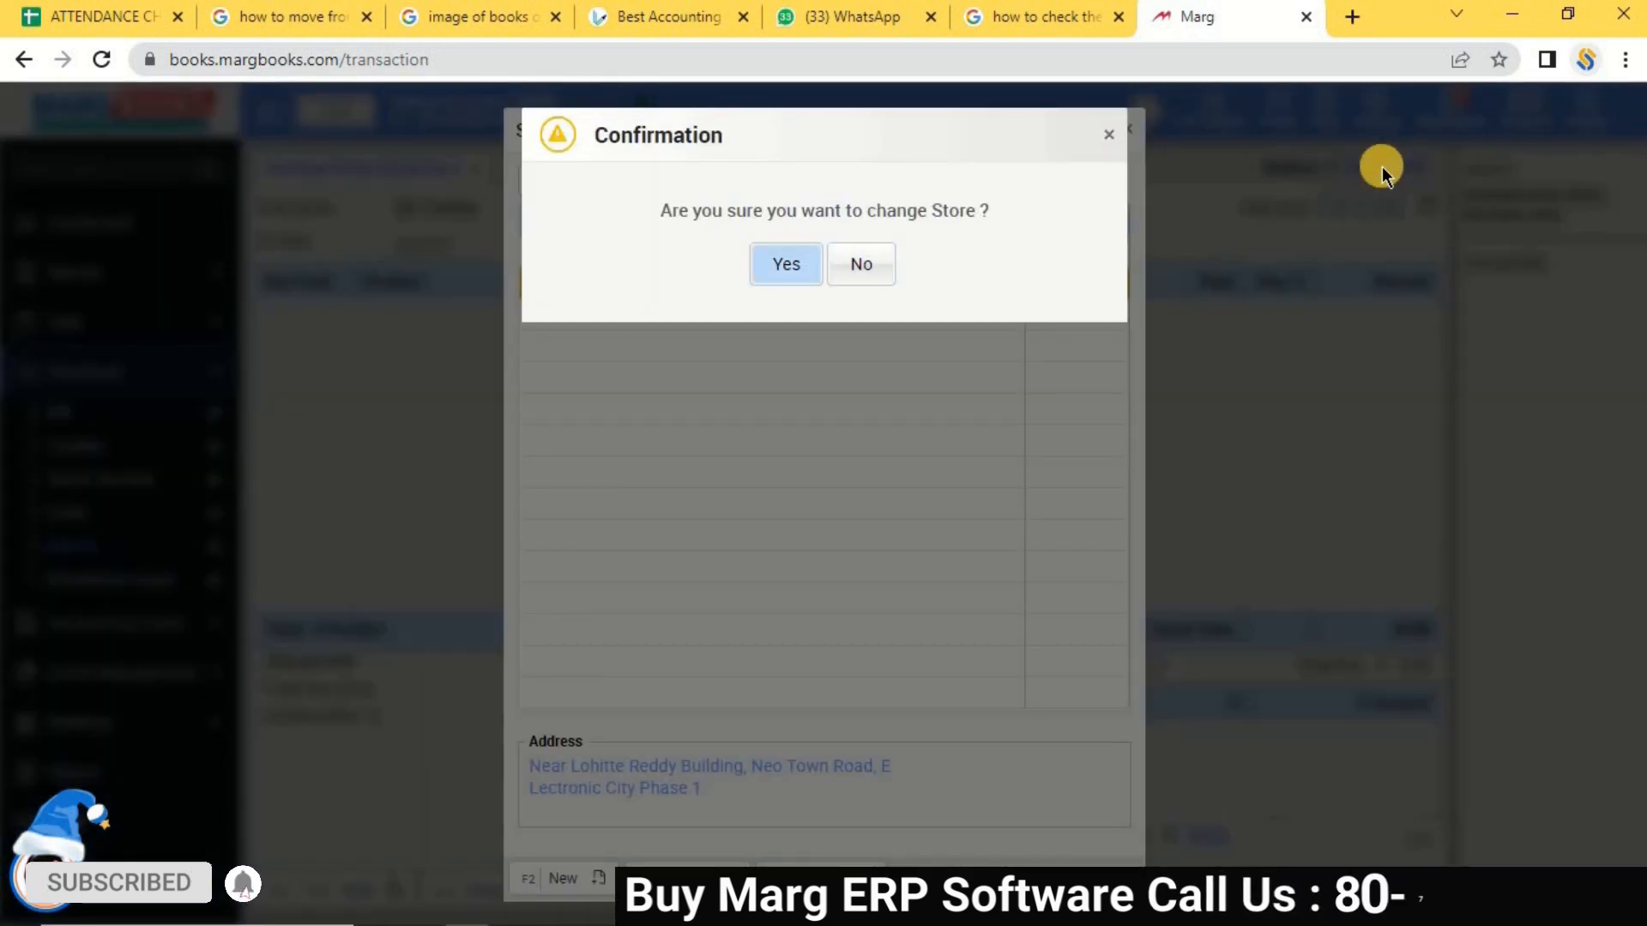
key(Return)
key(Return)
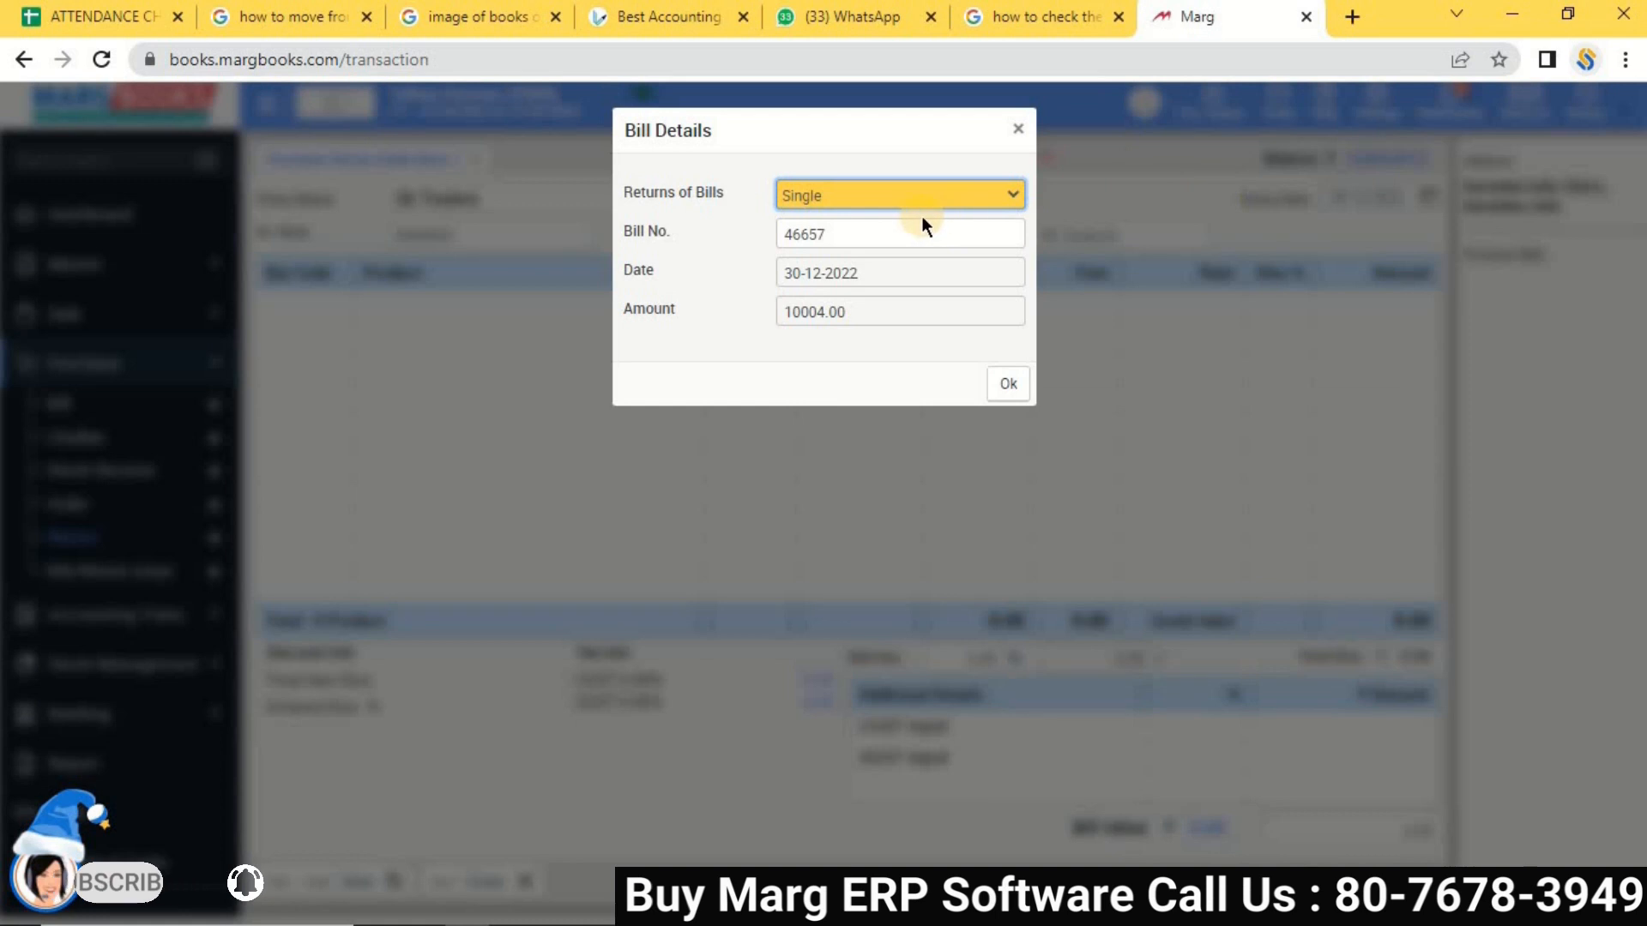
Load AMLA from single bill 46657 into DN00001, giving a bill value of 3,456.
click(876, 233)
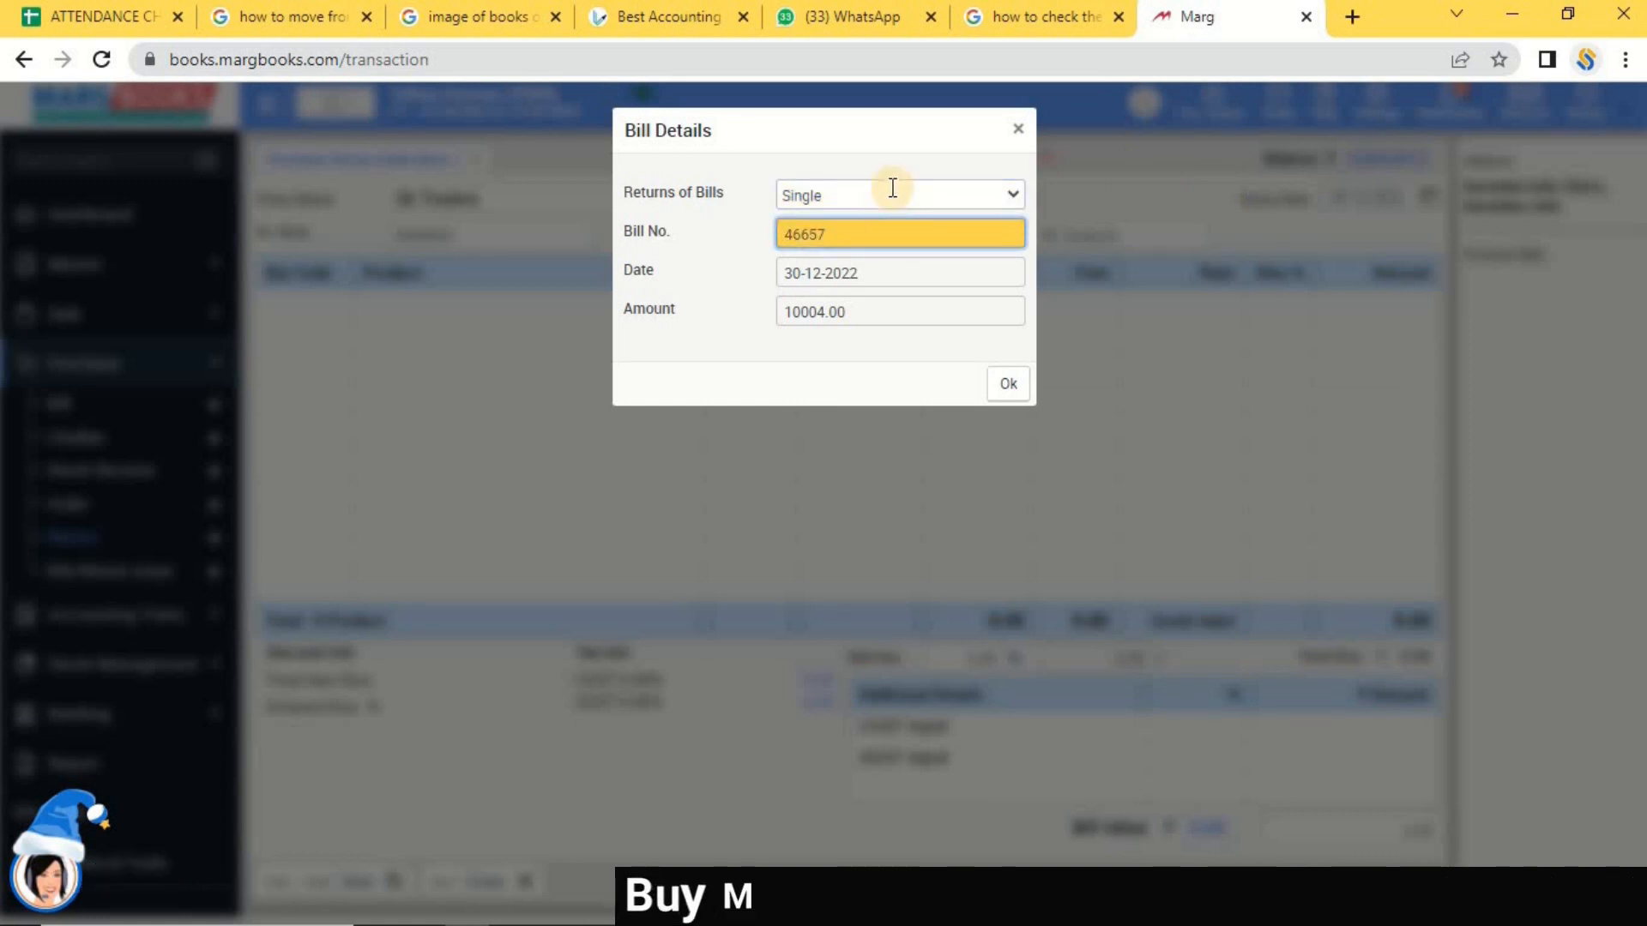
click(893, 199)
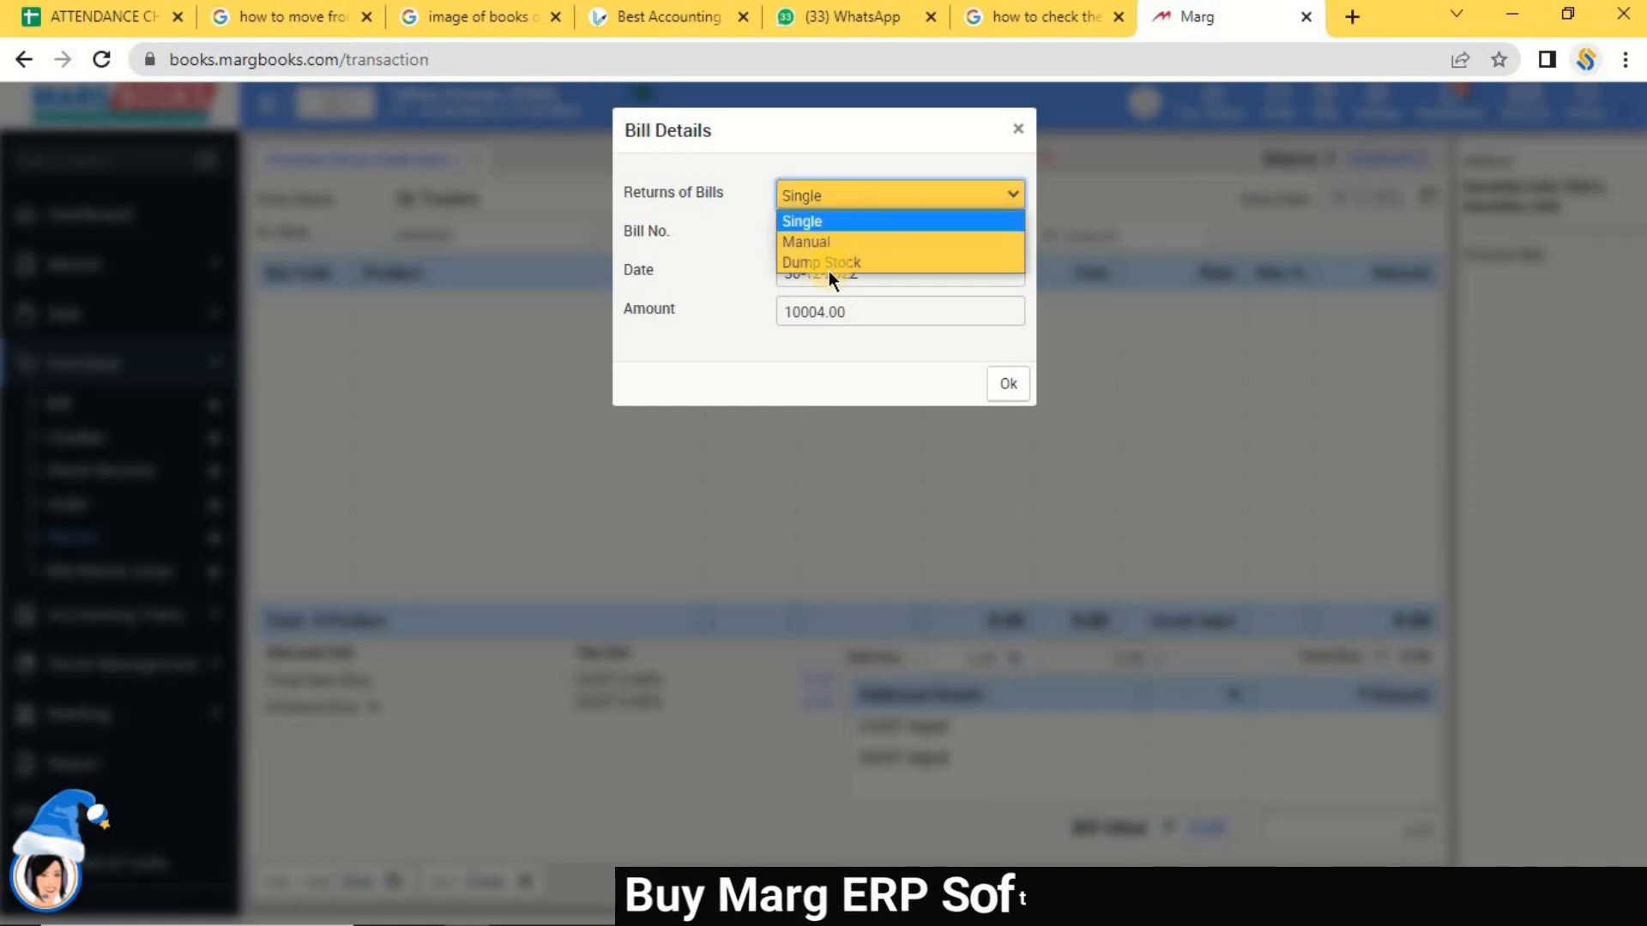
click(825, 223)
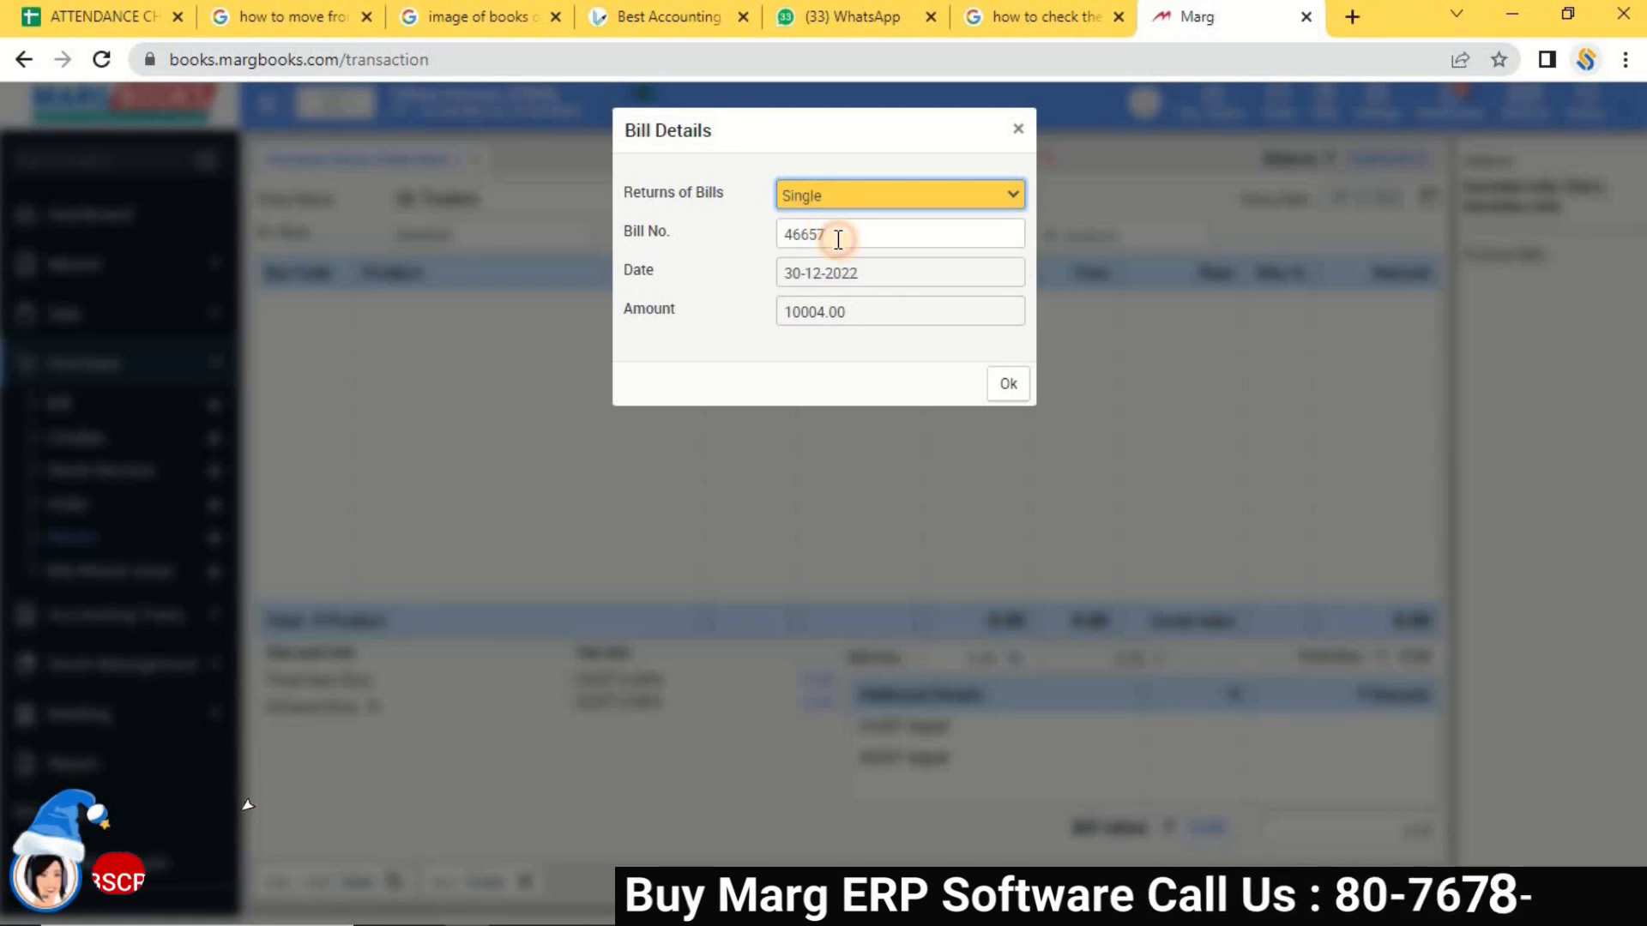
double_click(834, 235)
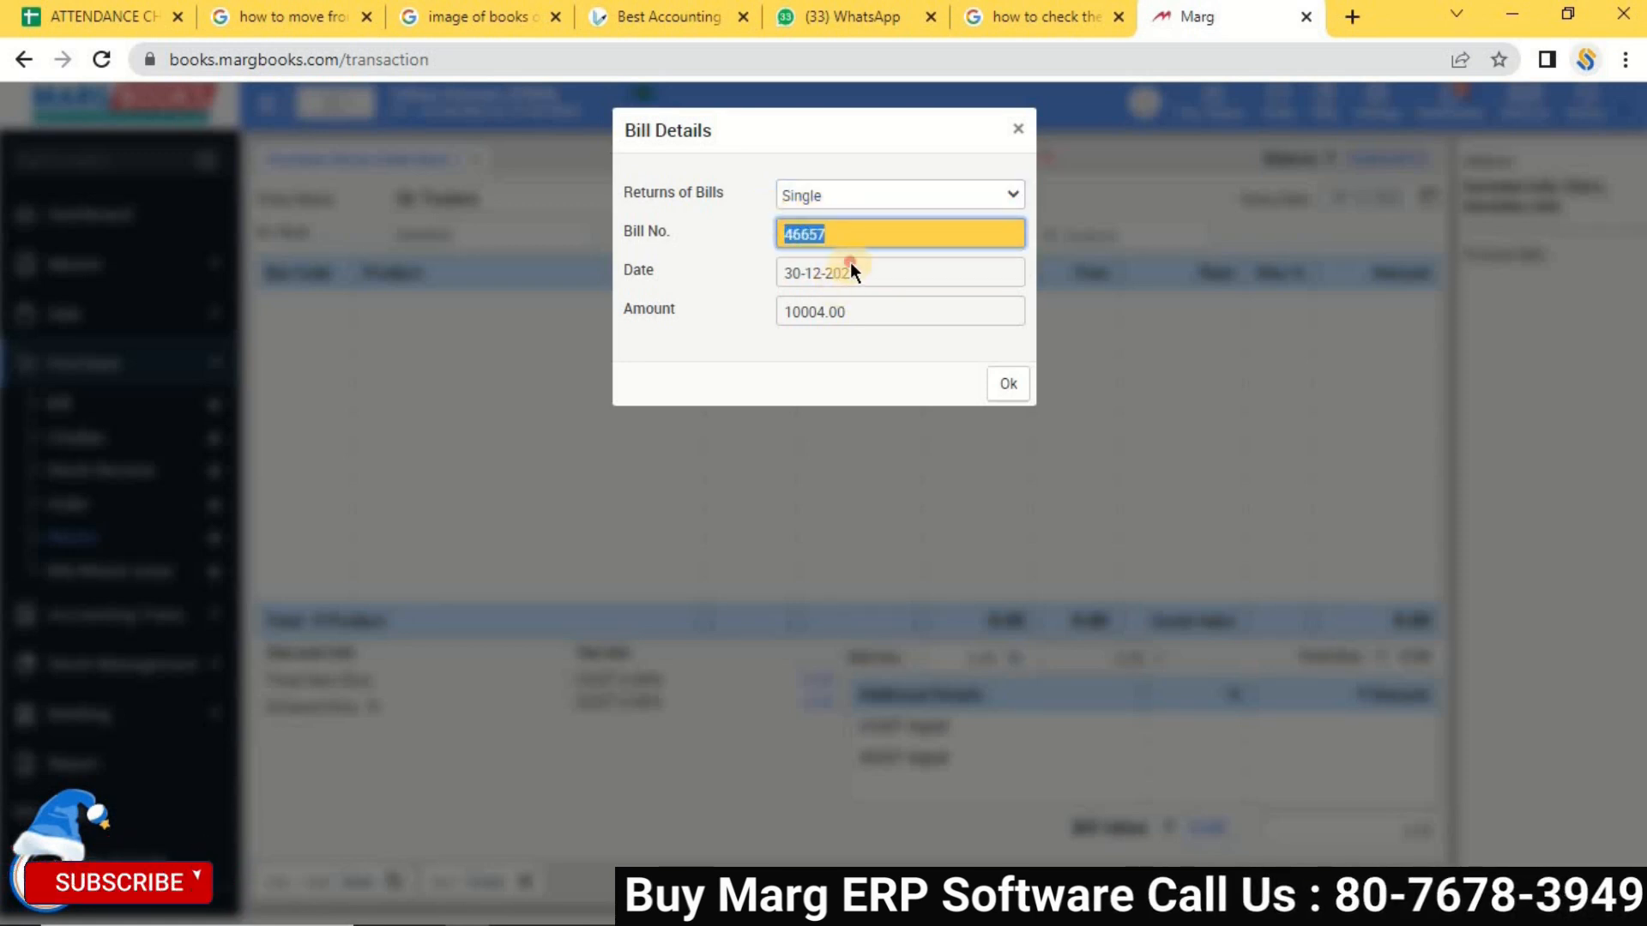
click(1005, 384)
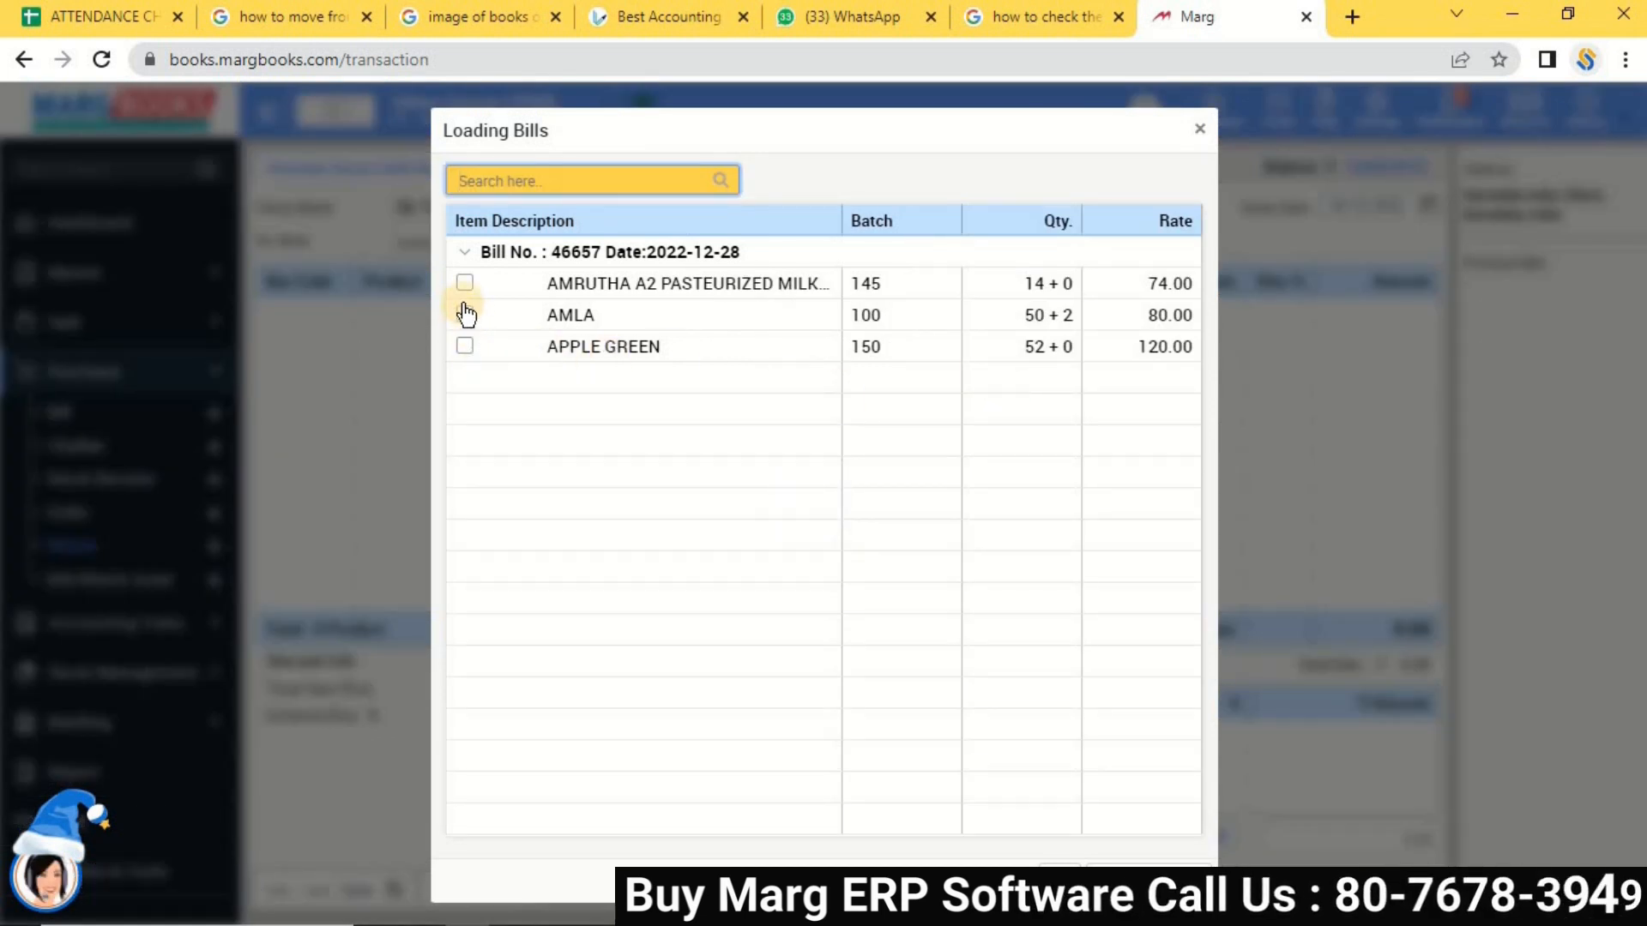
click(466, 319)
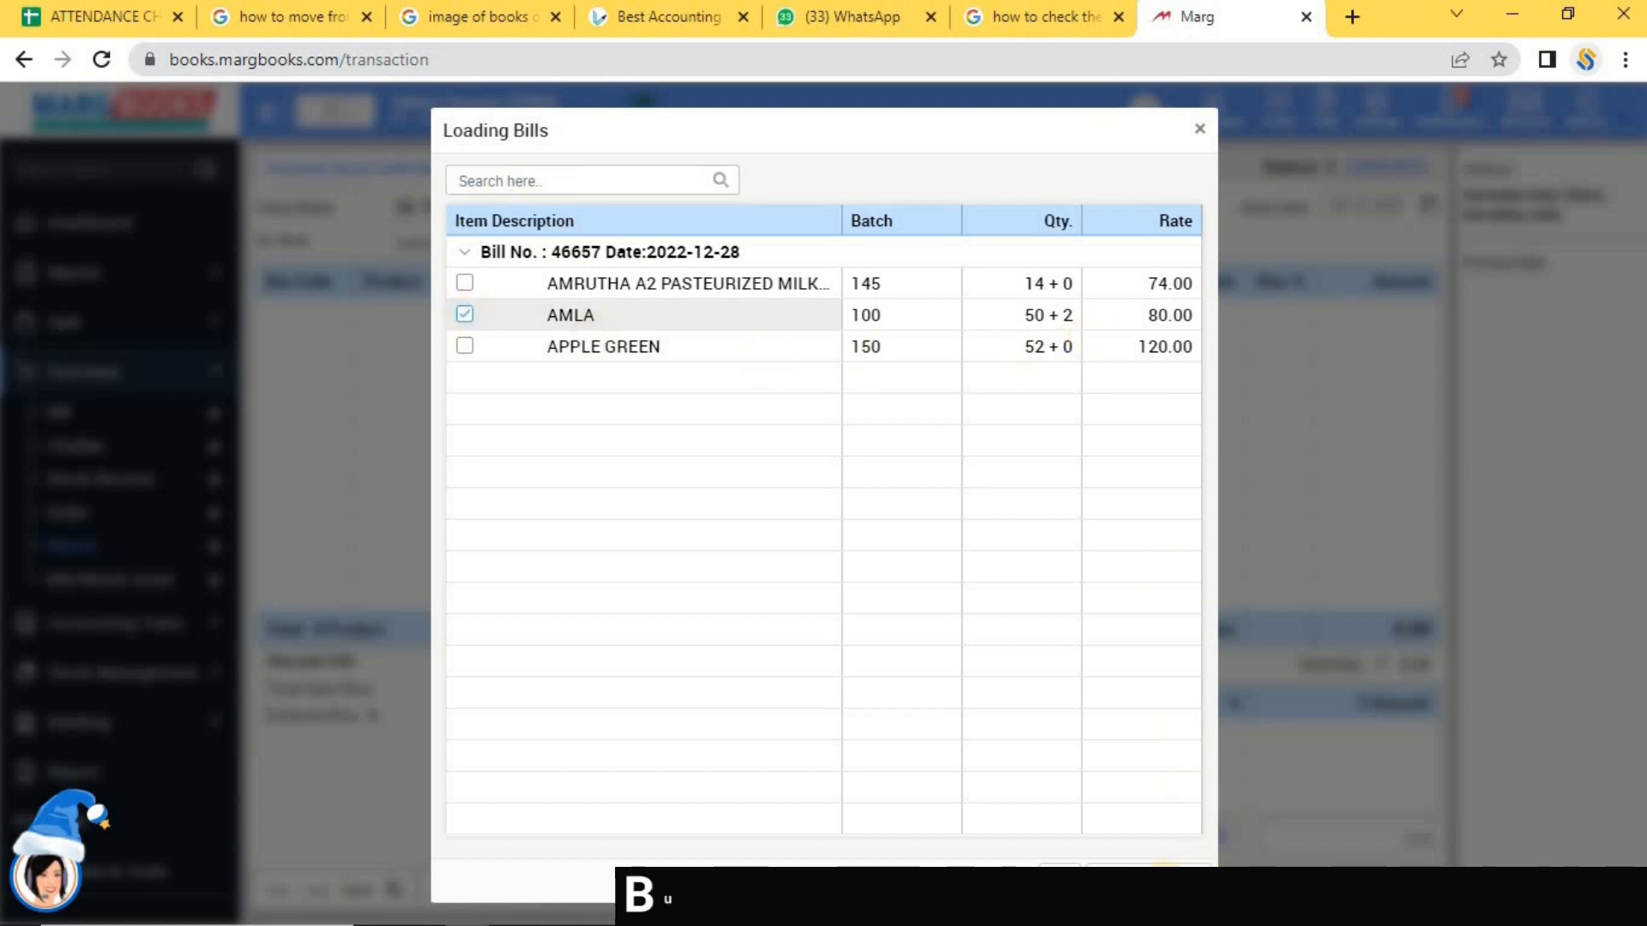
click(1060, 881)
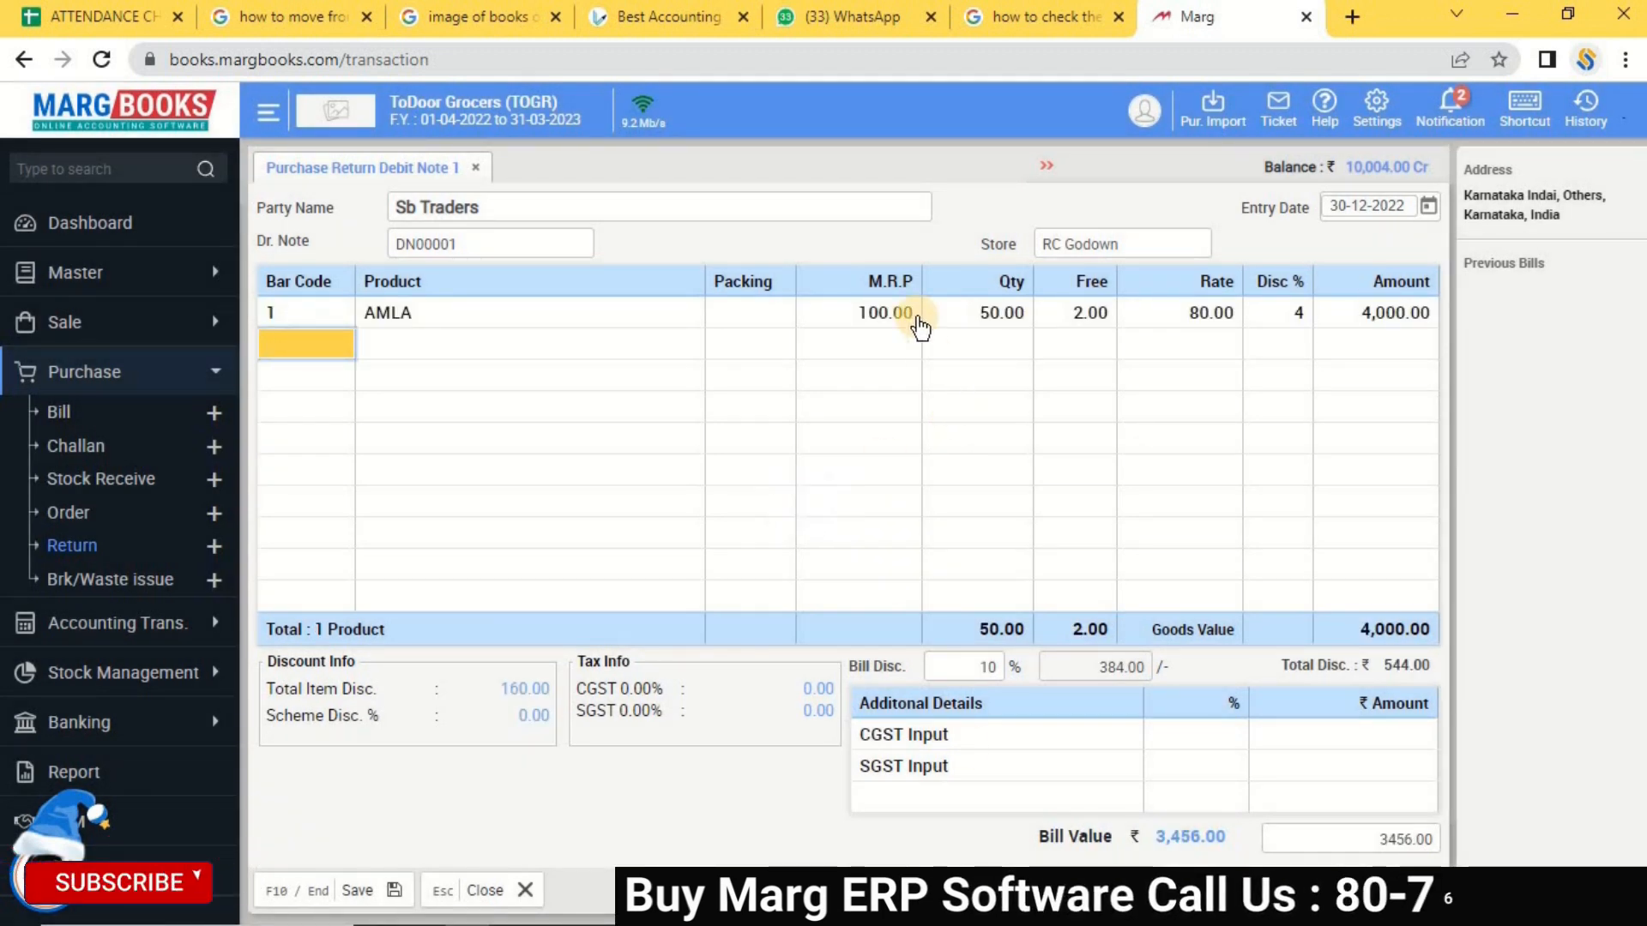
Try editing the AMLA return quantity, entering 3 and stepping through the line fields.
click(988, 312)
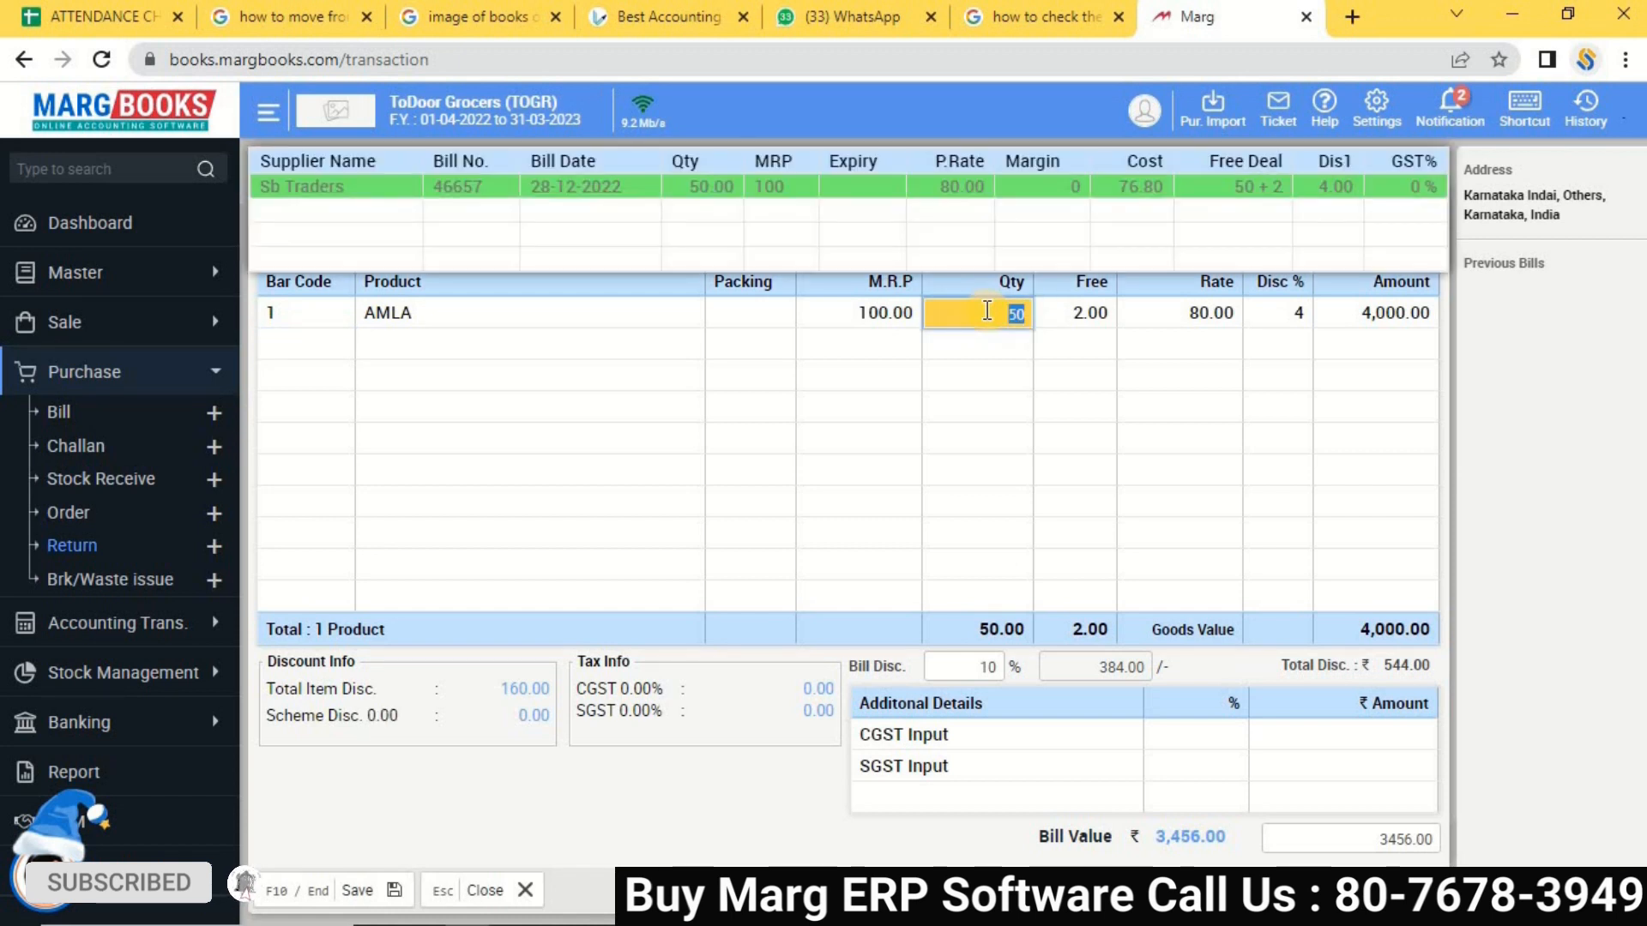
text(3)
key(Return)
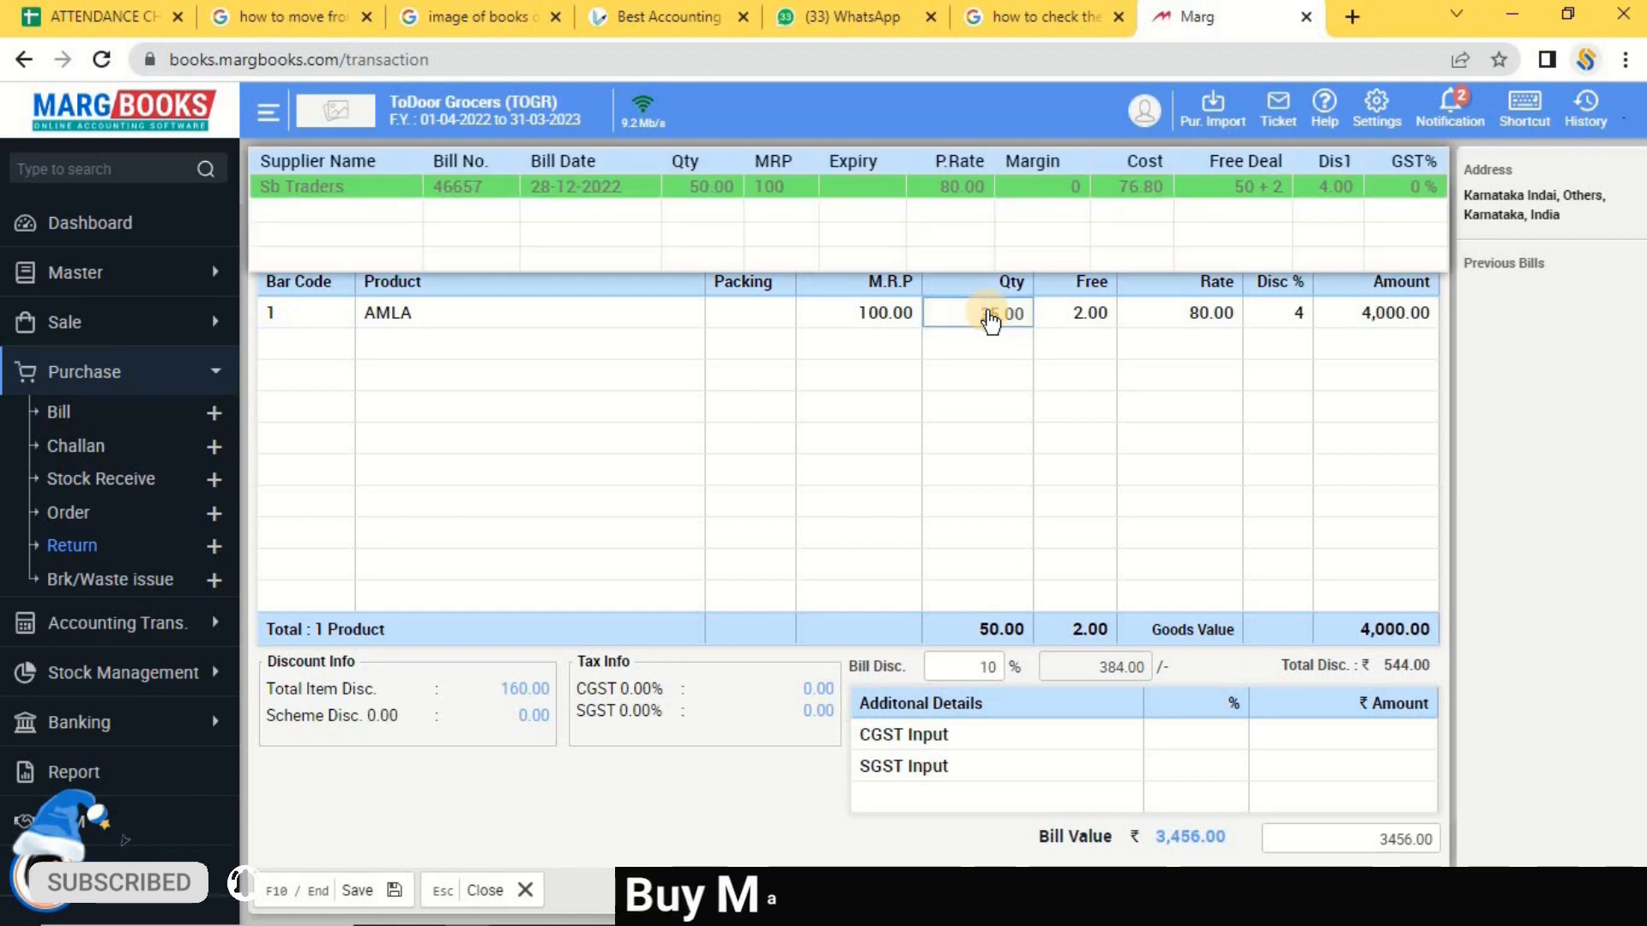
key(Return)
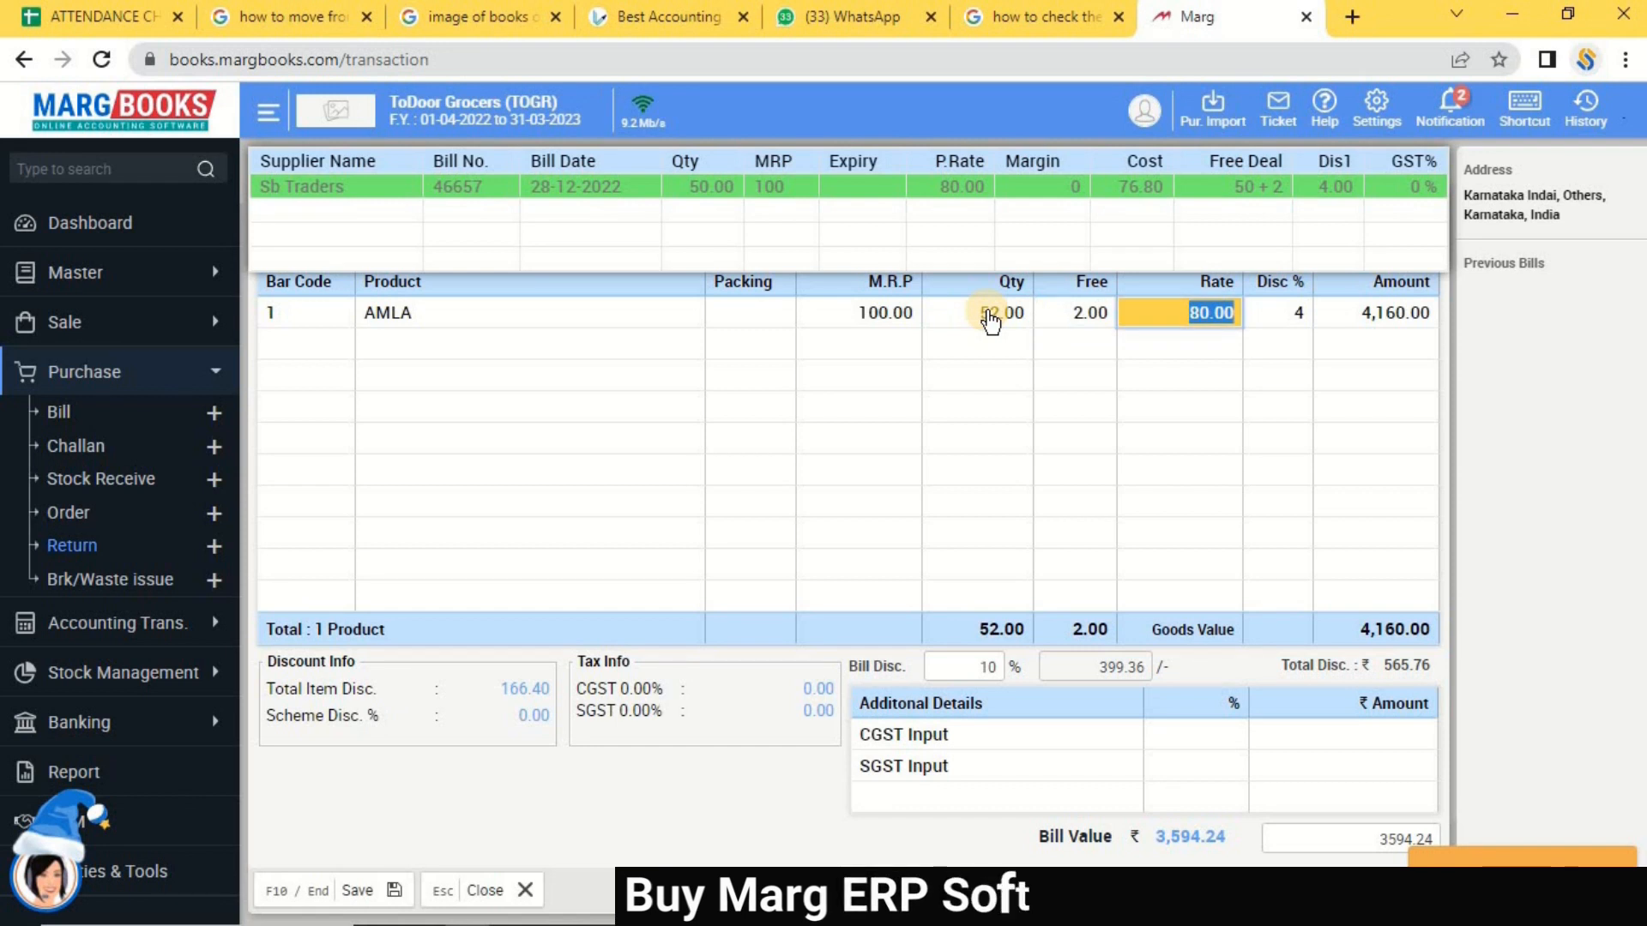
click(991, 315)
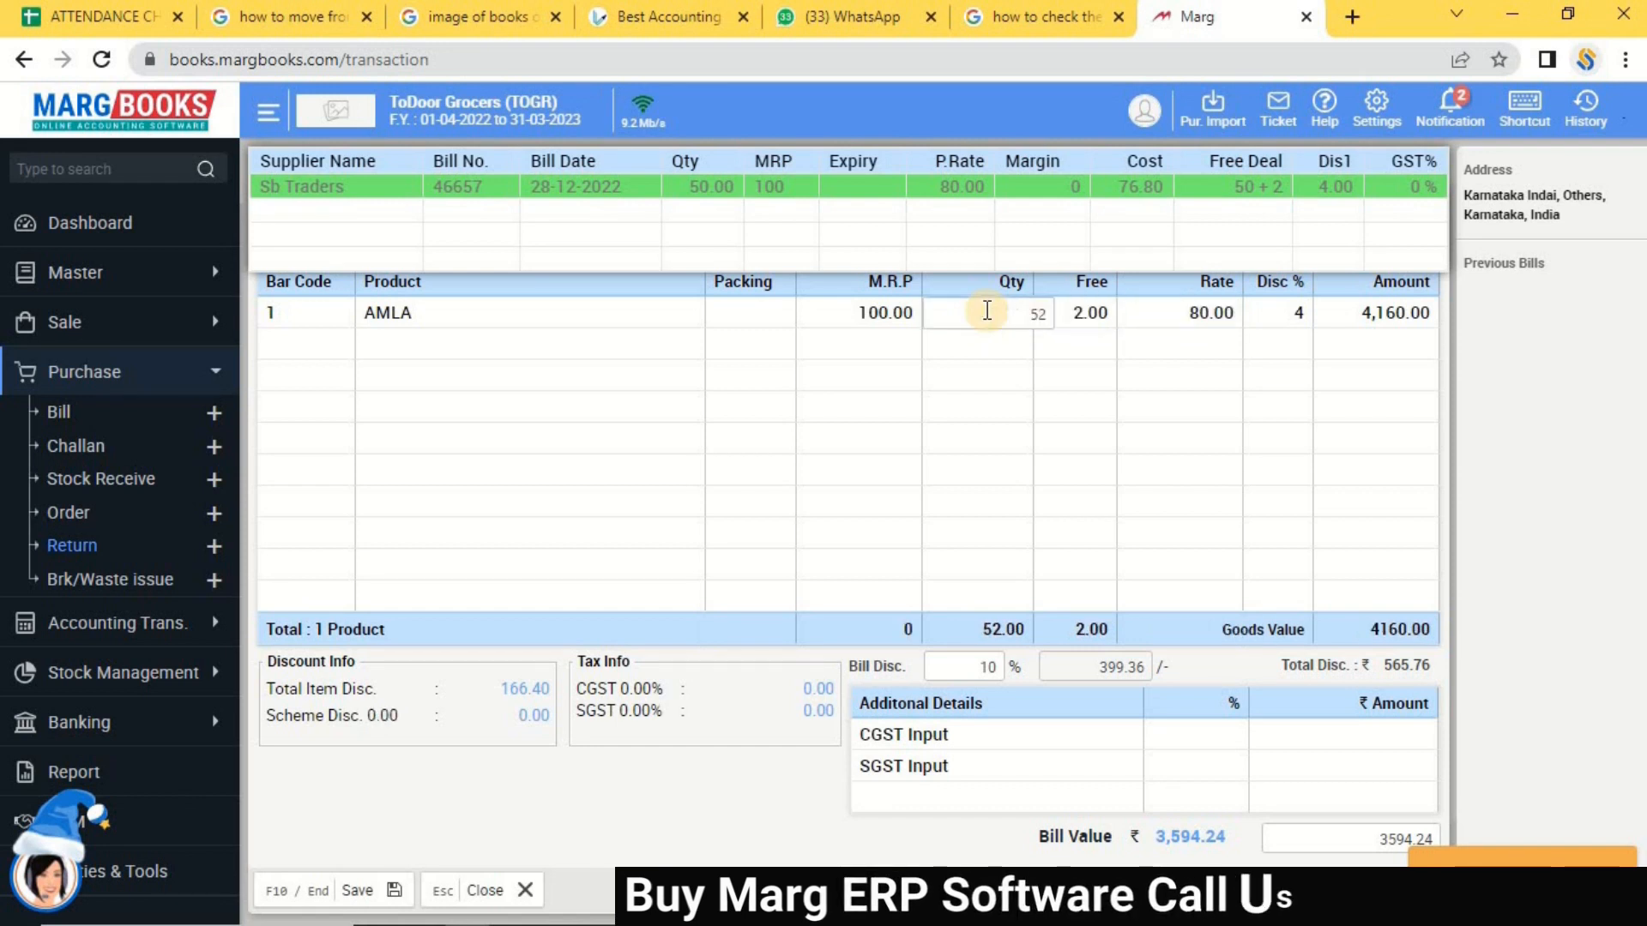
key(Return)
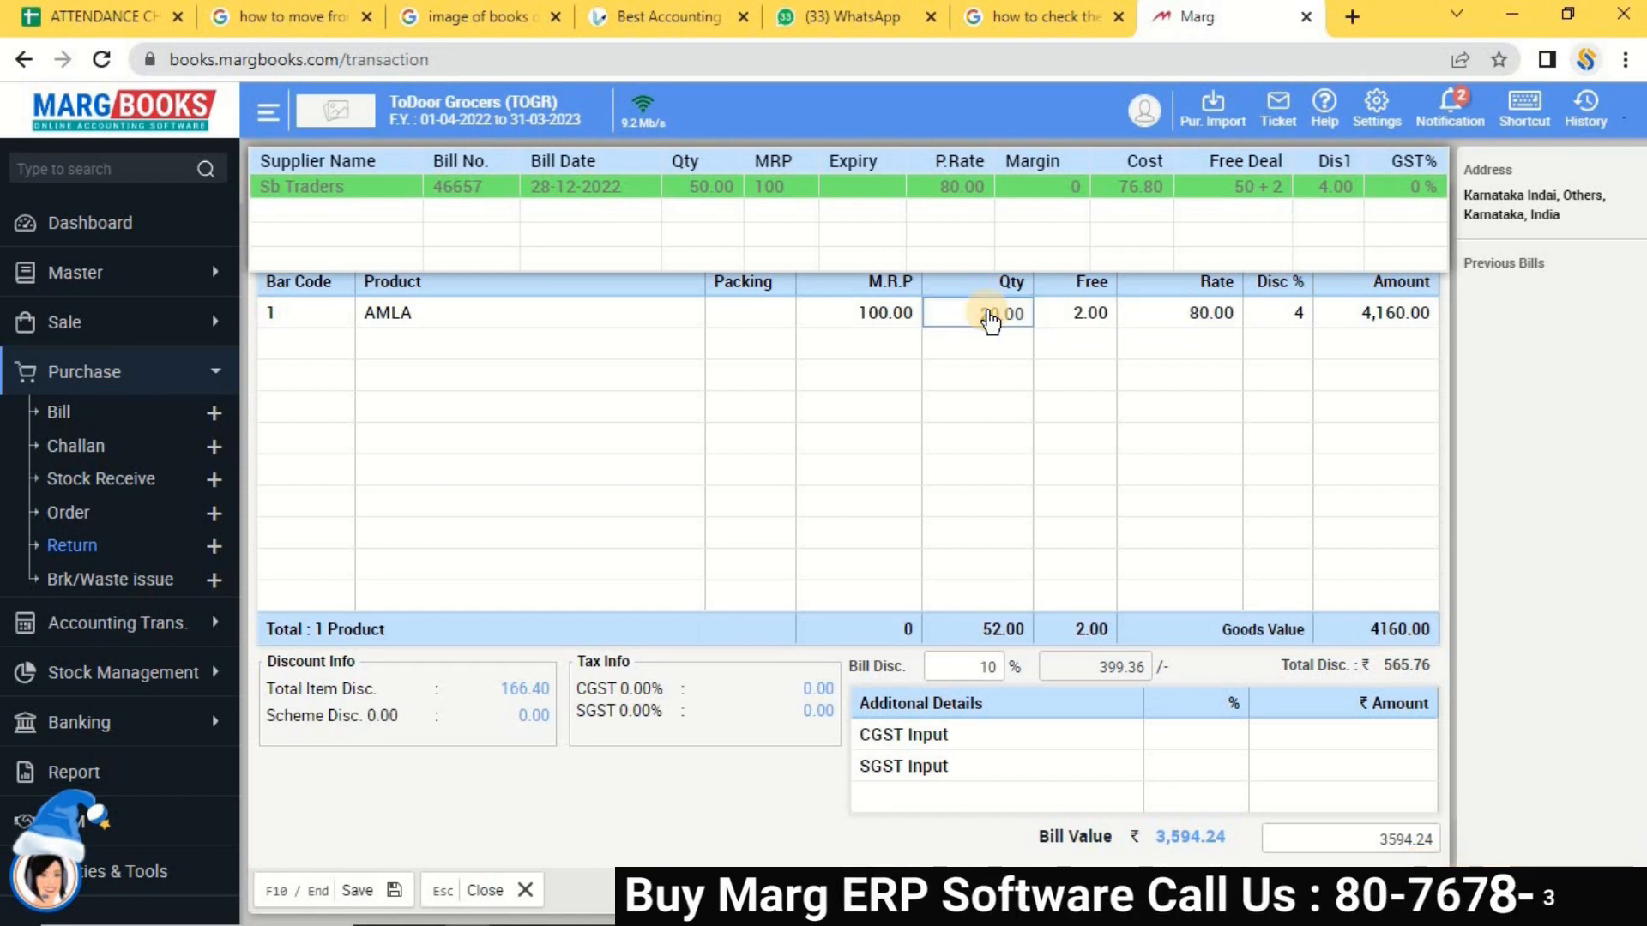
key(Return)
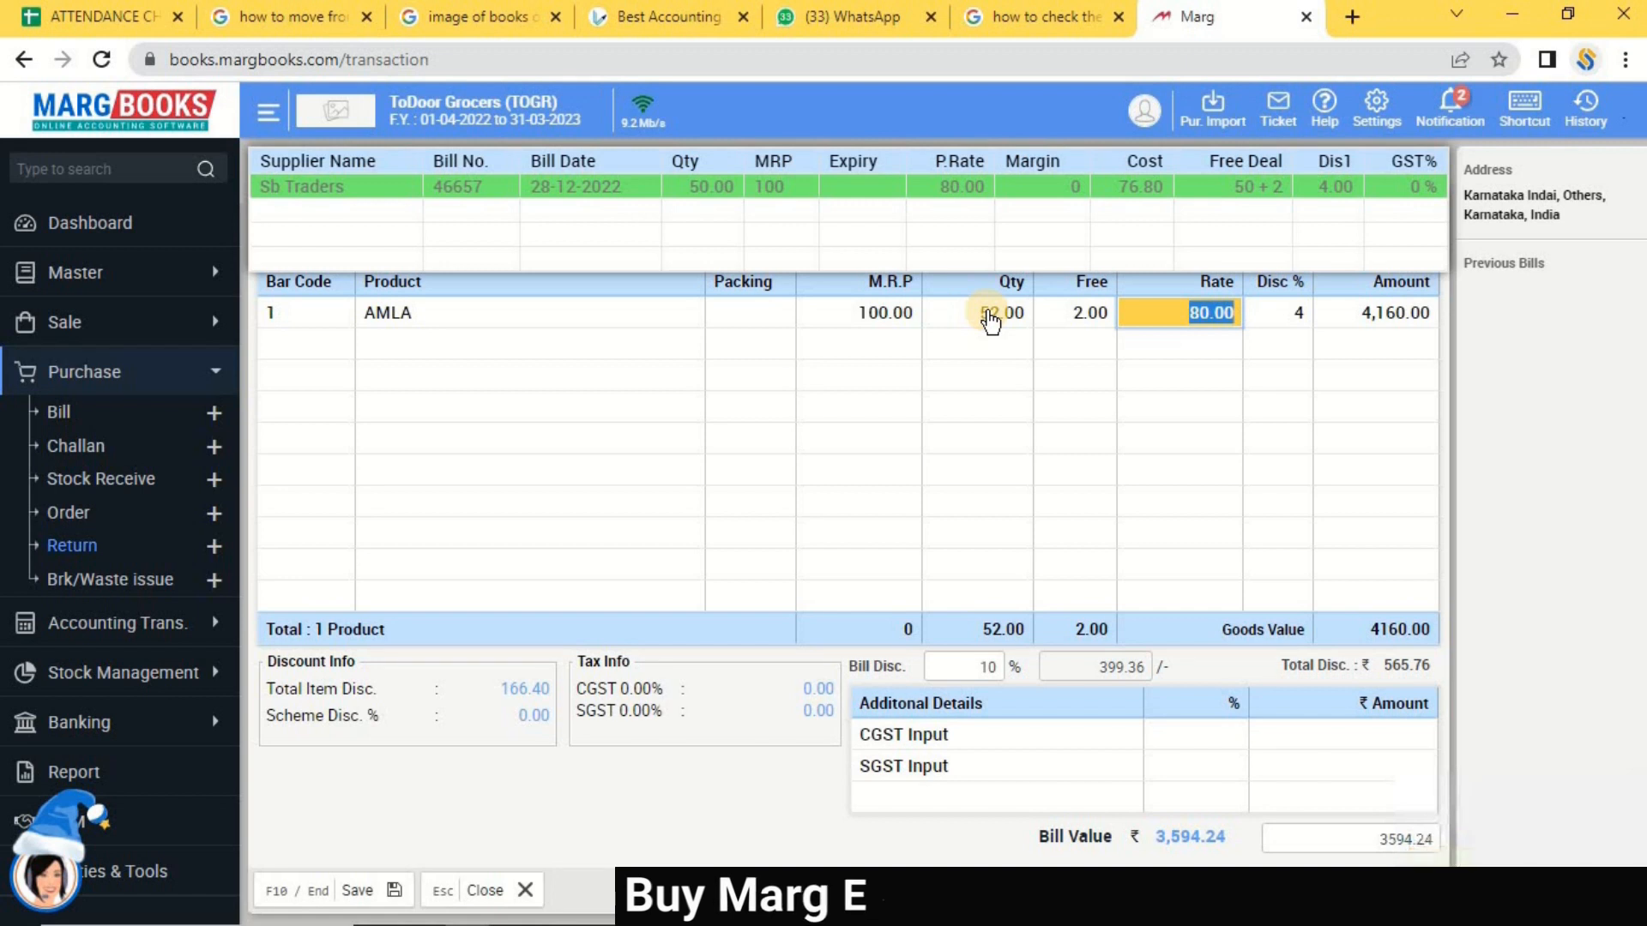
key(Left)
Set AMLA quantity to 52 with 2 free, rate 80, 4% discount, then exit the note.
click(991, 317)
text(52)
key(Return)
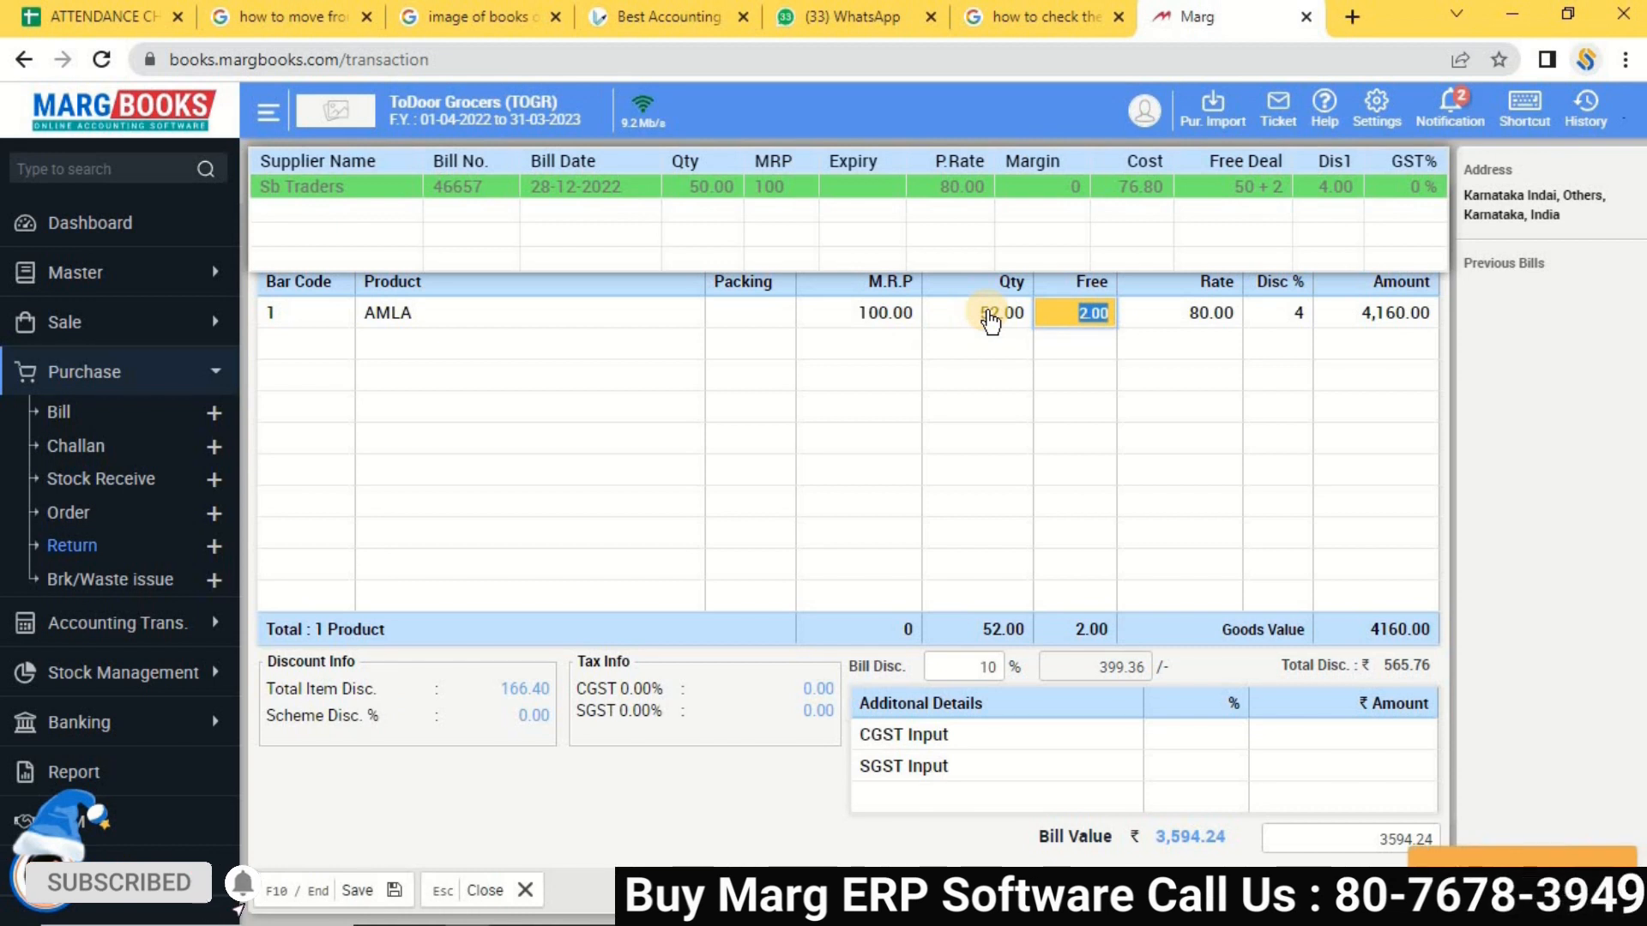
key(Return)
key(Return)
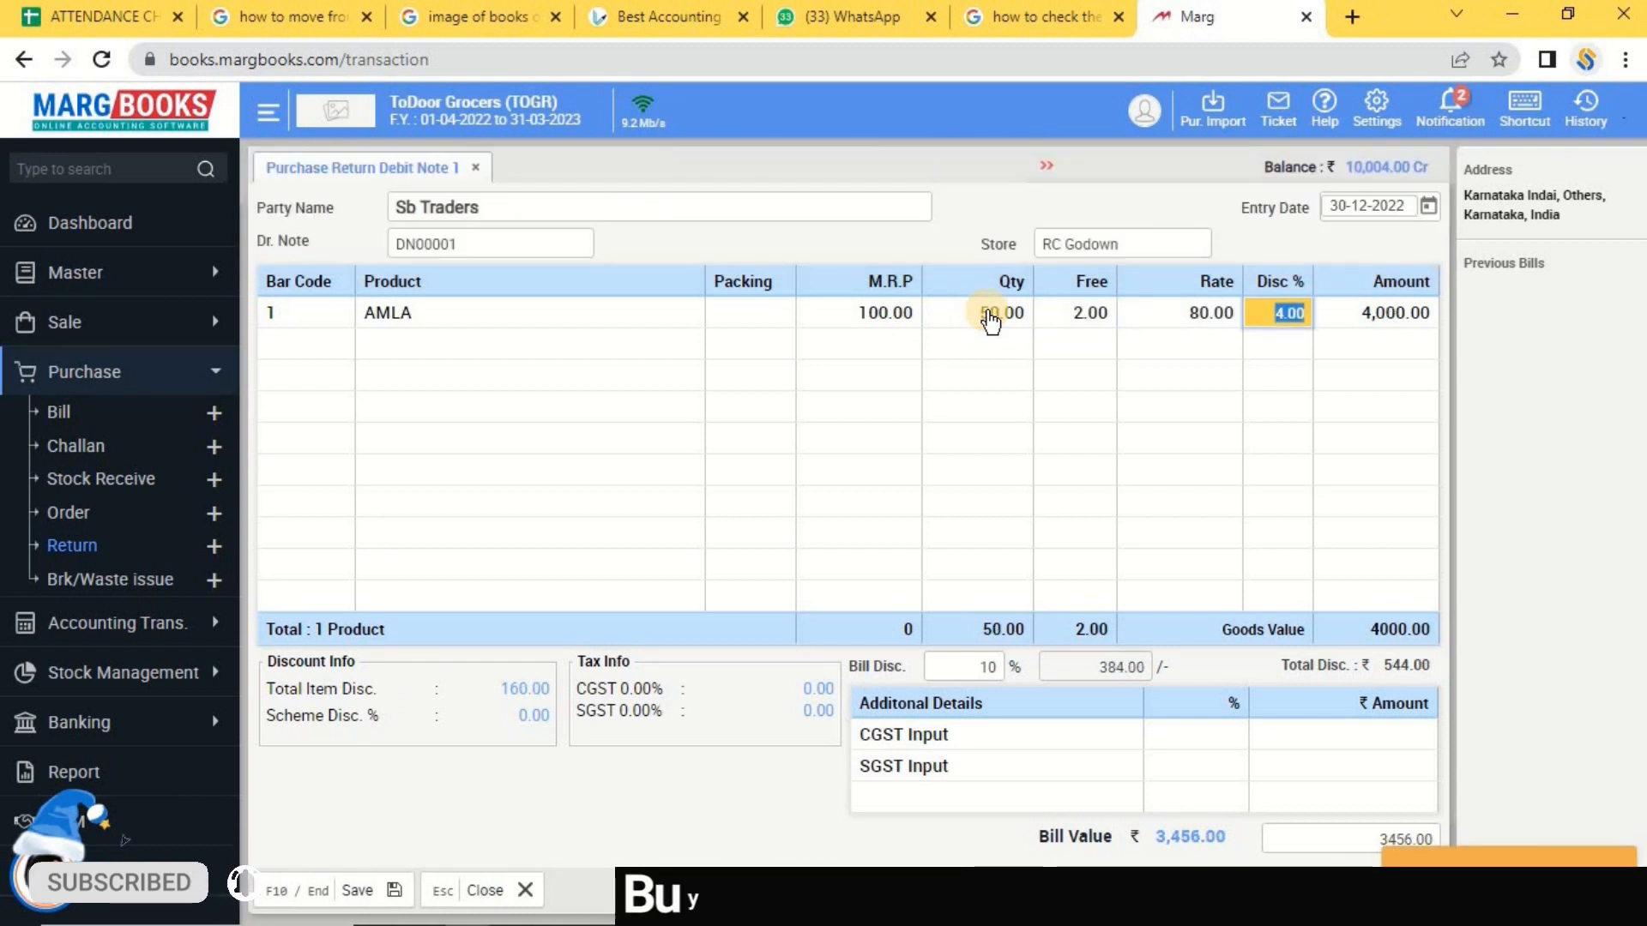
key(Return)
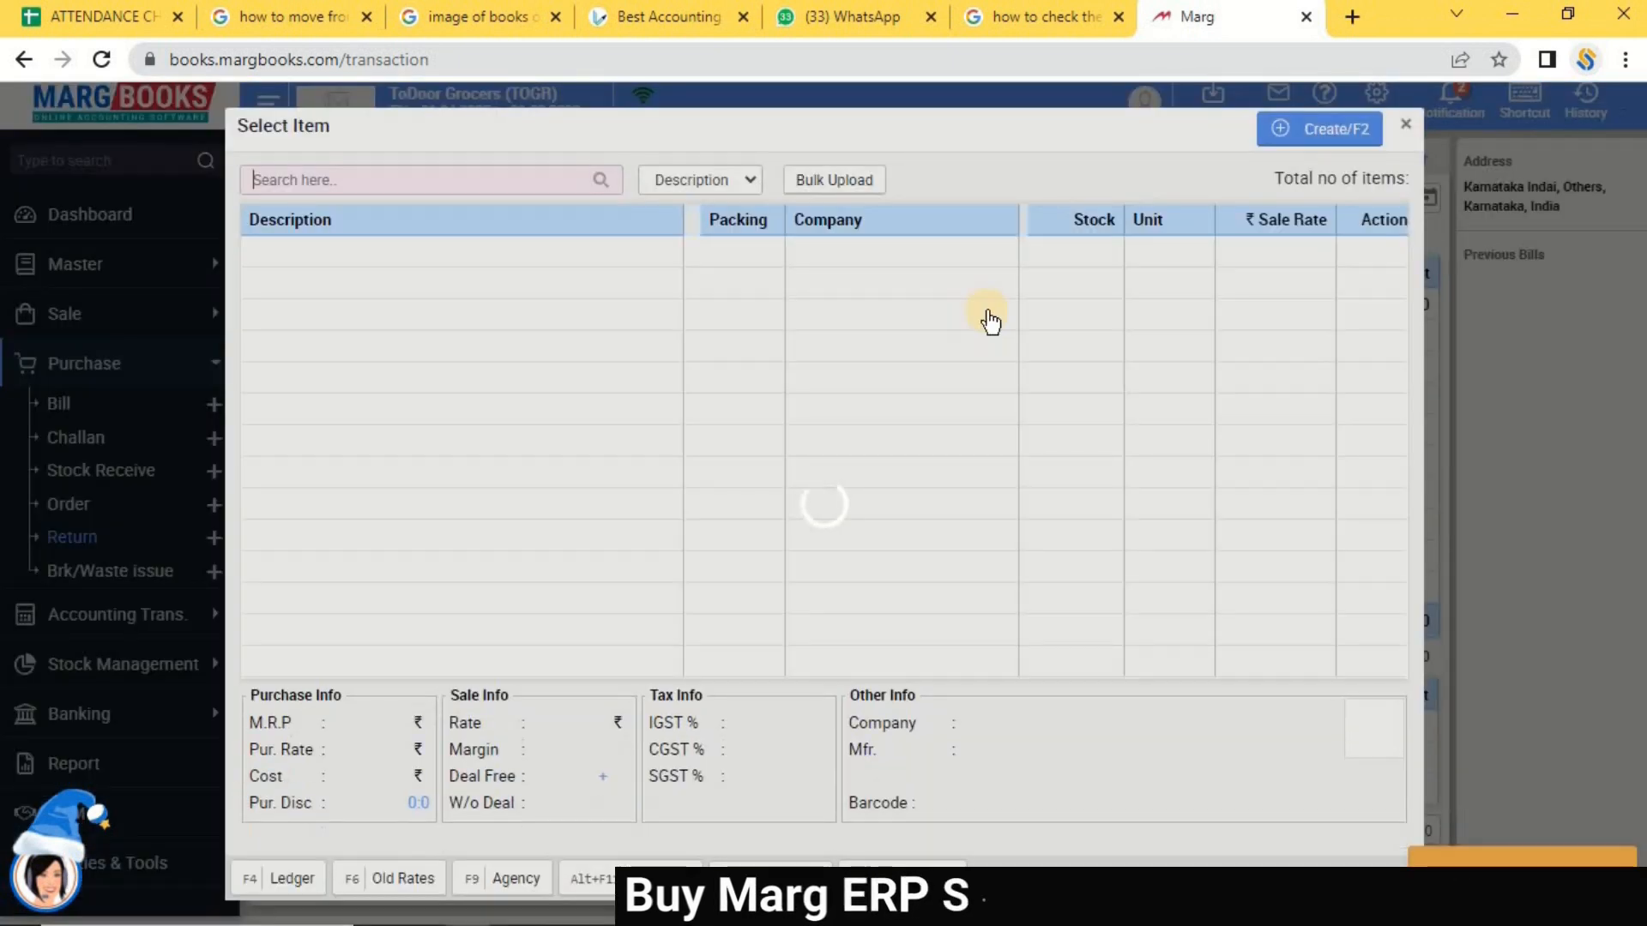
key(Escape)
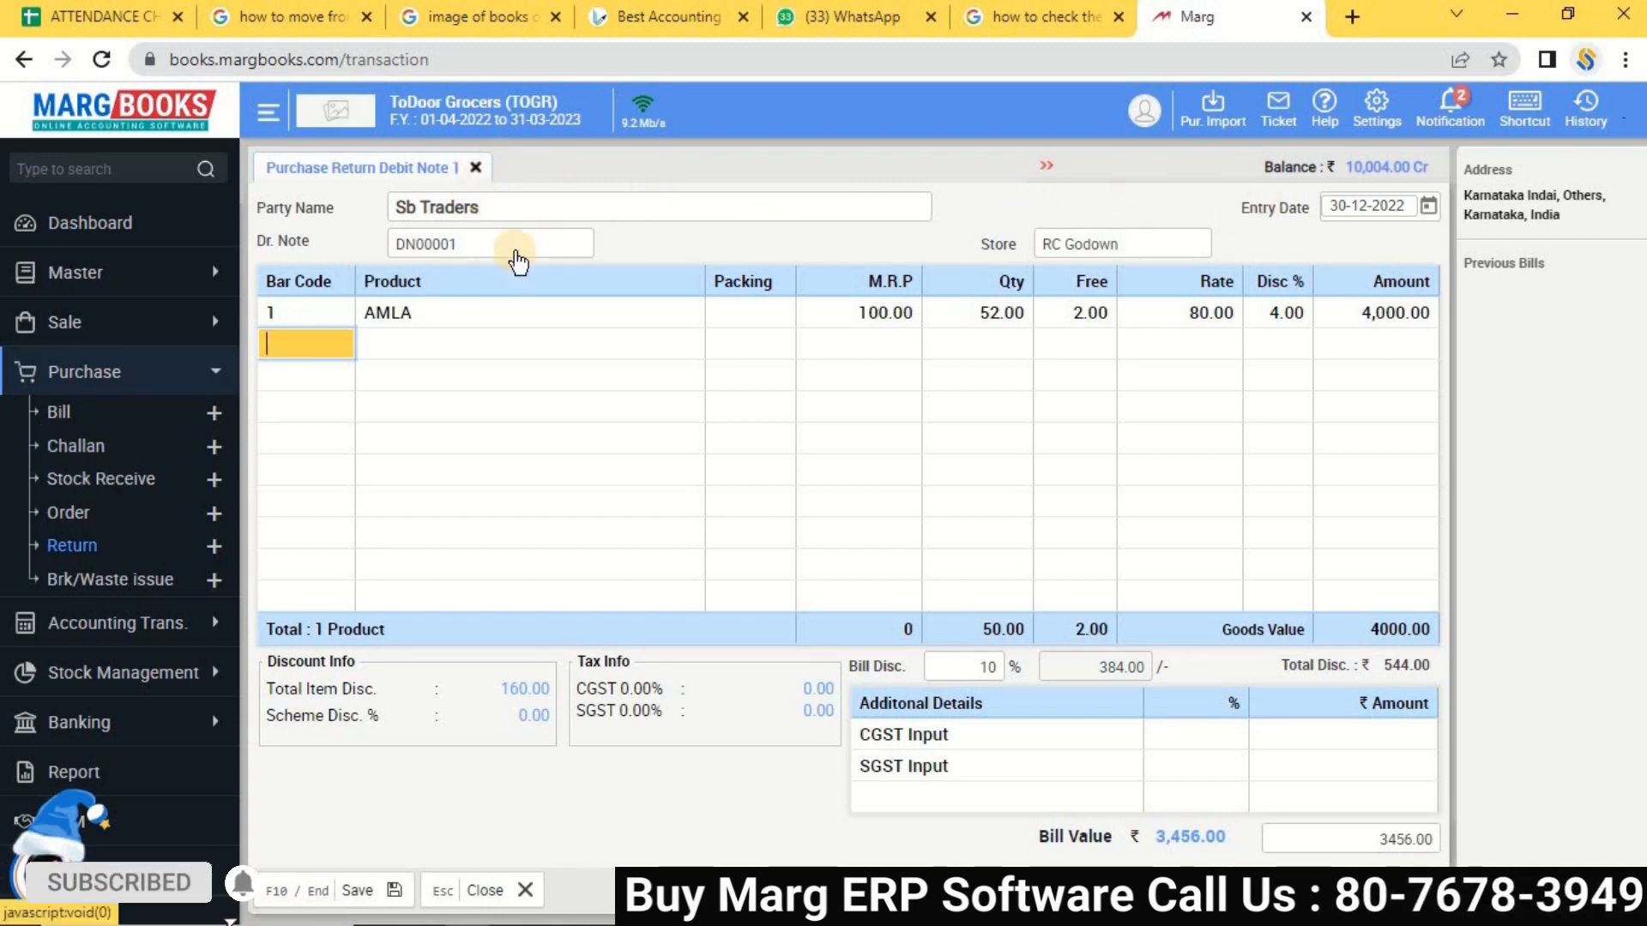
key(Escape)
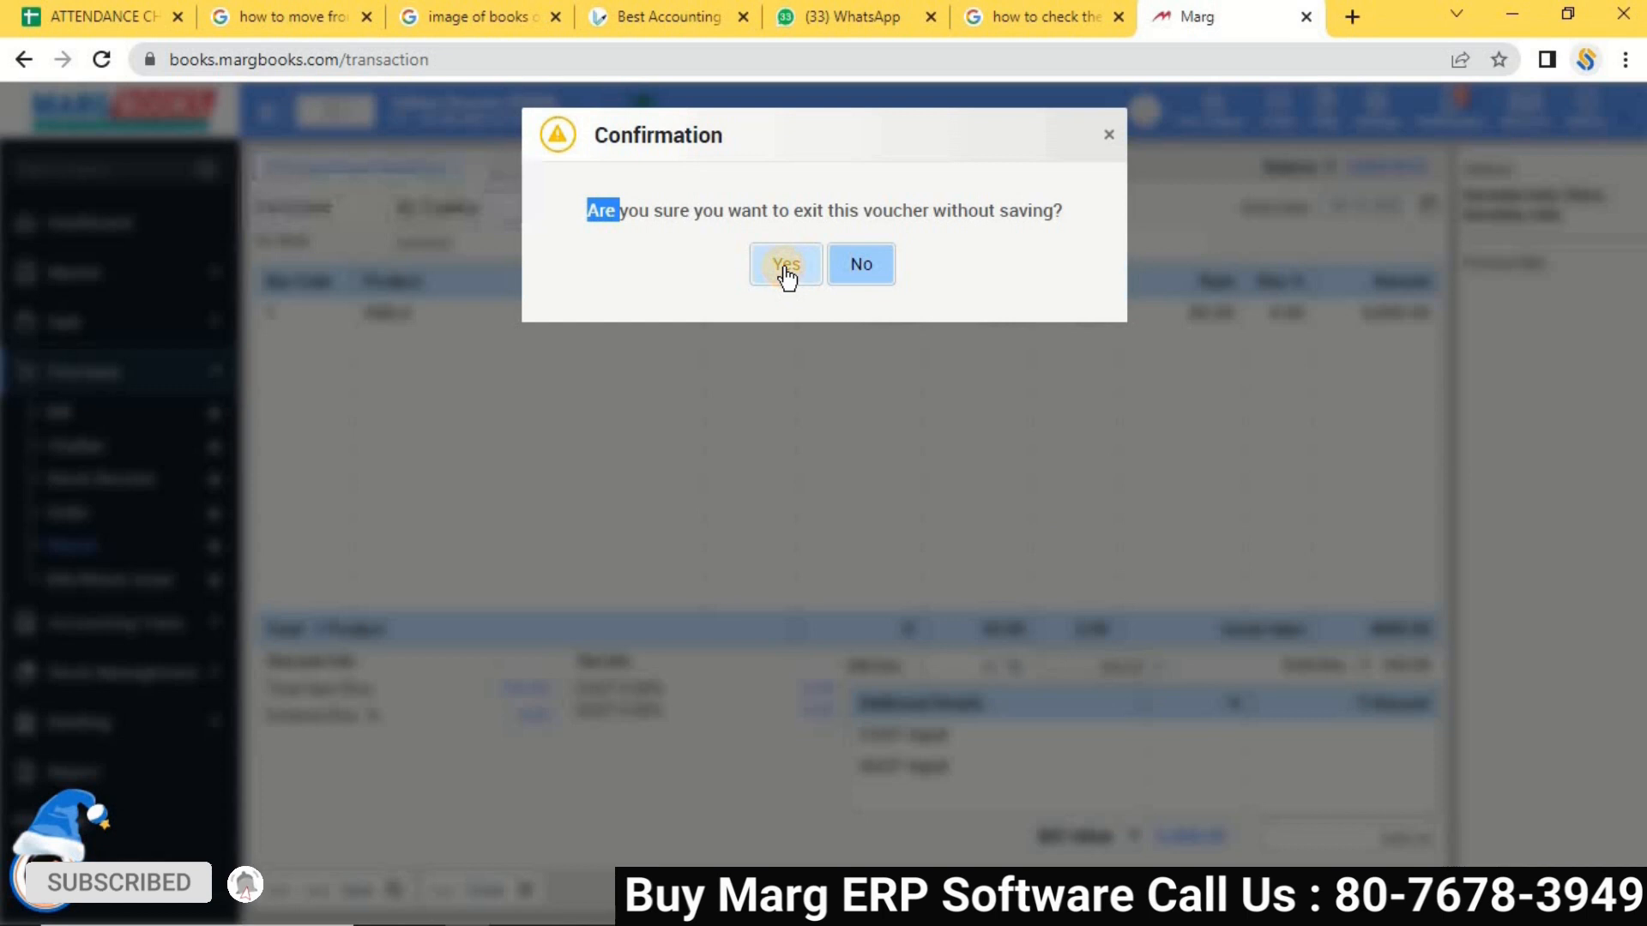
Discard unsaved debit note DN00001 and reopen the still-empty Purchase Return debit Note List.
click(784, 266)
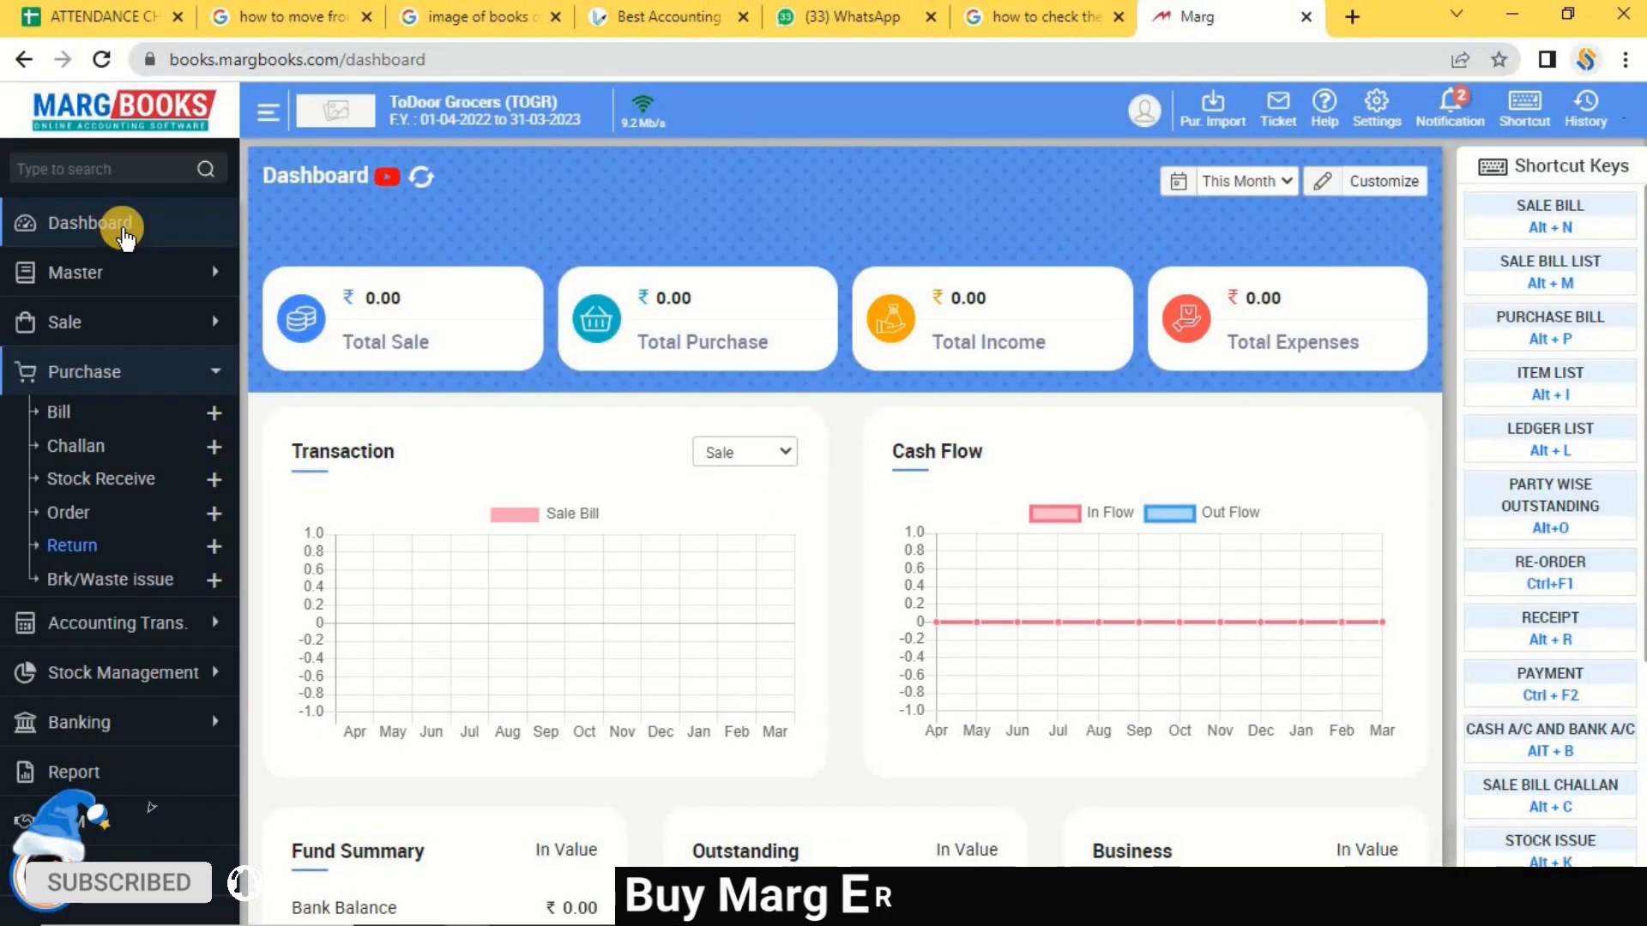
click(124, 231)
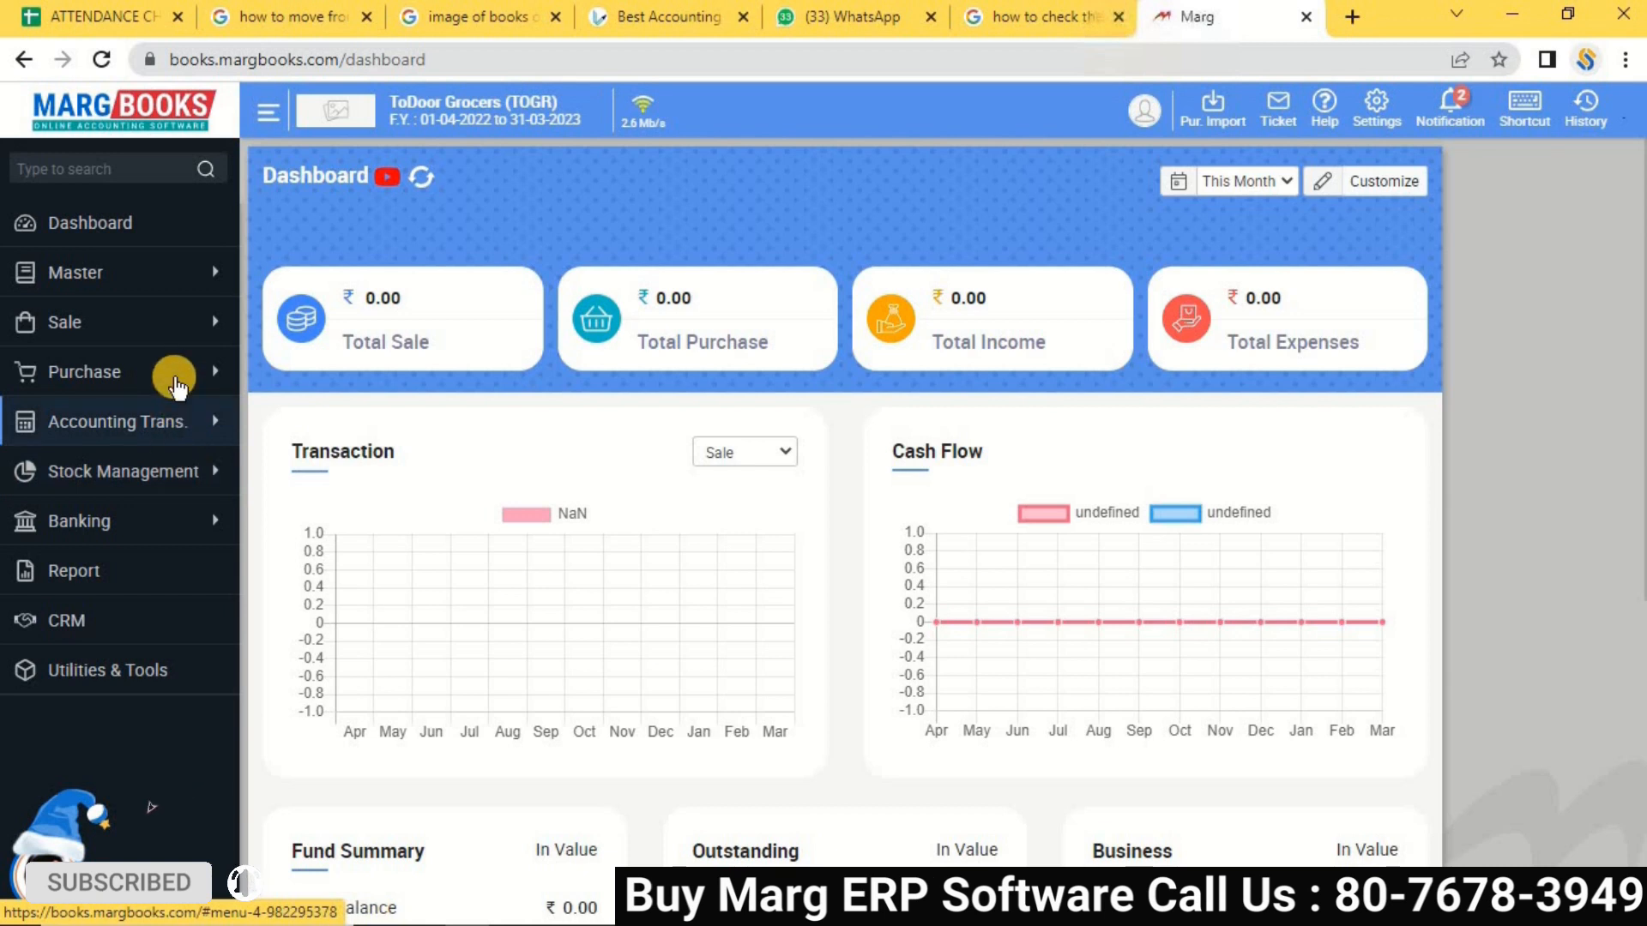
click(172, 374)
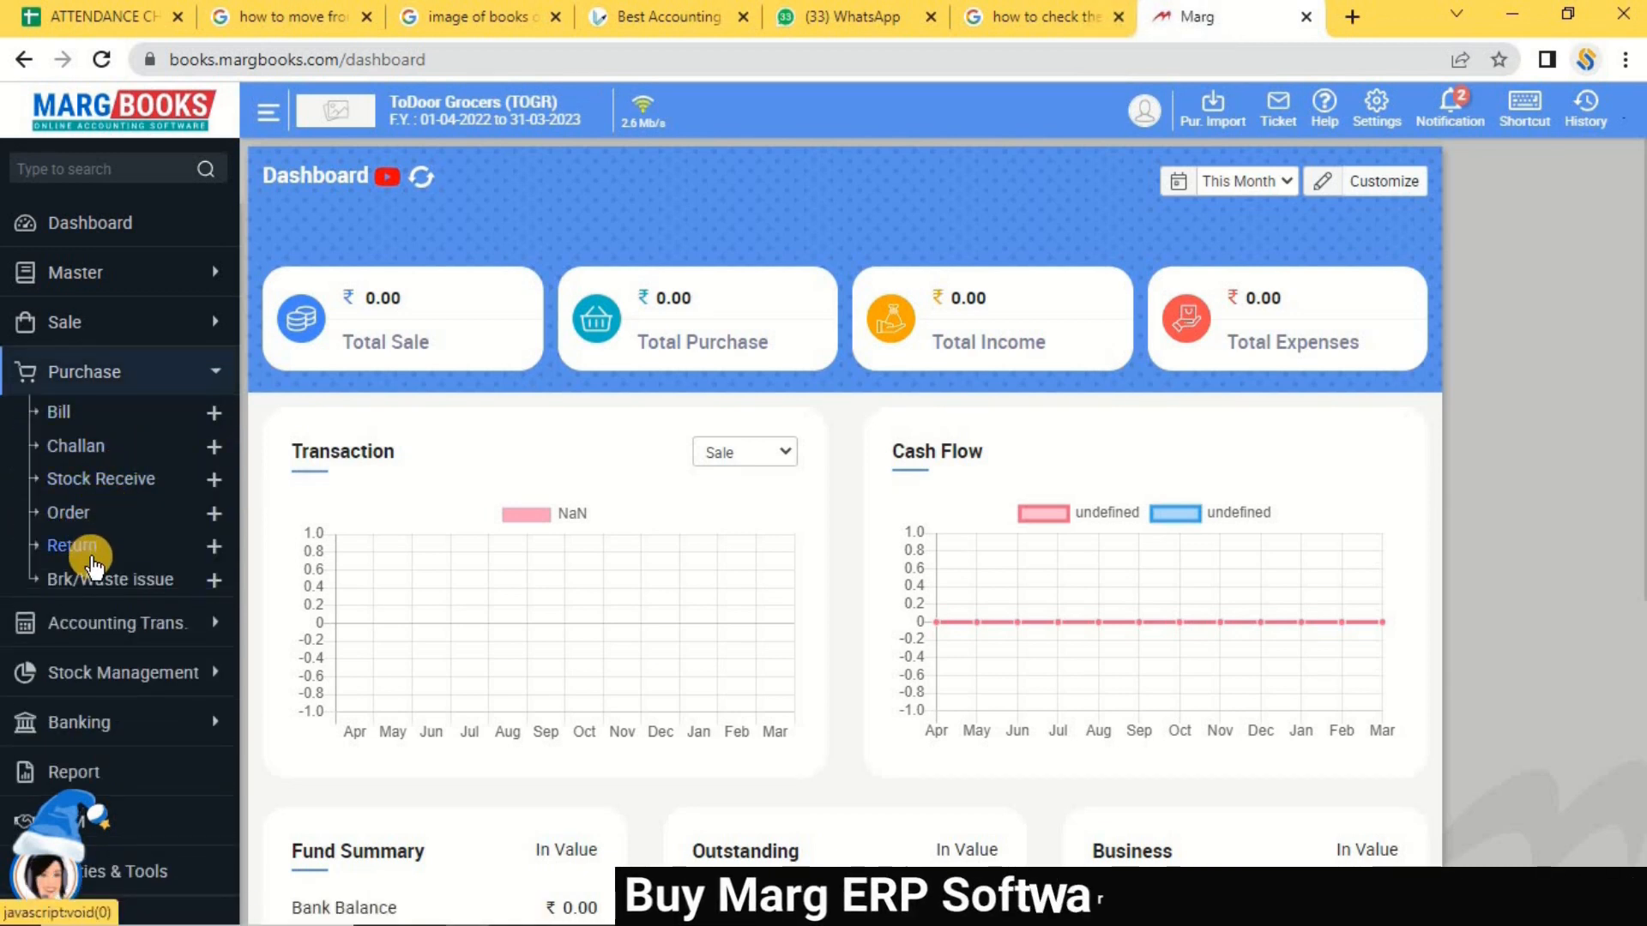
click(72, 546)
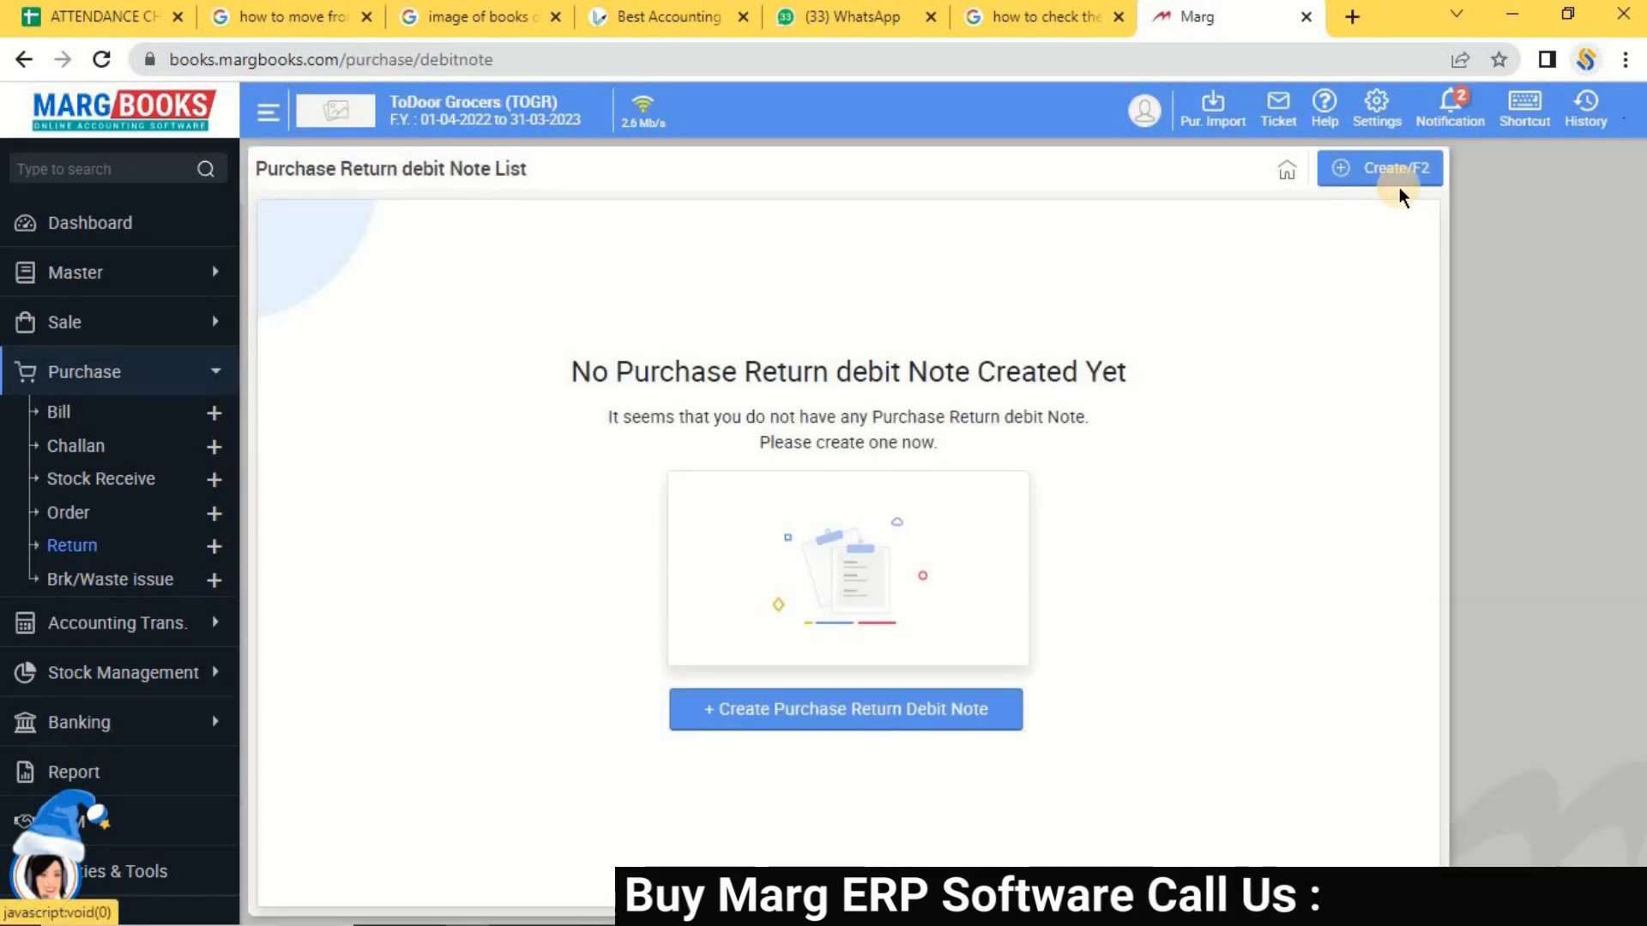
Create a new debit note for Sb Traders with the store changed to RC Godown.
click(1405, 181)
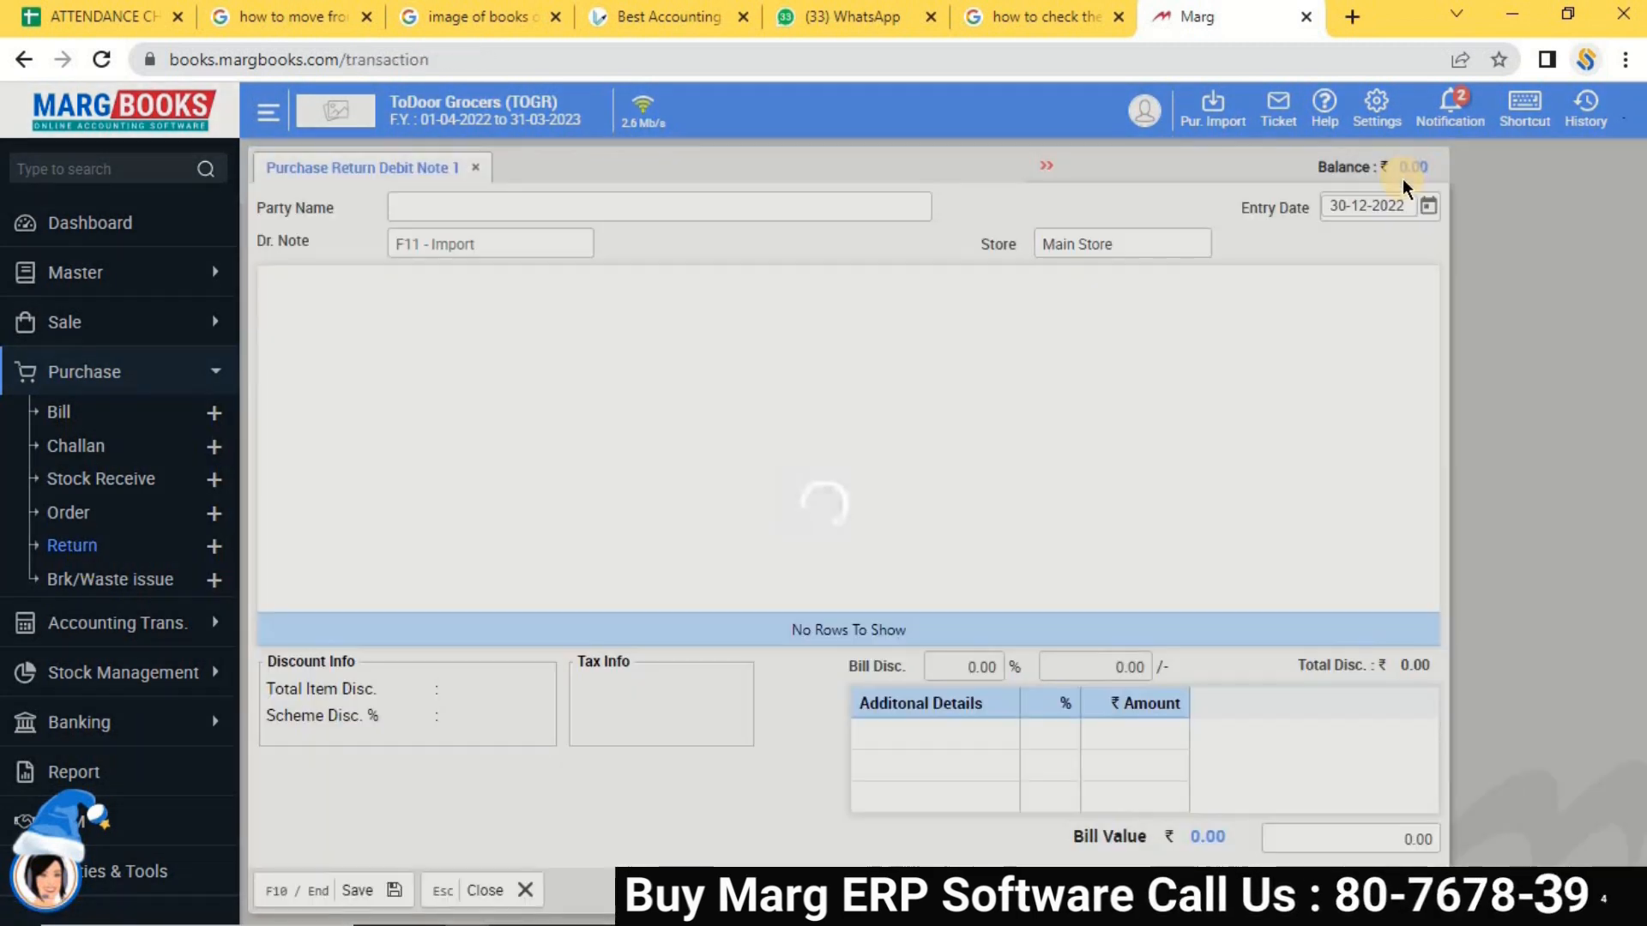
key(Return)
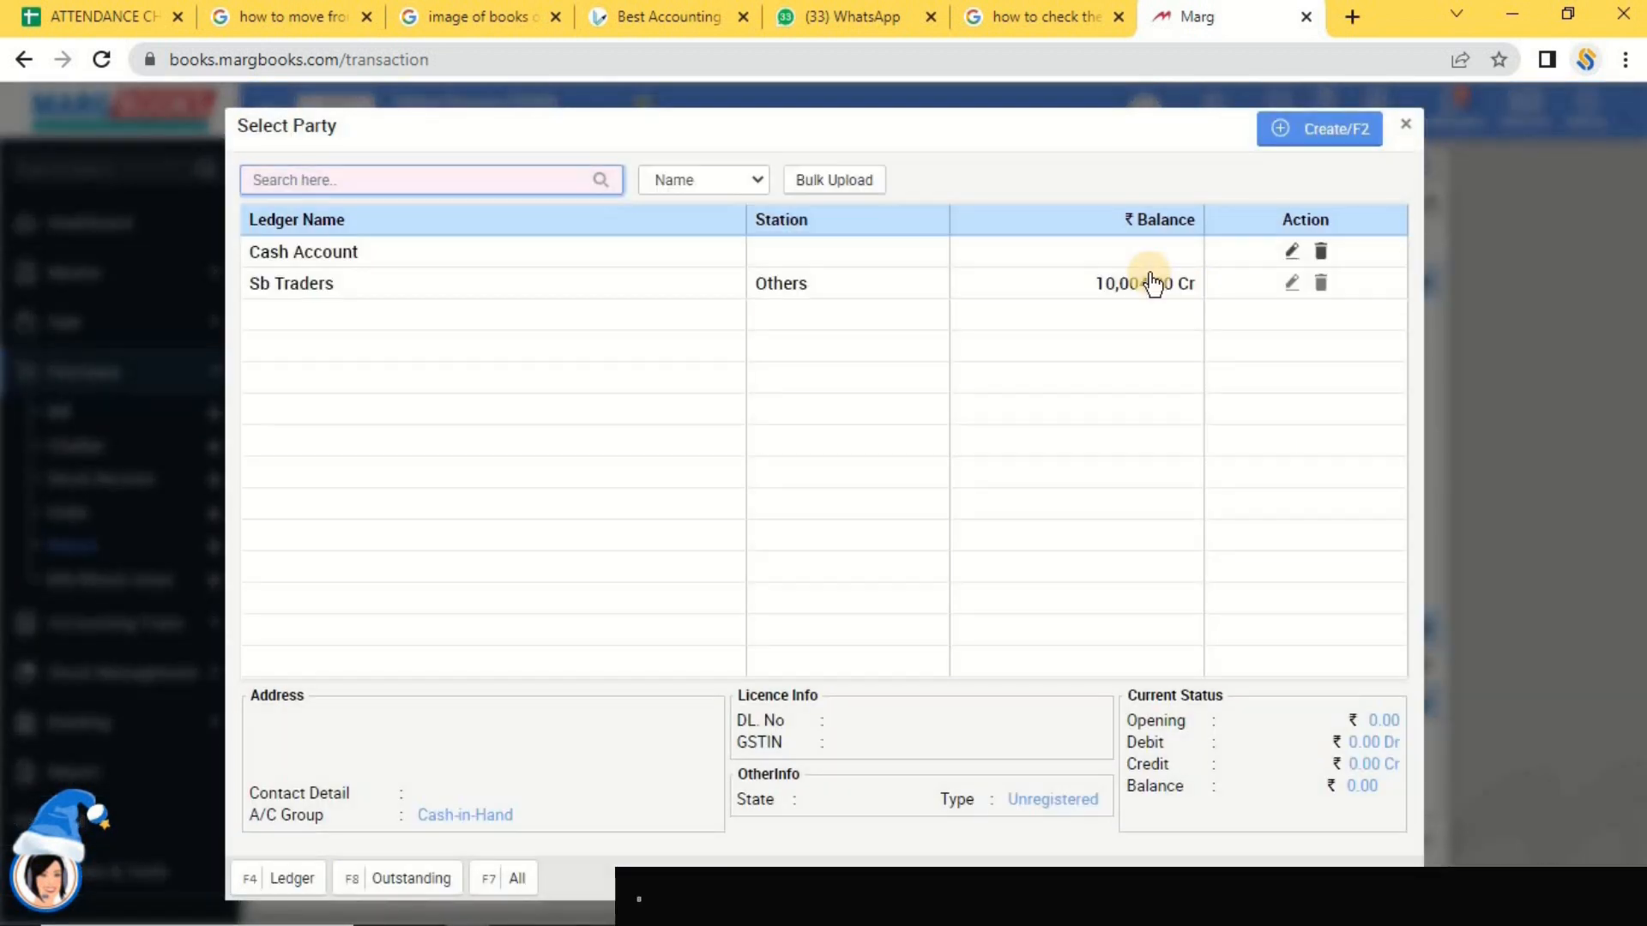
key(Down)
key(Return)
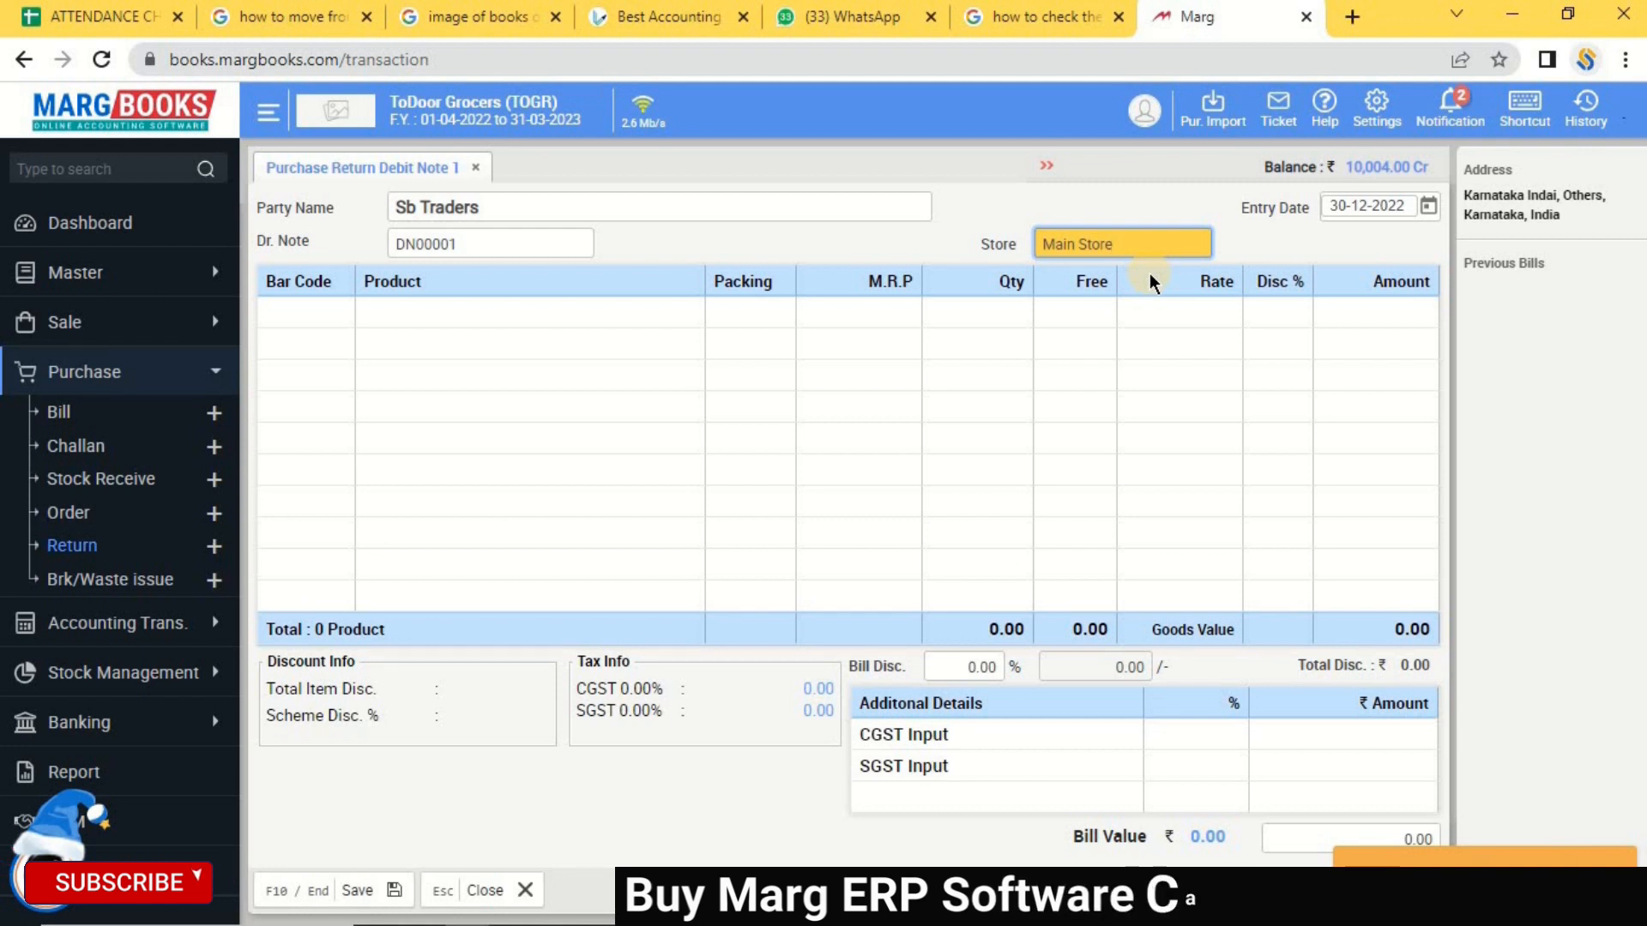
key(Return)
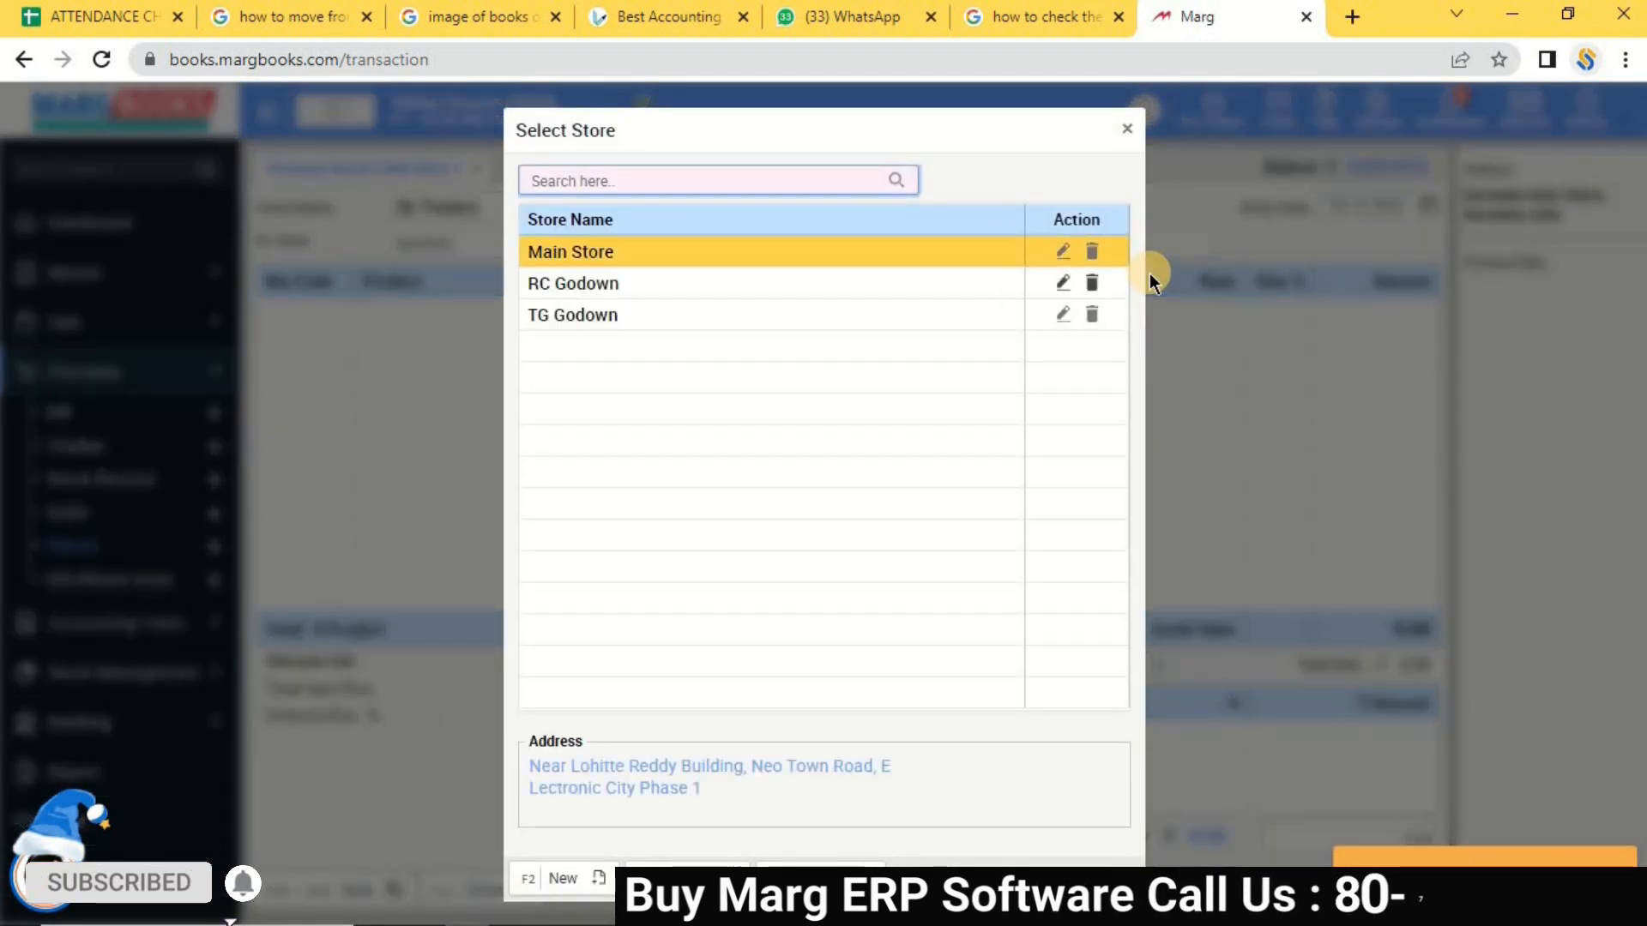
key(Down)
key(Return)
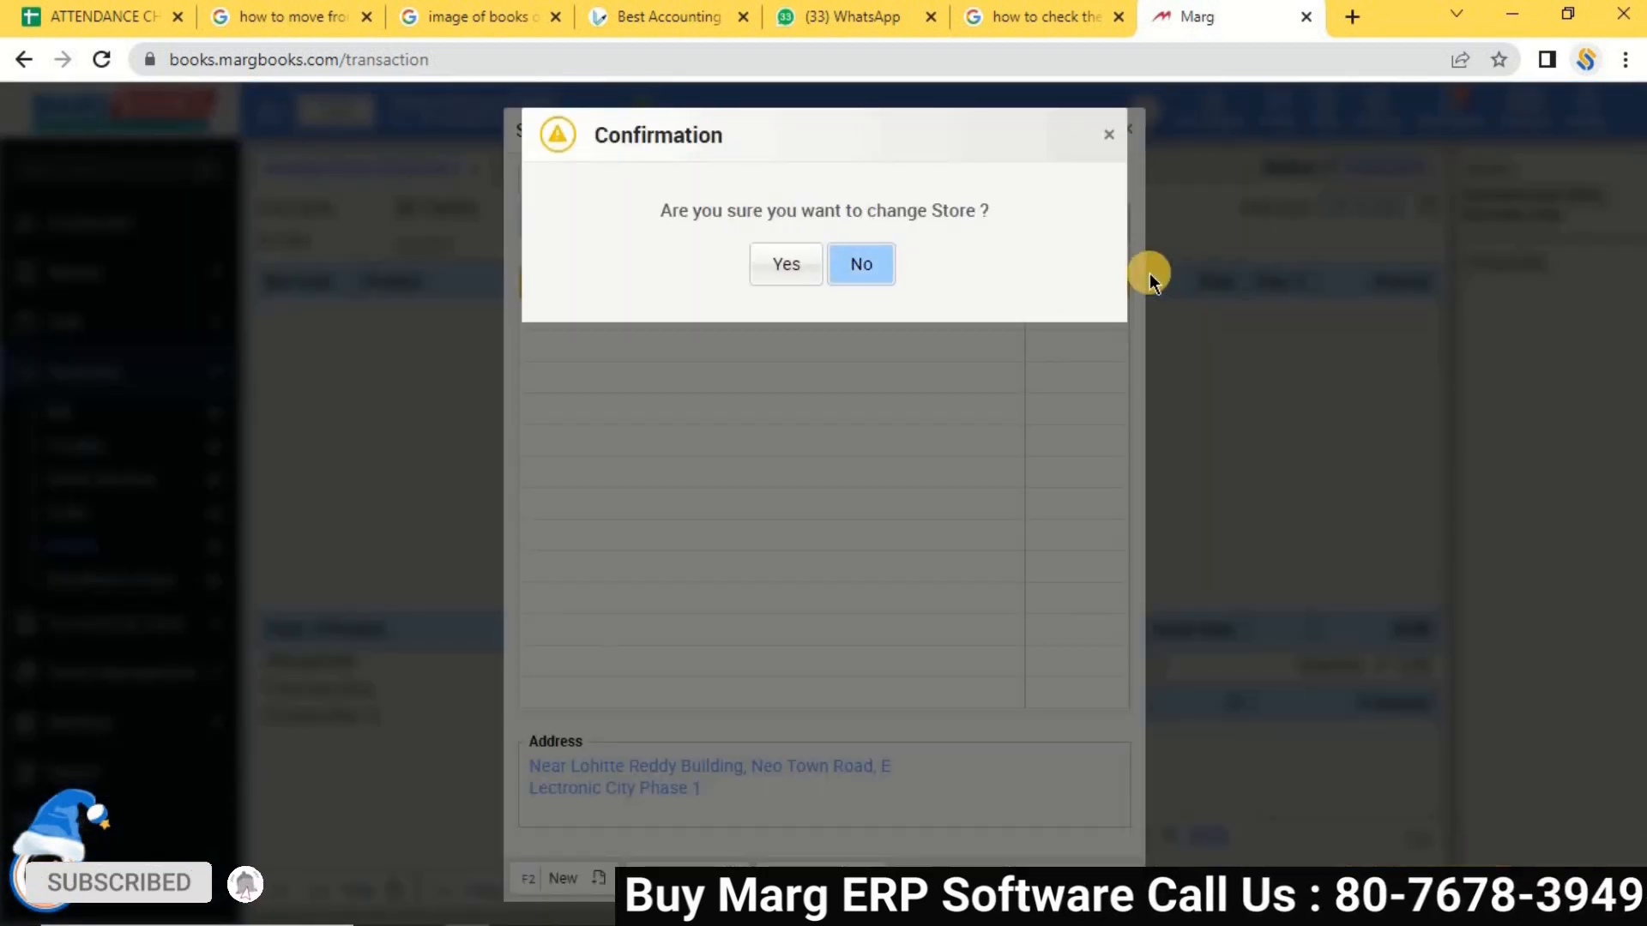
key(Left)
key(Return)
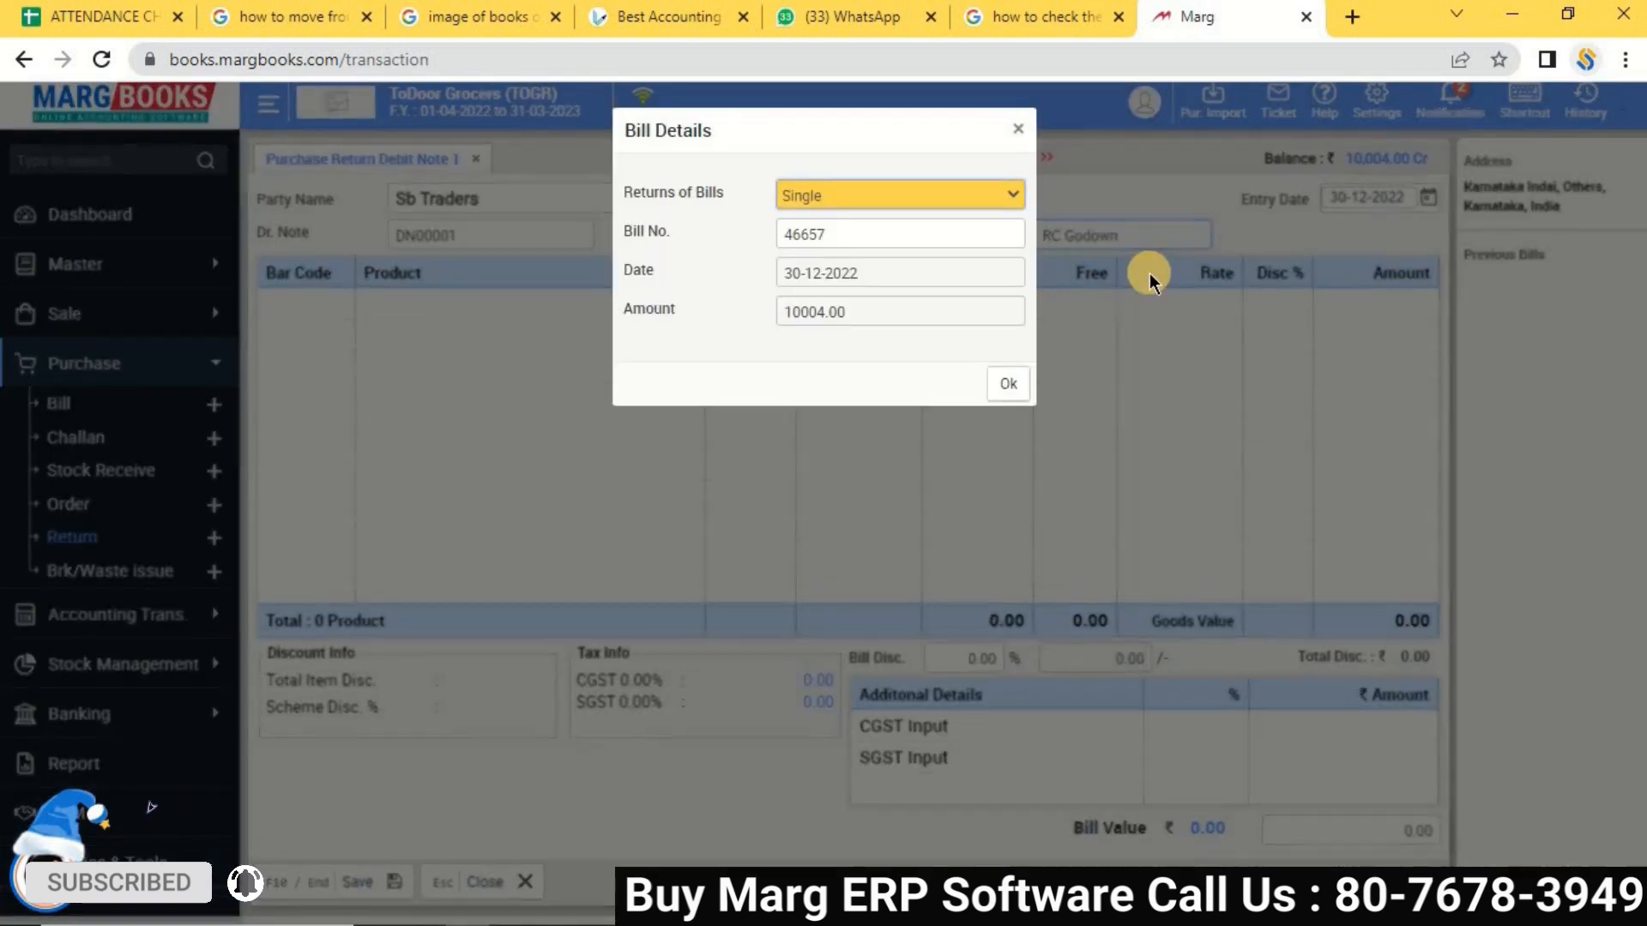
Set Returns of Bills to Manual and accept the bill details.
click(872, 198)
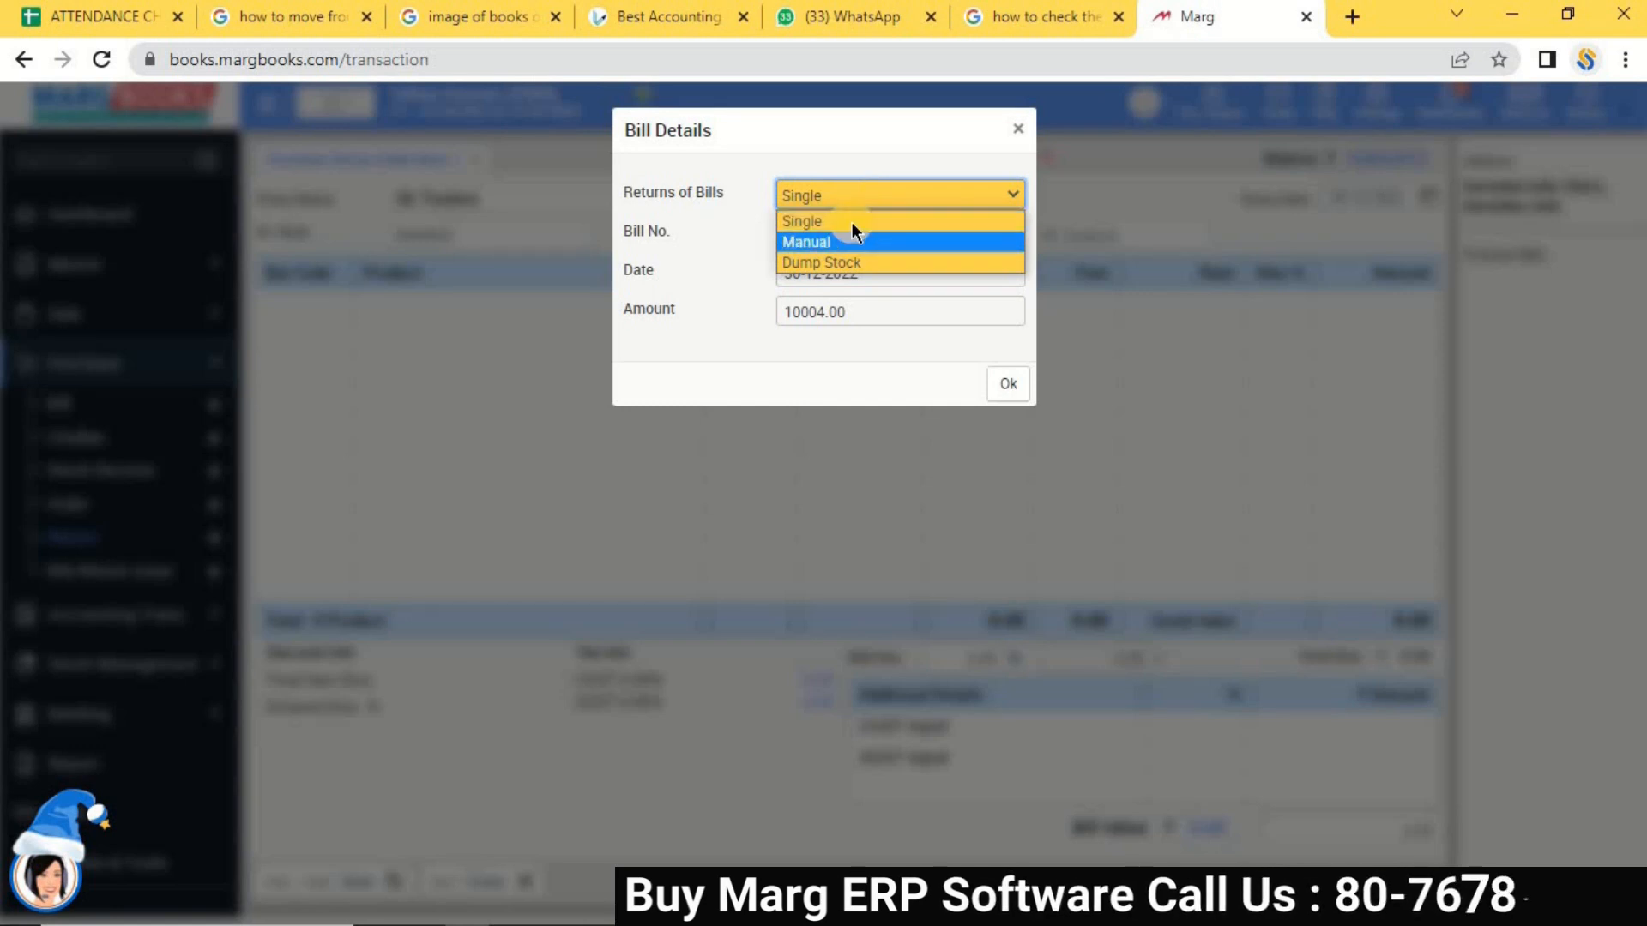
click(851, 219)
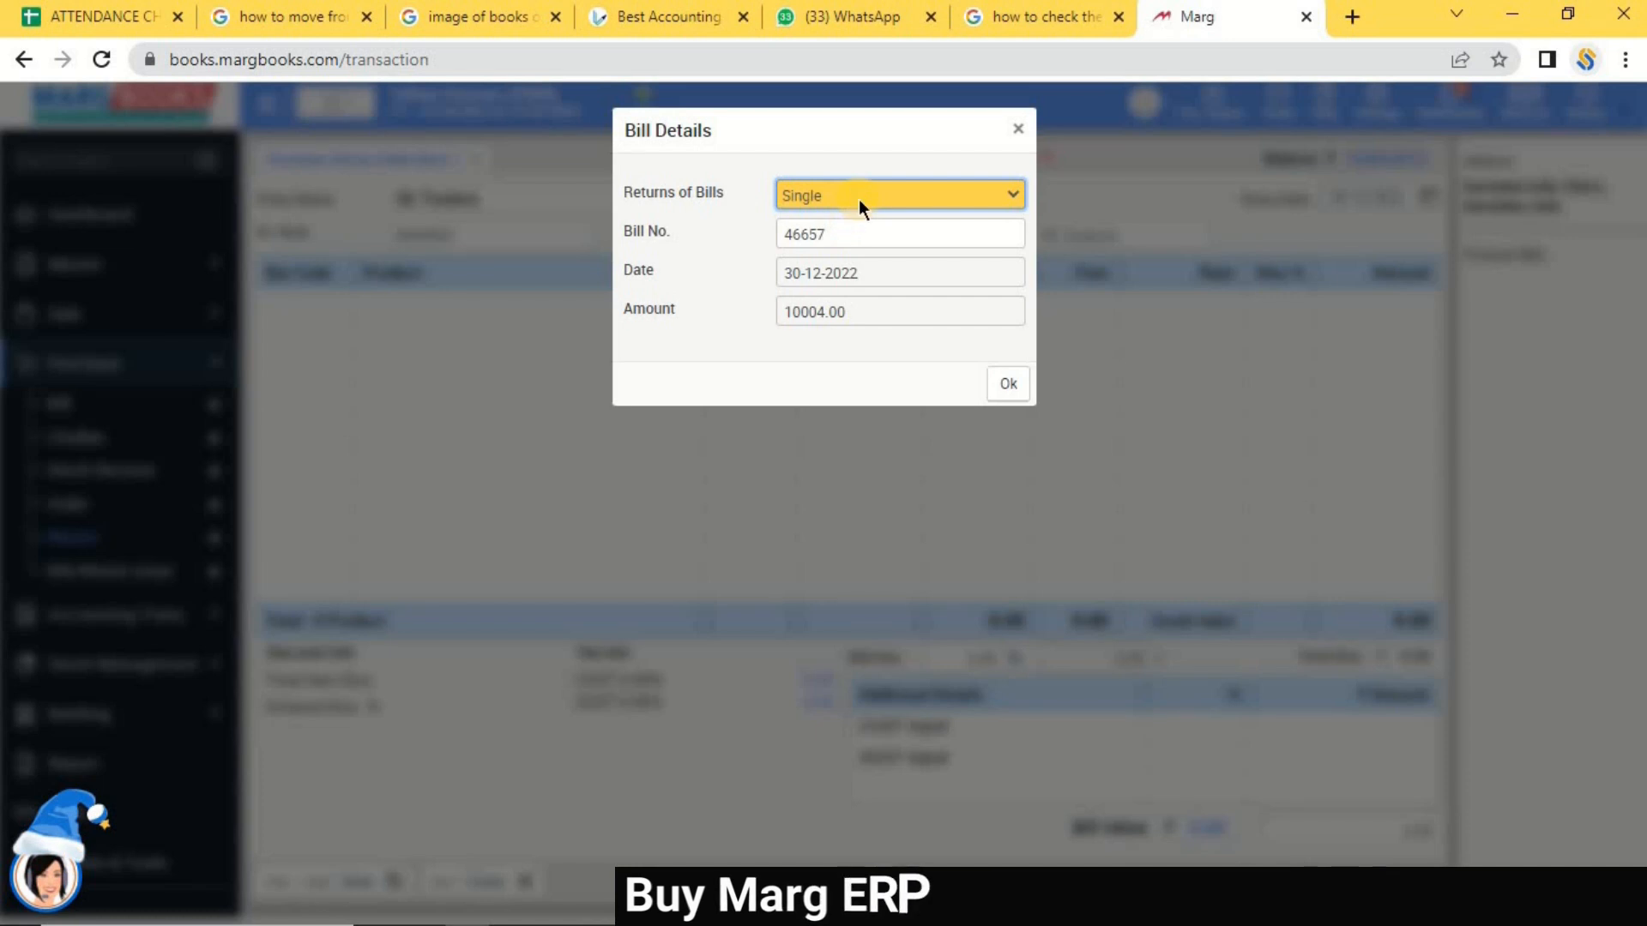
click(858, 199)
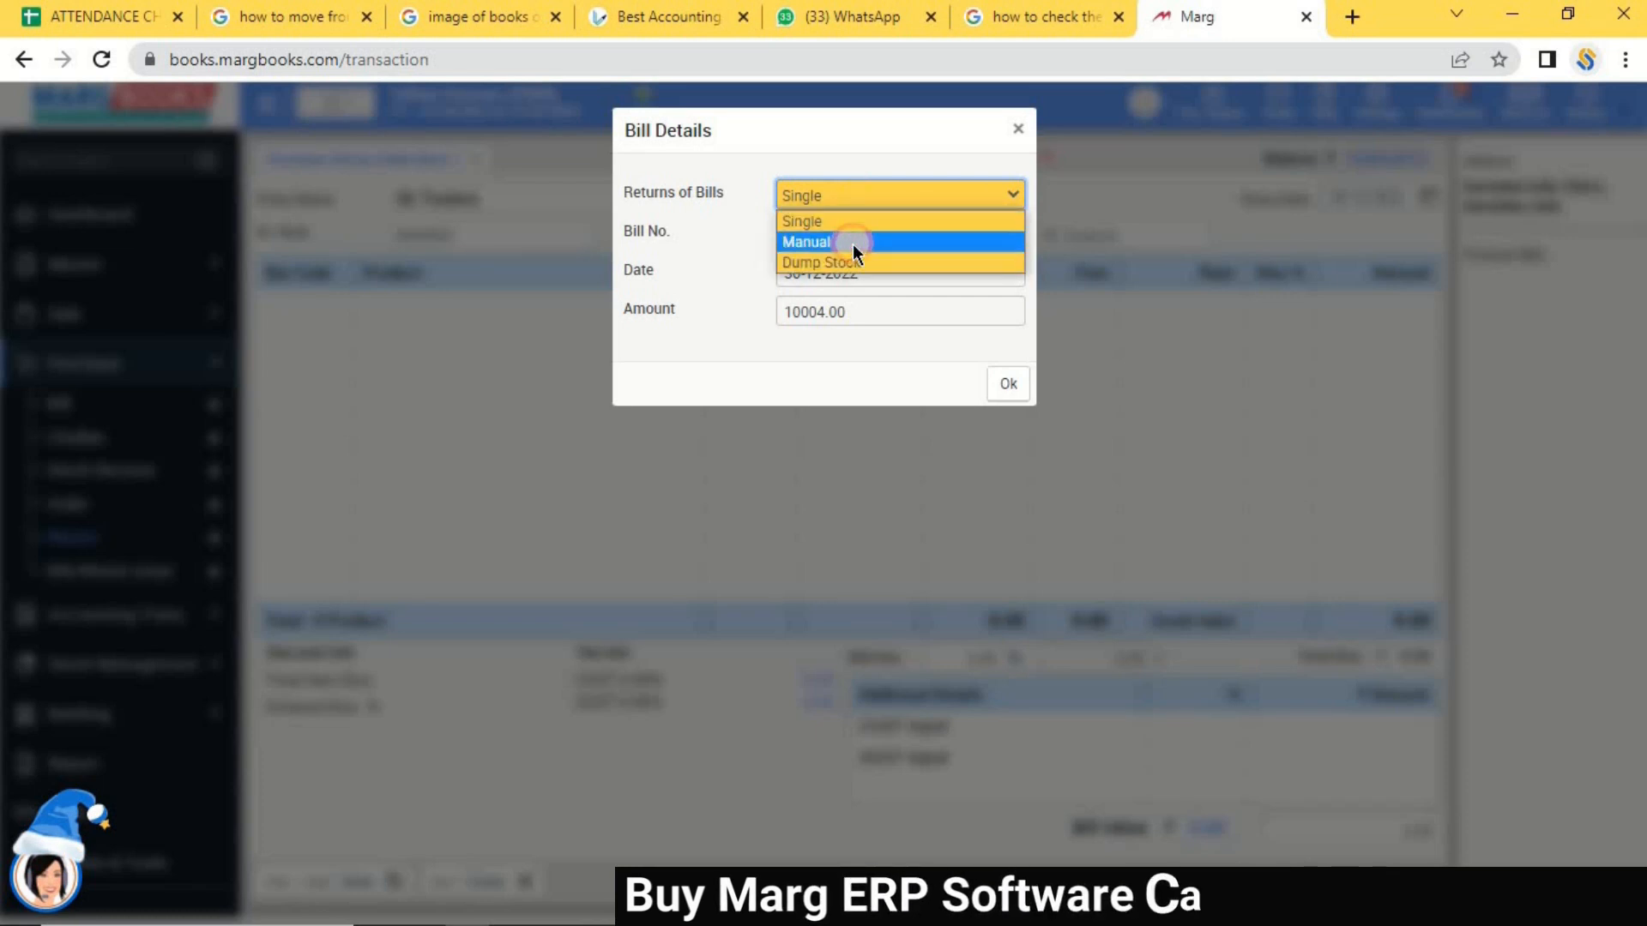
click(852, 243)
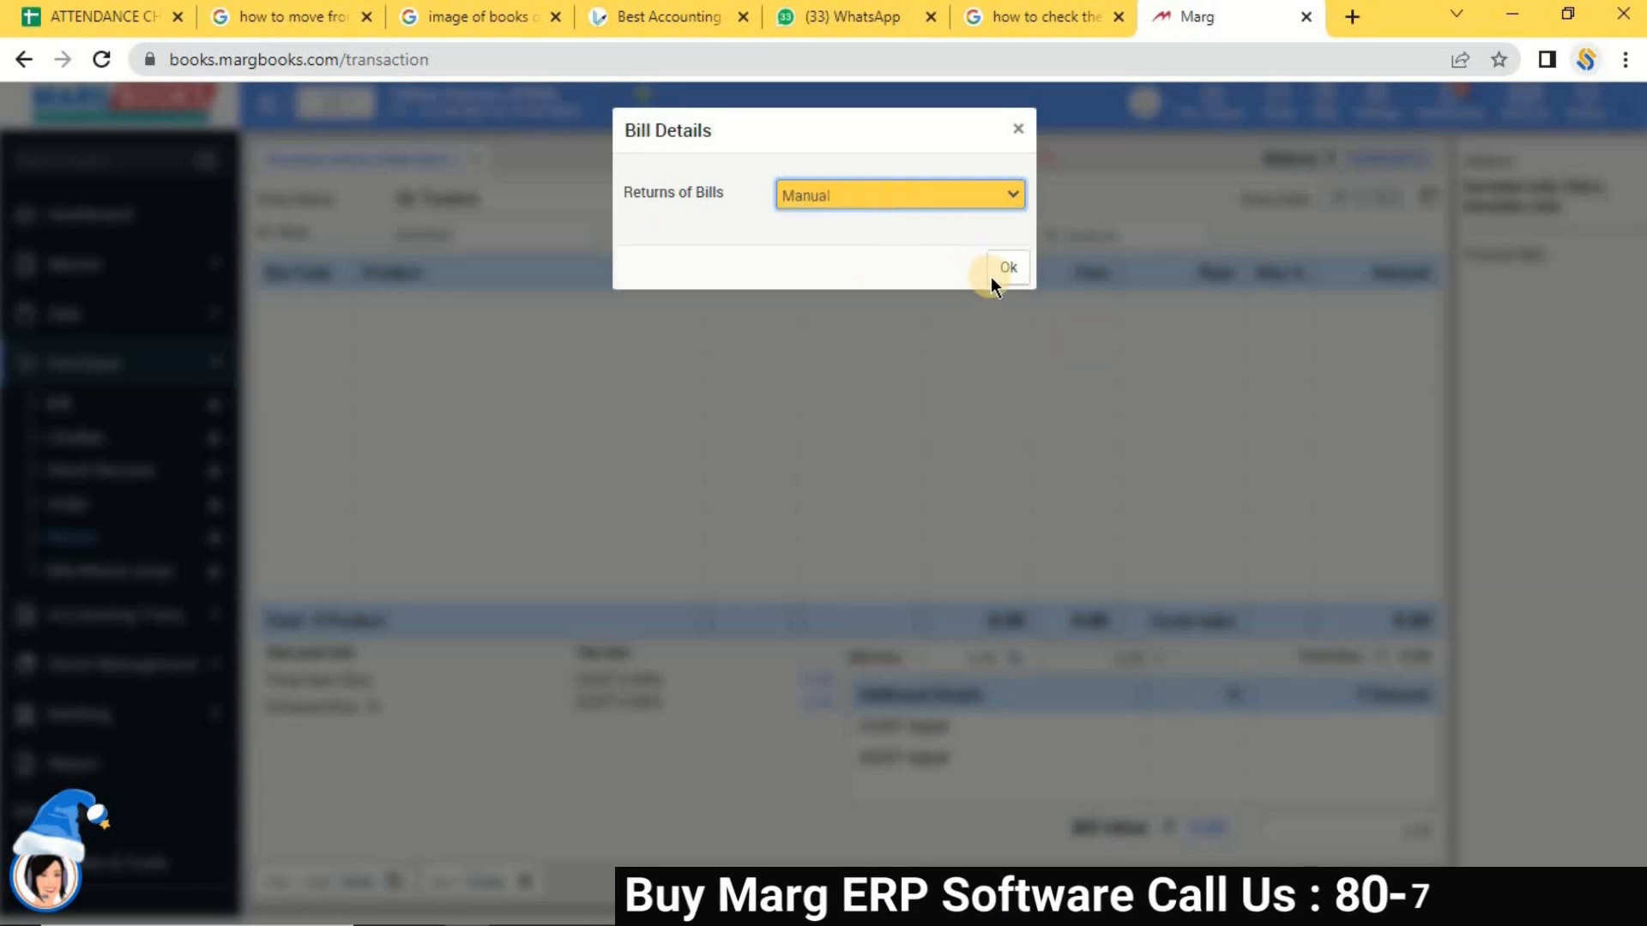
click(1012, 268)
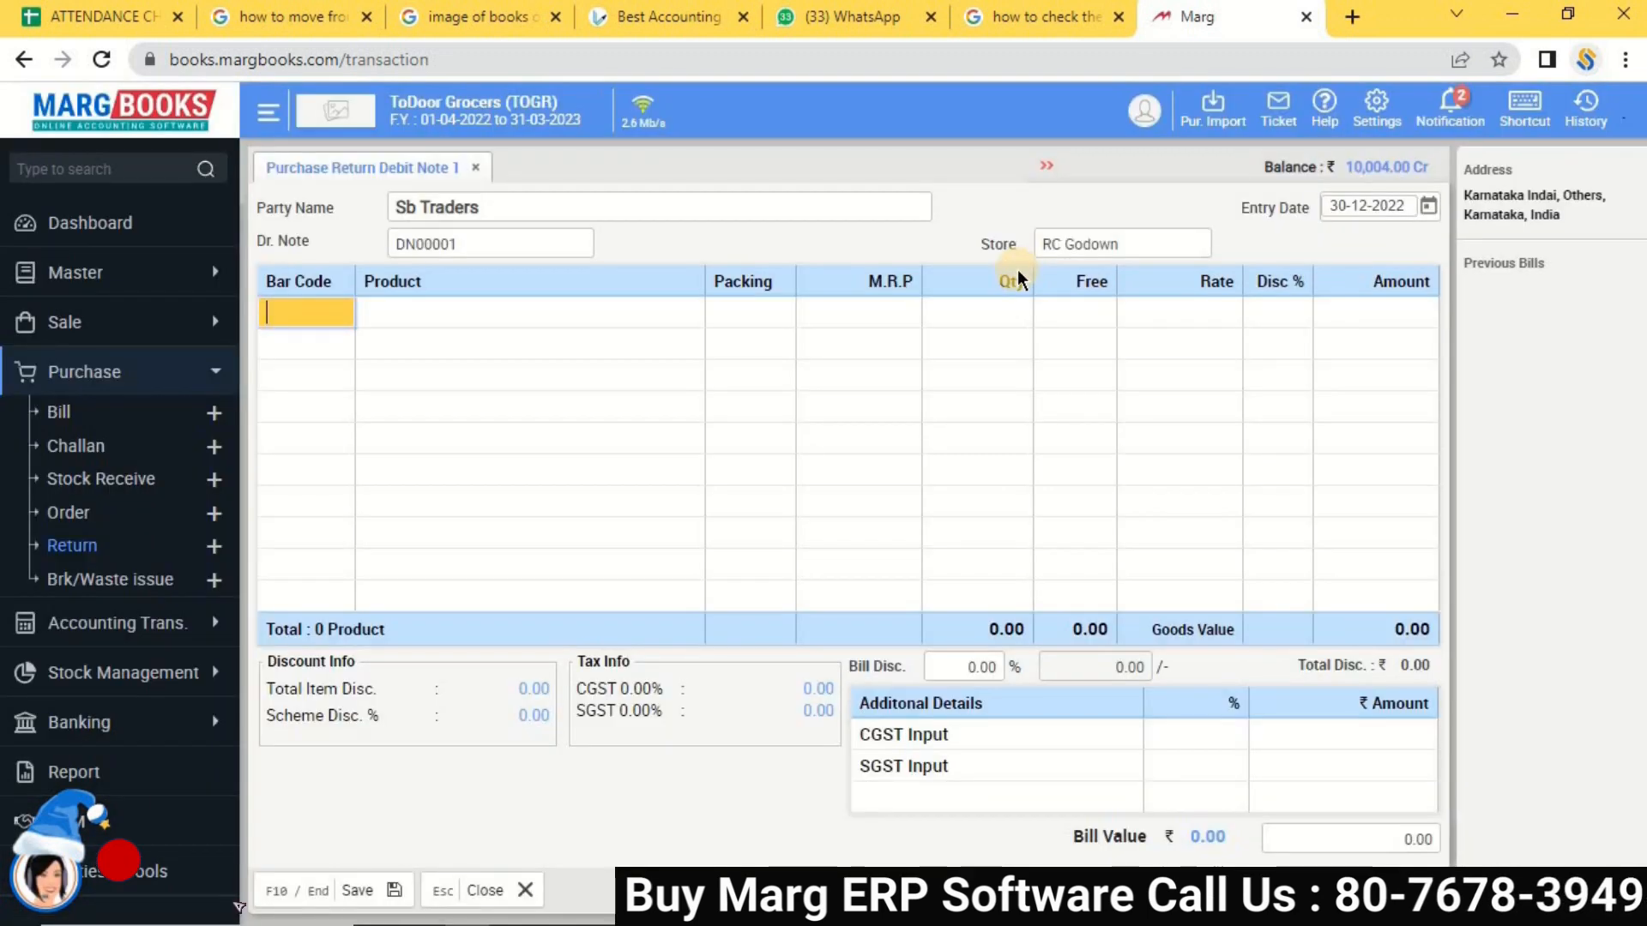
Add AMLA at MRP 100.00, quantity 20, rate 80, 4% discount, for bill value 1,536.
key(Return)
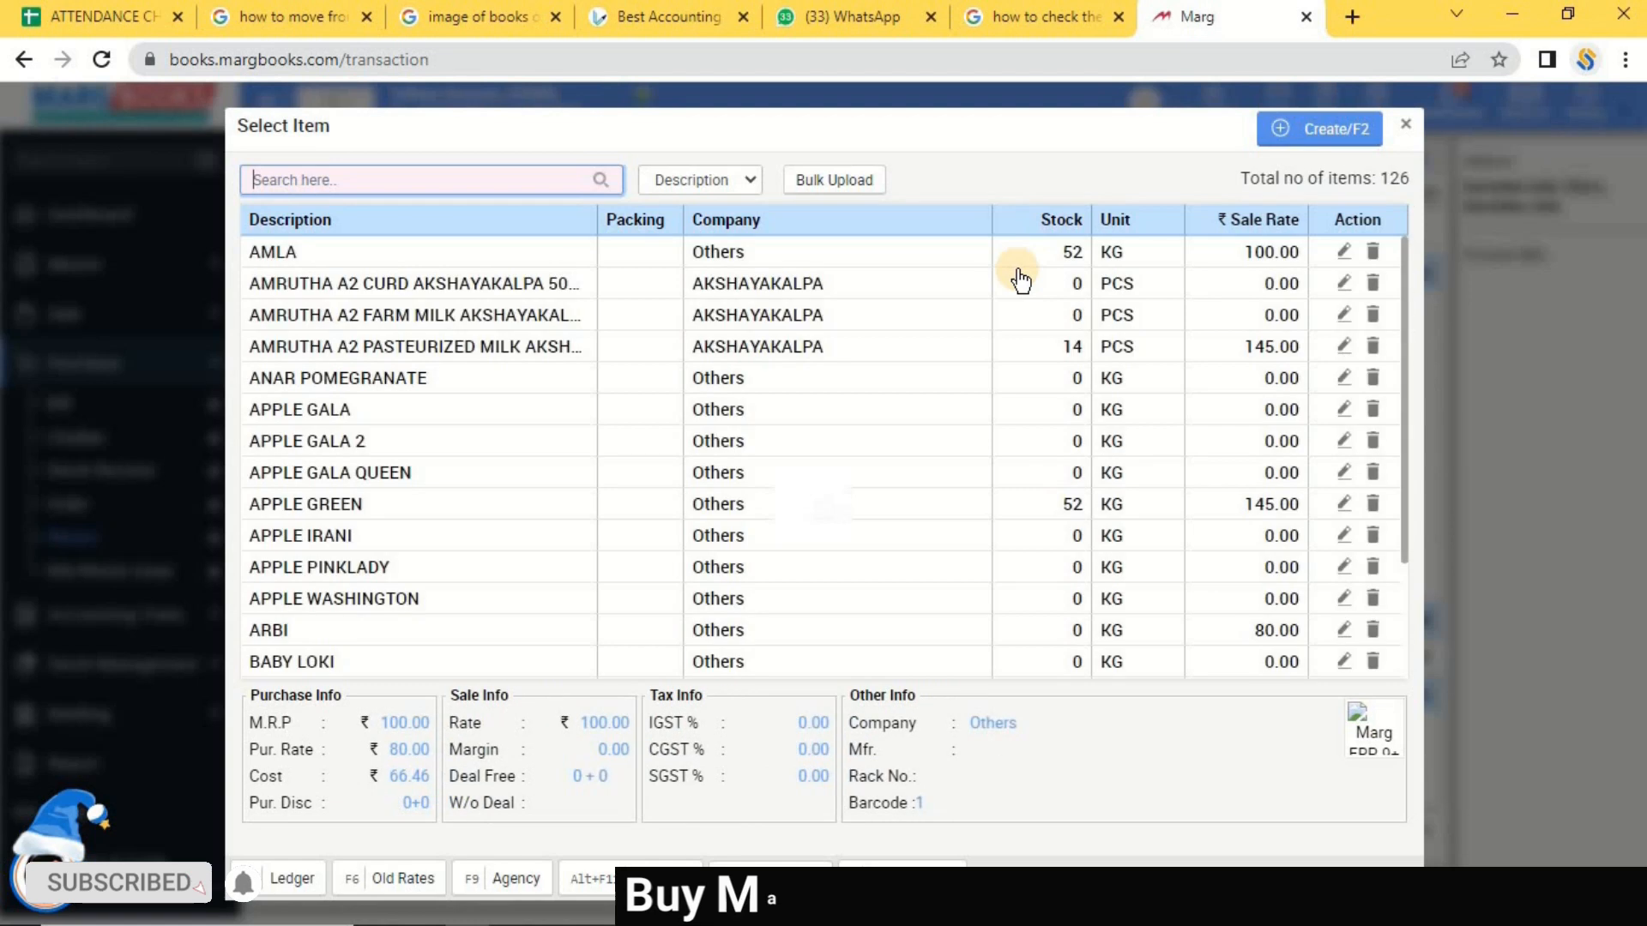
key(Return)
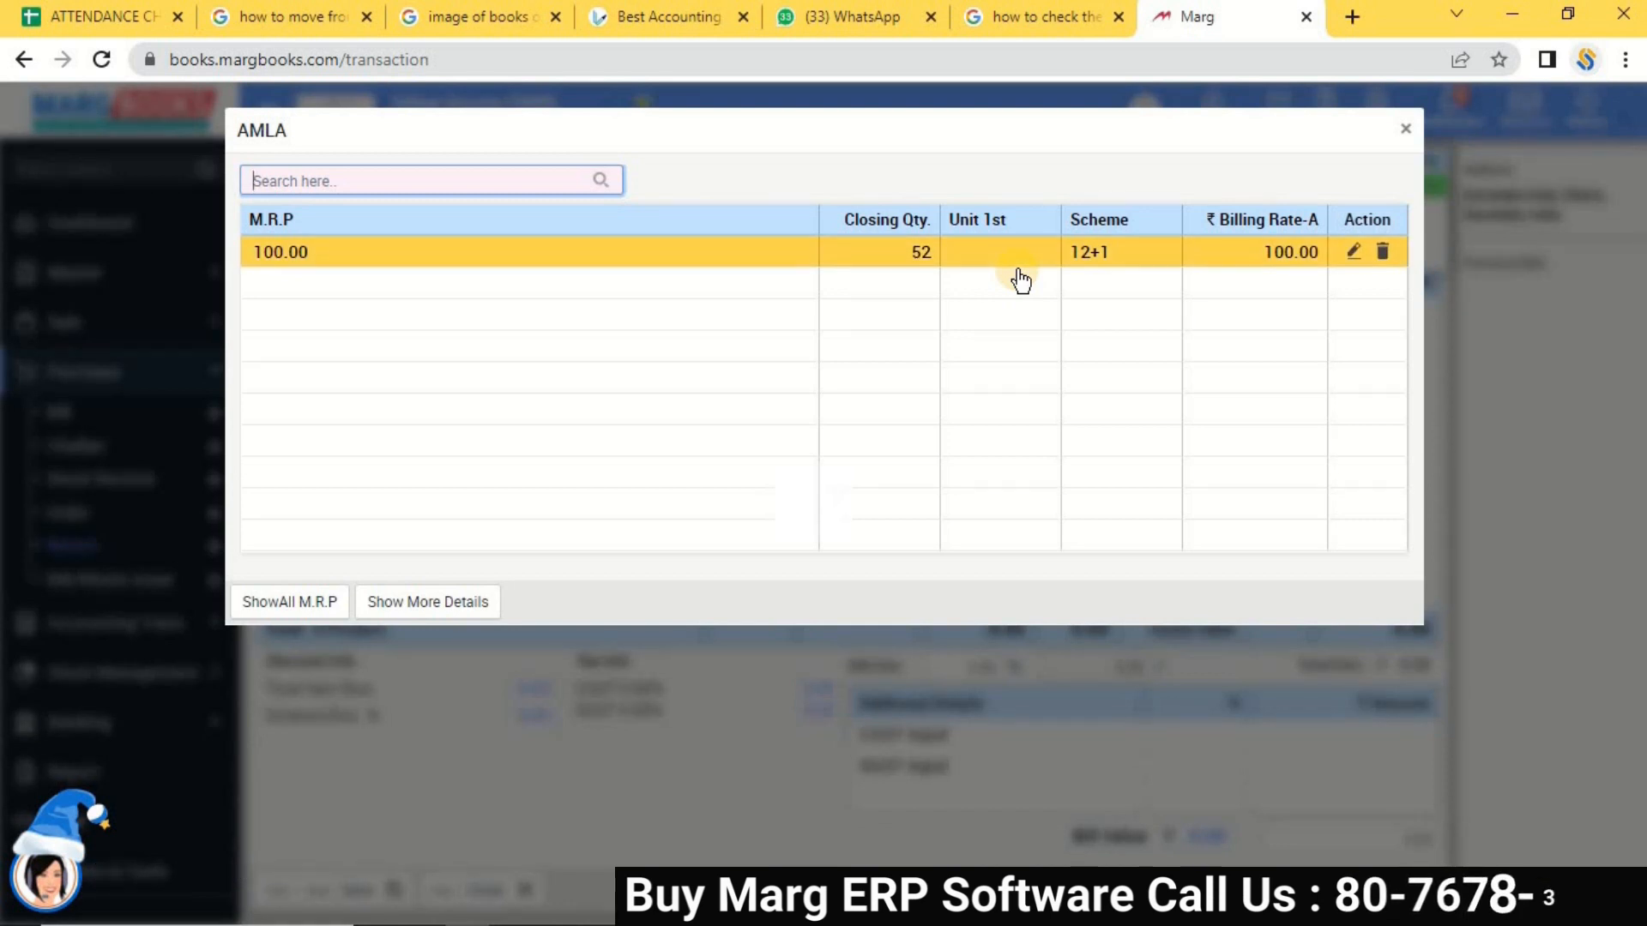
key(Return)
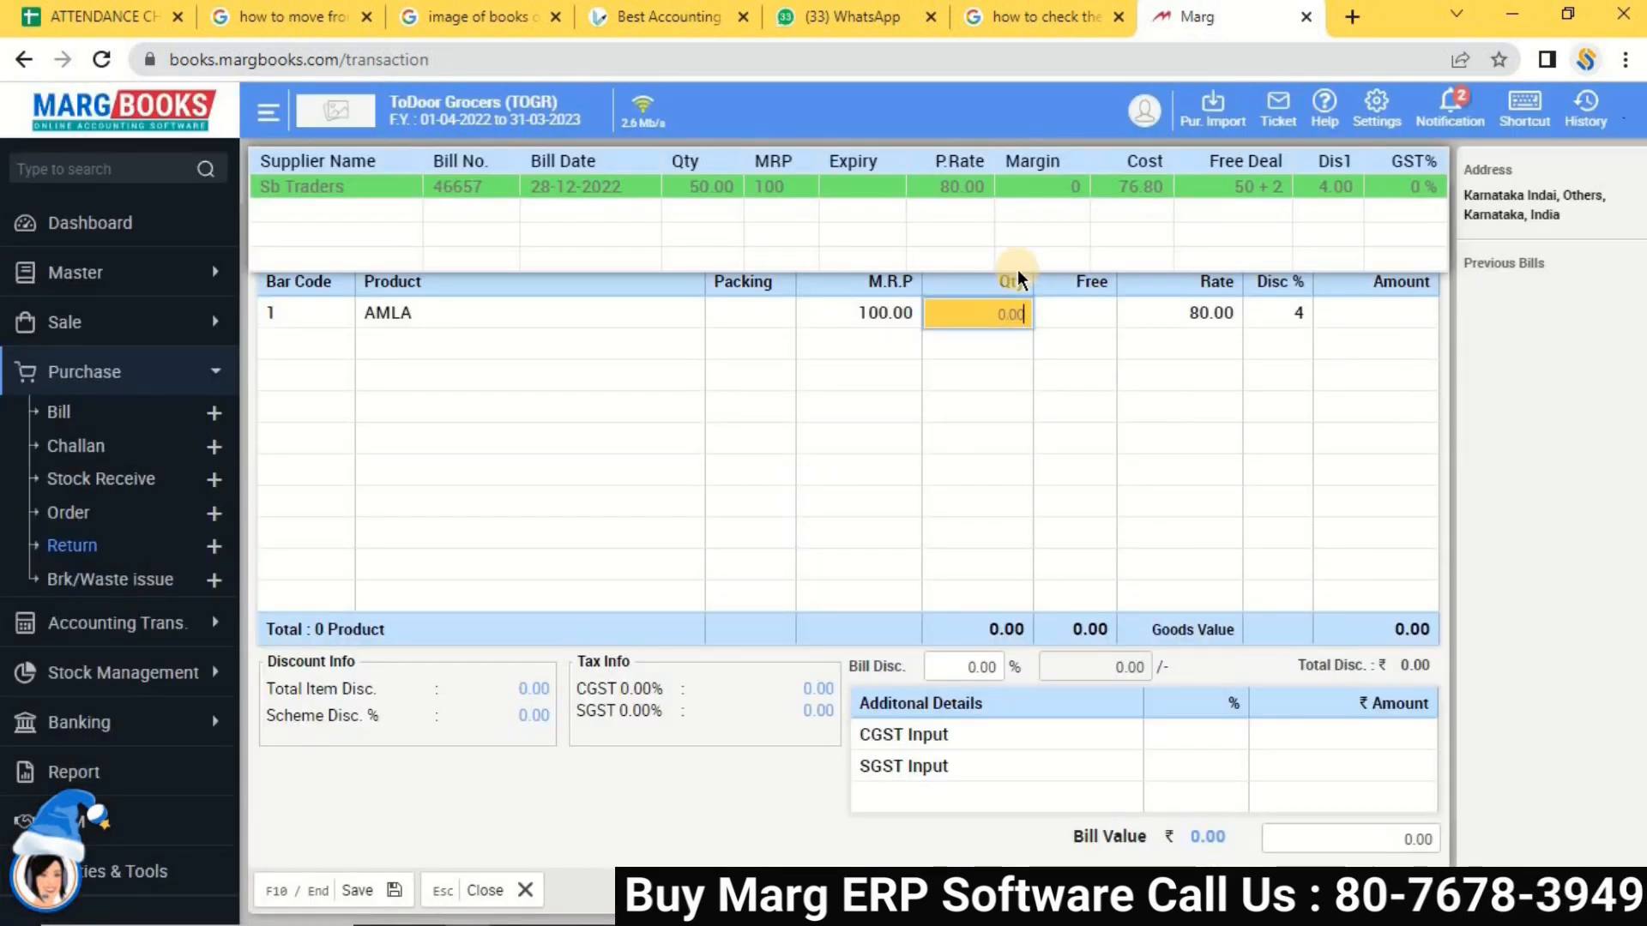
text(20)
key(Return)
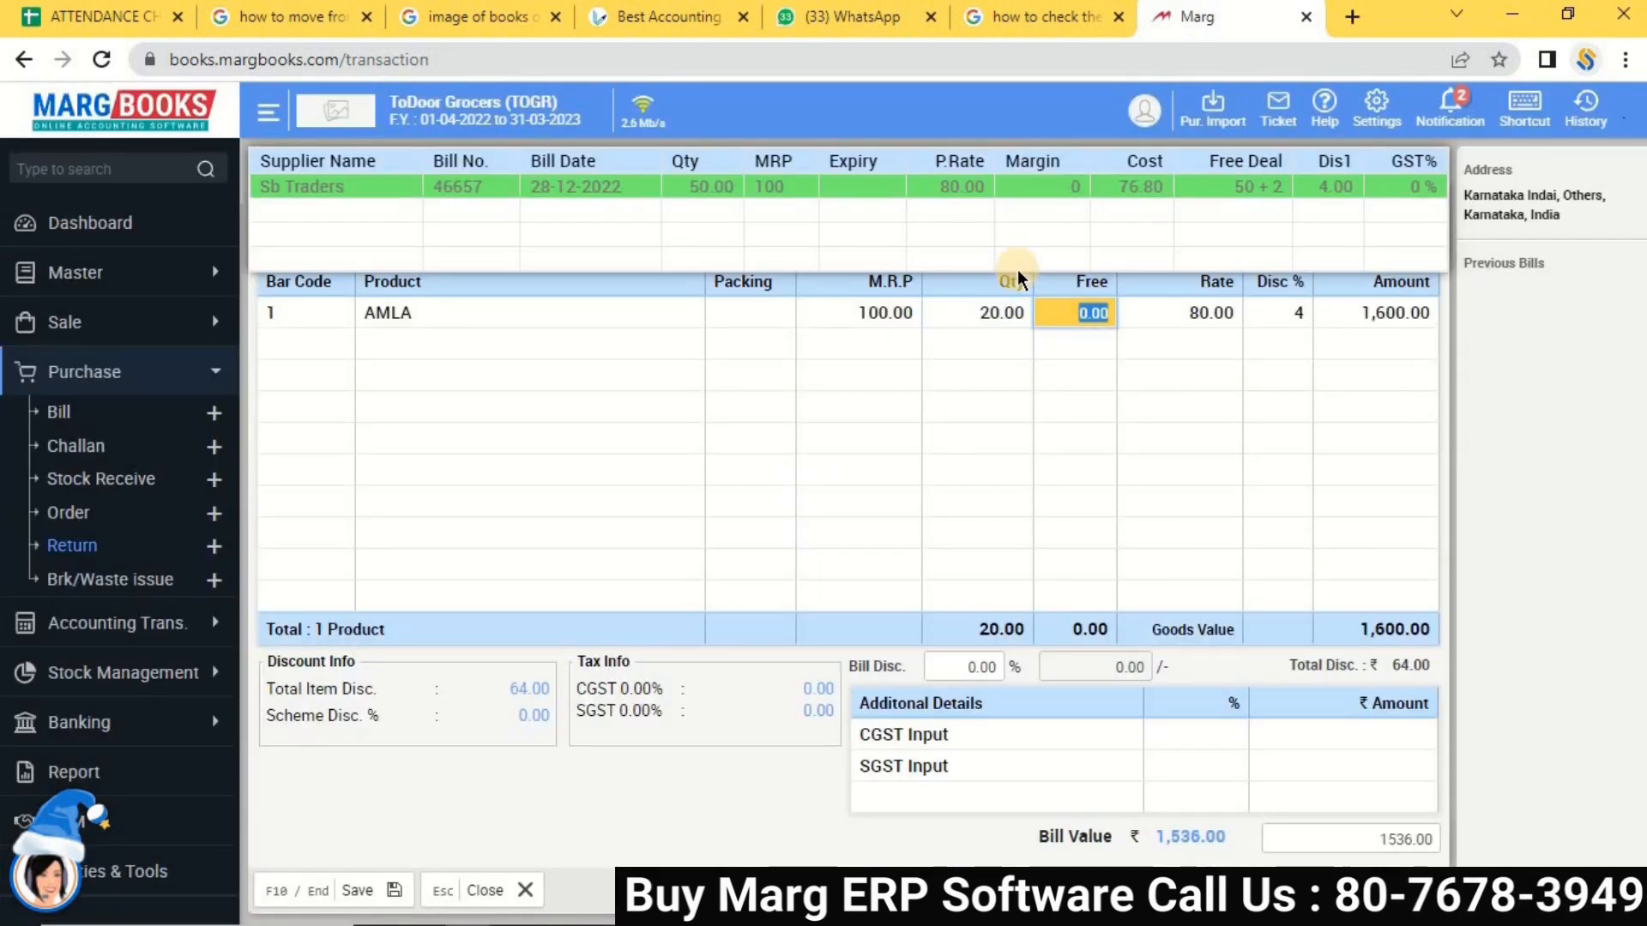
key(Return)
key(Return)
key(Return)
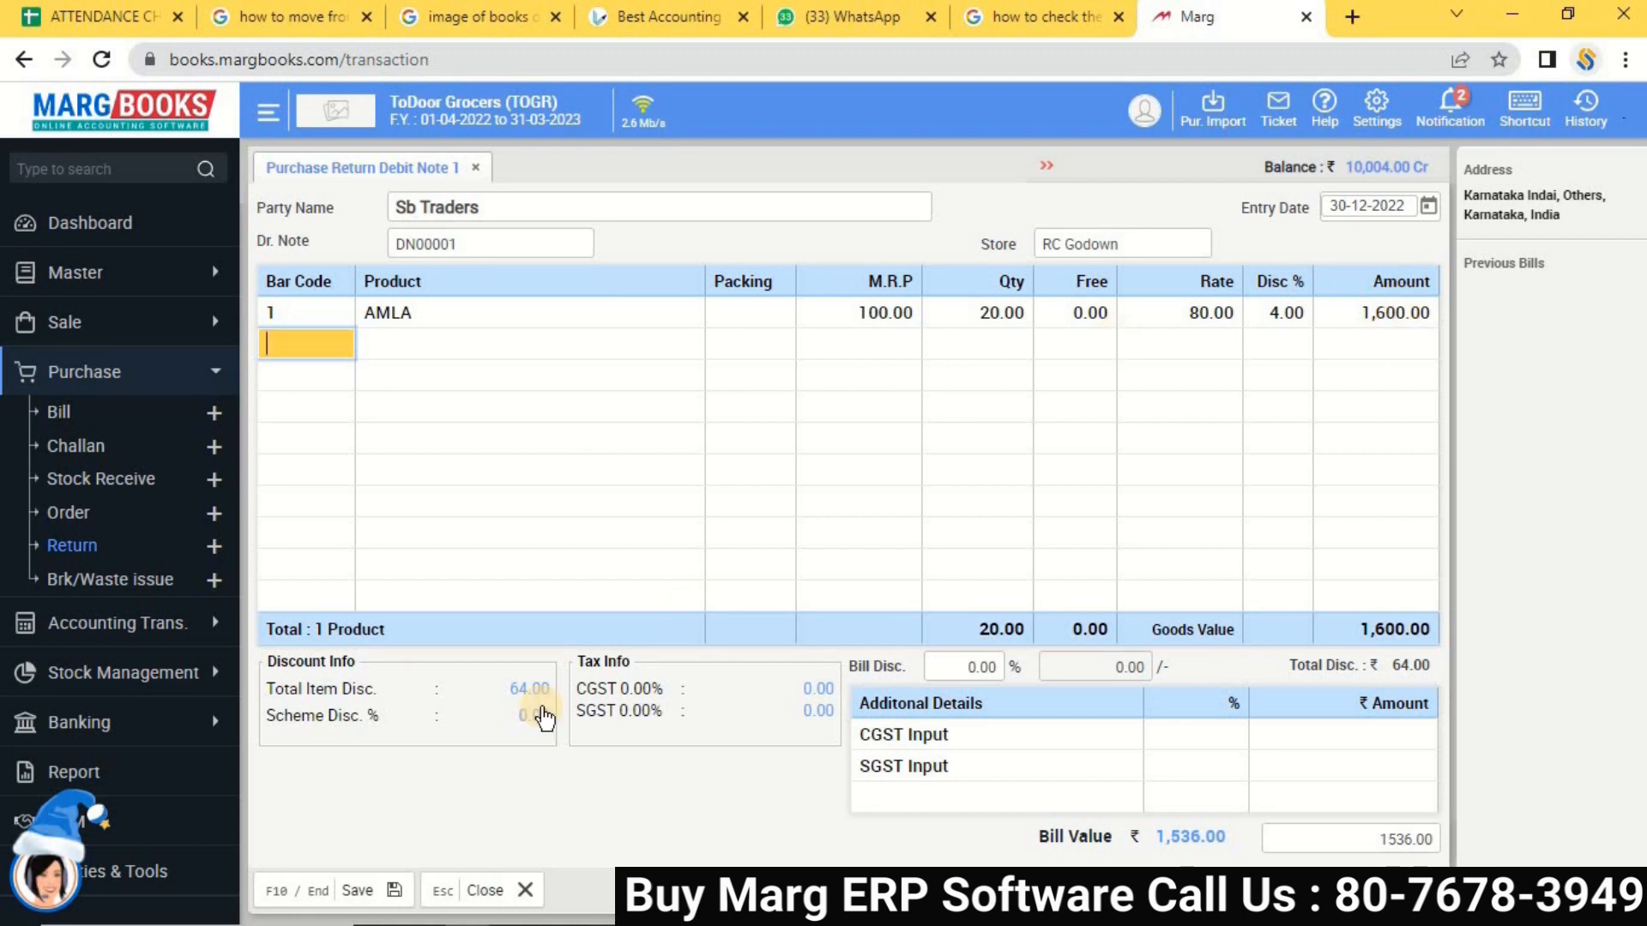
Advance to the bill value, save the debit note, and close the party balance list.
key(Return)
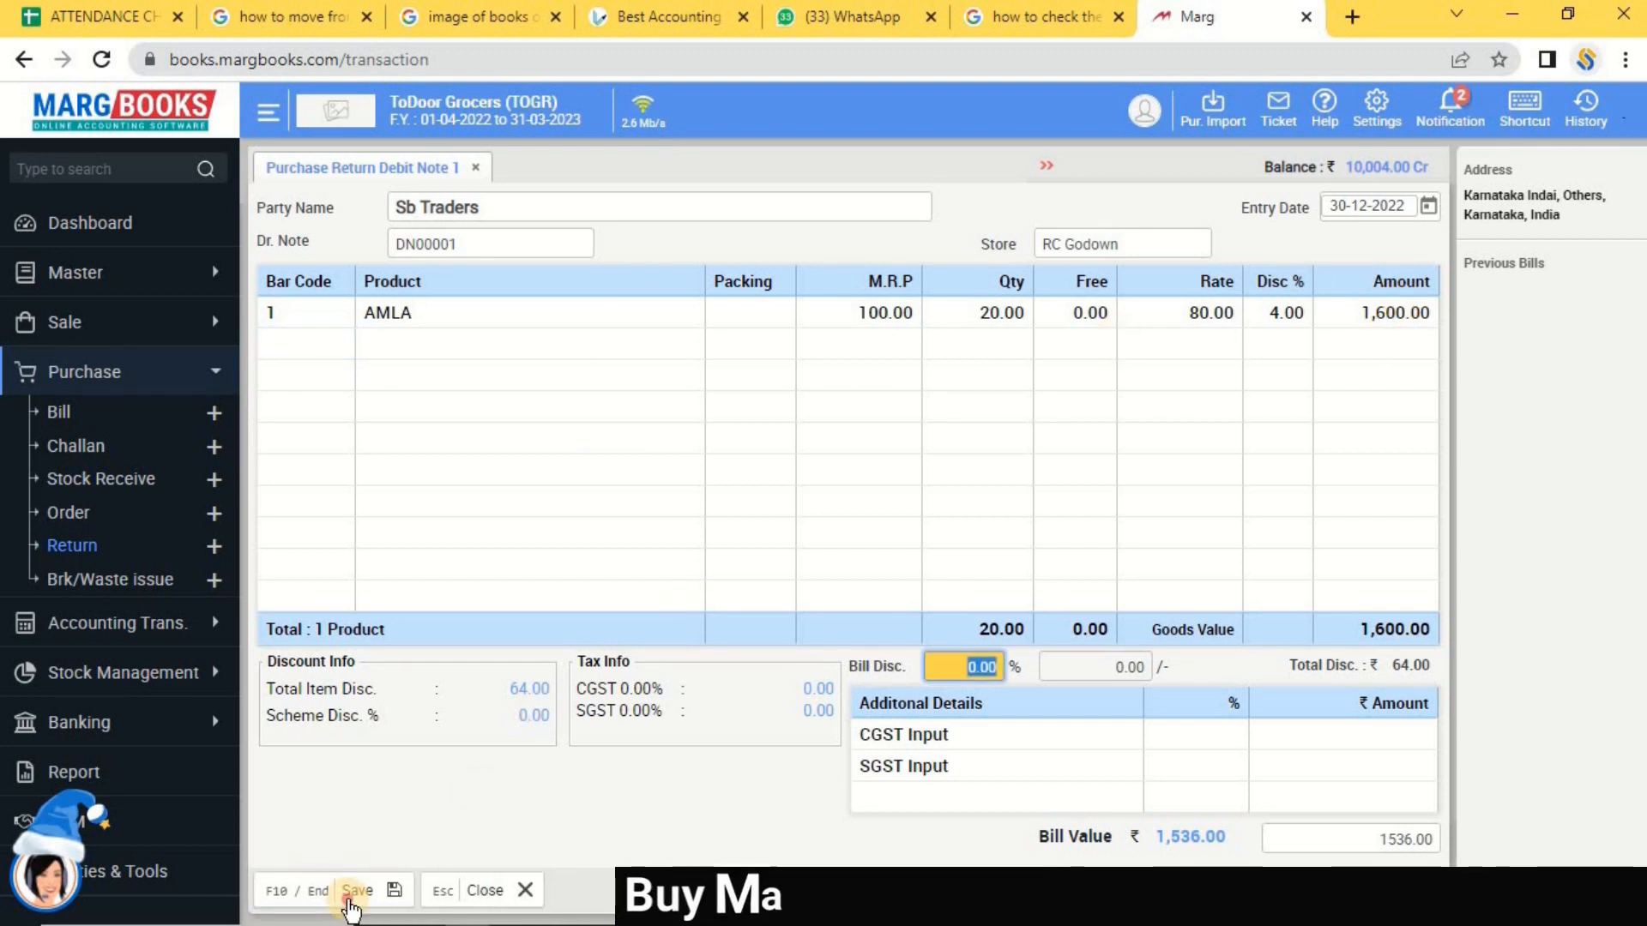
key(Return)
click(354, 892)
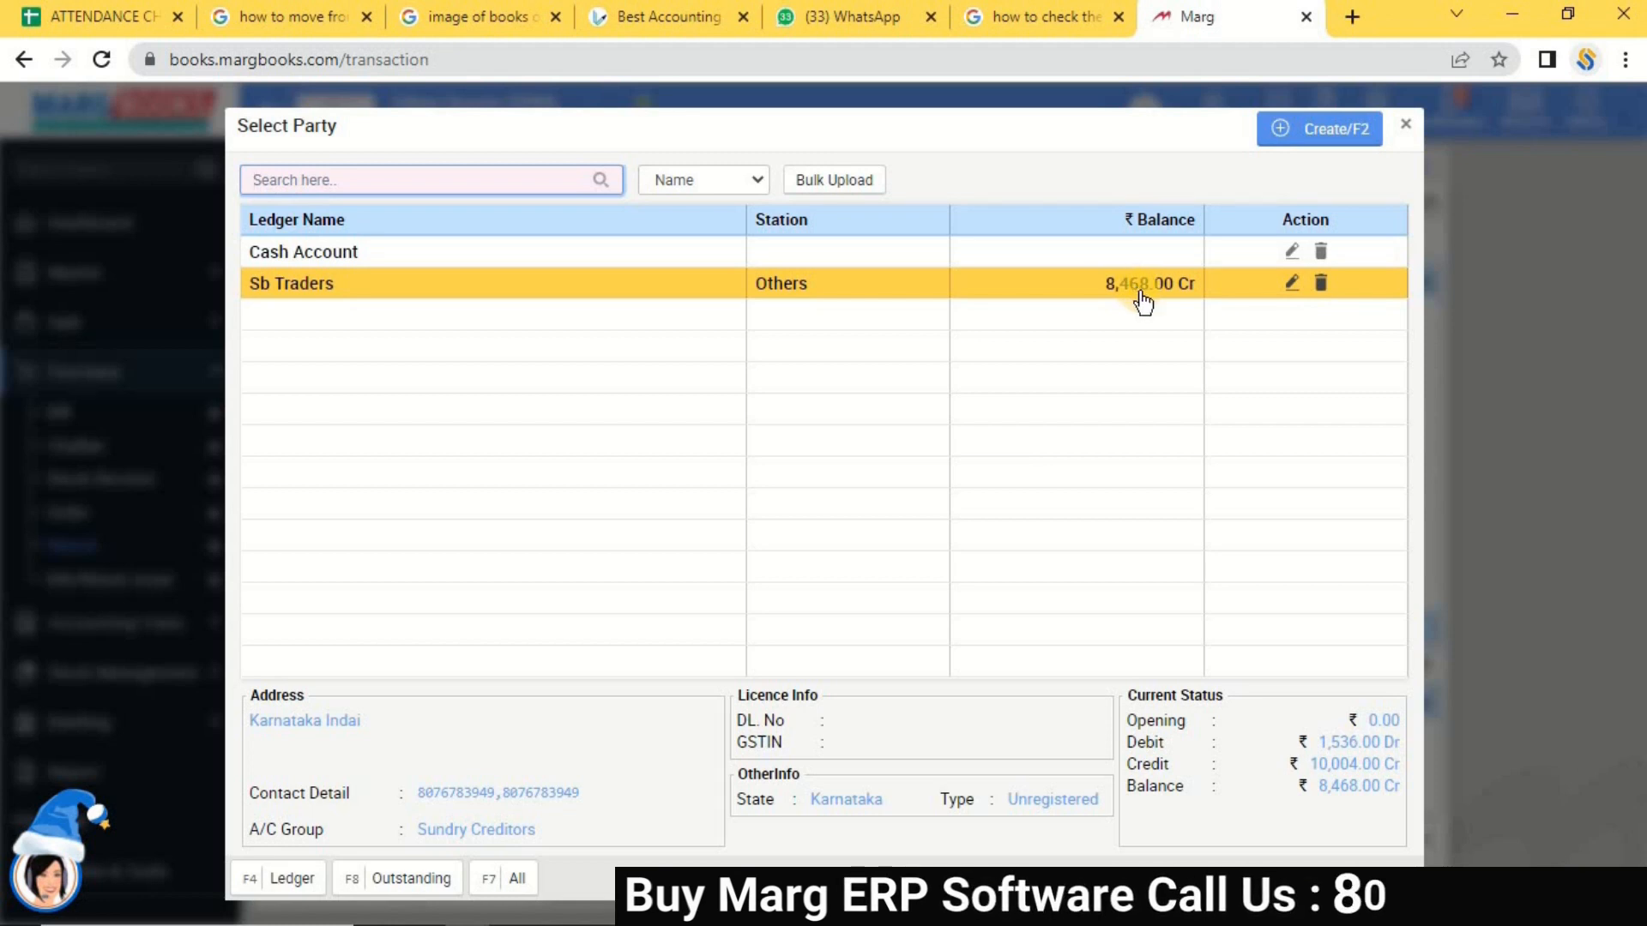
click(1408, 125)
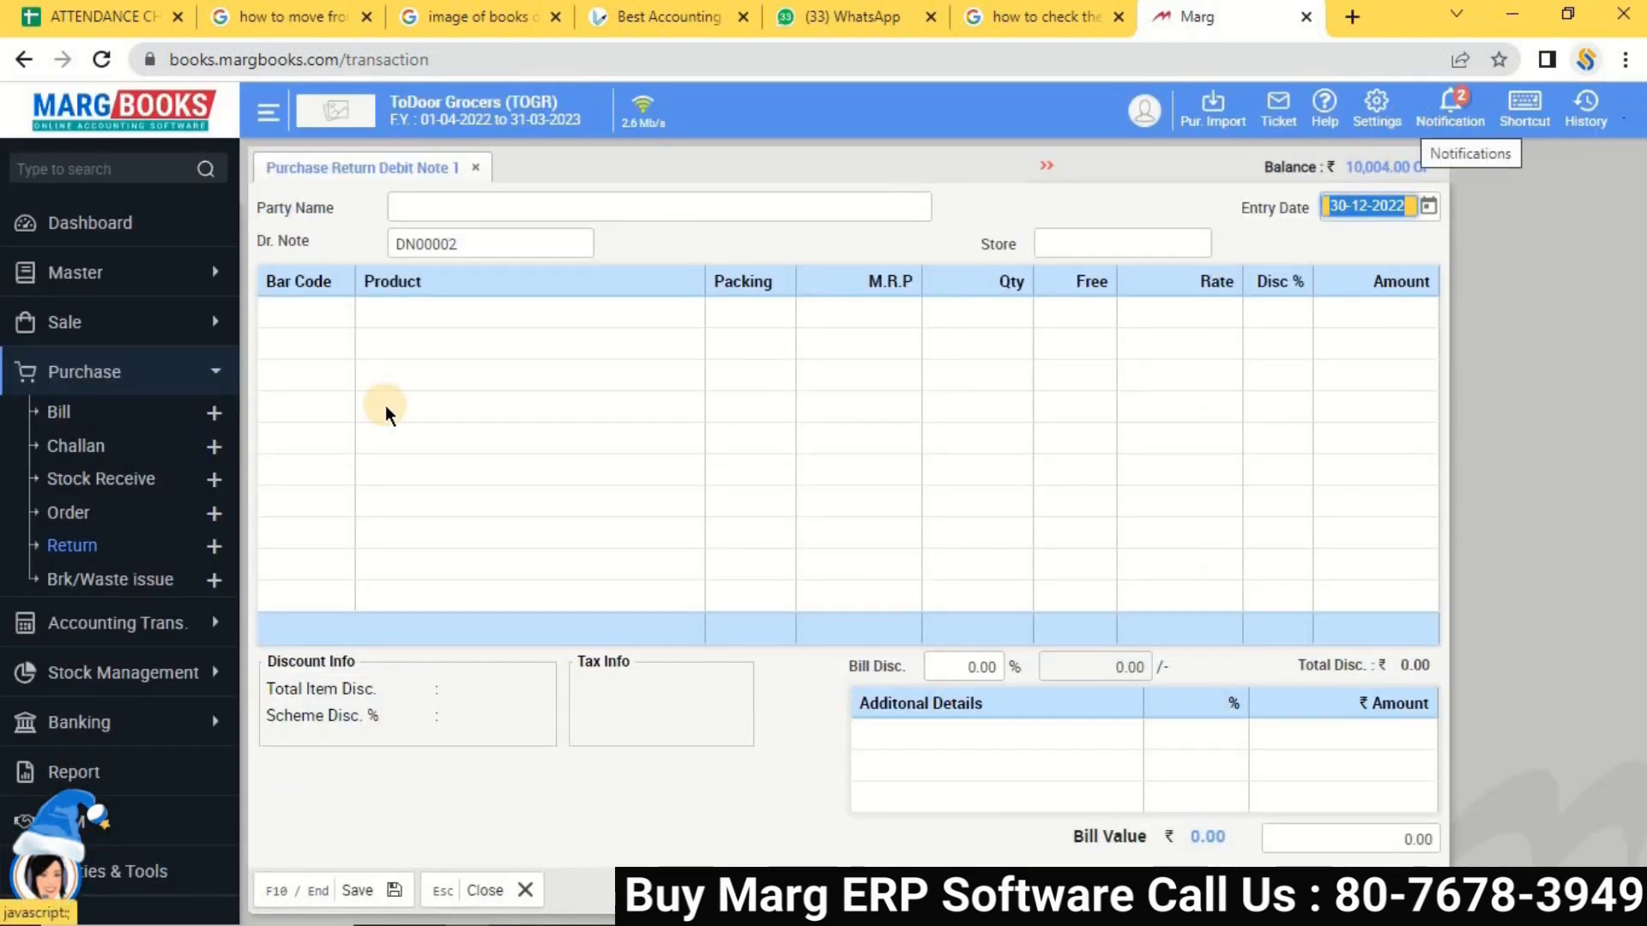
click(216, 478)
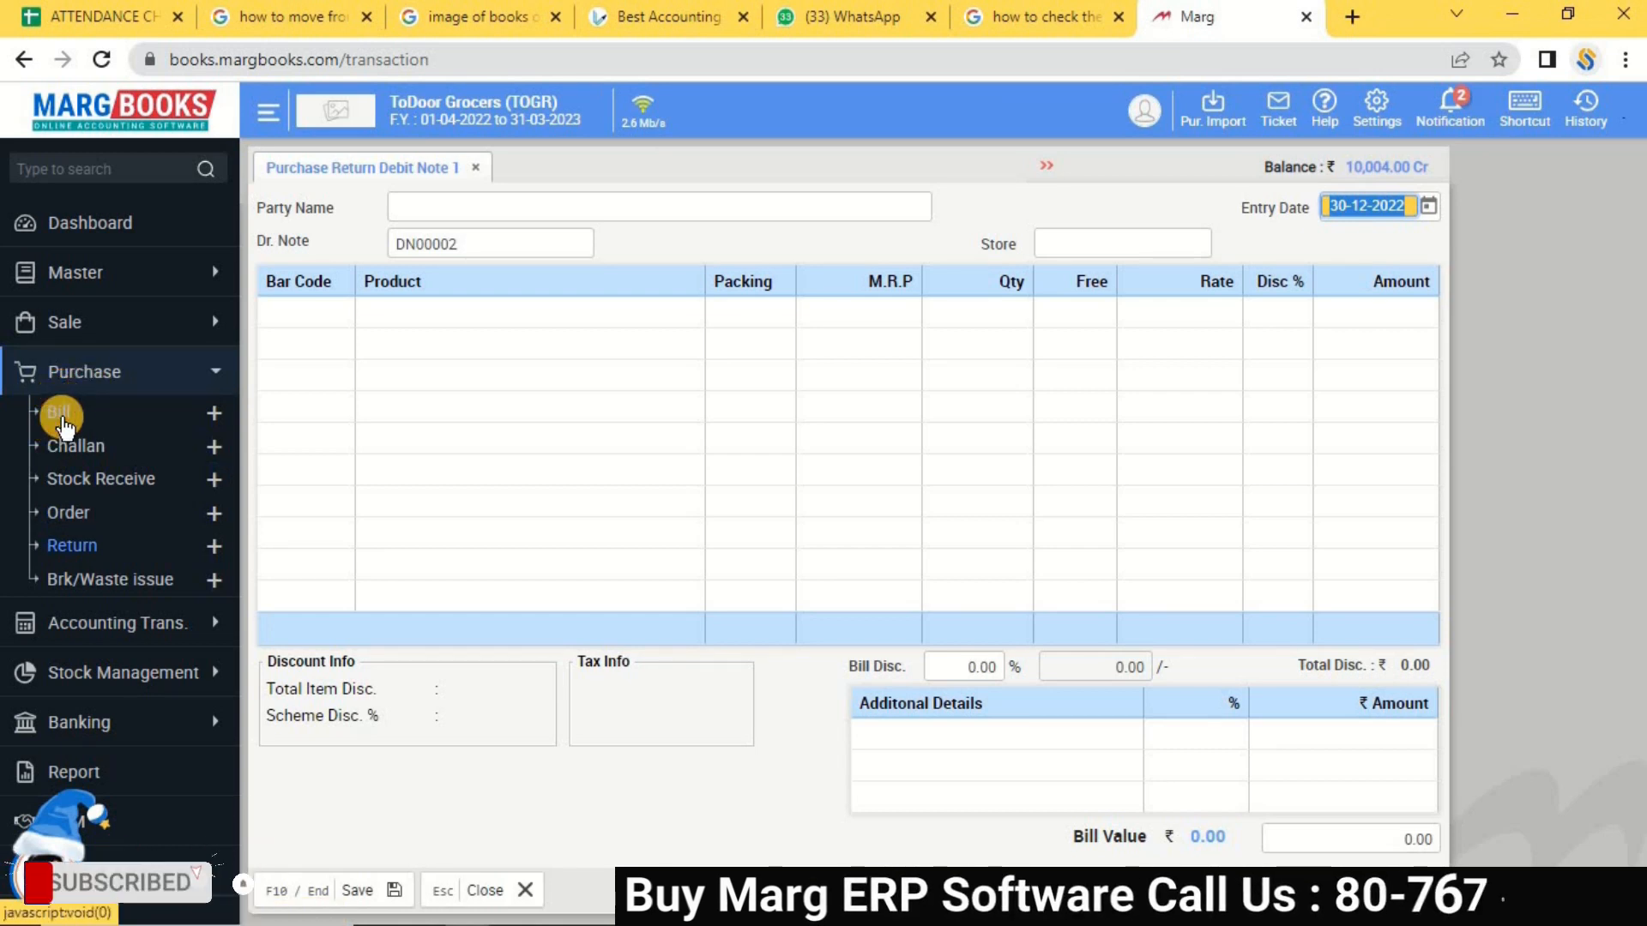
Discard the unsaved follow-up debit note DN00002 and return to the Dashboard.
click(64, 418)
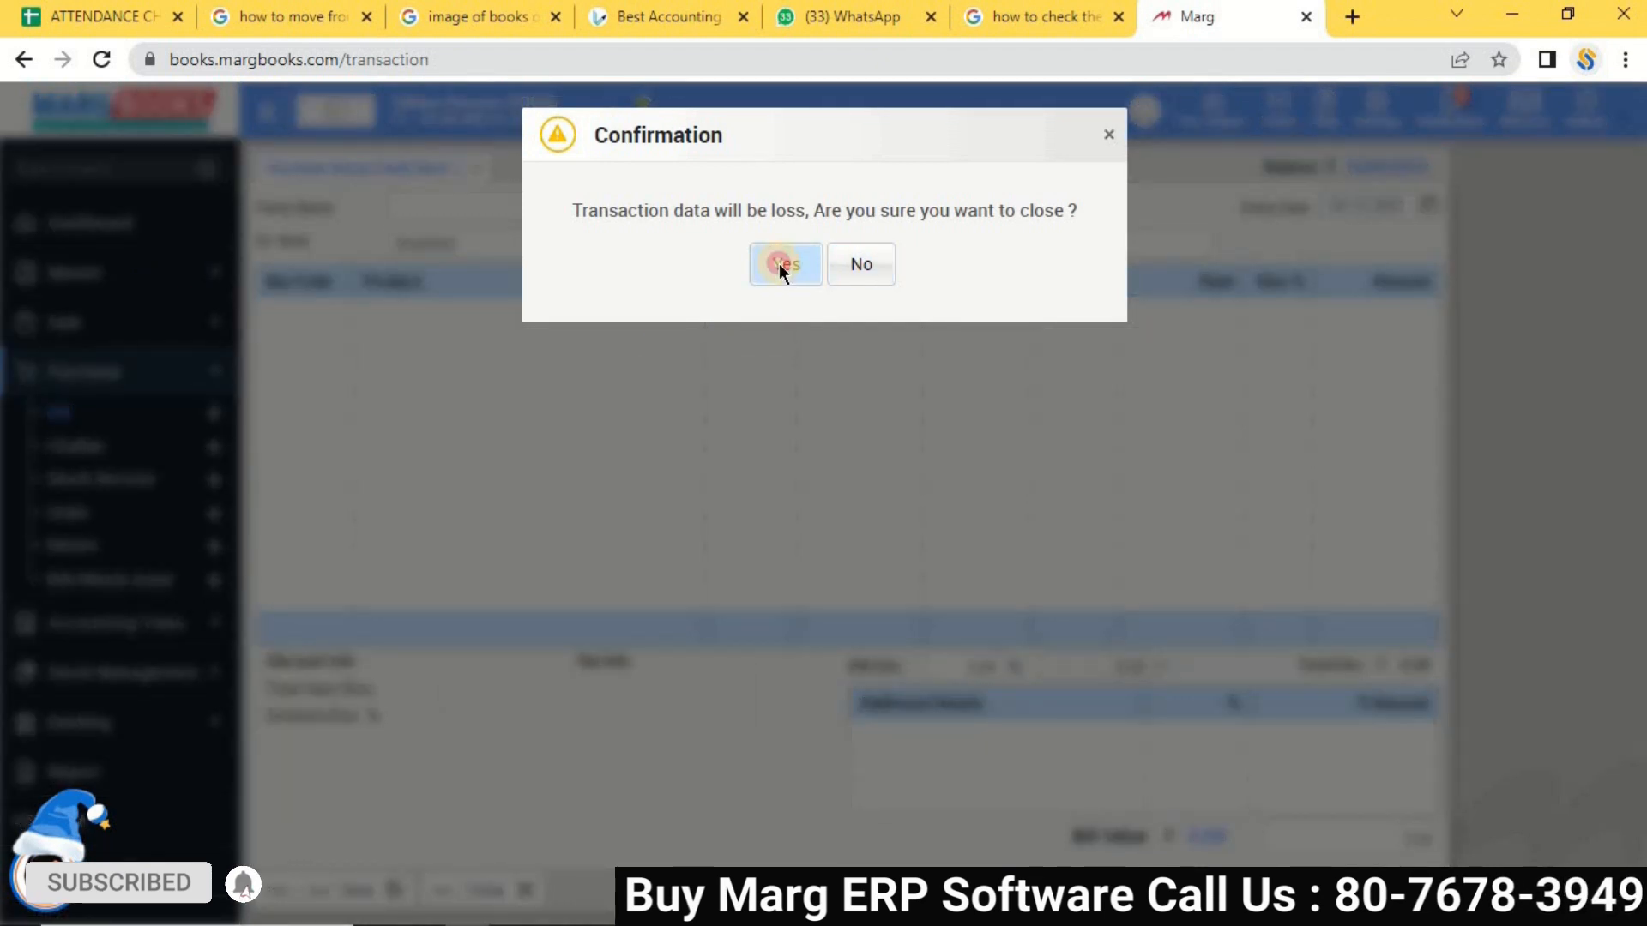
click(779, 265)
click(94, 224)
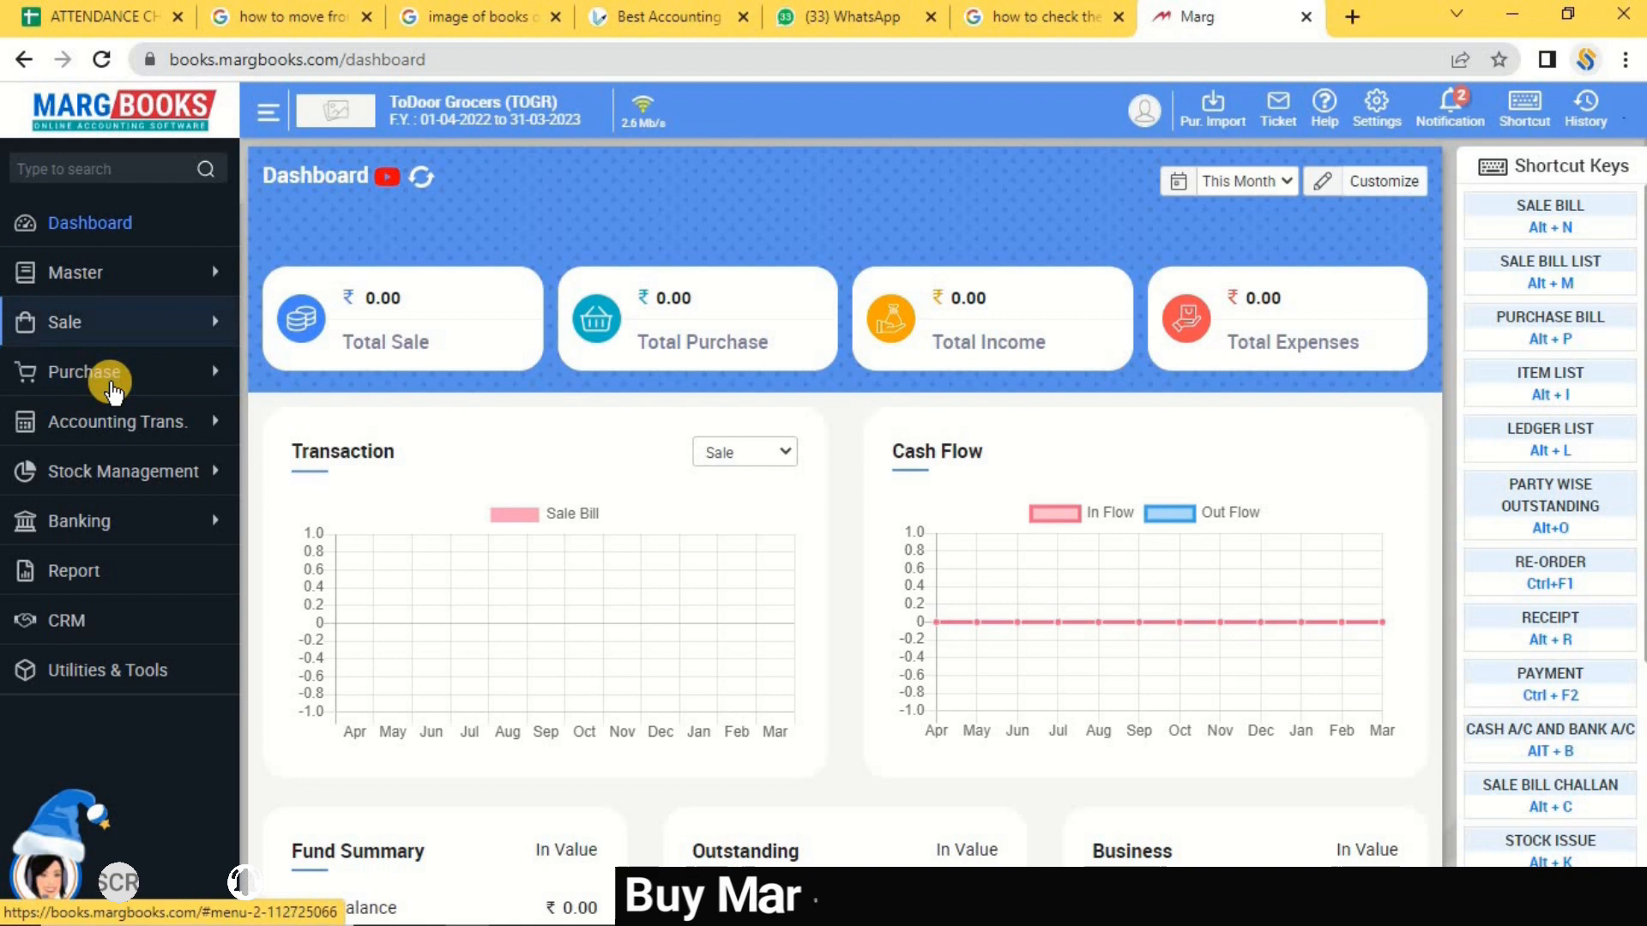
Collapse the Purchase menu and open the Payment voucher list under Accounting Trans.
click(112, 390)
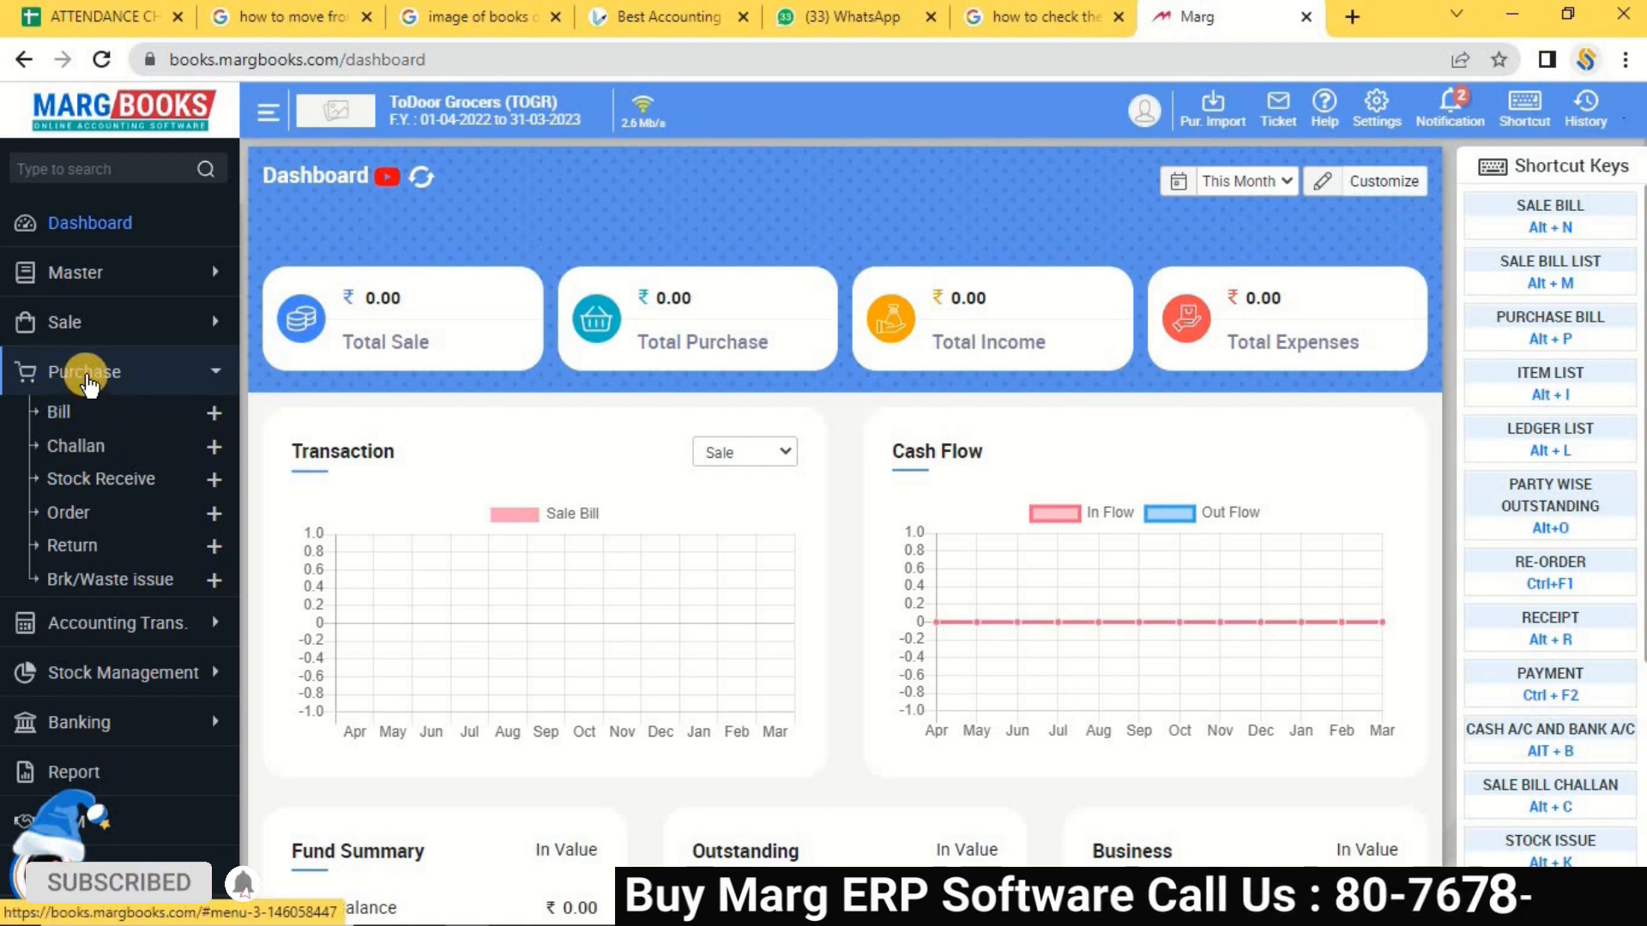
click(88, 378)
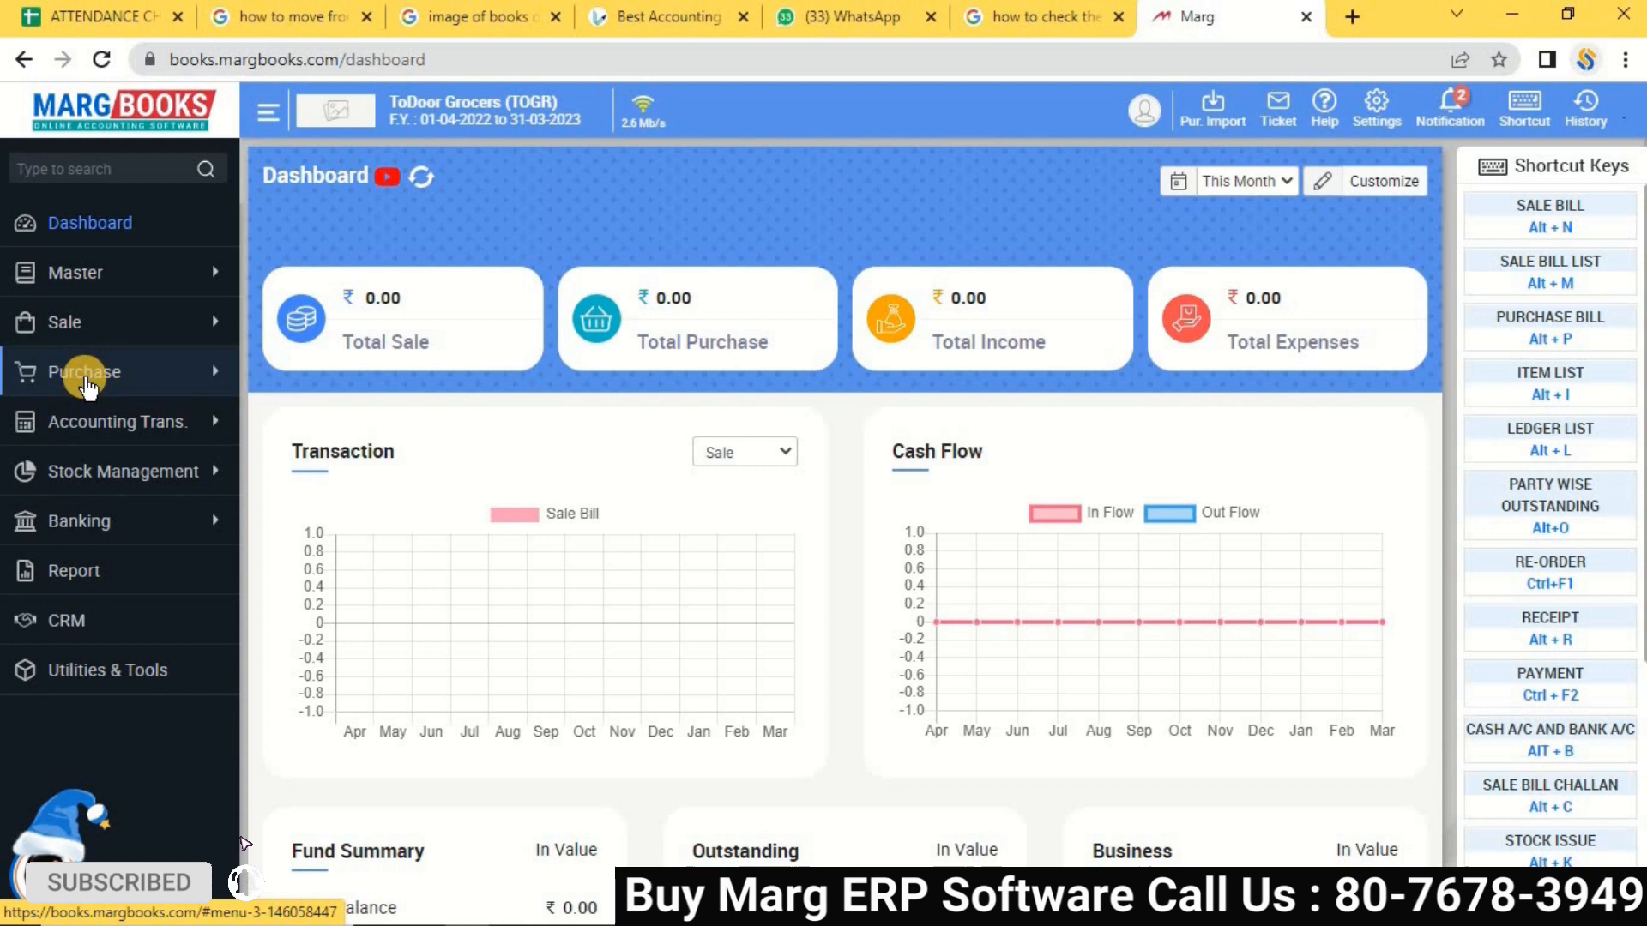
click(157, 437)
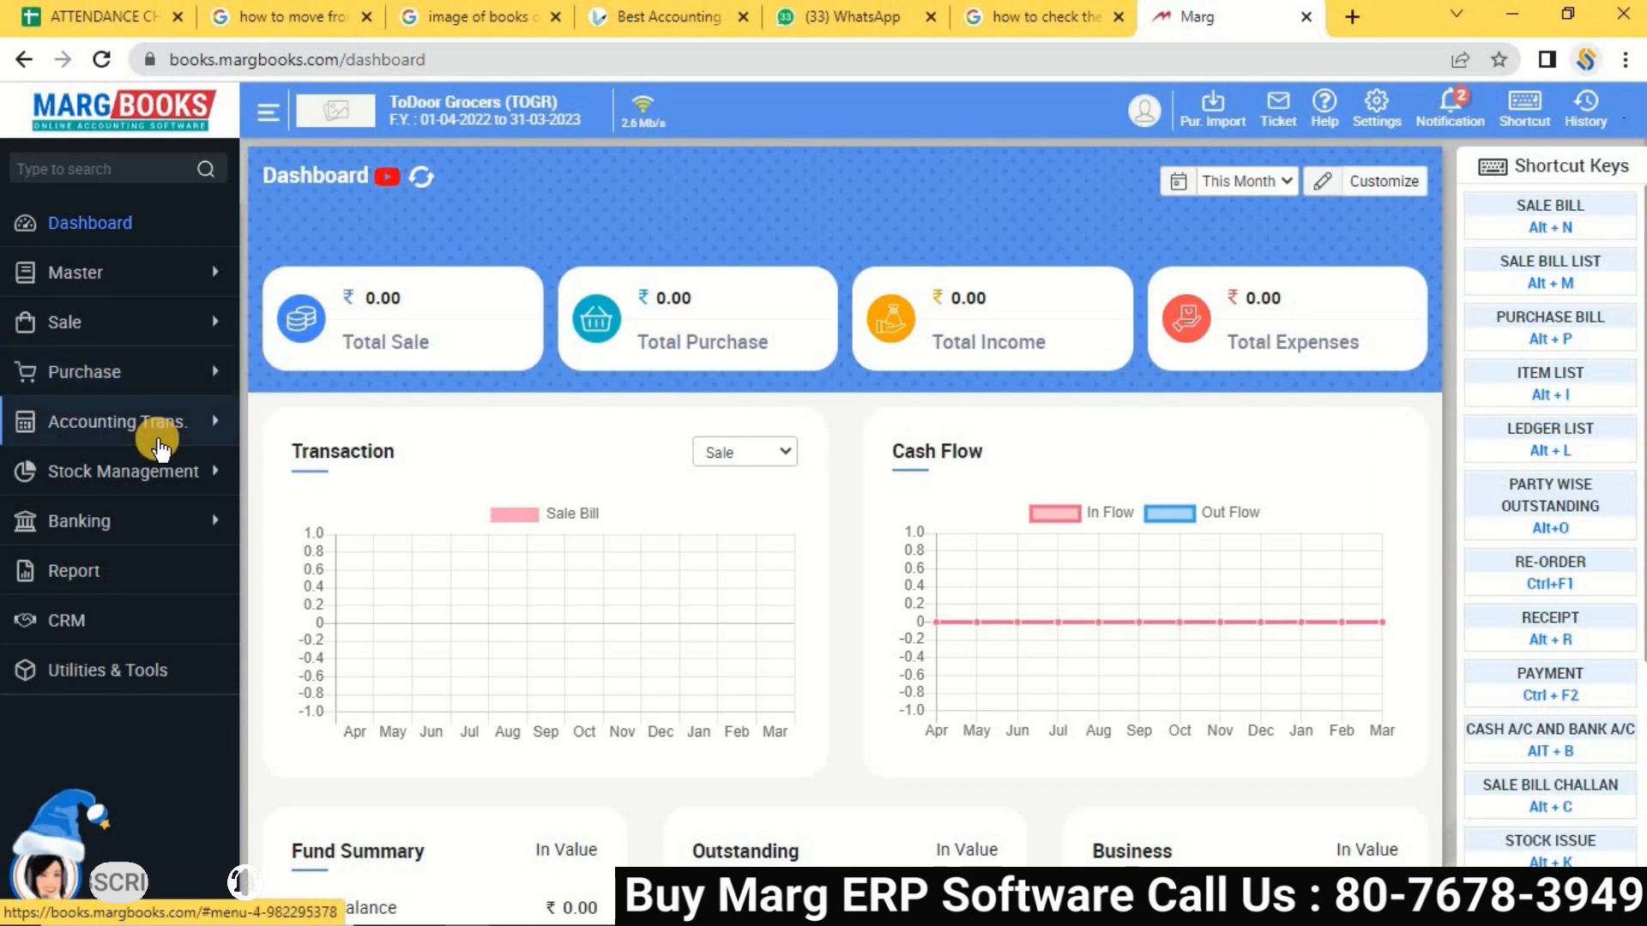
click(129, 434)
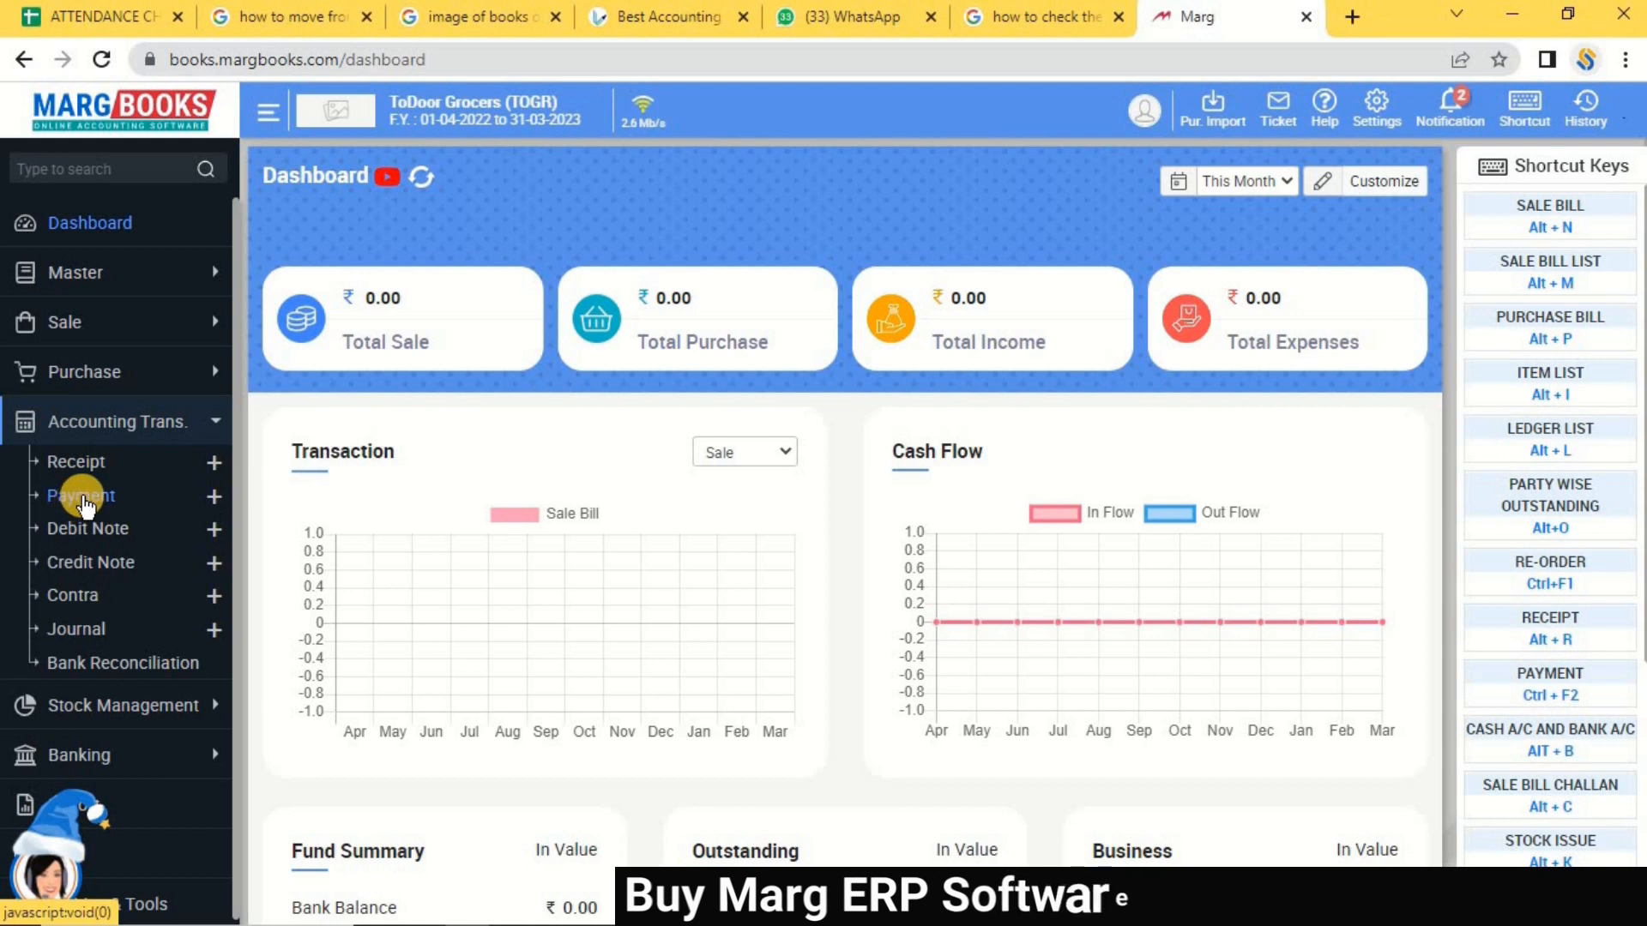
click(83, 499)
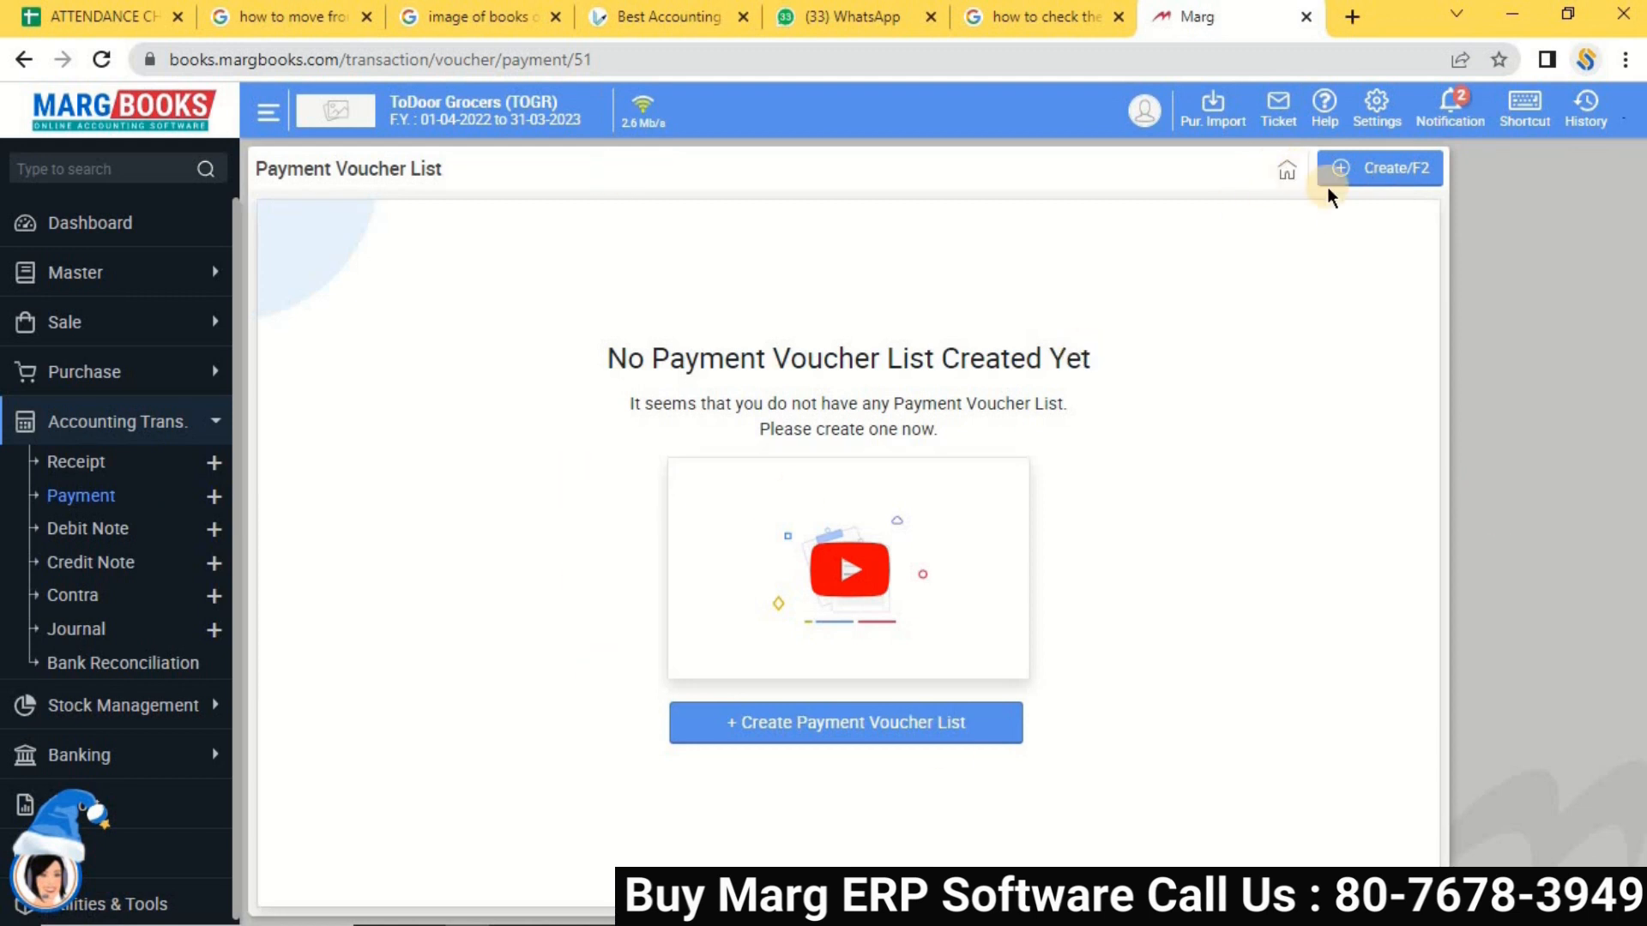
Create a new payment voucher dated 30-12-2022 and drop down its payment mode list.
click(1361, 182)
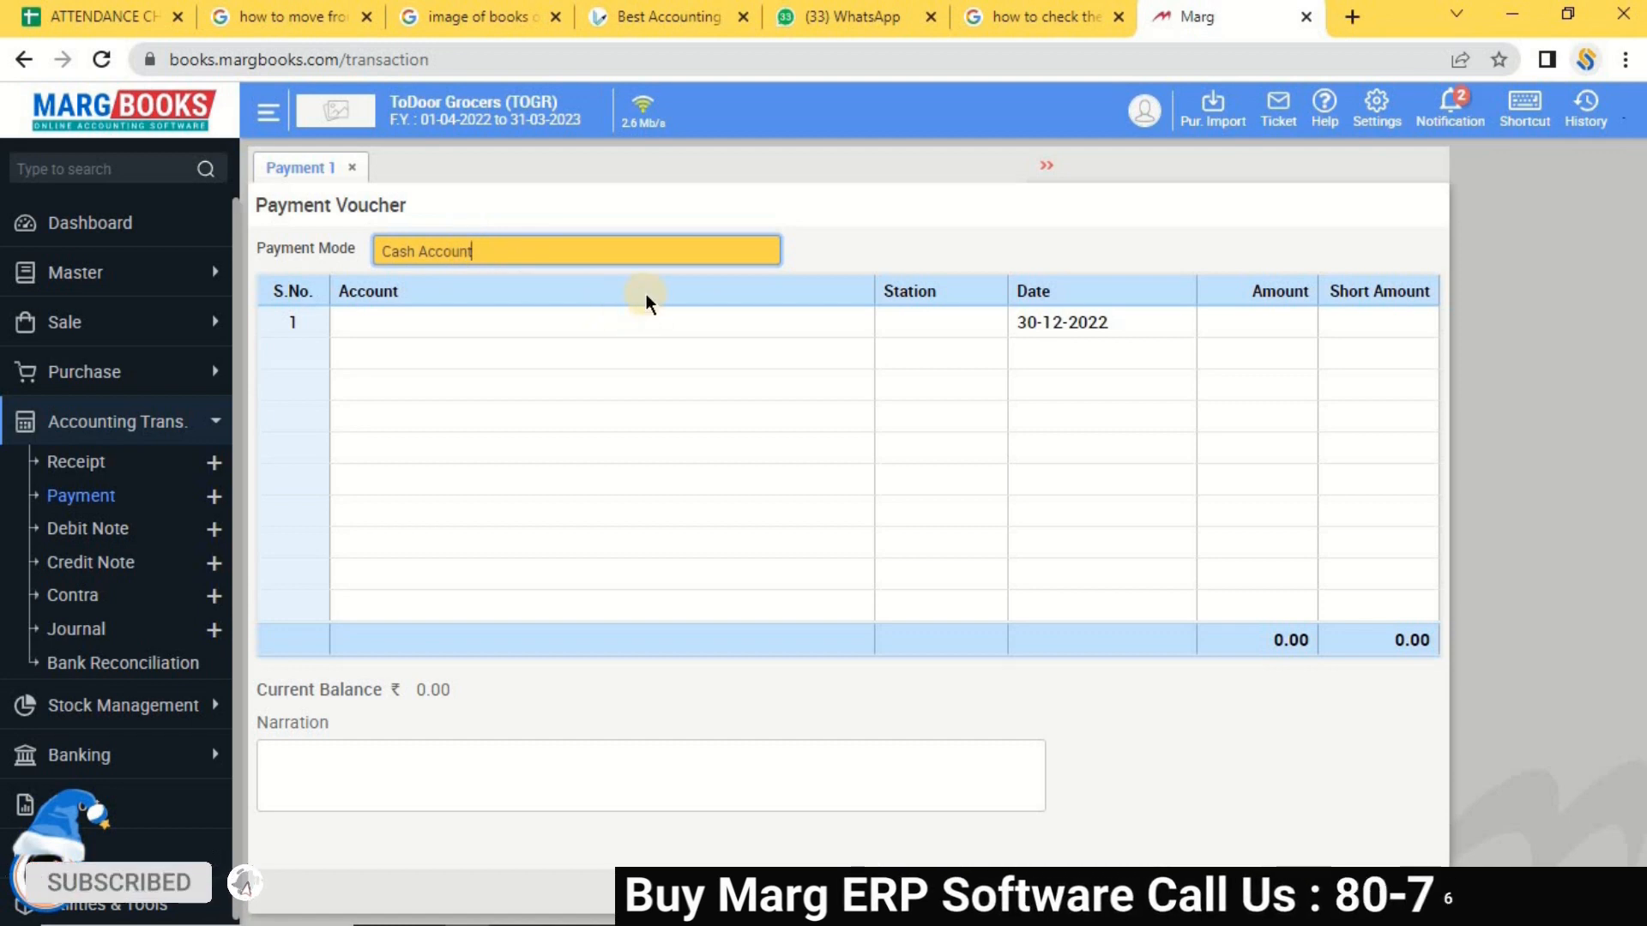
key(space)
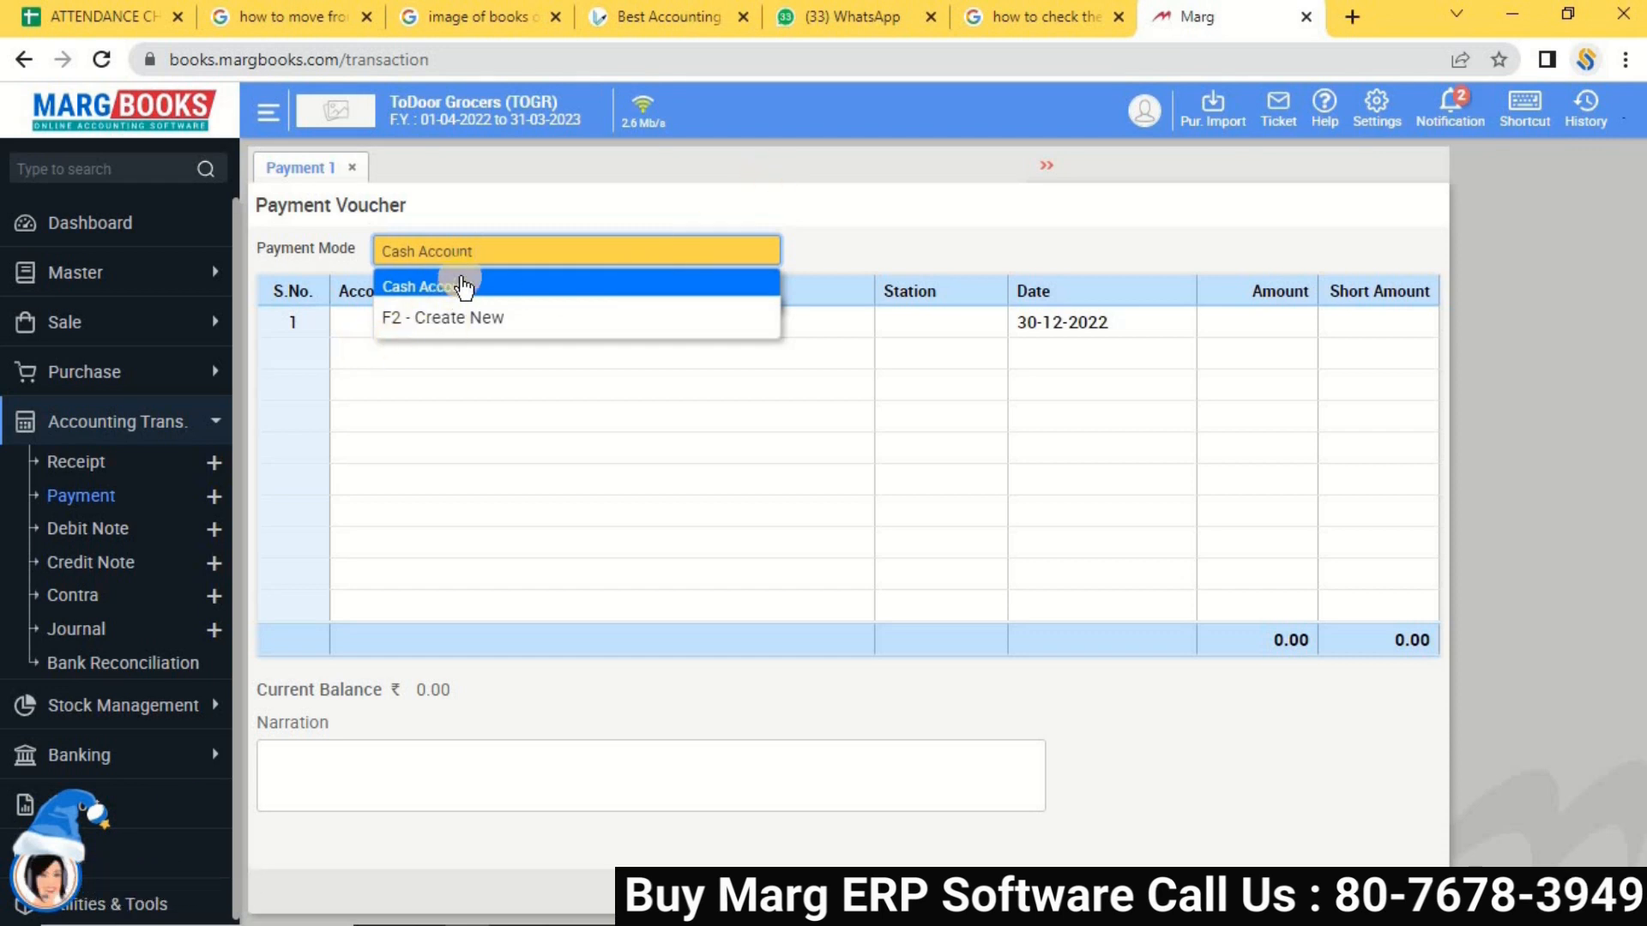
Create and save a PNB Bank ledger with station Others and a bank account number.
click(457, 330)
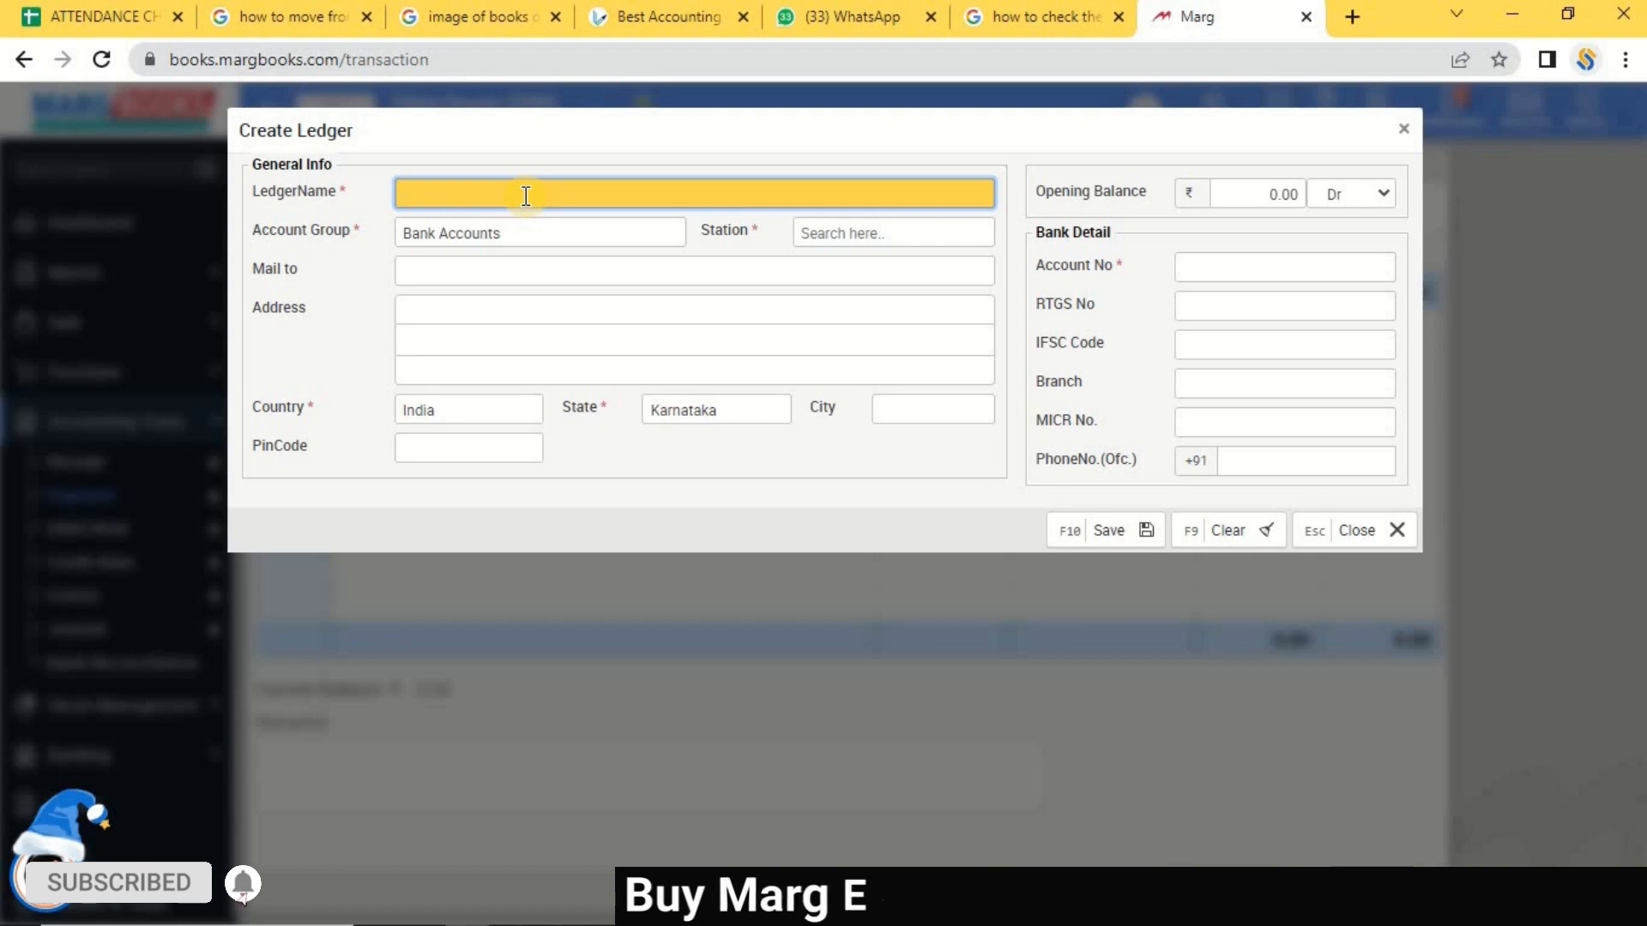
text(P)
text(ND)
text(B Bank)
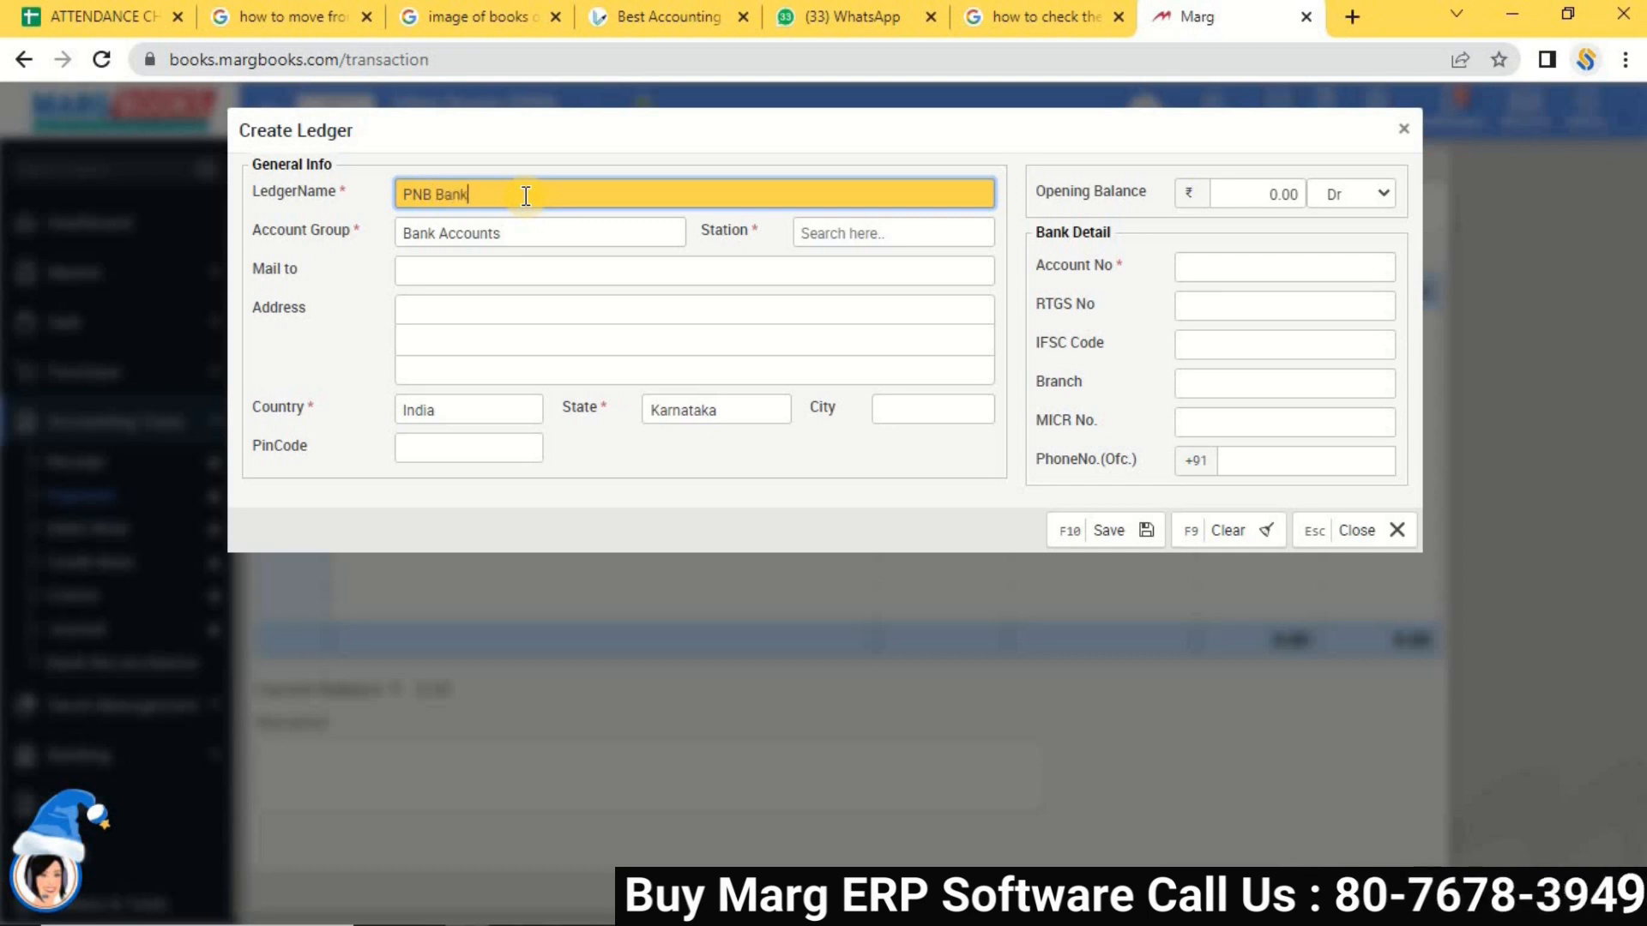
key(Return)
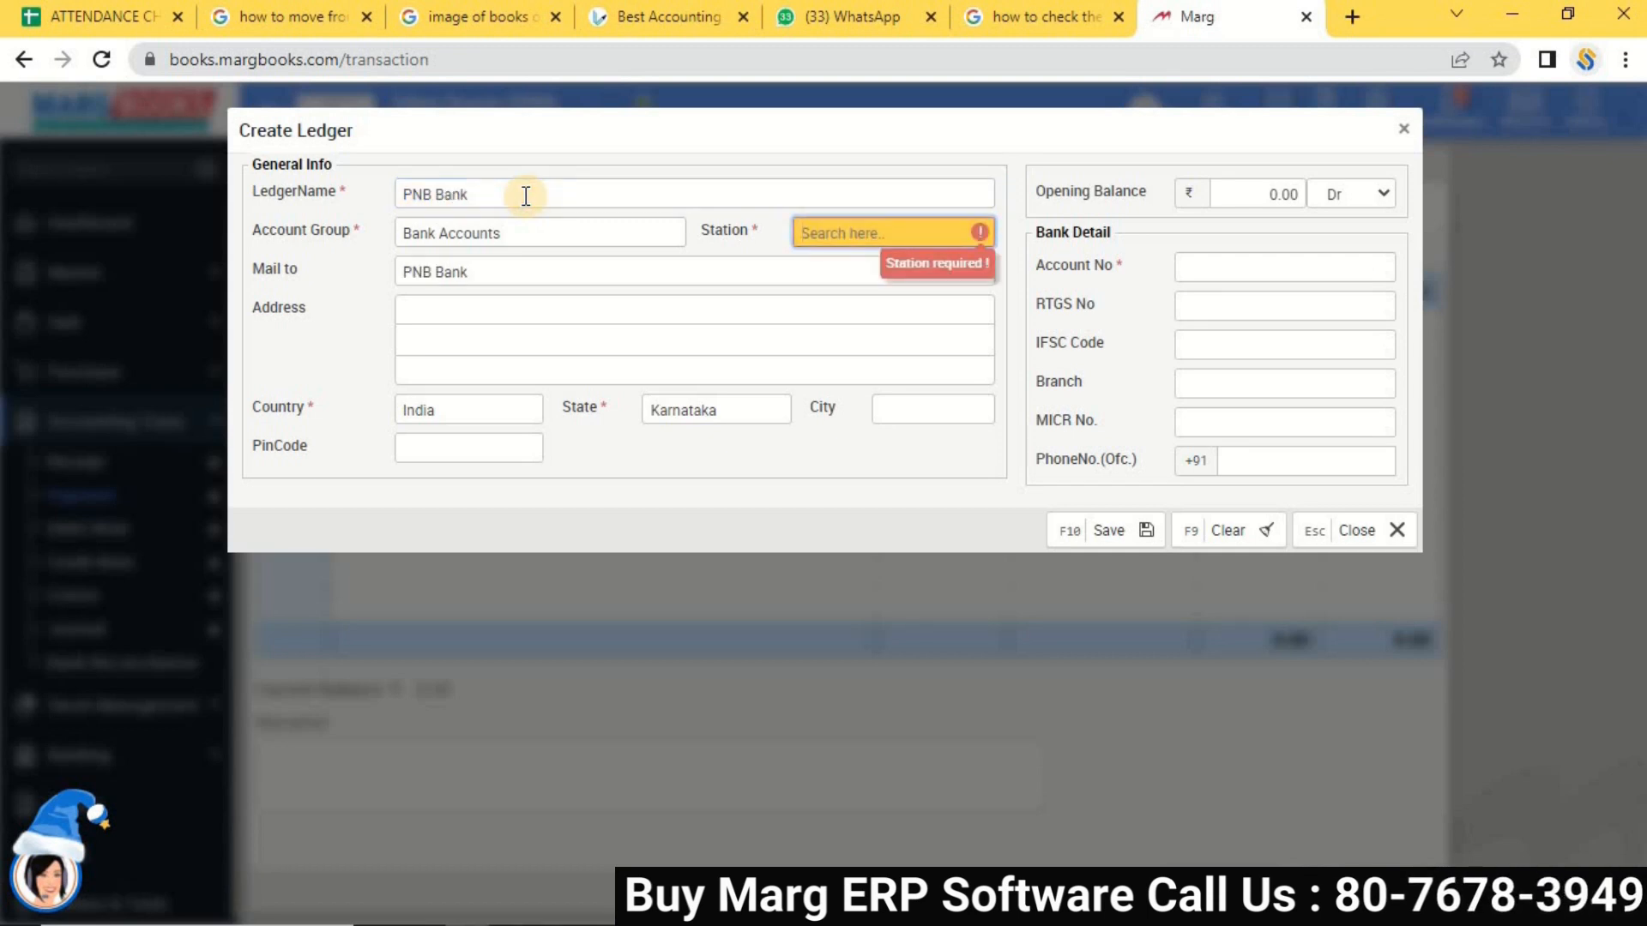
key(Return)
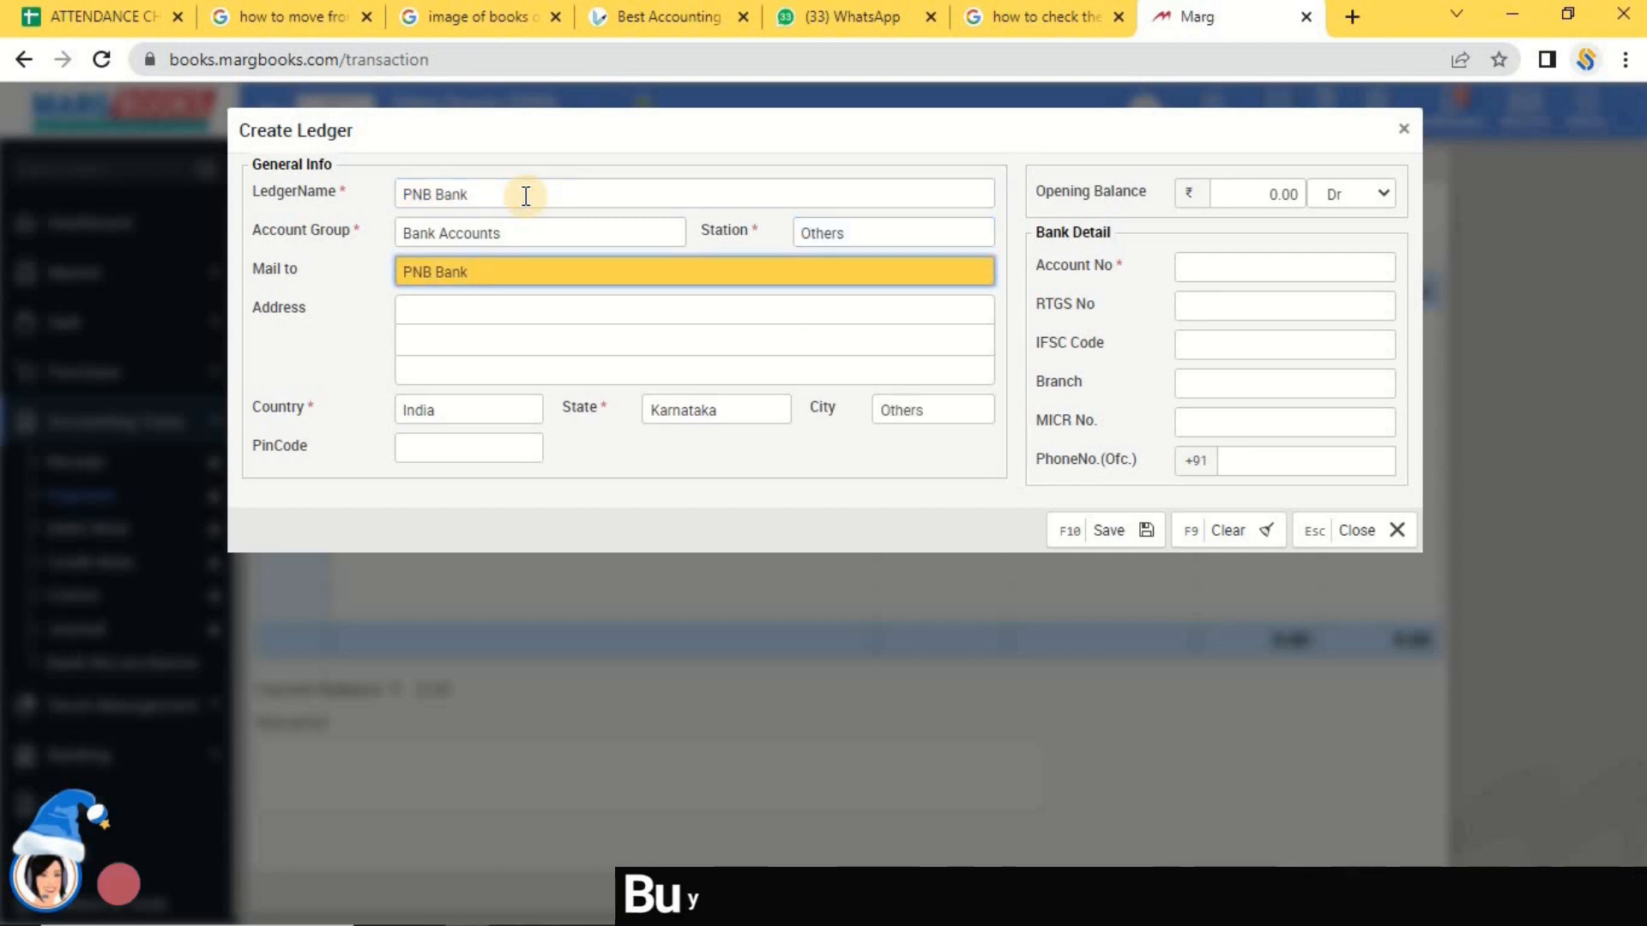
click(1247, 266)
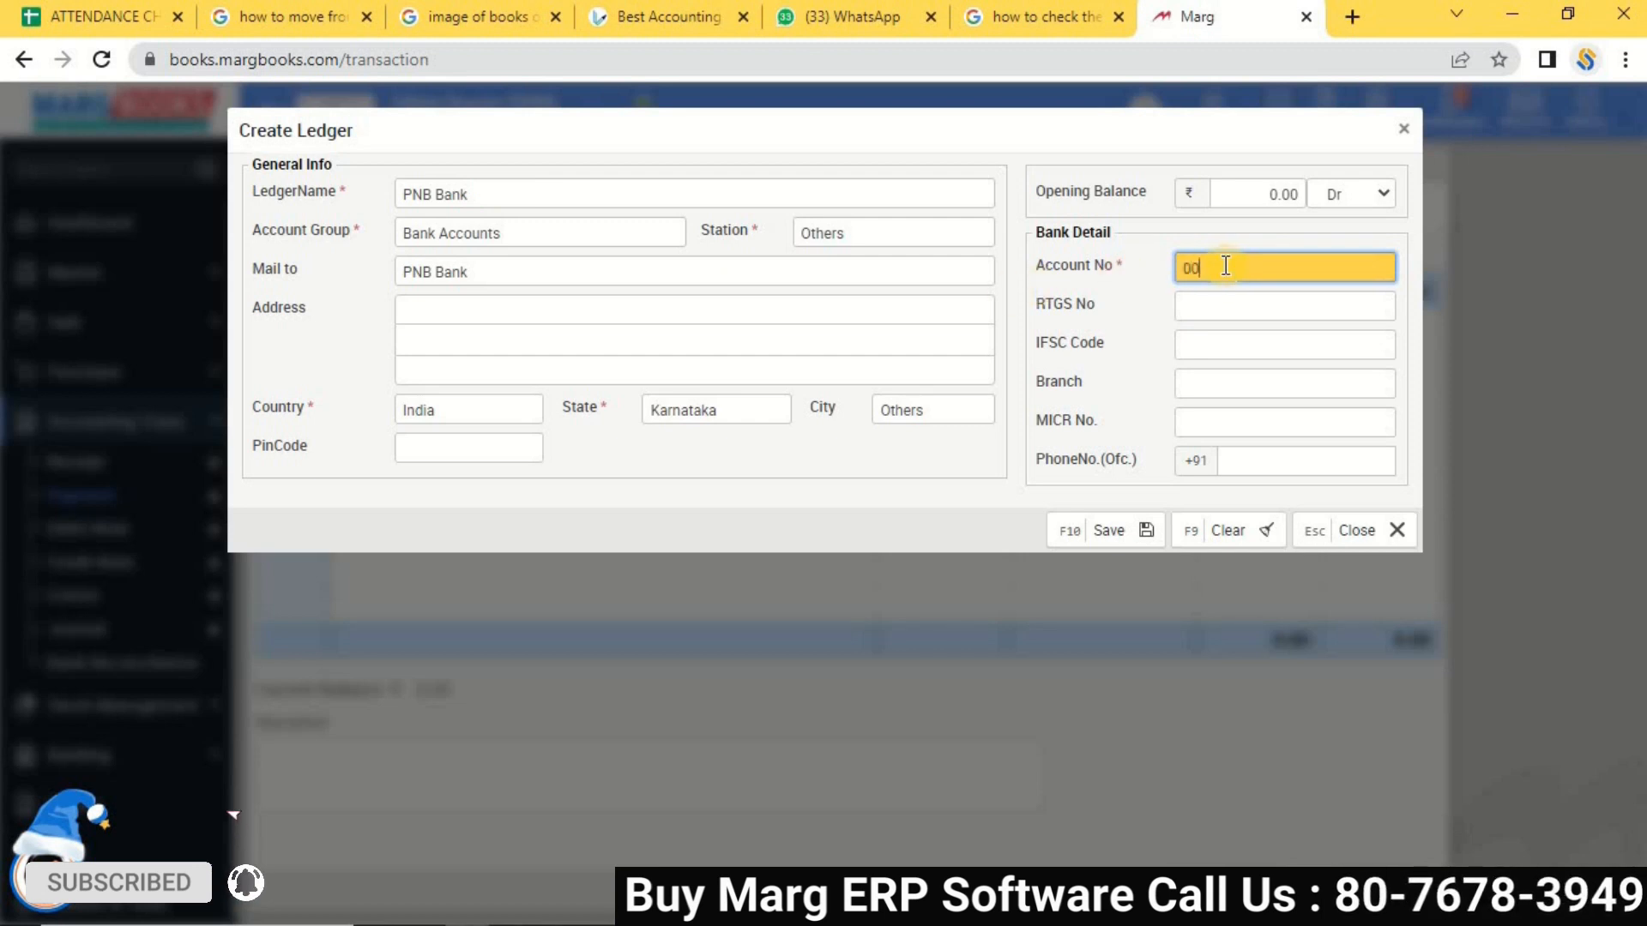
text(00000000000000000)
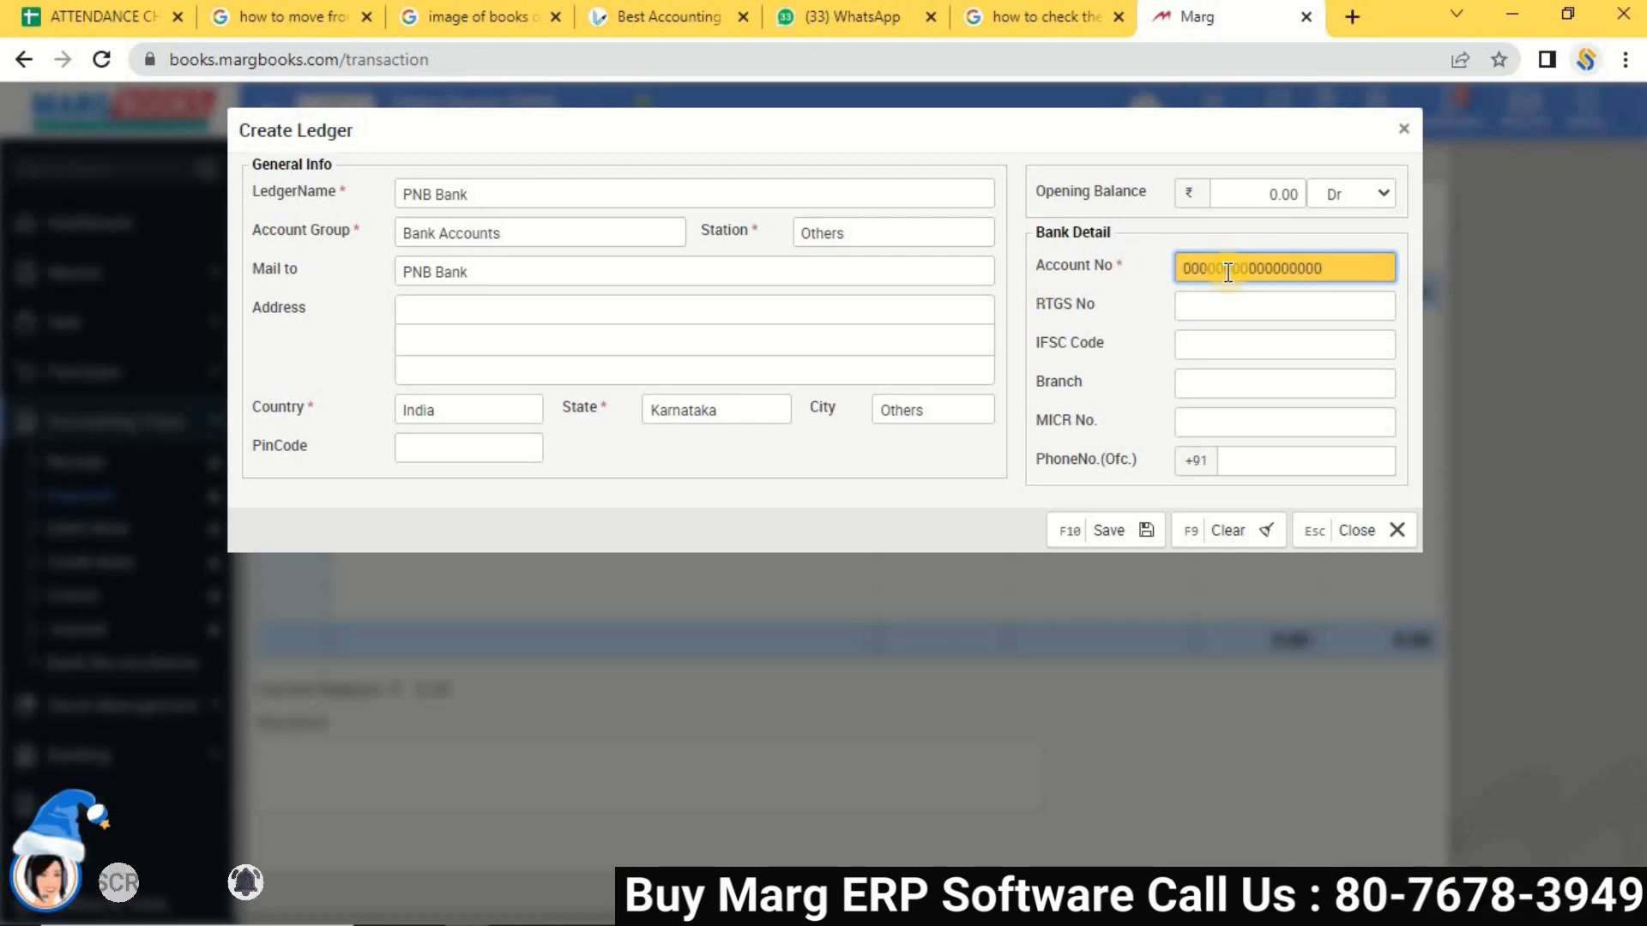
click(1114, 533)
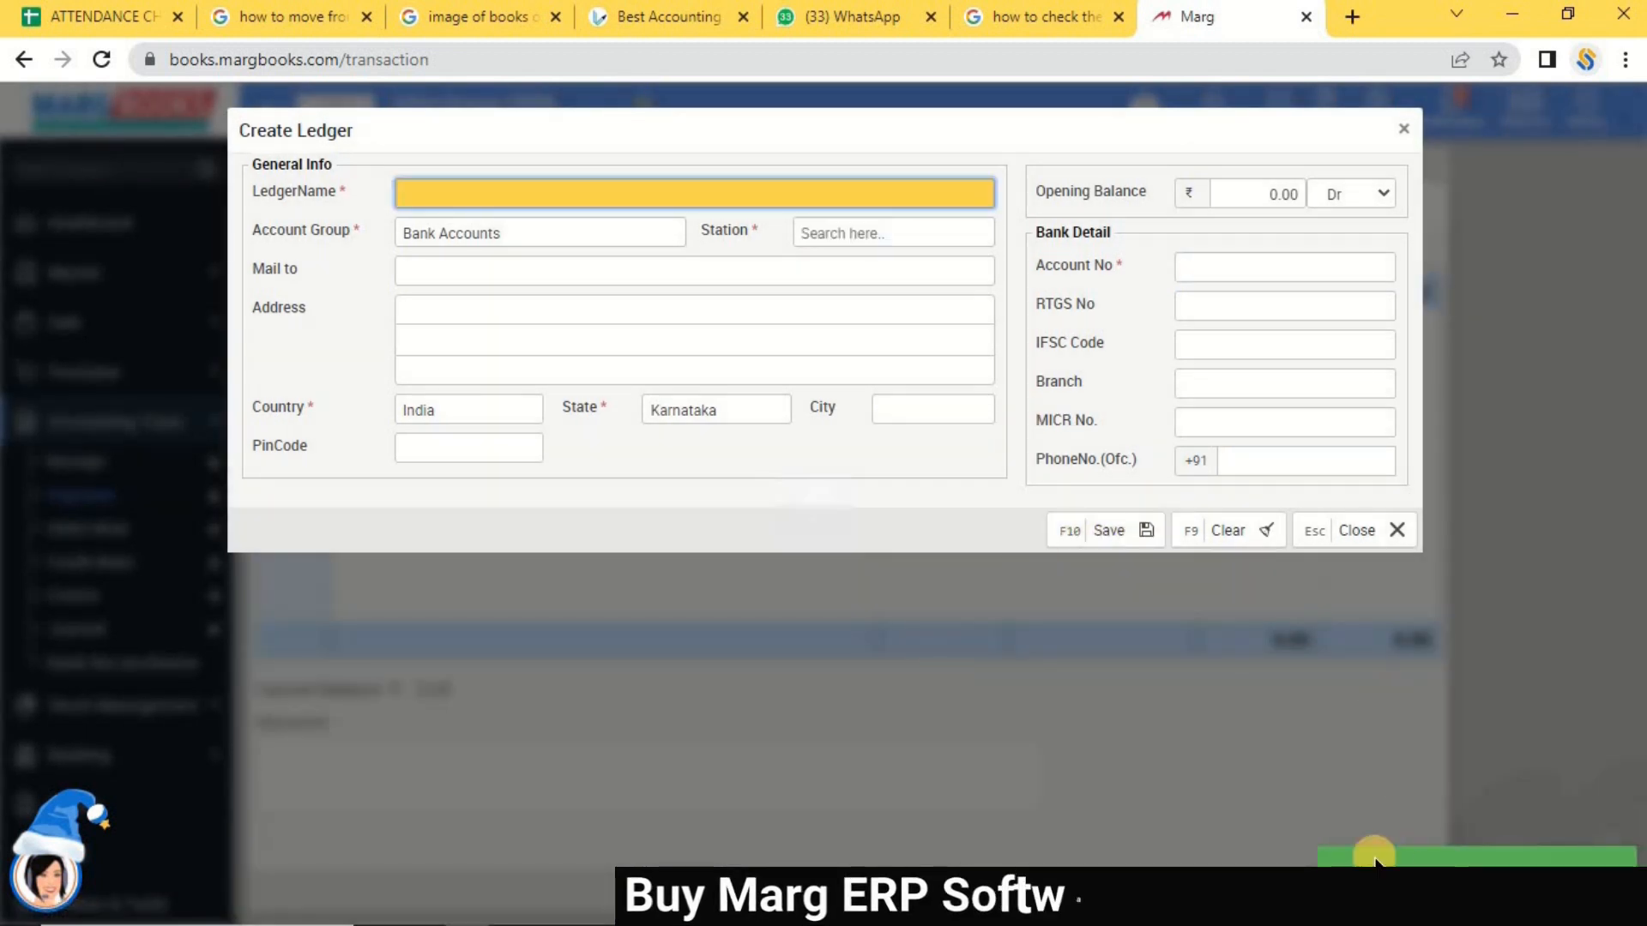
click(1407, 133)
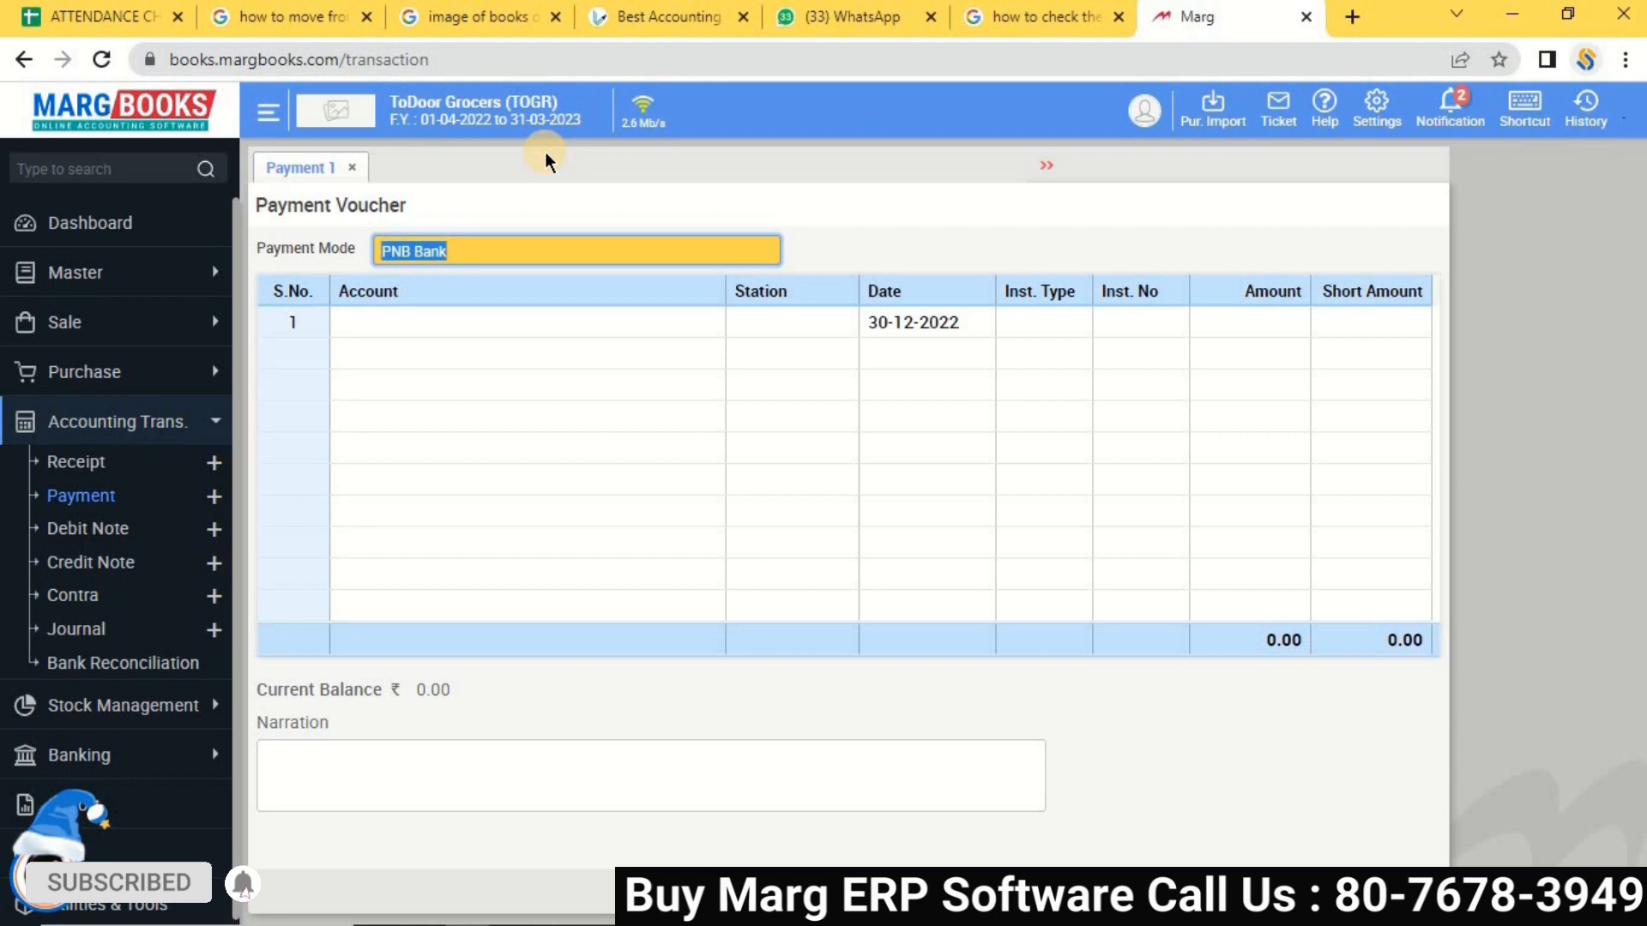
Search the Ledger Master for 'sb tr' and select Sb Traders as the payee account.
key(Return)
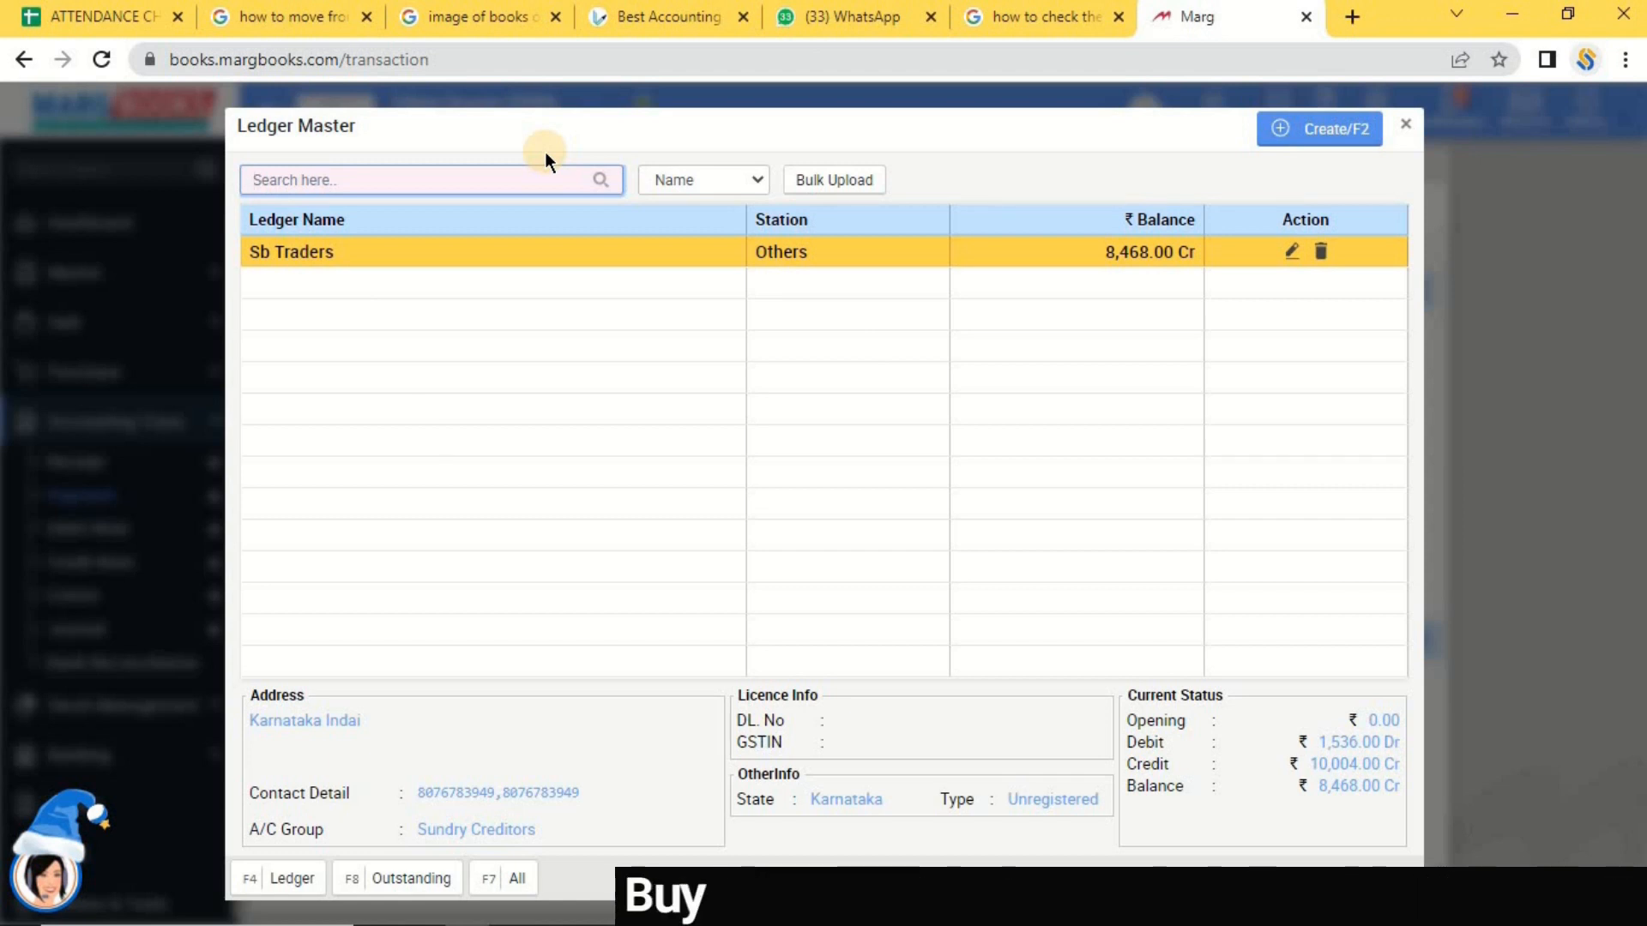
text(gd)
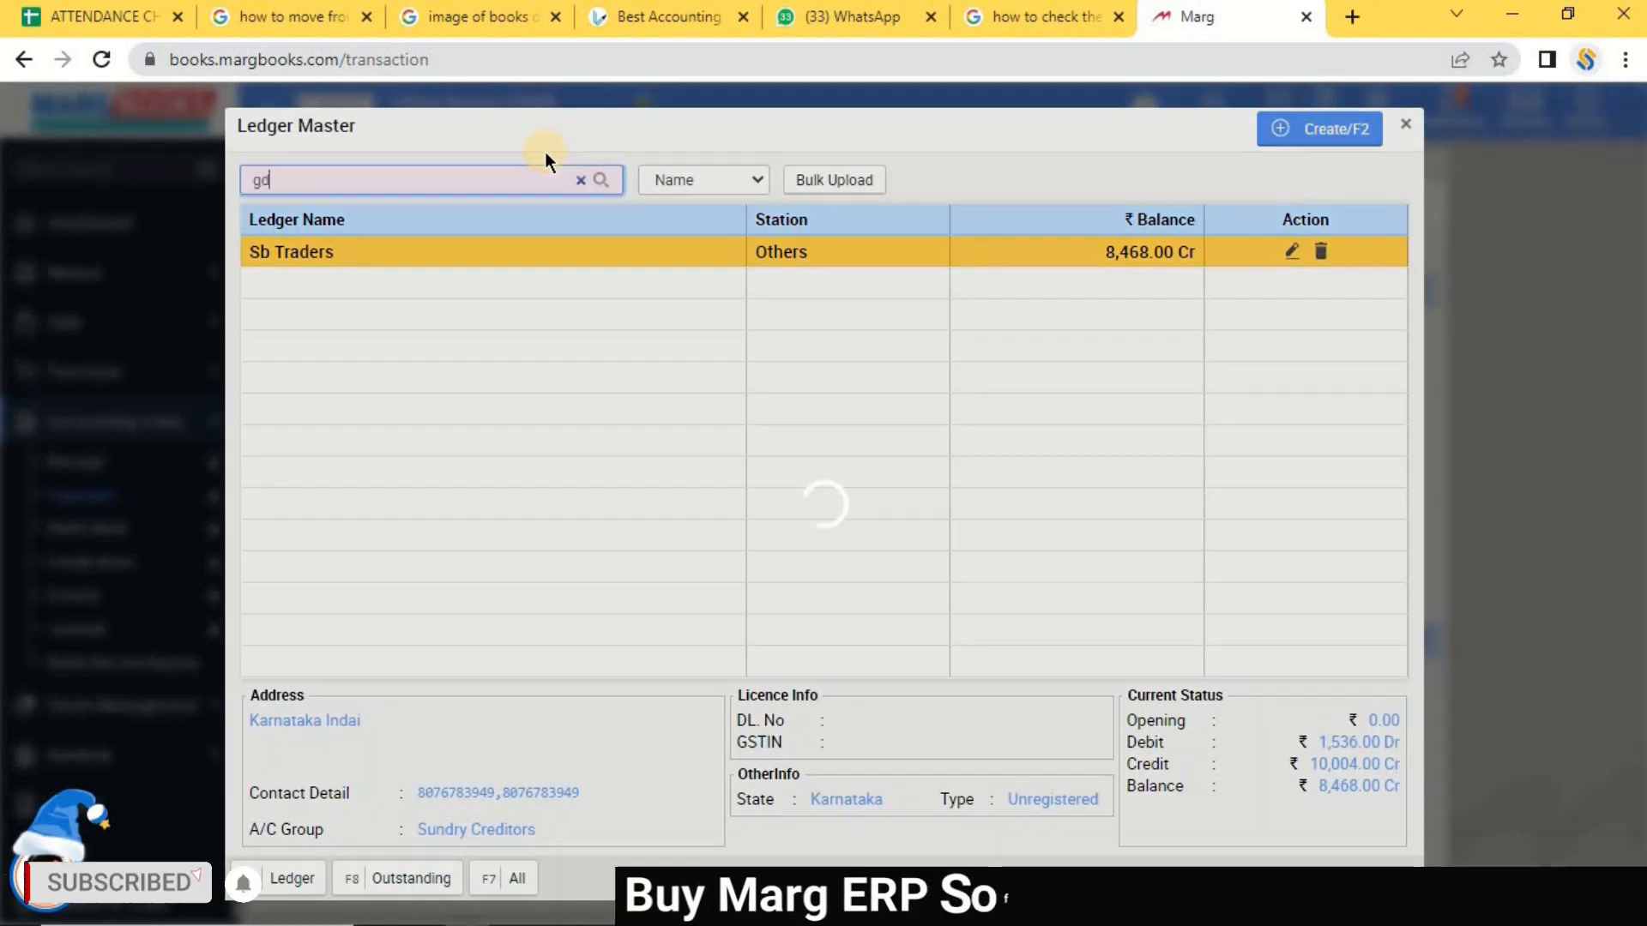
key(BackSpace)
key(BackSpace)
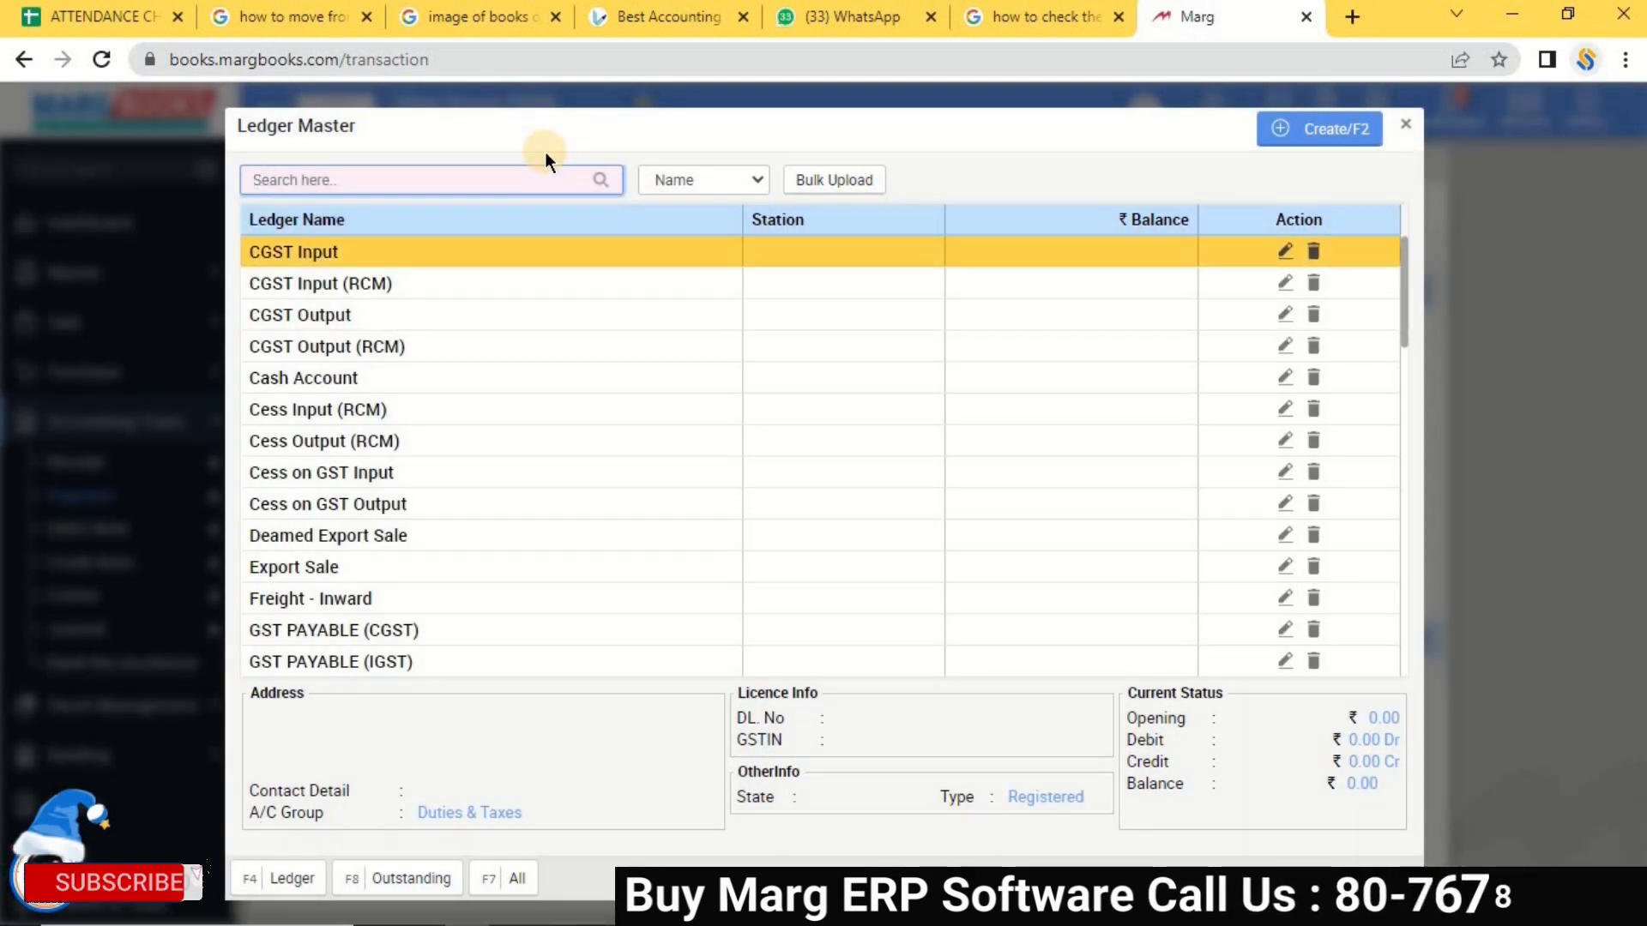
text(sb tr)
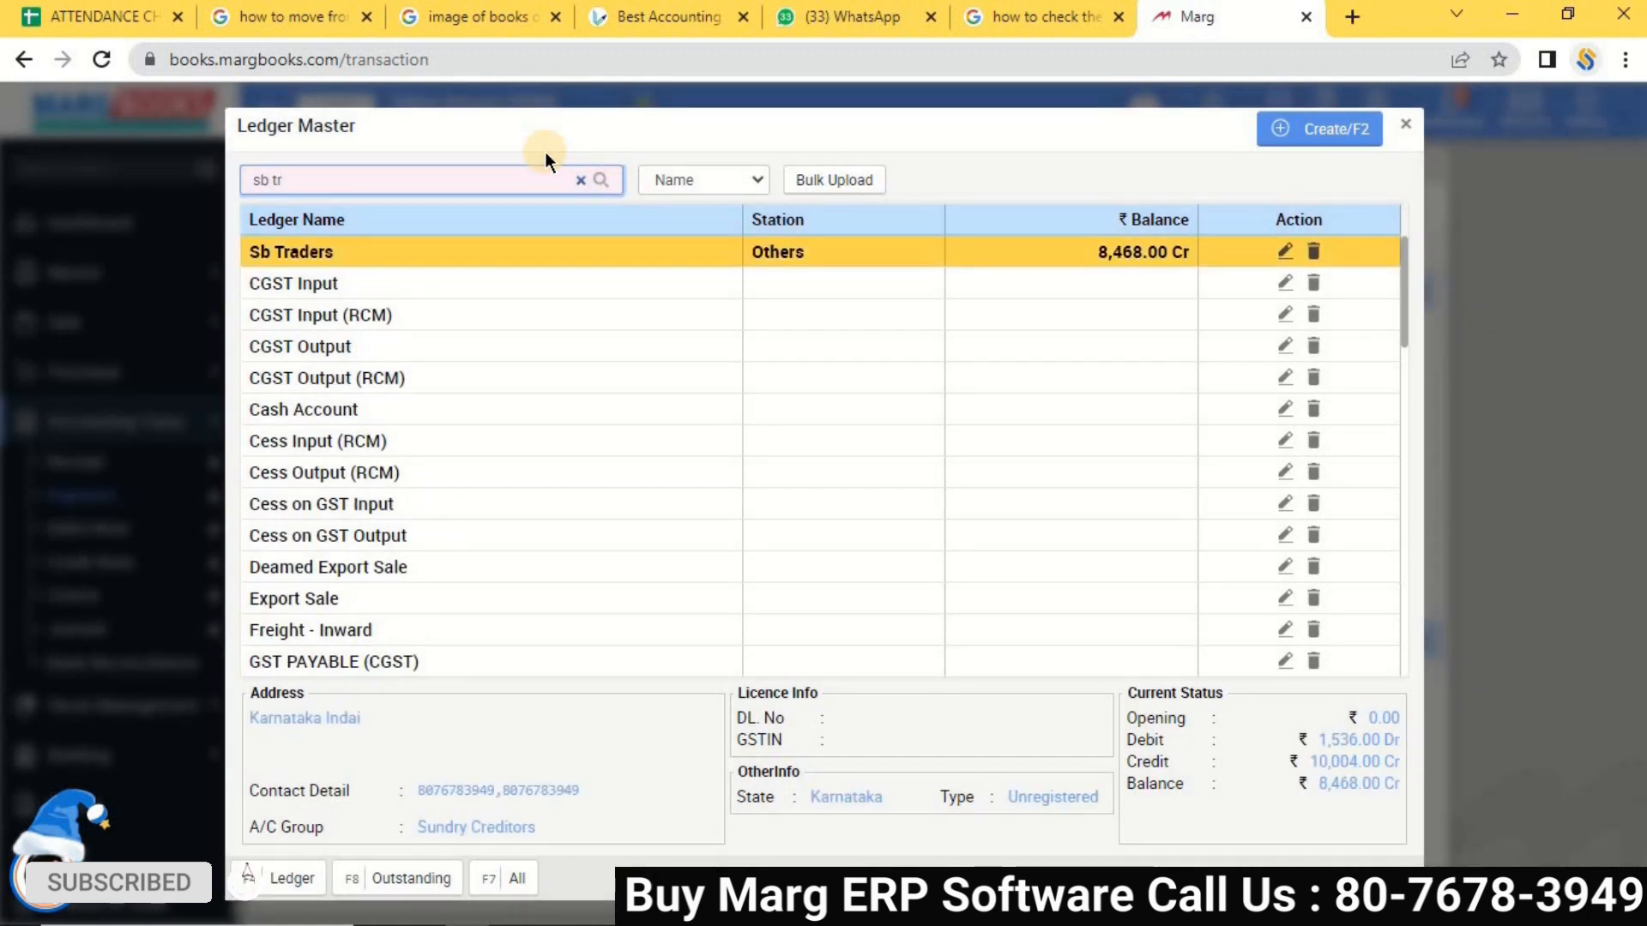
key(Return)
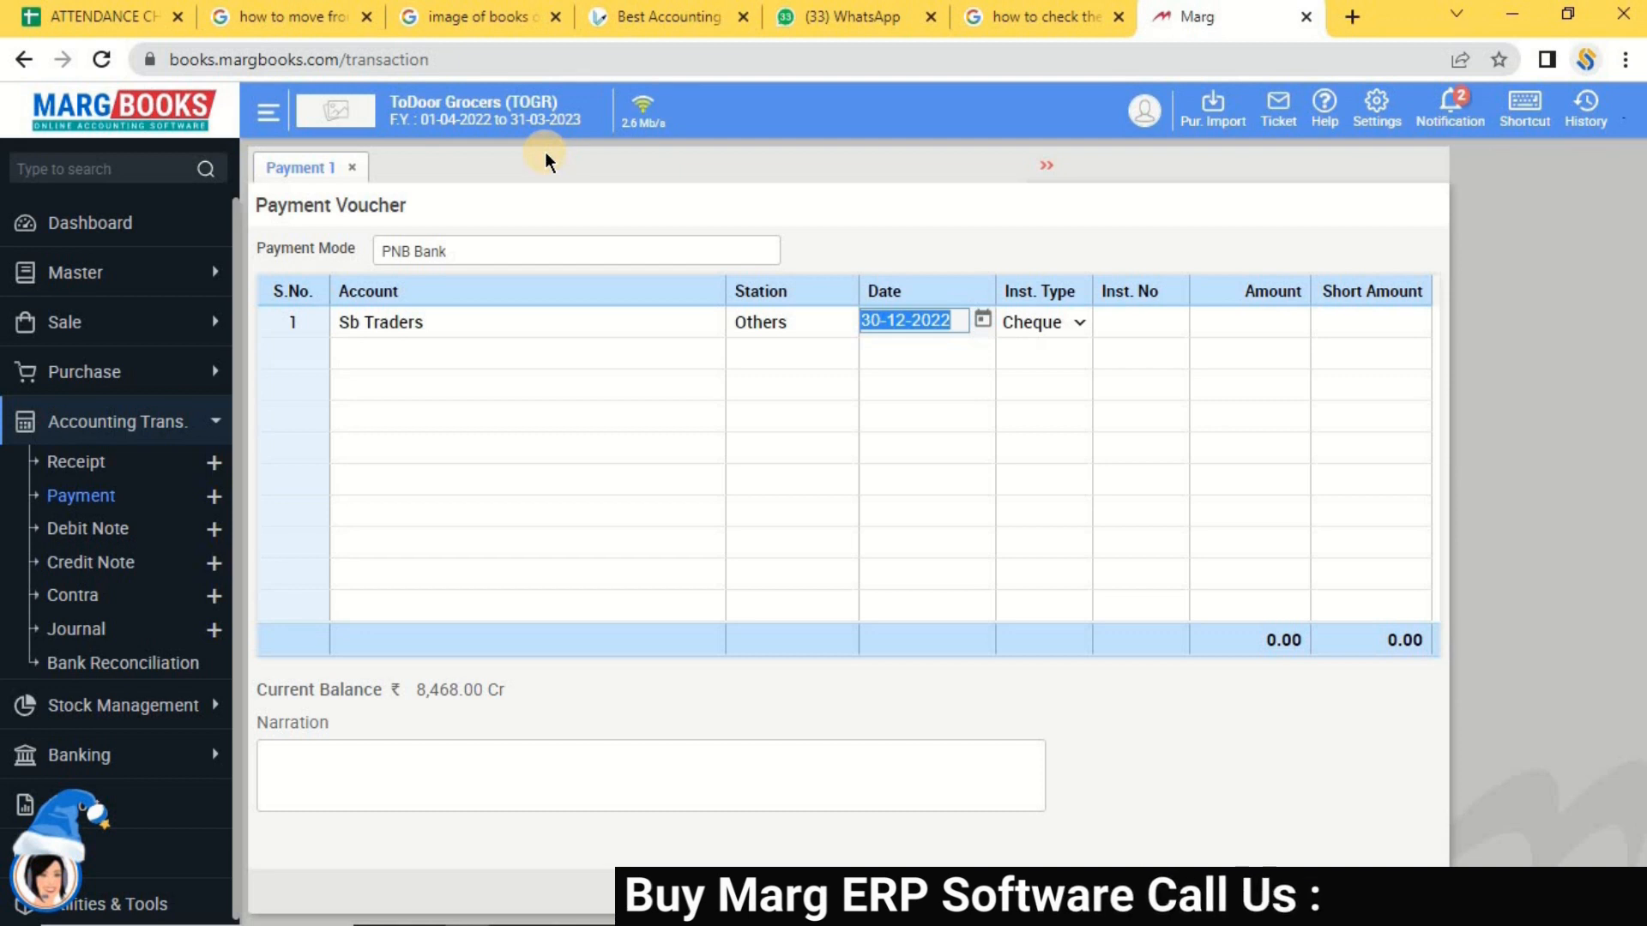
Browse the instrument types, leave N/A, and enter a 500 payment amount.
key(Return)
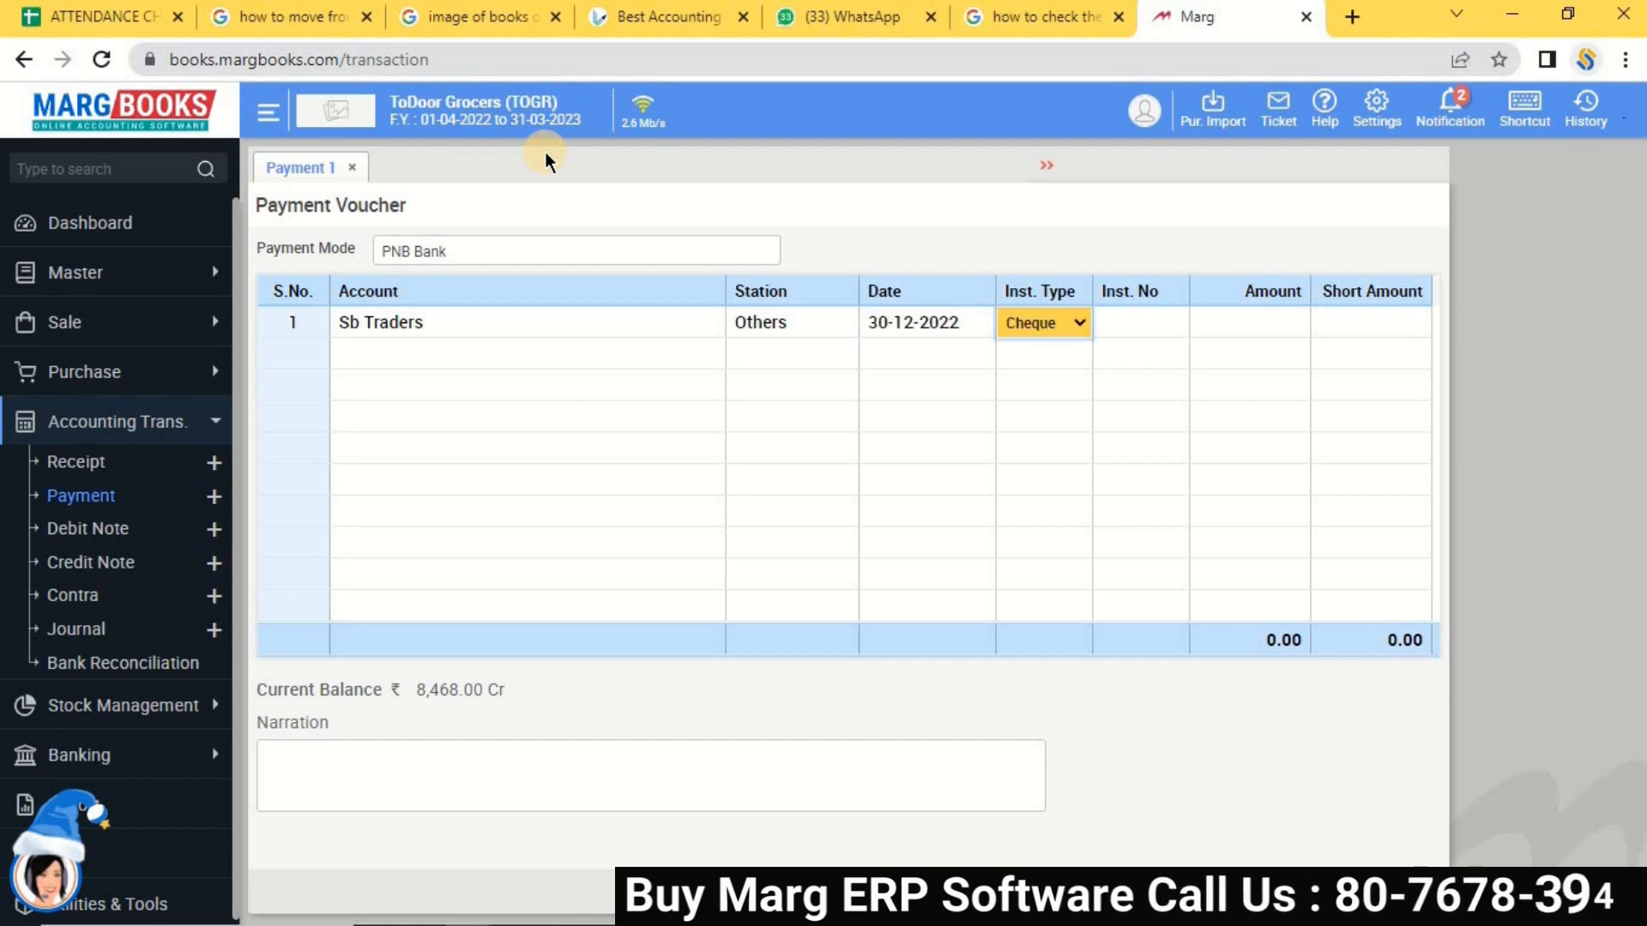
key(space)
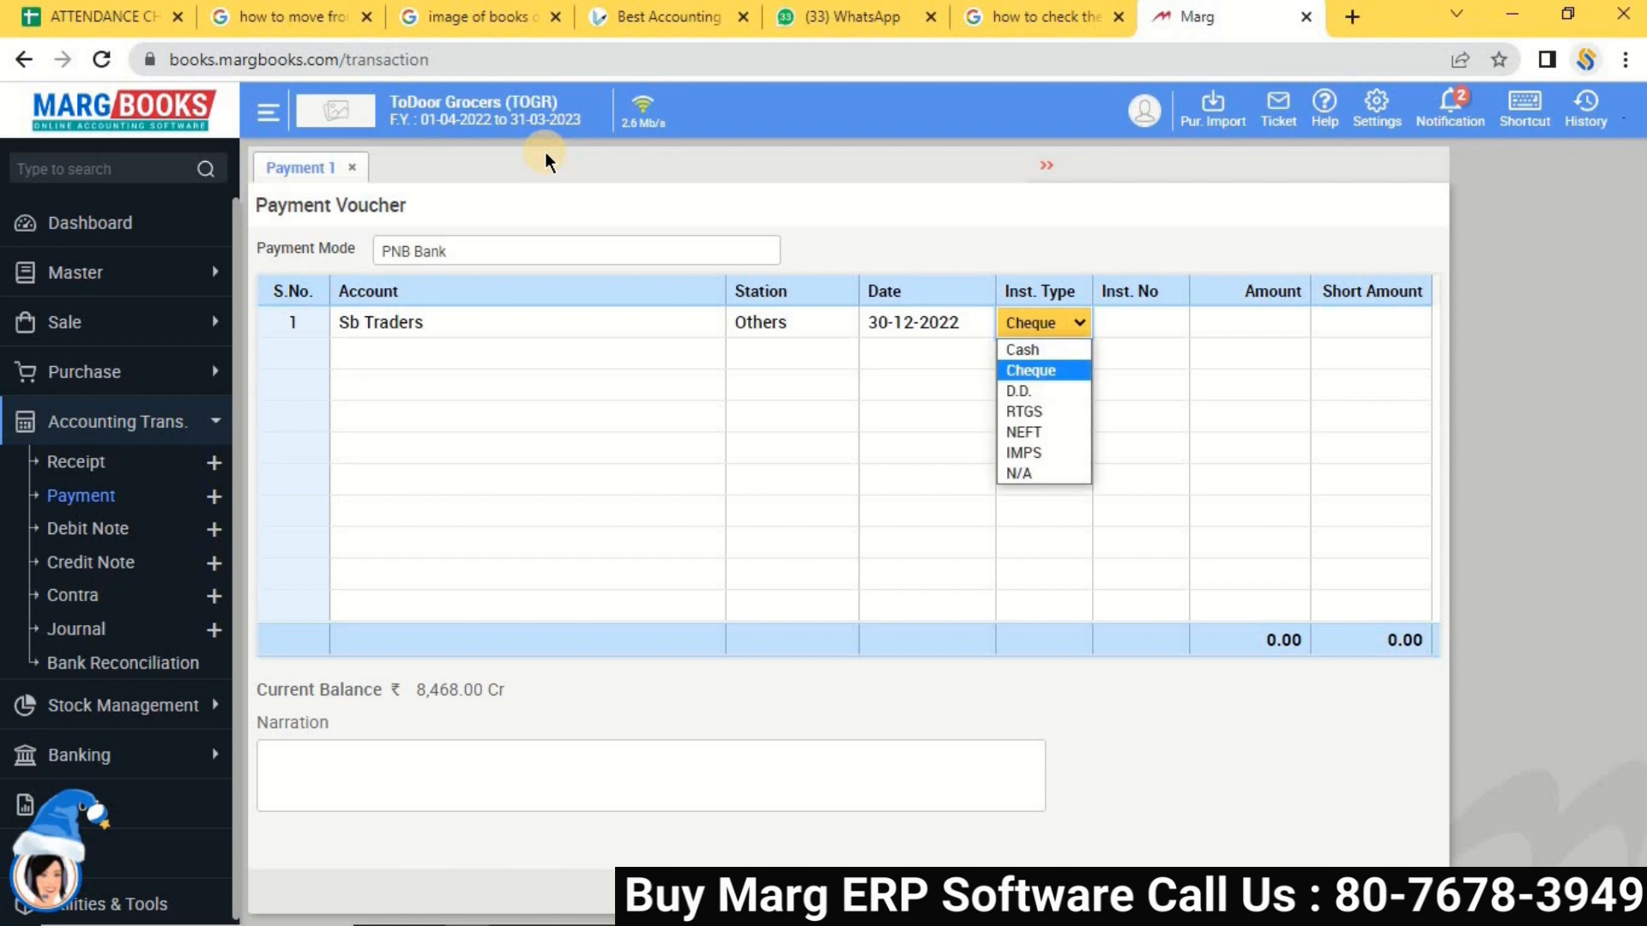
key(Down)
key(Down)
key(Down)
key(Up)
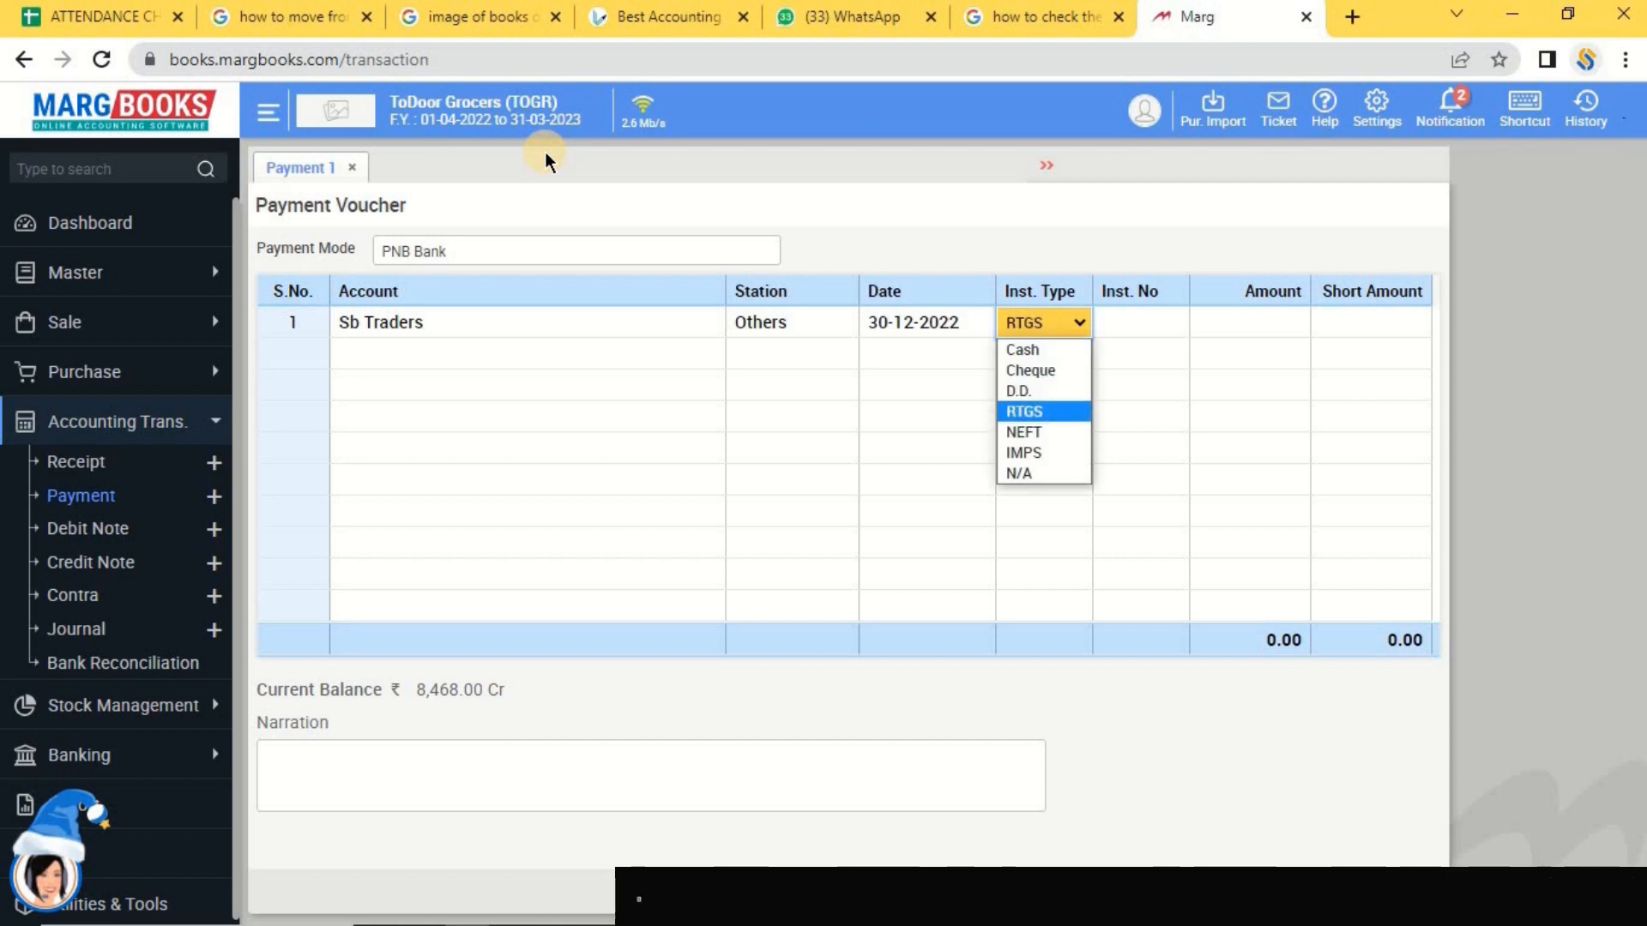
key(Down)
key(Down)
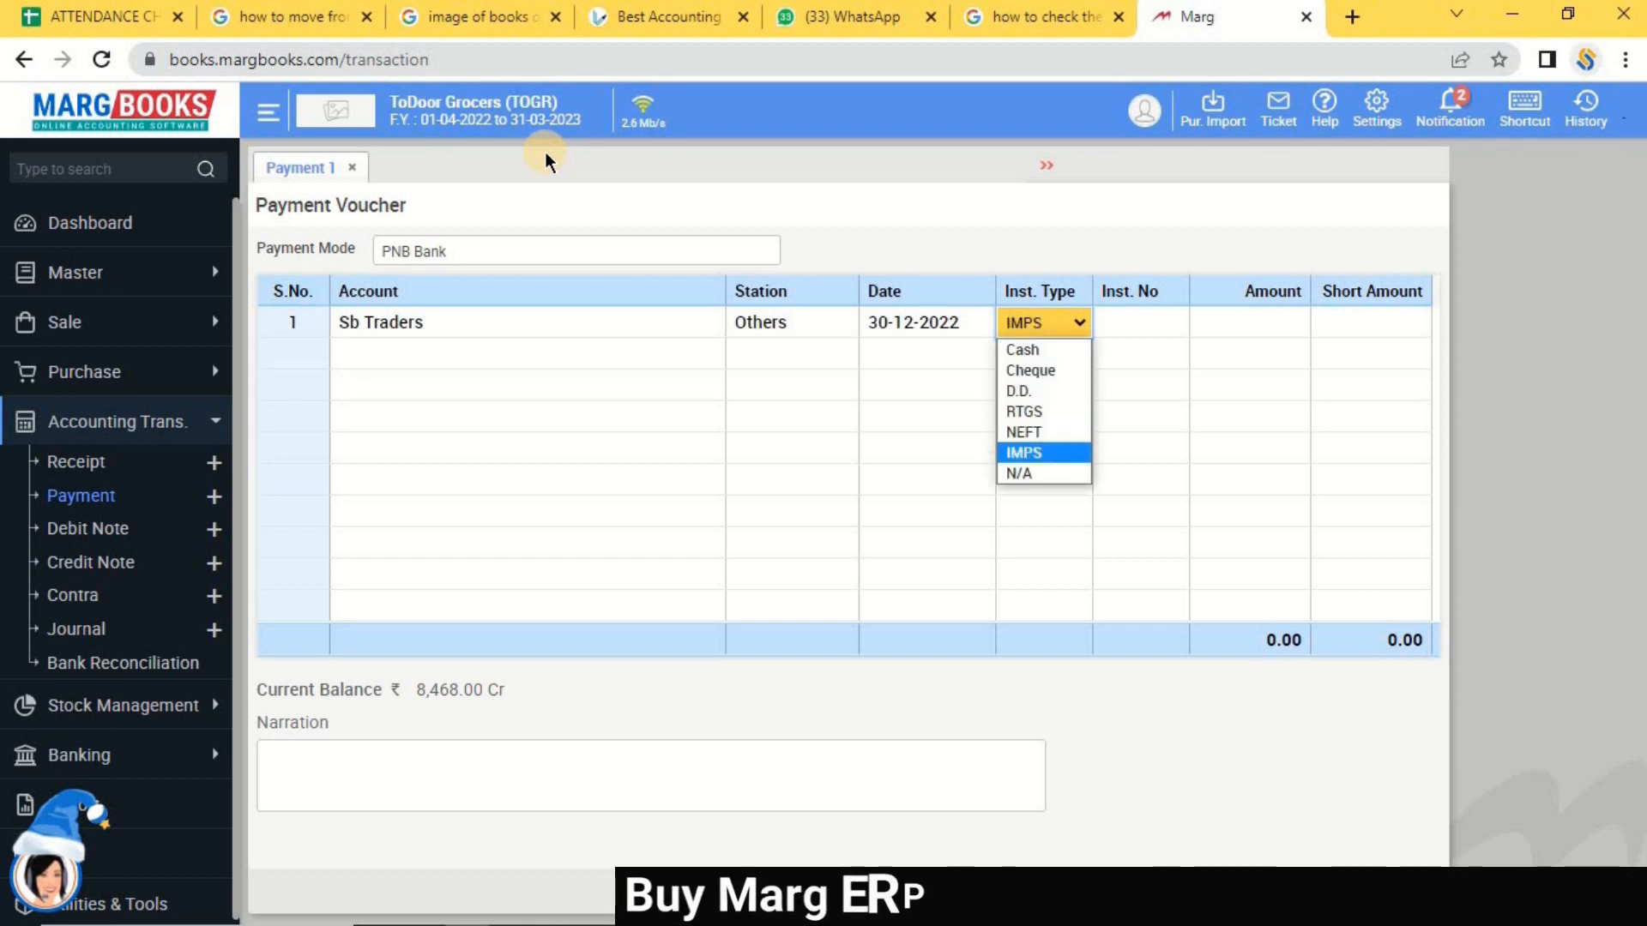
key(Up)
key(Up)
key(Up)
key(Down)
key(Down)
key(Down)
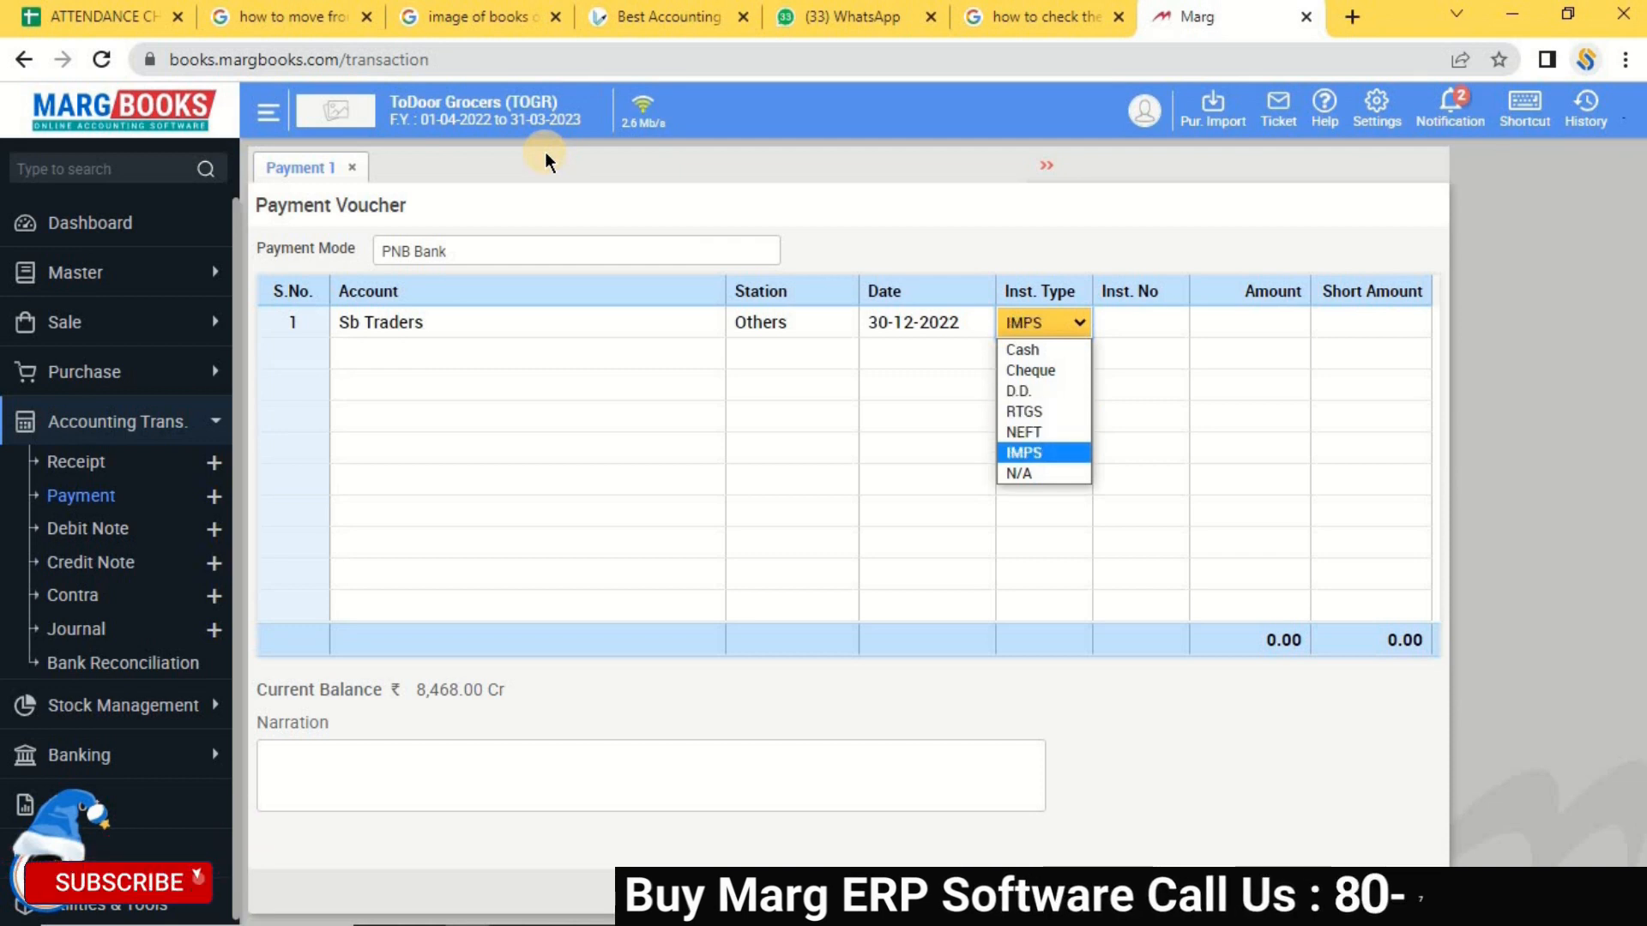
key(Down)
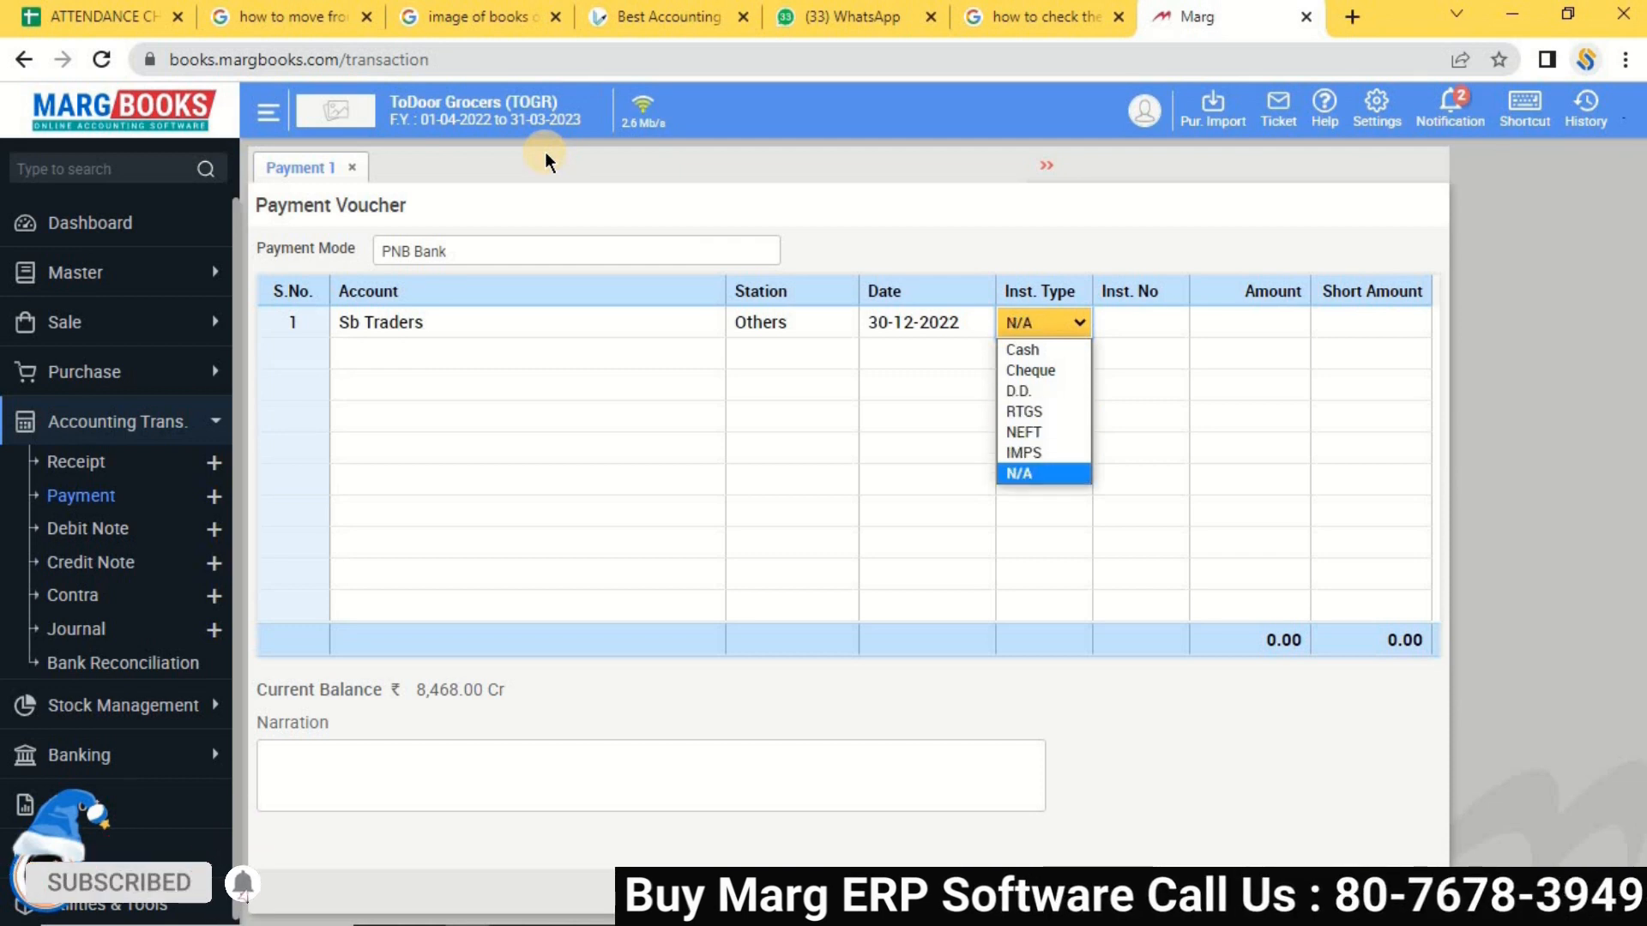
key(Up)
key(Down)
key(Return)
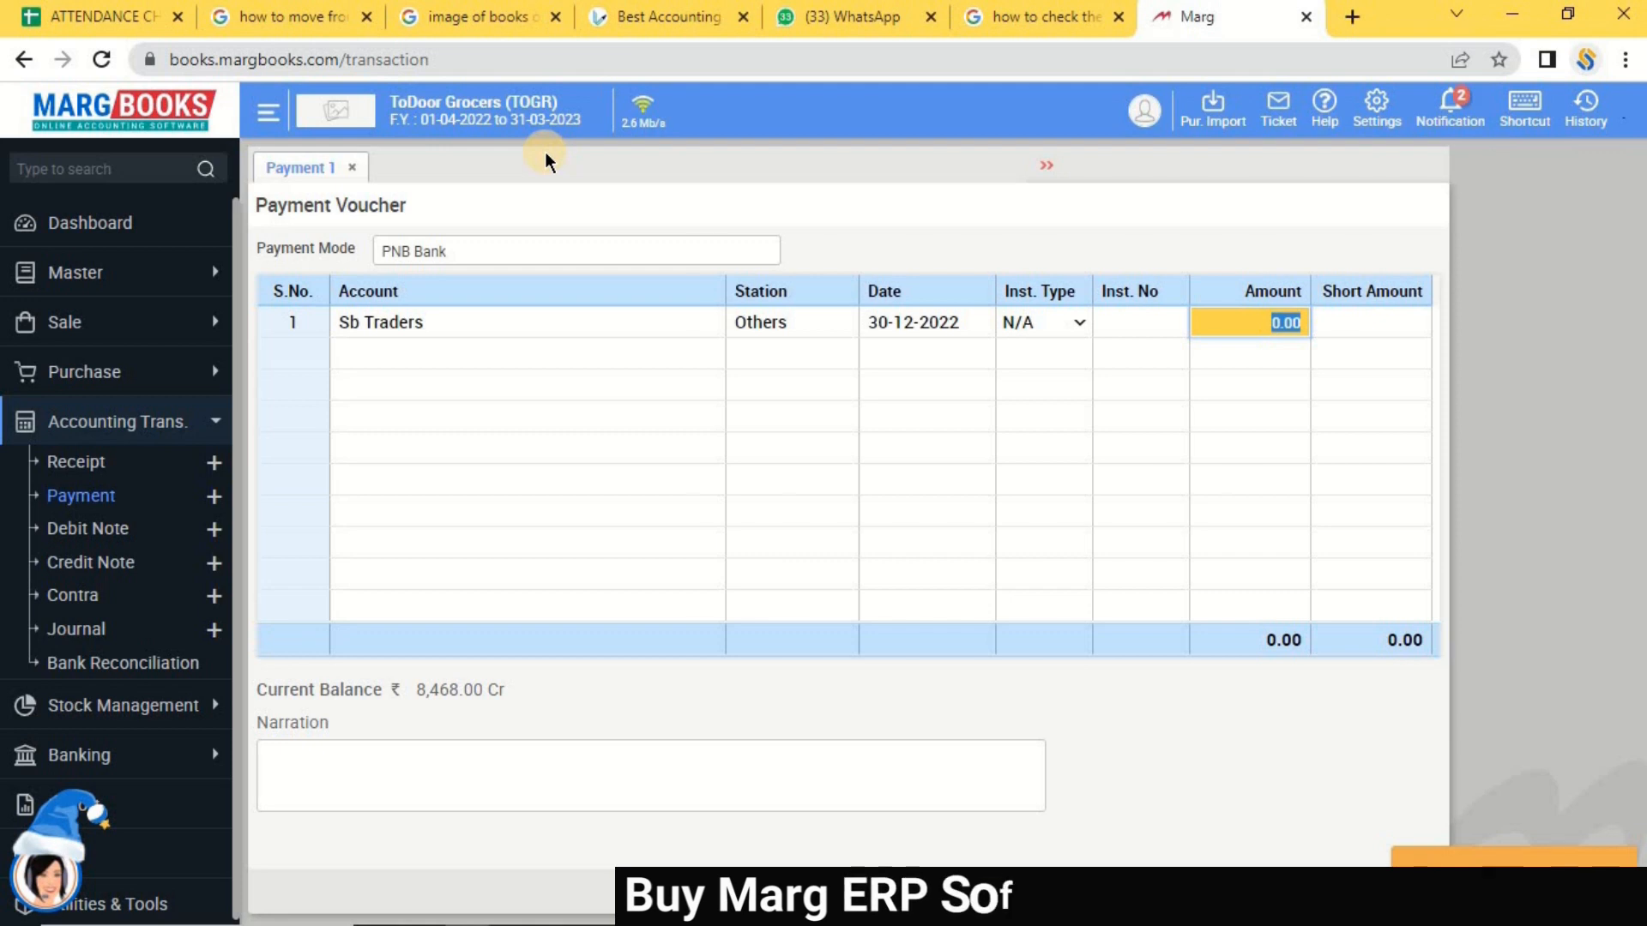
text(50)
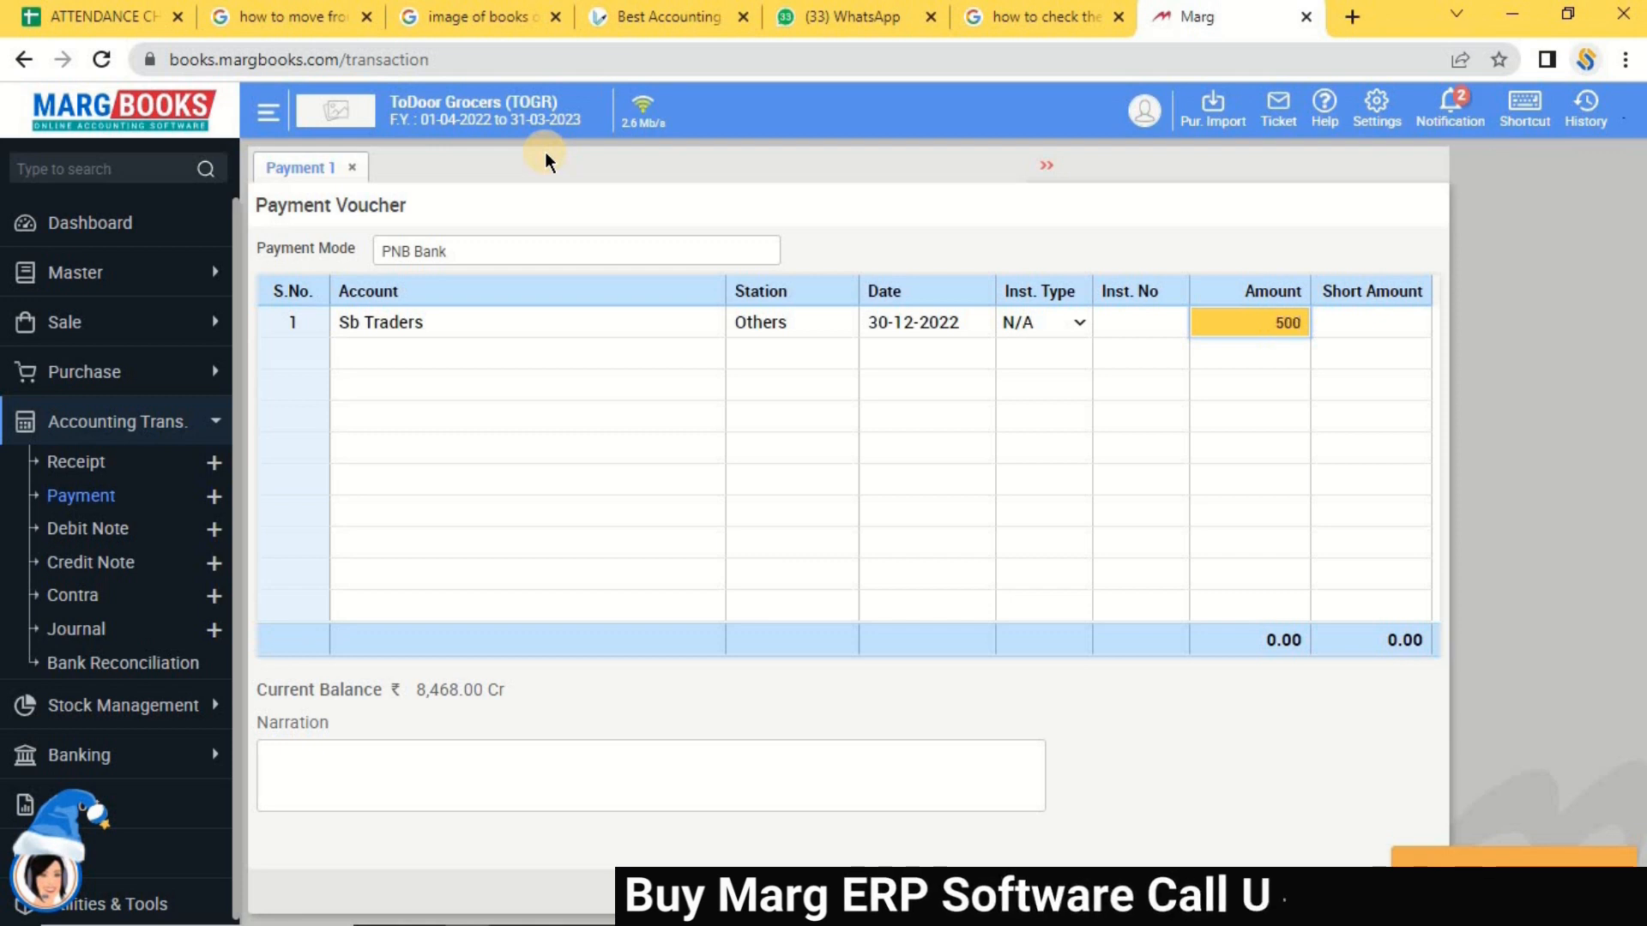
click(1037, 319)
Change the instrument type to NEFT and fill in the transfer reference number.
click(1076, 328)
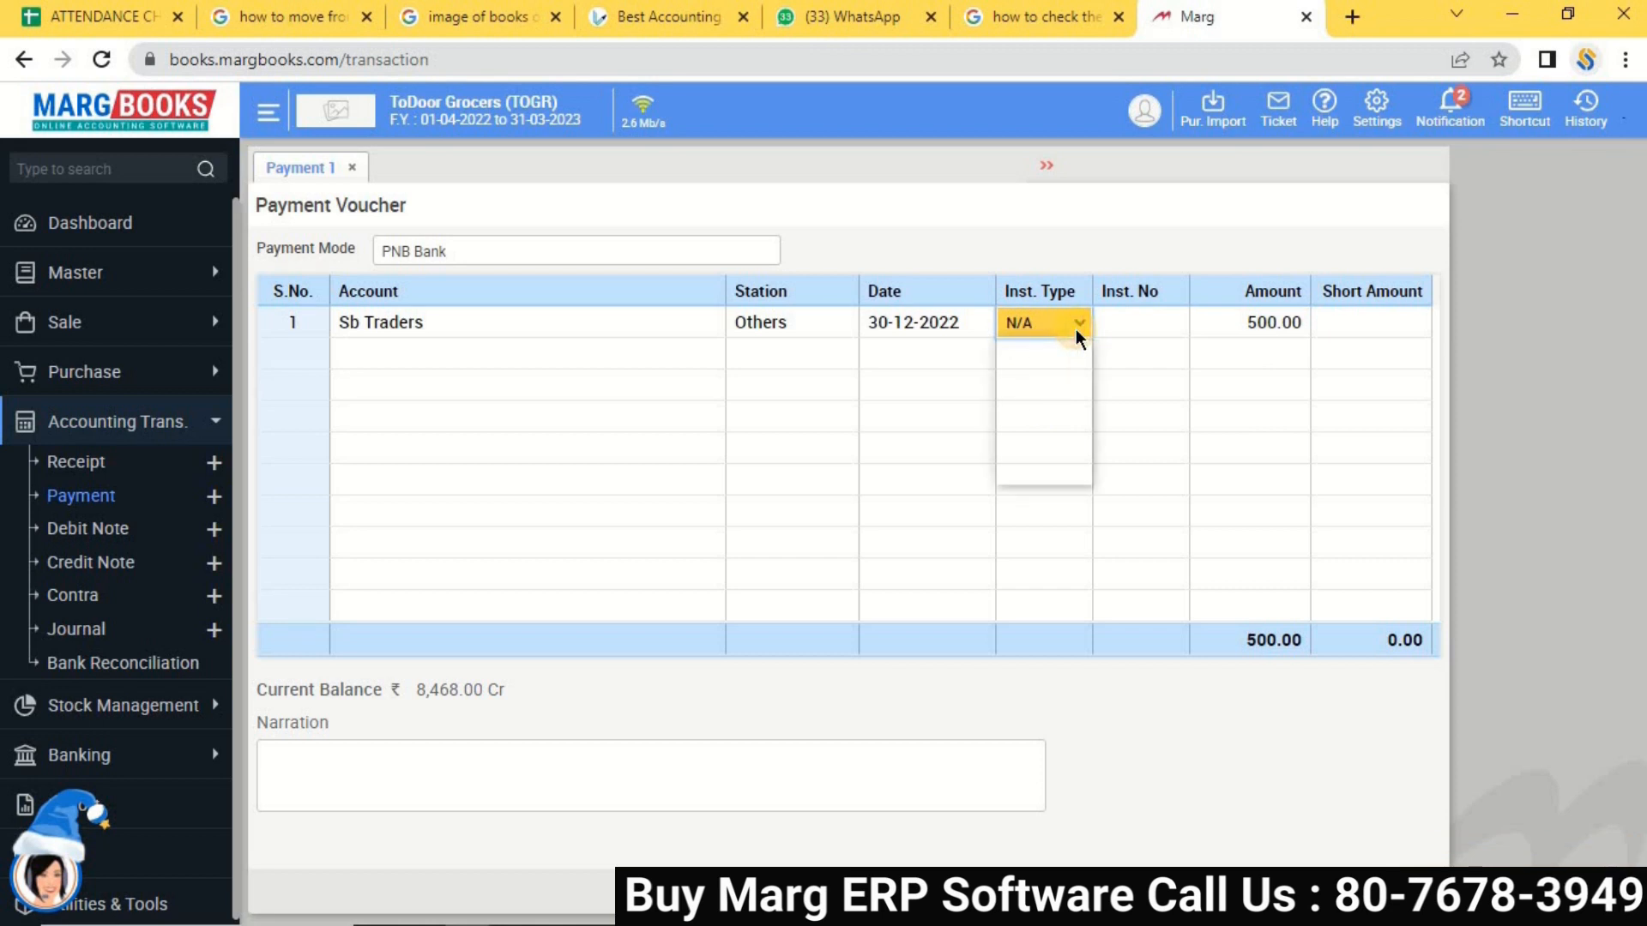
click(1050, 438)
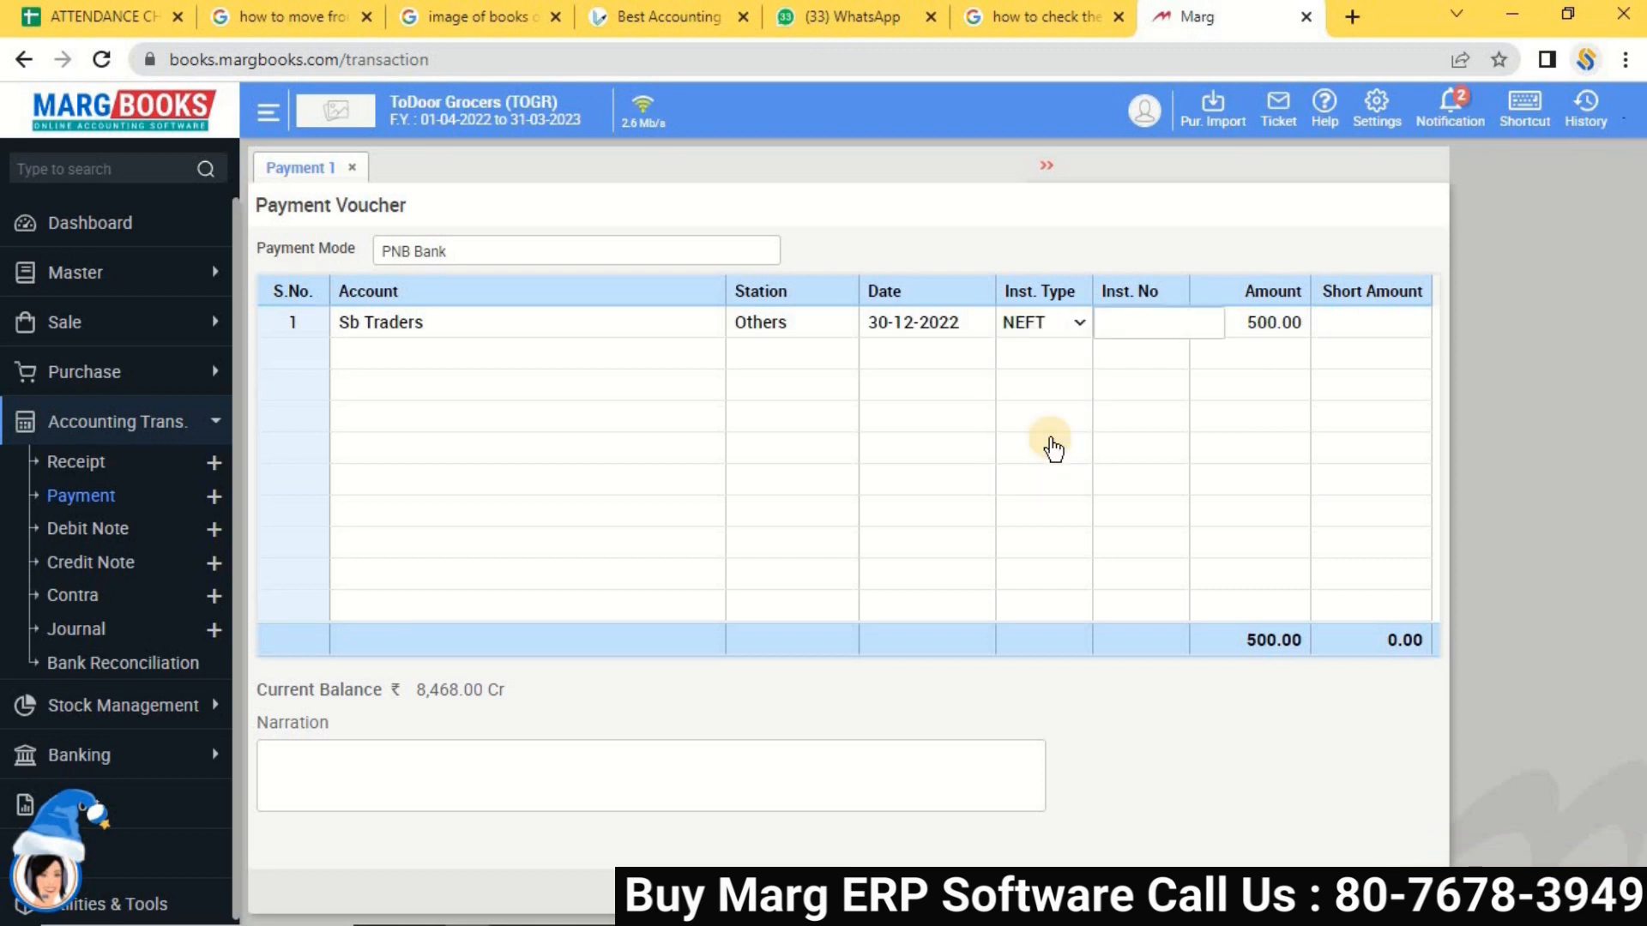
key(Return)
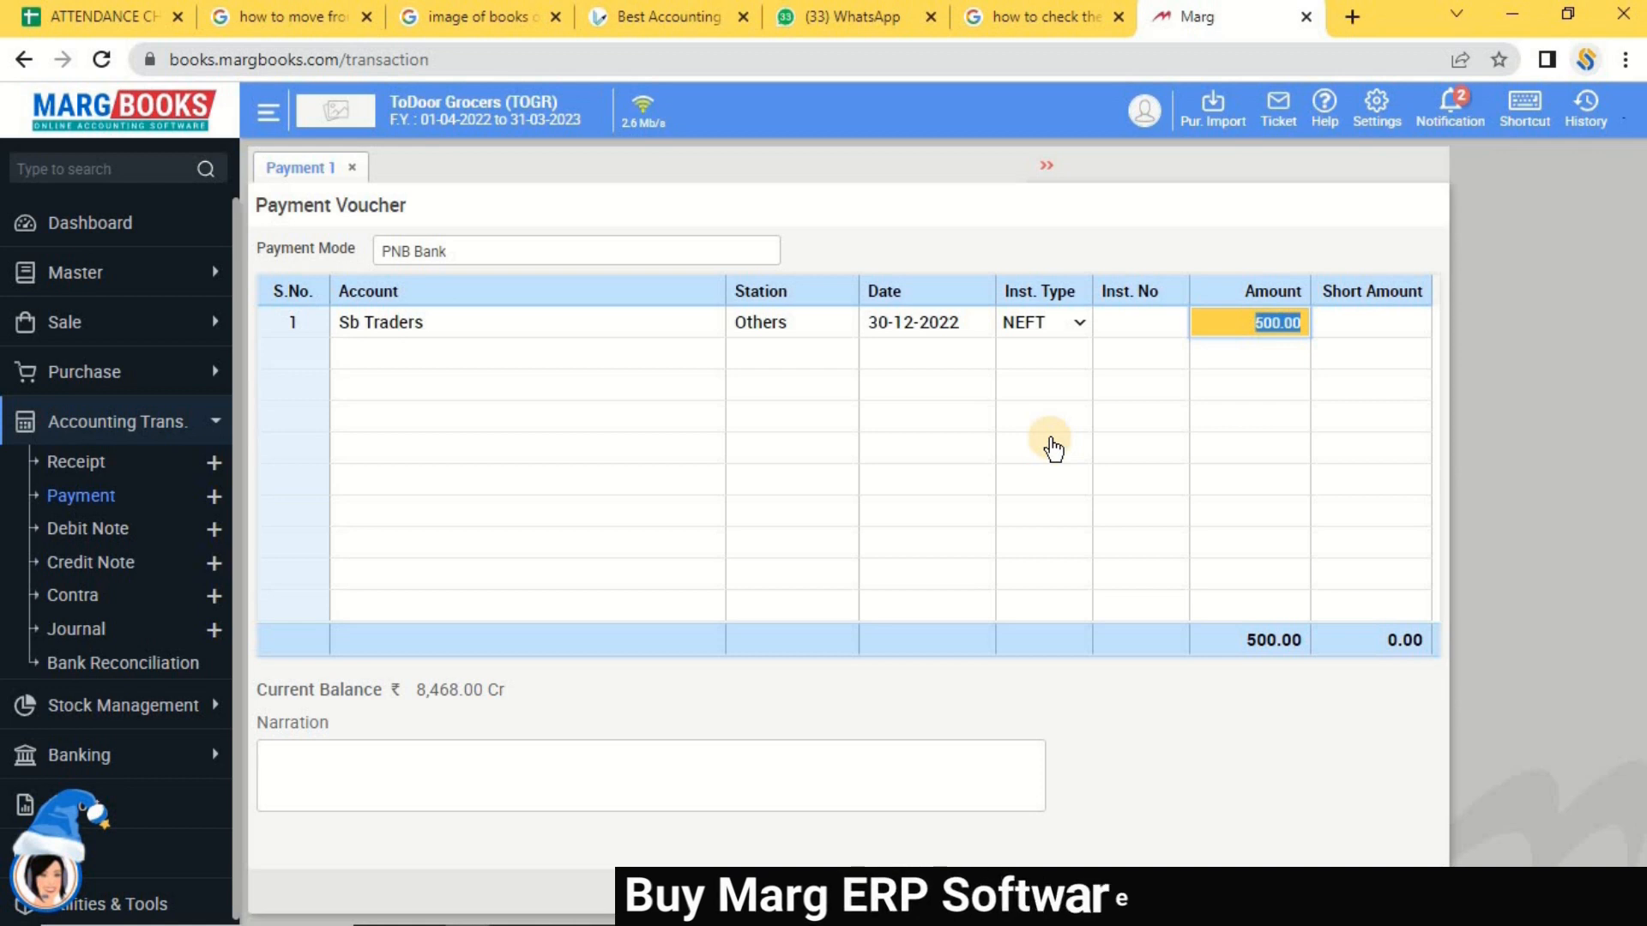
key(Return)
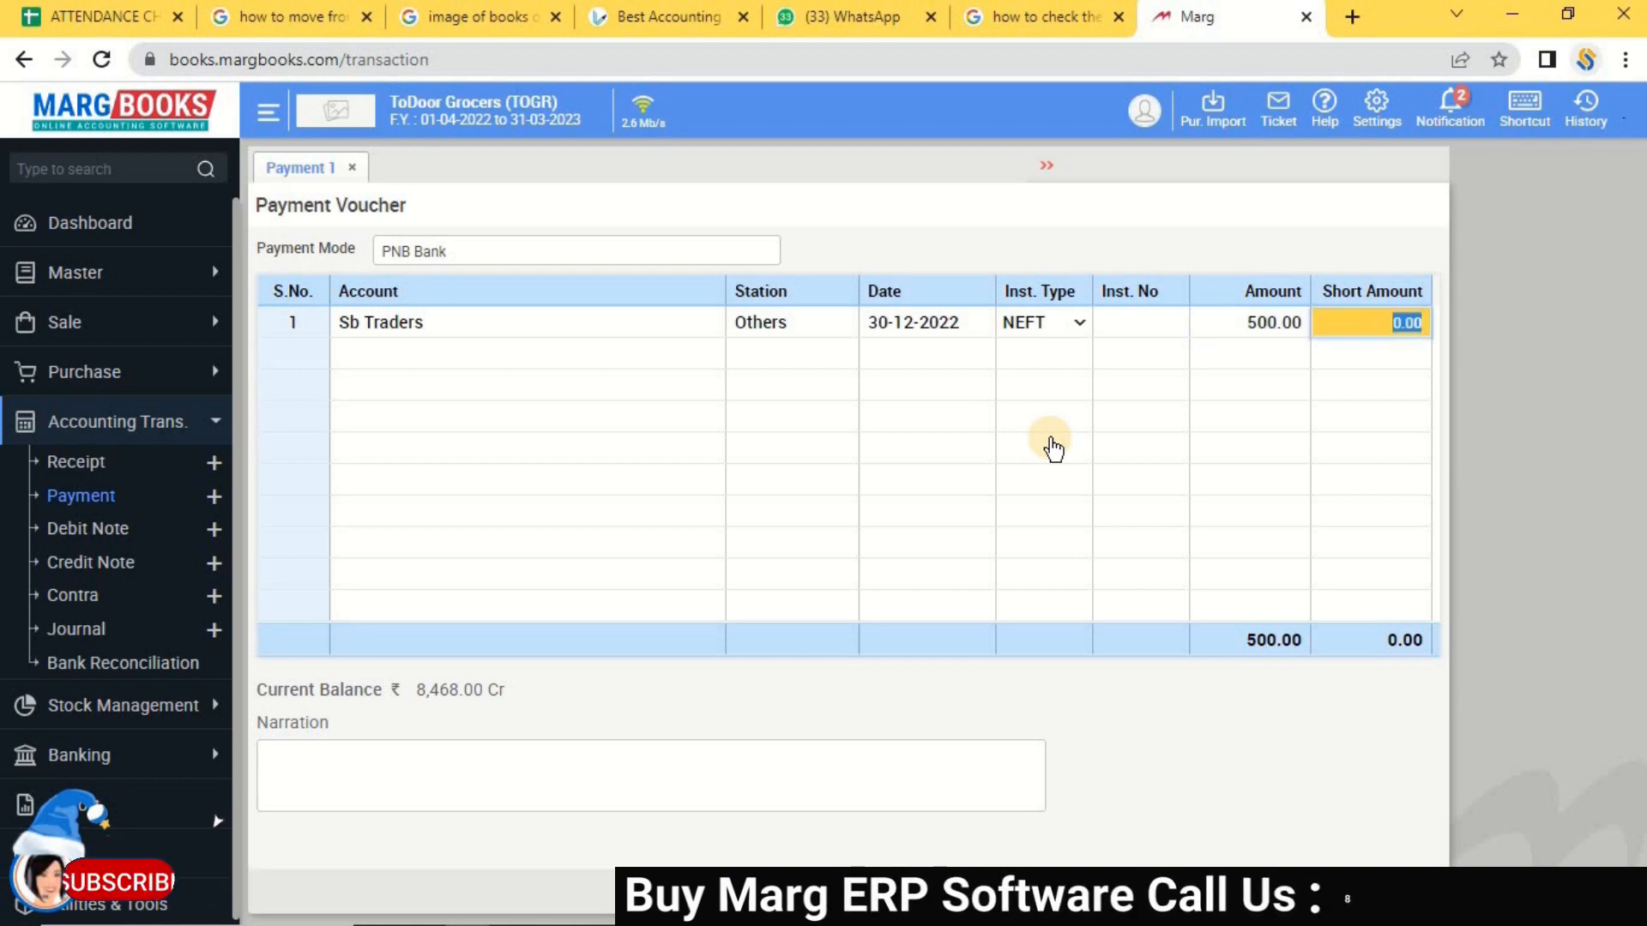
click(1145, 330)
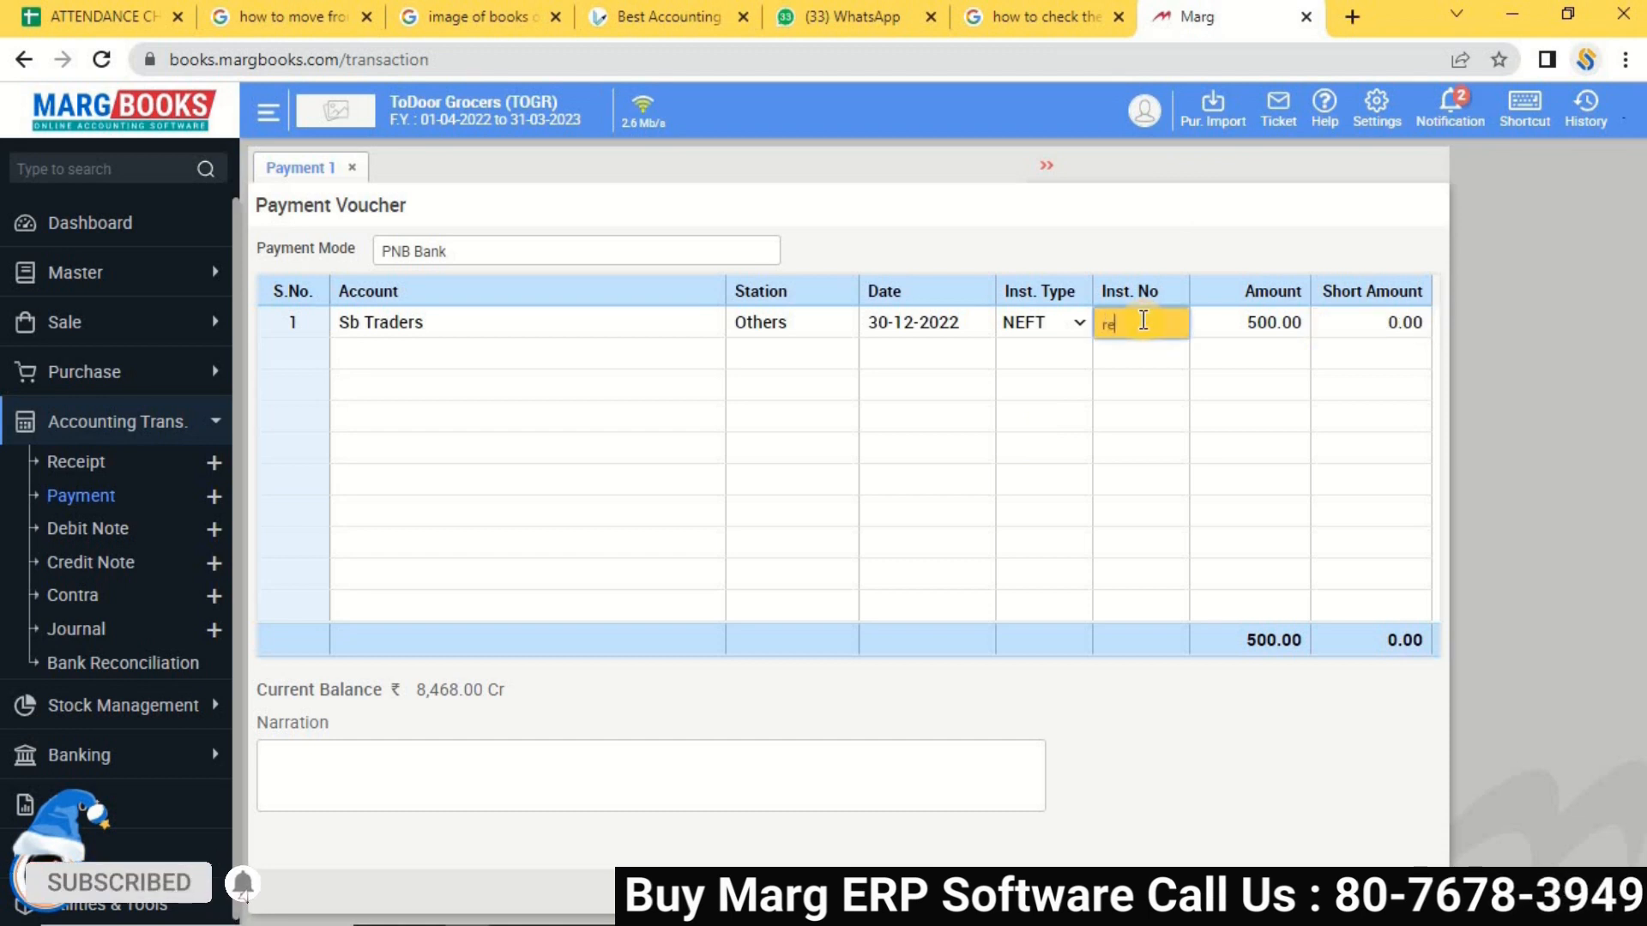
text(ref-8787)
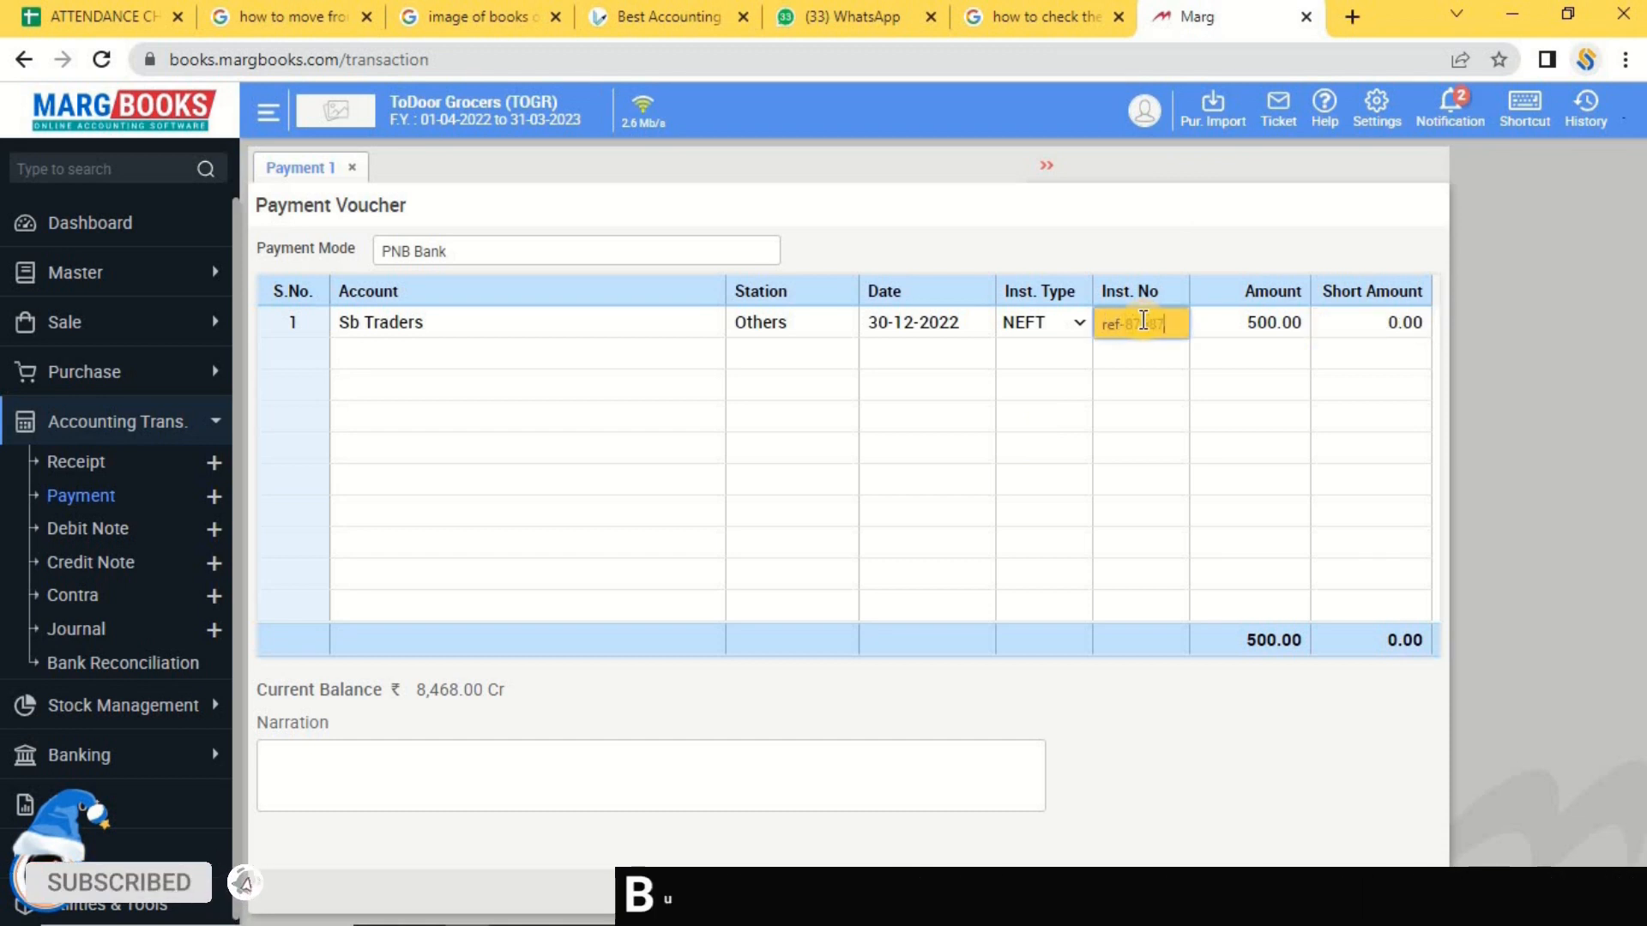
key(Tab)
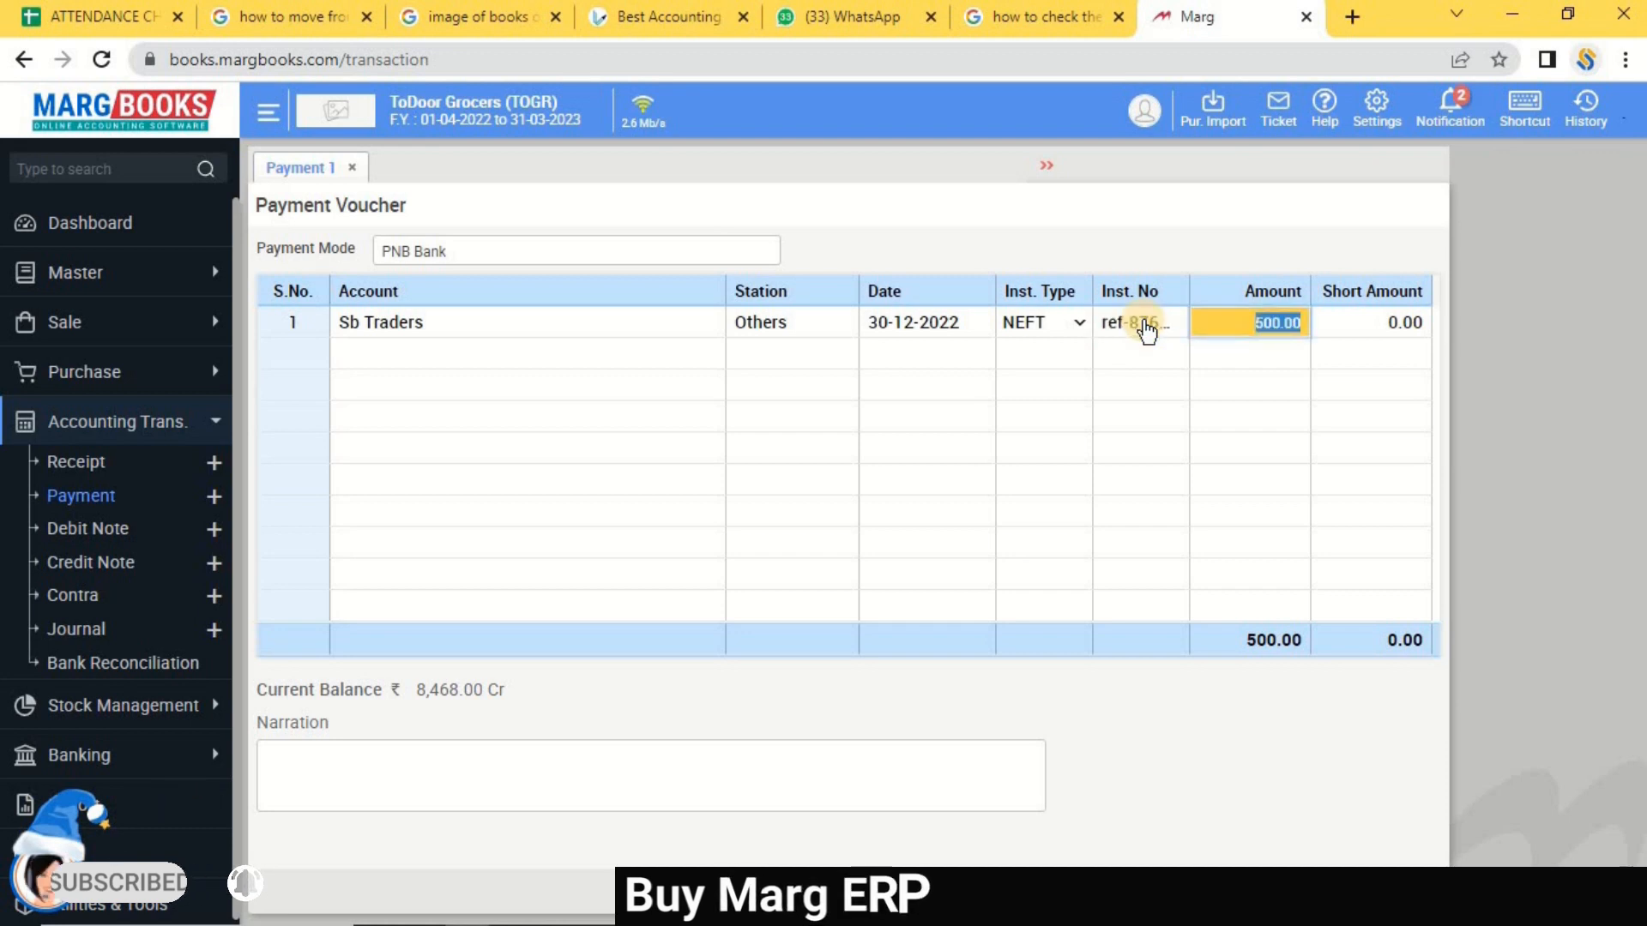
key(Tab)
key(Return)
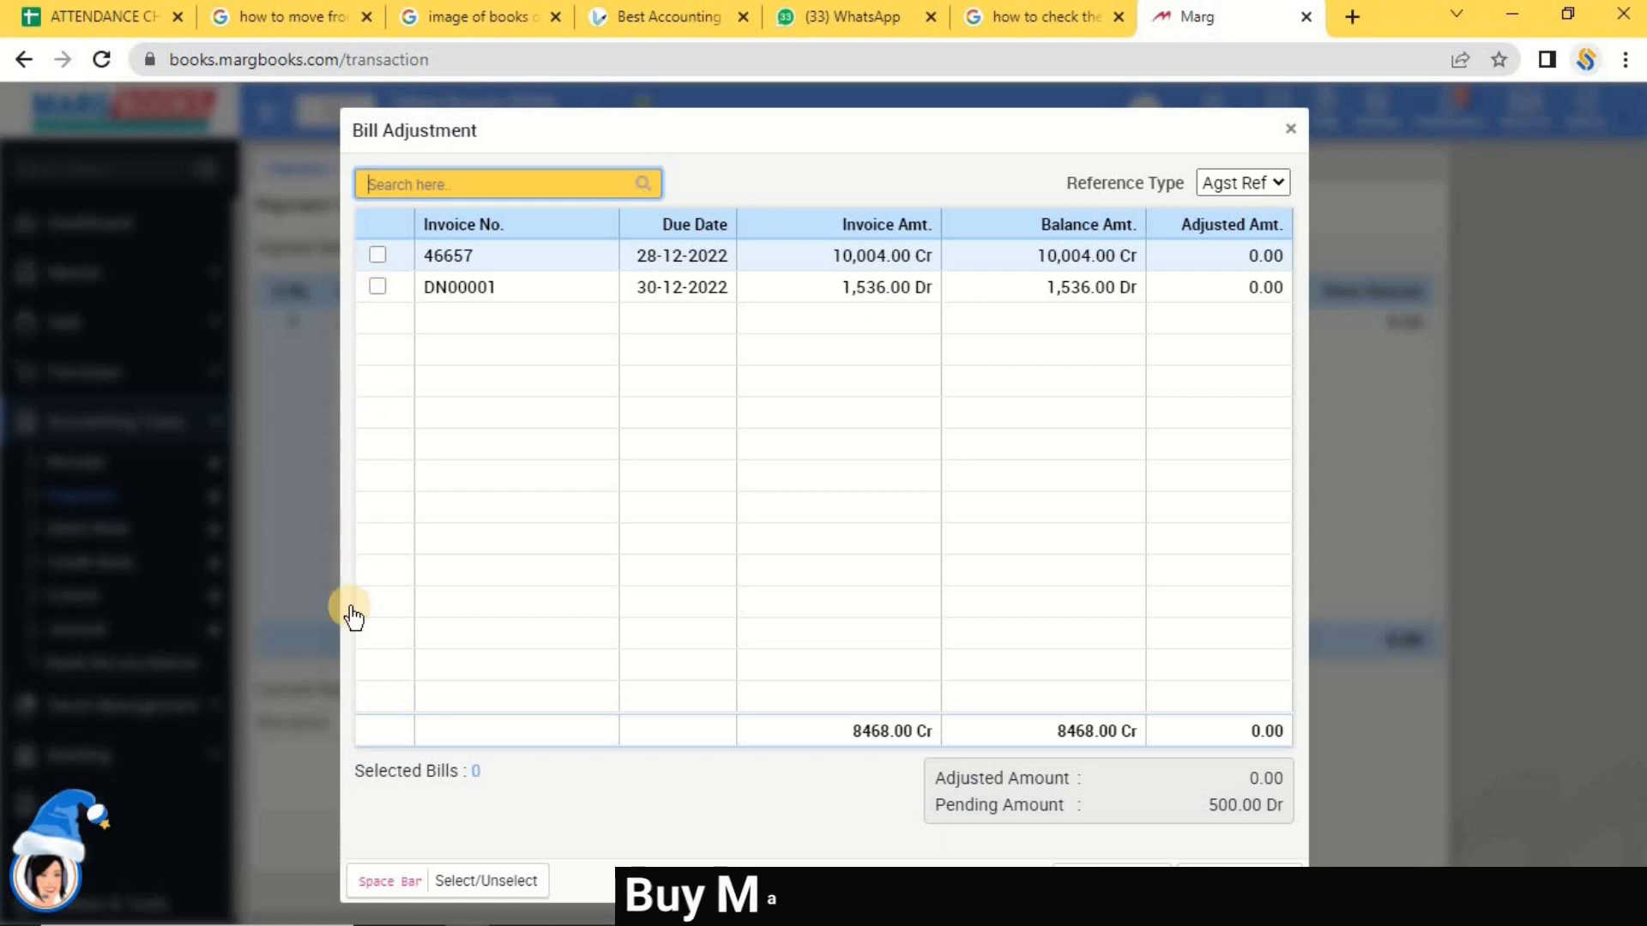
Change the payment amount to 5,000 and adjust it fully against bill 46657.
click(378, 262)
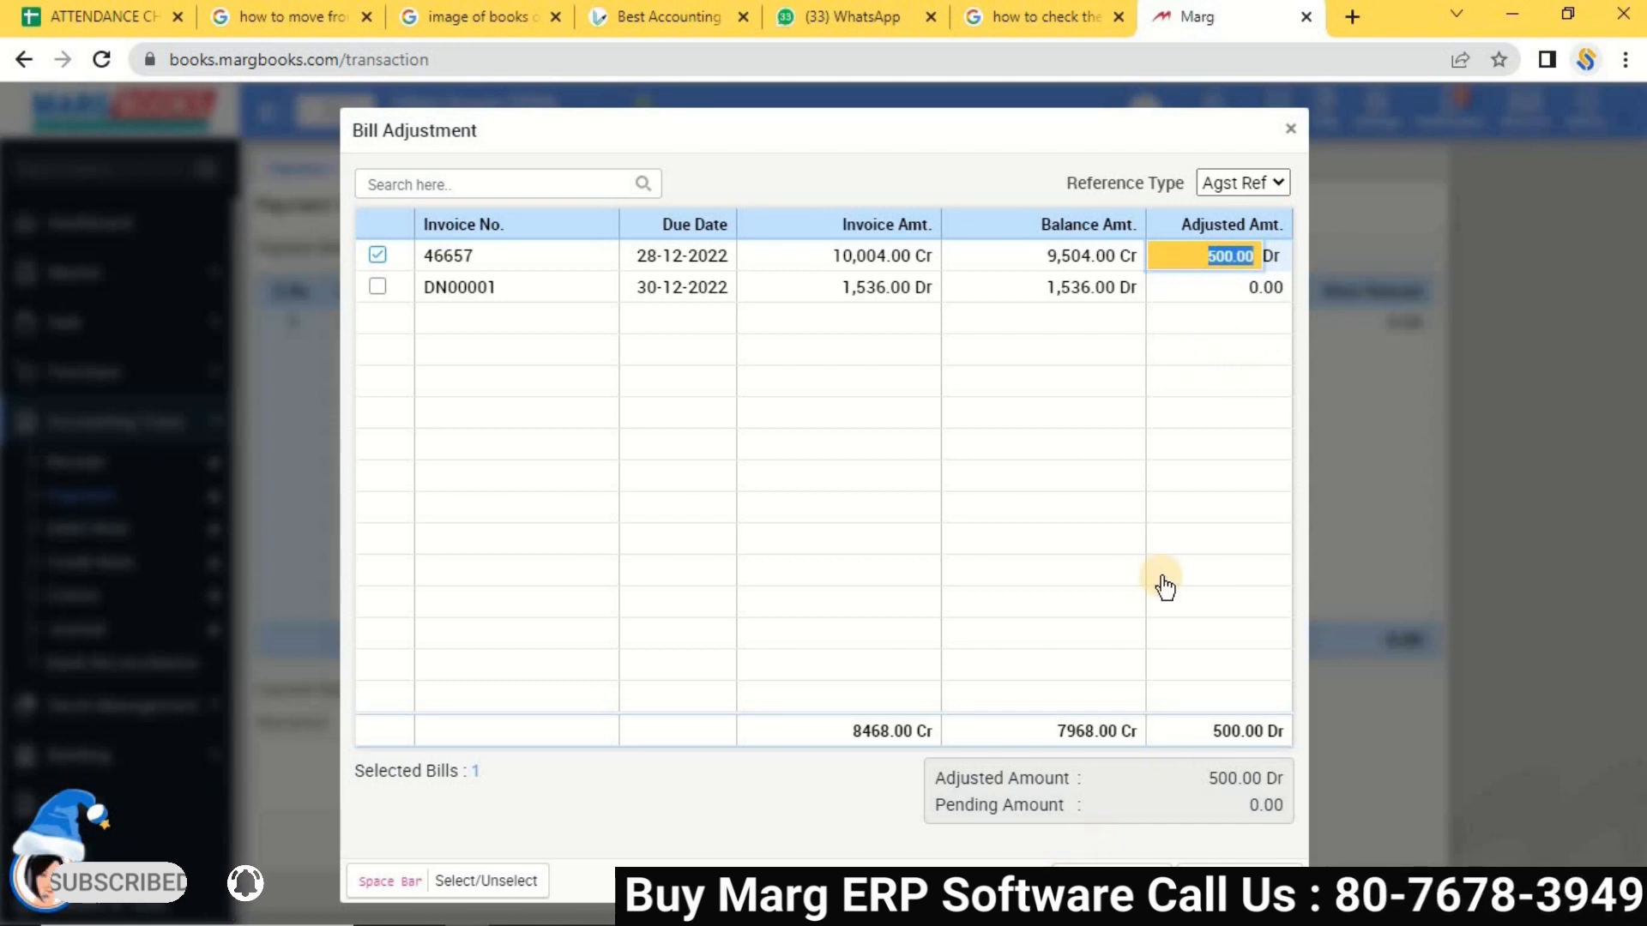
text(5000)
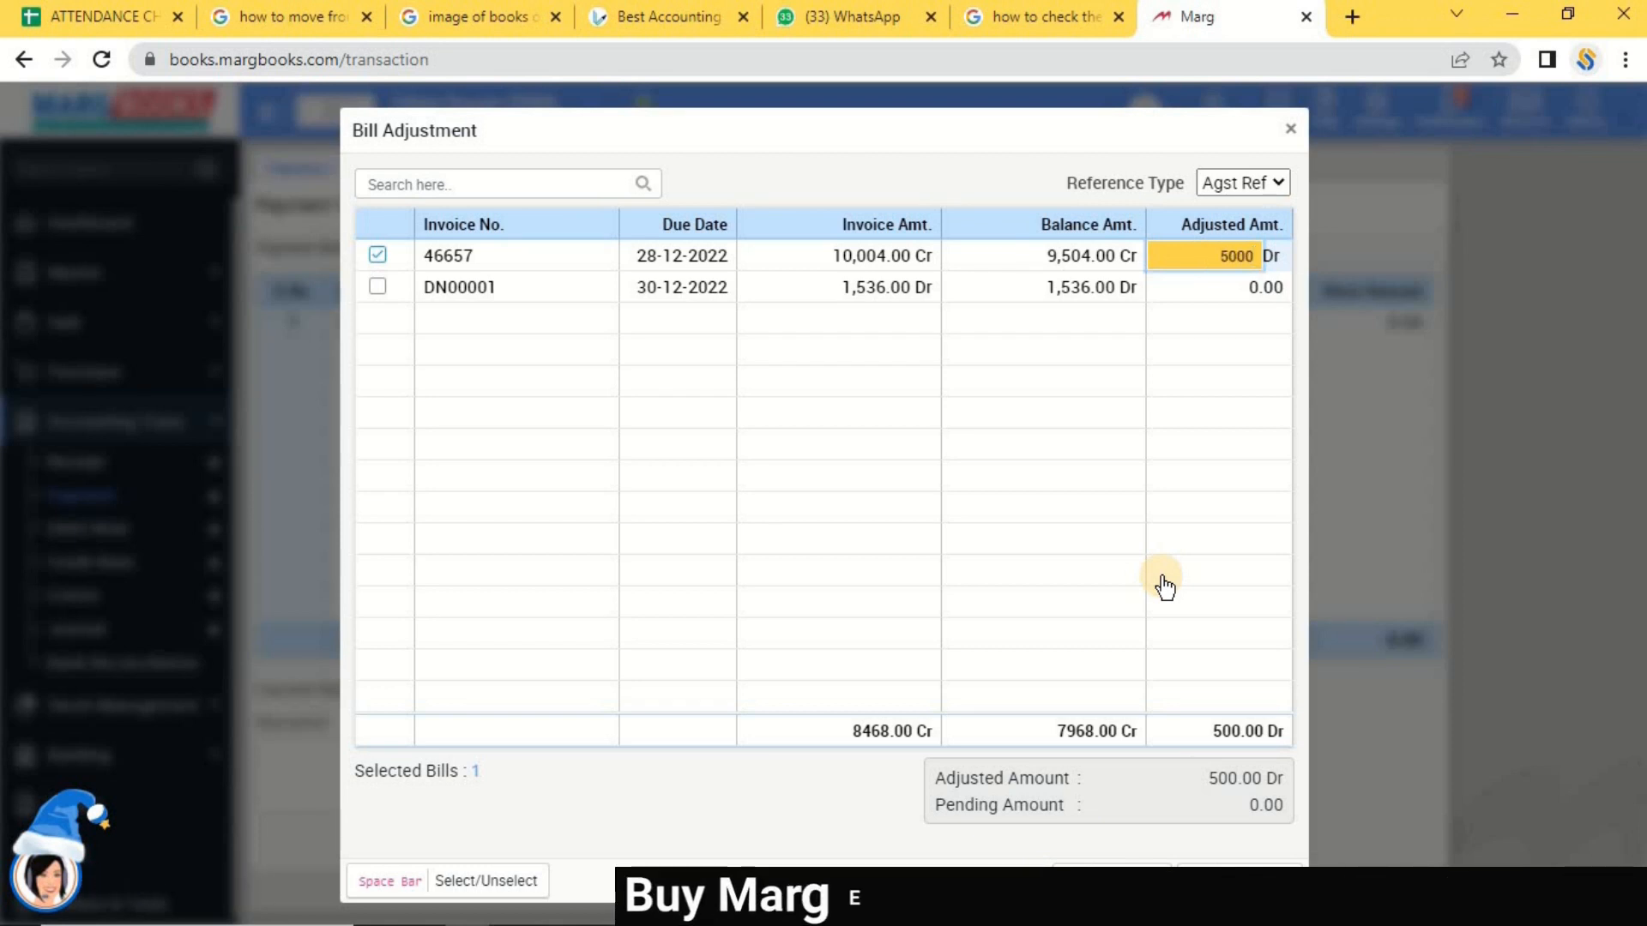
click(1112, 882)
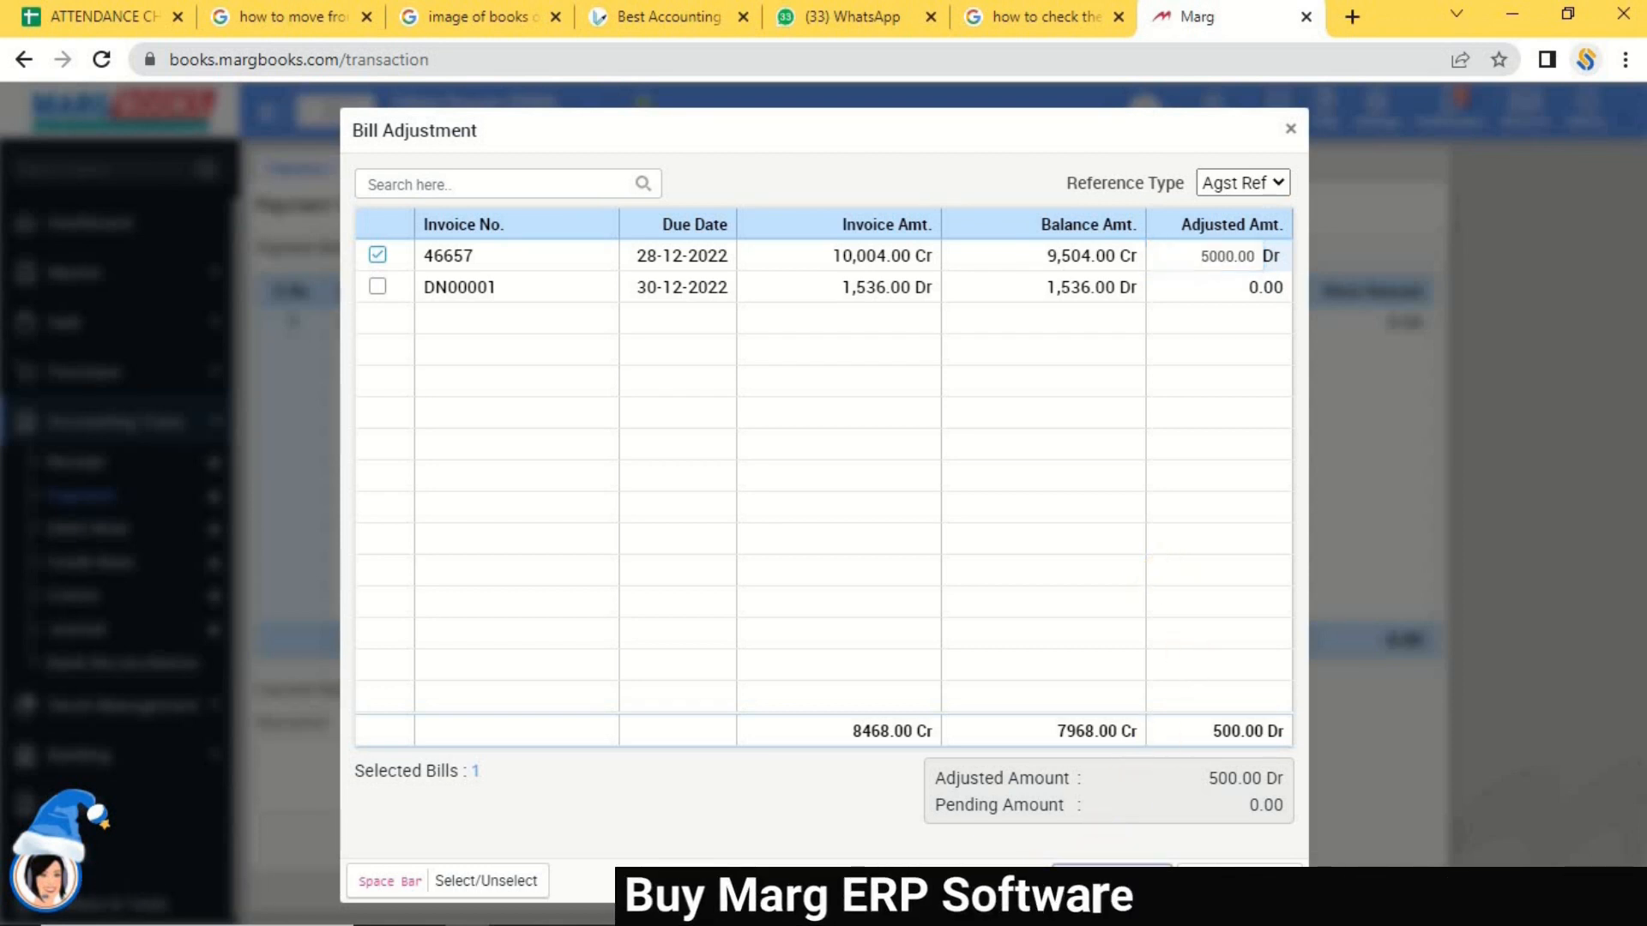
click(1288, 133)
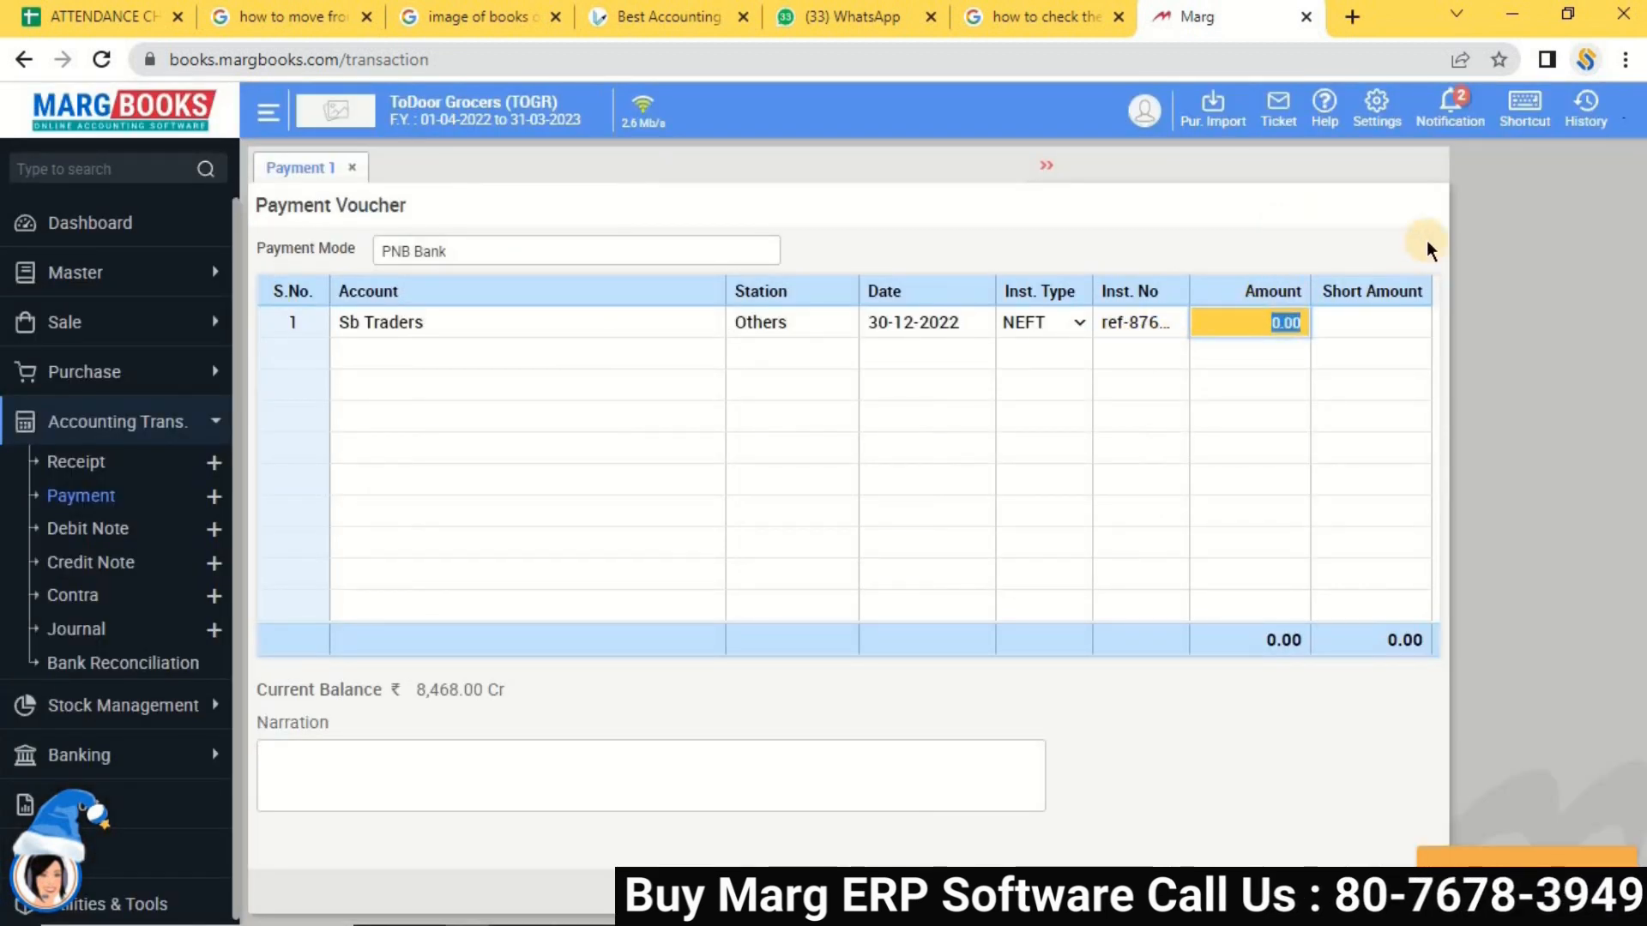
text(5000)
key(Return)
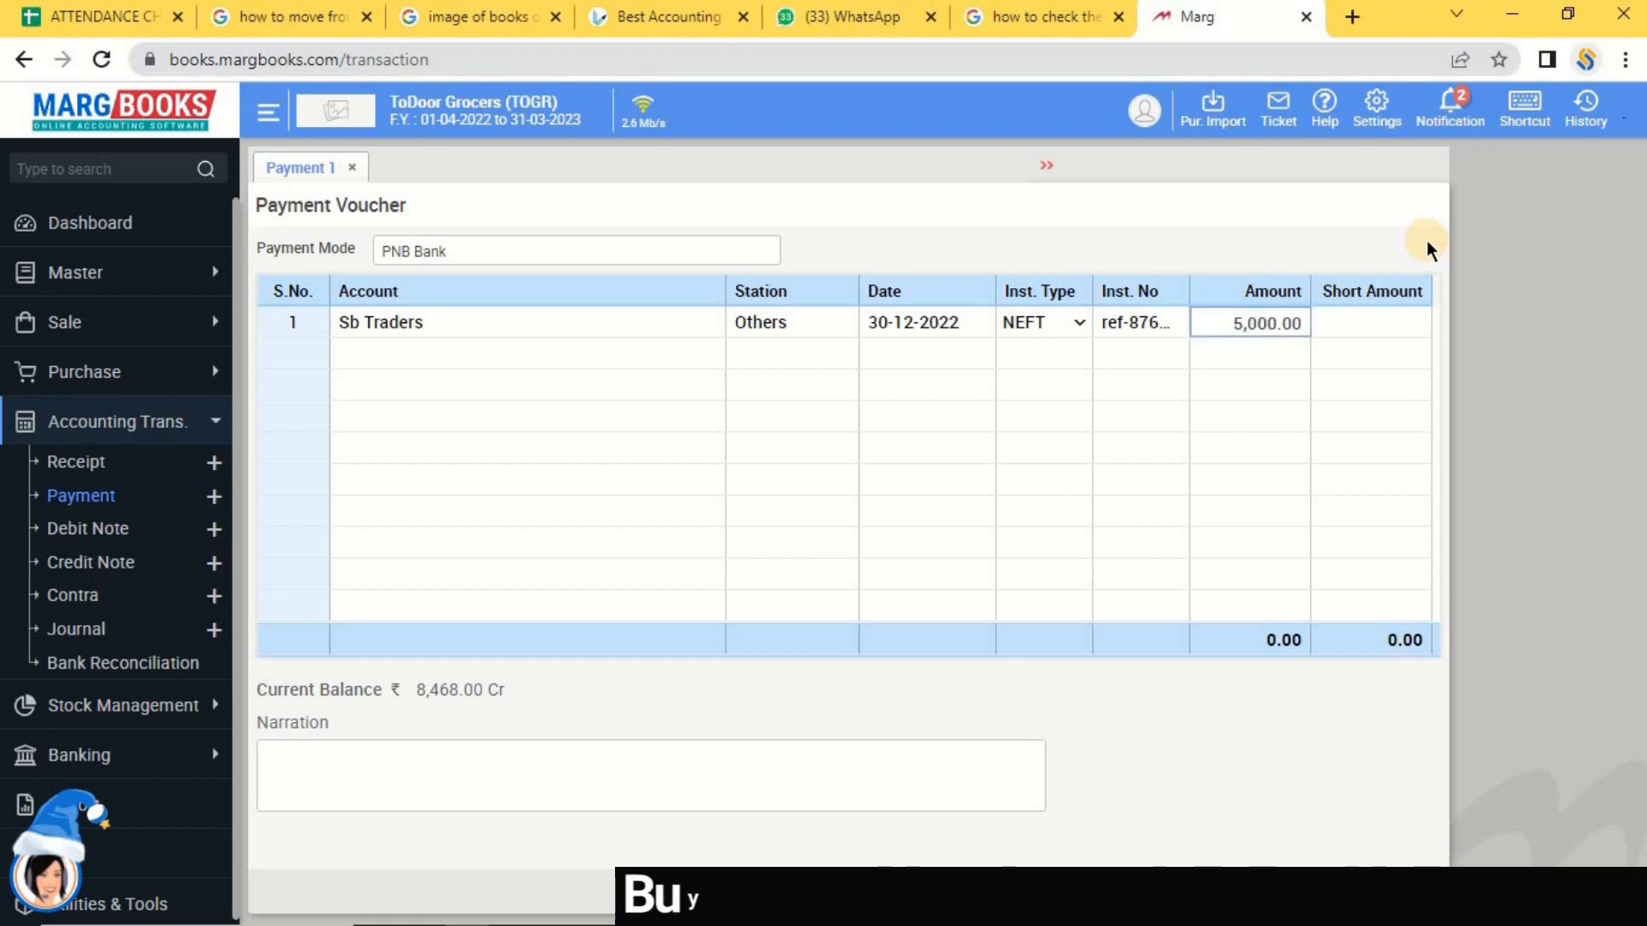
key(Return)
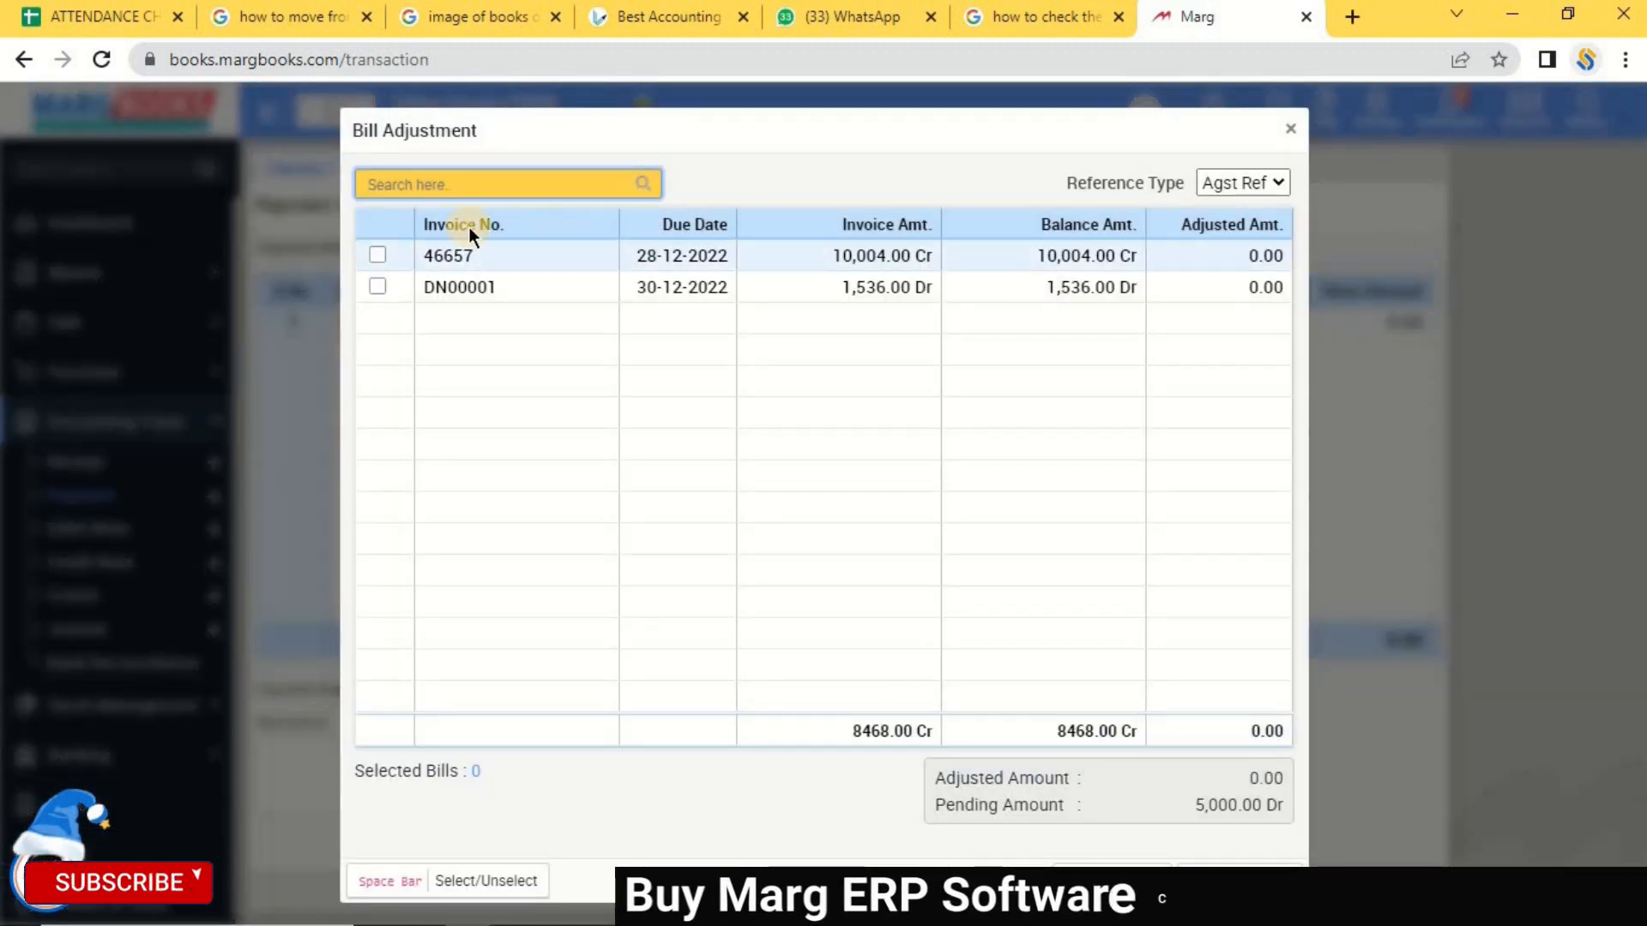
click(378, 255)
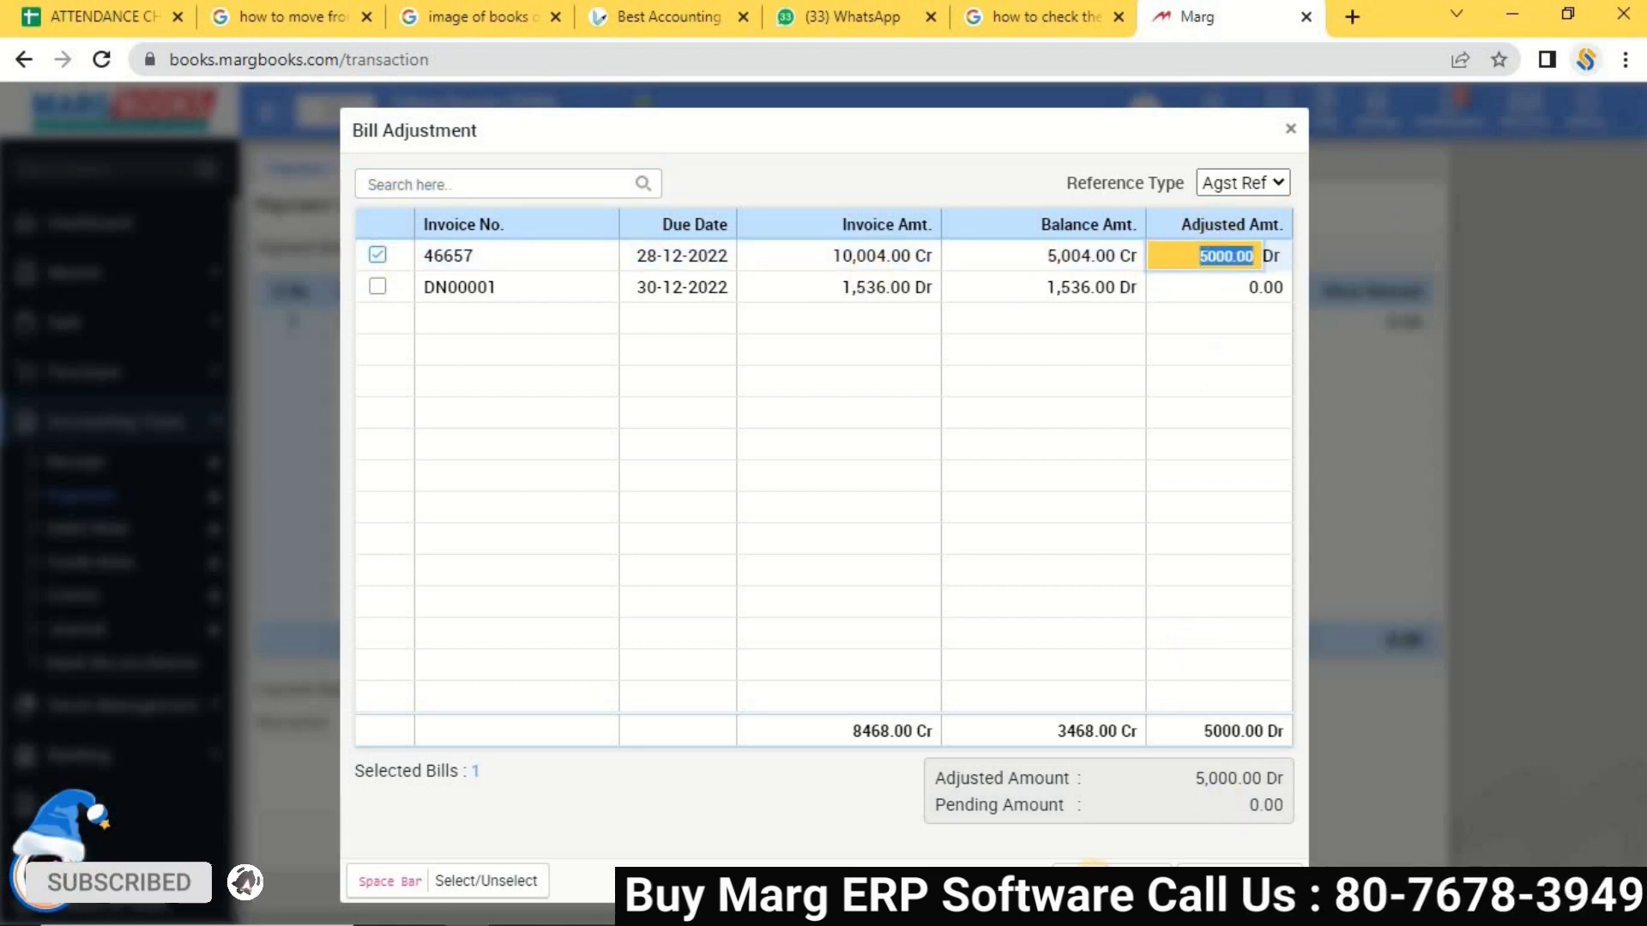
key(Return)
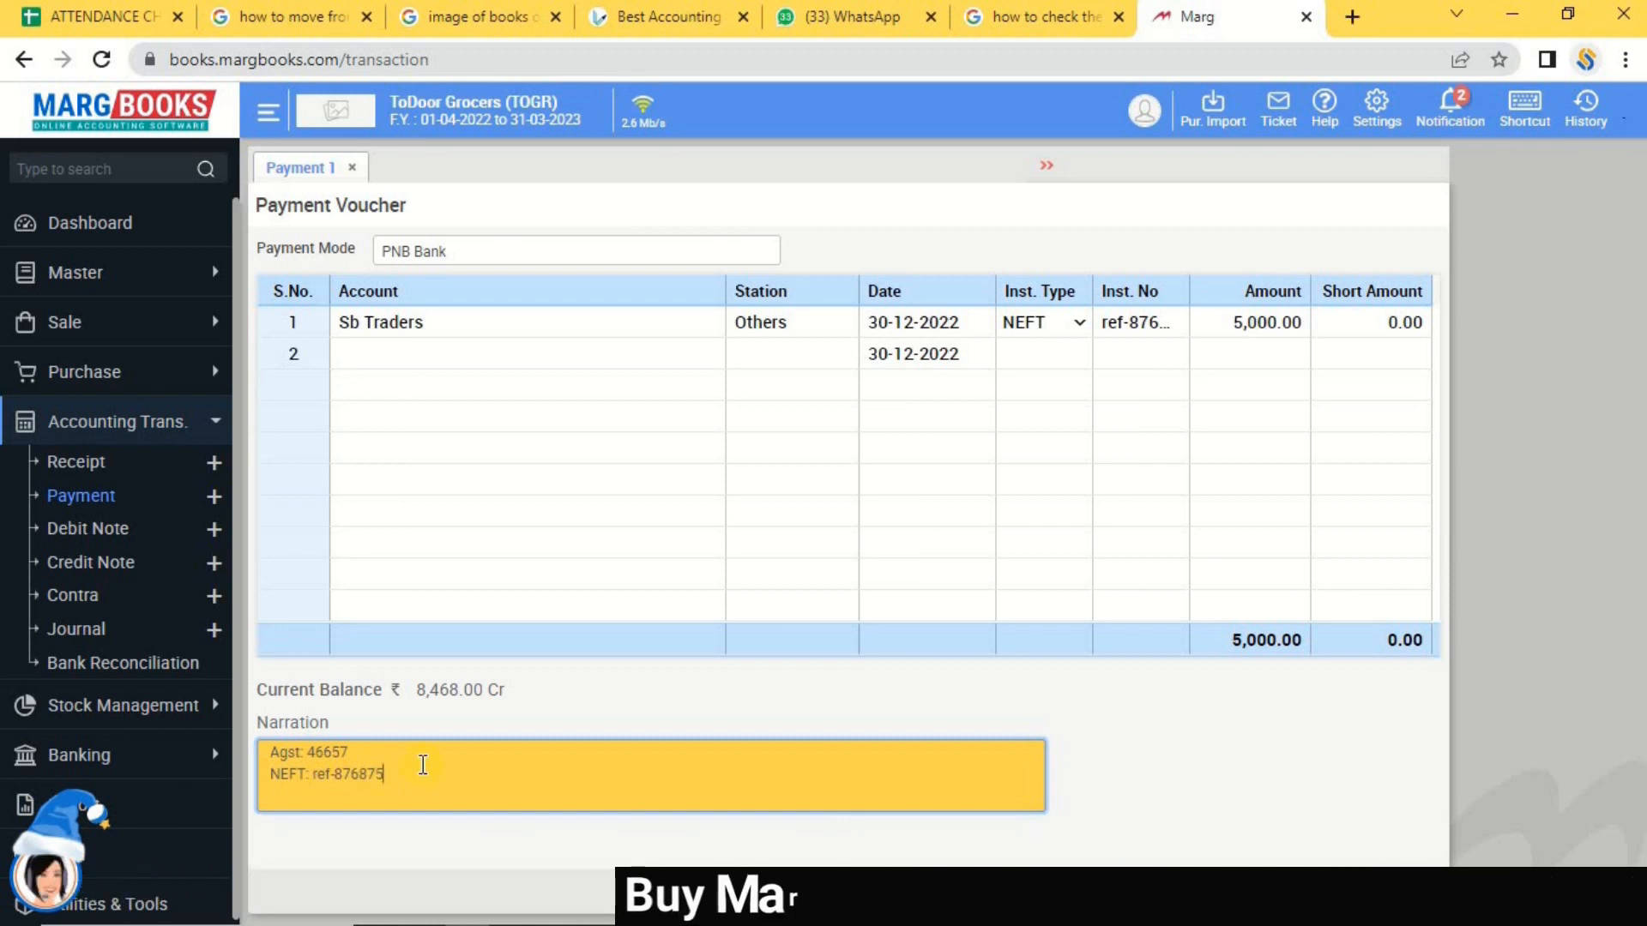
Clear the stray narration text and save the payment voucher with Ctrl+S.
text(ghjg)
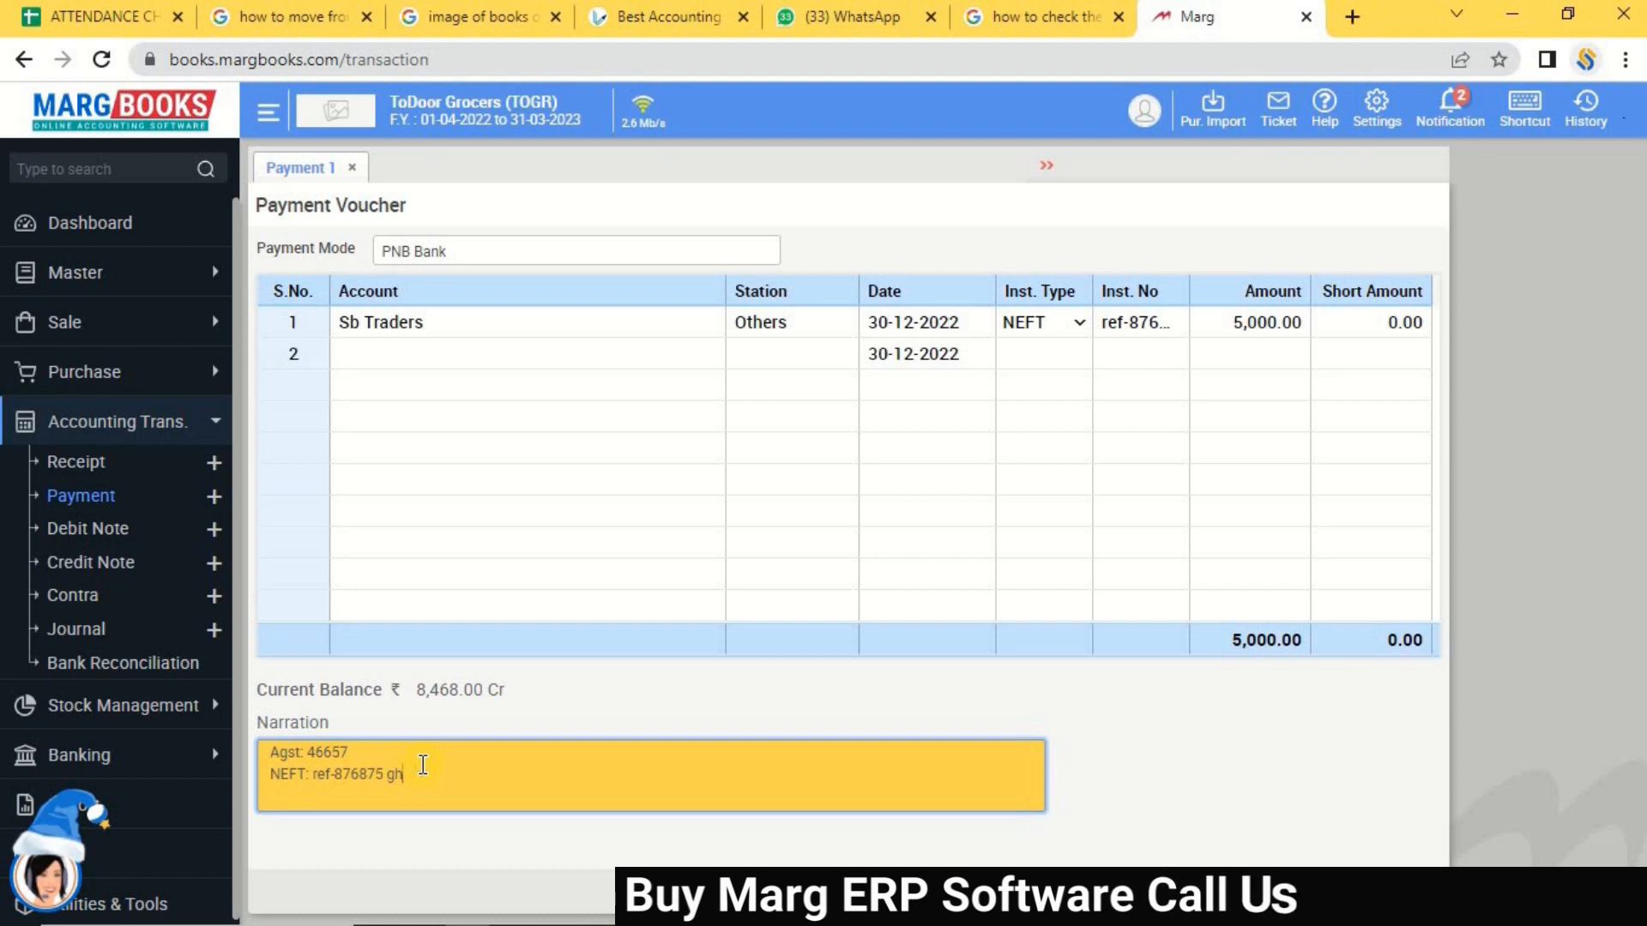
key(BackSpace)
key(BackSpace)
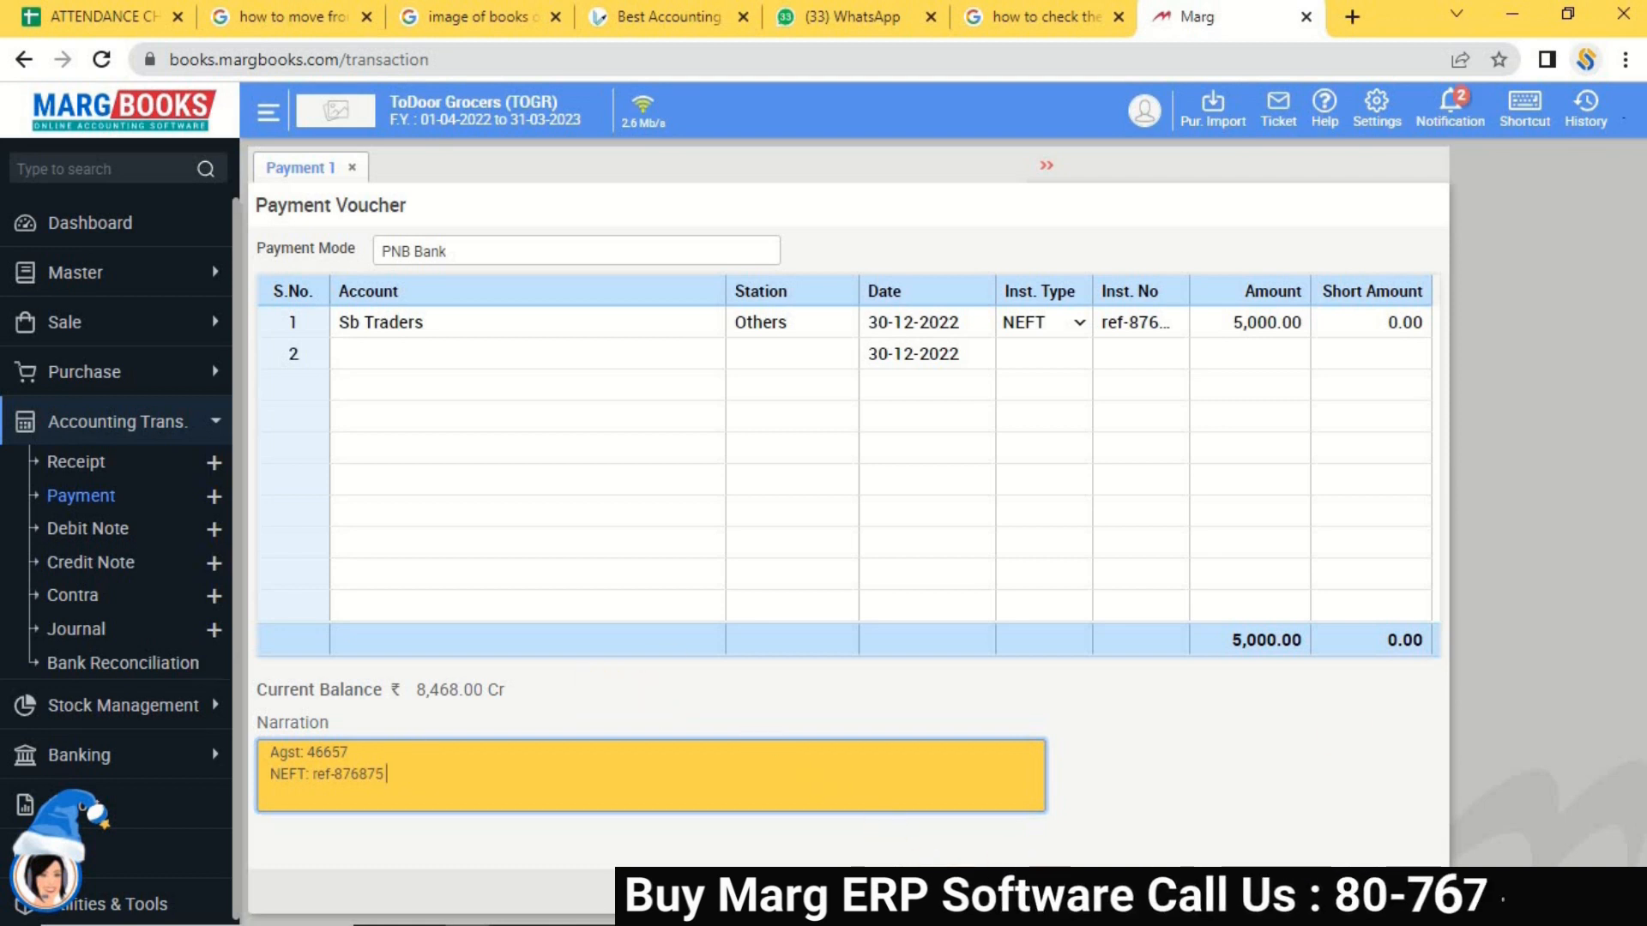
key(ctrl+s)
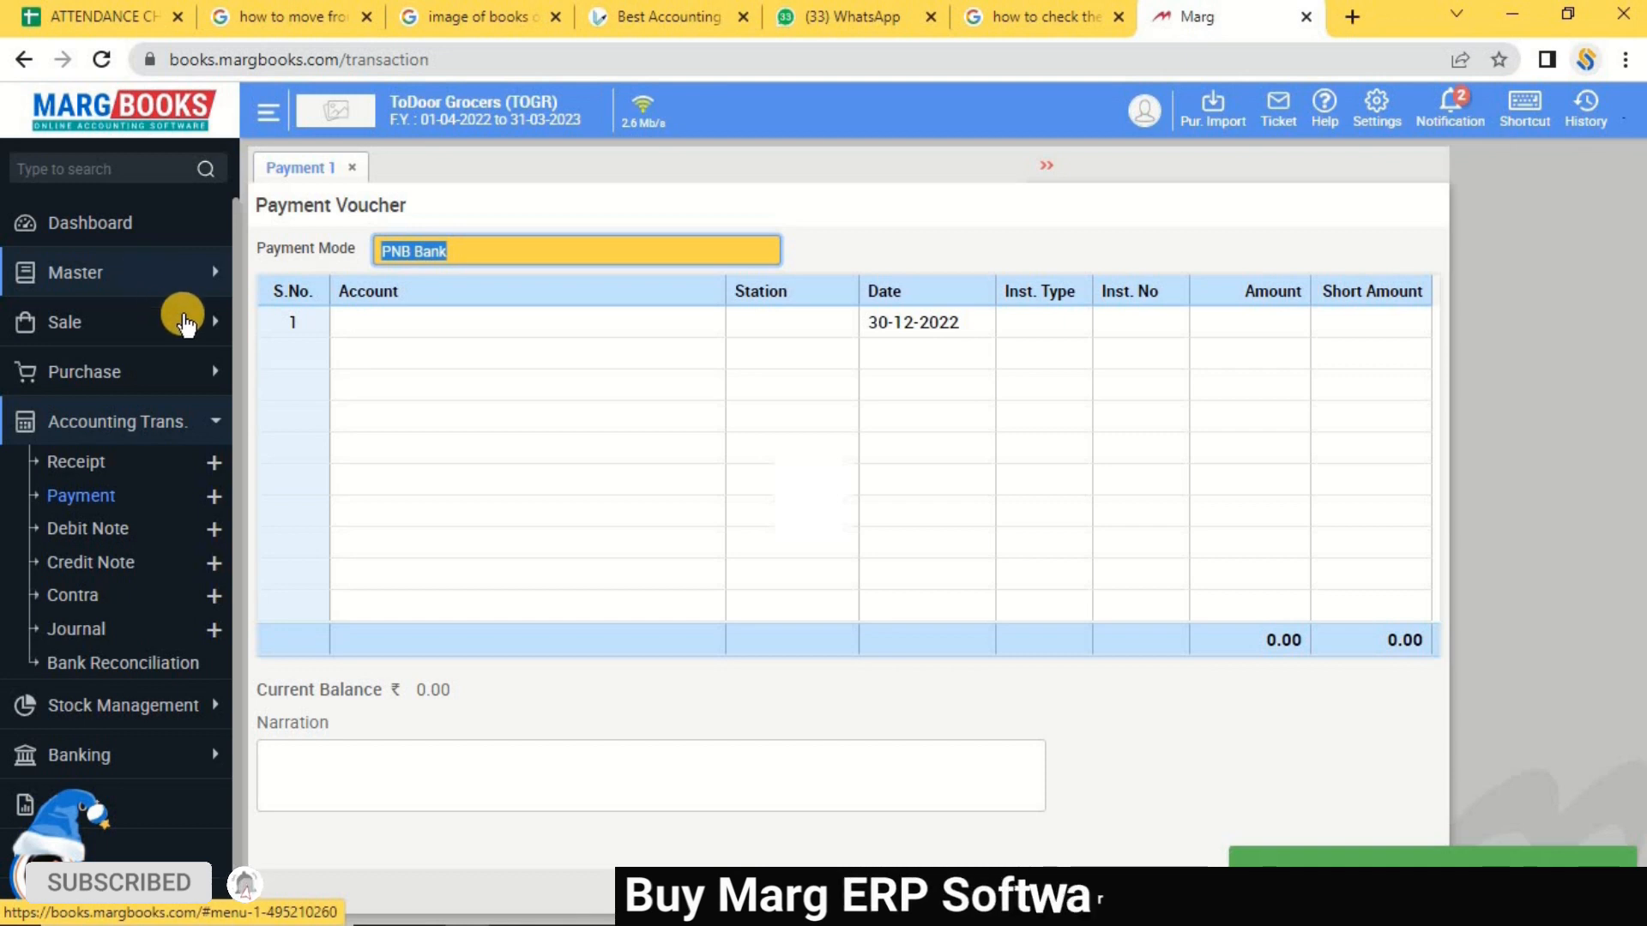
Go to Master > Accounts Master > Ledger, discard the voucher, and view Sb Traders' ledger.
click(154, 276)
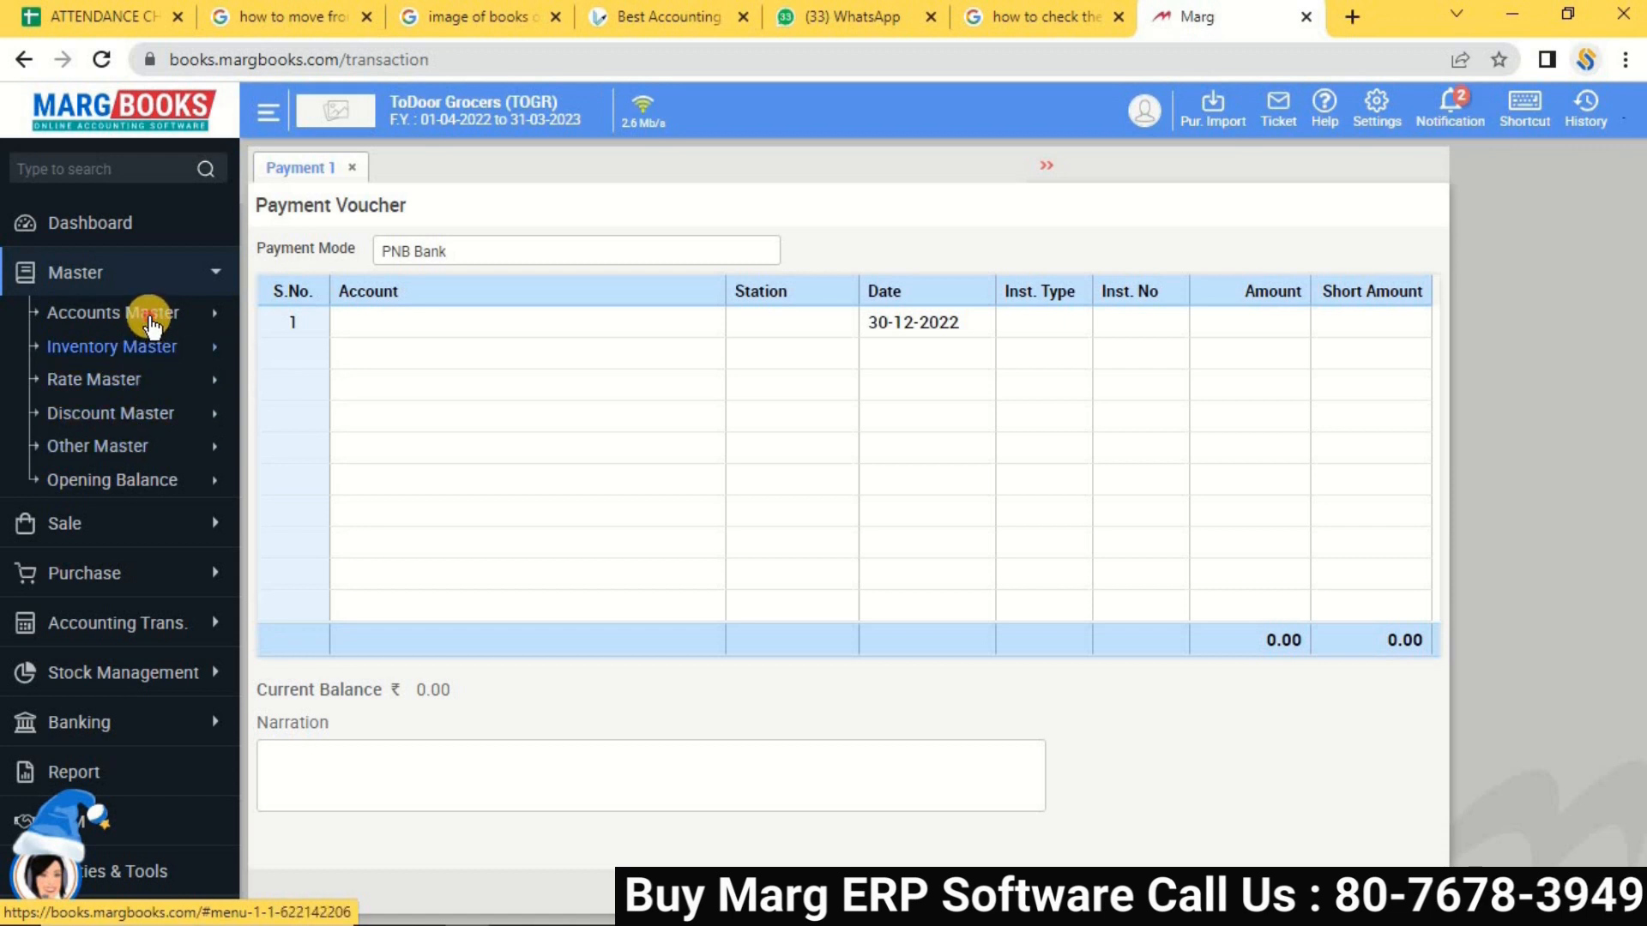
click(146, 316)
click(111, 352)
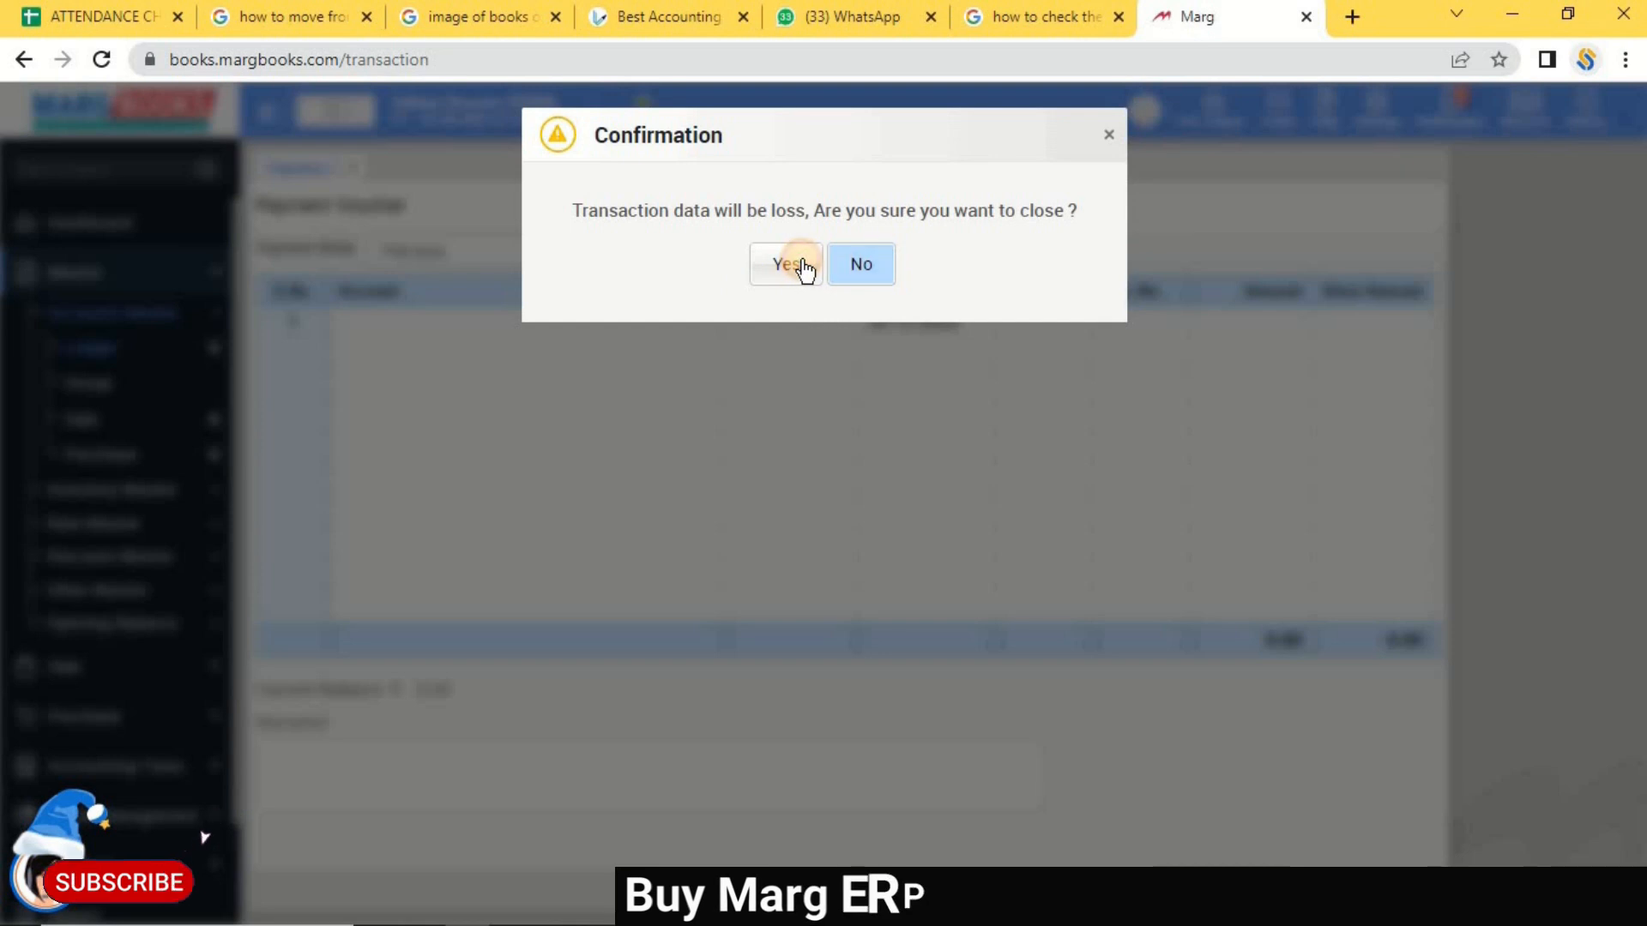
click(787, 265)
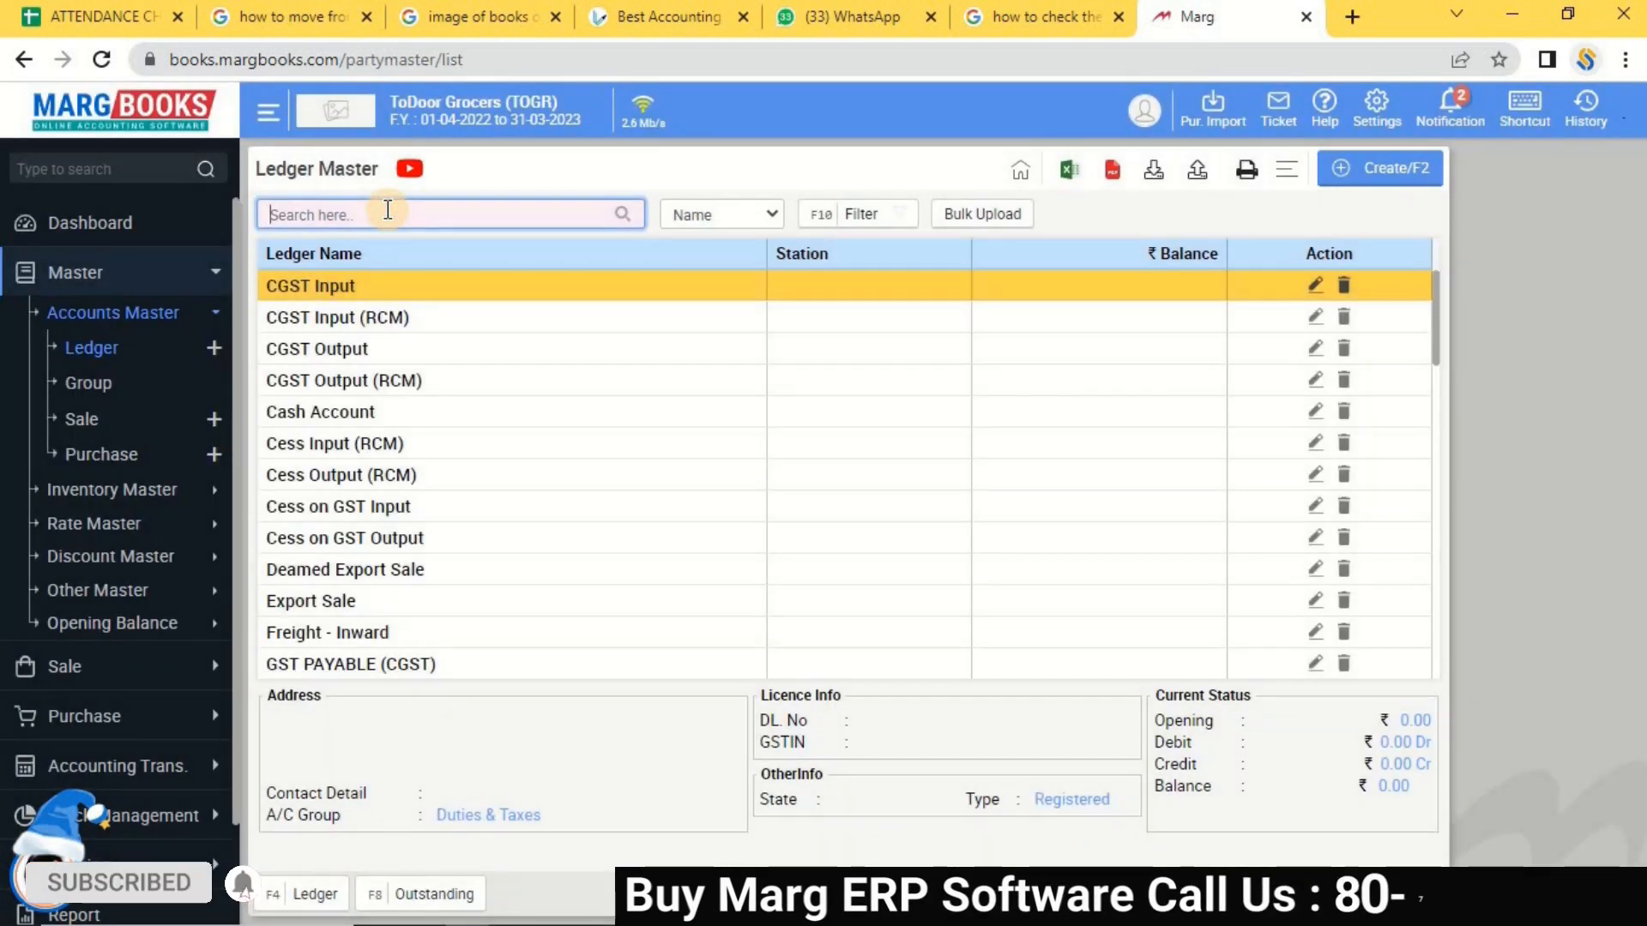
text(shar)
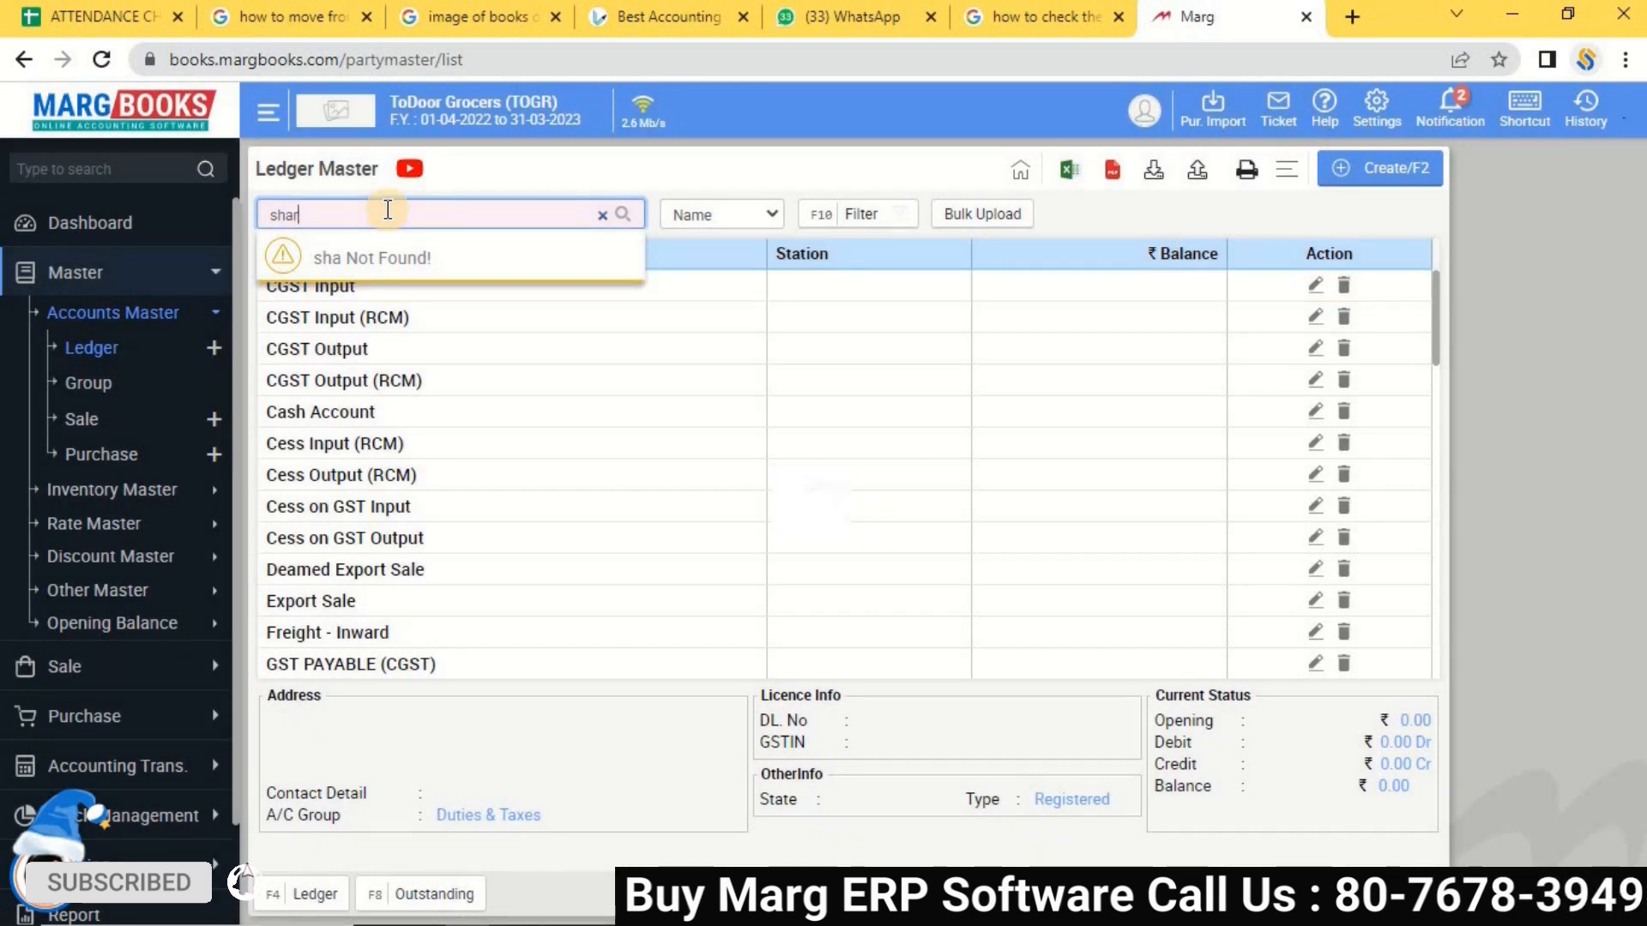
text(sb tra)
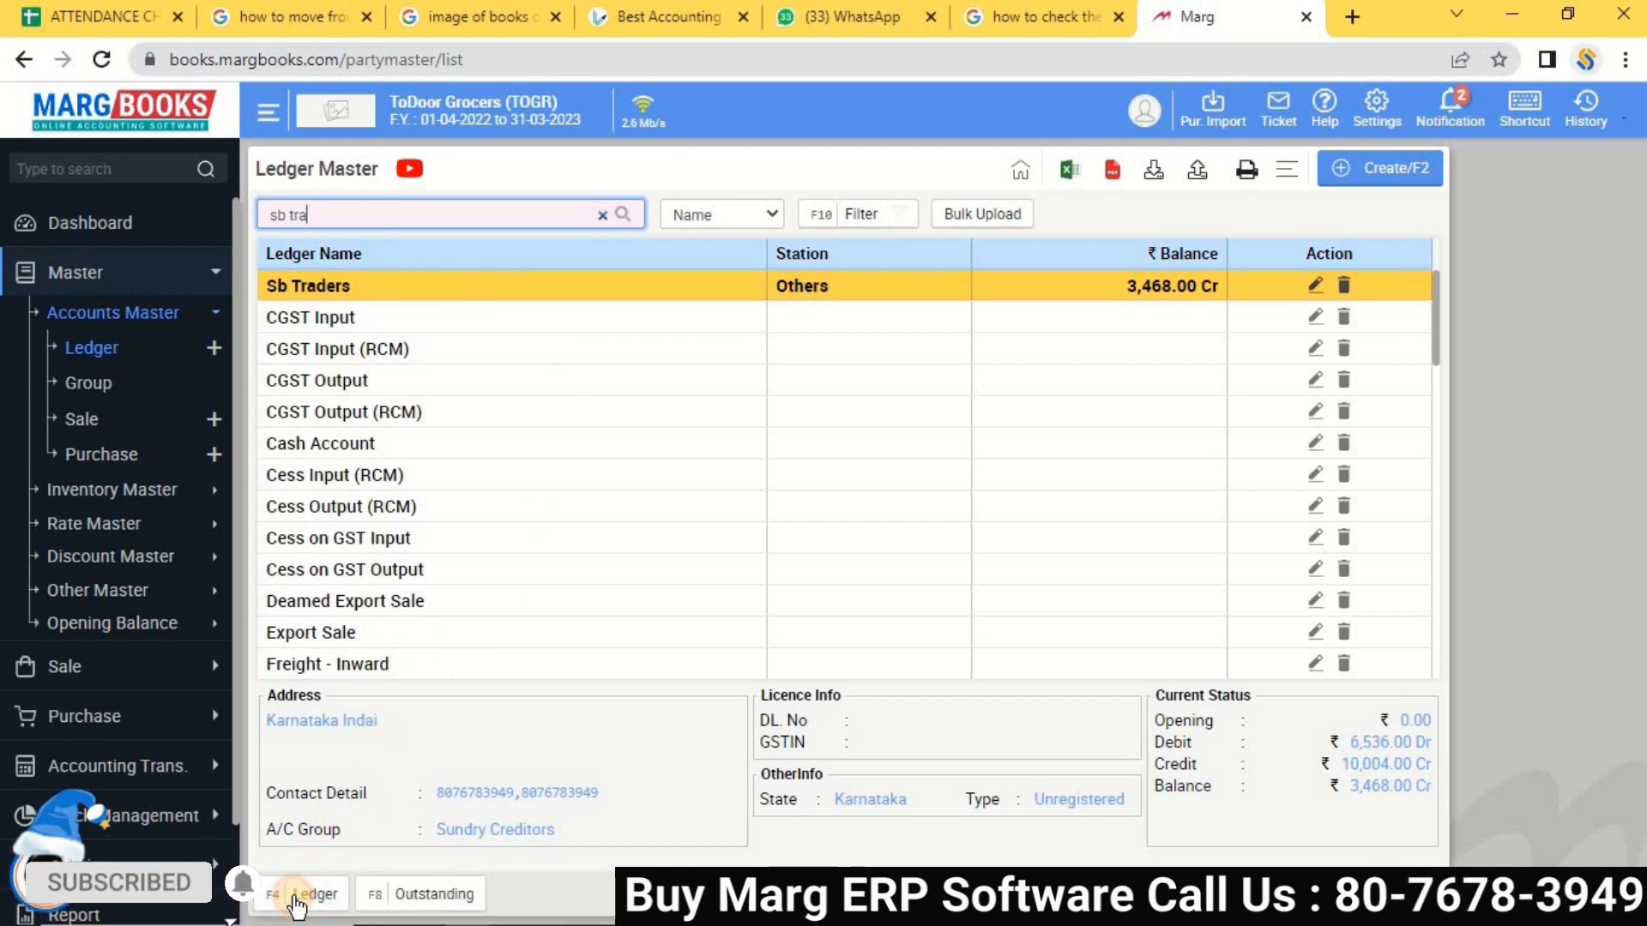
click(300, 895)
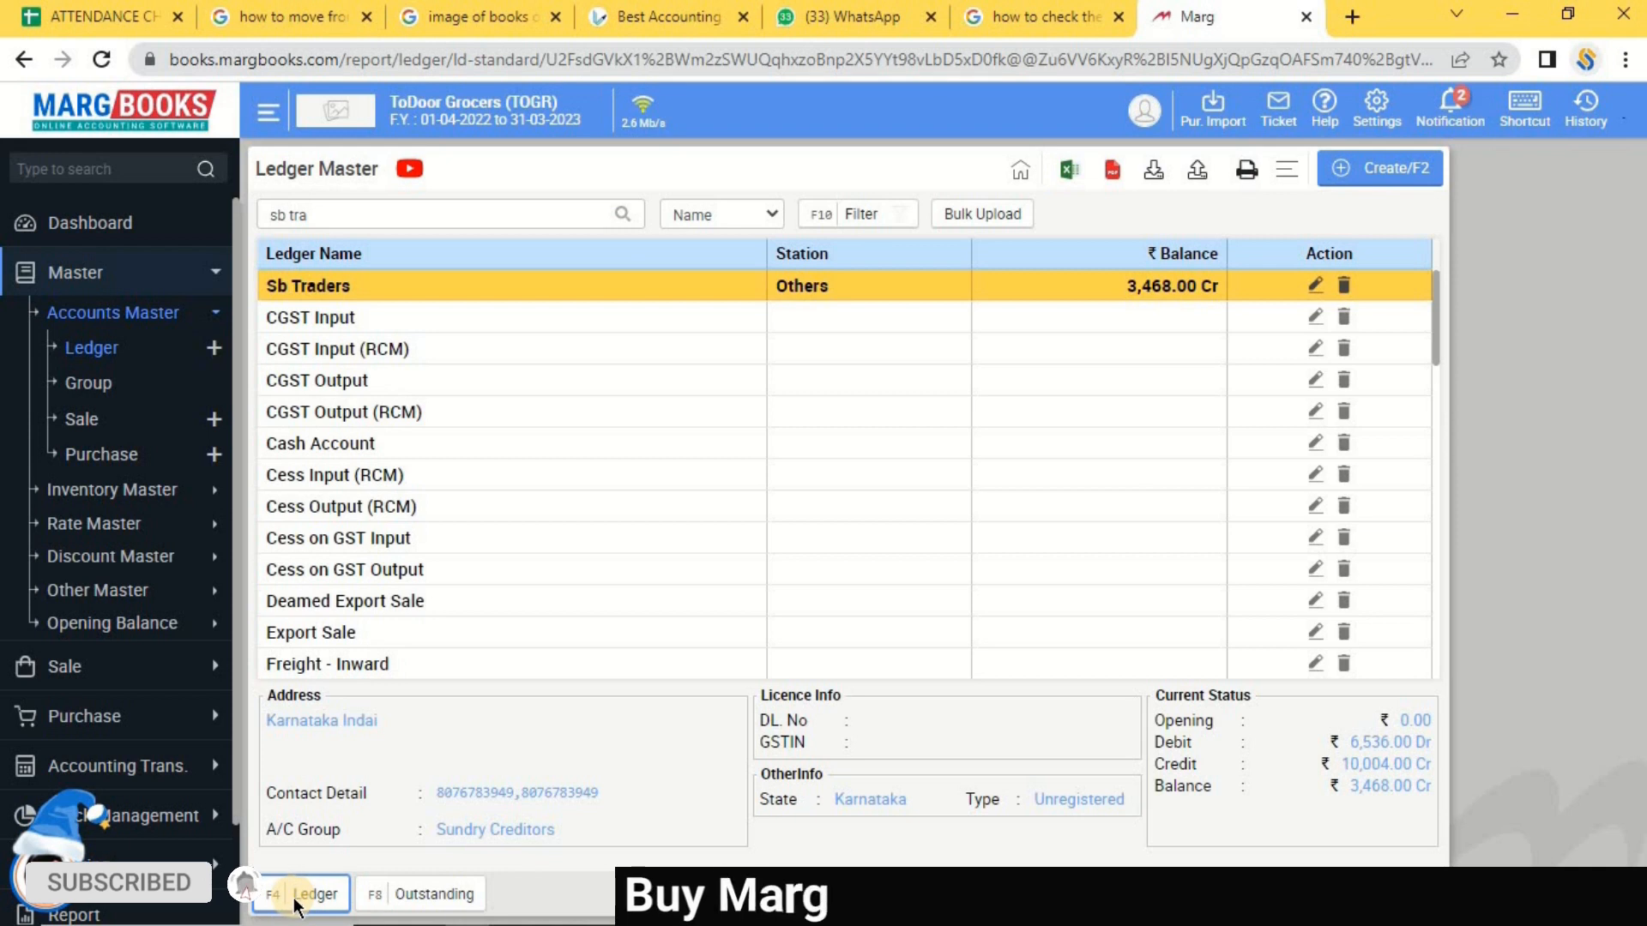
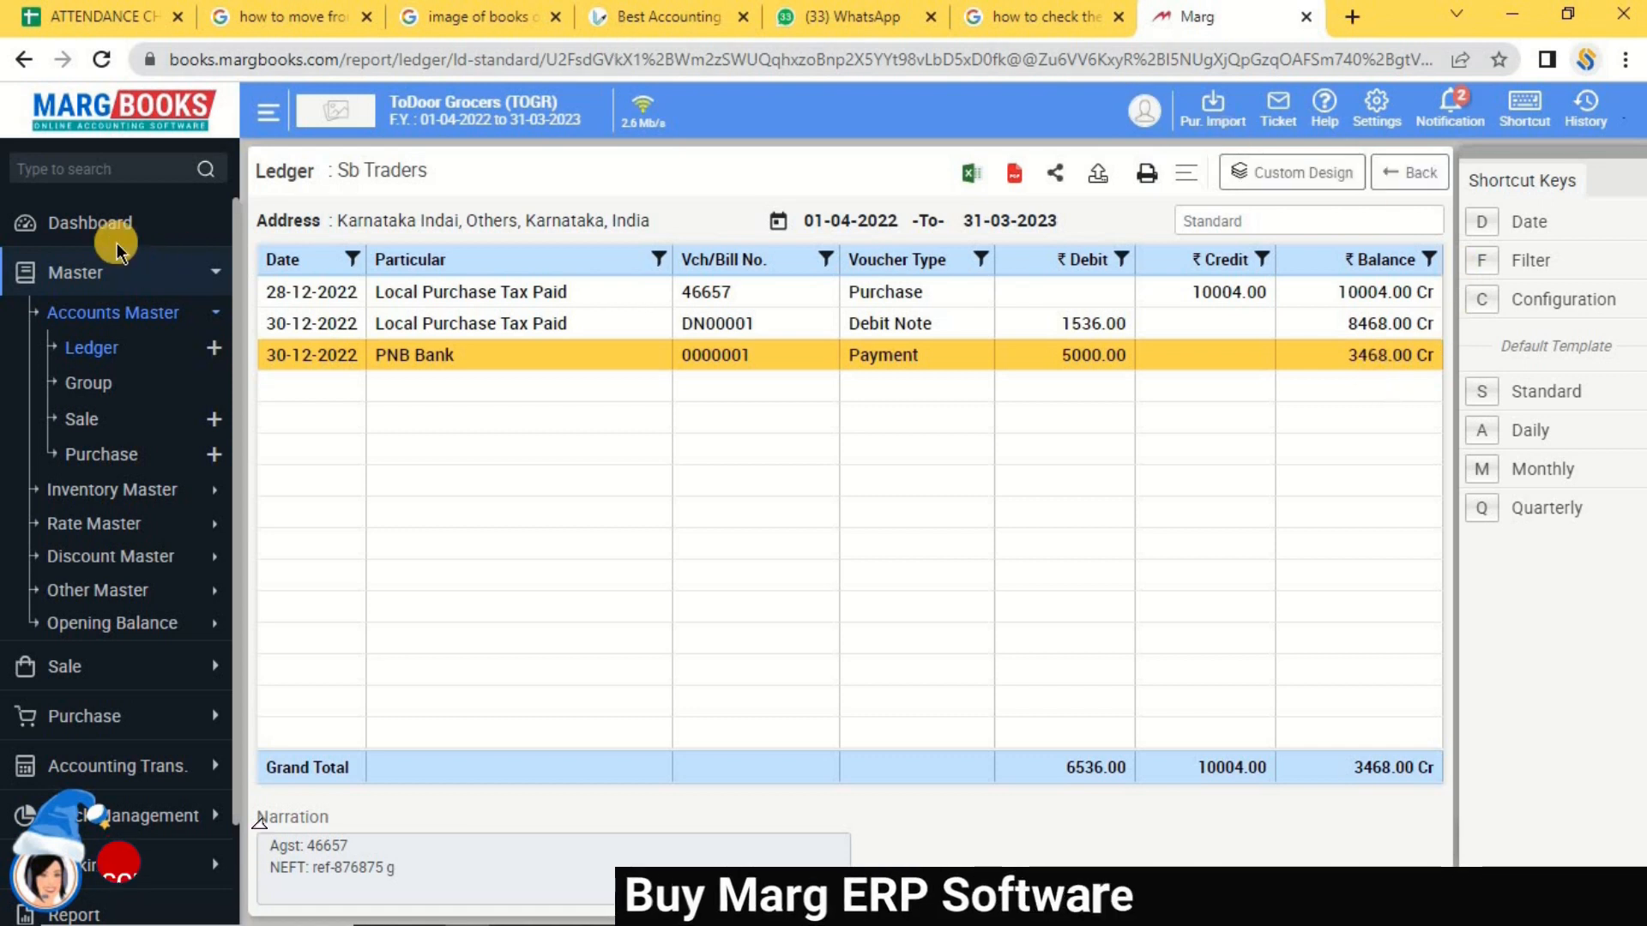
Leave Sb Traders' ledger report and return to the ToDoor Grocers dashboard.
click(106, 218)
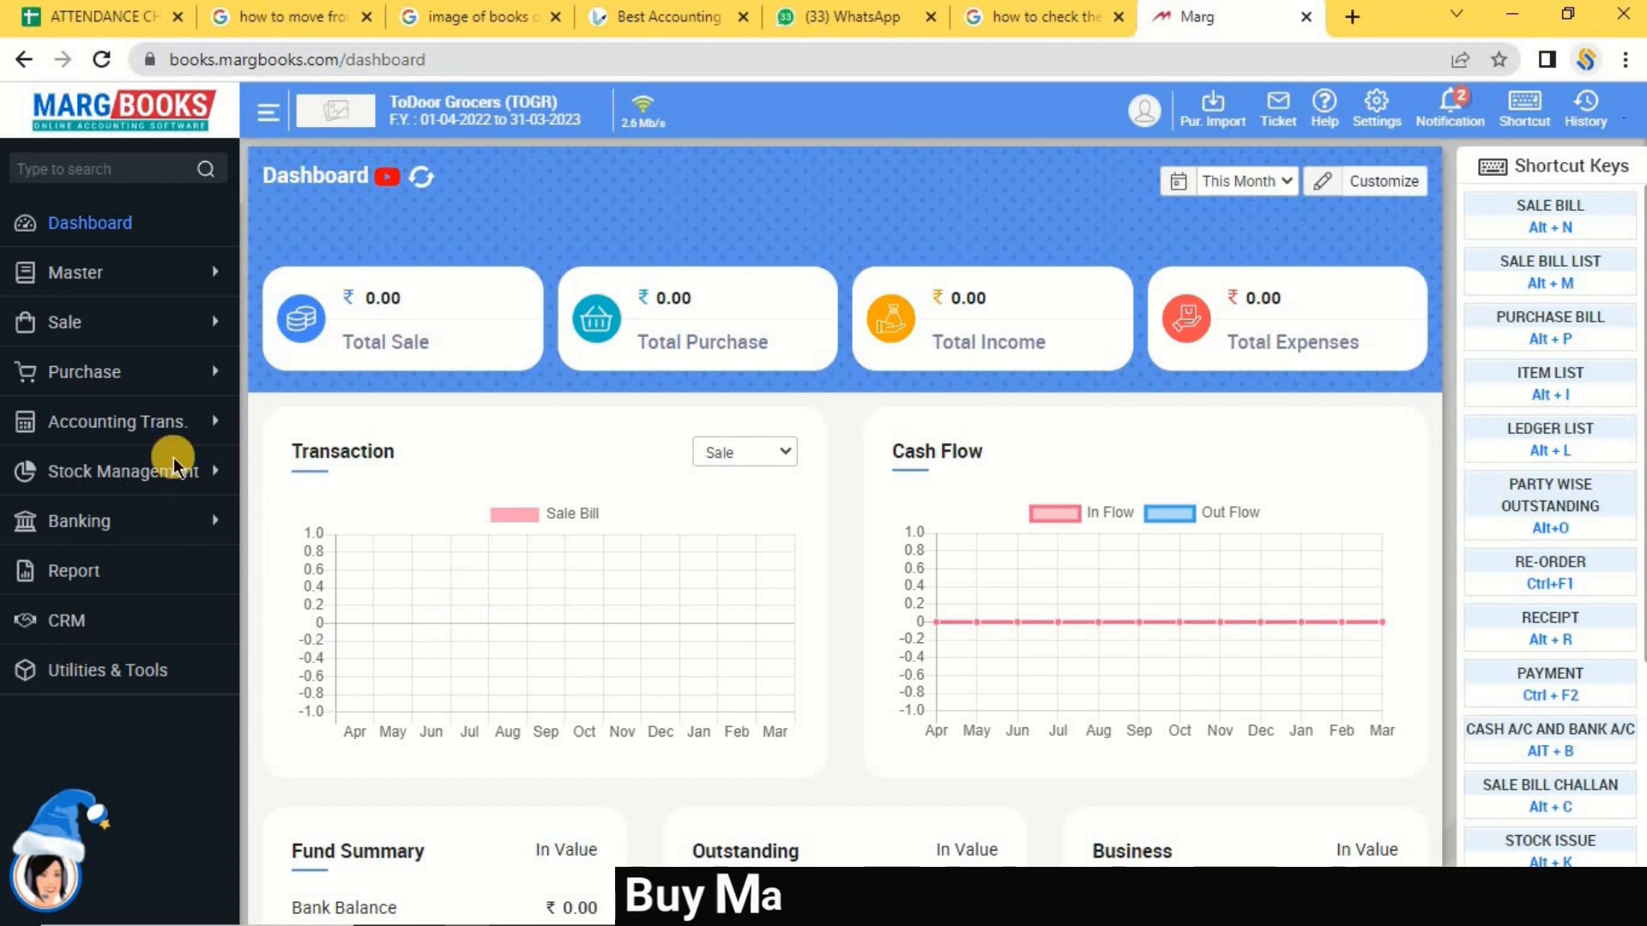
Start a new sale bill and change its store to RC Godown.
click(103, 329)
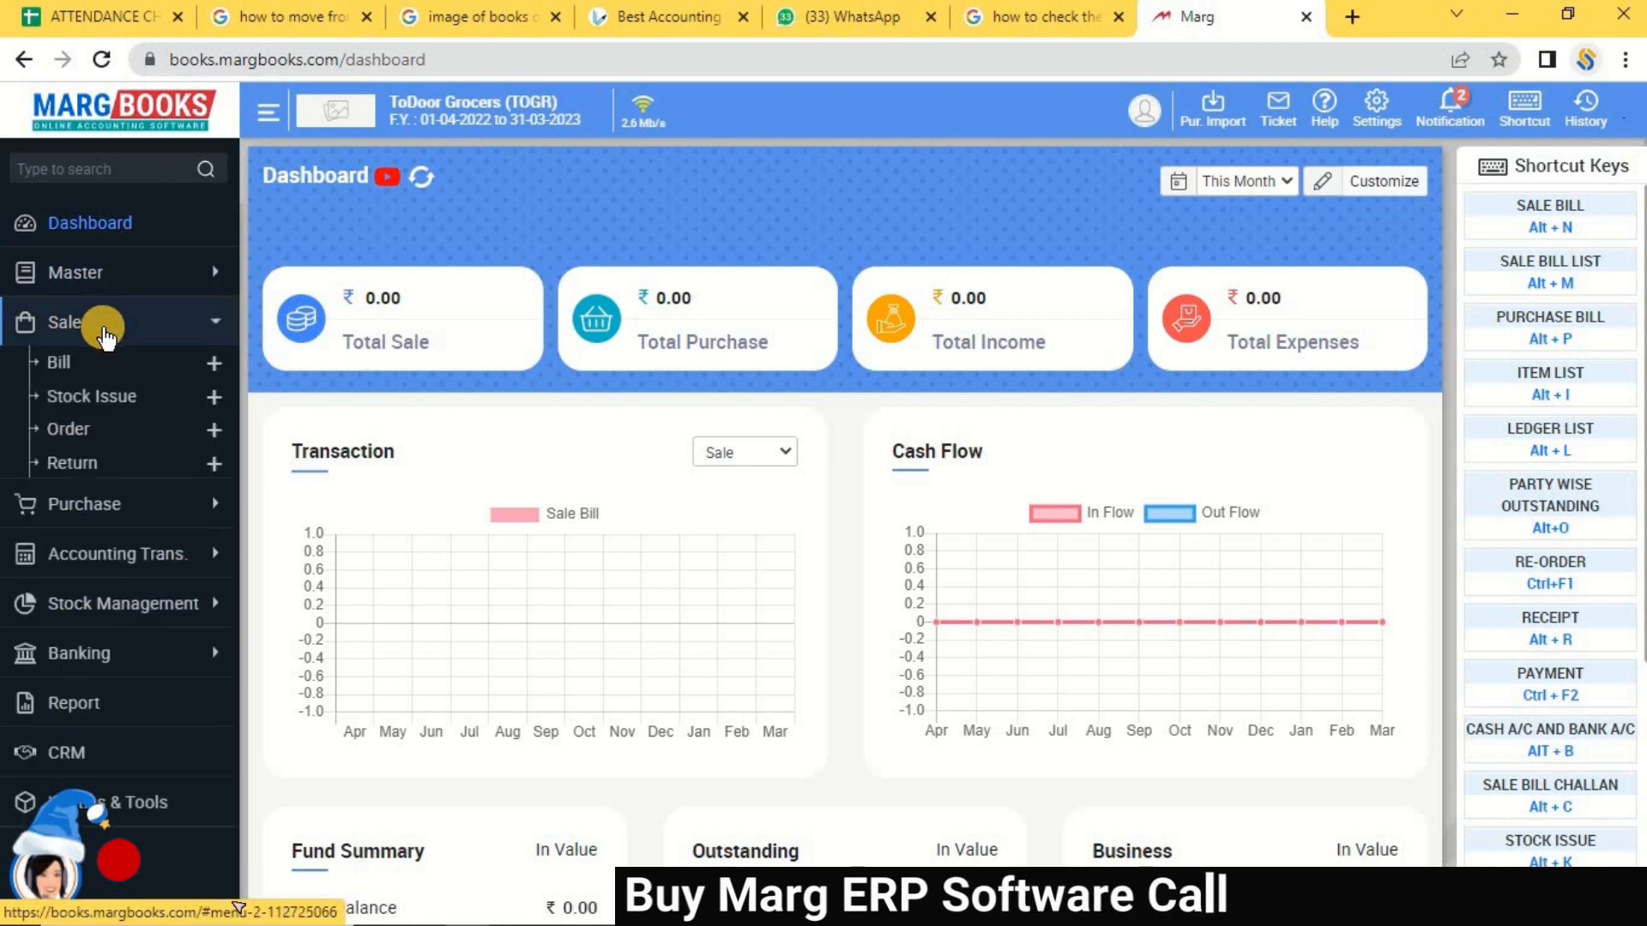
click(69, 369)
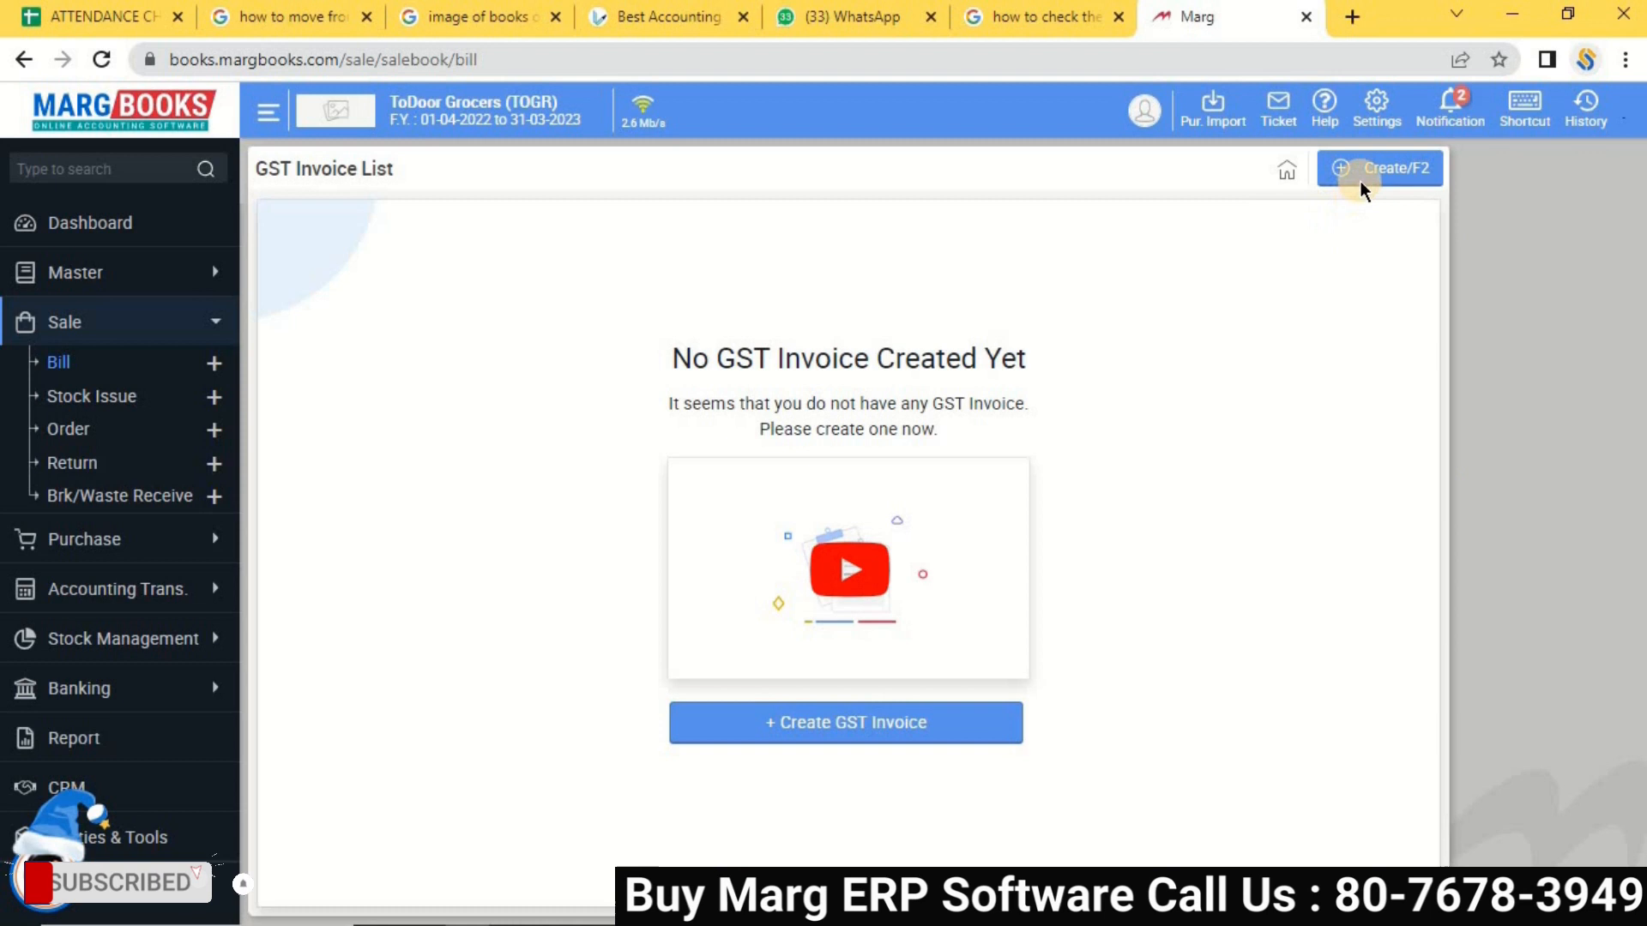
click(1360, 182)
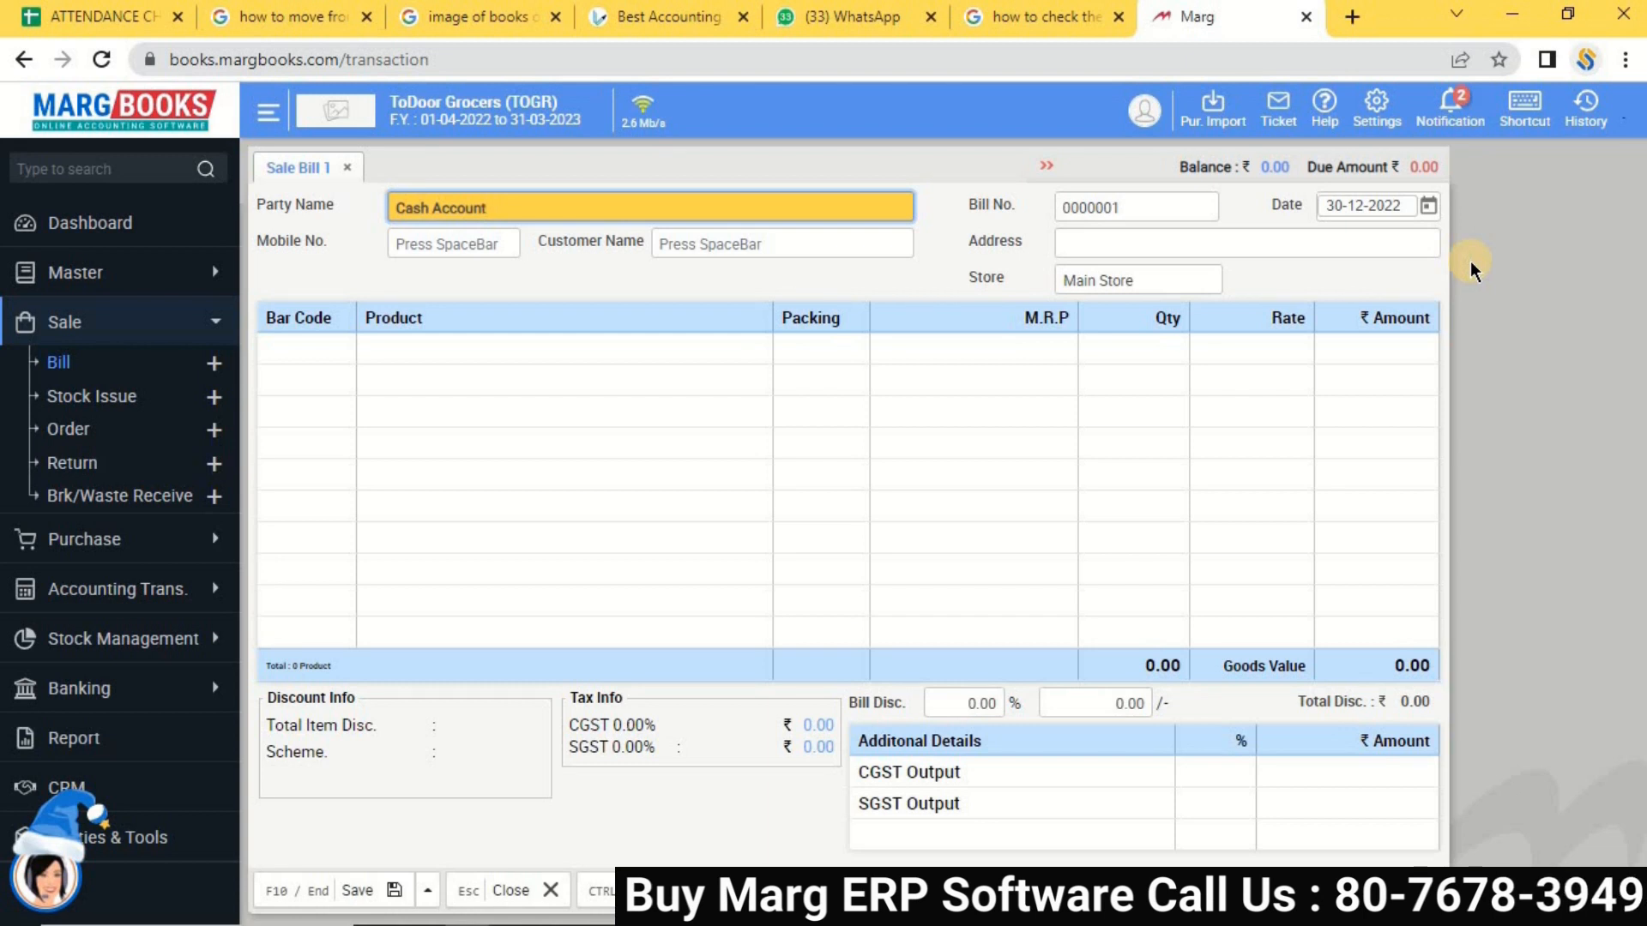
key(Return)
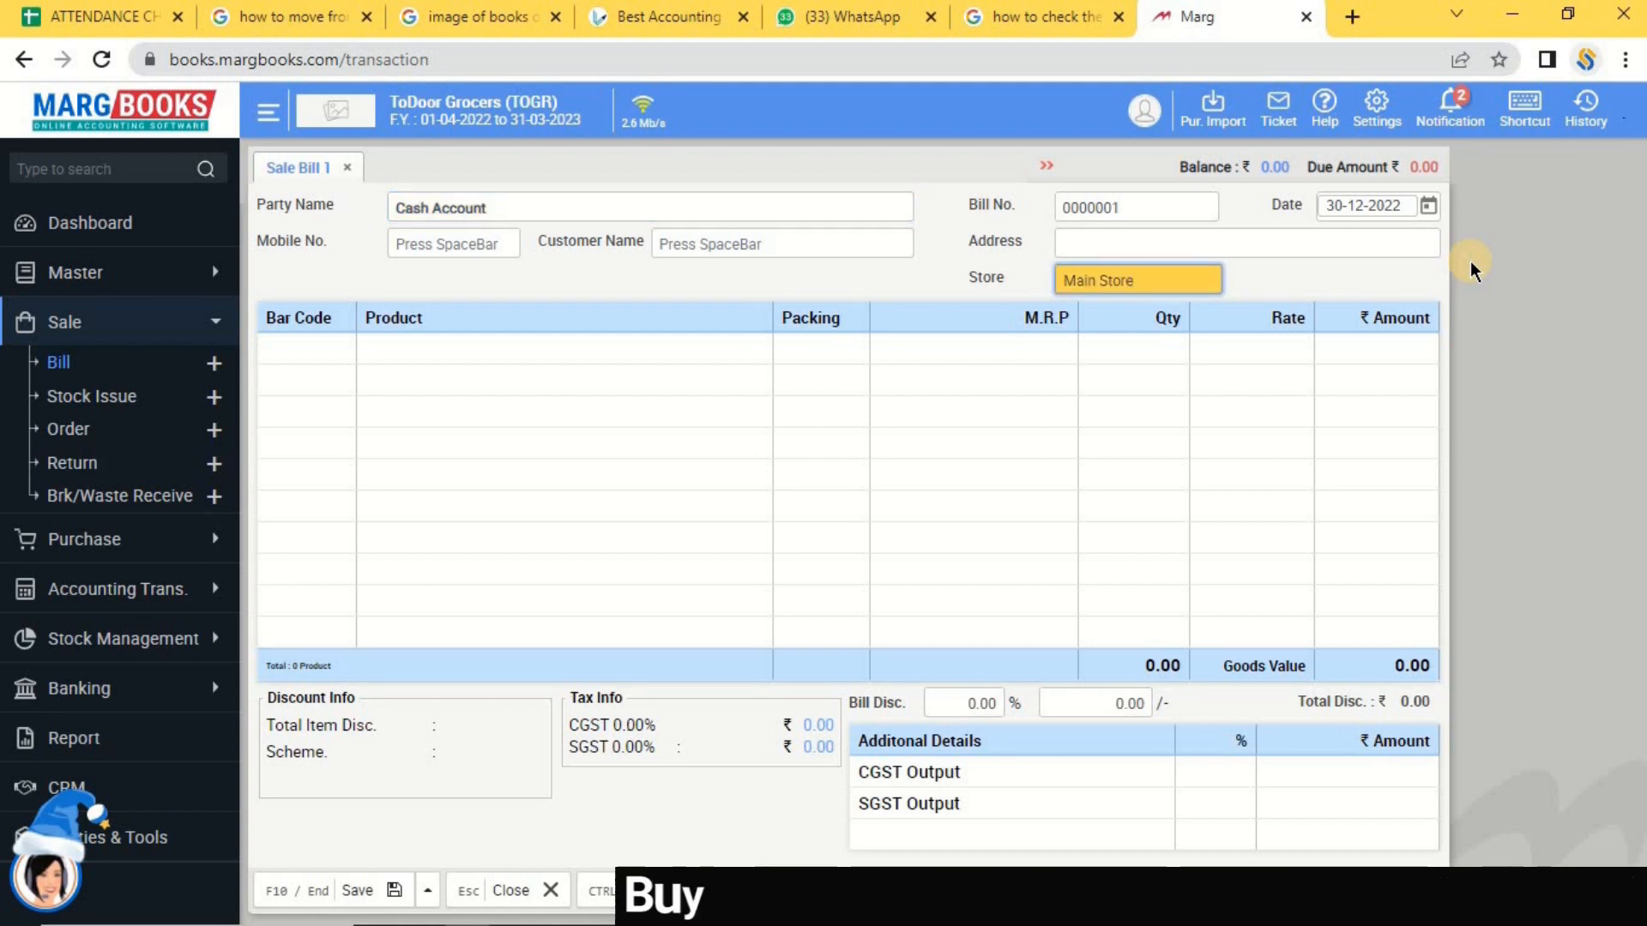
key(Return)
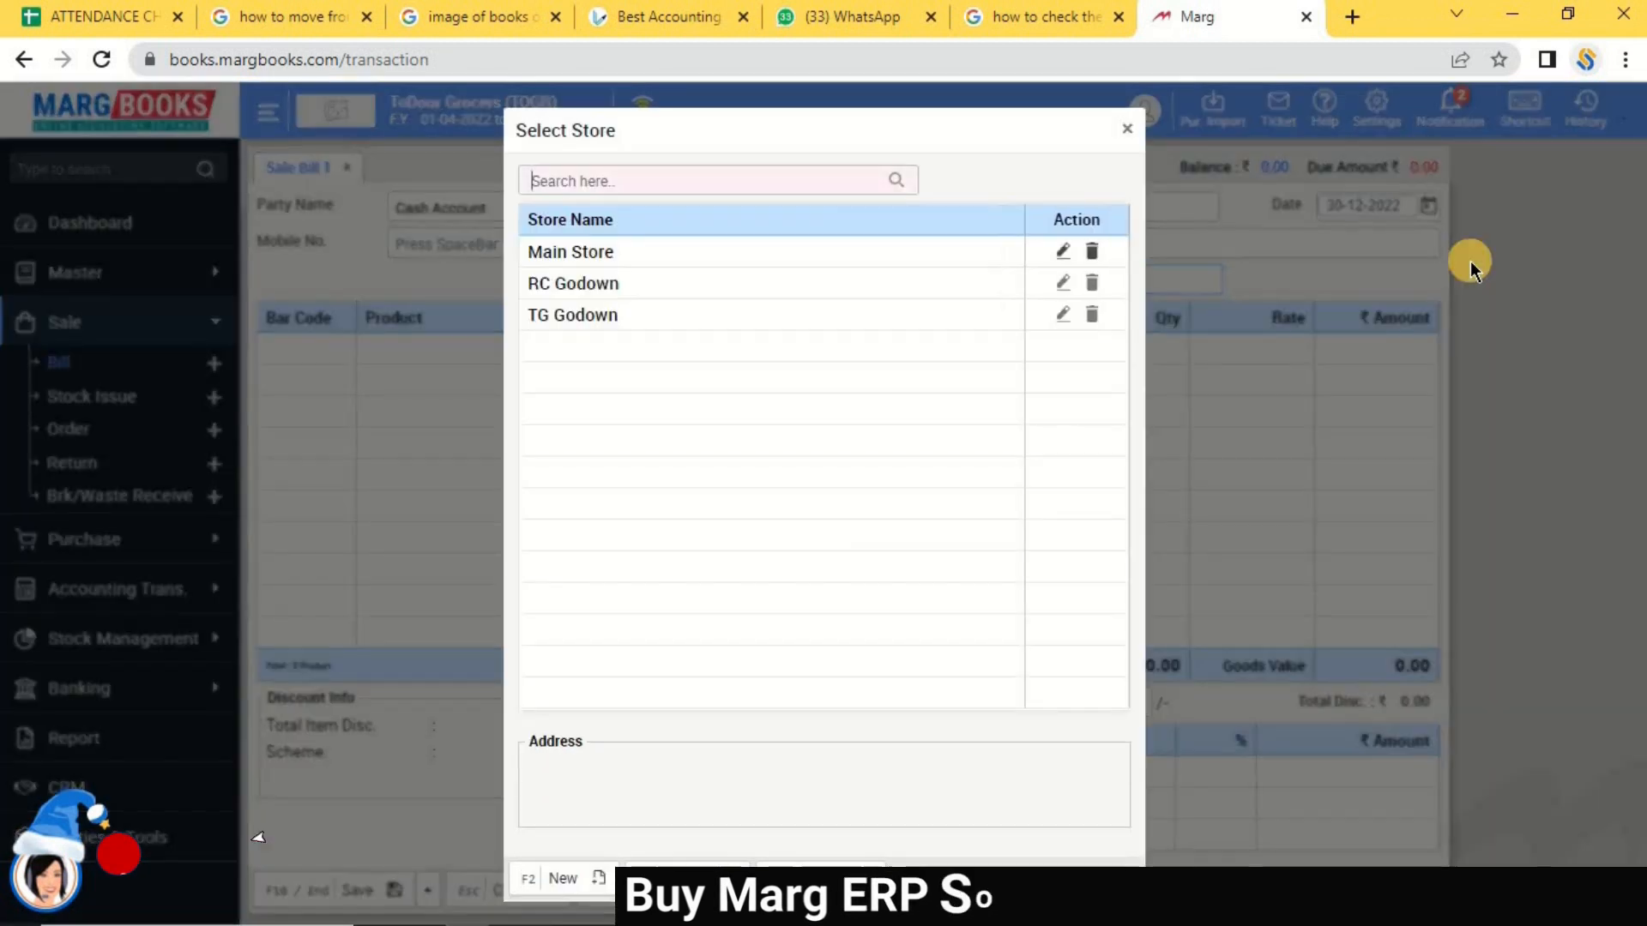
key(Down)
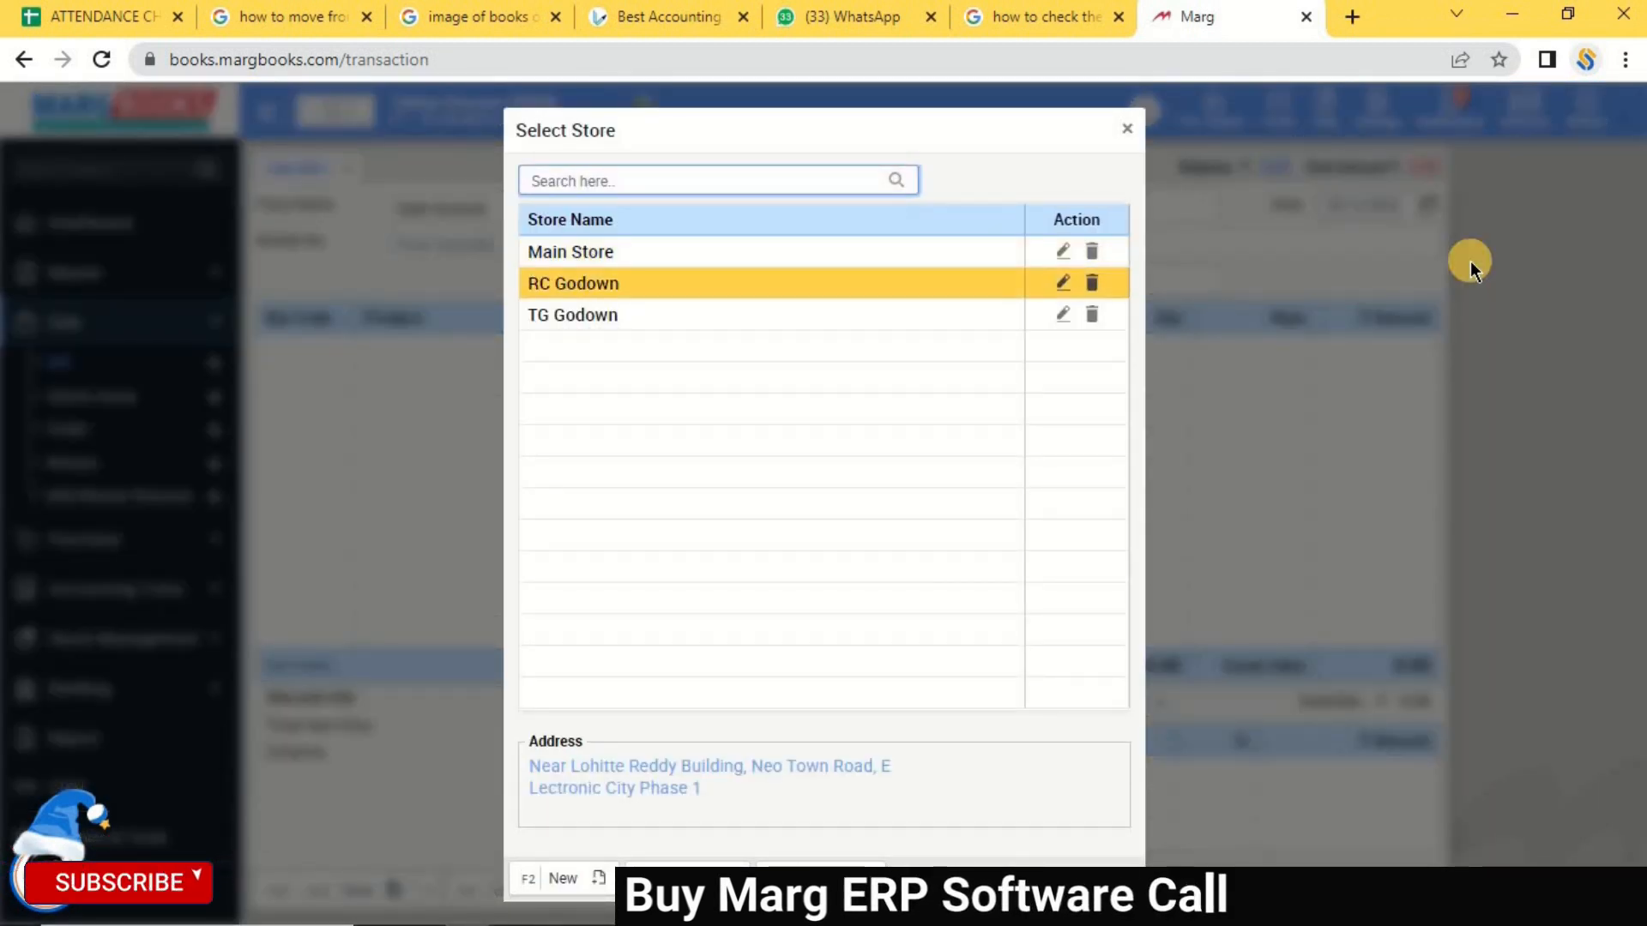
key(Return)
key(Left)
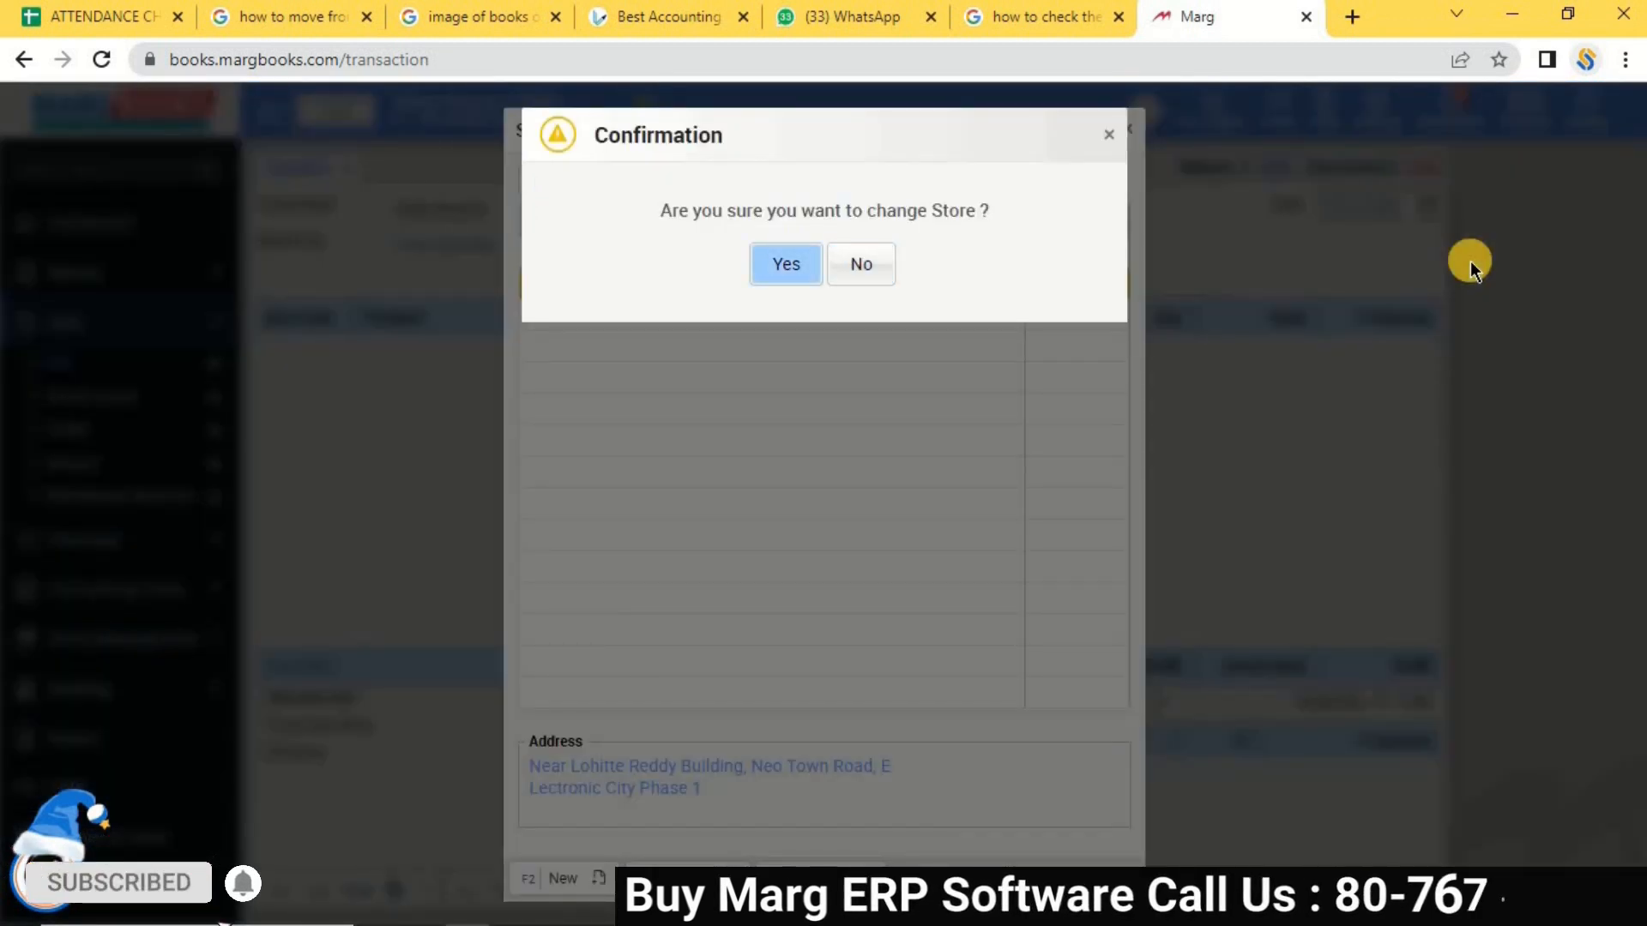
key(Return)
key(Return)
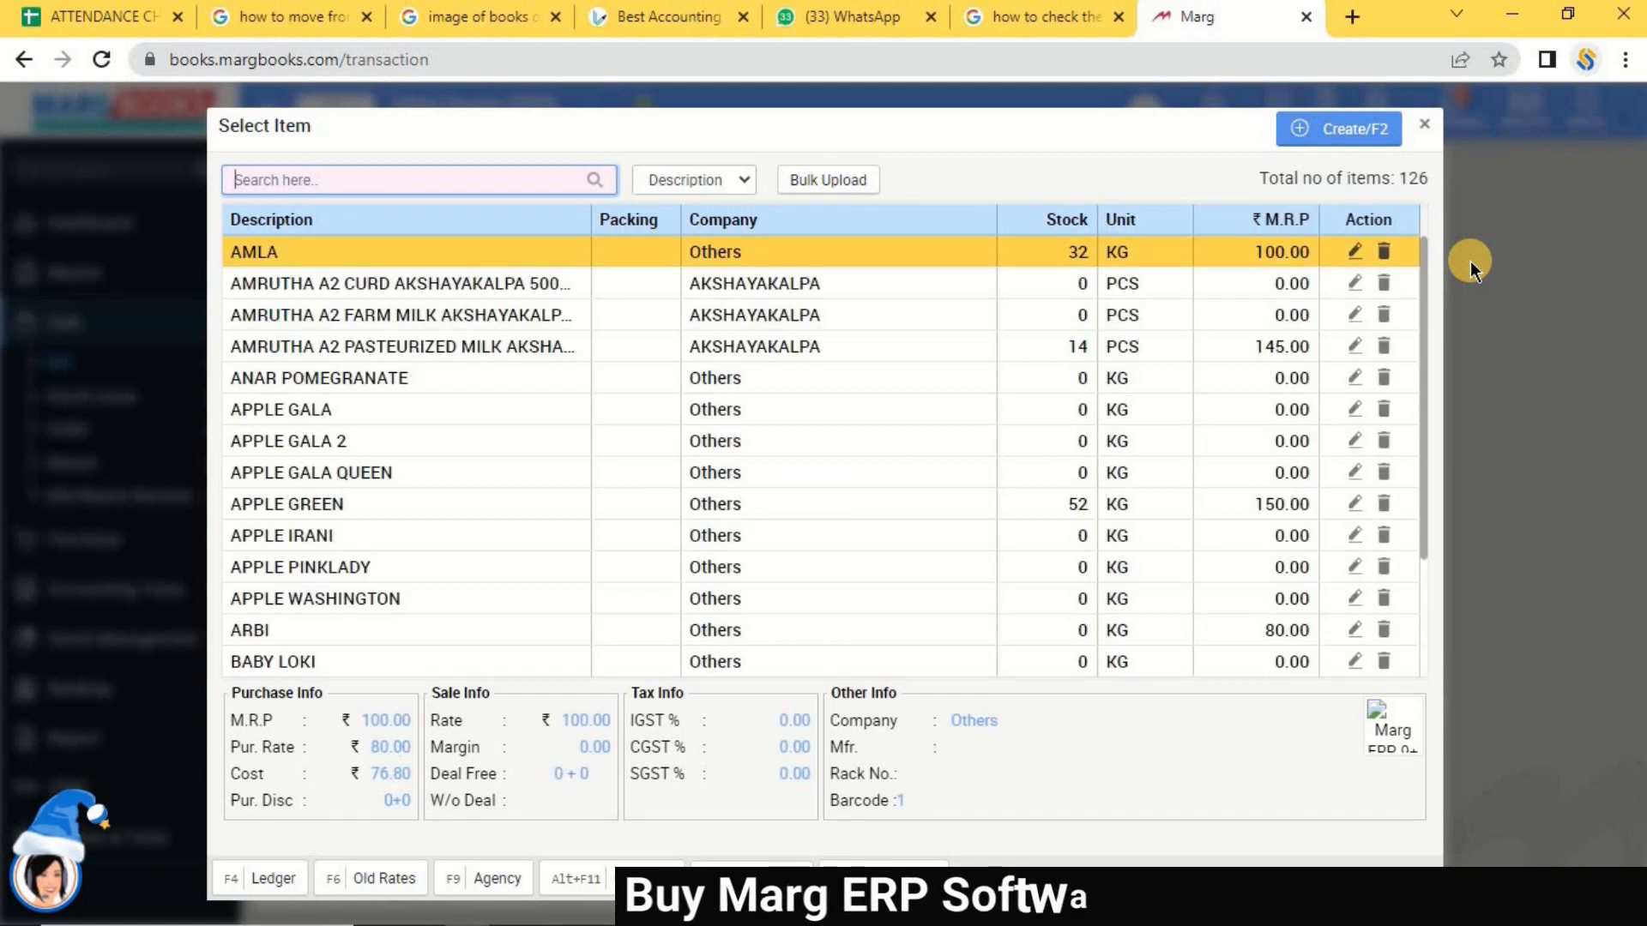
Add AMLA to the bill: quantity 2 at M.R.P 100, totalling 200.00.
key(Return)
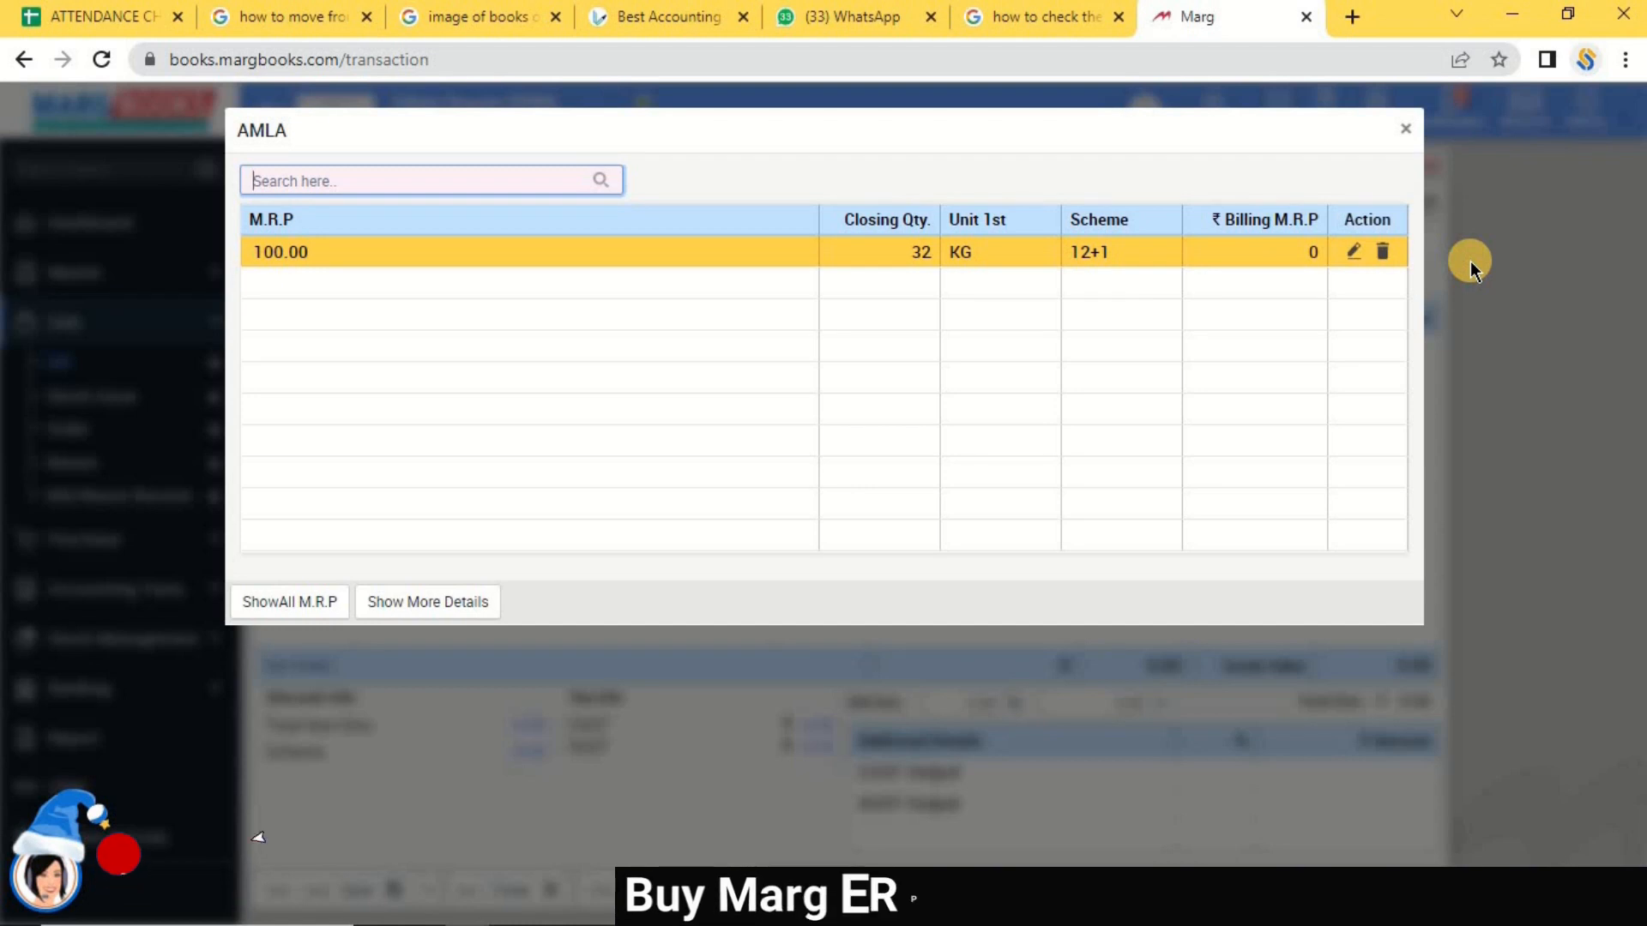
key(Return)
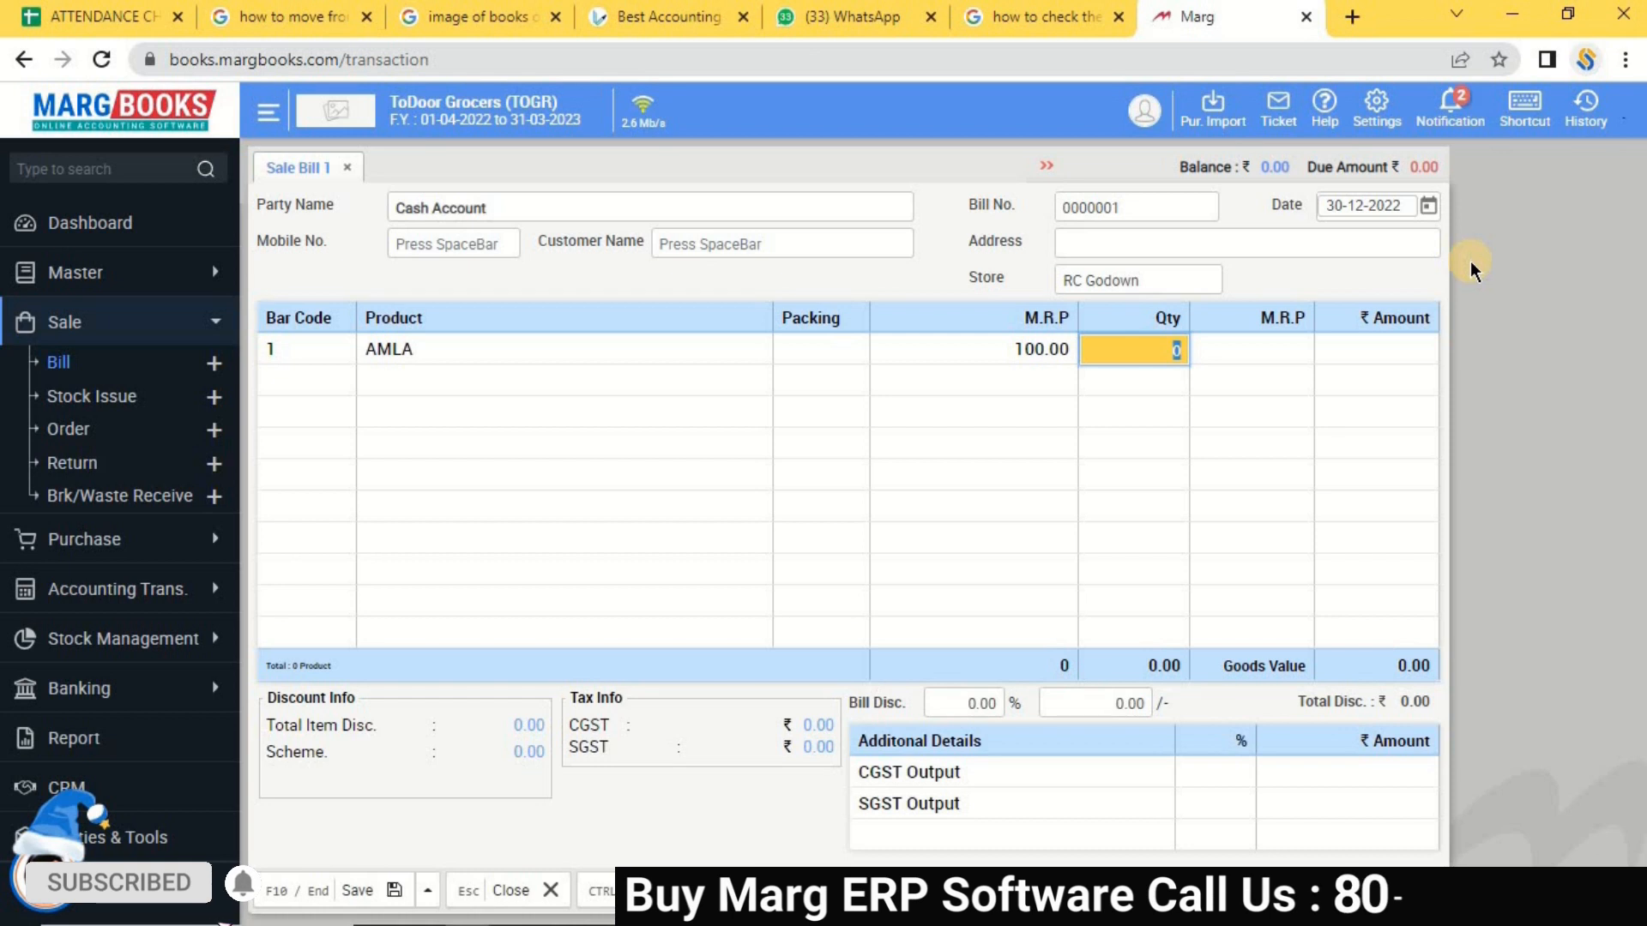
text(2)
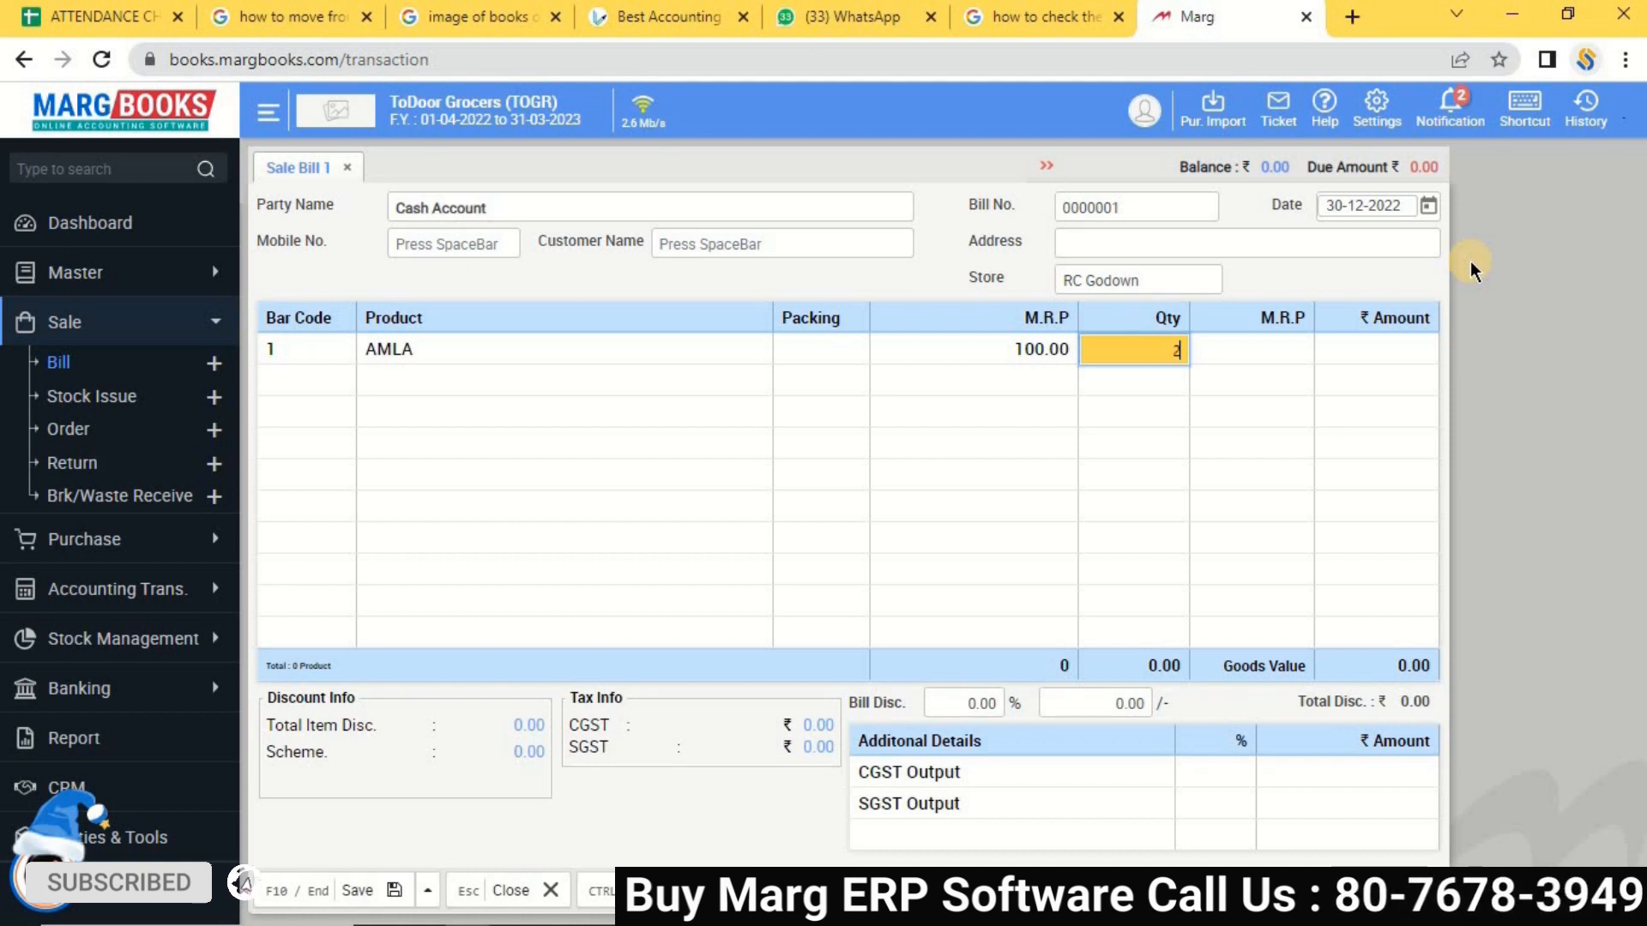
key(Return)
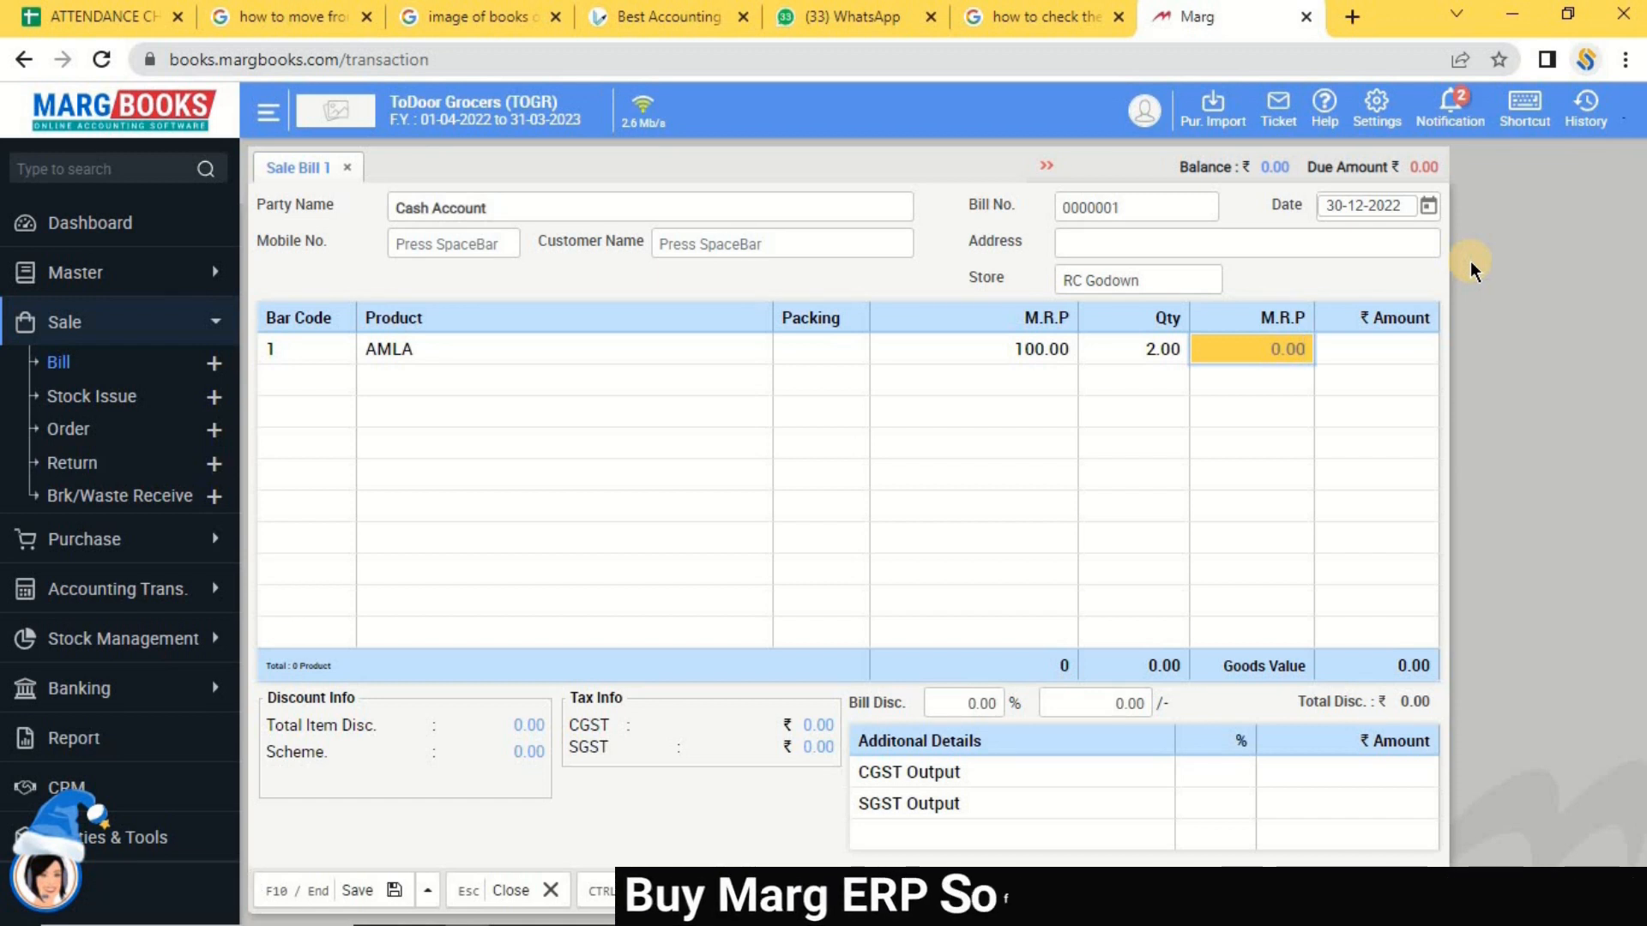
text(100)
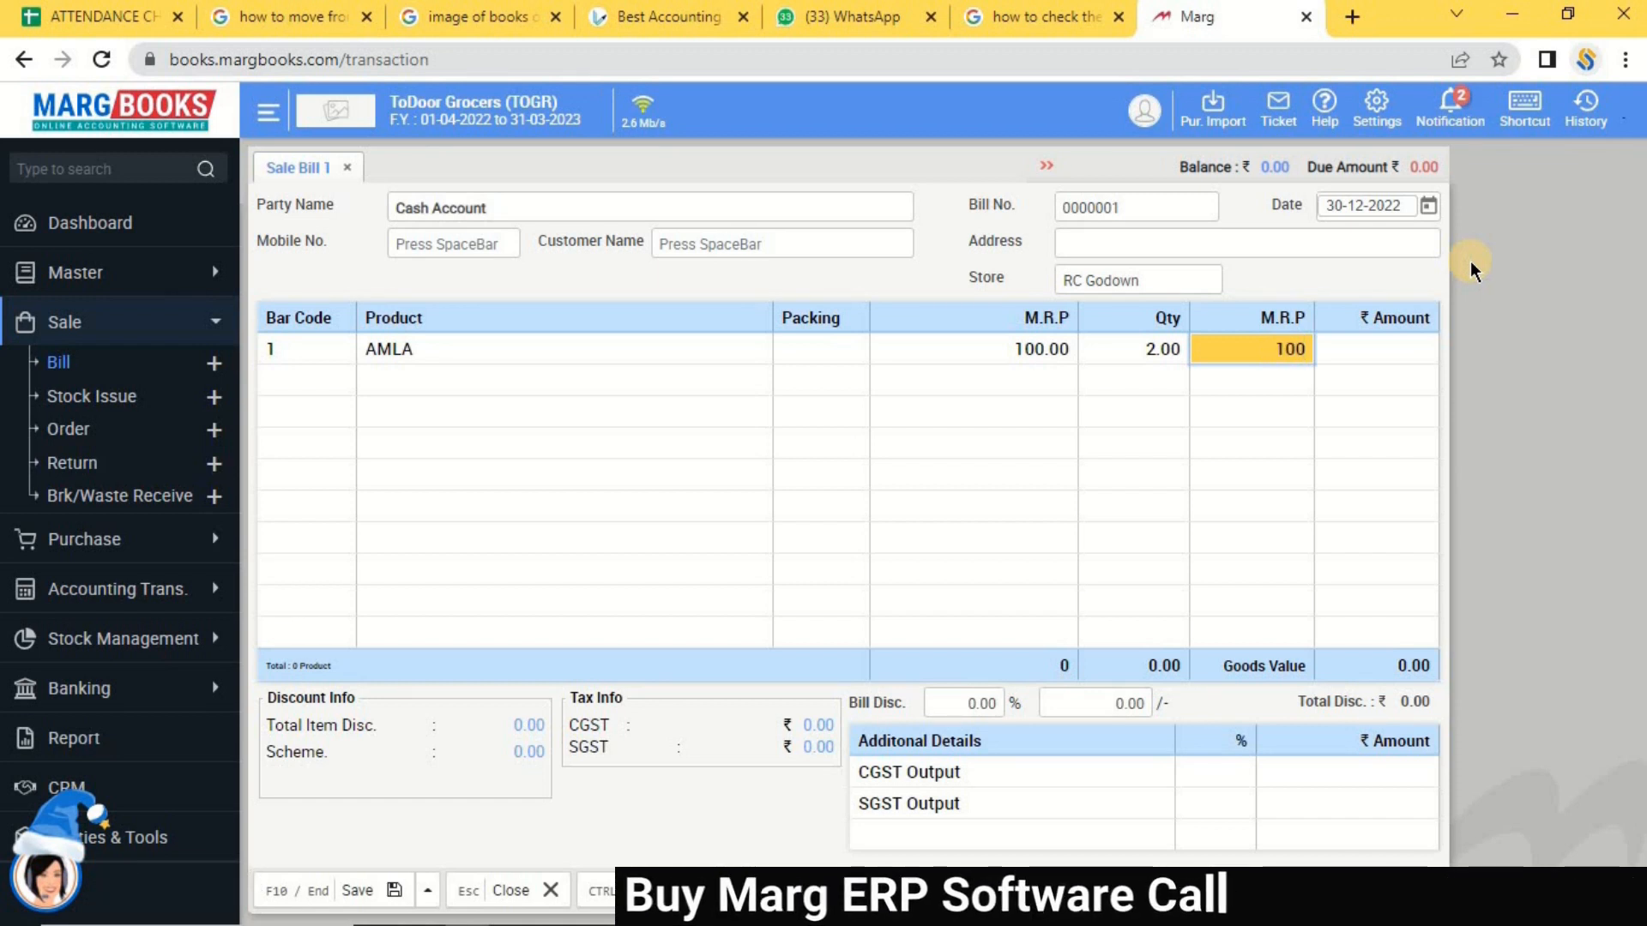
key(Return)
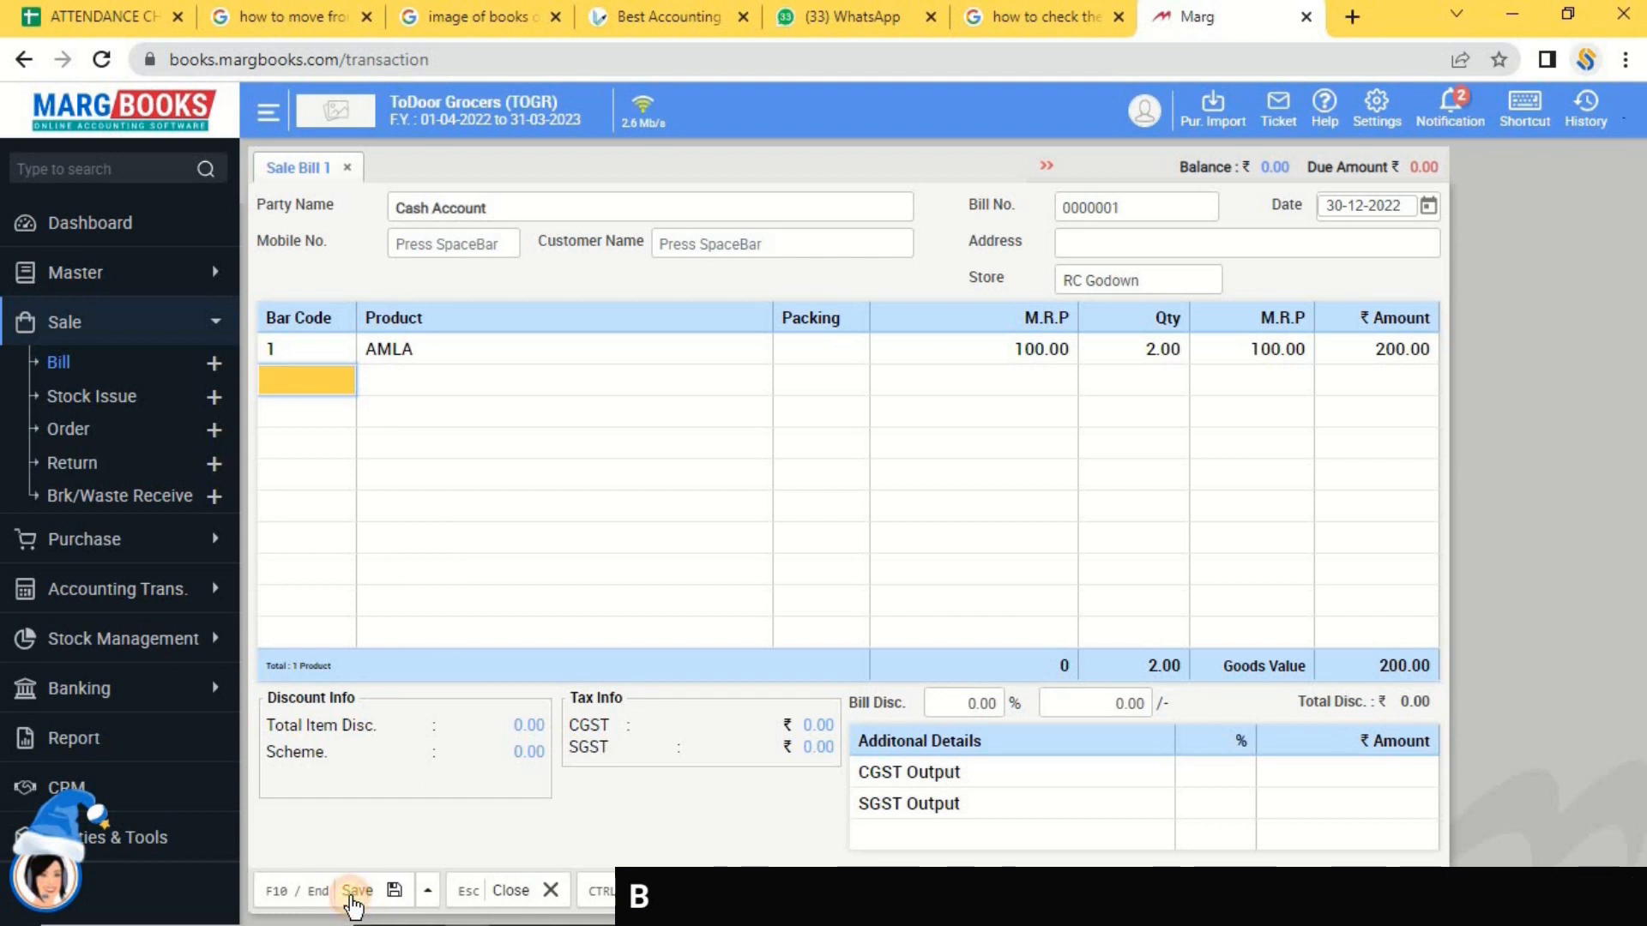
Enter the customer's mobile number, create them with their full name, and save onto the bill.
click(355, 892)
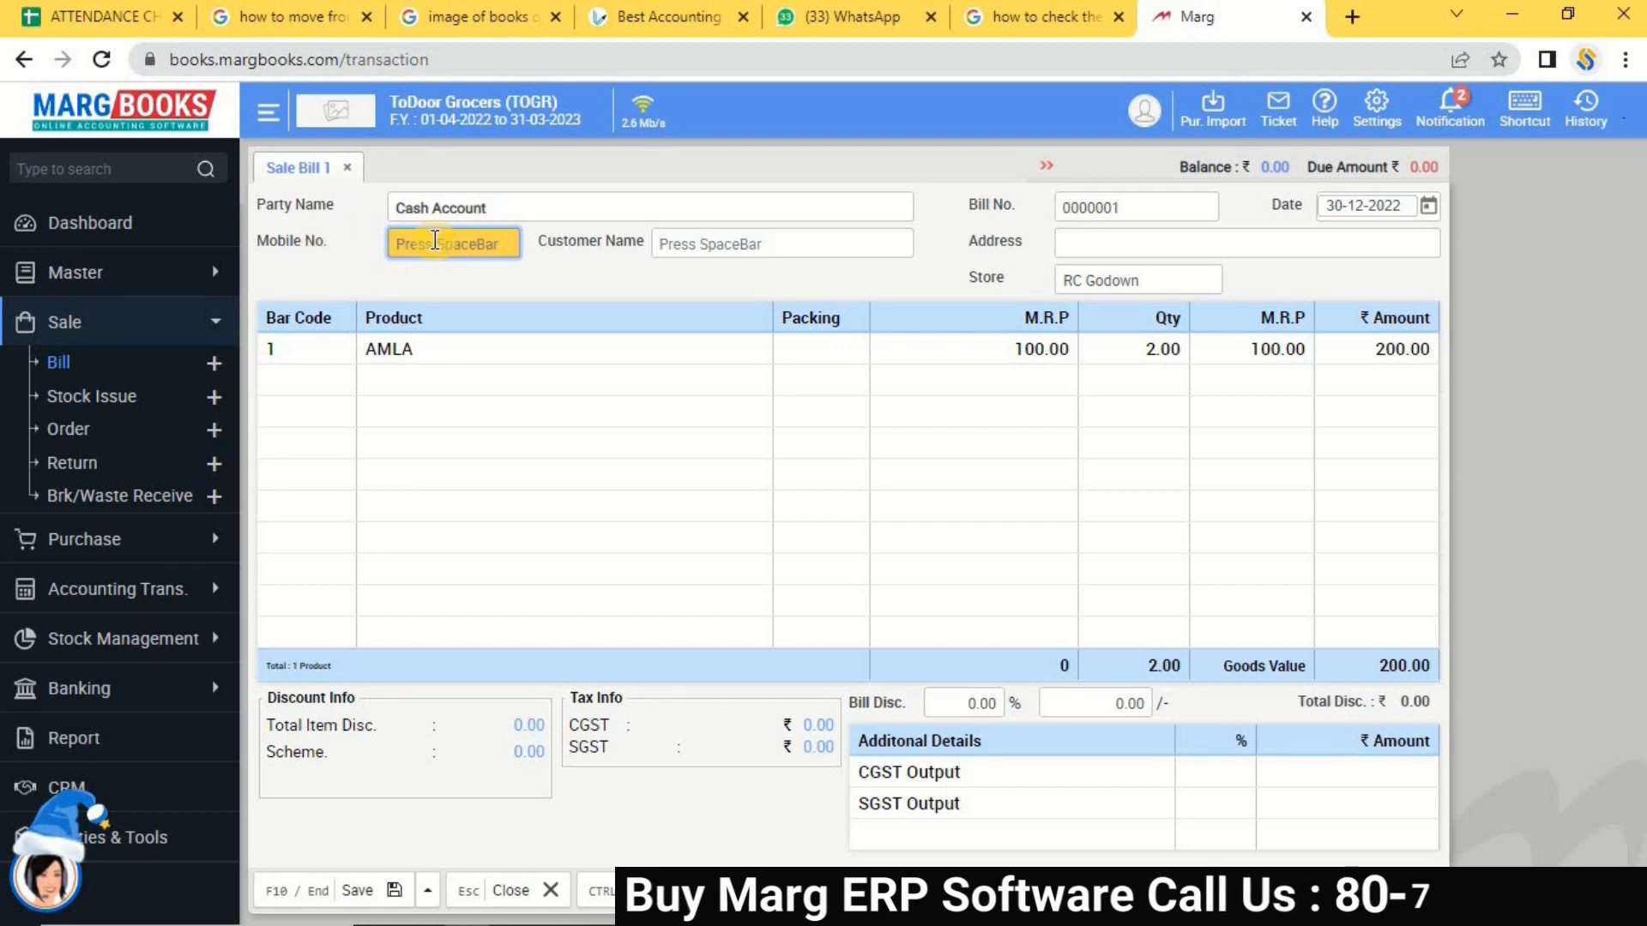
key(Return)
key(space)
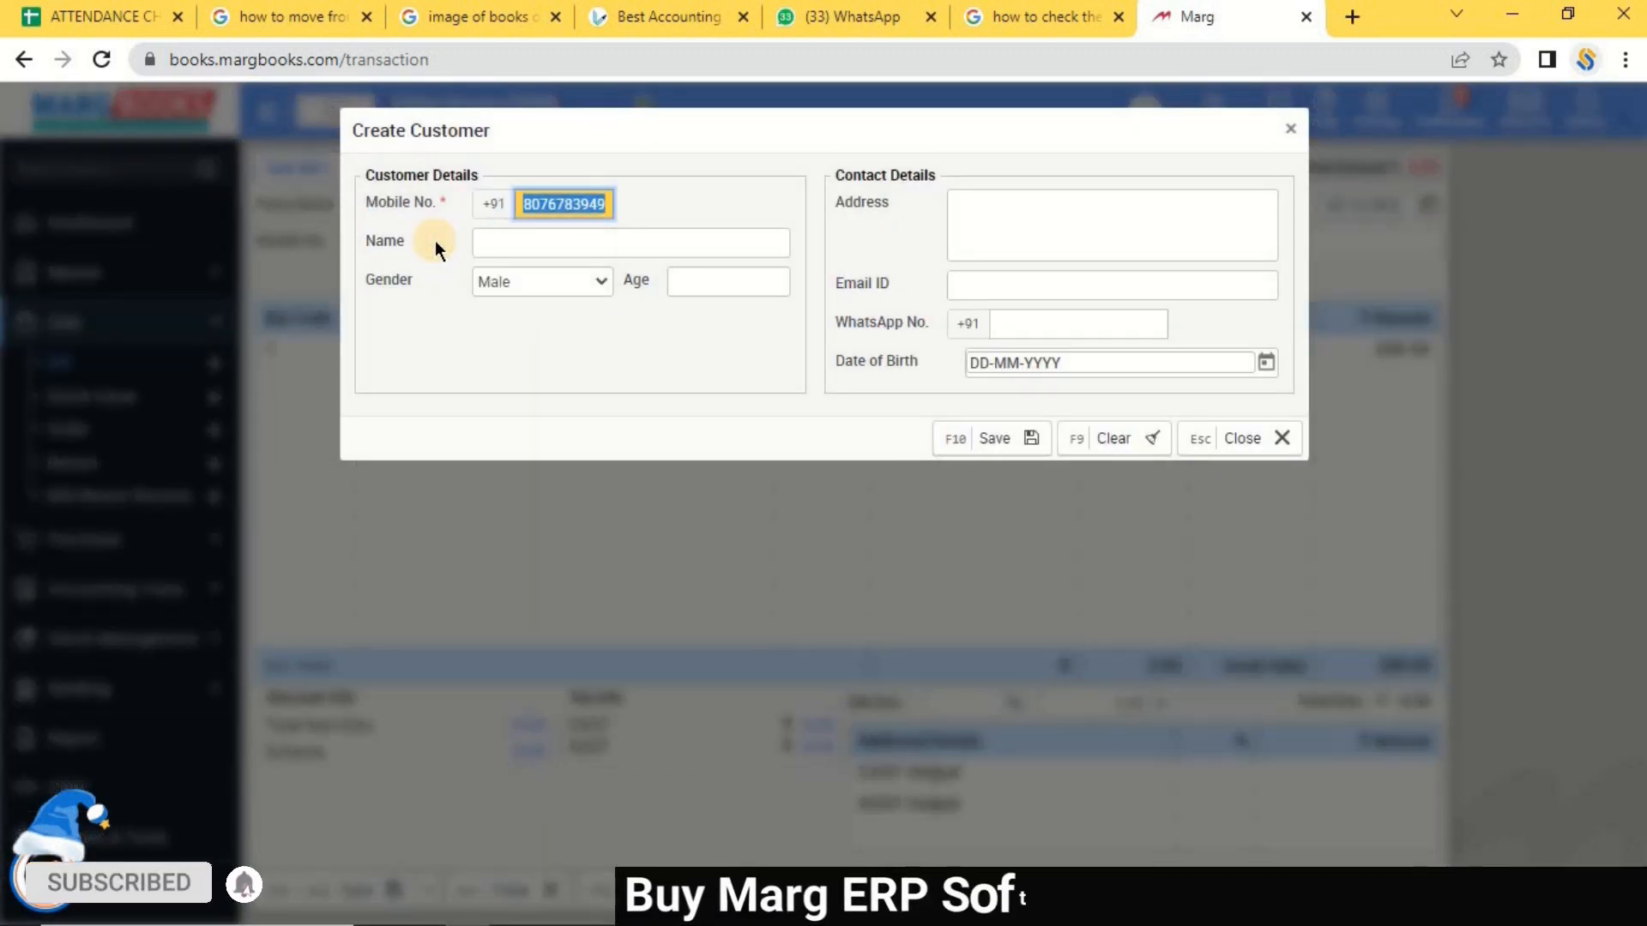
key(Return)
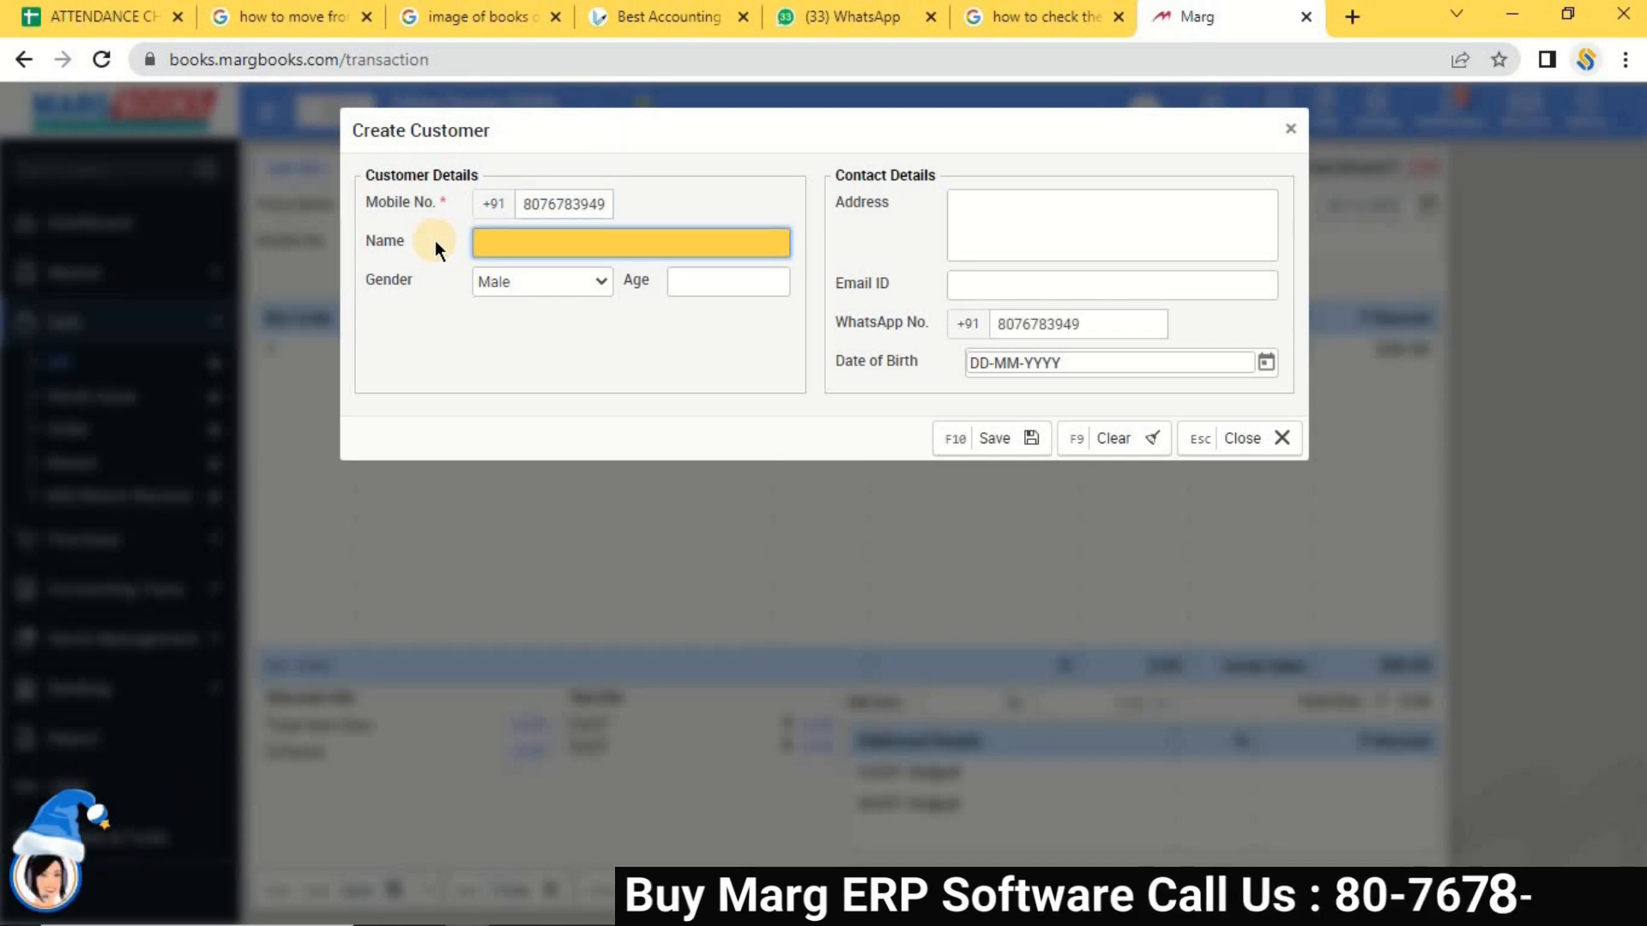
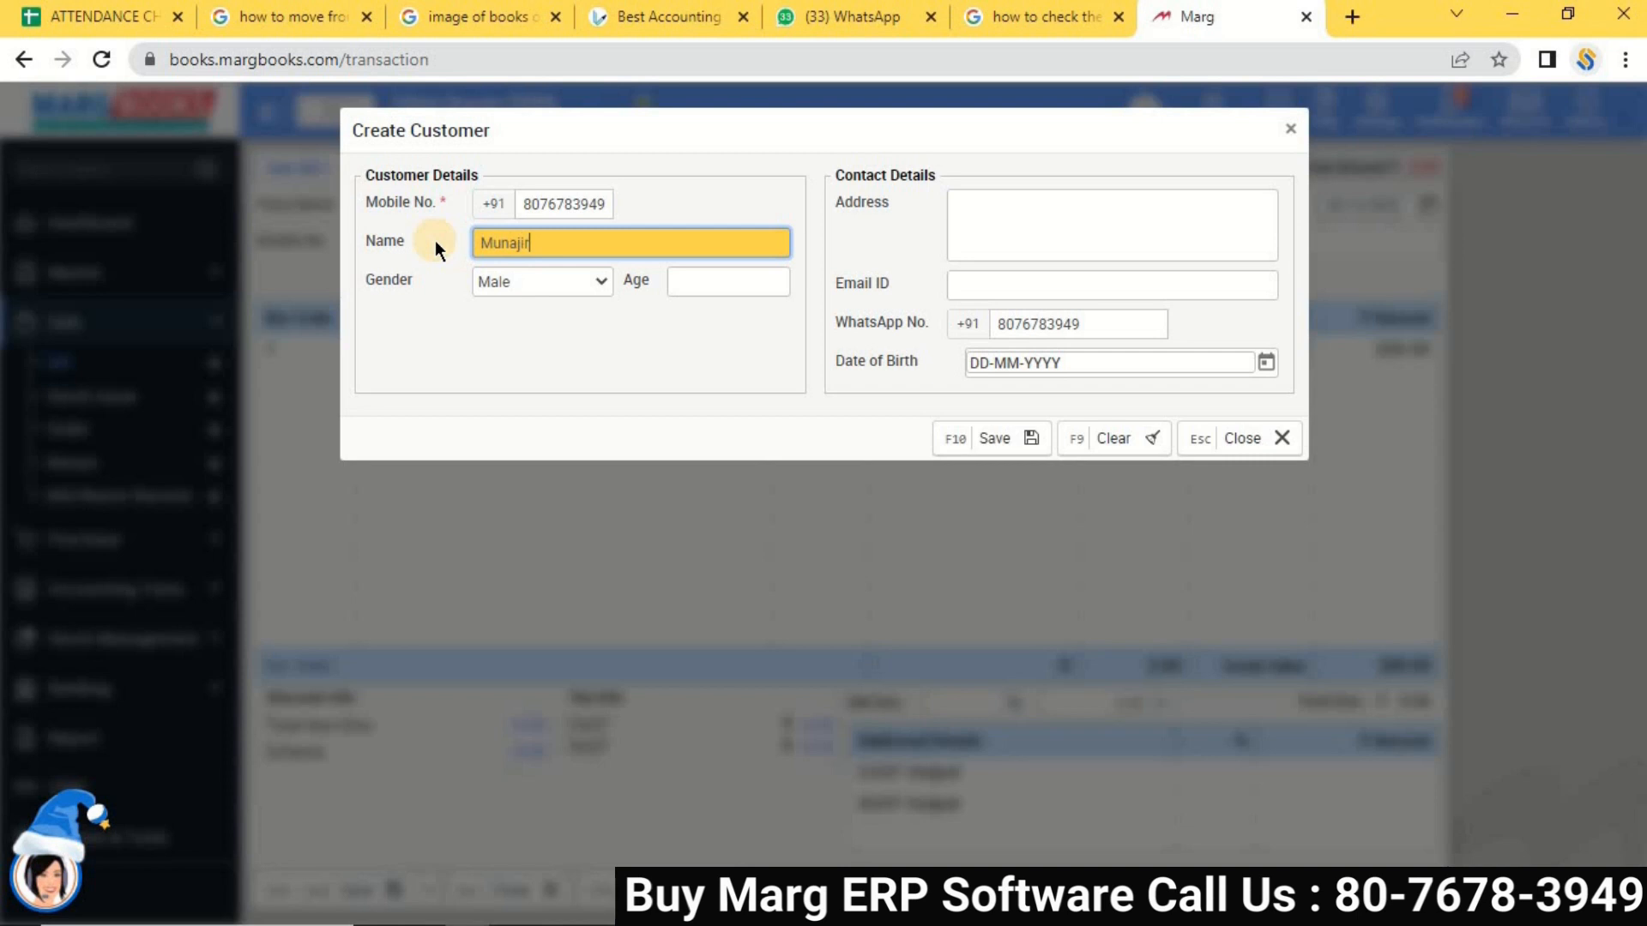
key(Return)
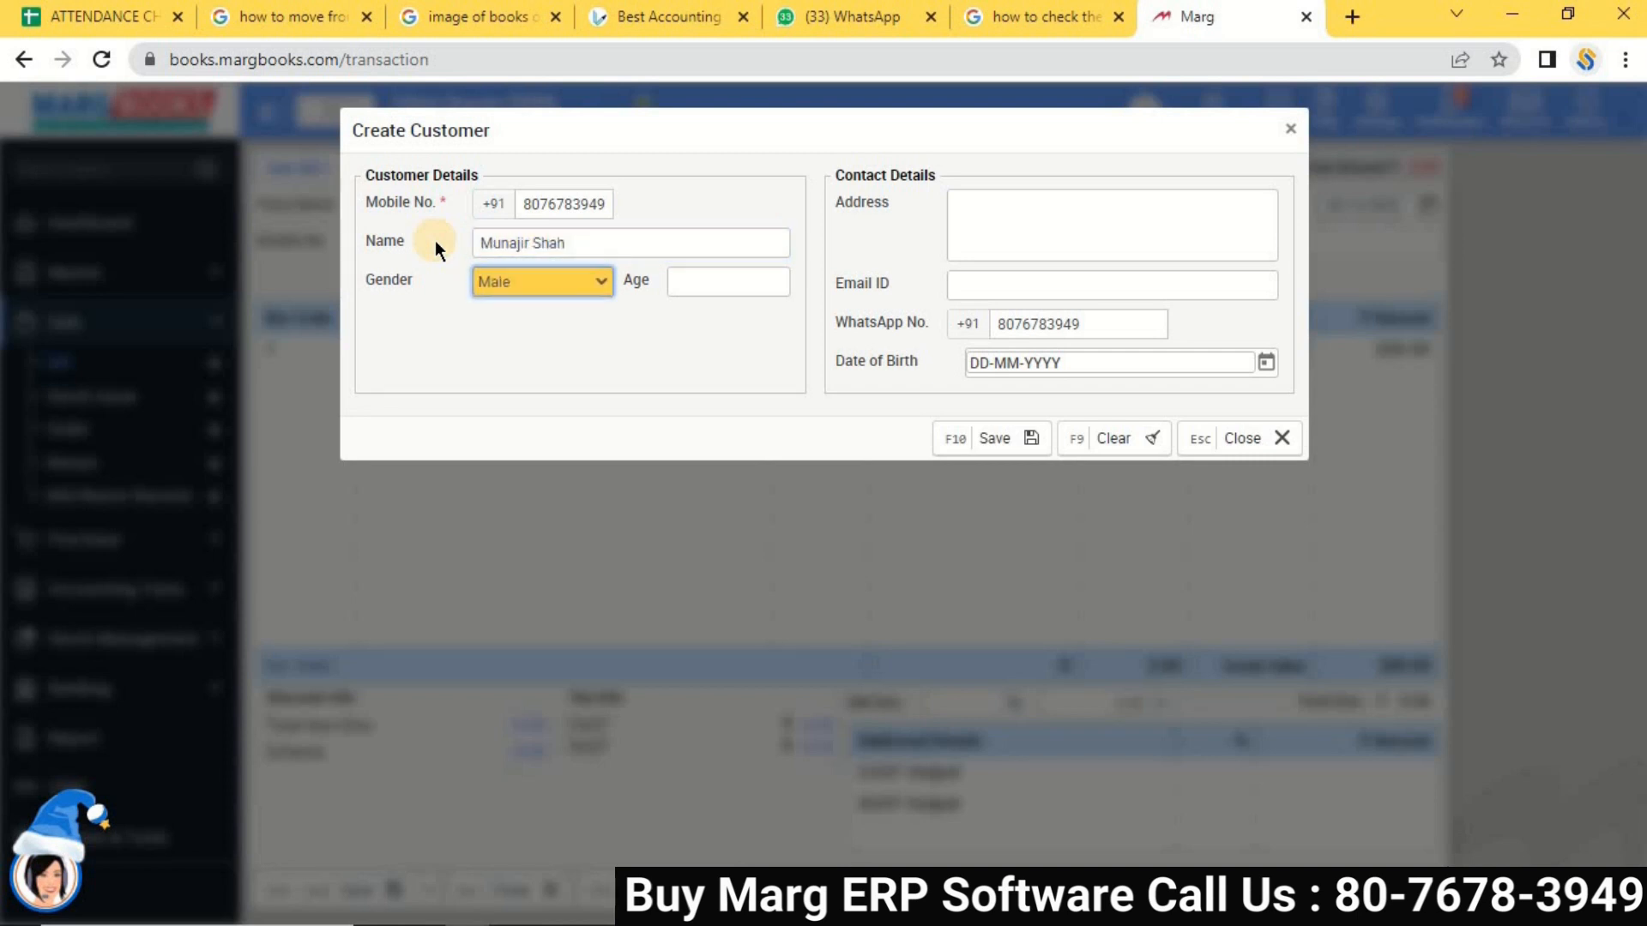
key(Return)
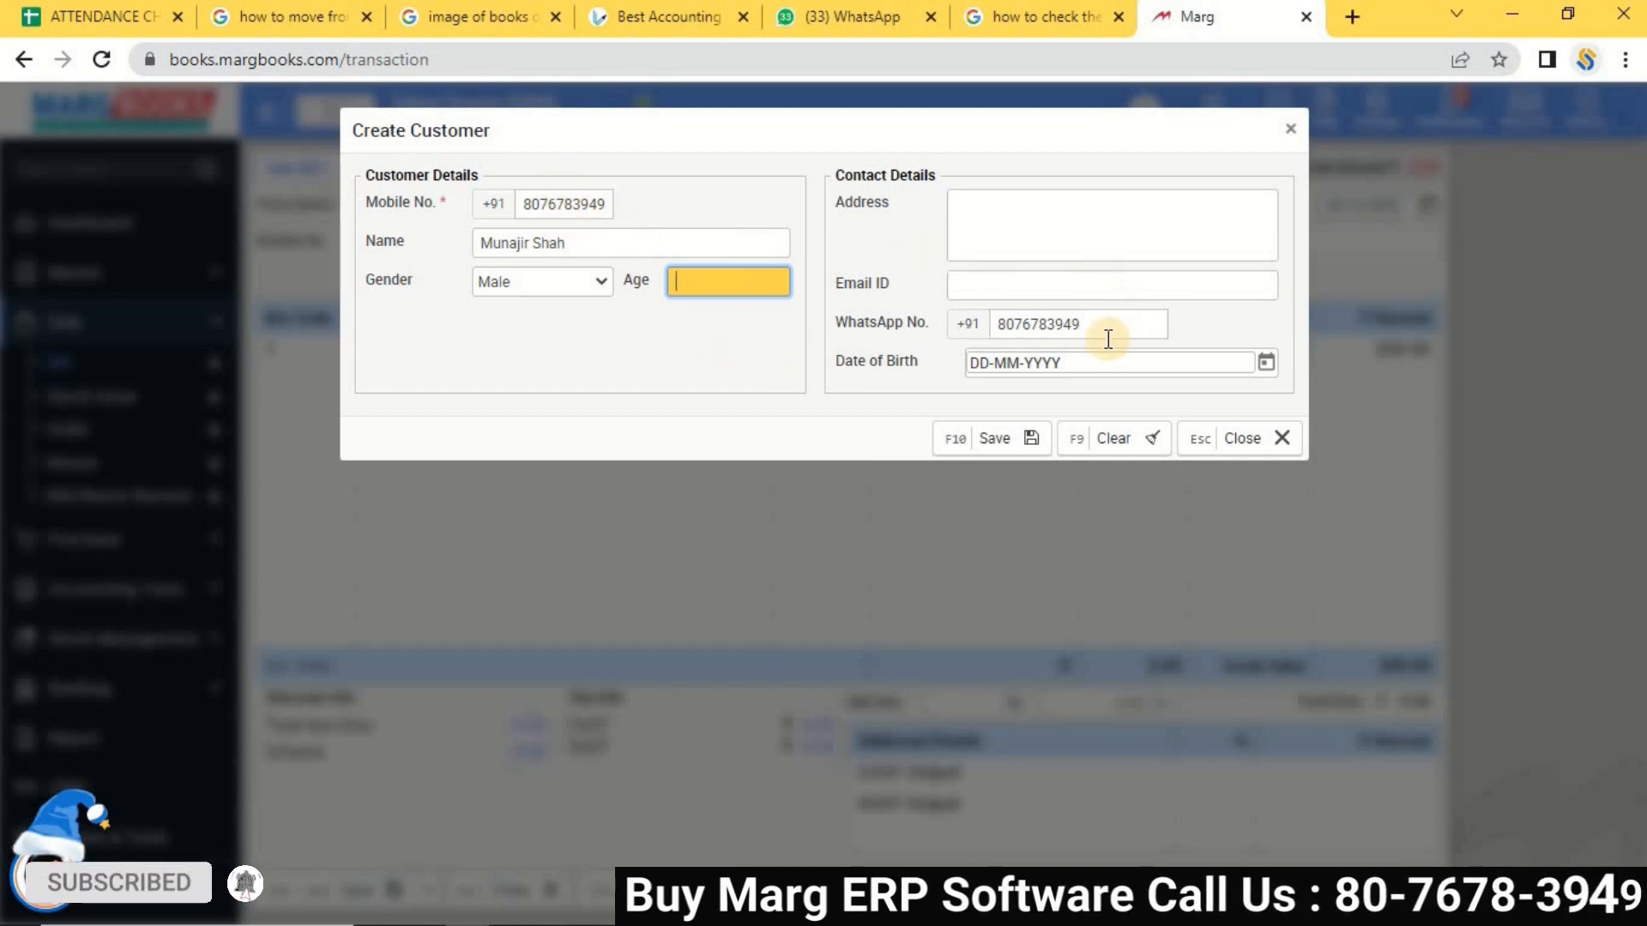
click(1008, 440)
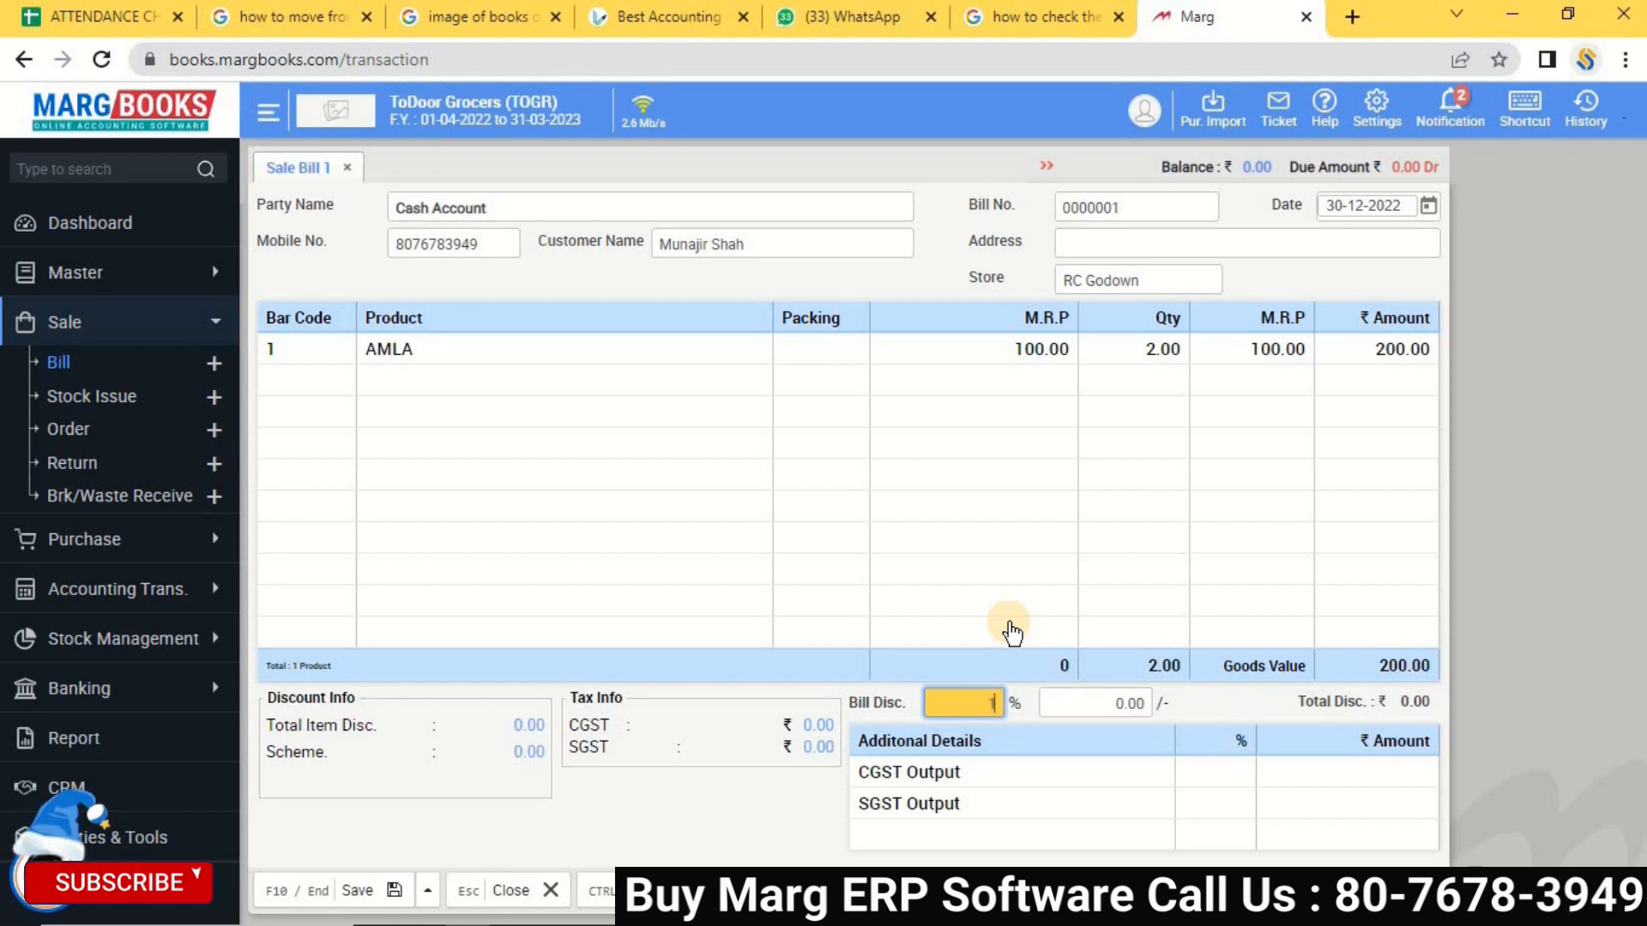
Save the bill at 10% discount, paying the full 180.00 by Google Pay with remark '86'.
key(Return)
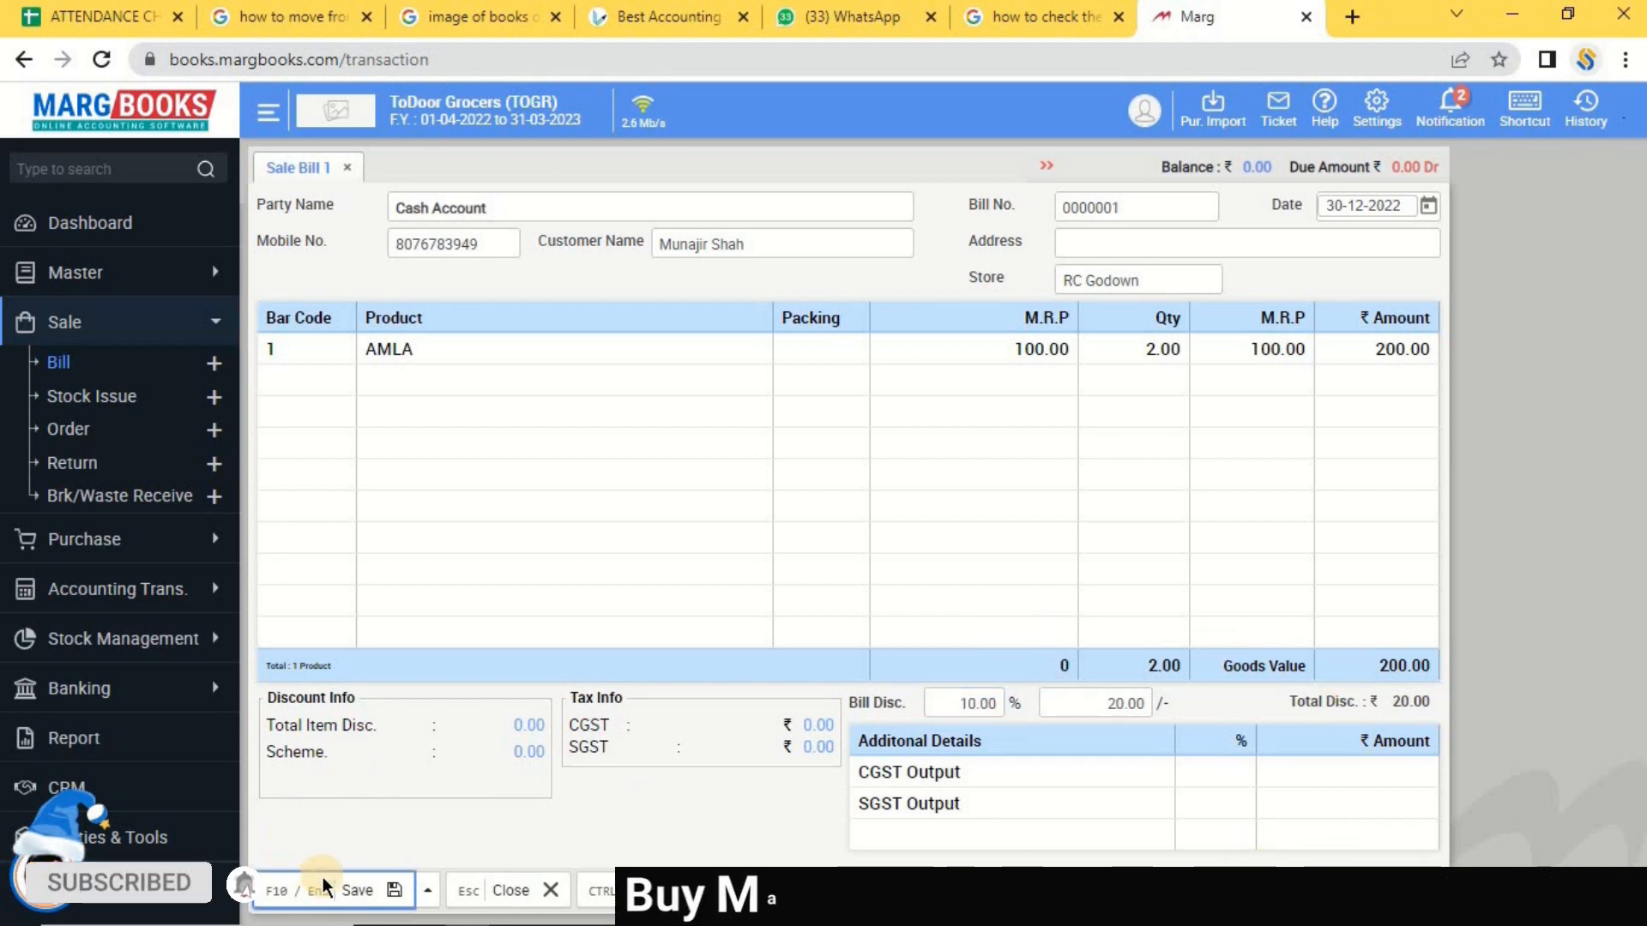
click(336, 894)
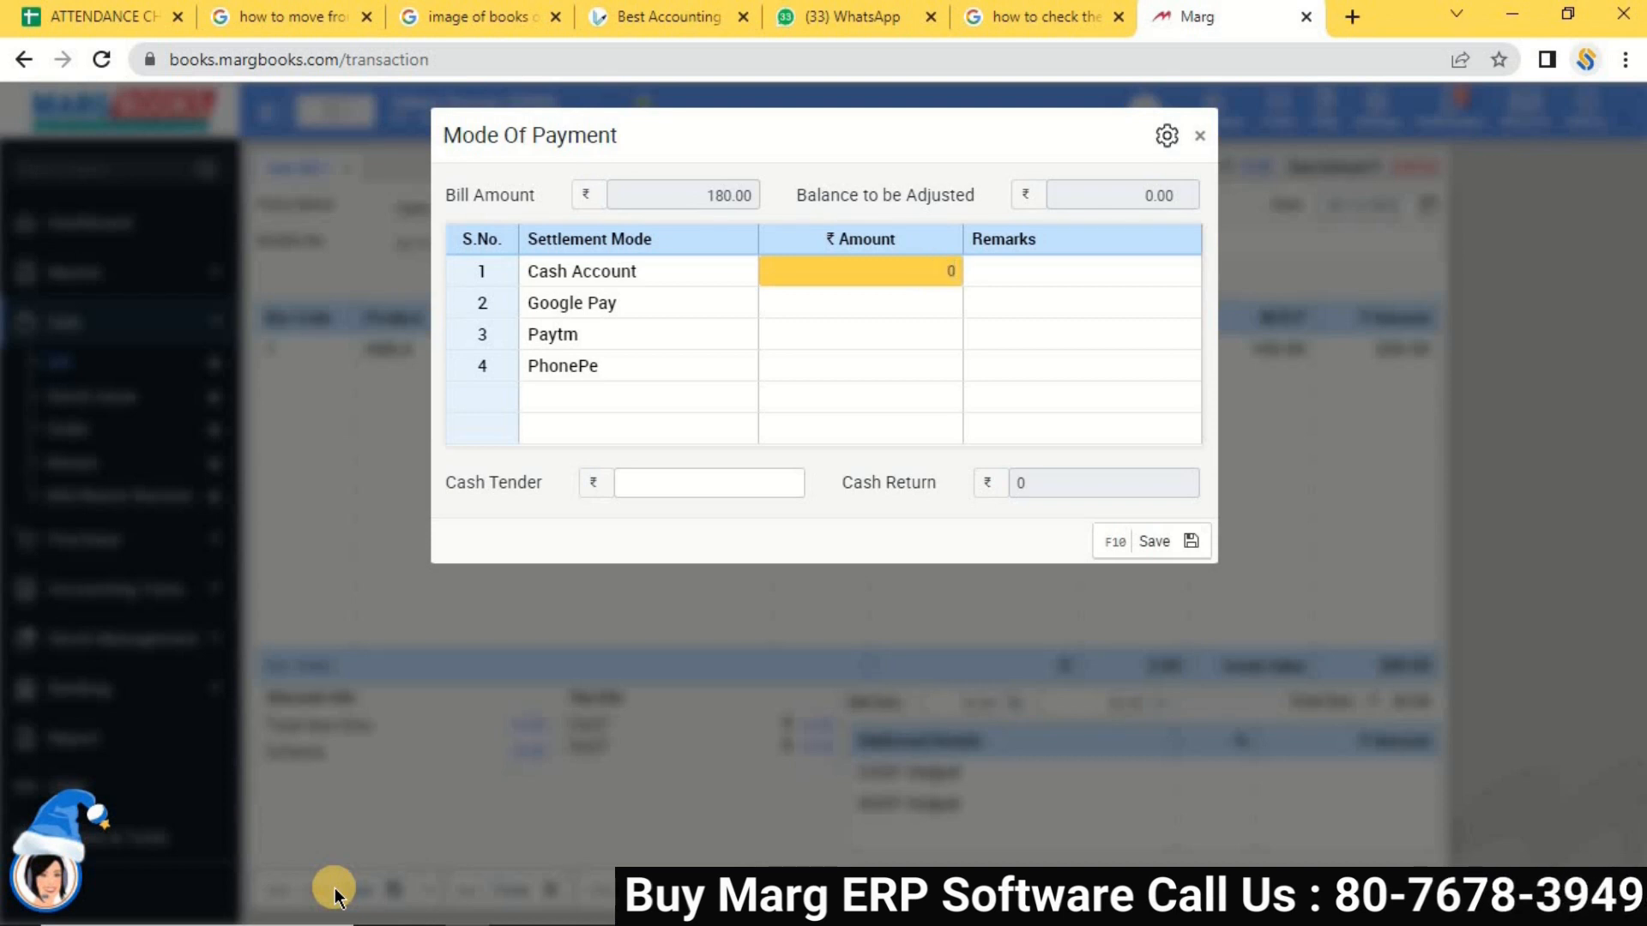
key(Return)
key(Return)
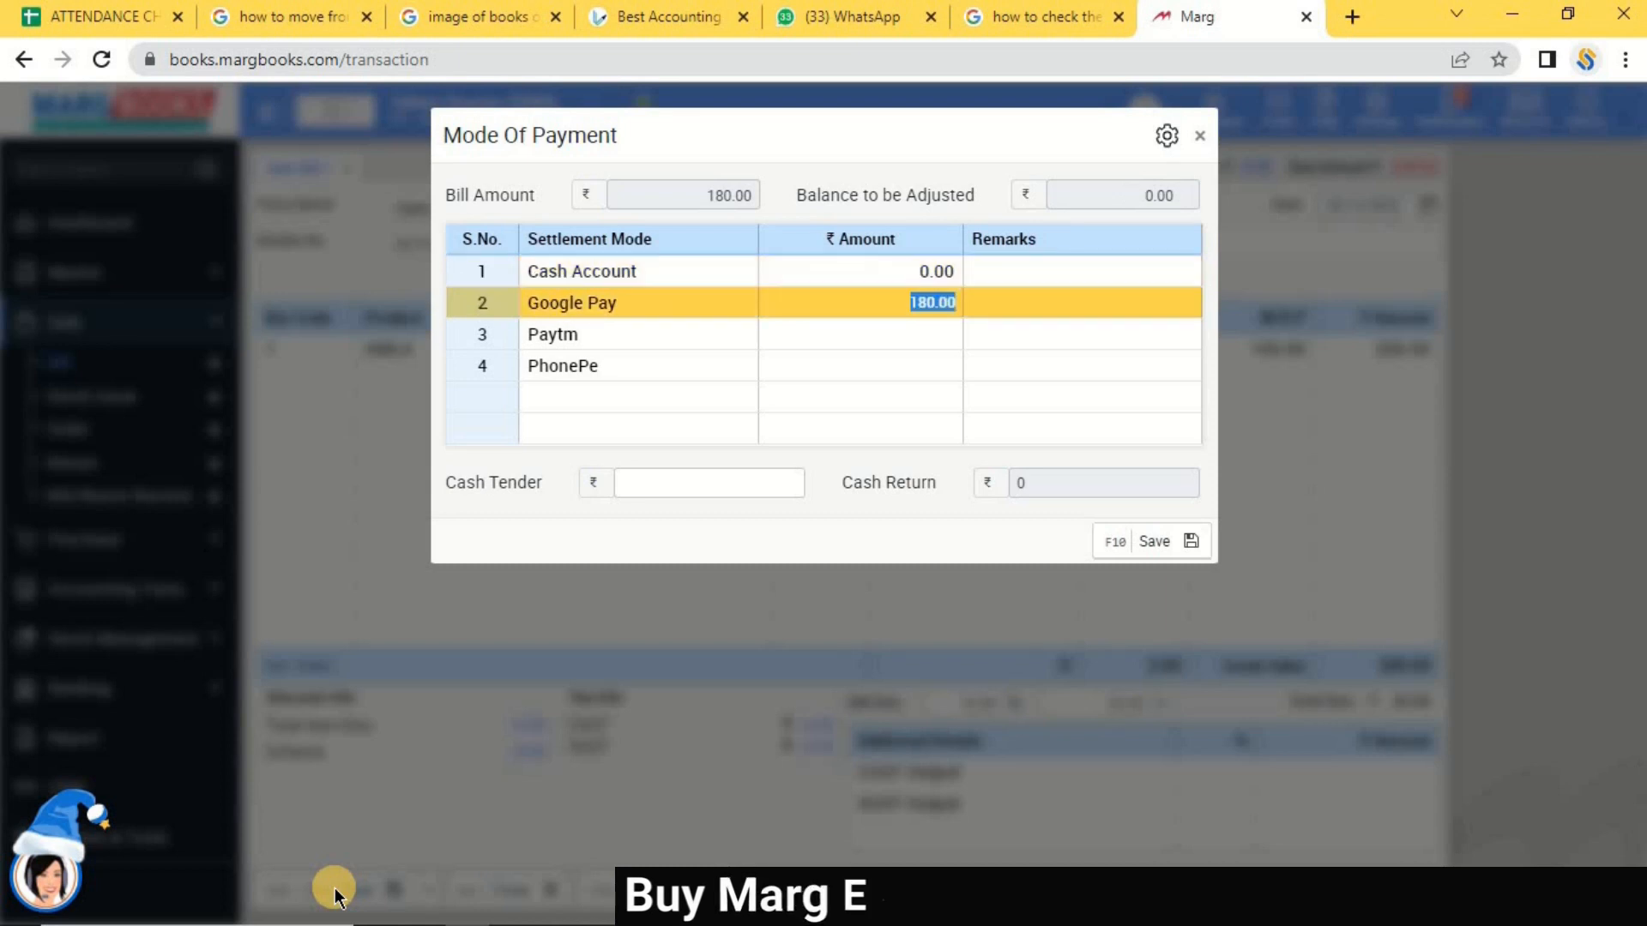
key(Return)
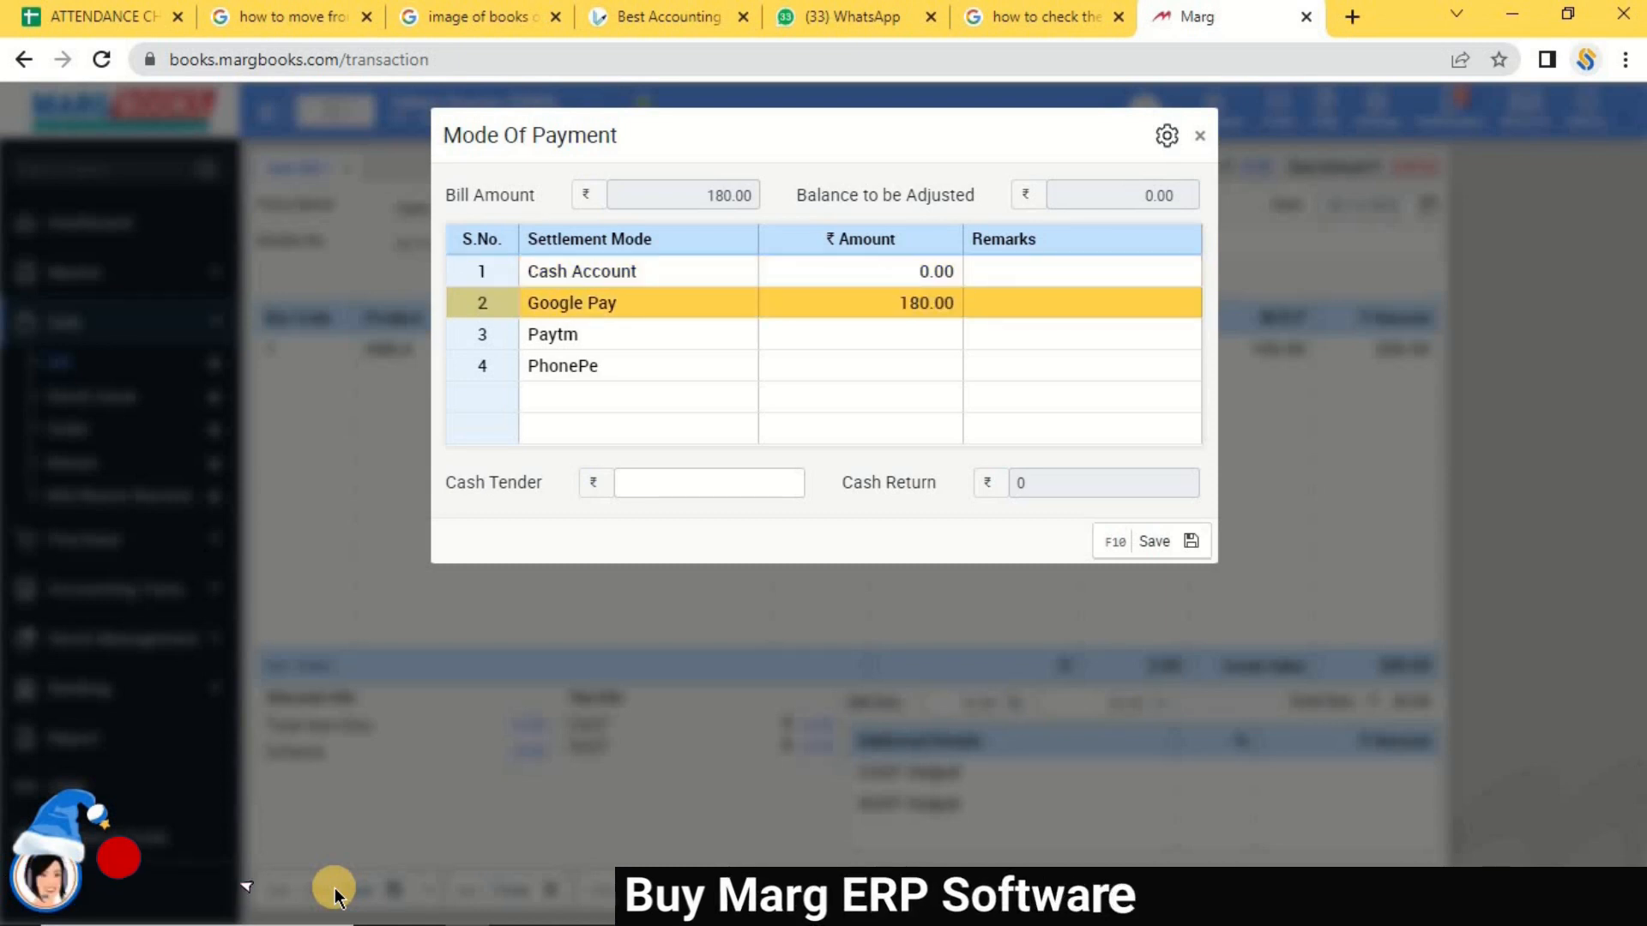
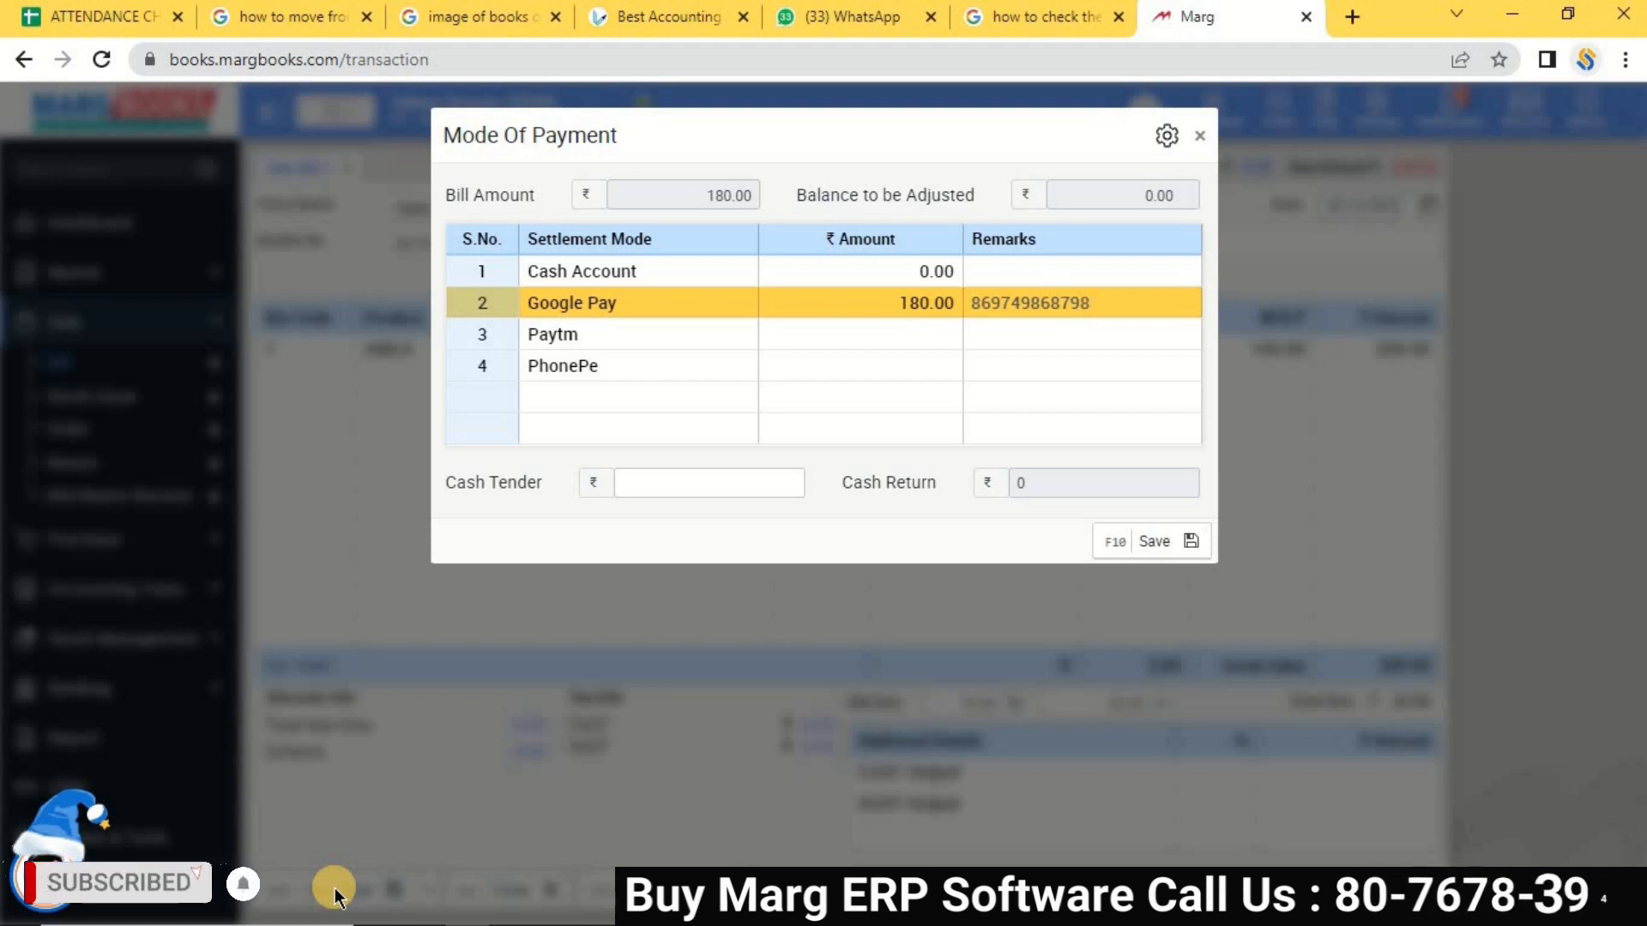
key(Return)
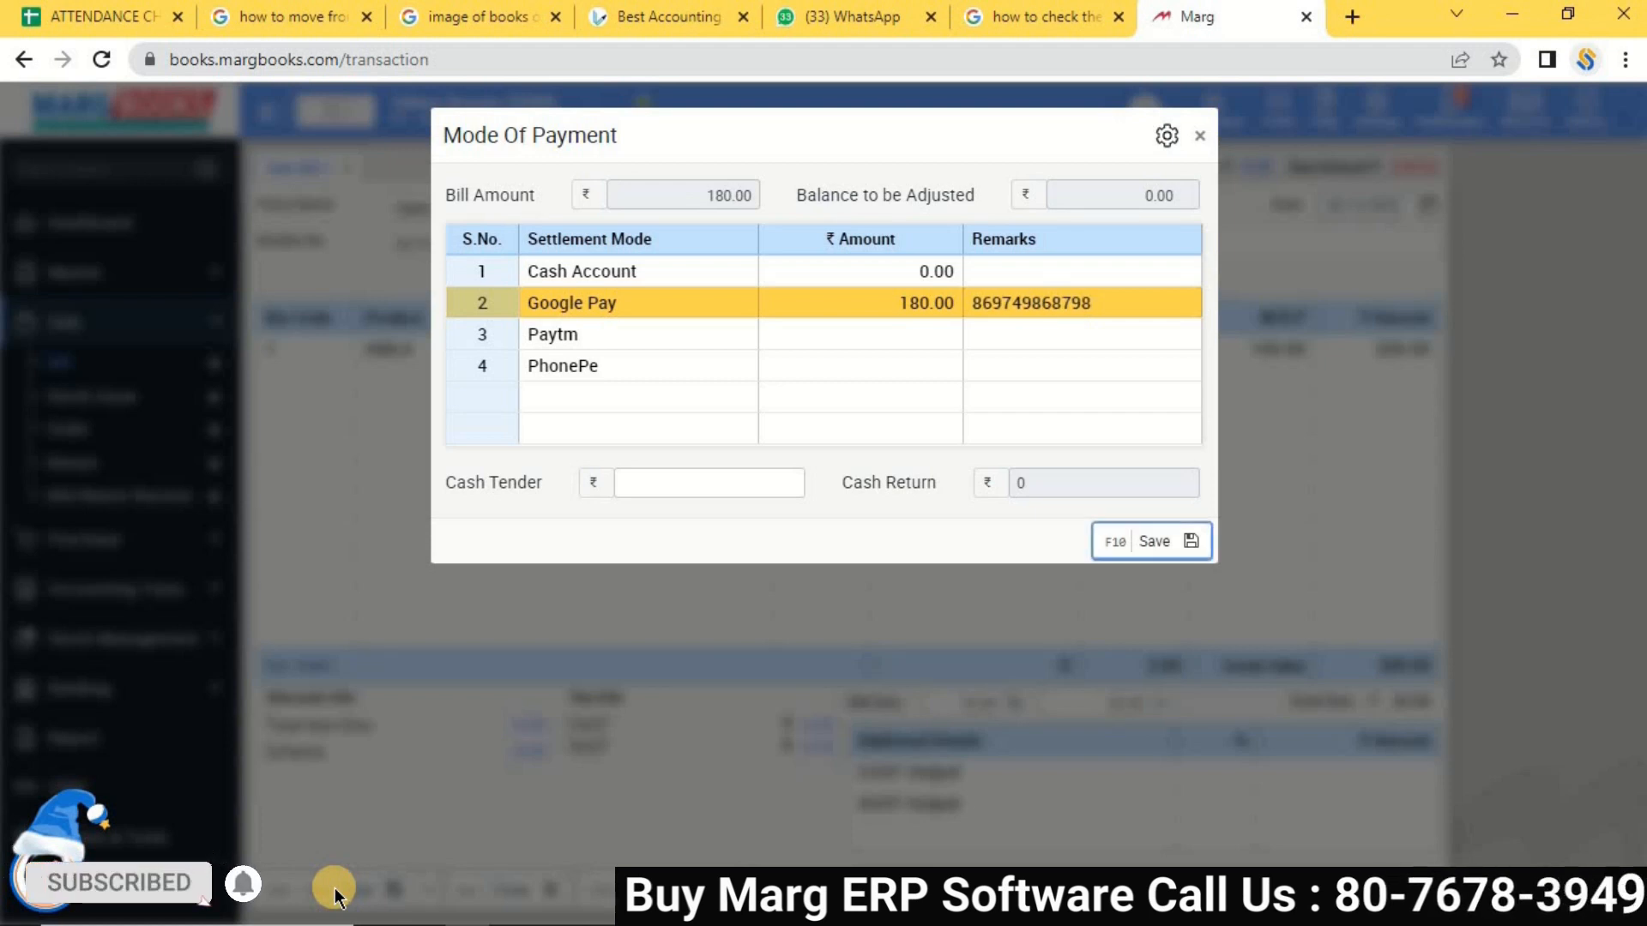
click(1155, 540)
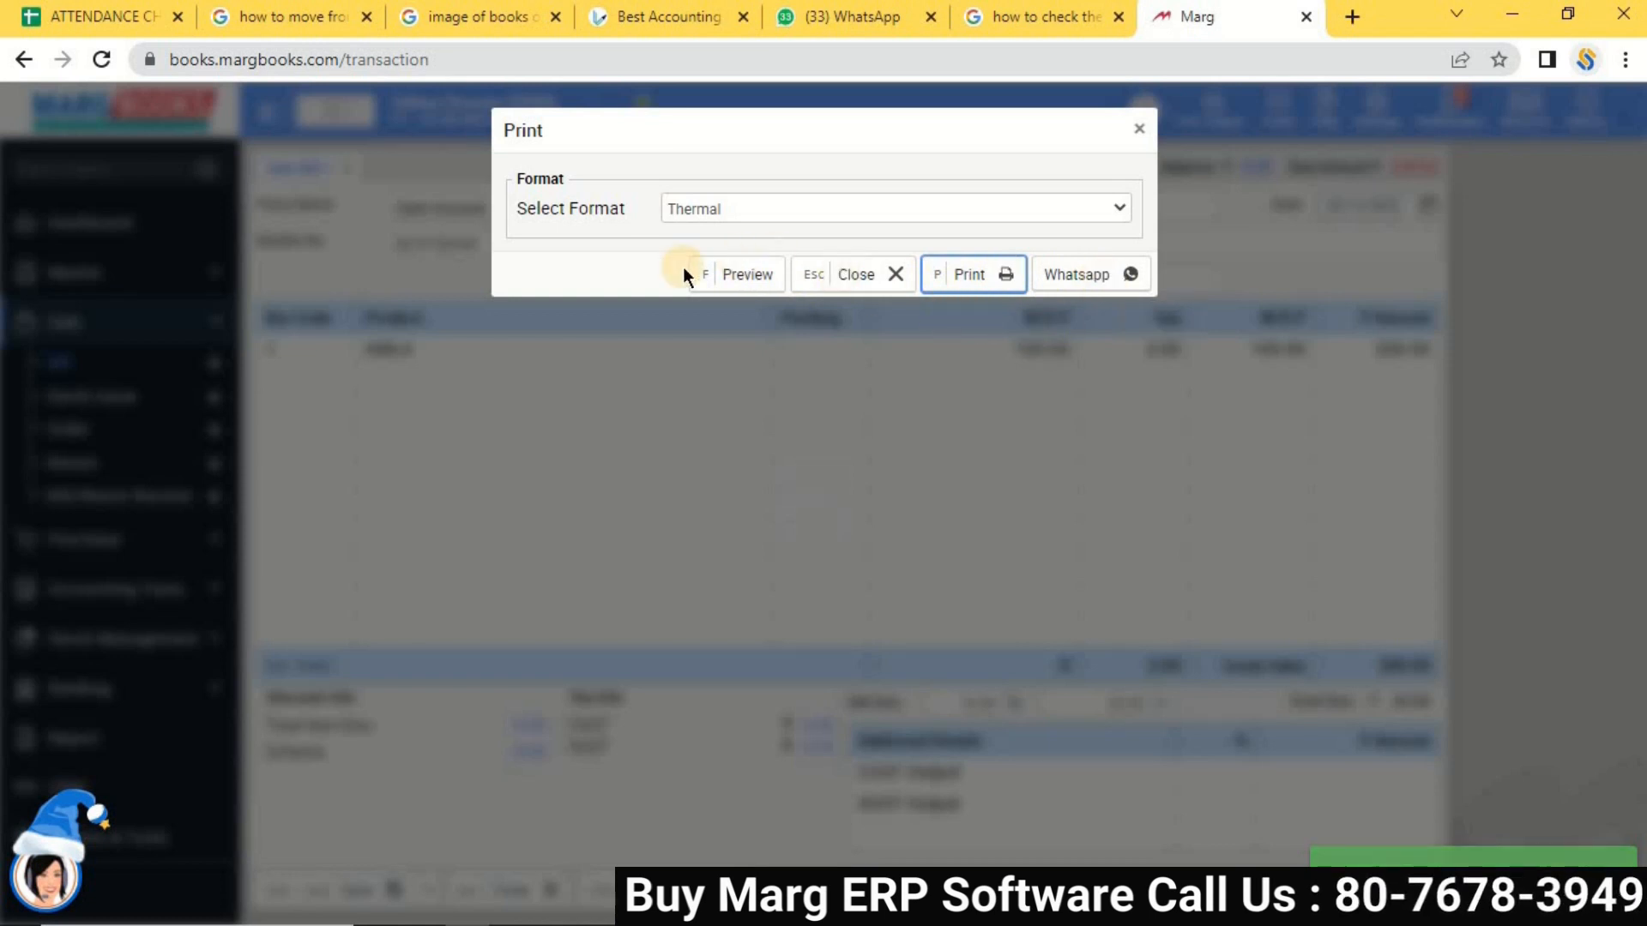
Try Thermal printing, cancel it, and discard the blank bill to reach the GST Invoice List.
click(976, 278)
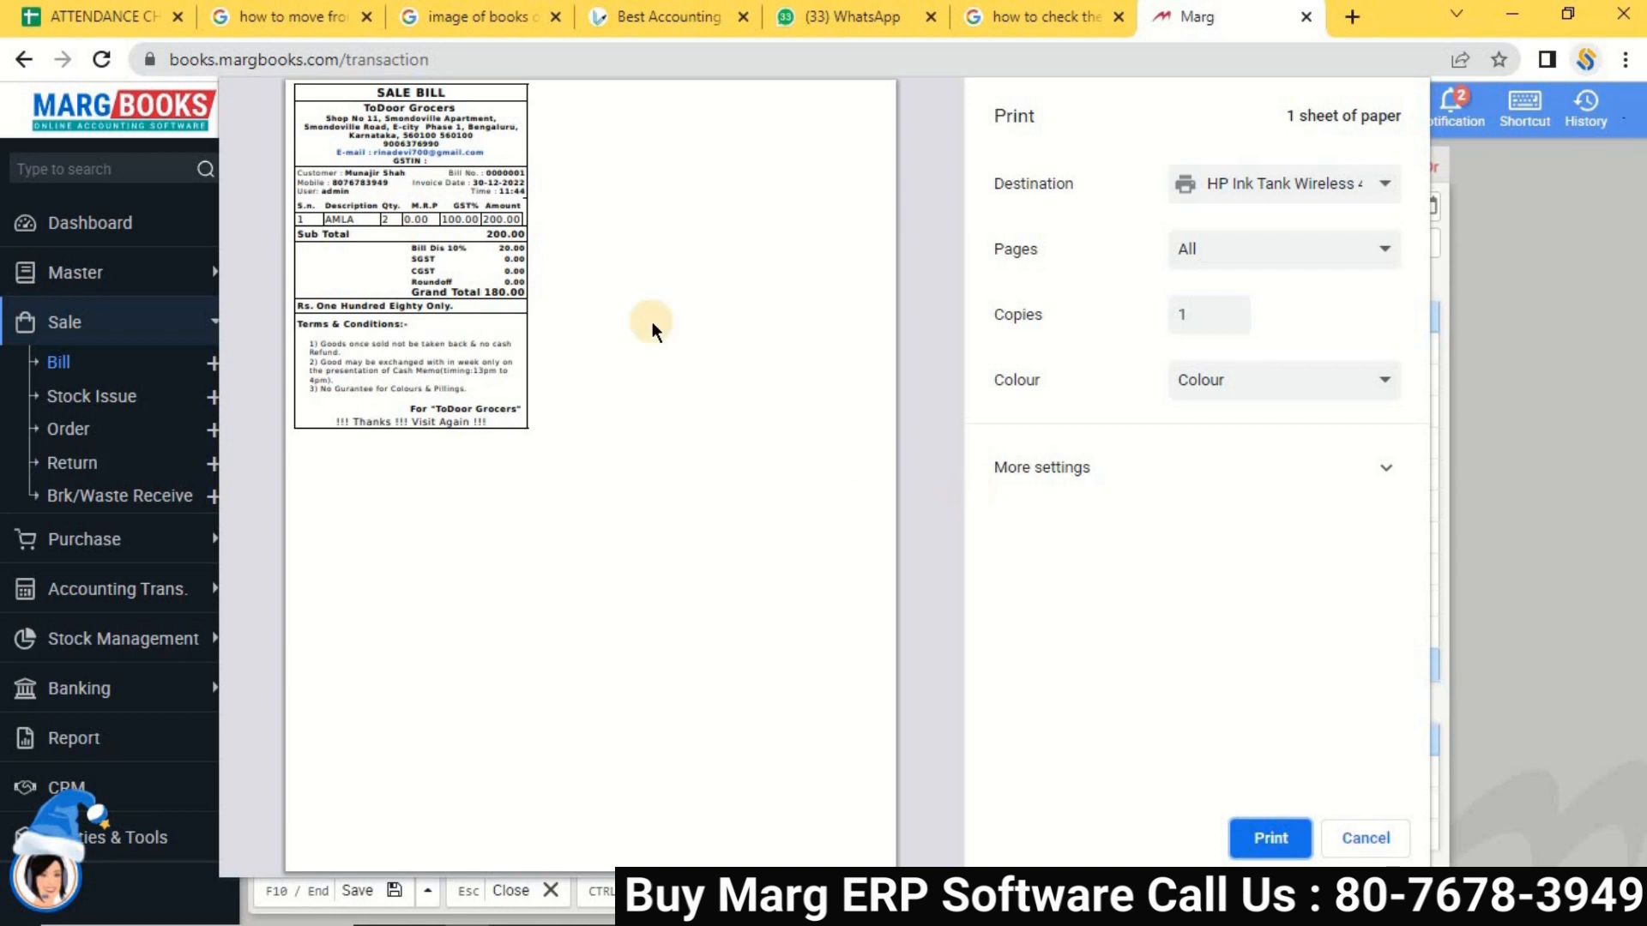
drag(373, 154, 514, 220)
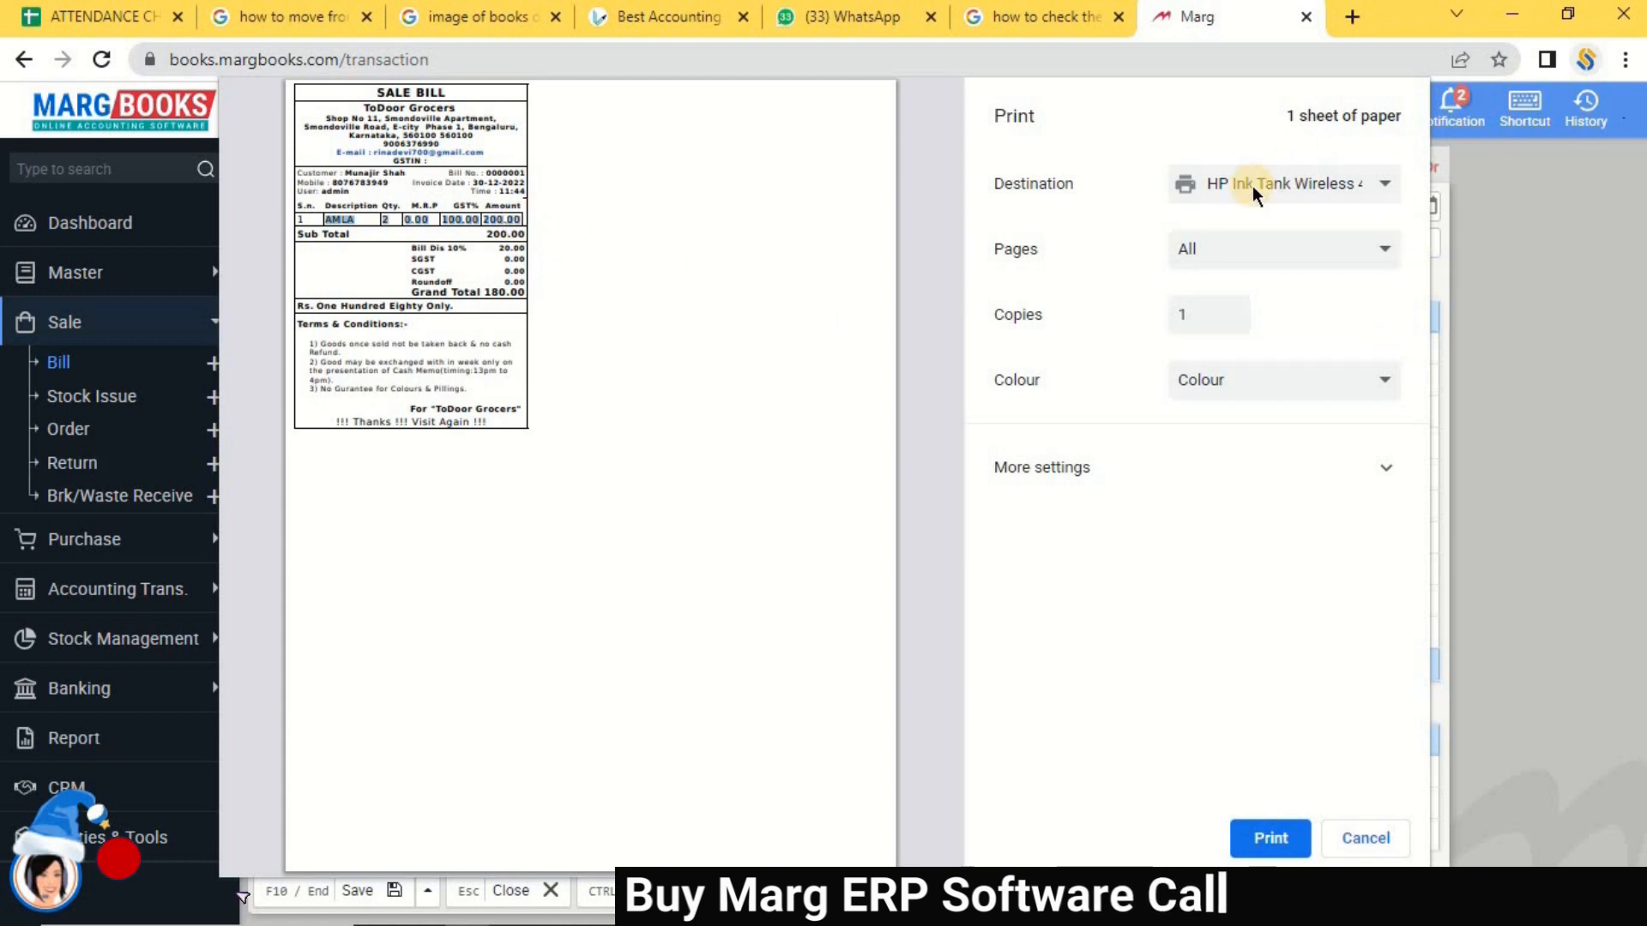
click(1376, 838)
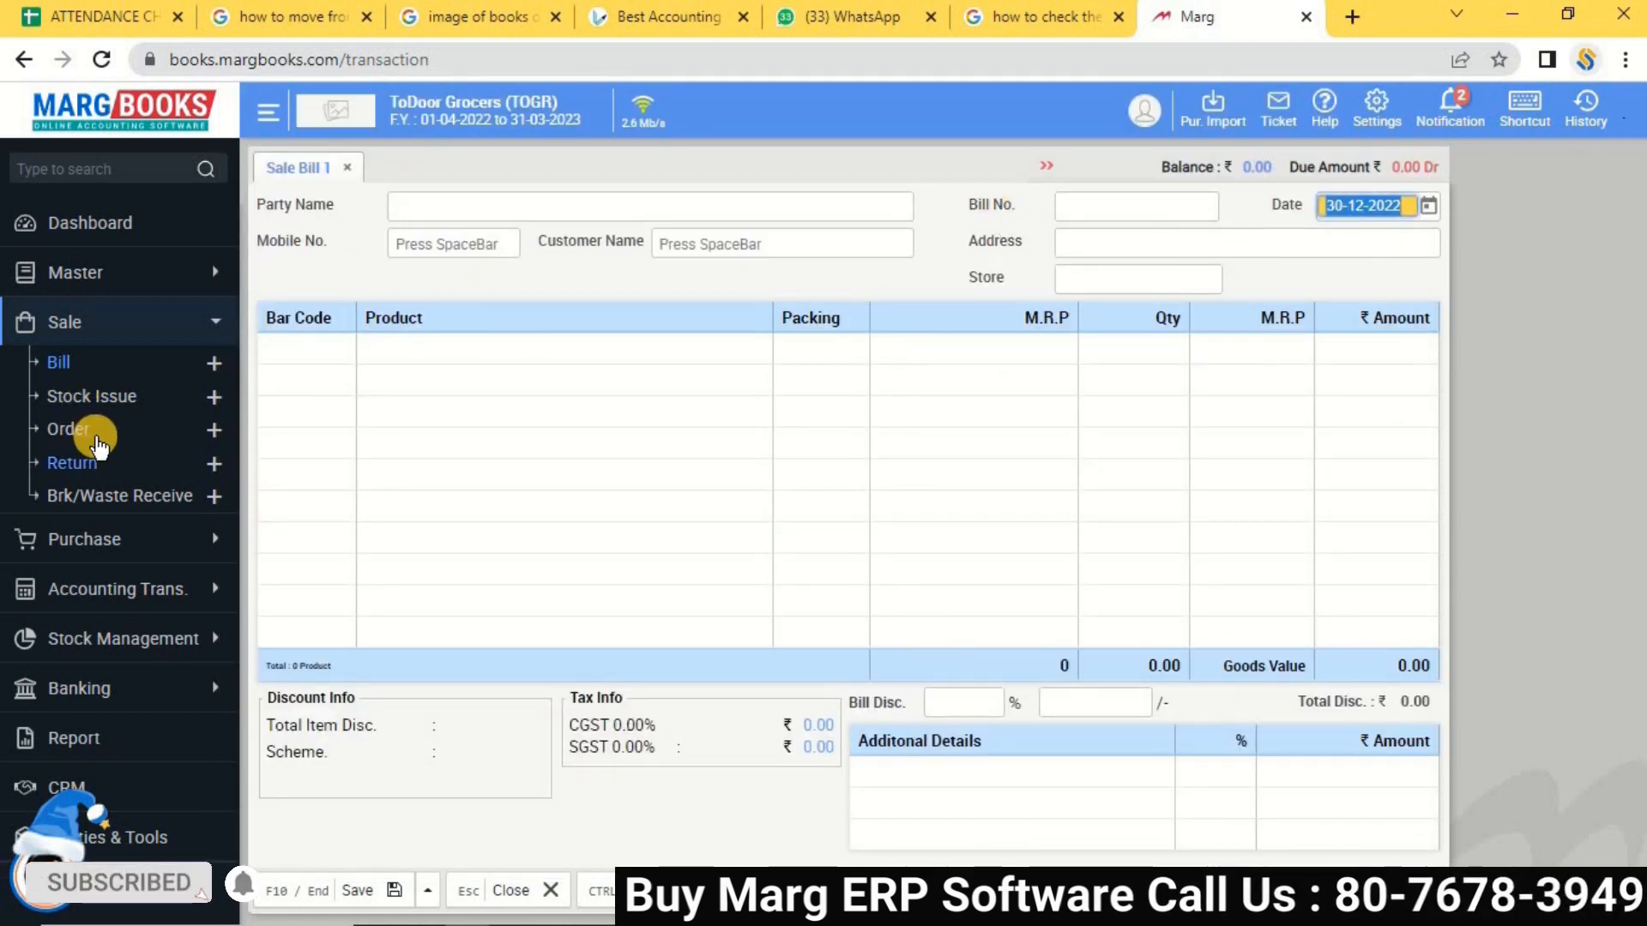
click(73, 365)
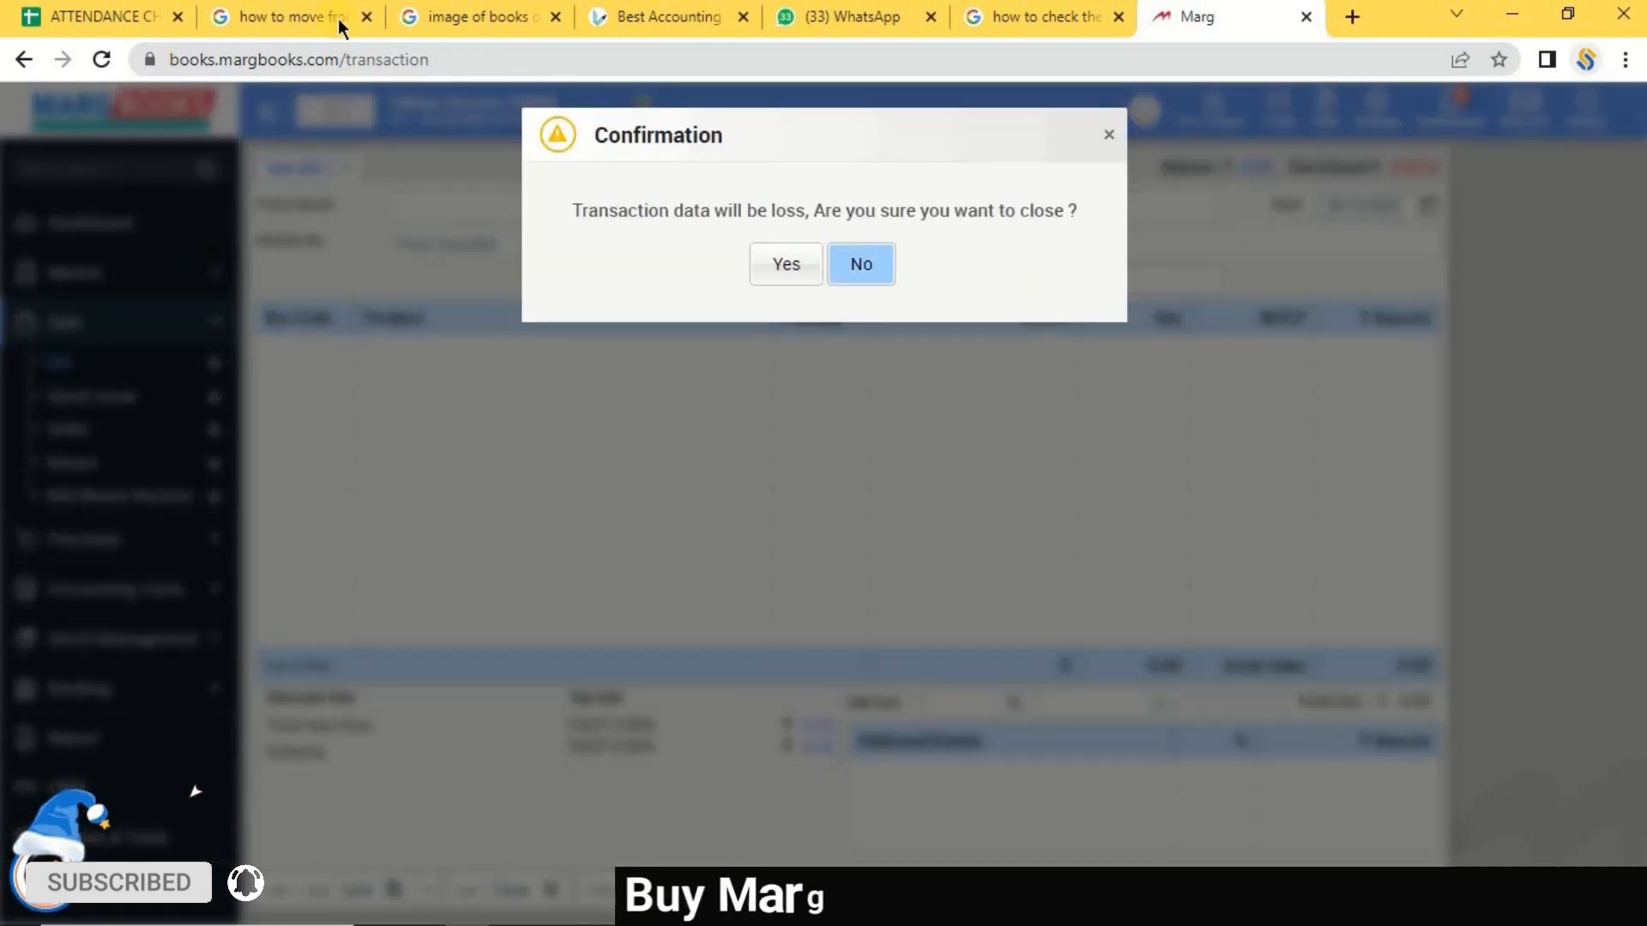
click(784, 266)
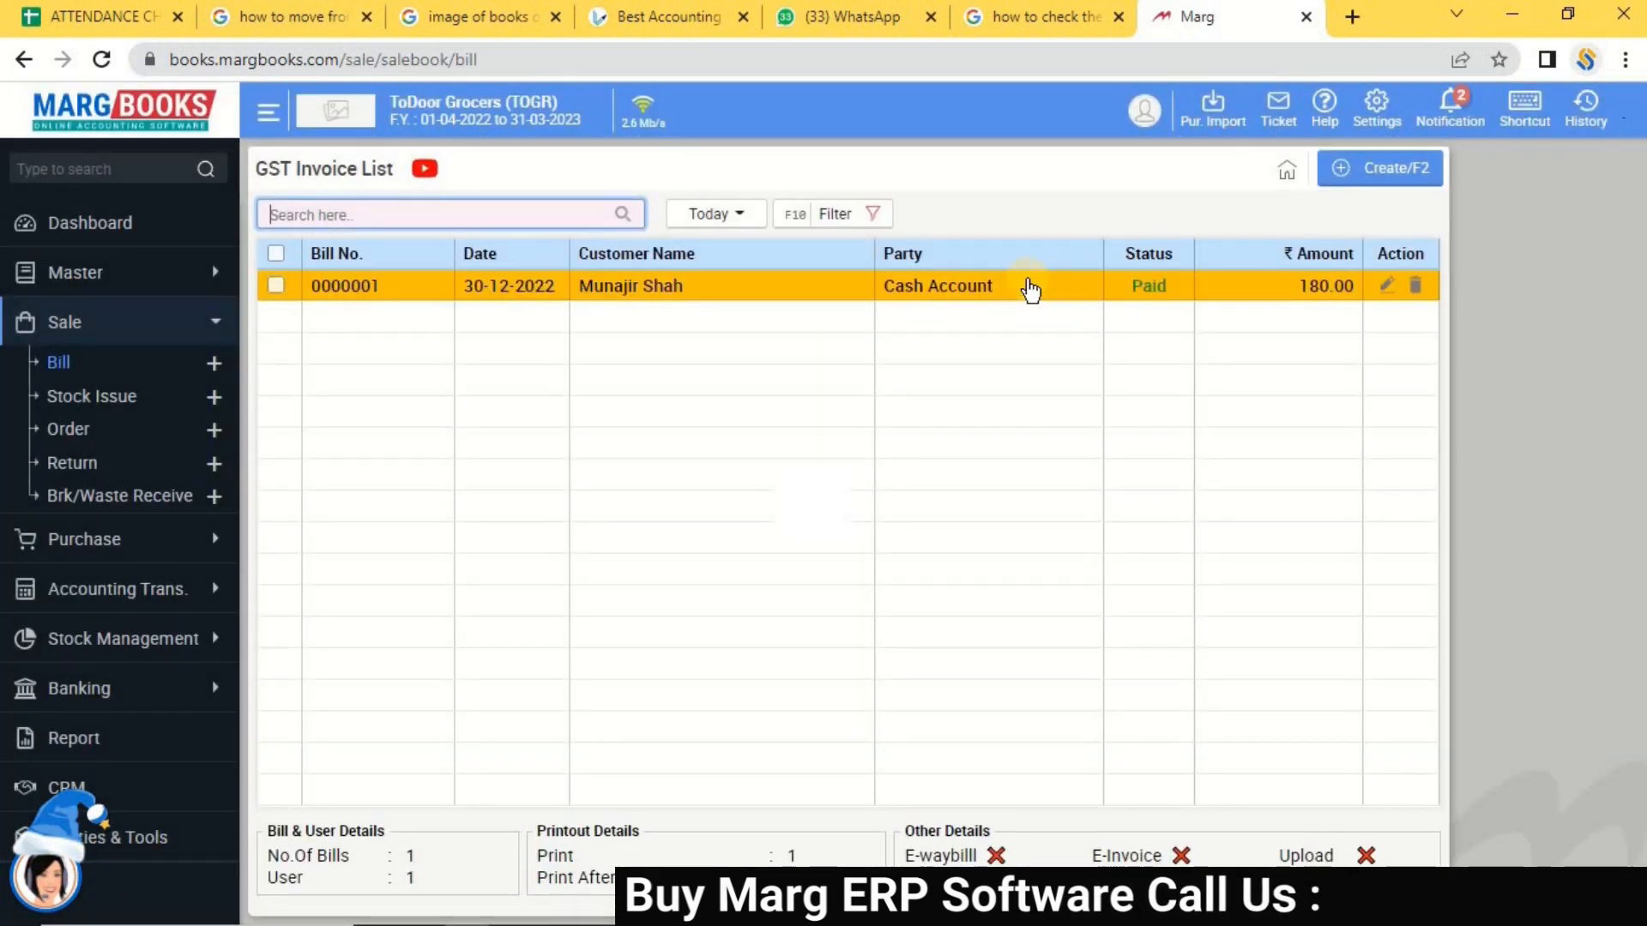
Open bill 0000001's print options and choose to share it via WhatsApp.
double_click(629, 296)
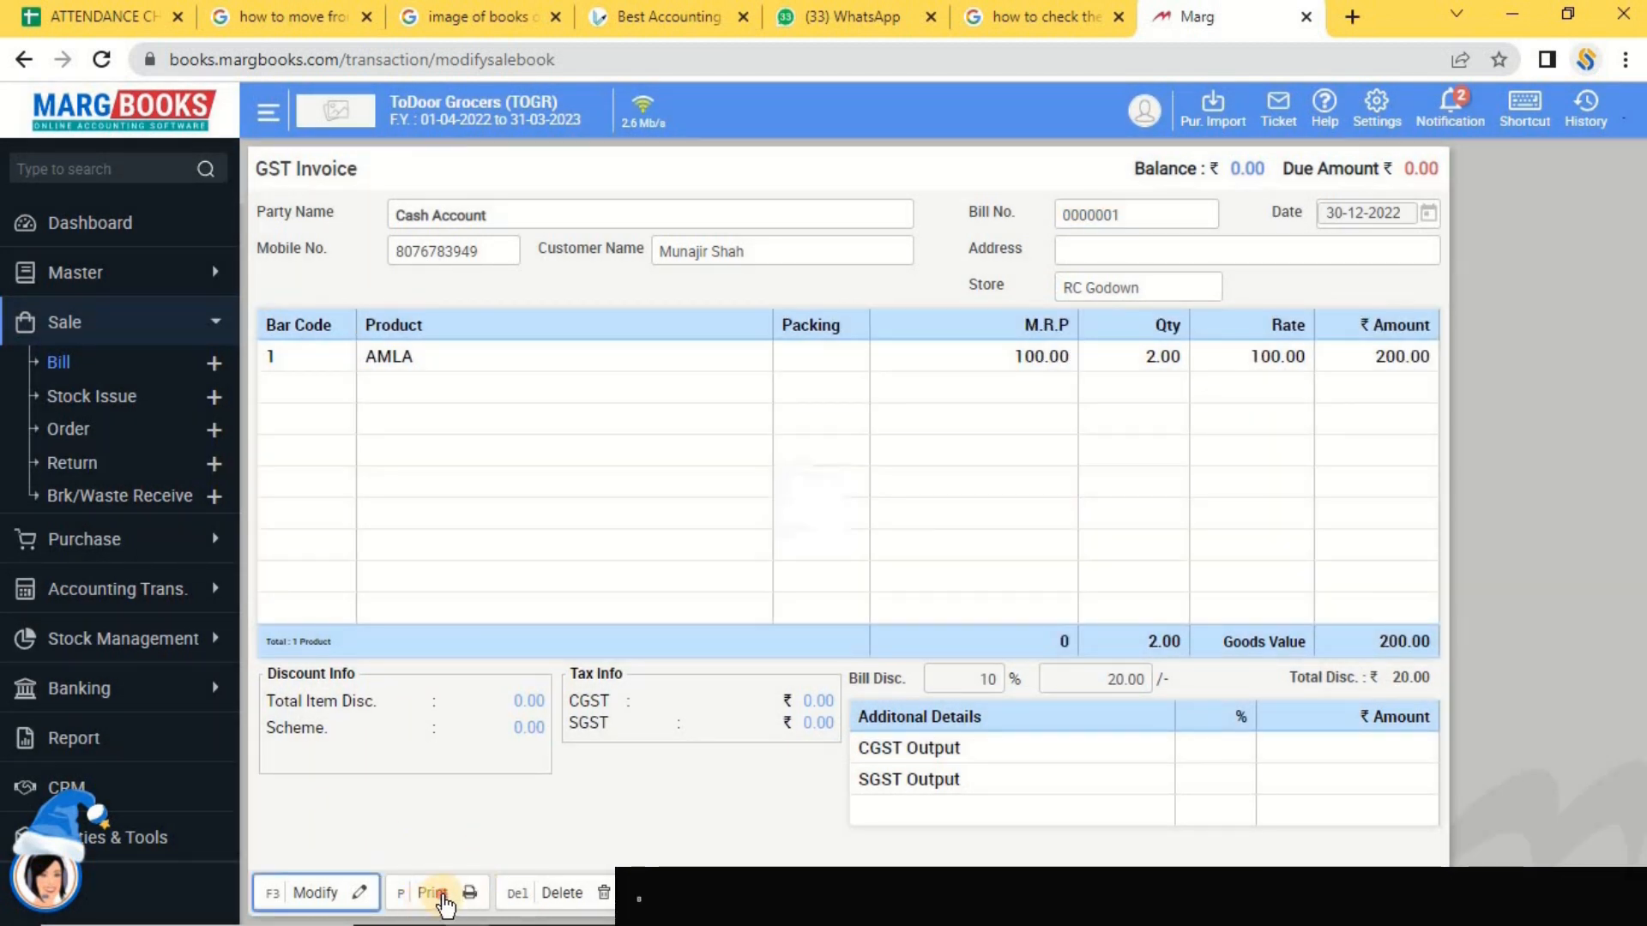
click(442, 894)
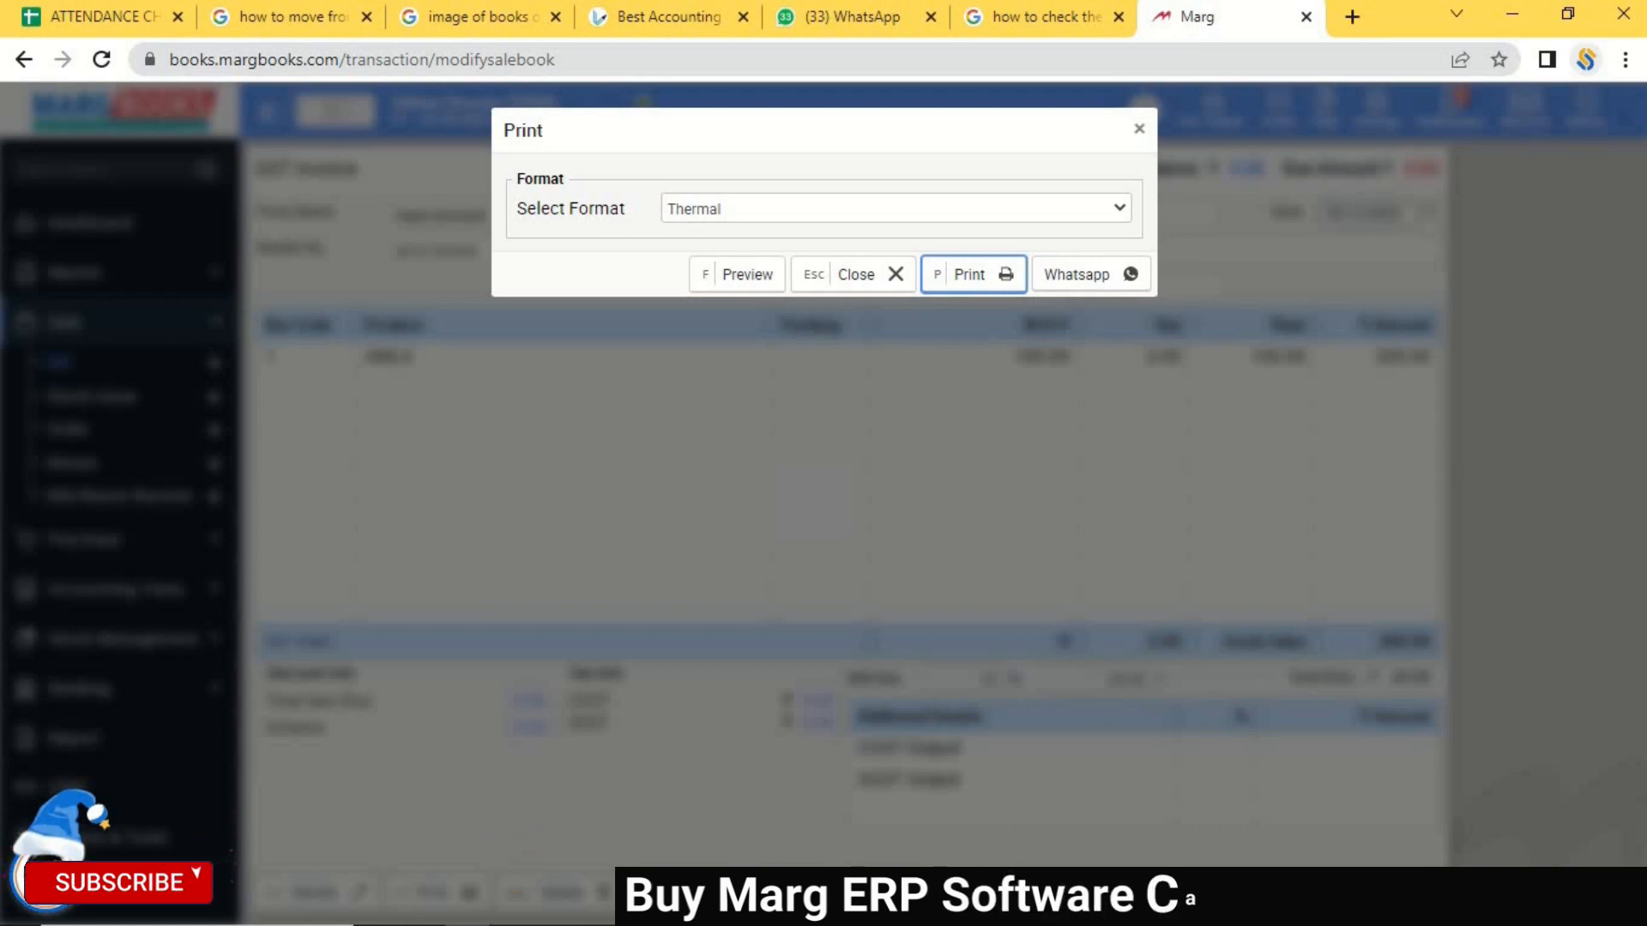
click(1111, 277)
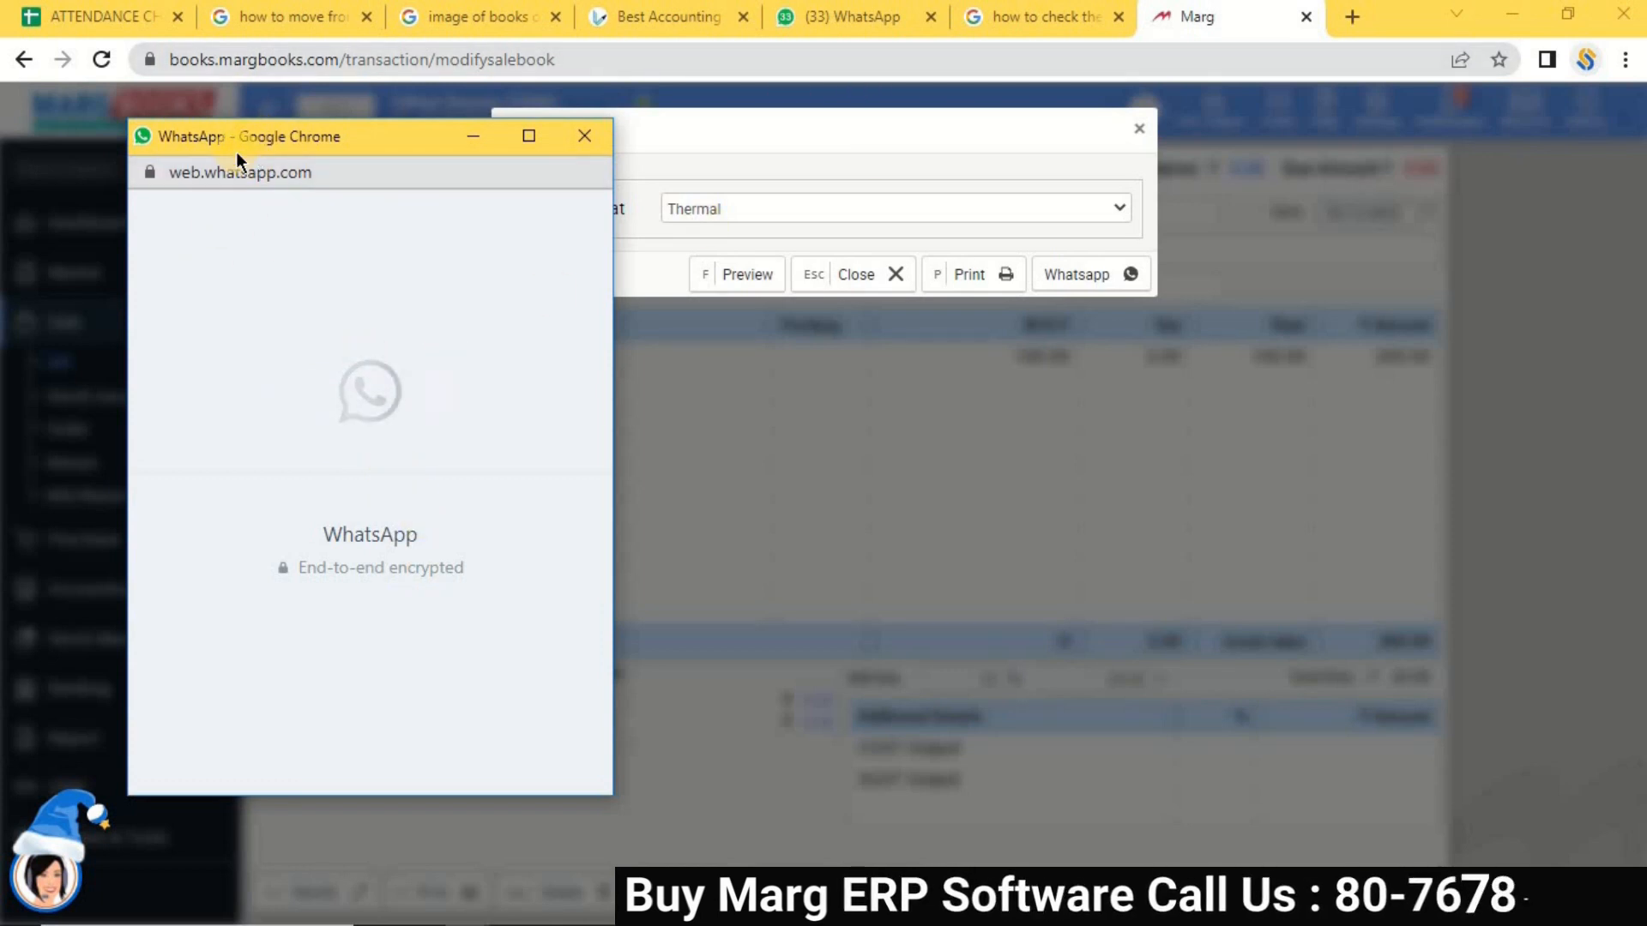
Send the prefilled WhatsApp message with the 180.00 totals and invoice link, then minimise WhatsApp.
drag(244, 132, 438, 165)
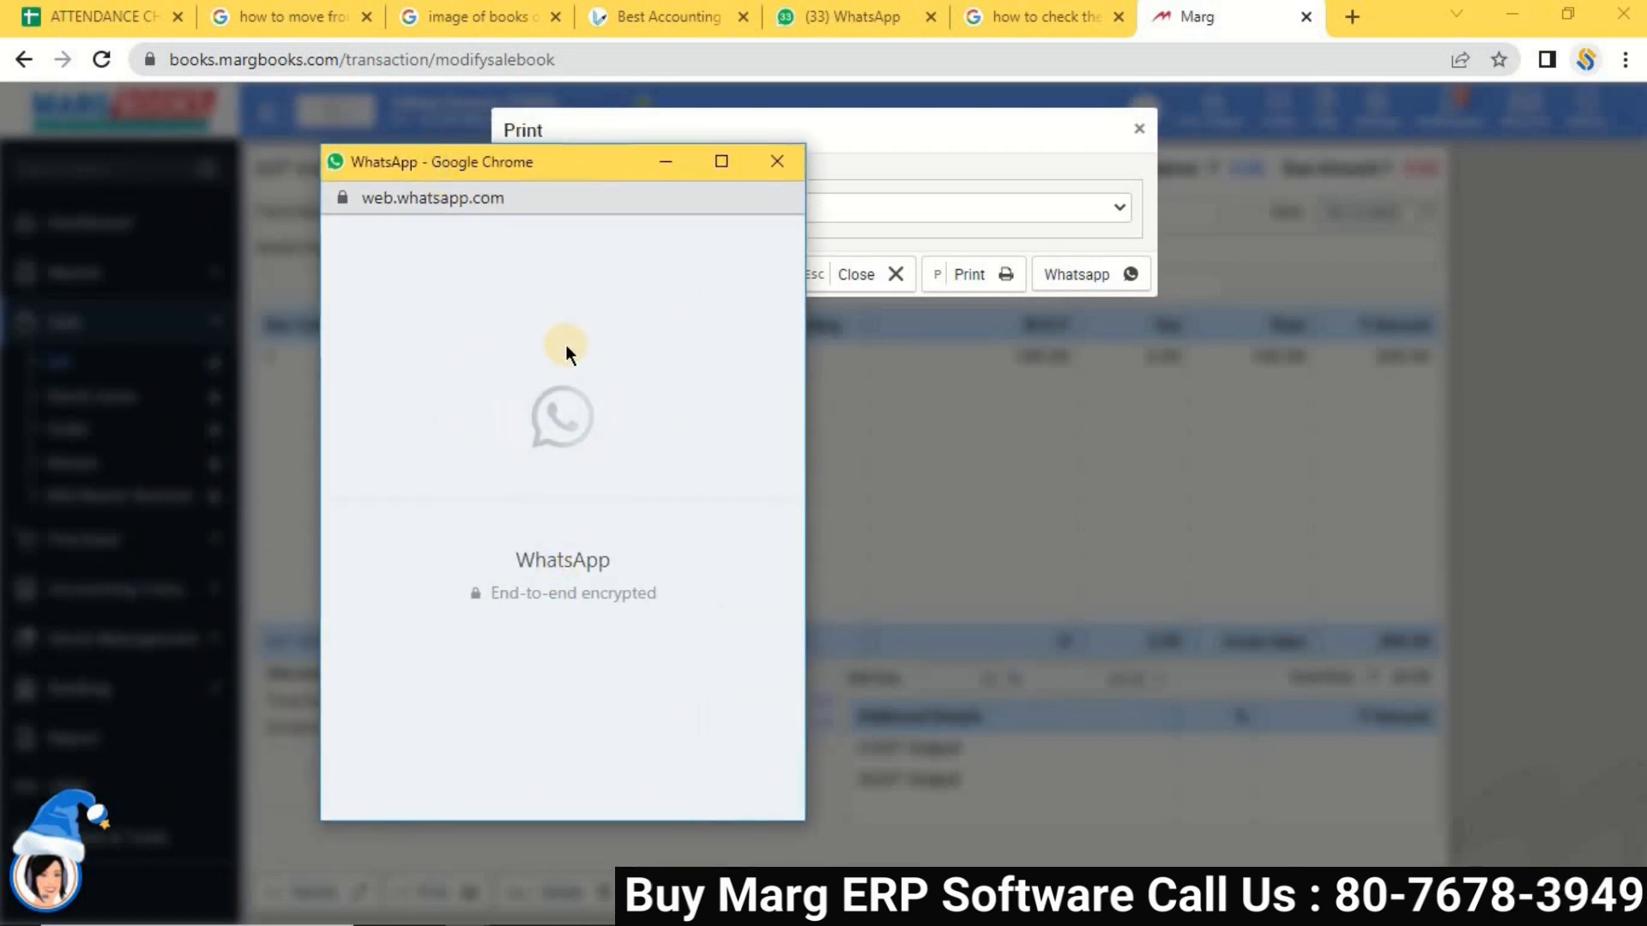
click(719, 163)
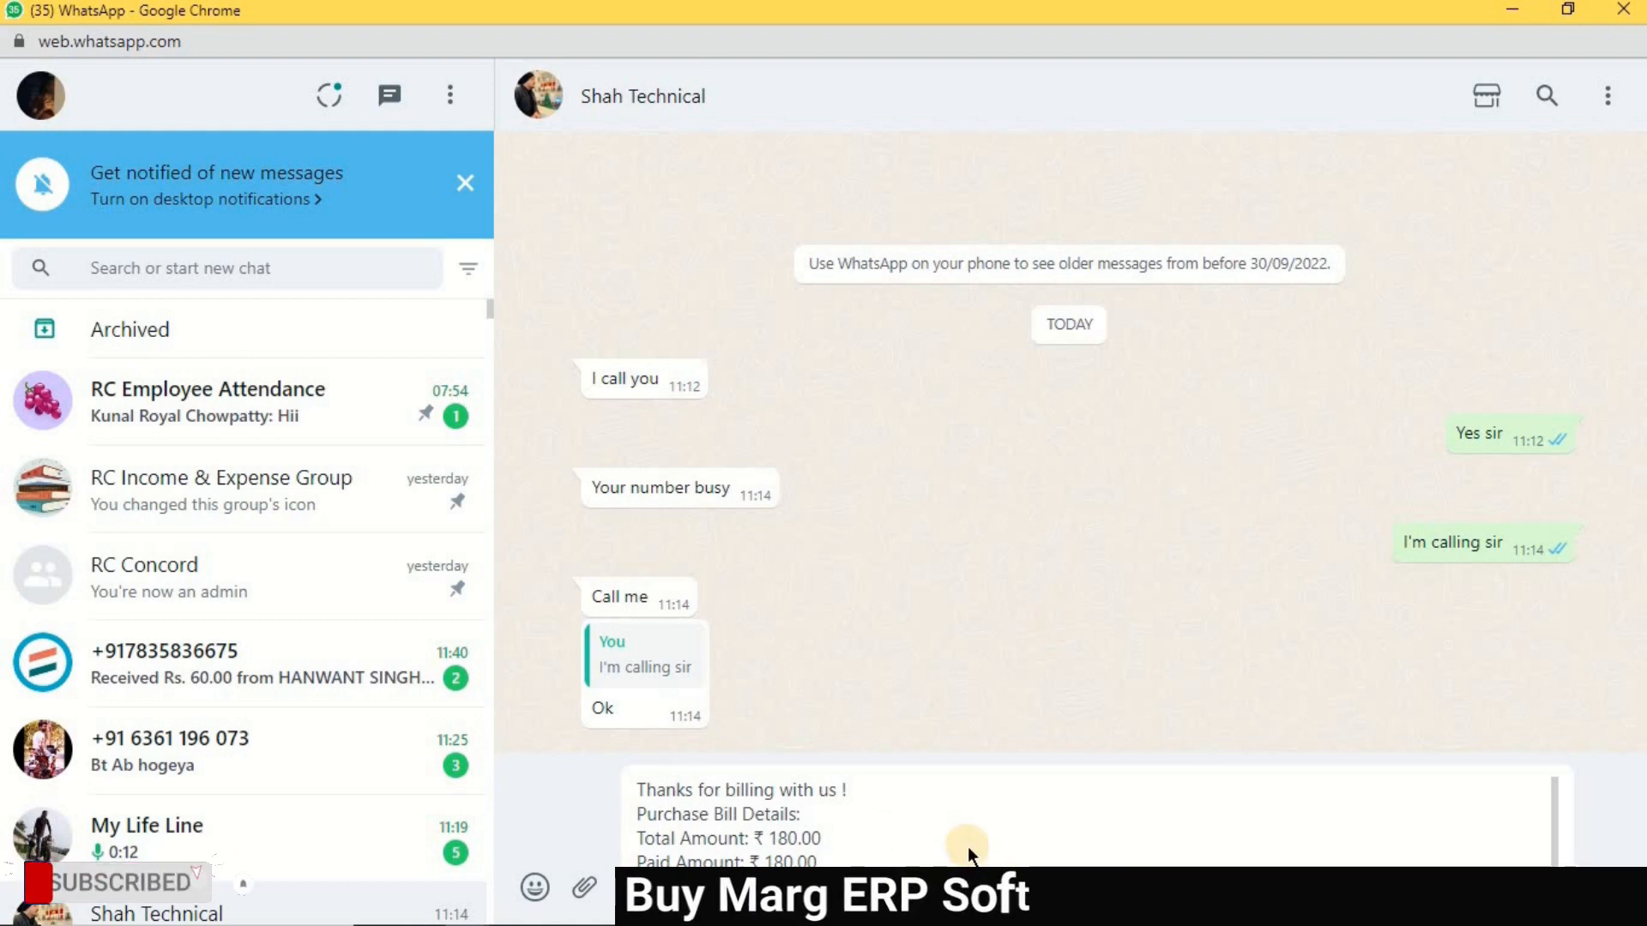
key(Return)
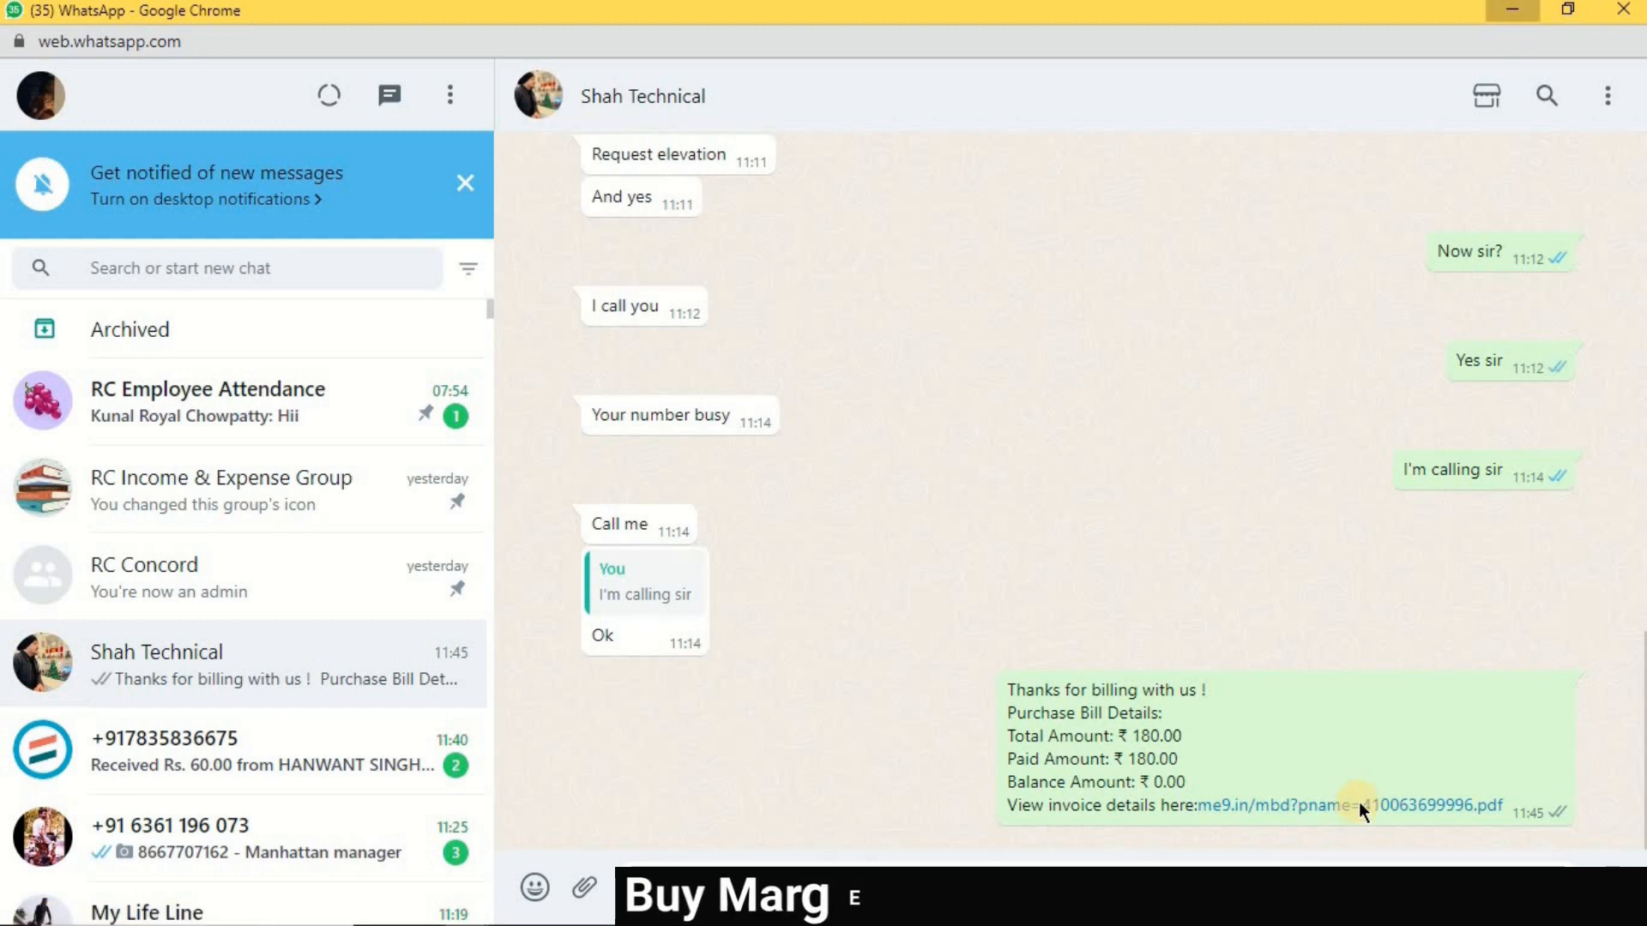
click(1515, 14)
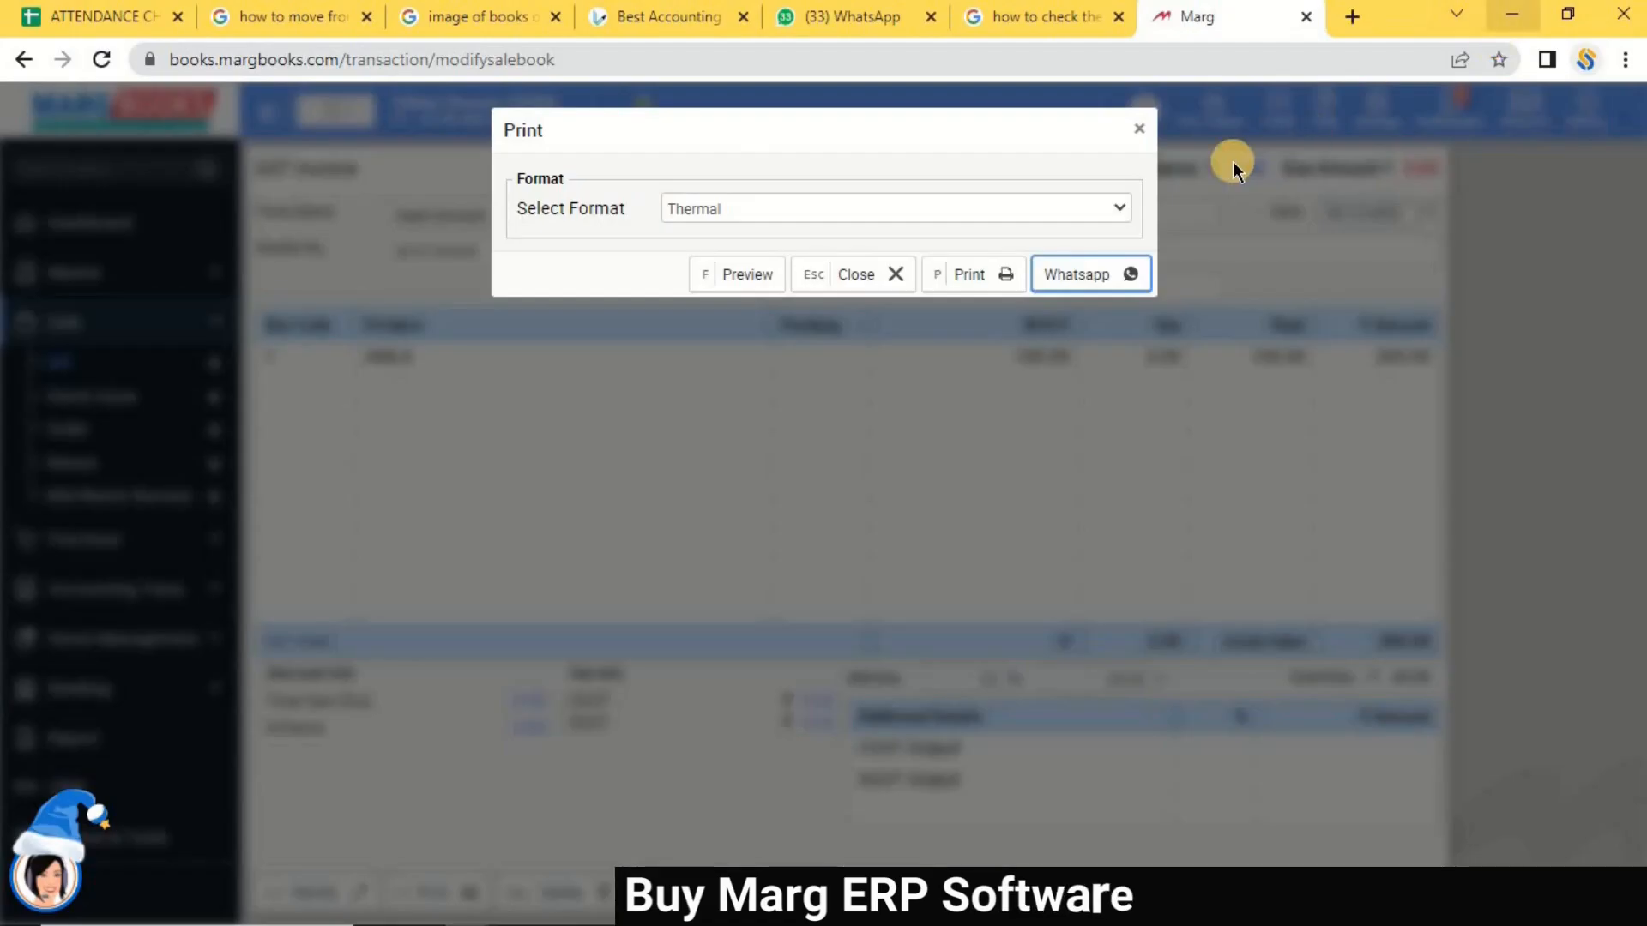
Preview bill 0000001 as a PDF, close the preview, and exit the print options.
click(725, 283)
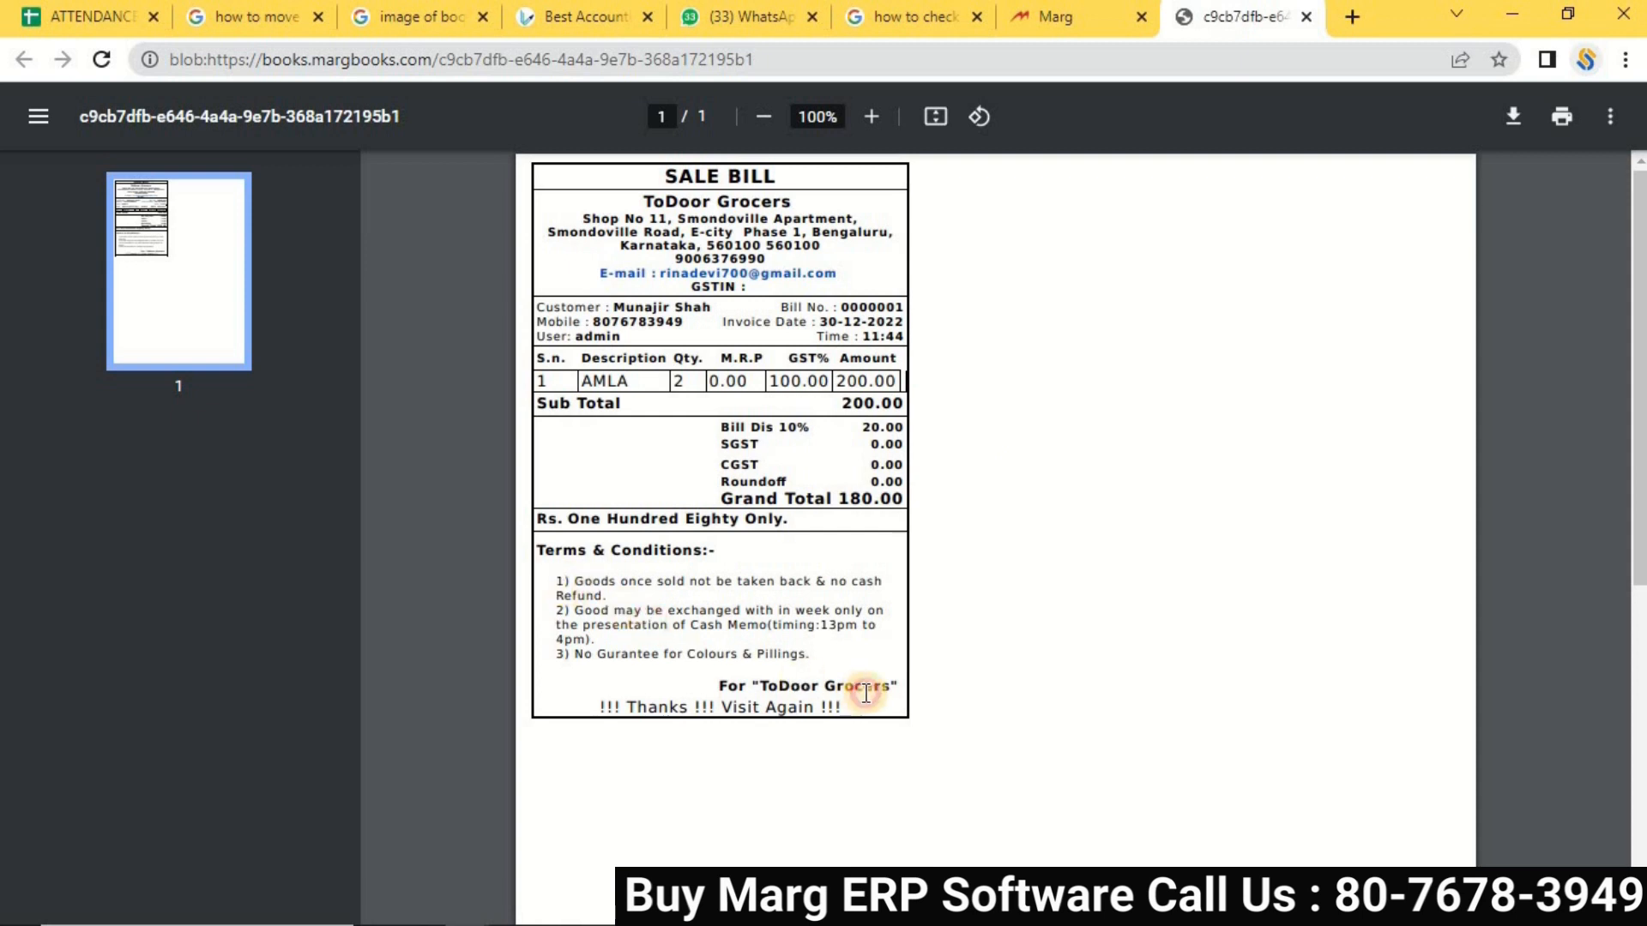
click(1298, 21)
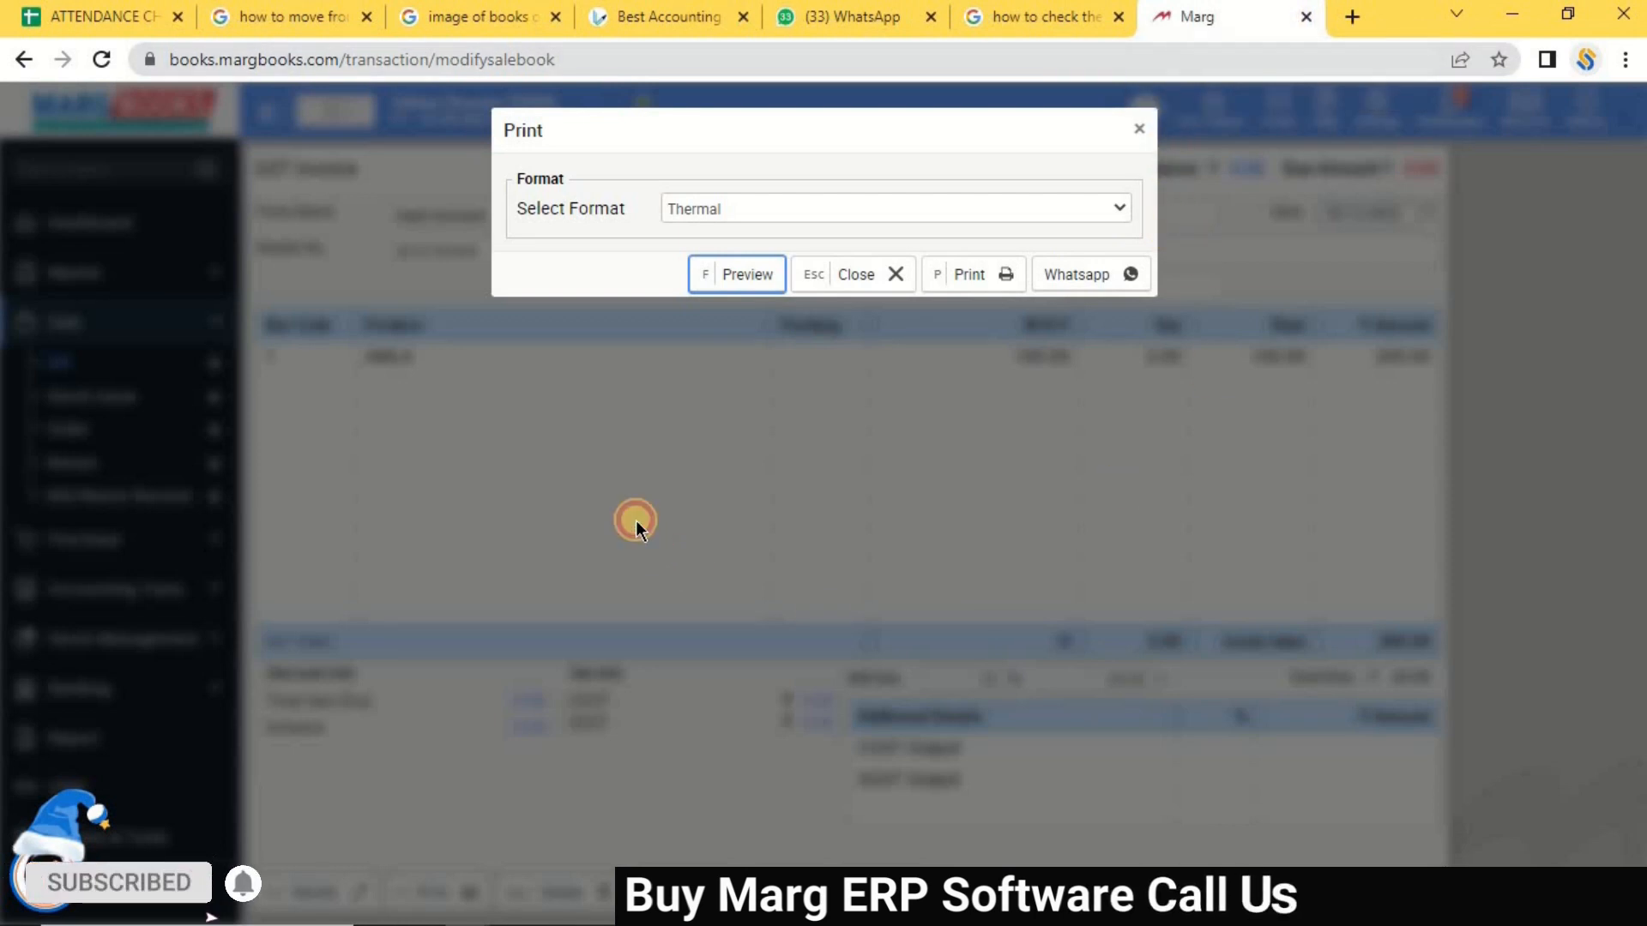
click(214, 214)
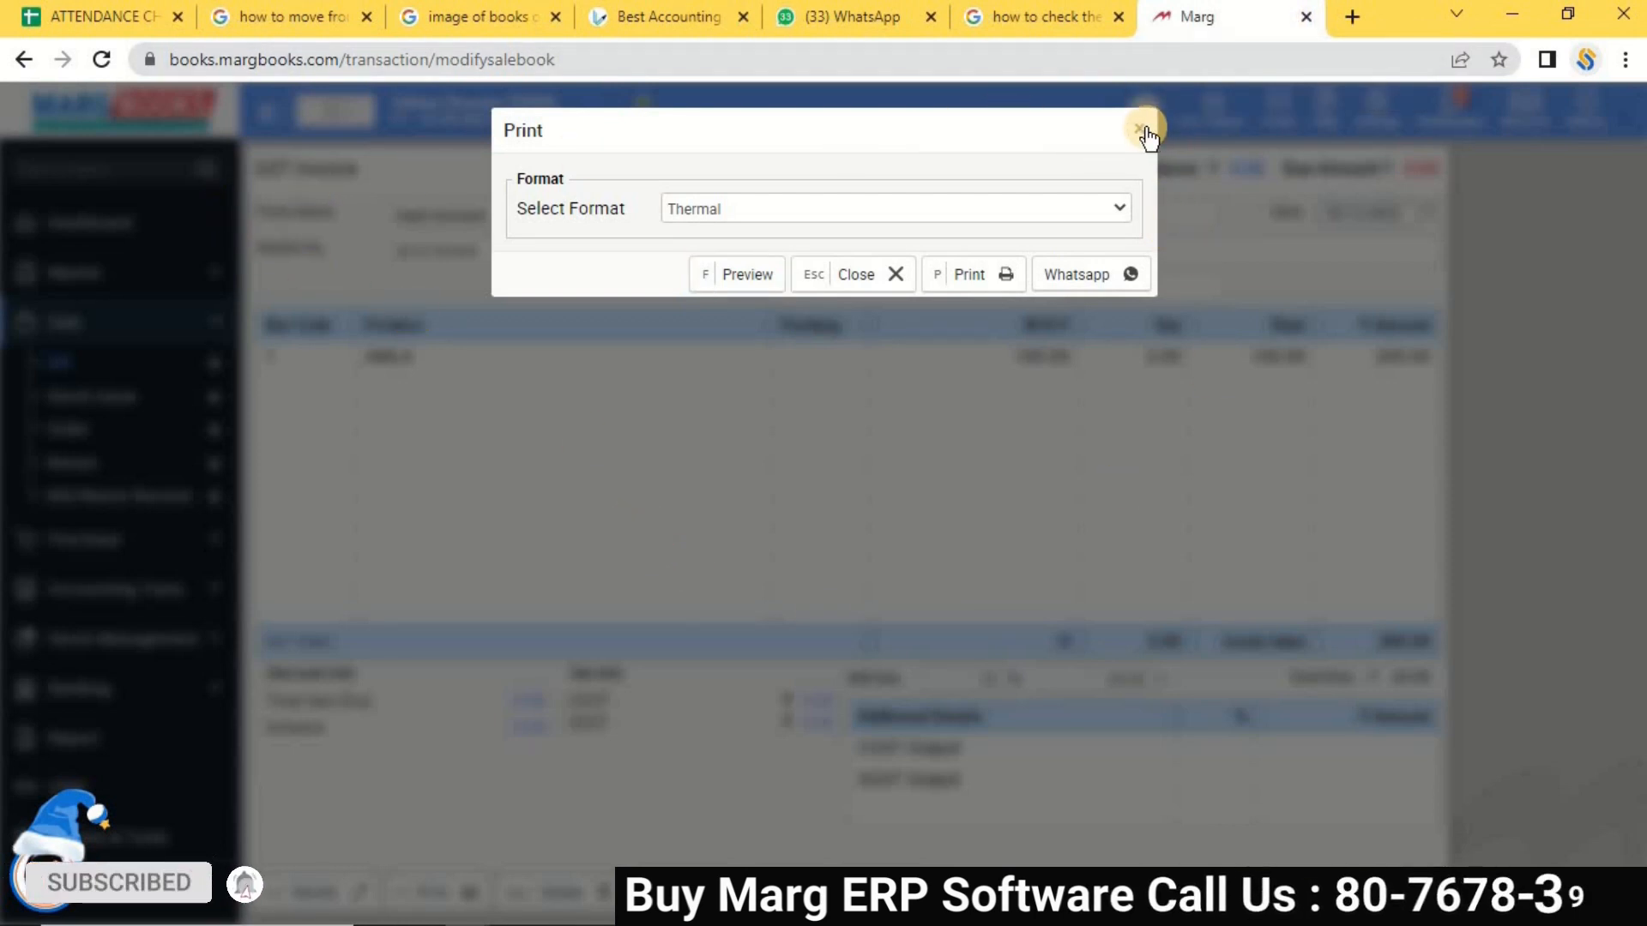
key(Escape)
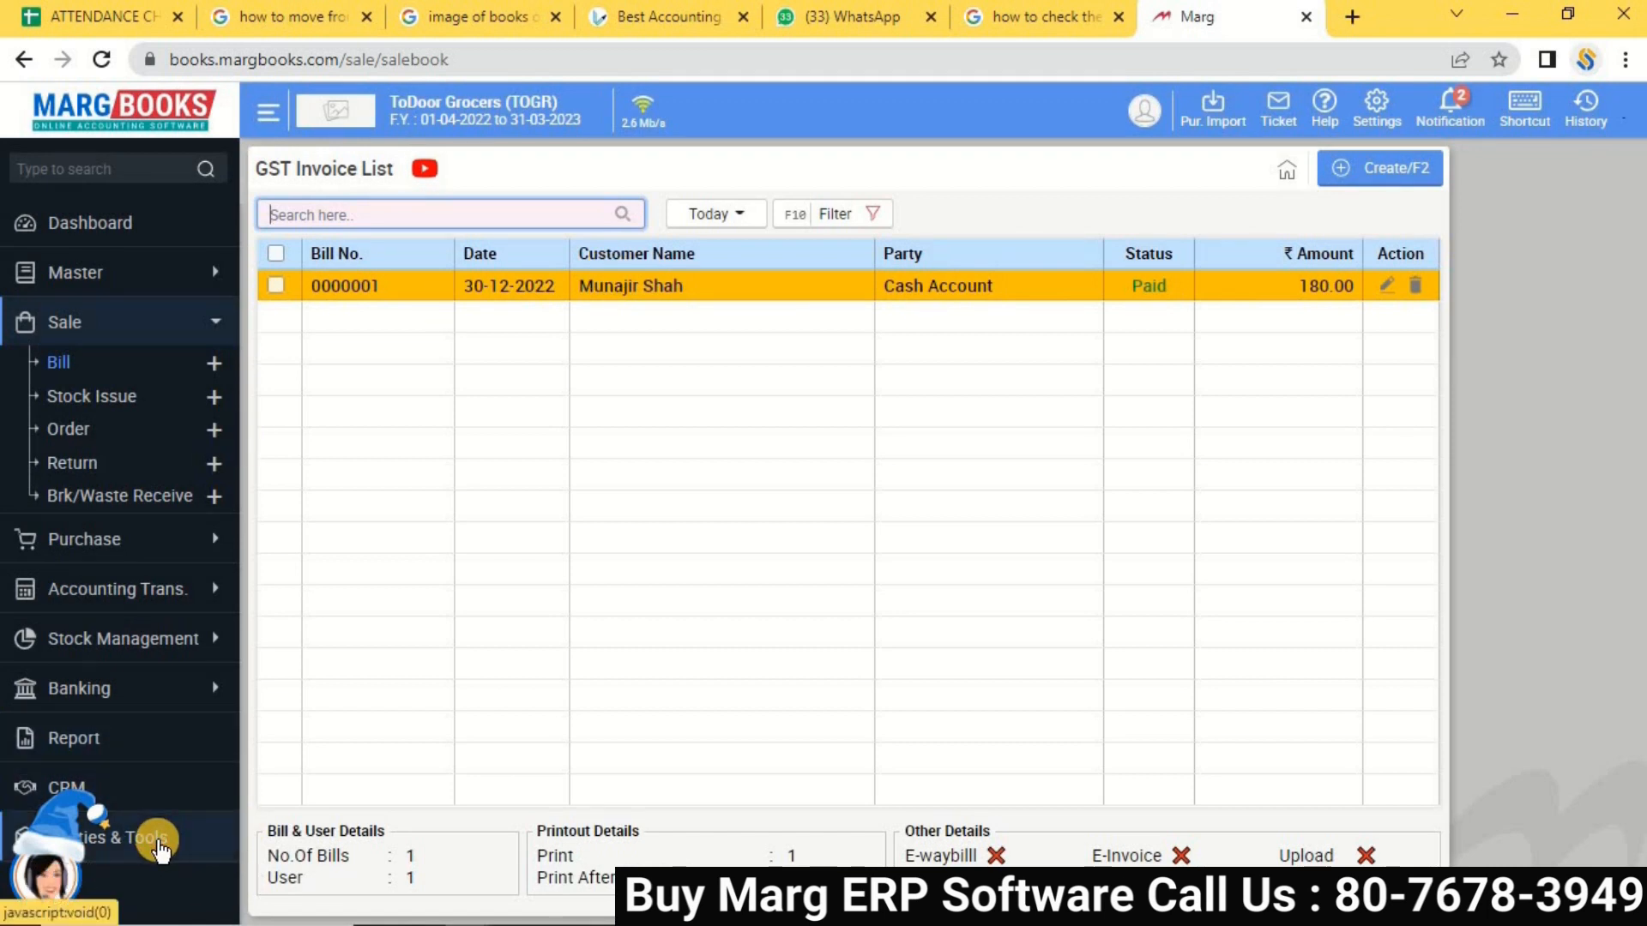
Open Utilities & Tools > Invoice Template and edit the Sale Bill Thermal template.
click(158, 845)
click(99, 677)
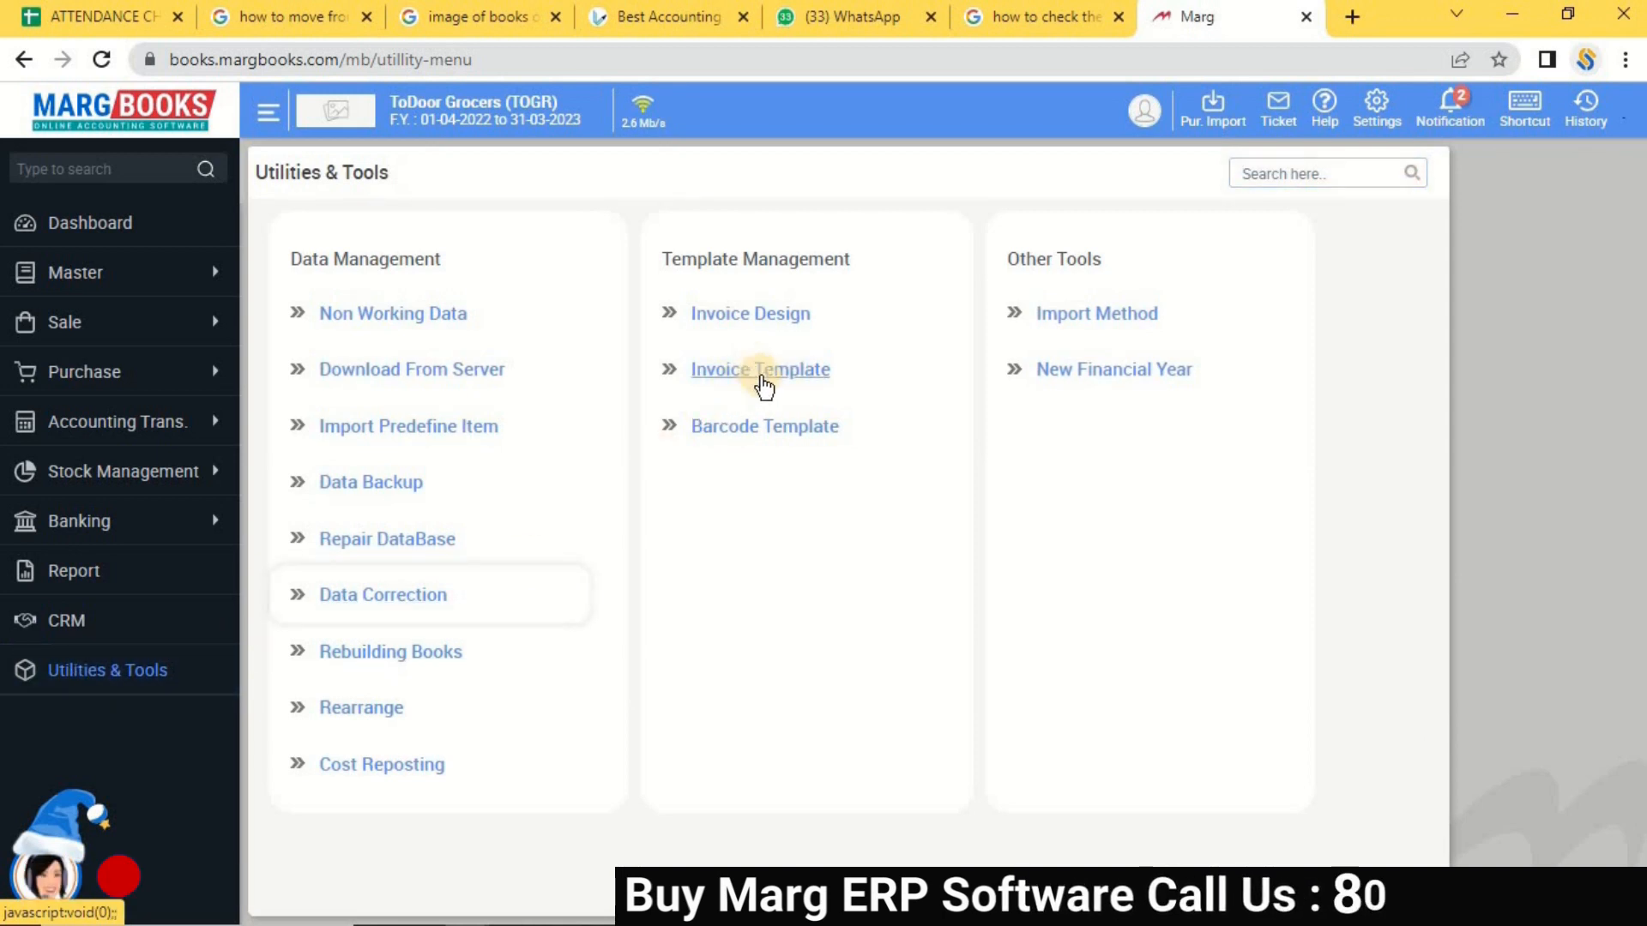
click(784, 377)
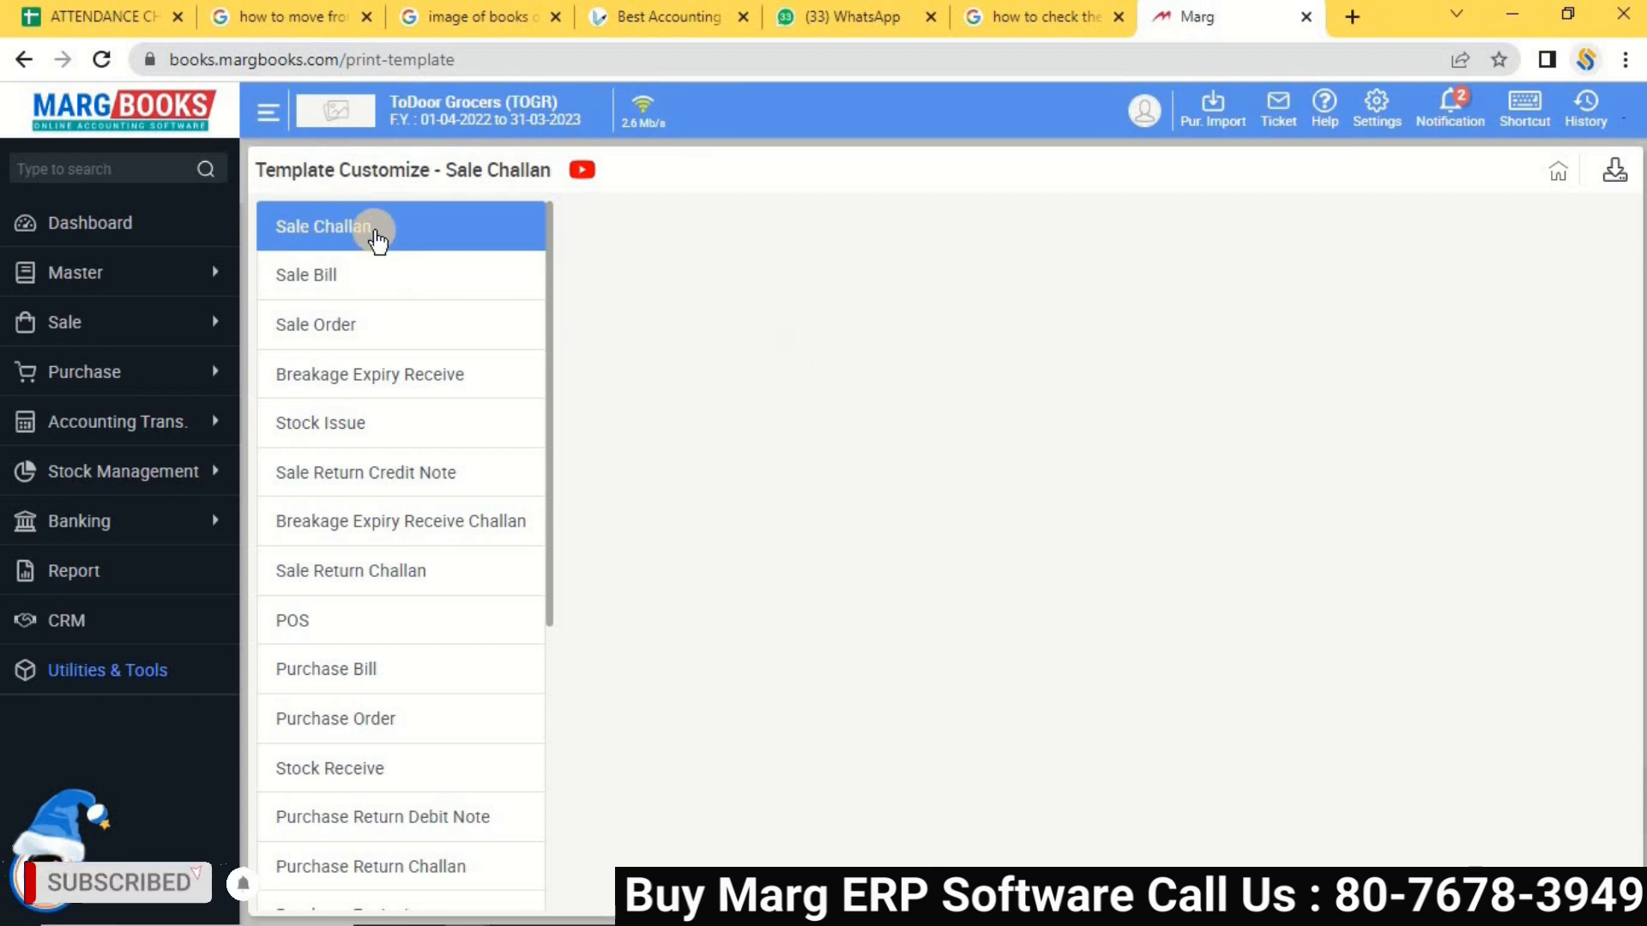
click(342, 246)
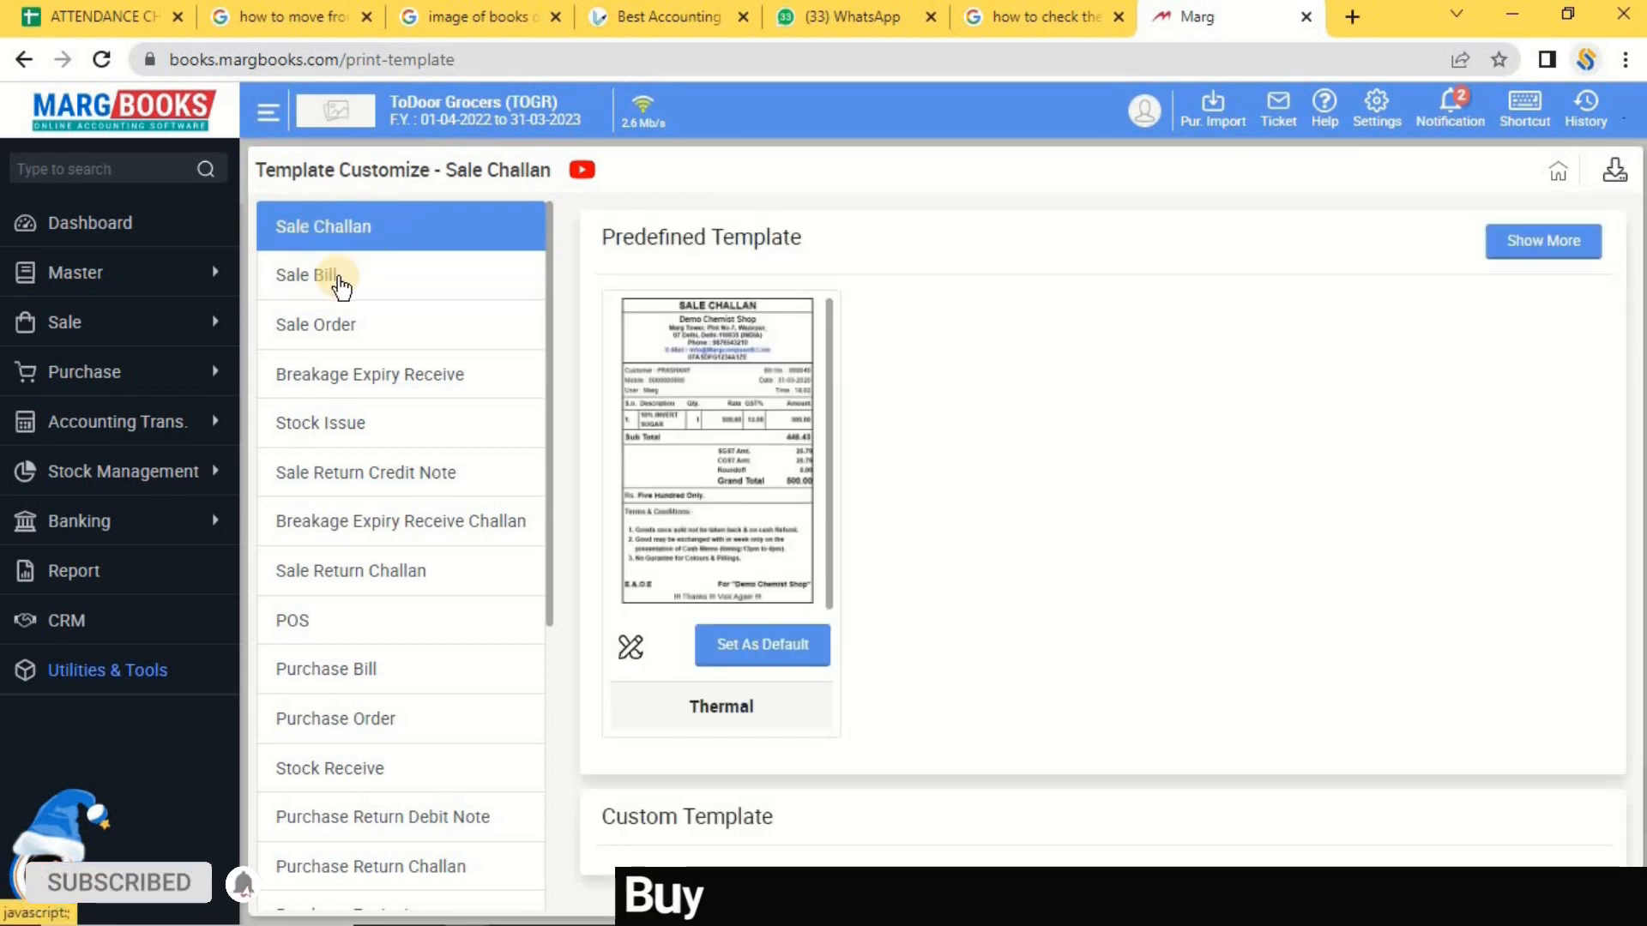
click(321, 285)
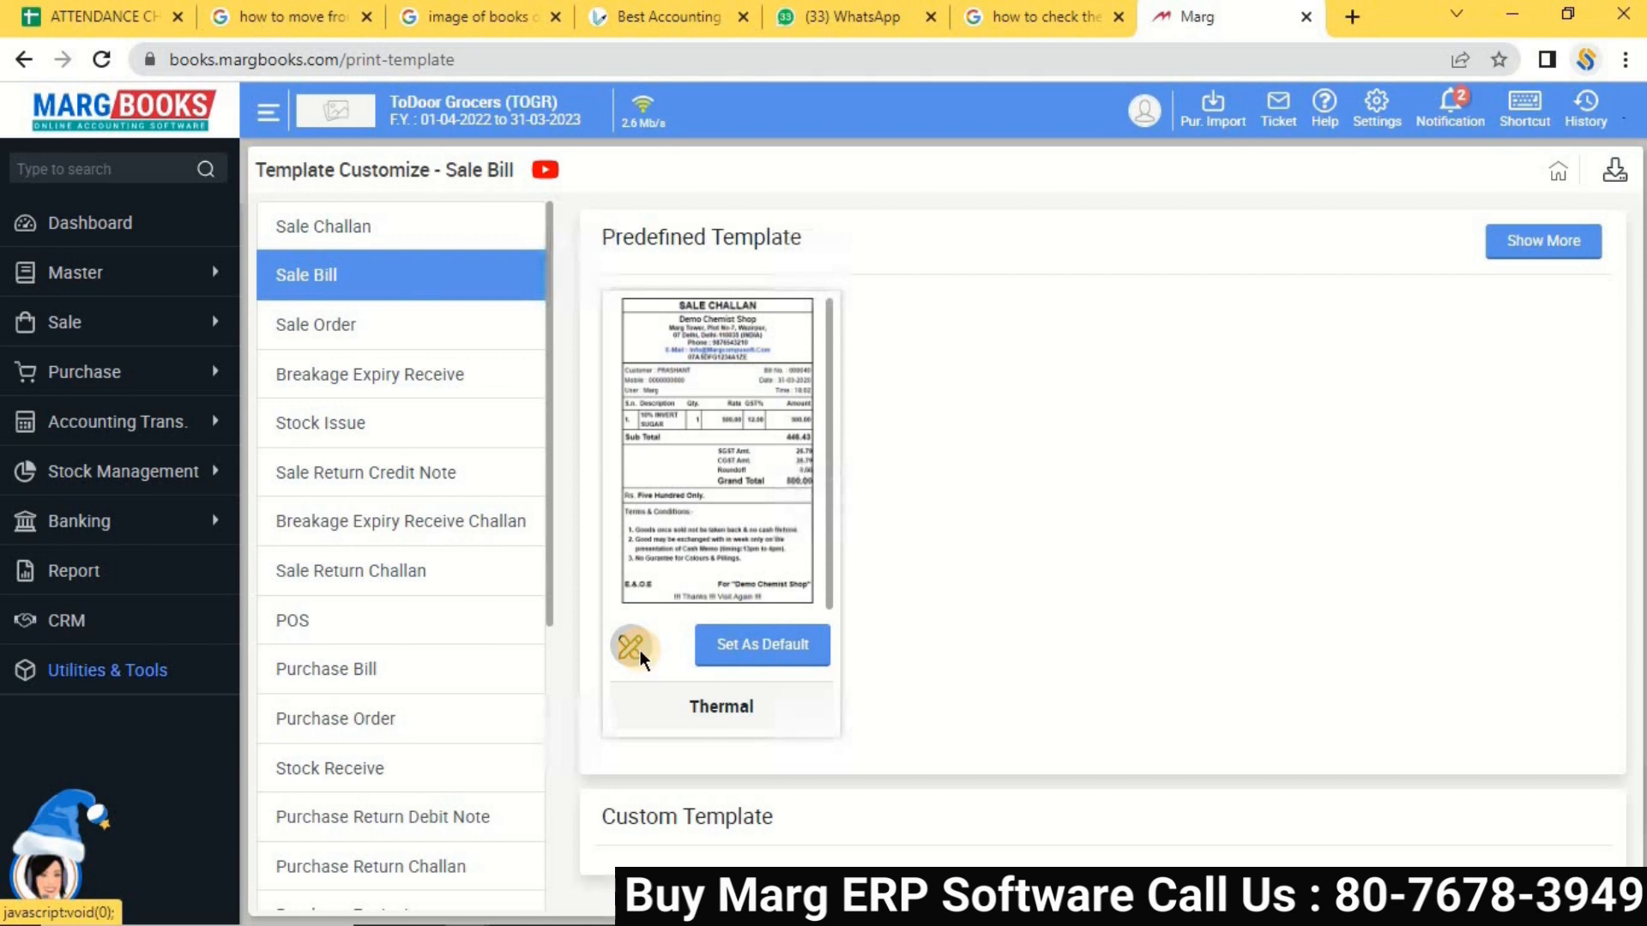
click(640, 653)
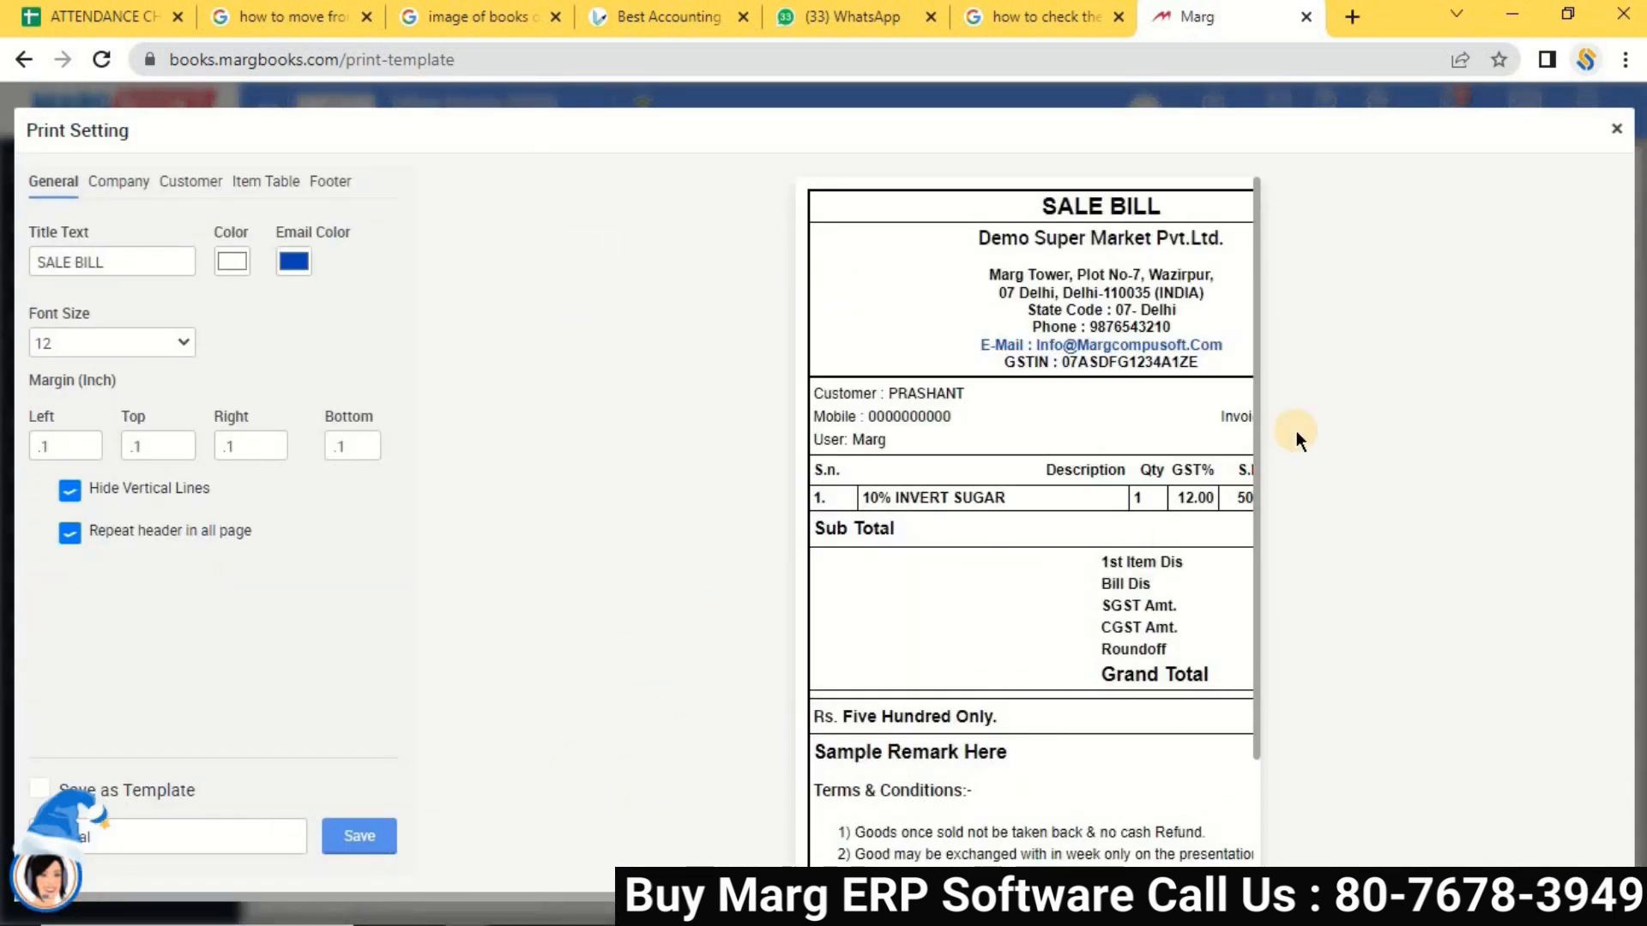
Untick GSTIN under Company, and toggle S.no off then back on in Item Table.
click(120, 185)
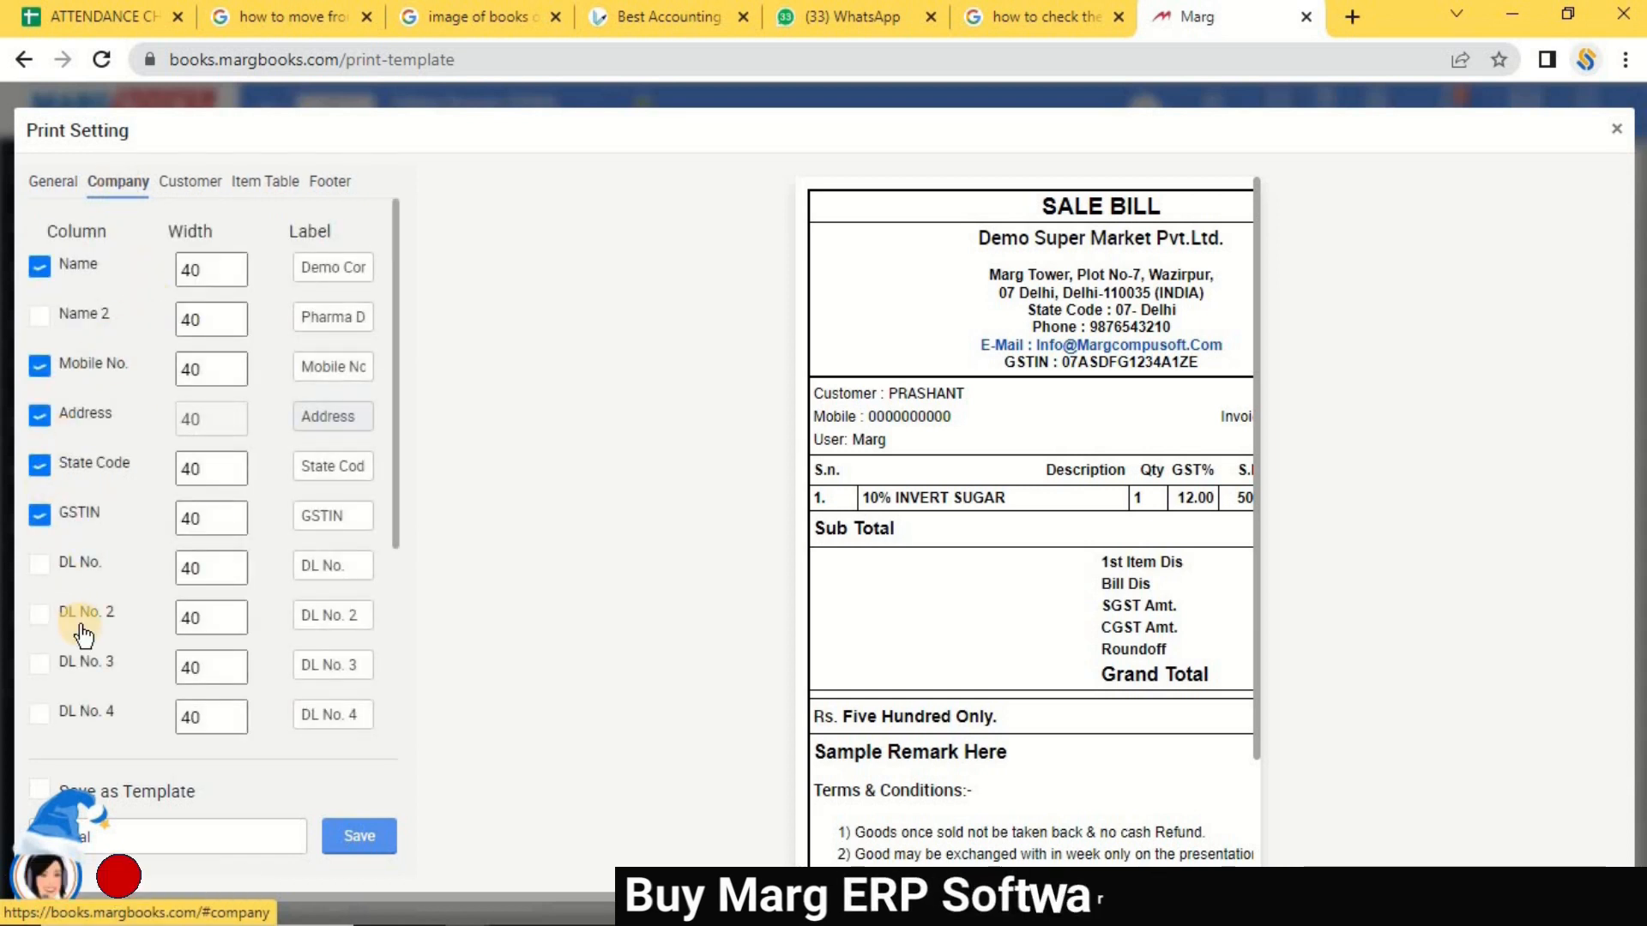
click(40, 516)
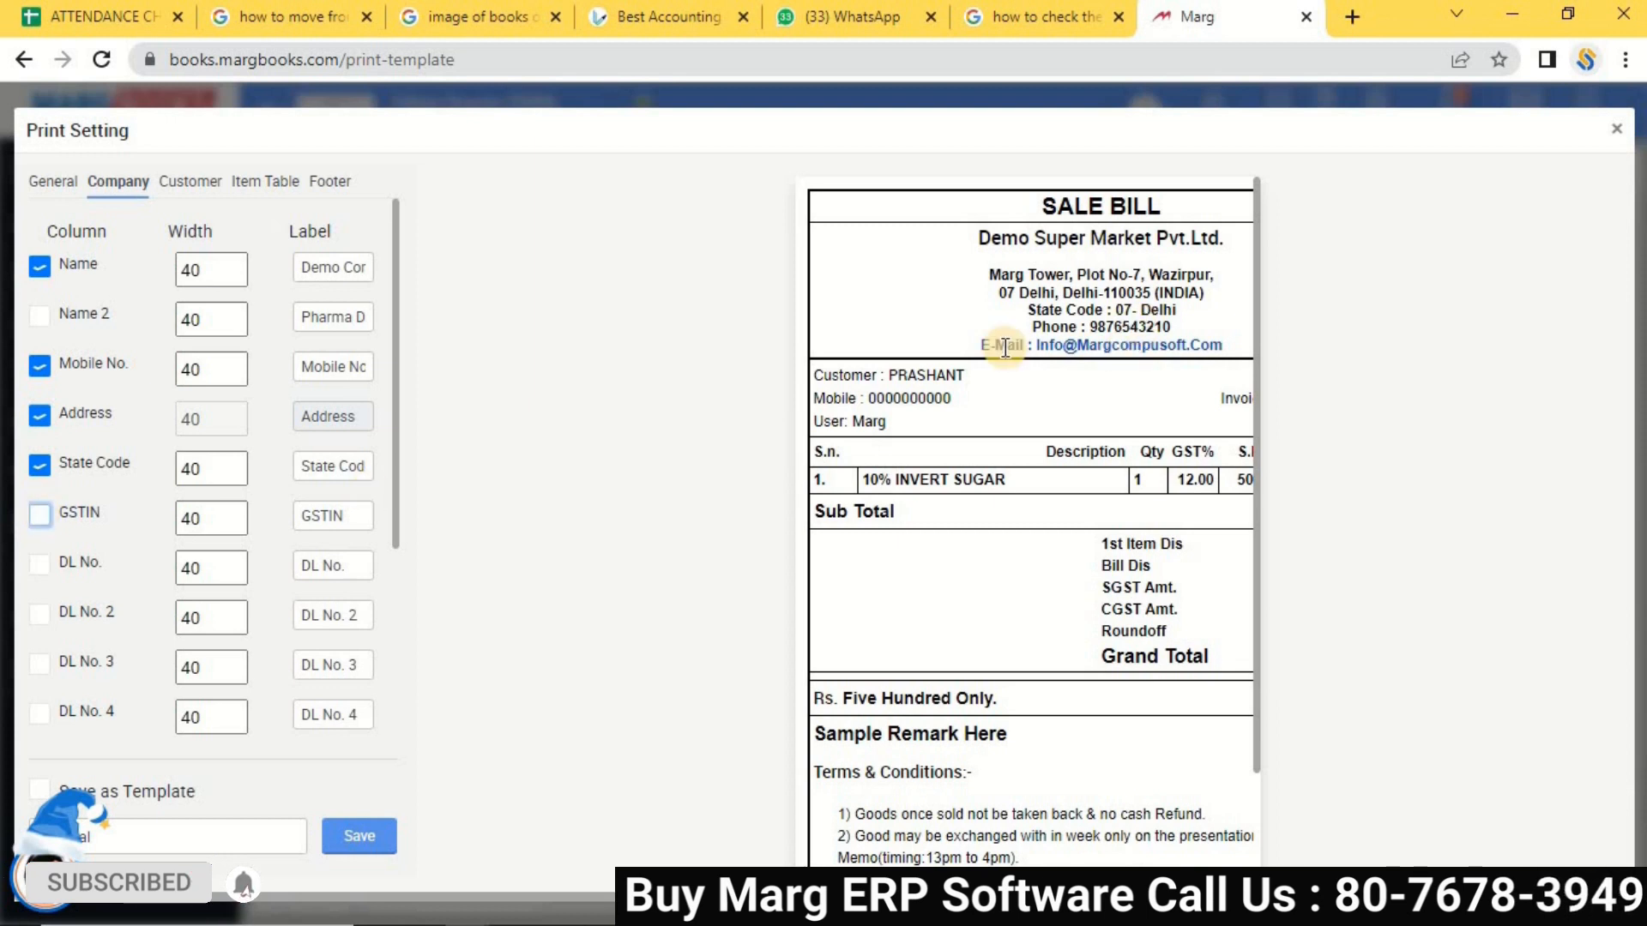
click(254, 182)
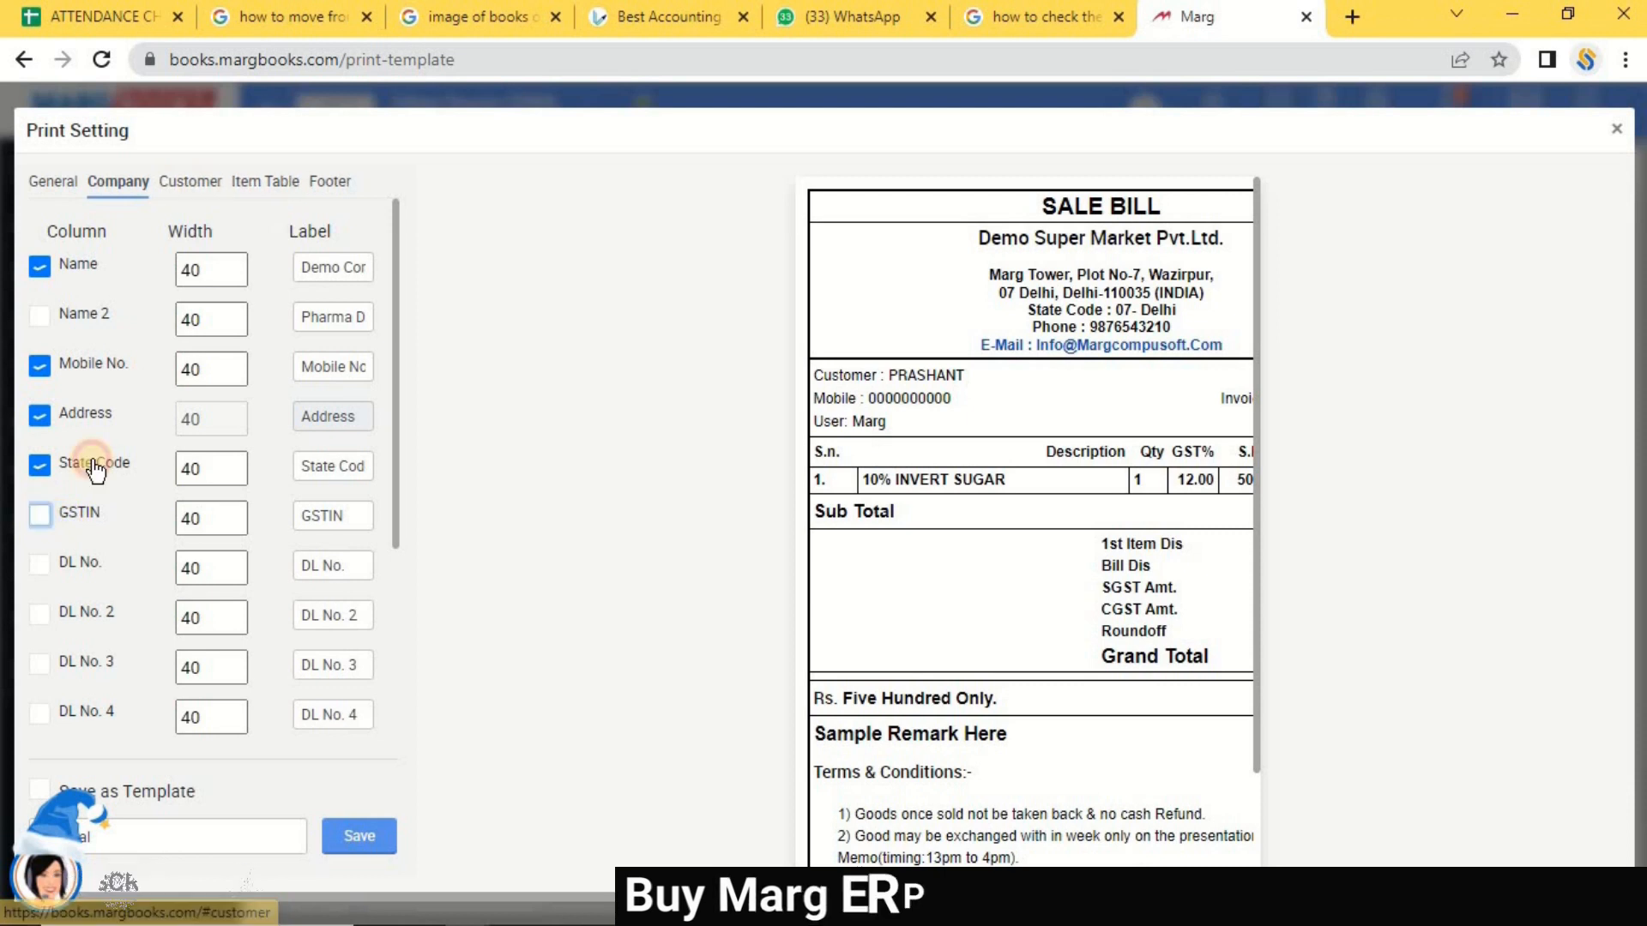
click(256, 190)
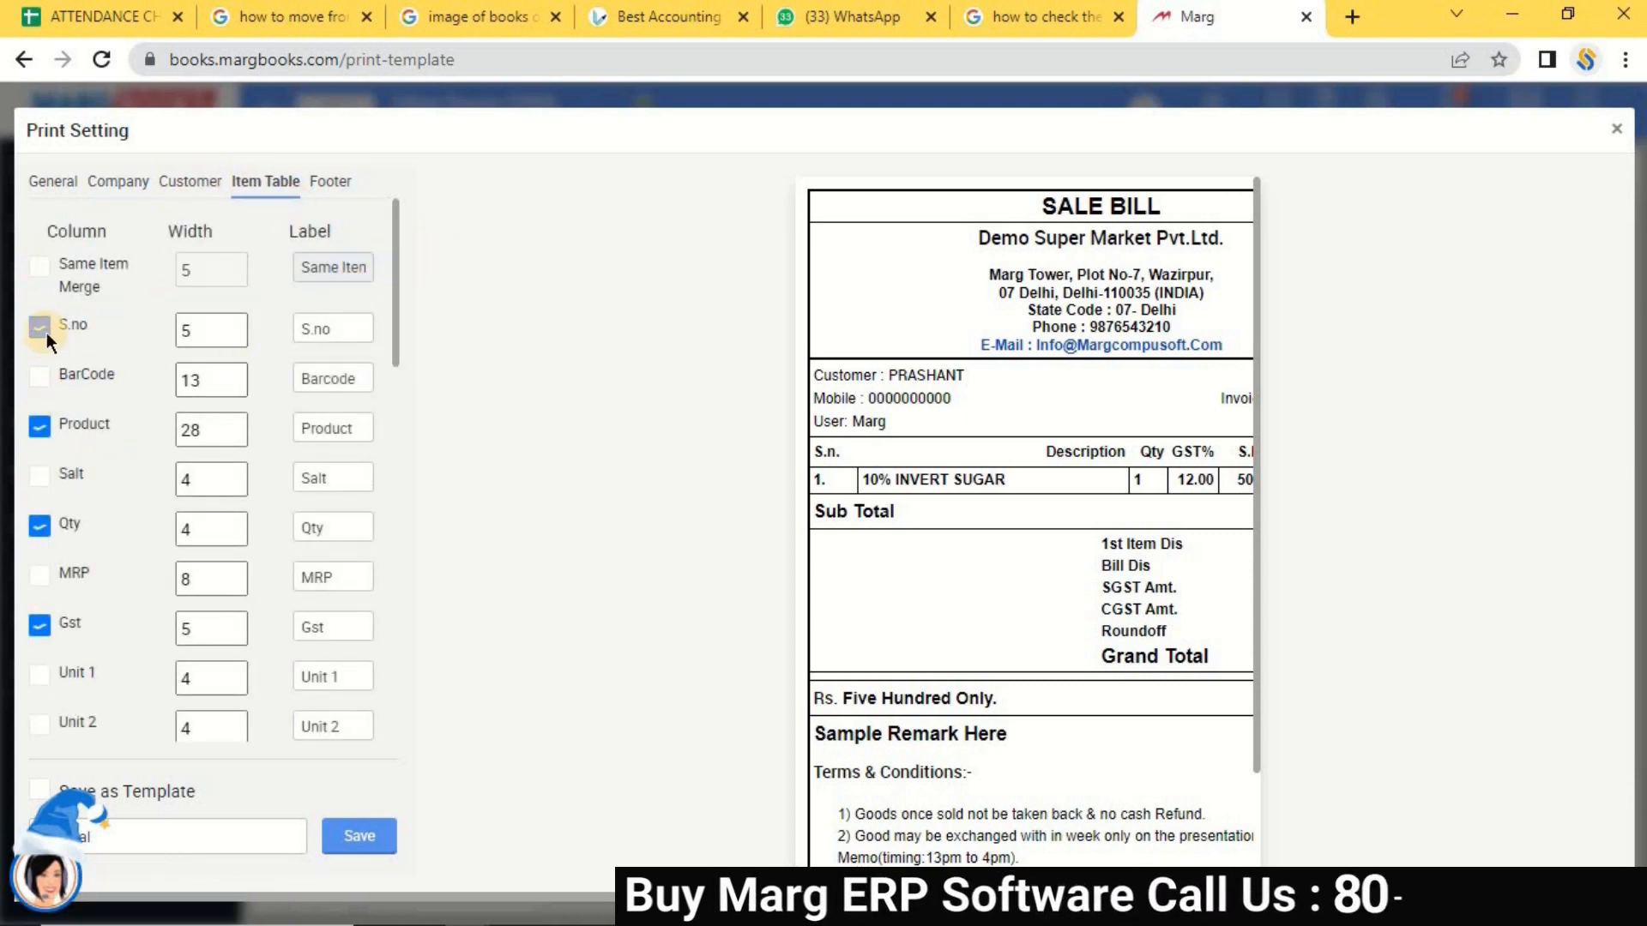
click(43, 329)
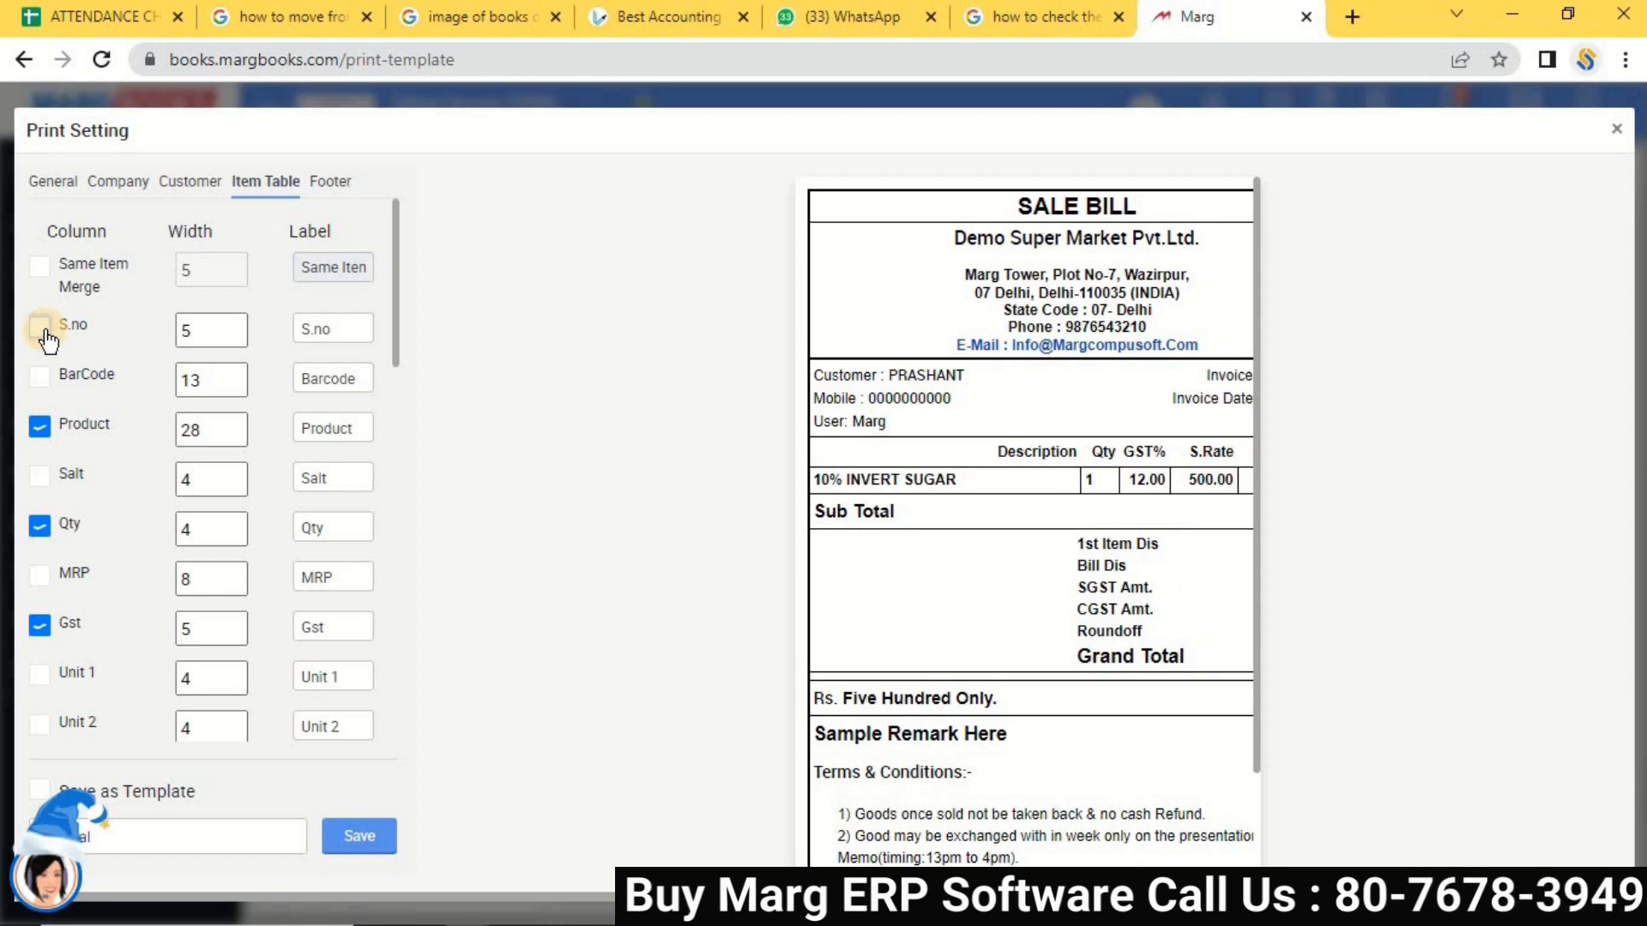
click(38, 428)
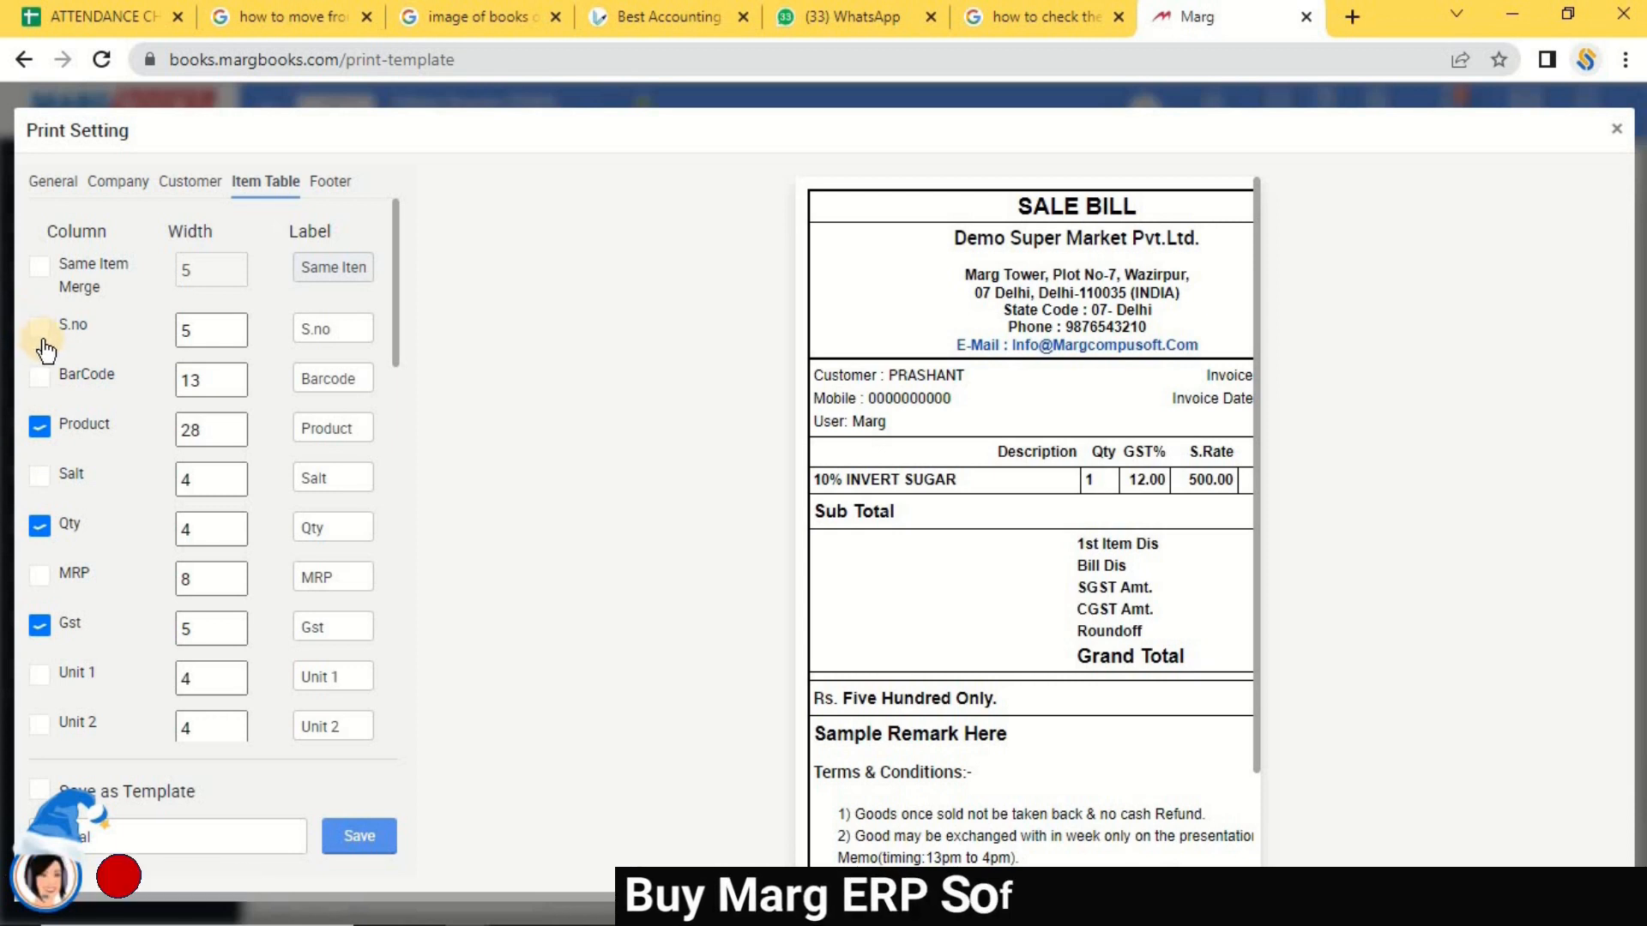
click(42, 342)
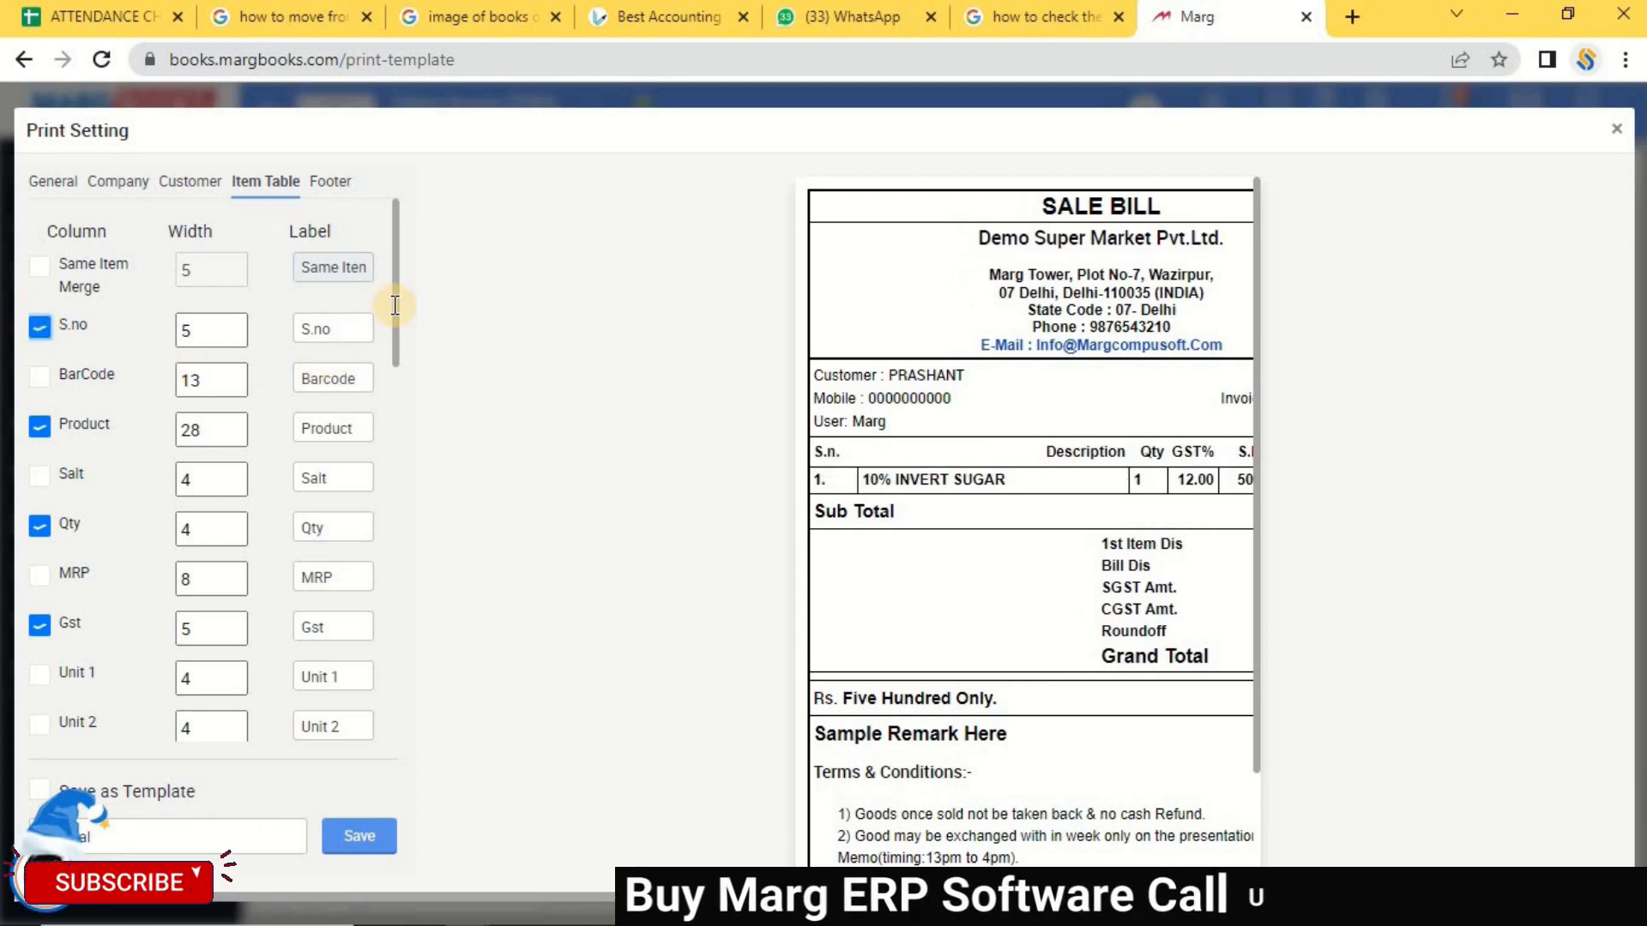
drag(398, 256, 415, 153)
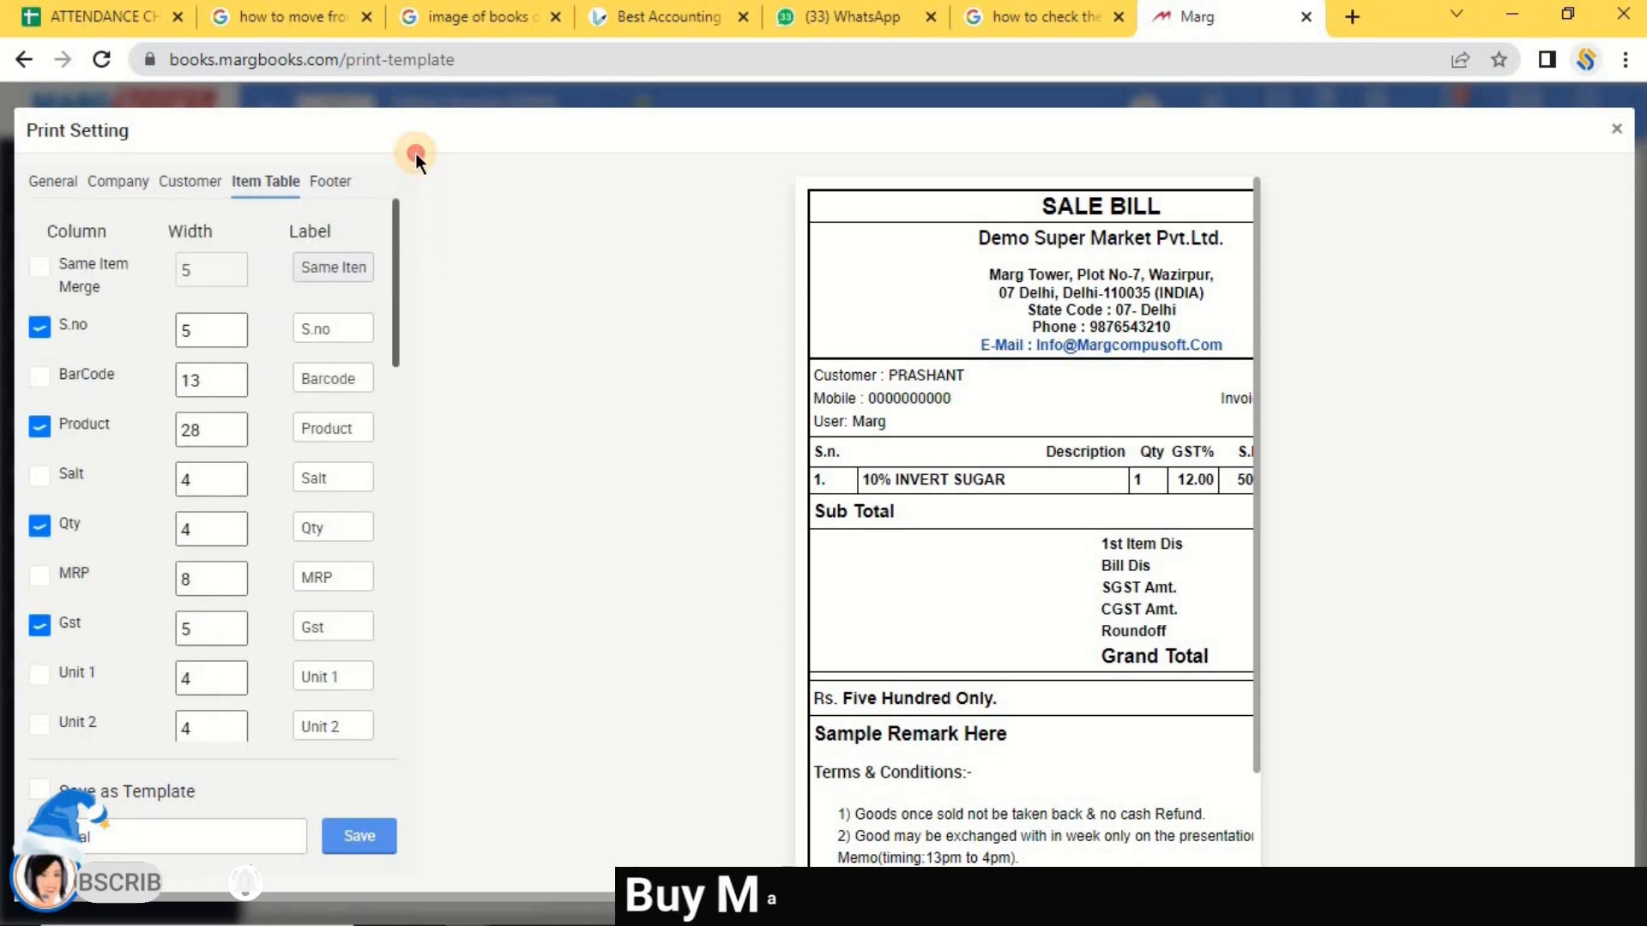
Check the Thermal Sale Bill footer options and Terms & Condition text, then save the template.
click(330, 181)
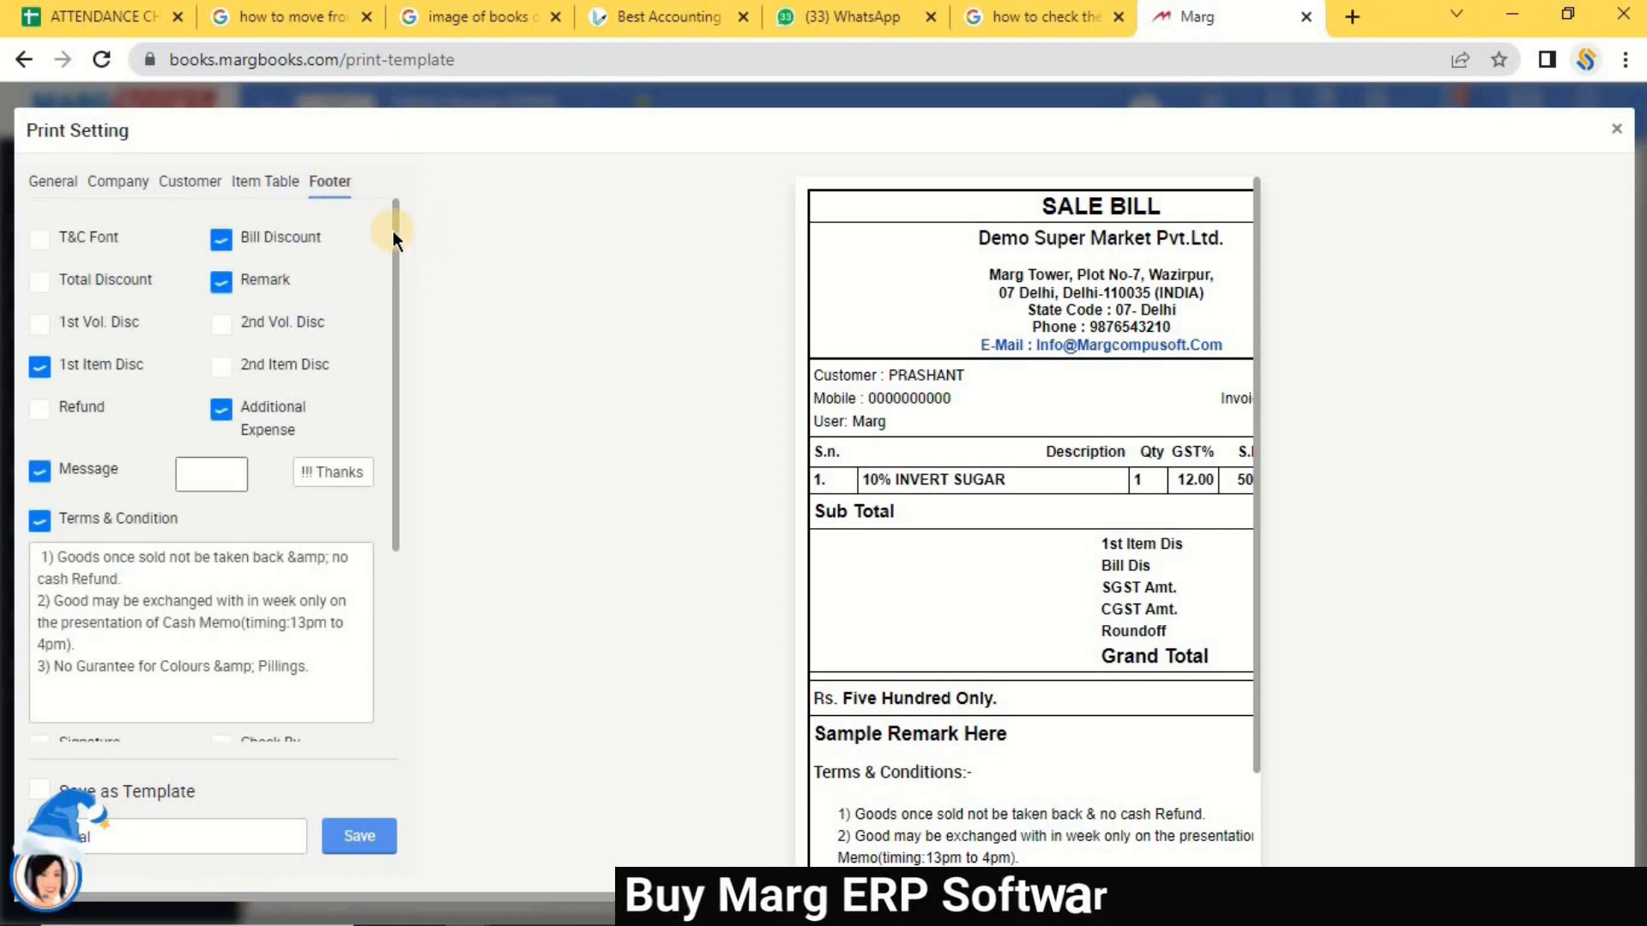
click(38, 366)
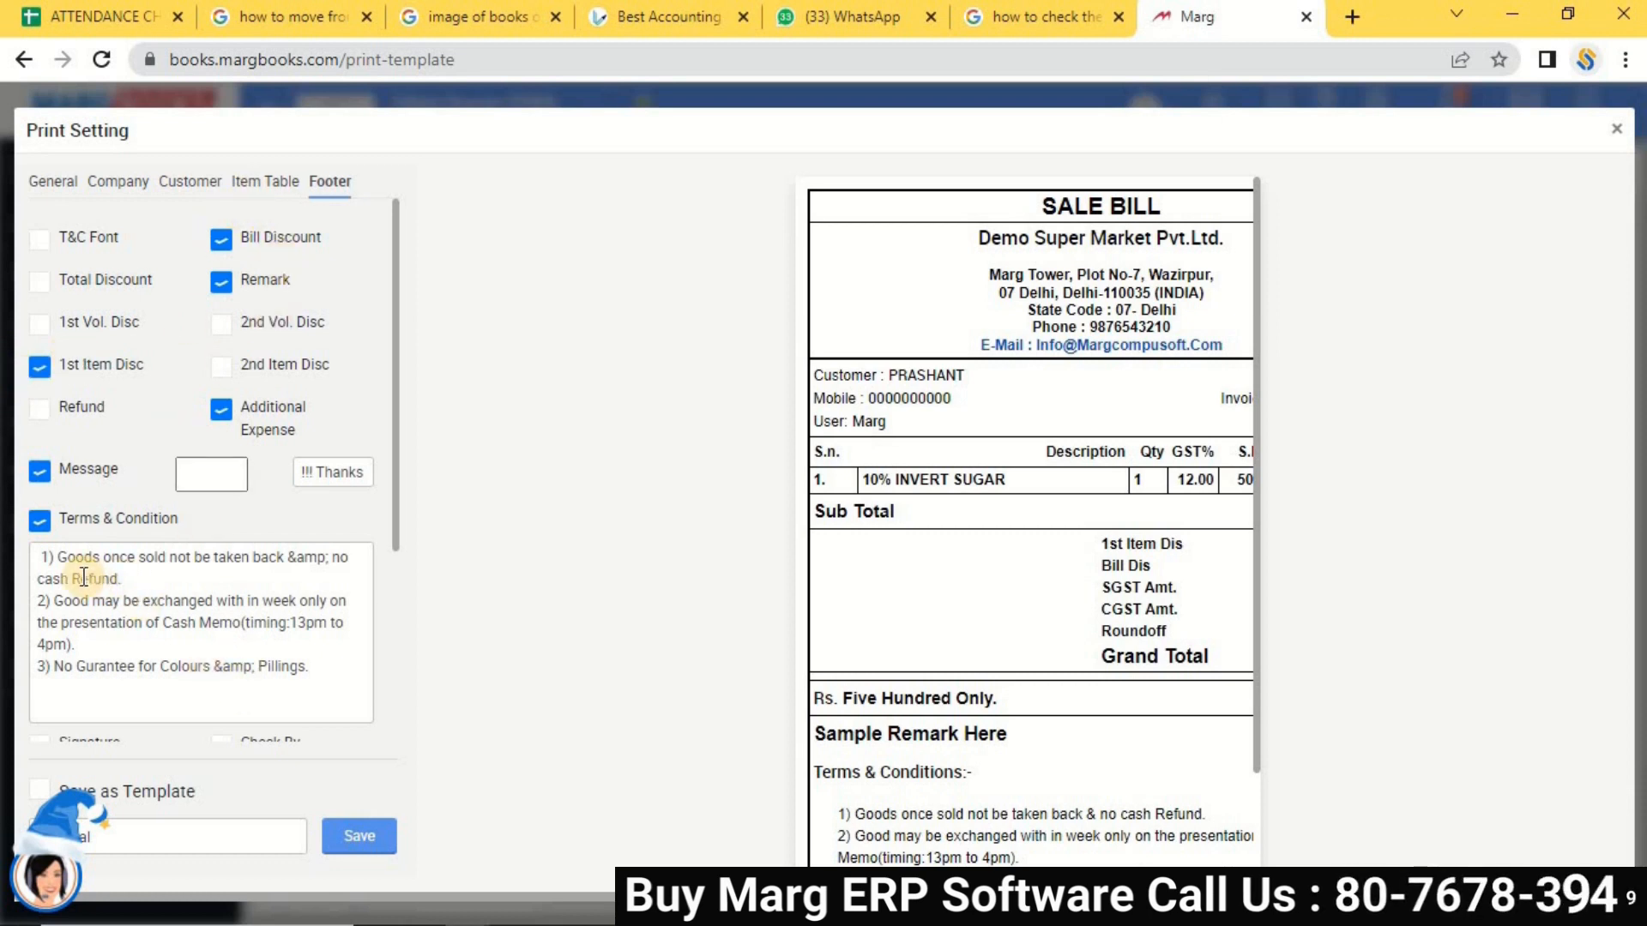
drag(59, 557, 339, 563)
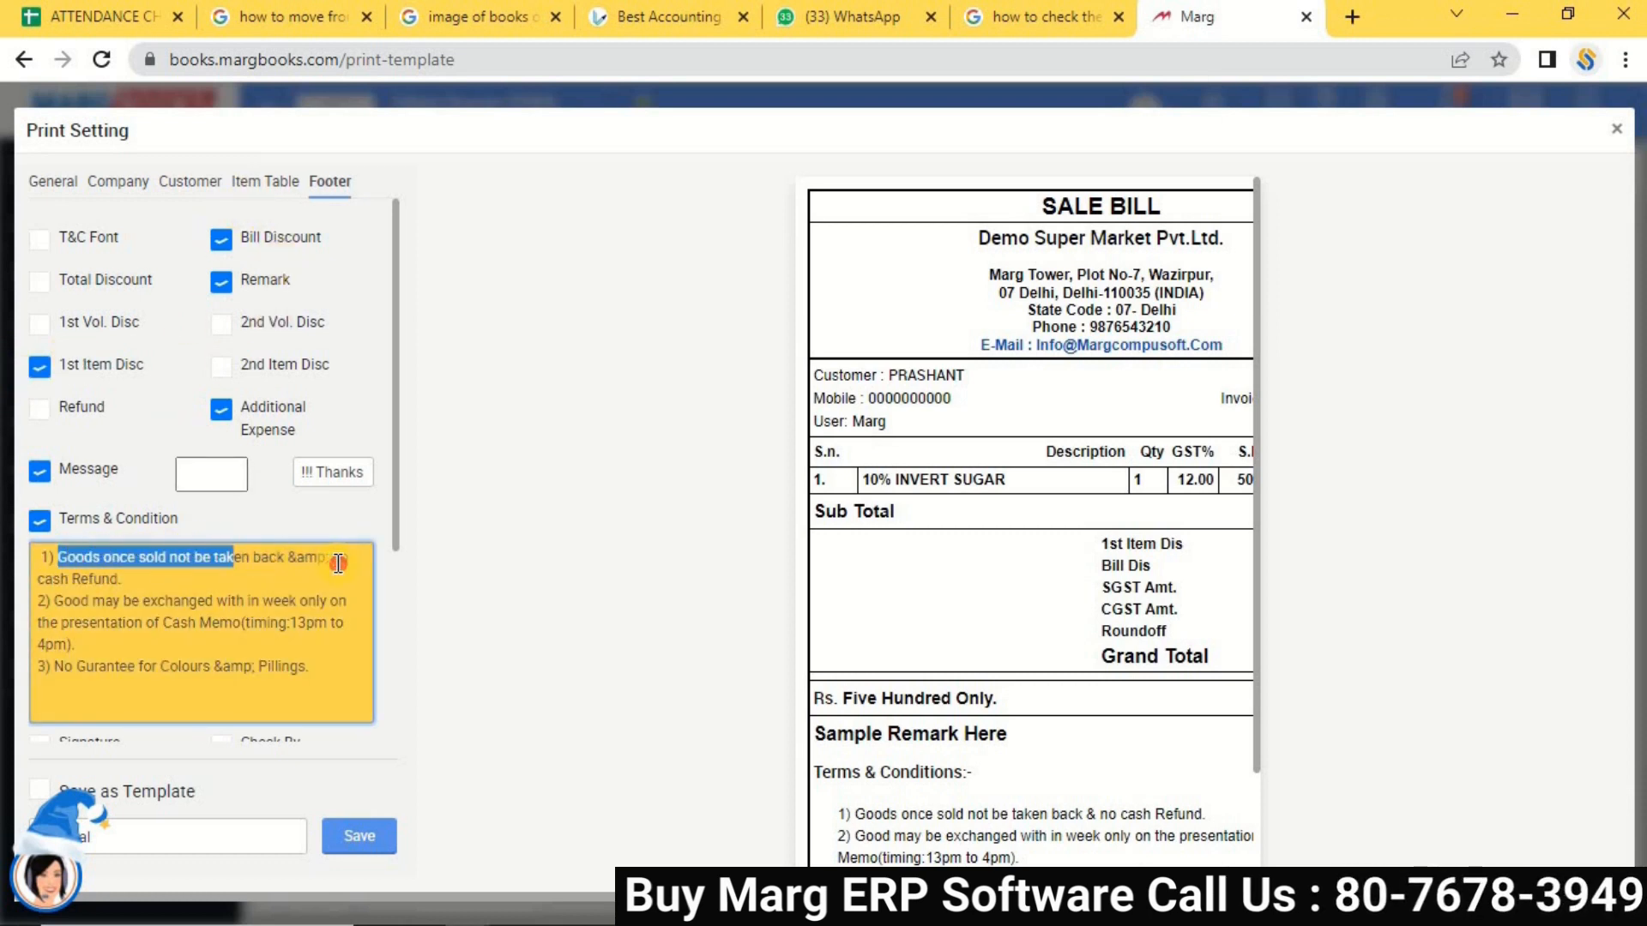
drag(219, 583, 138, 579)
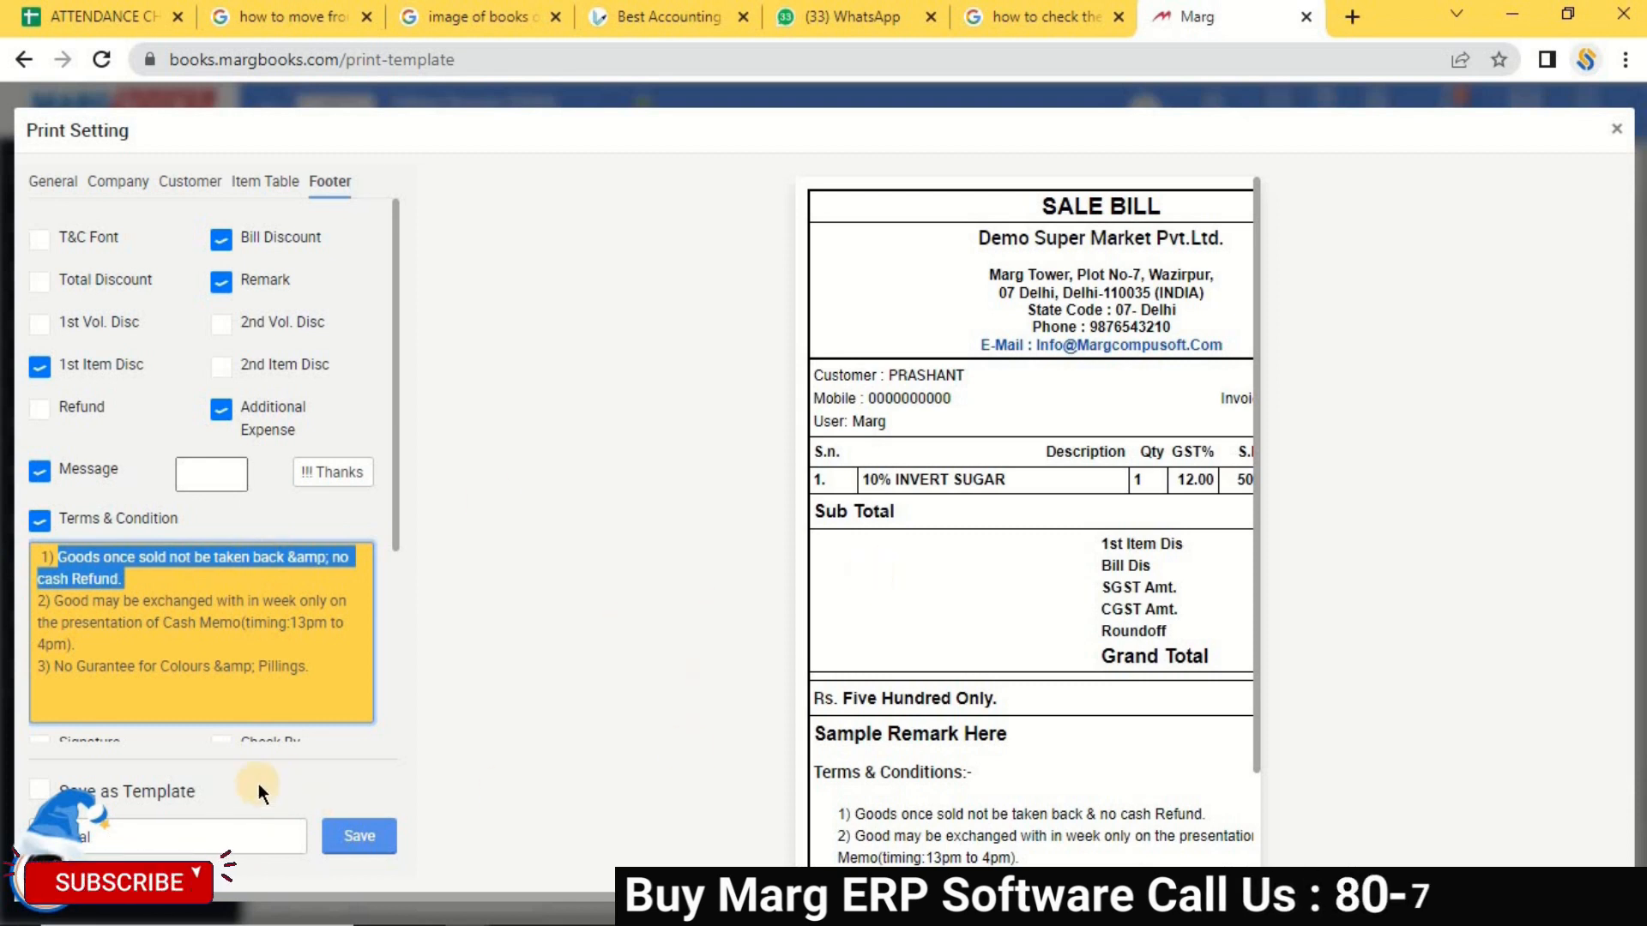
click(267, 622)
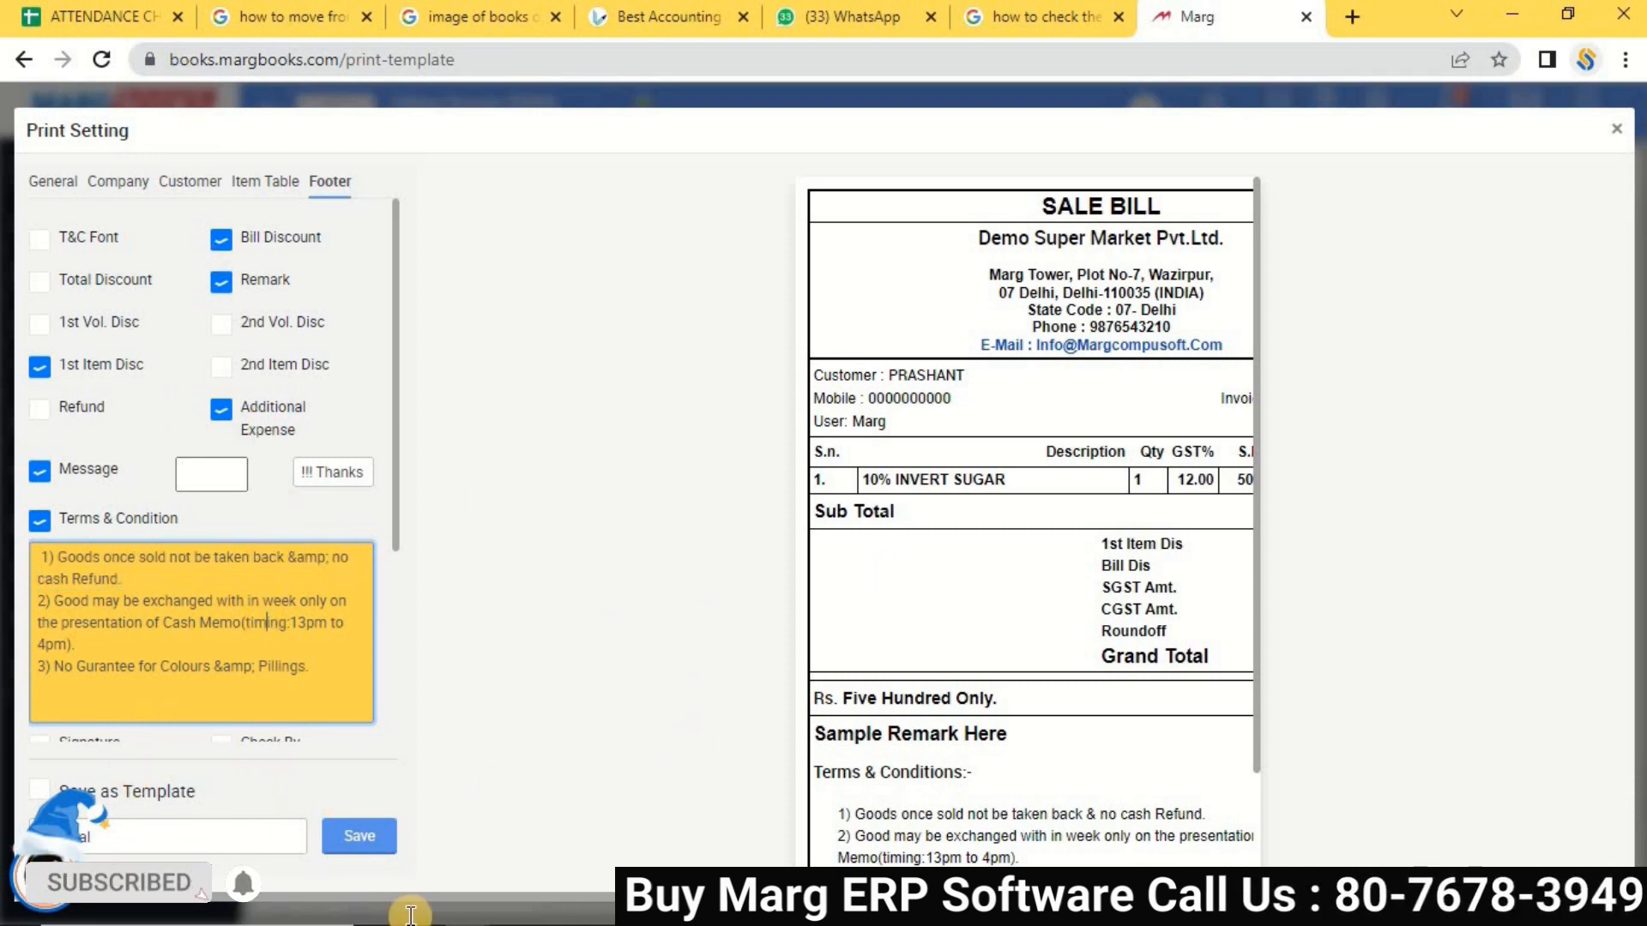
click(367, 840)
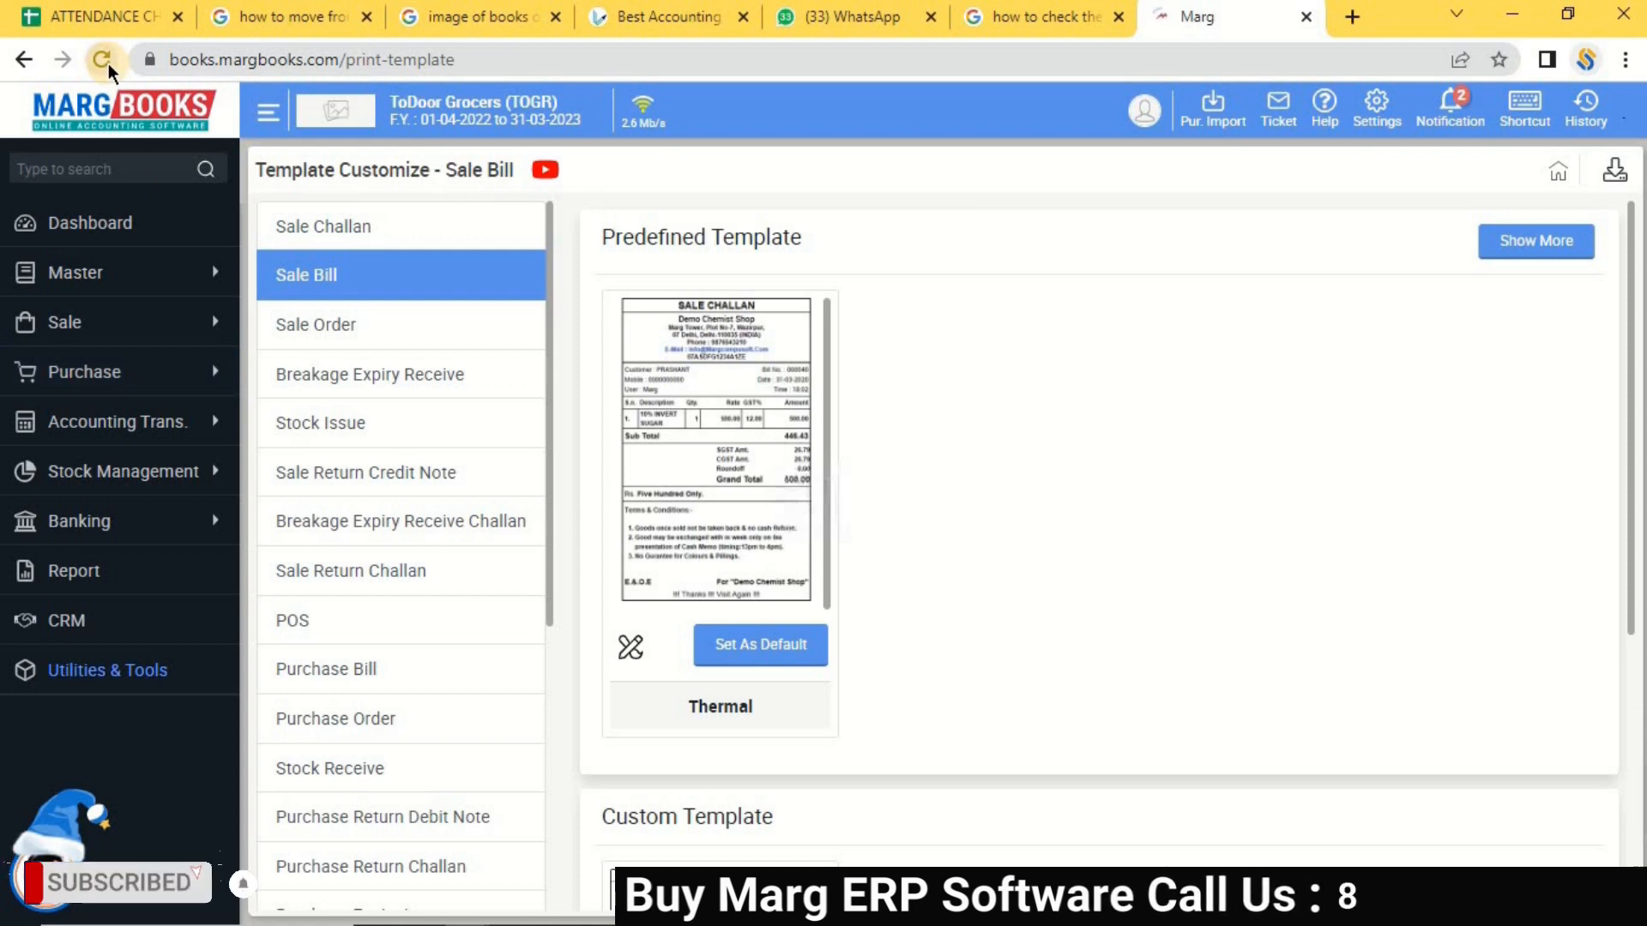
Open sale bill 0000001 for review, then show the empty Sale Return Credit Note List.
click(108, 63)
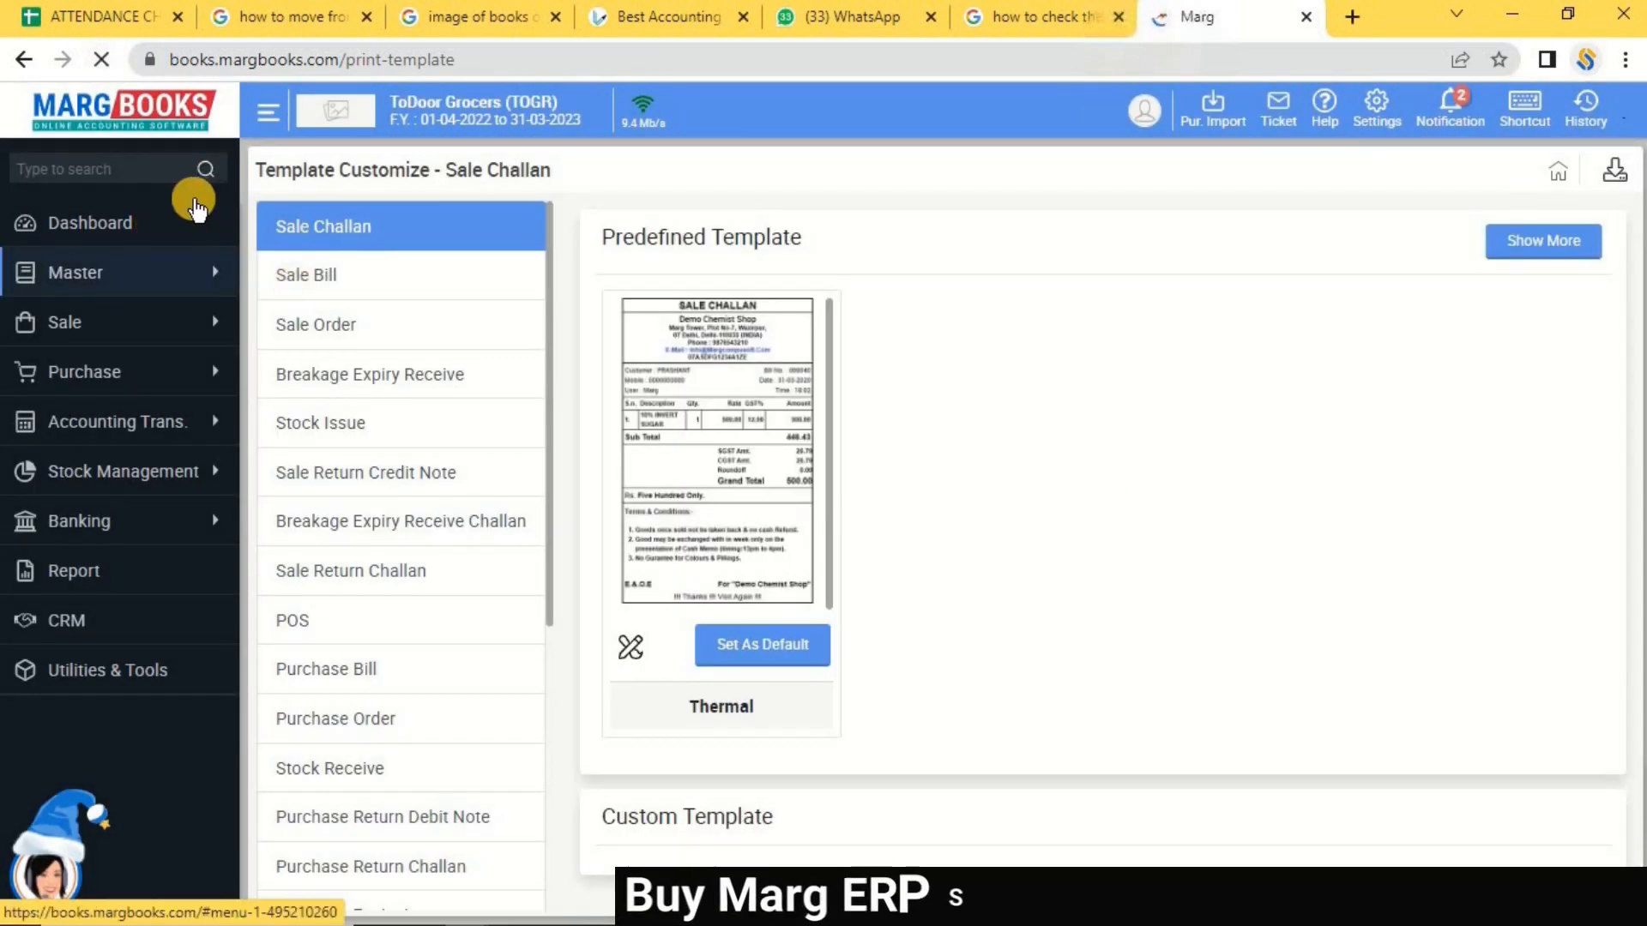
click(123, 241)
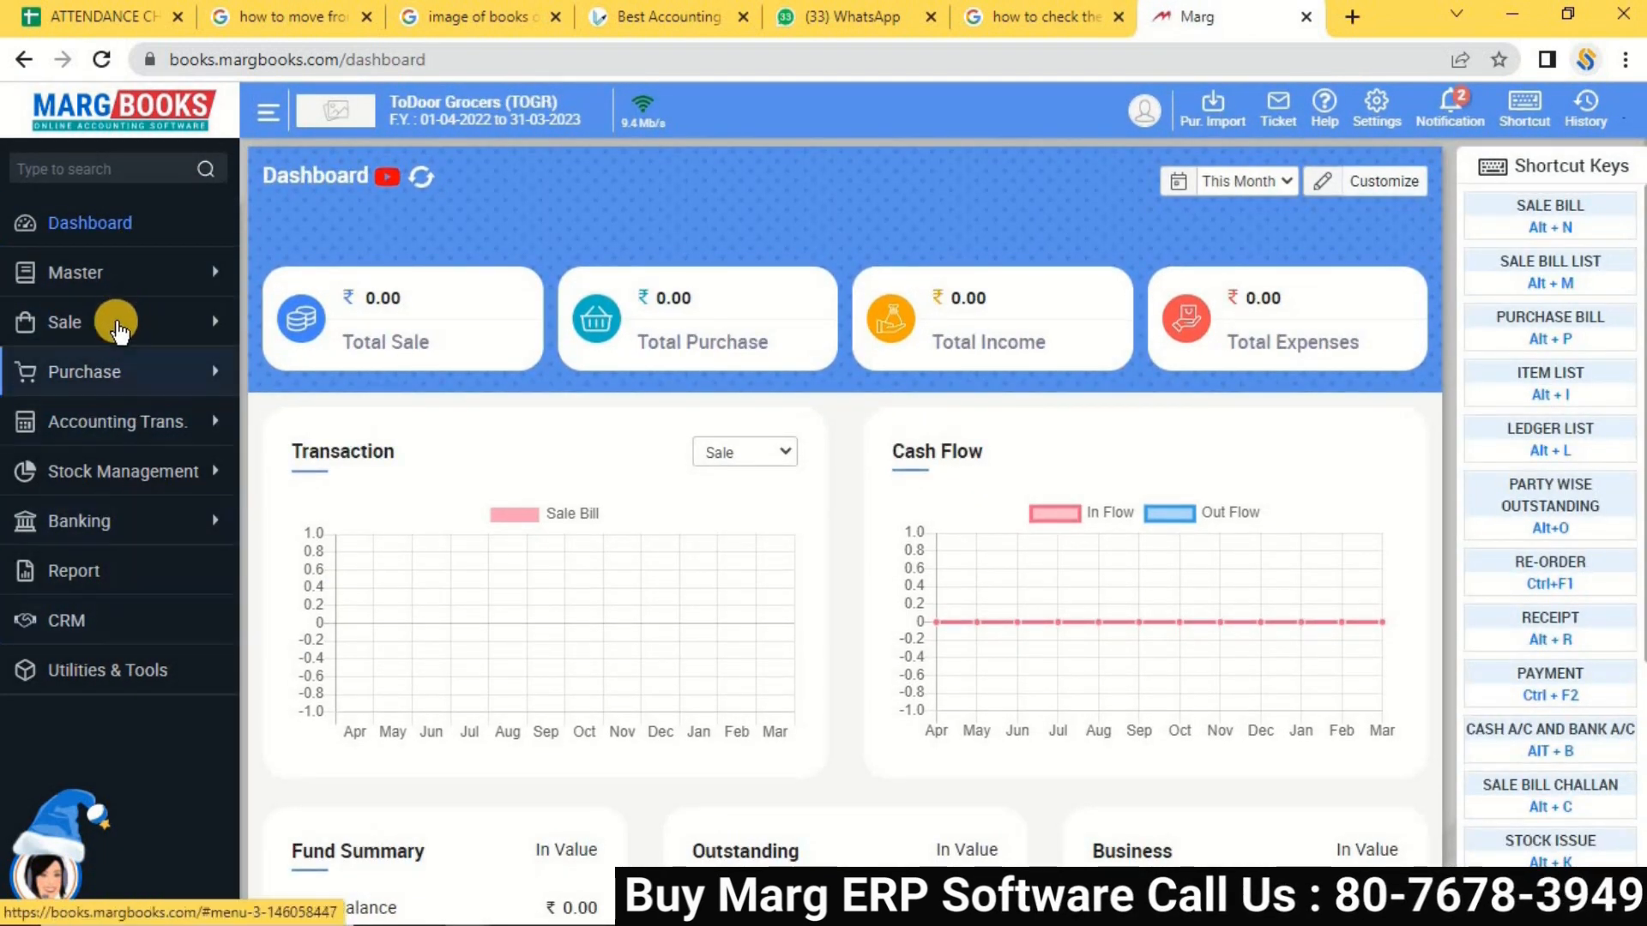
click(114, 324)
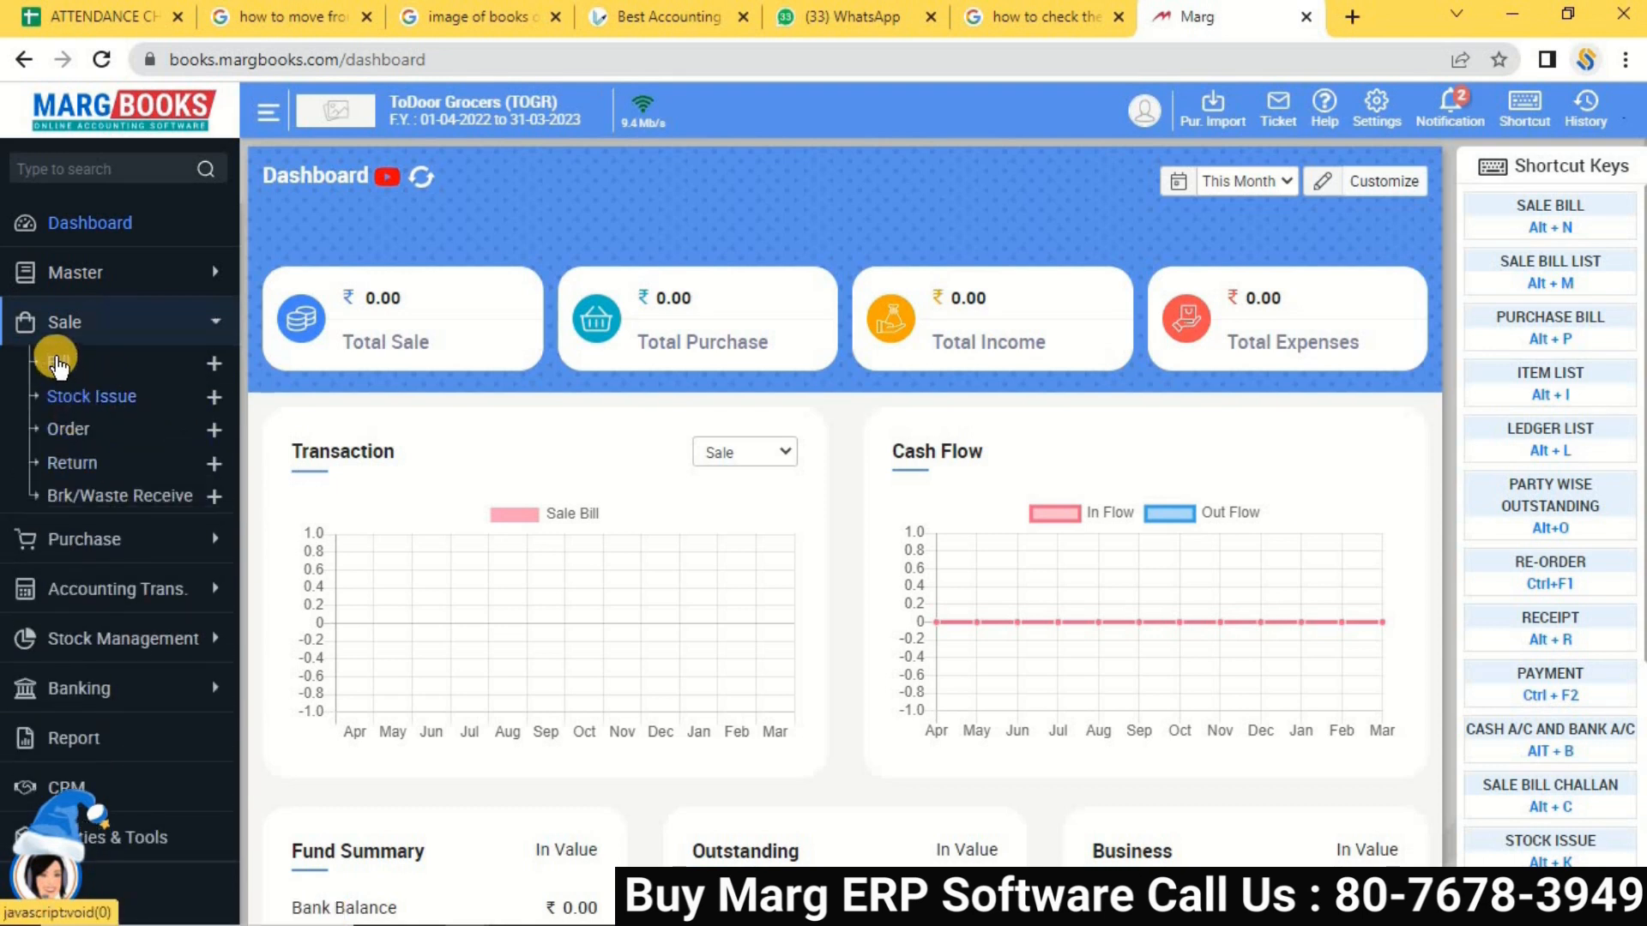
click(58, 366)
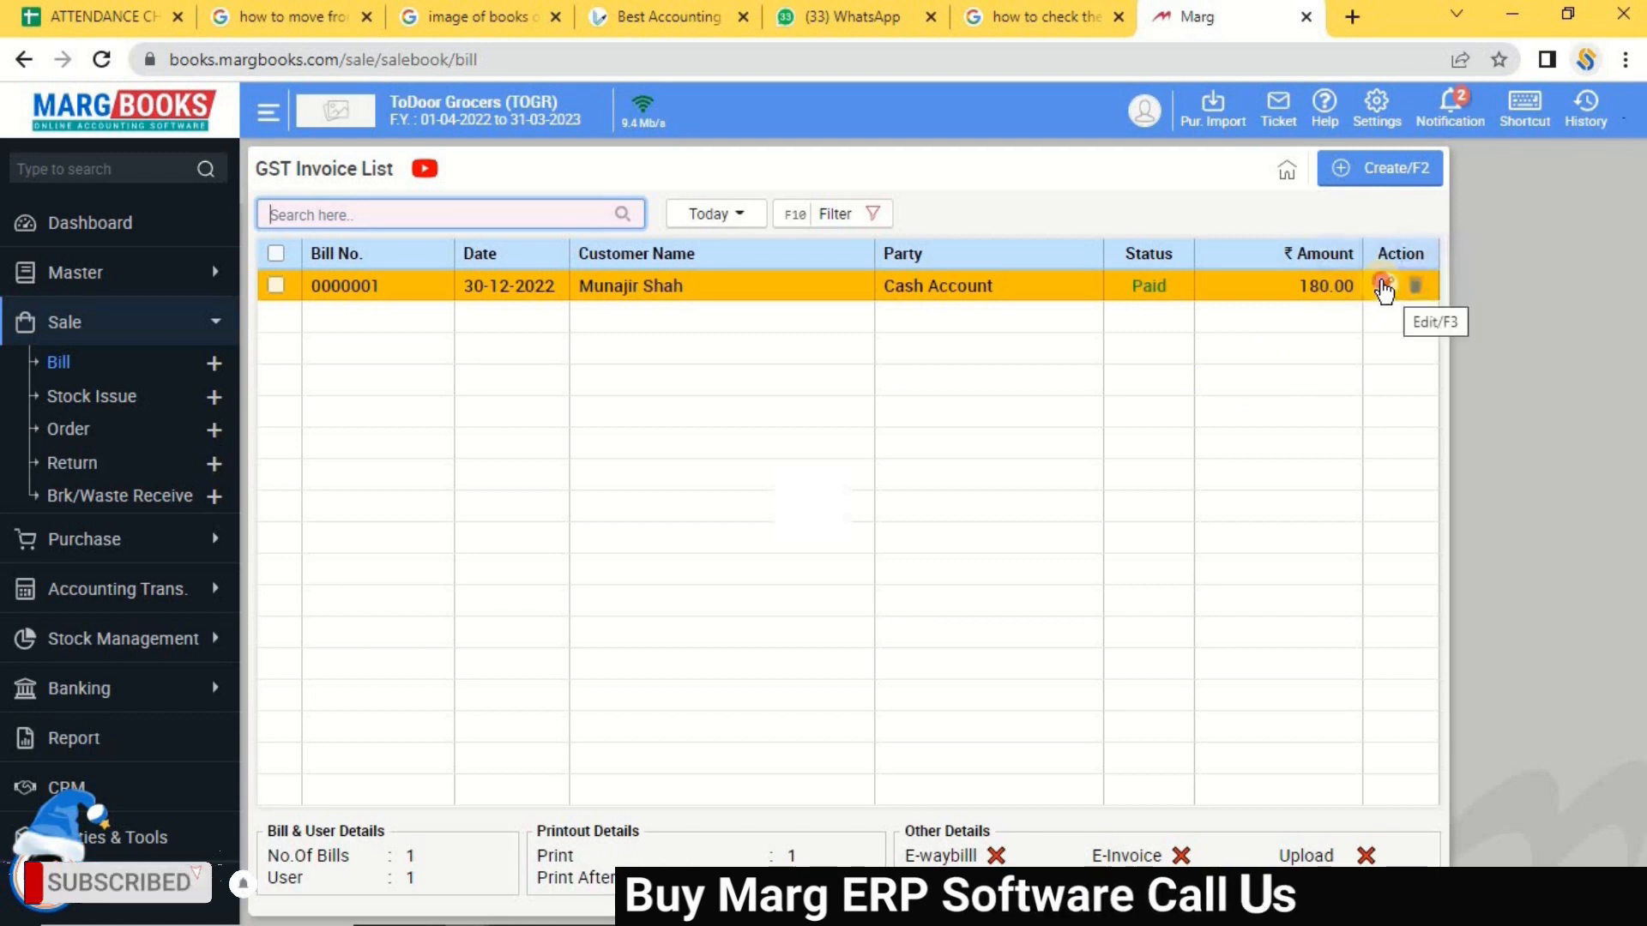
click(1384, 290)
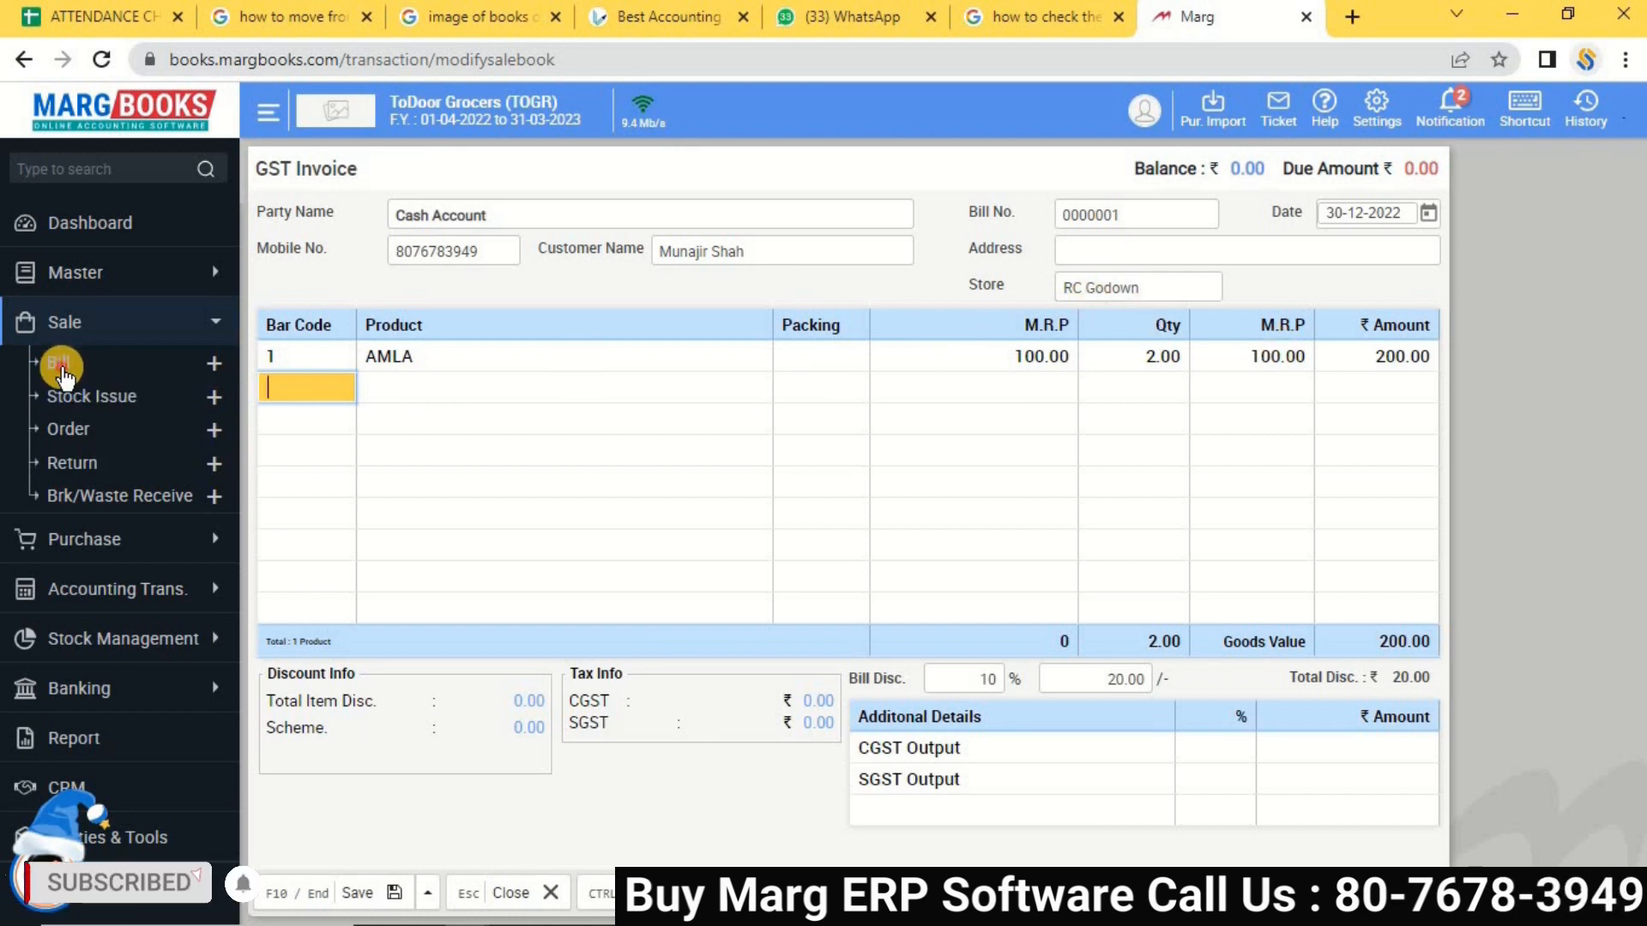
click(60, 364)
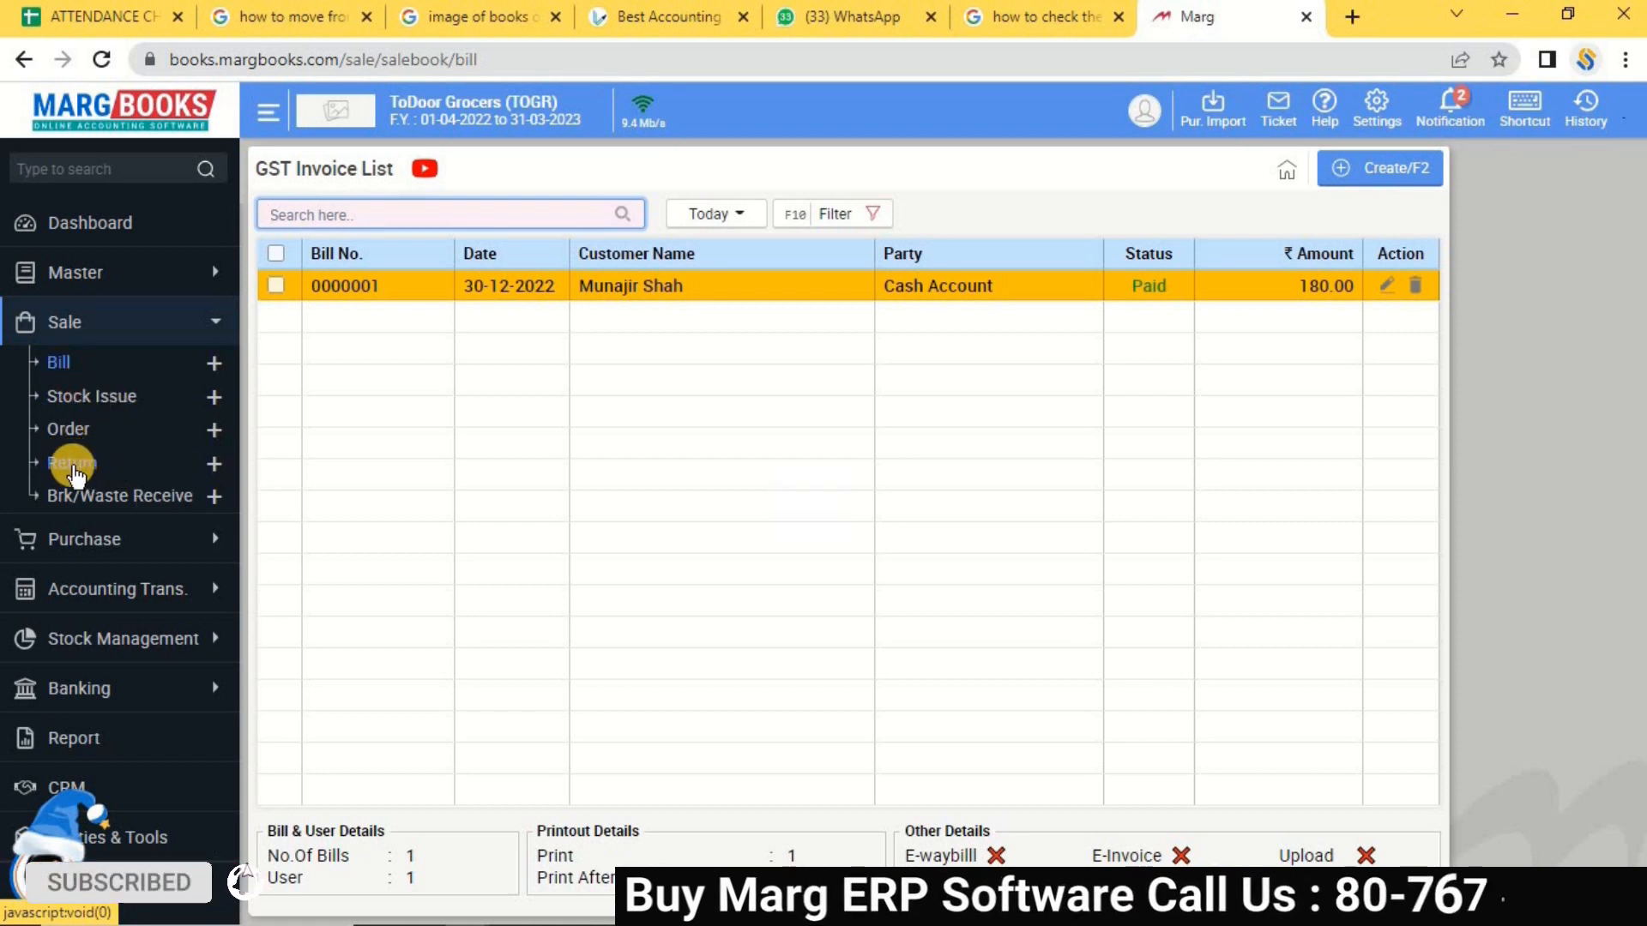
click(72, 464)
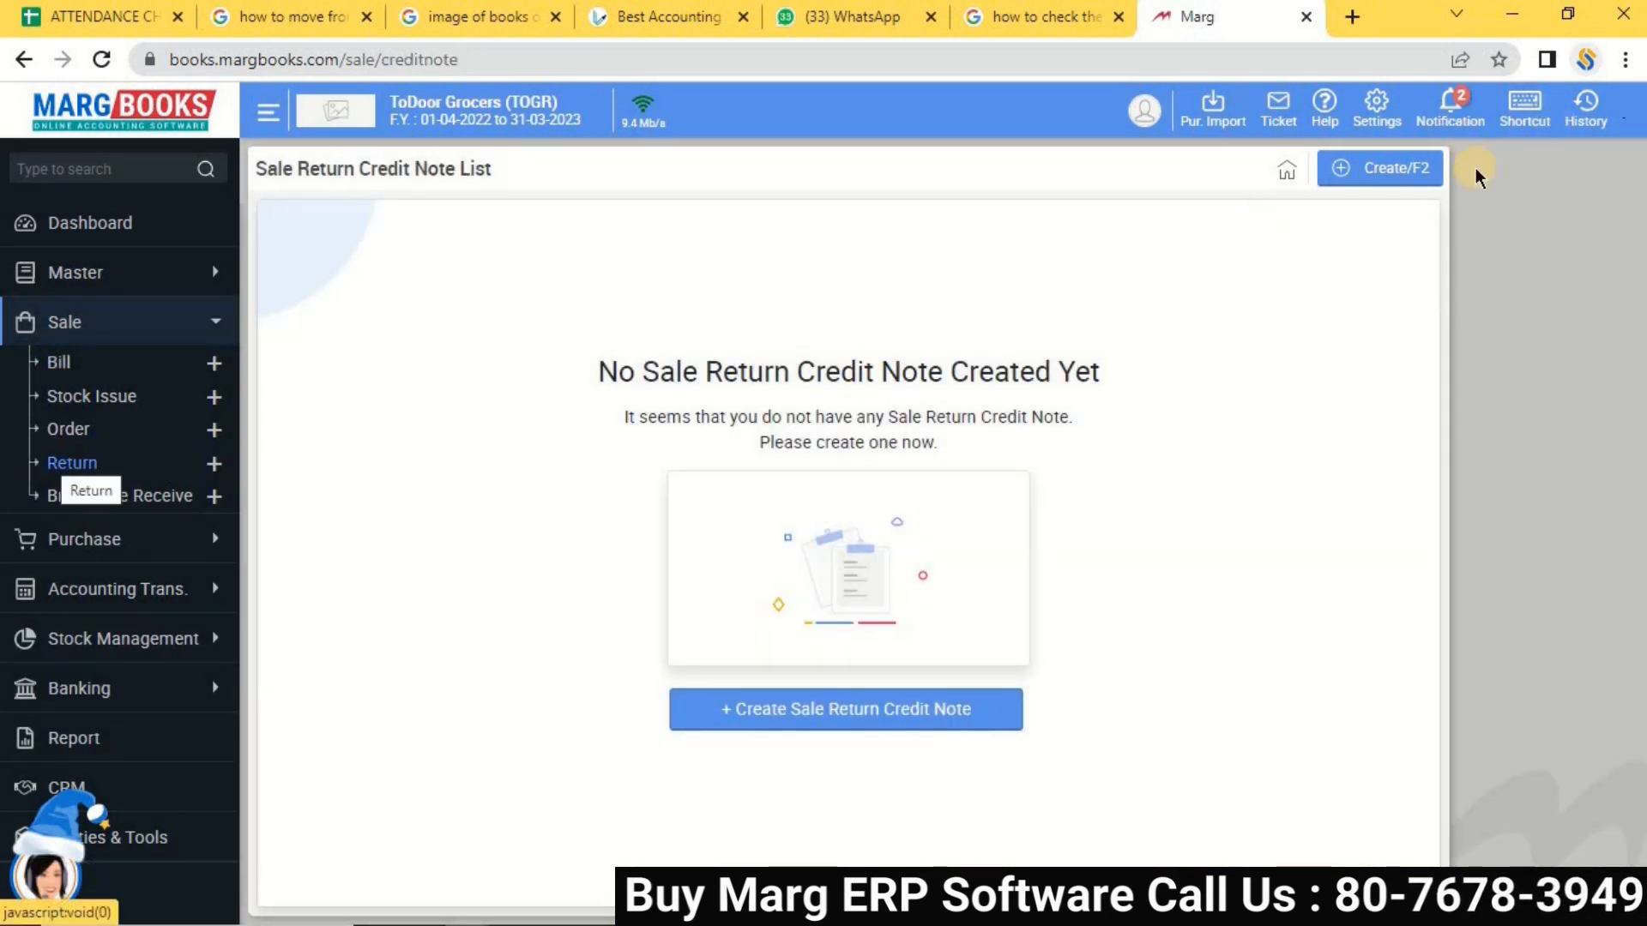
Create credit note CN00001 for Cash Account and change its store to RC Godown.
click(1375, 180)
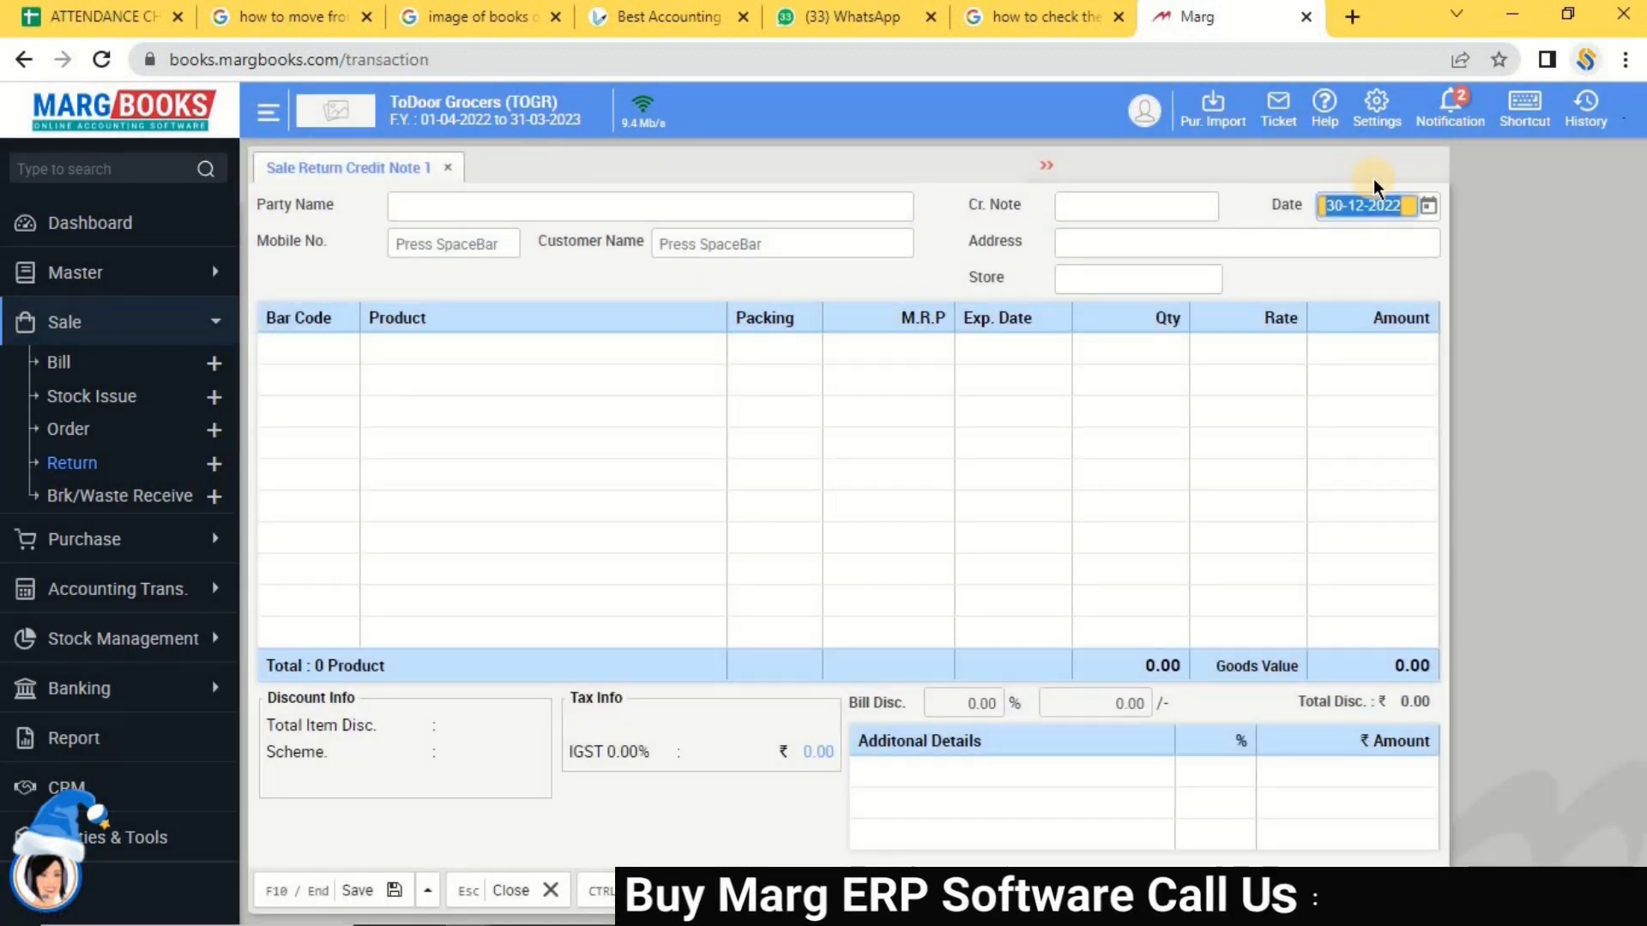
key(Return)
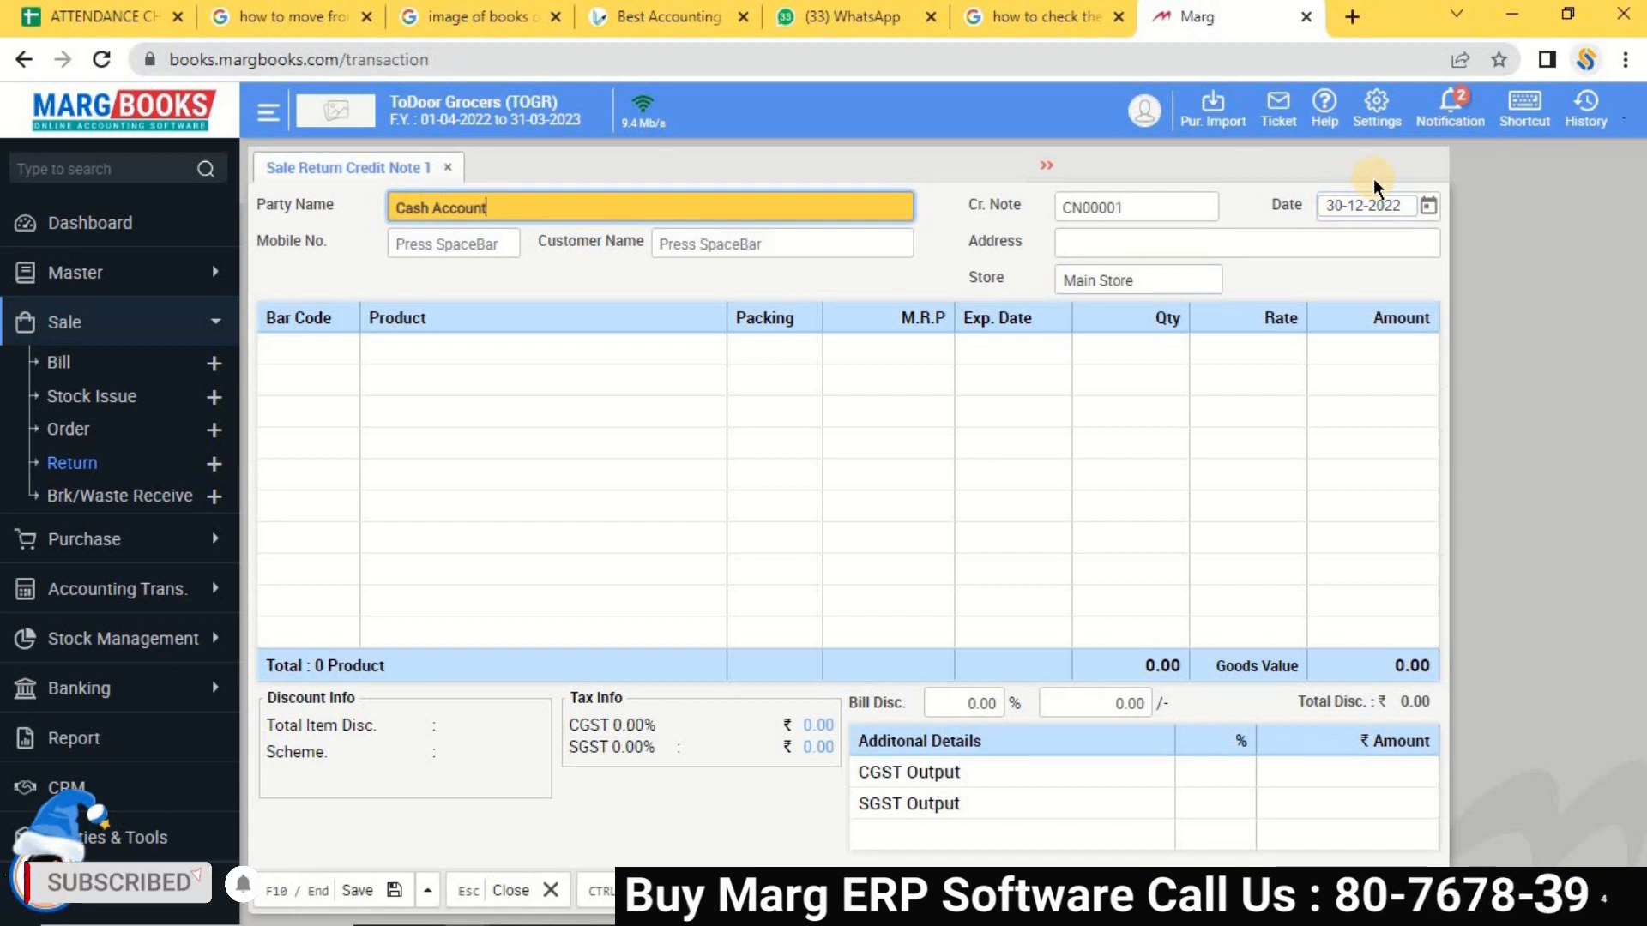
key(Return)
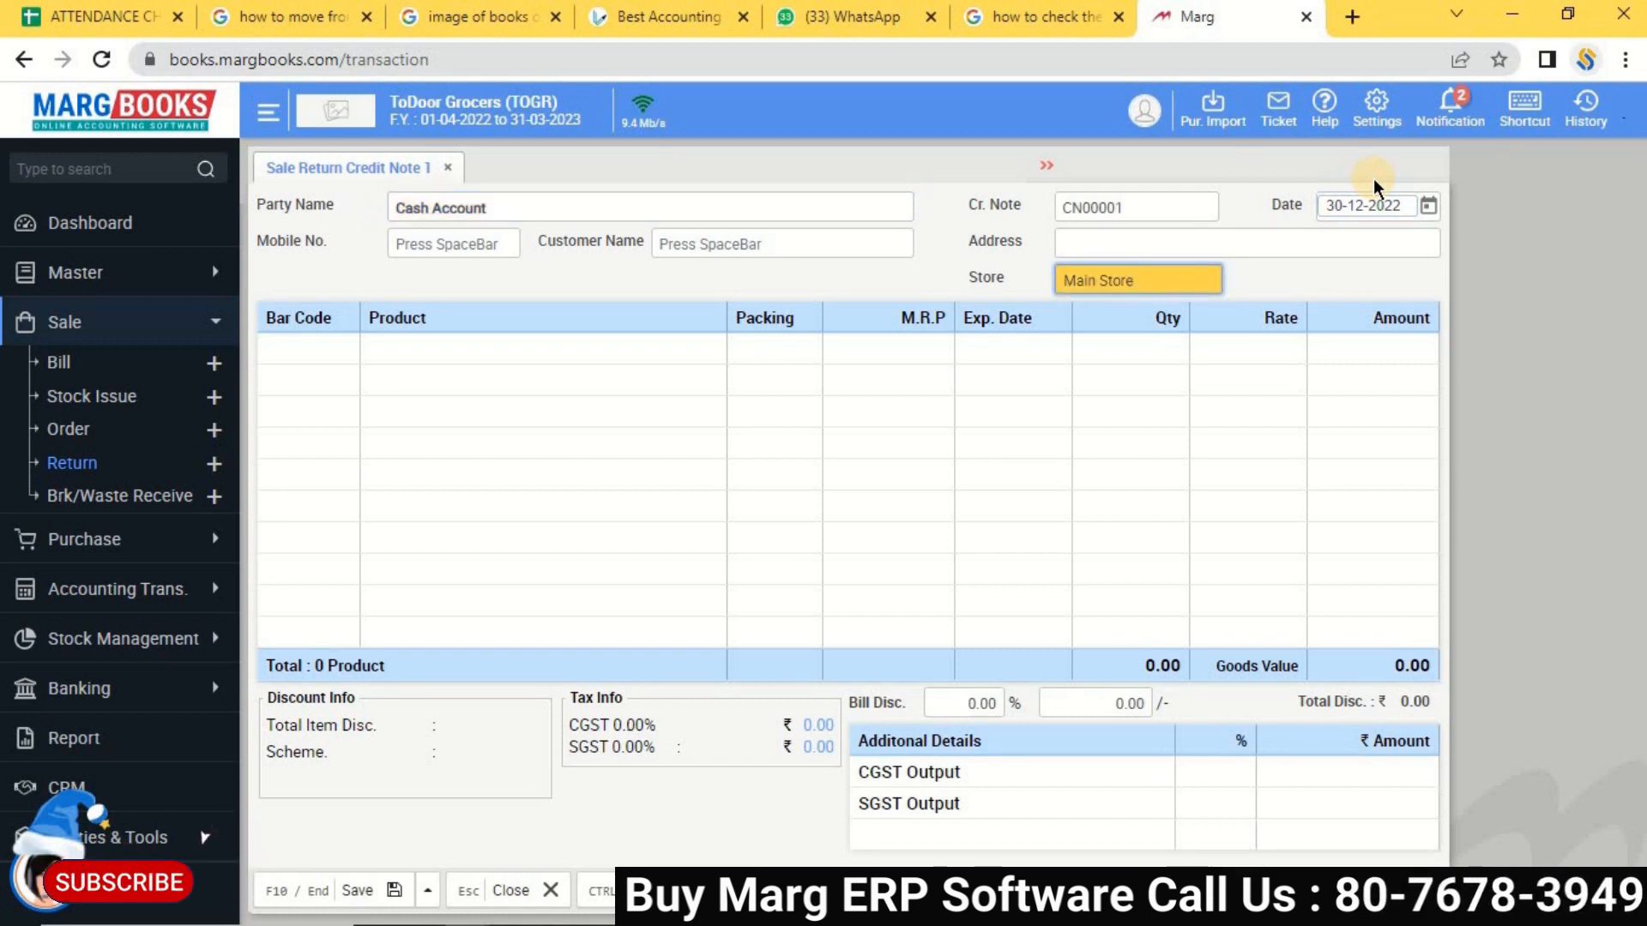
key(Return)
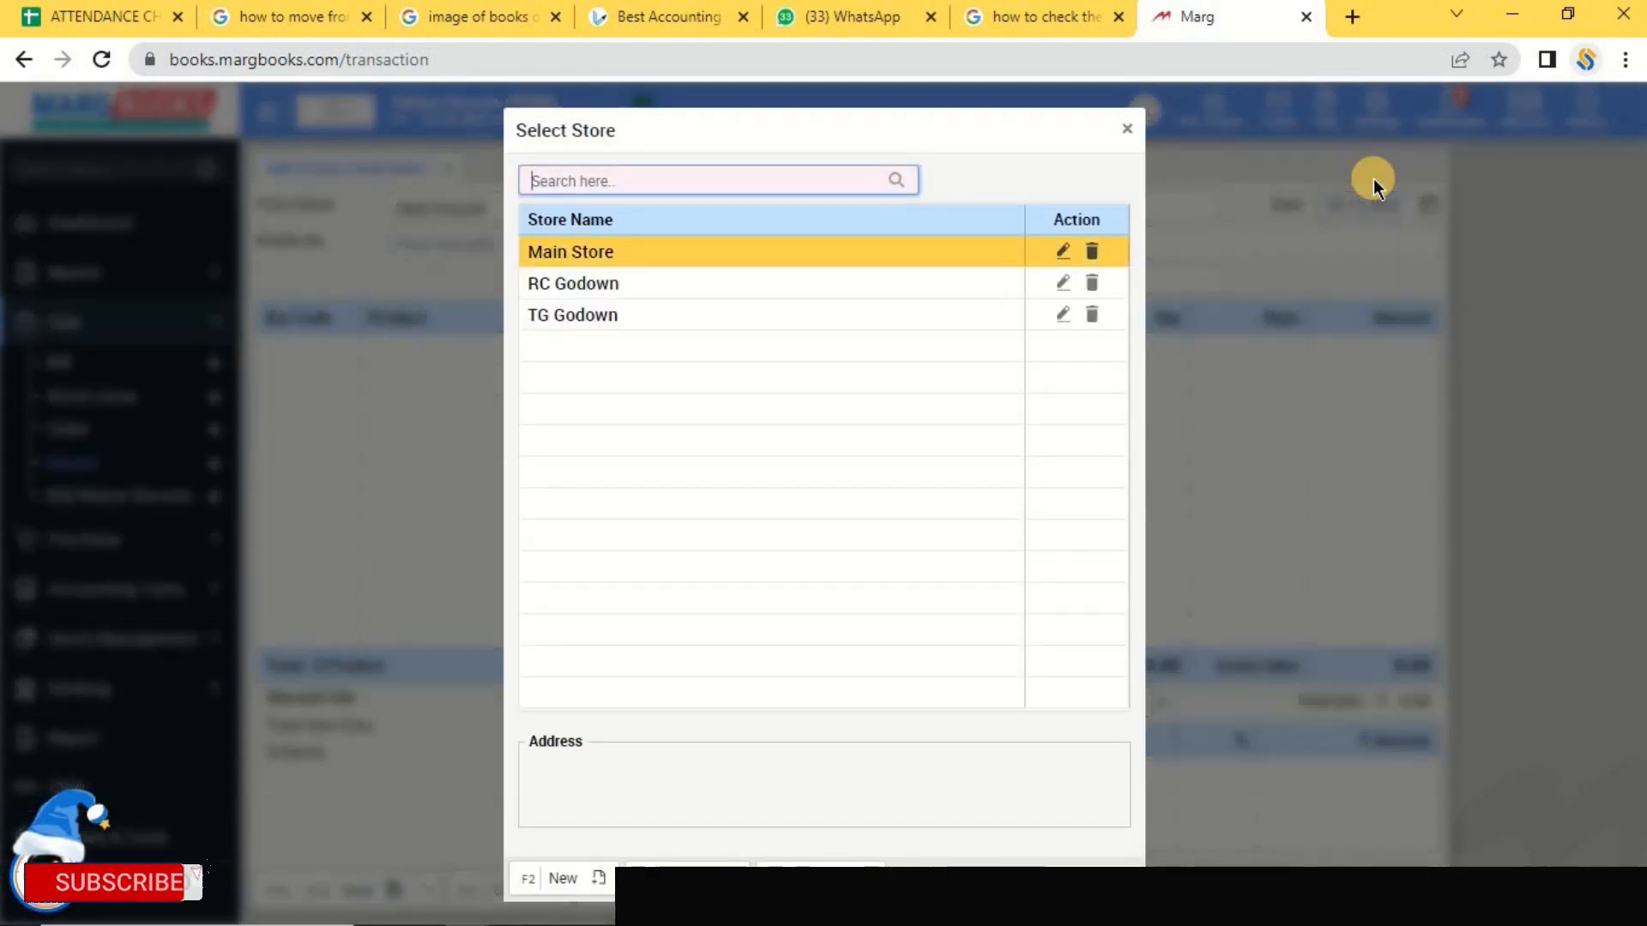
key(Down)
key(Return)
key(Left)
key(Return)
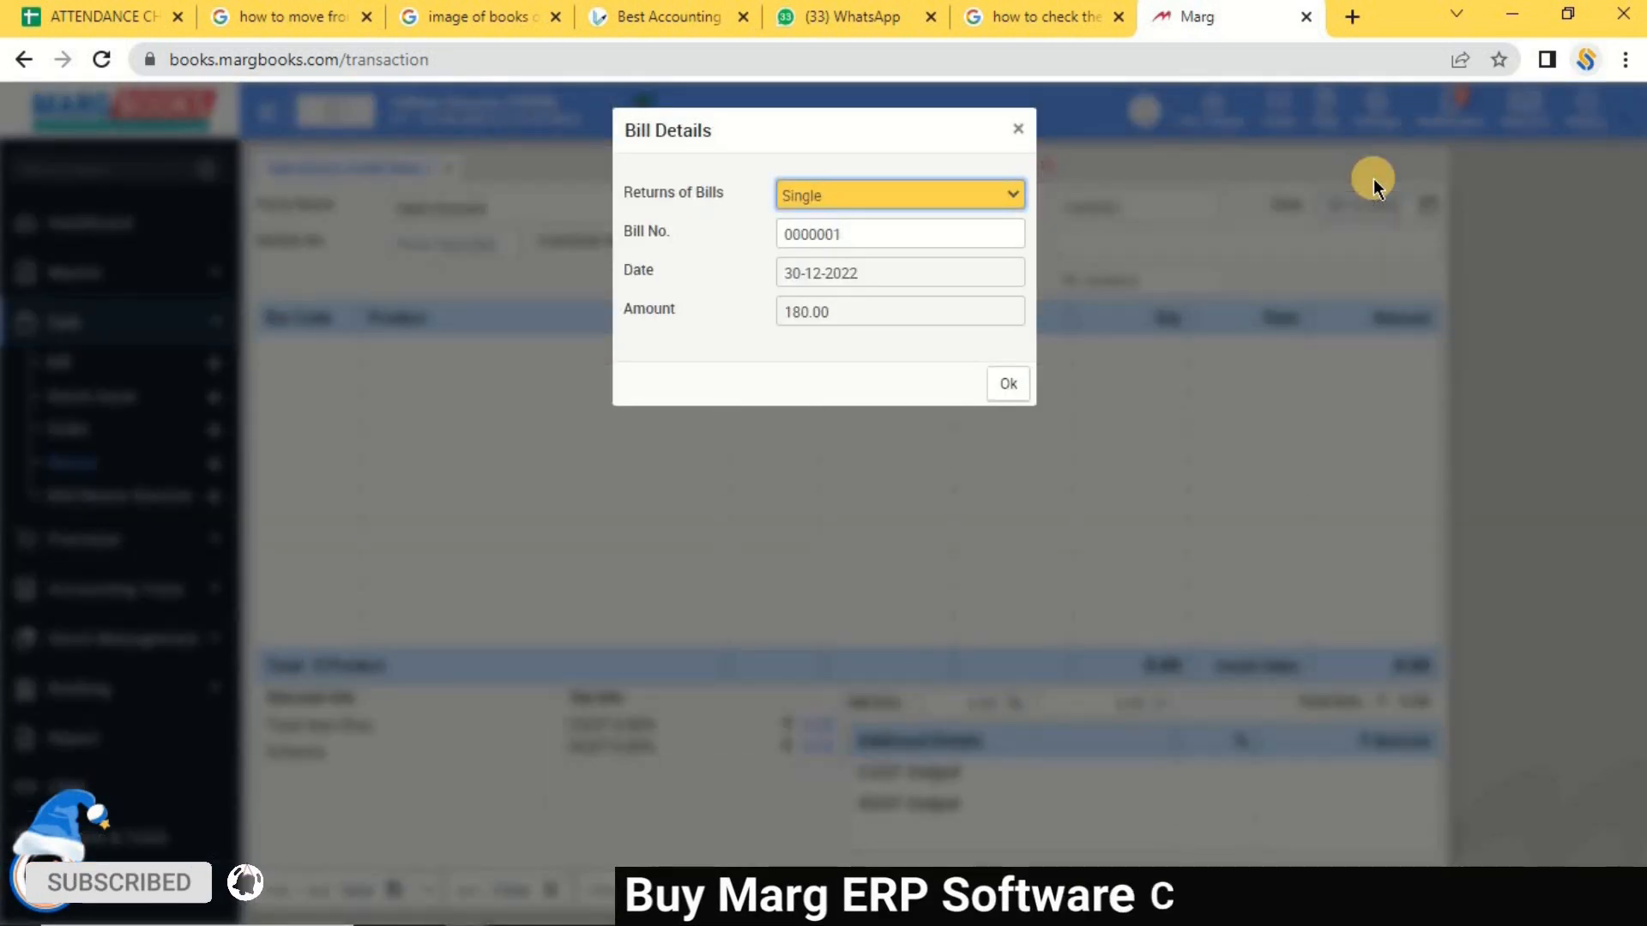
key(Return)
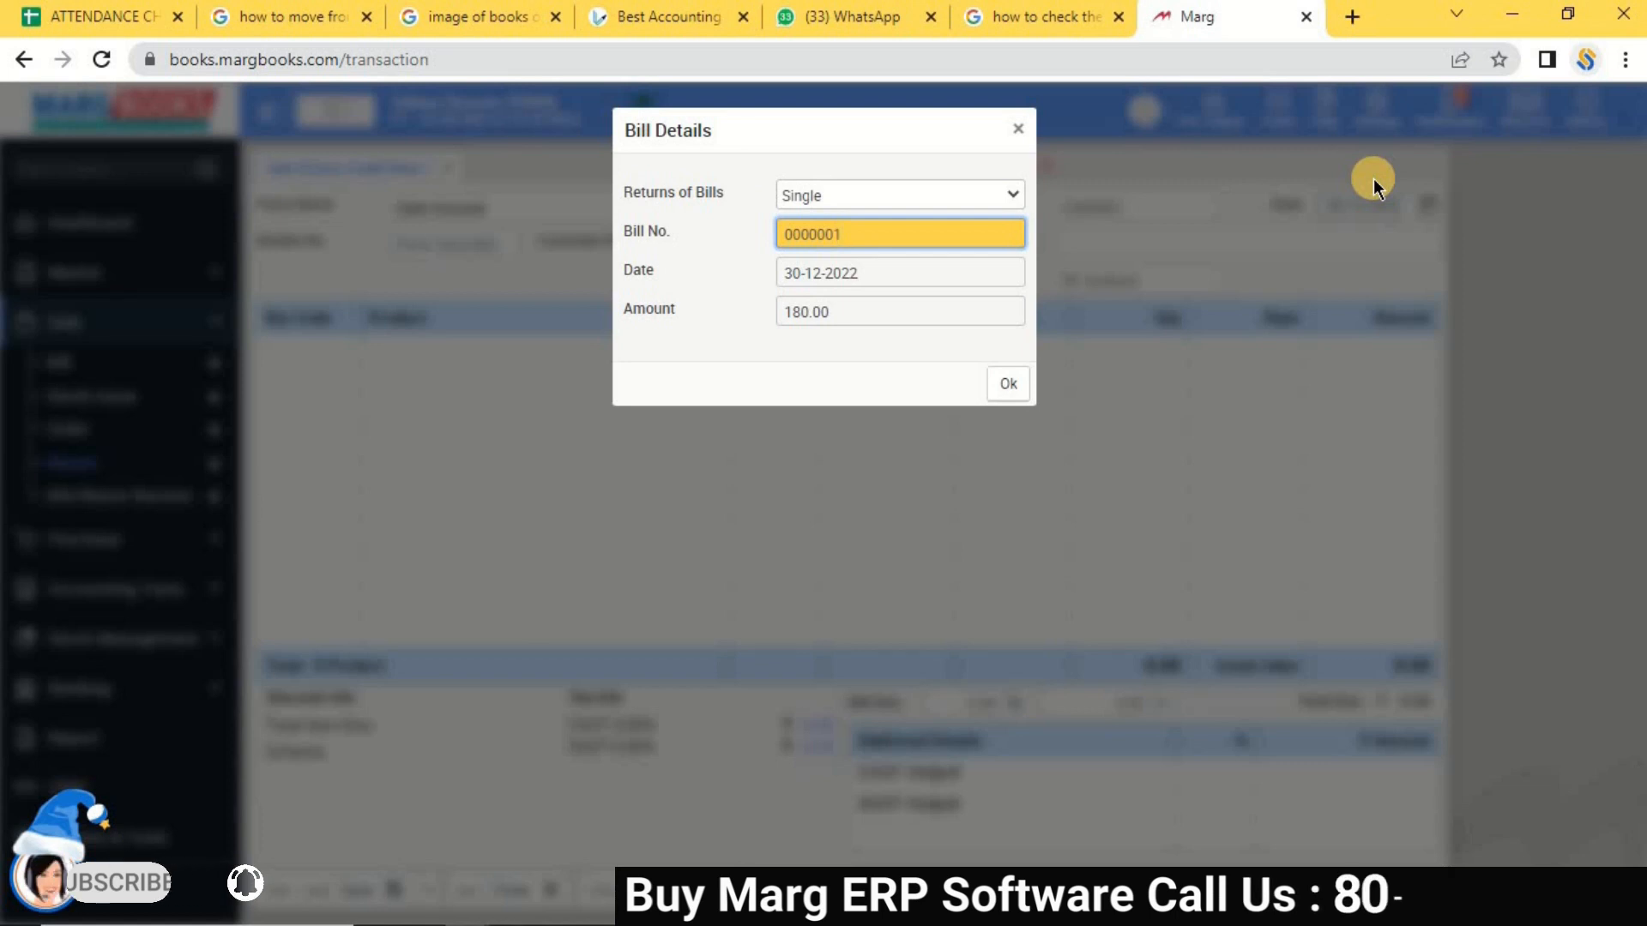
Keep bill returns as Single, load bill 0000001 and select AMLA (qty 2, 200.00).
click(878, 198)
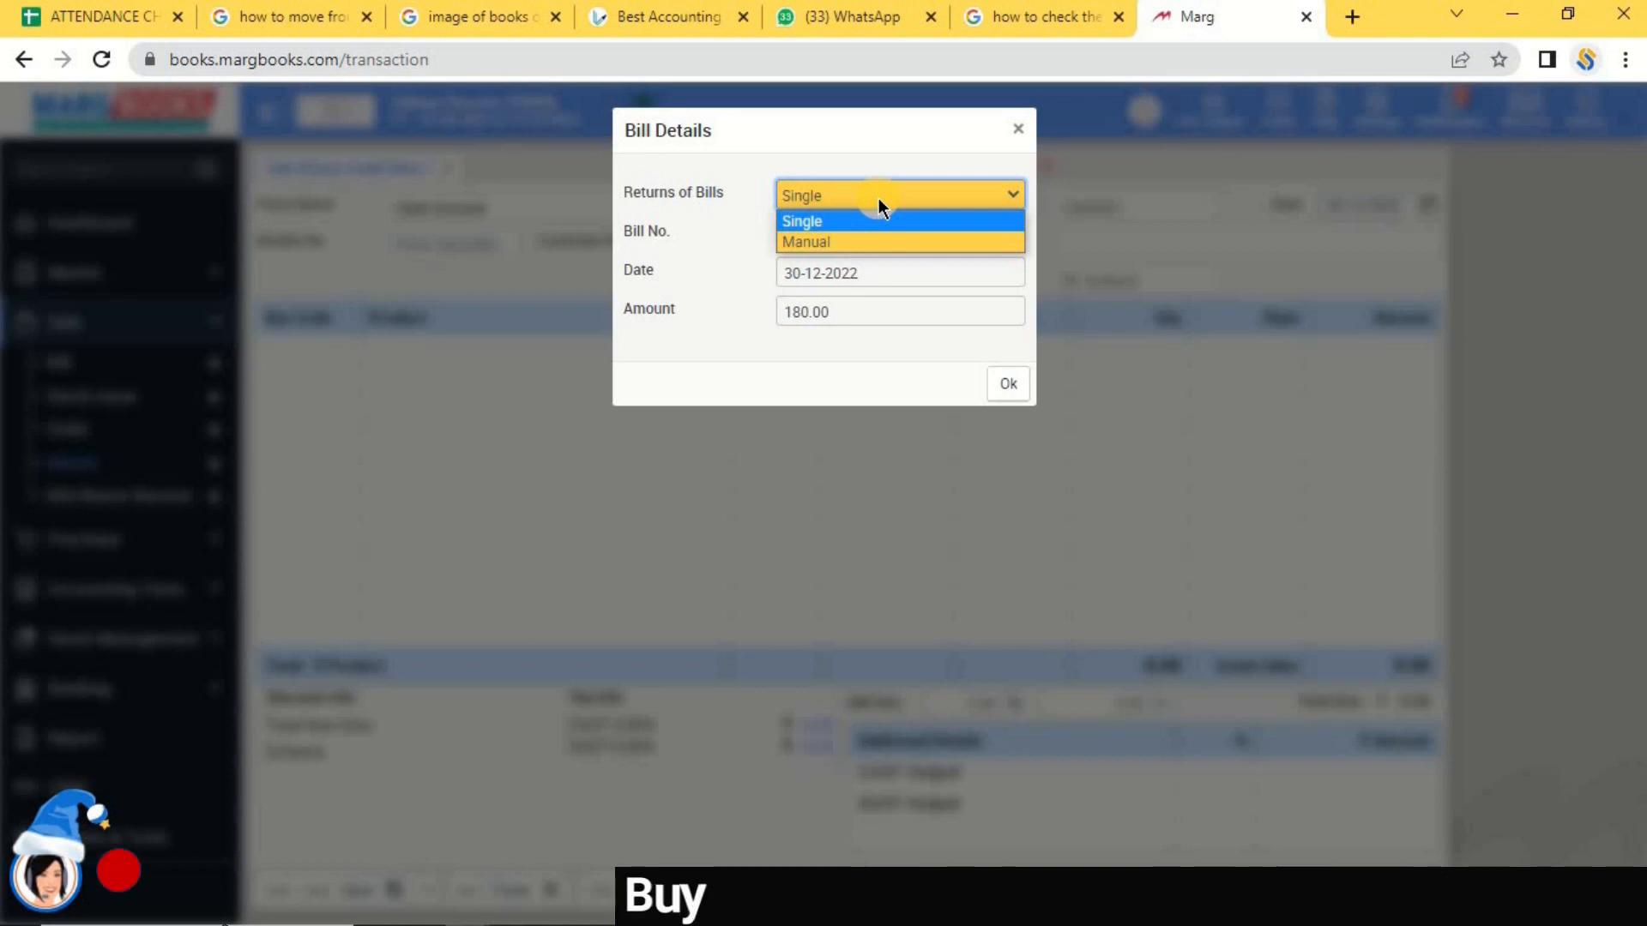
click(811, 244)
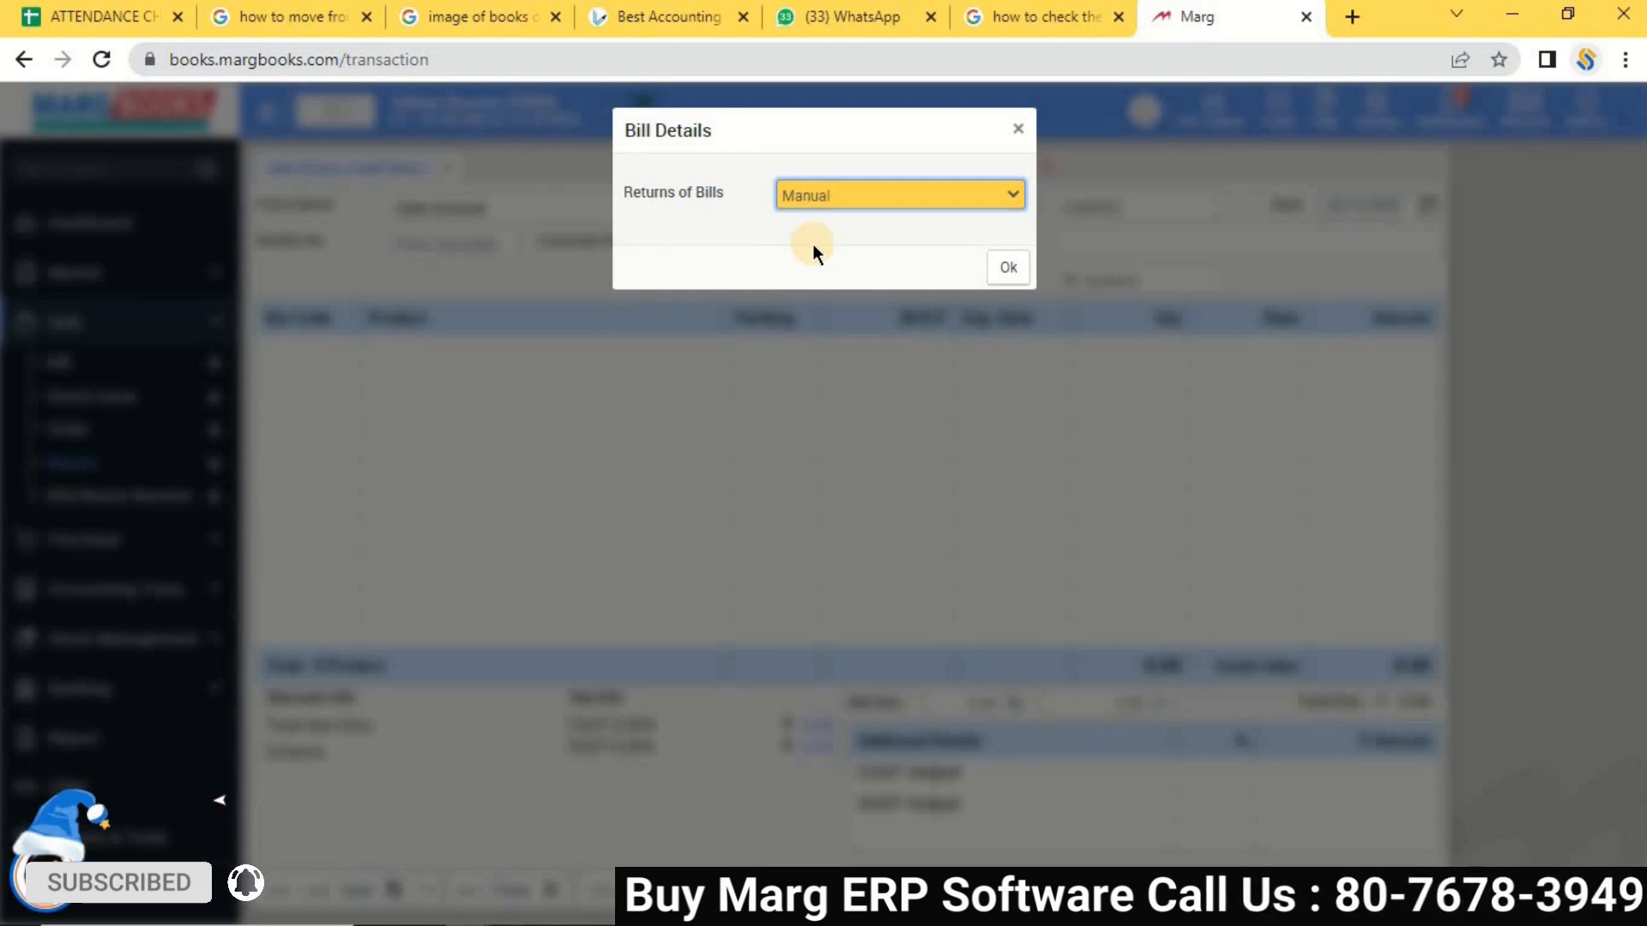
click(907, 204)
click(846, 219)
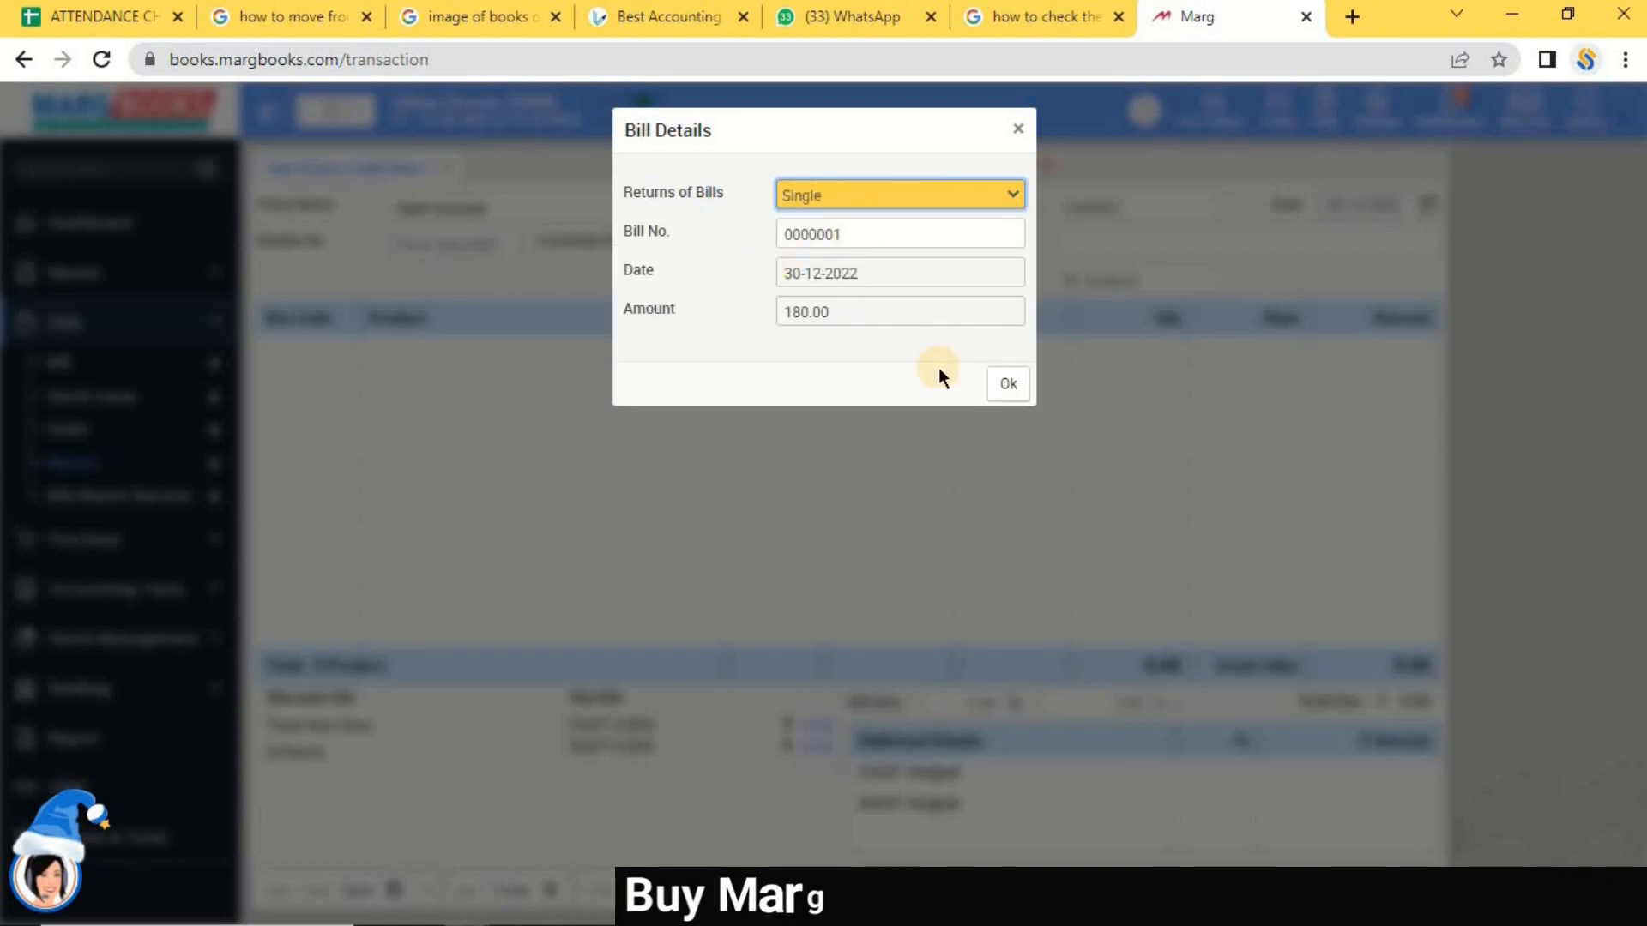
click(1010, 391)
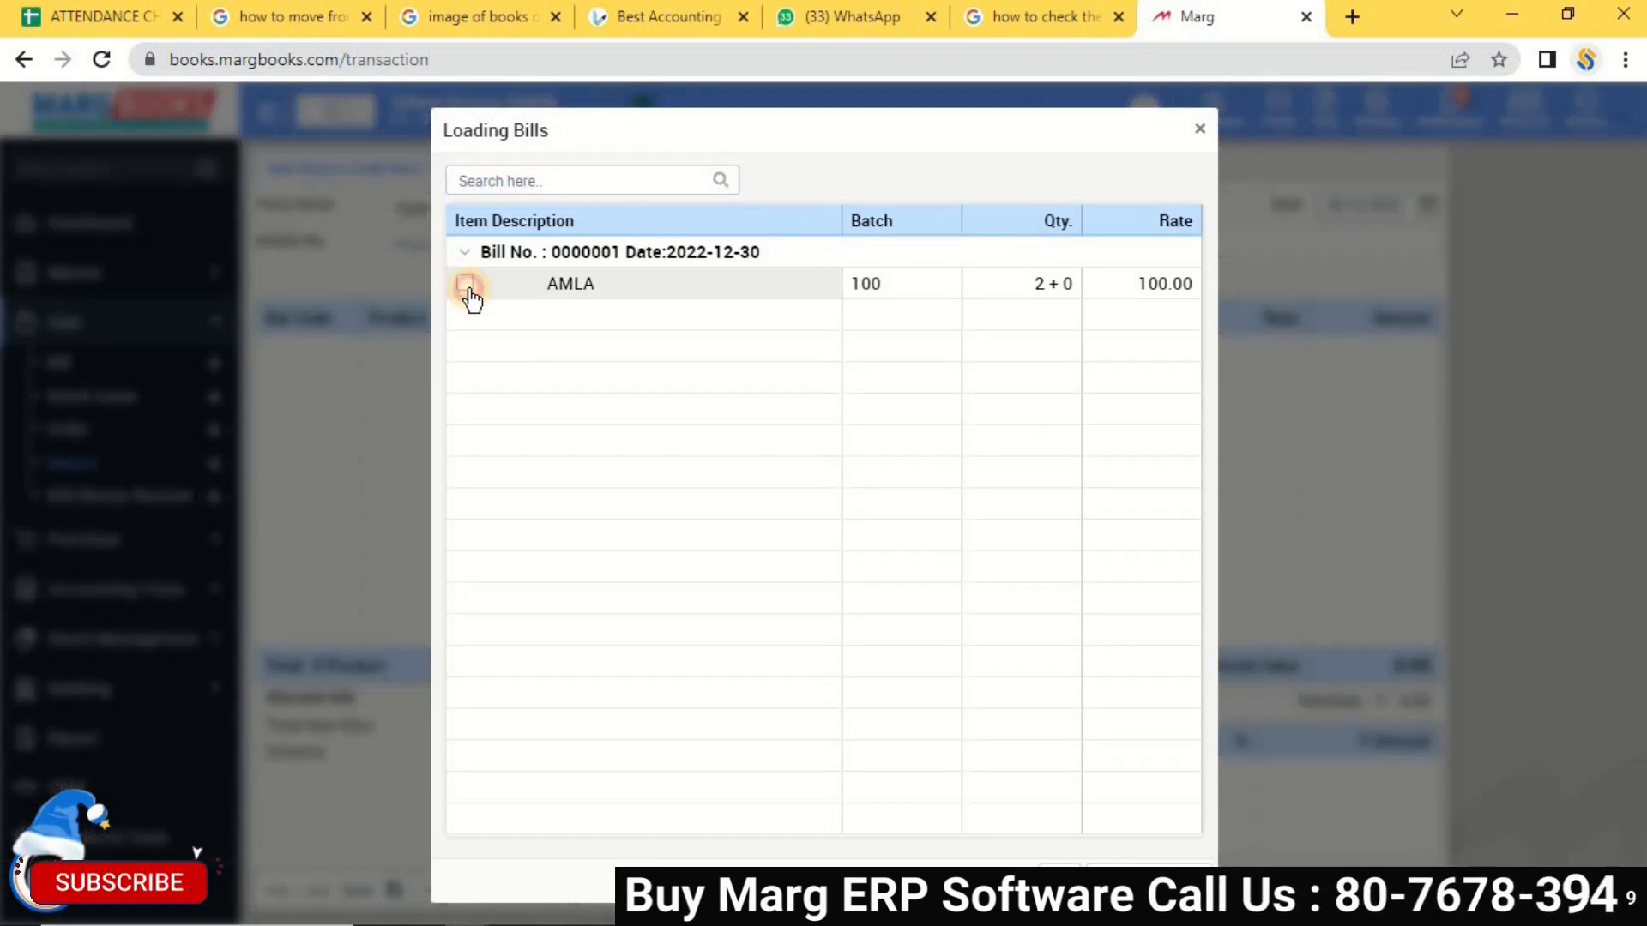
click(1054, 861)
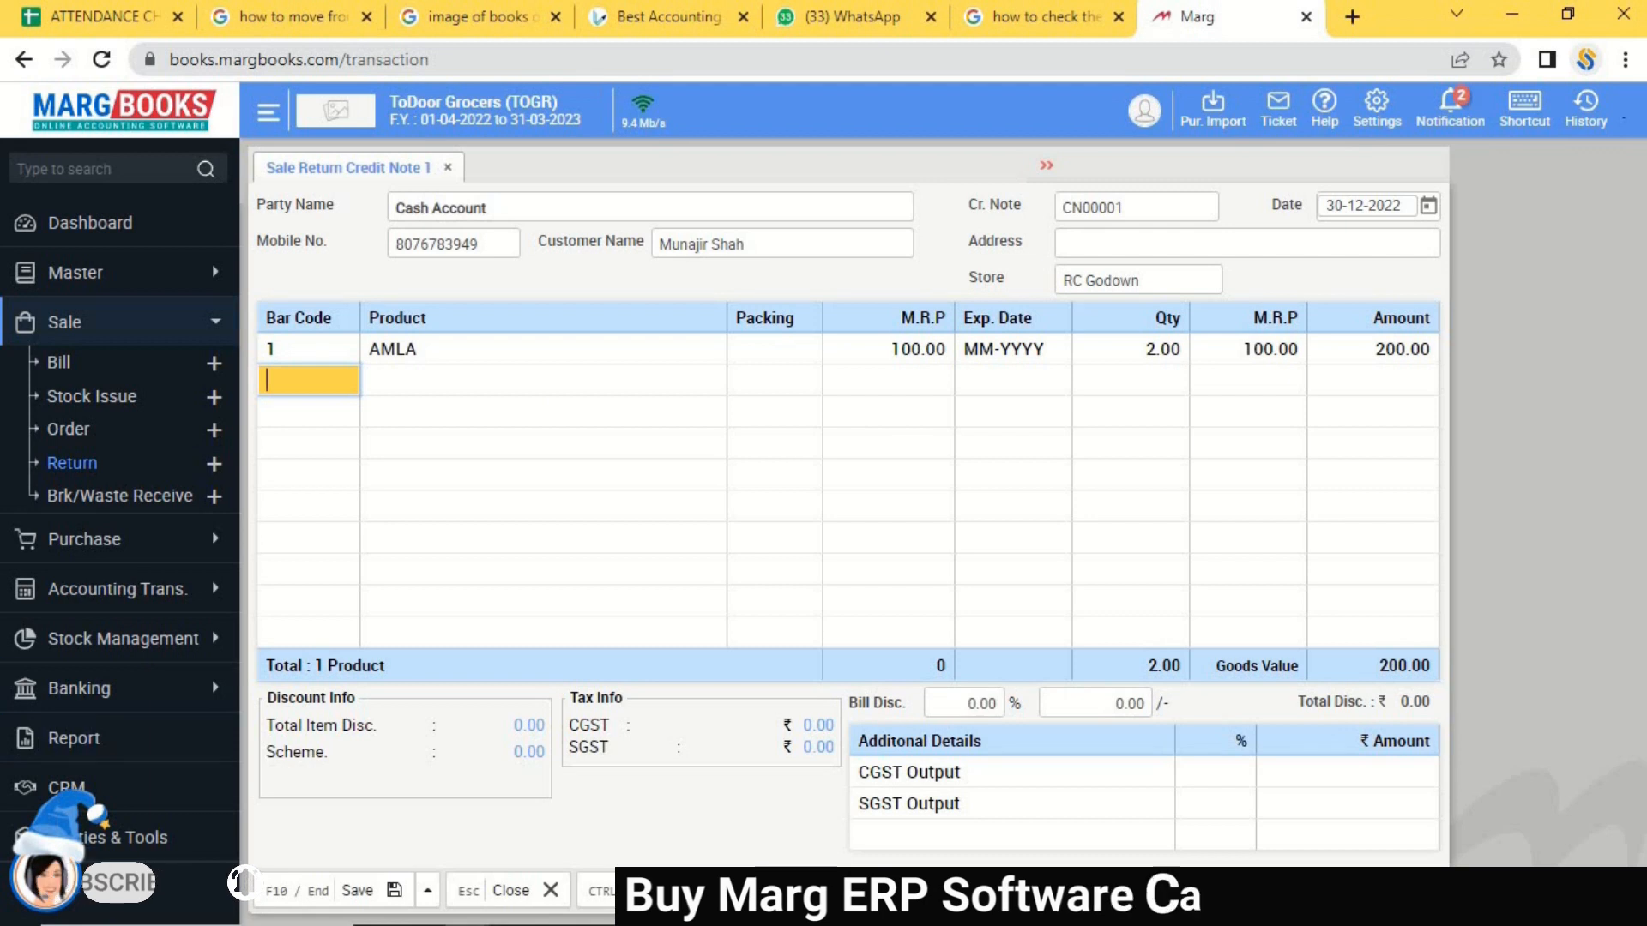
Save credit note CN00001 and inspect its 200.00 Thermal PDF preview before closing it.
click(347, 901)
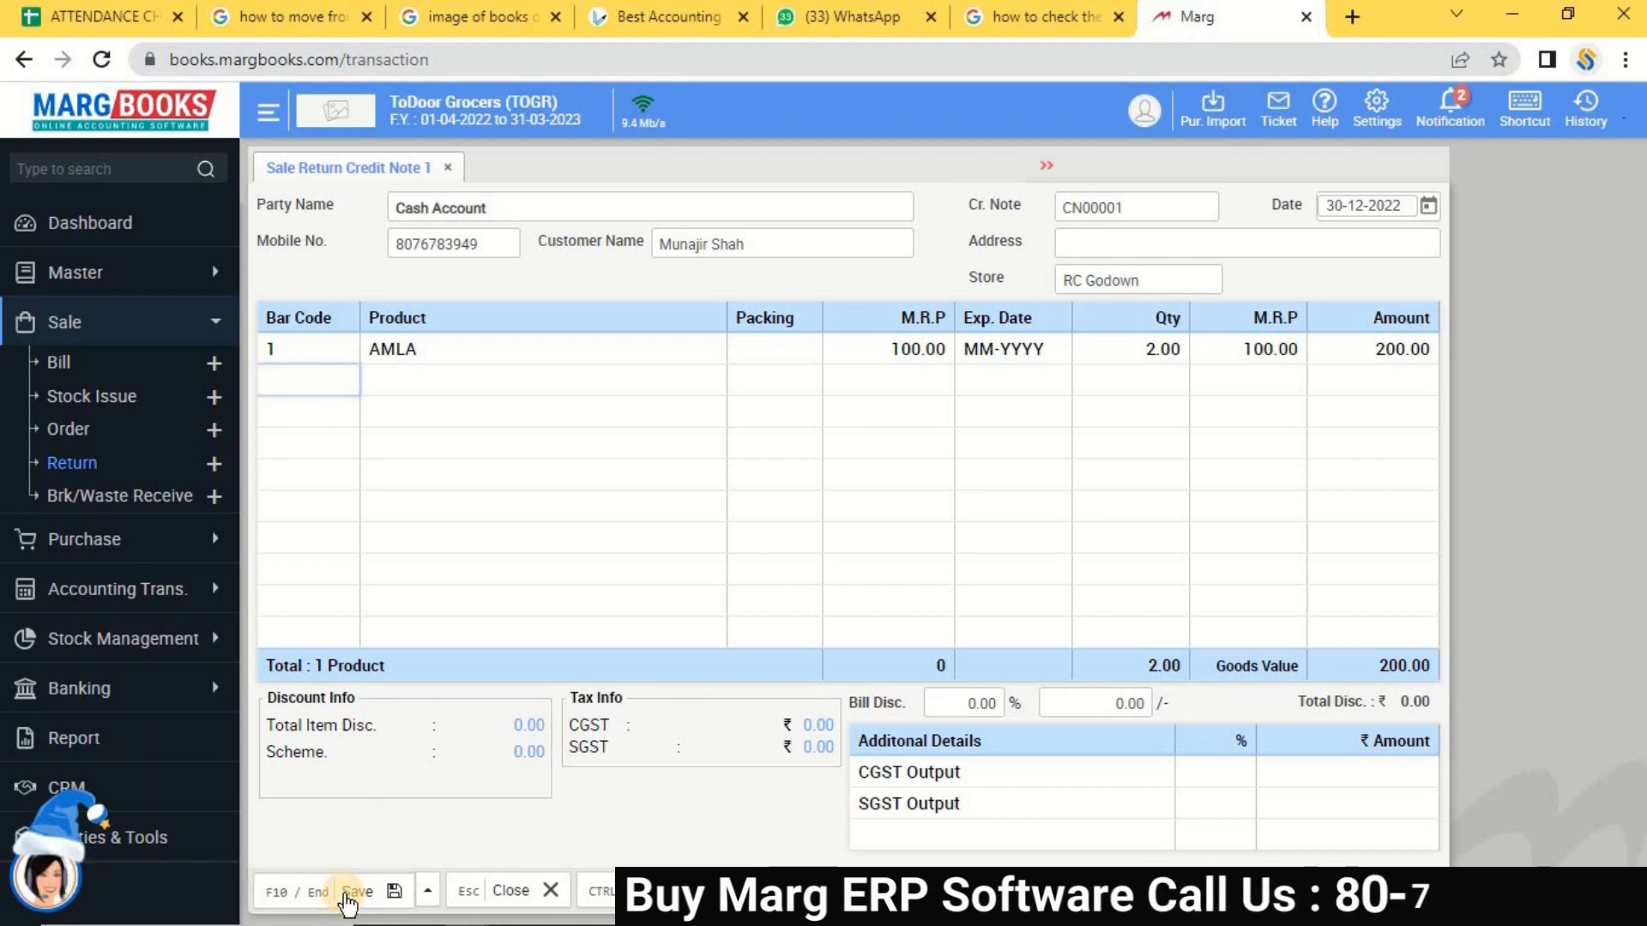
click(348, 901)
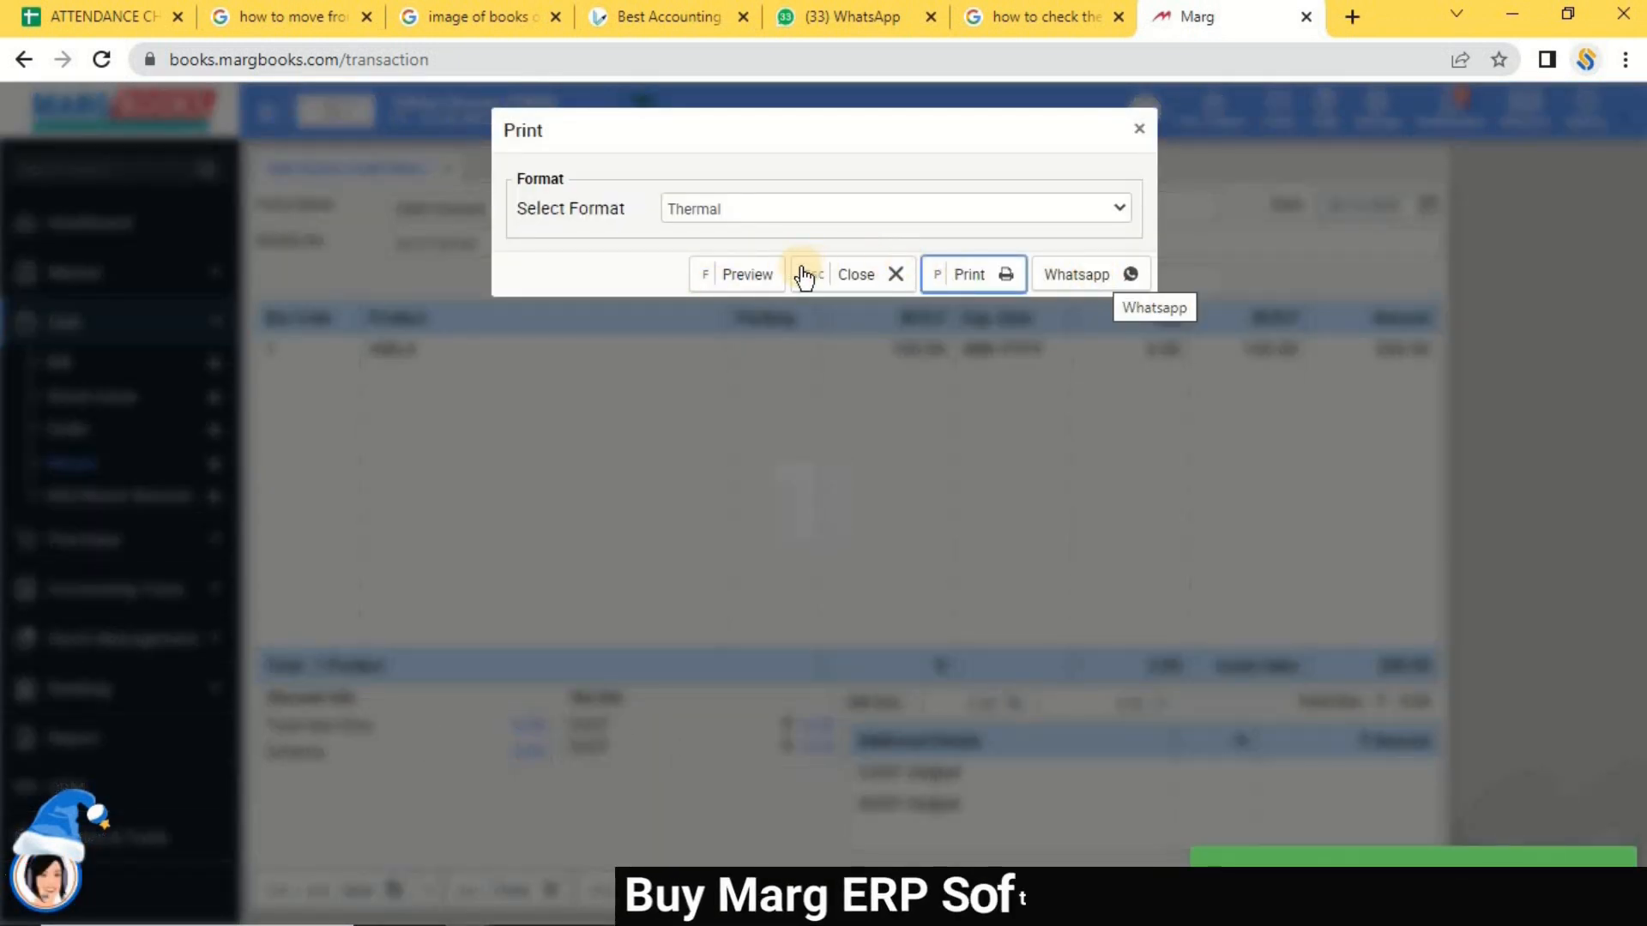
click(737, 273)
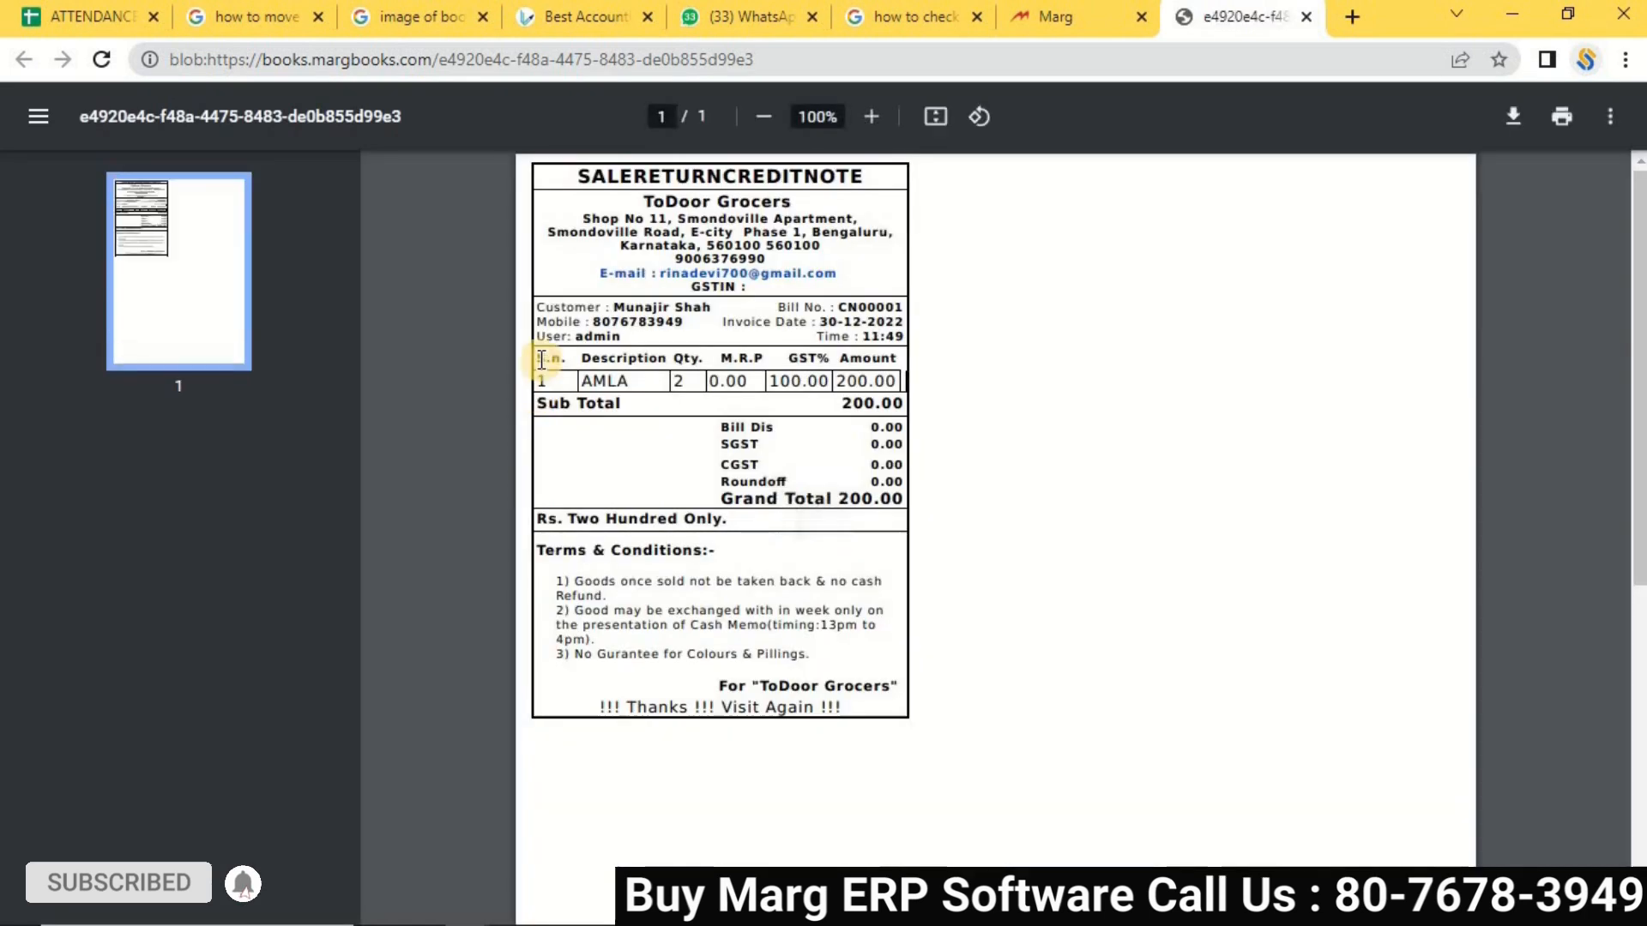
drag(574, 168, 862, 177)
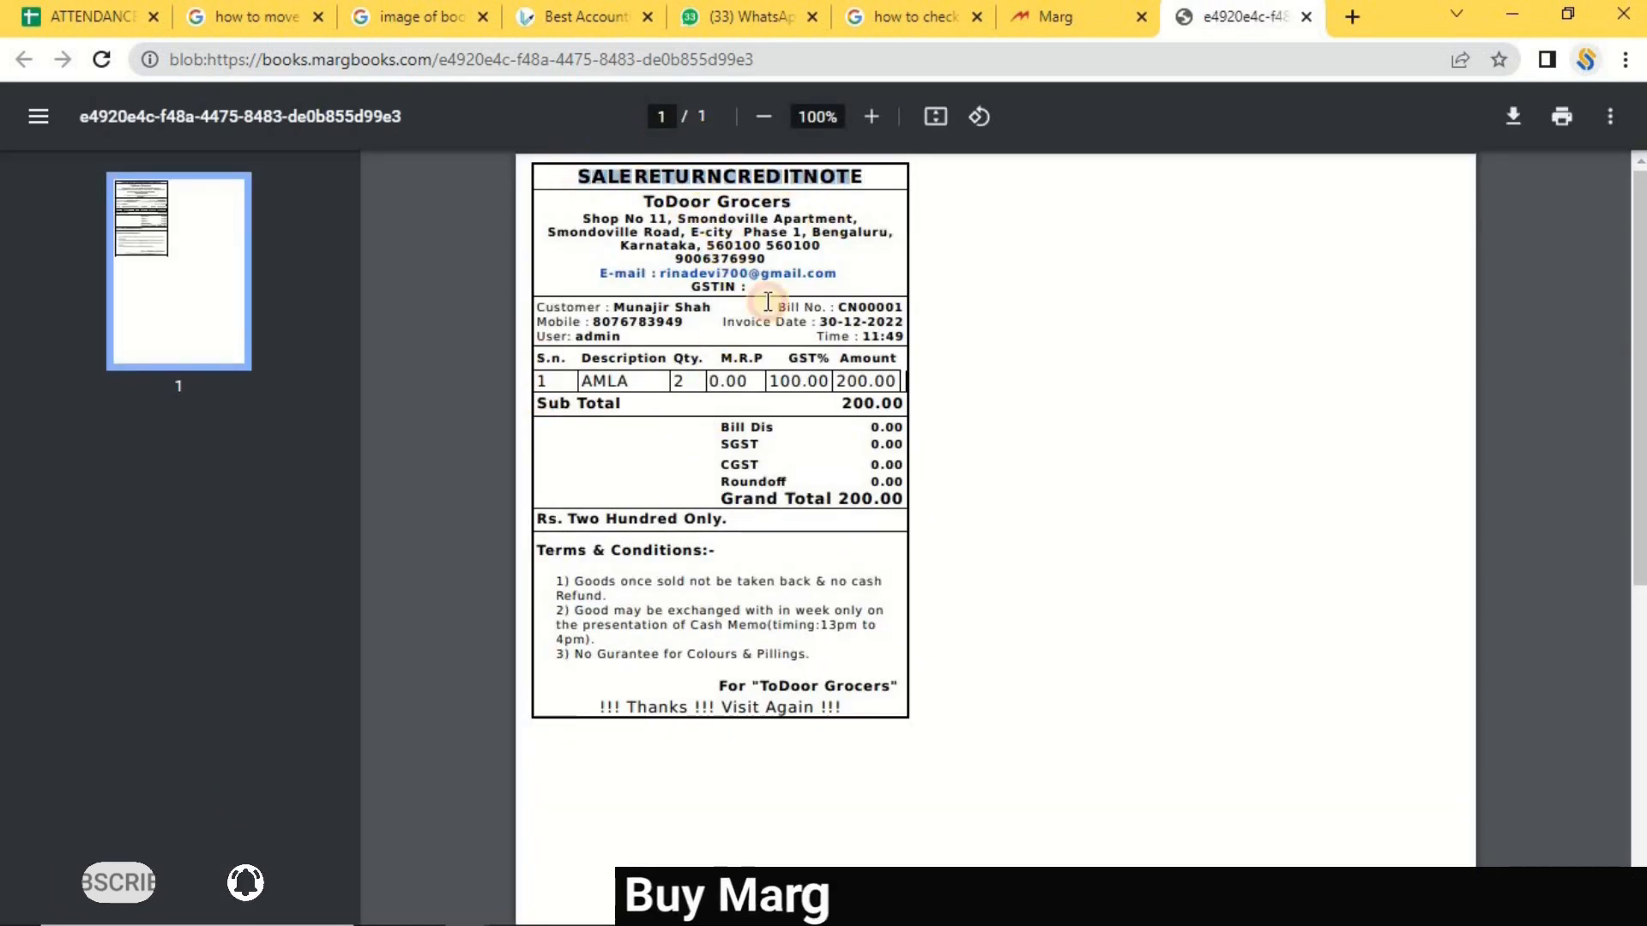
drag(594, 377, 870, 616)
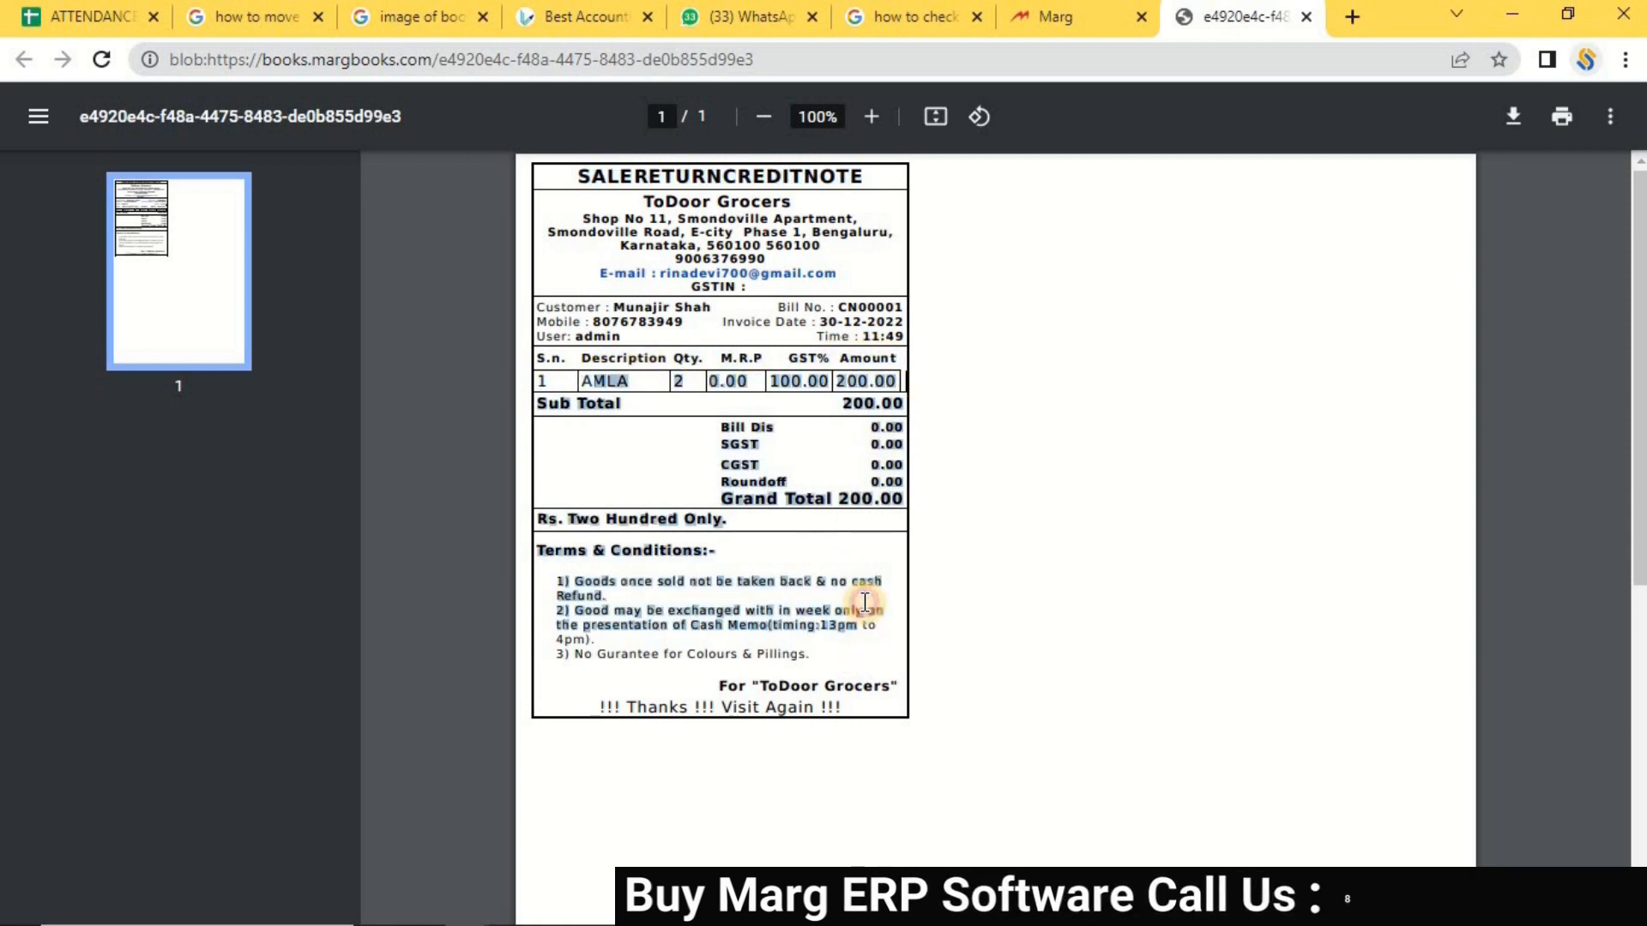
click(1046, 301)
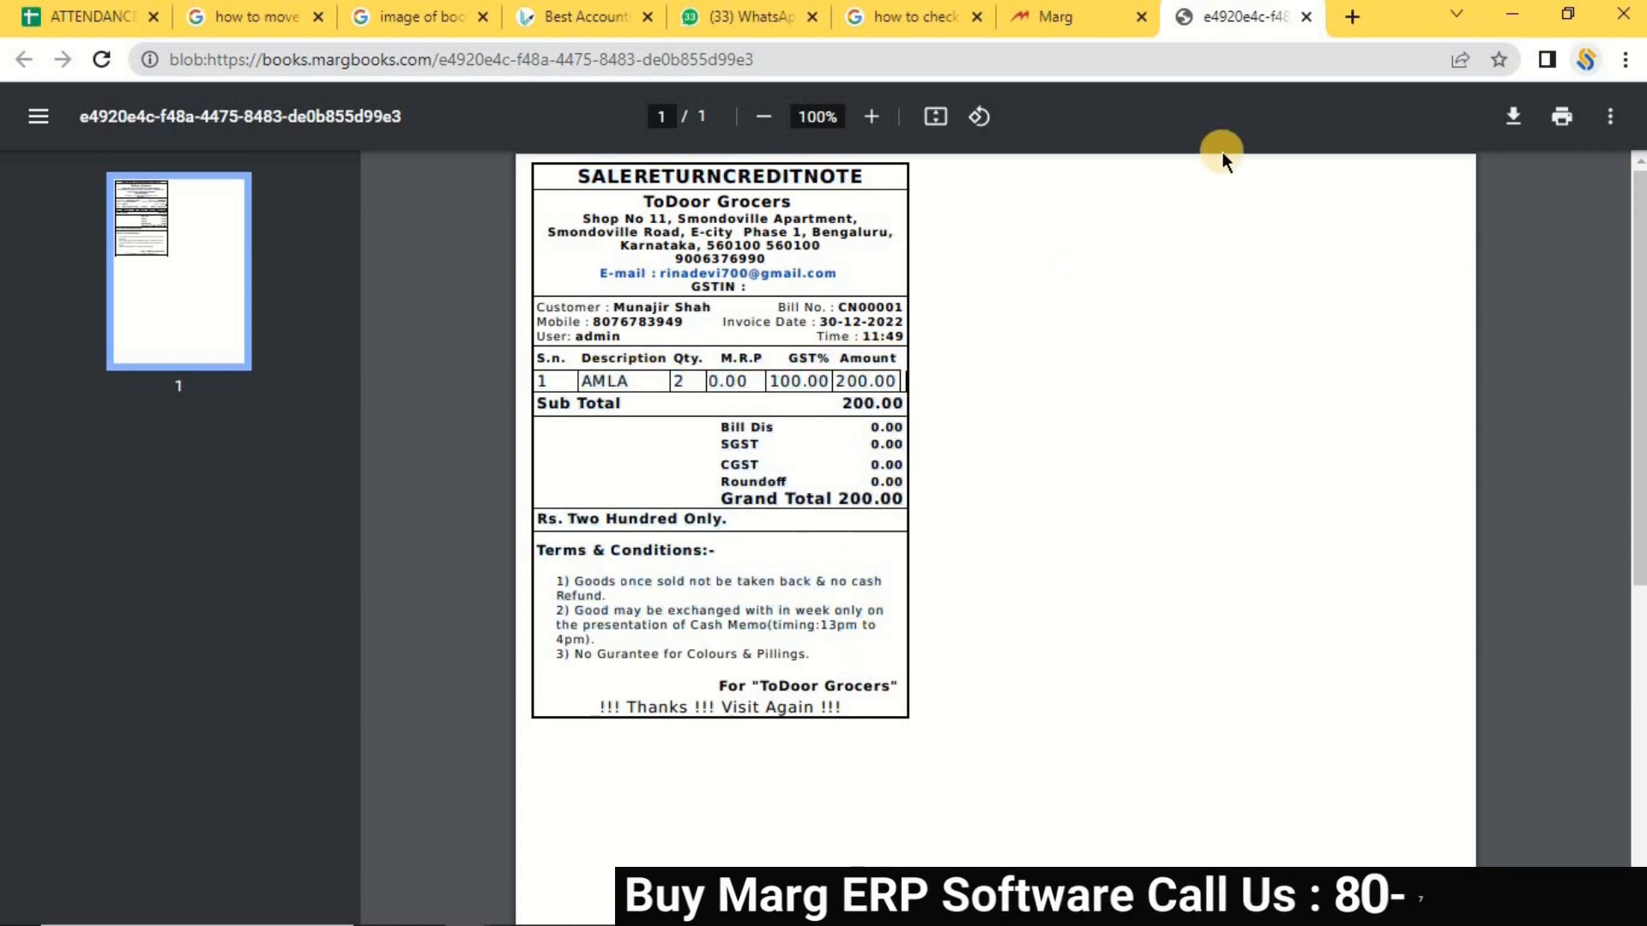
click(1303, 17)
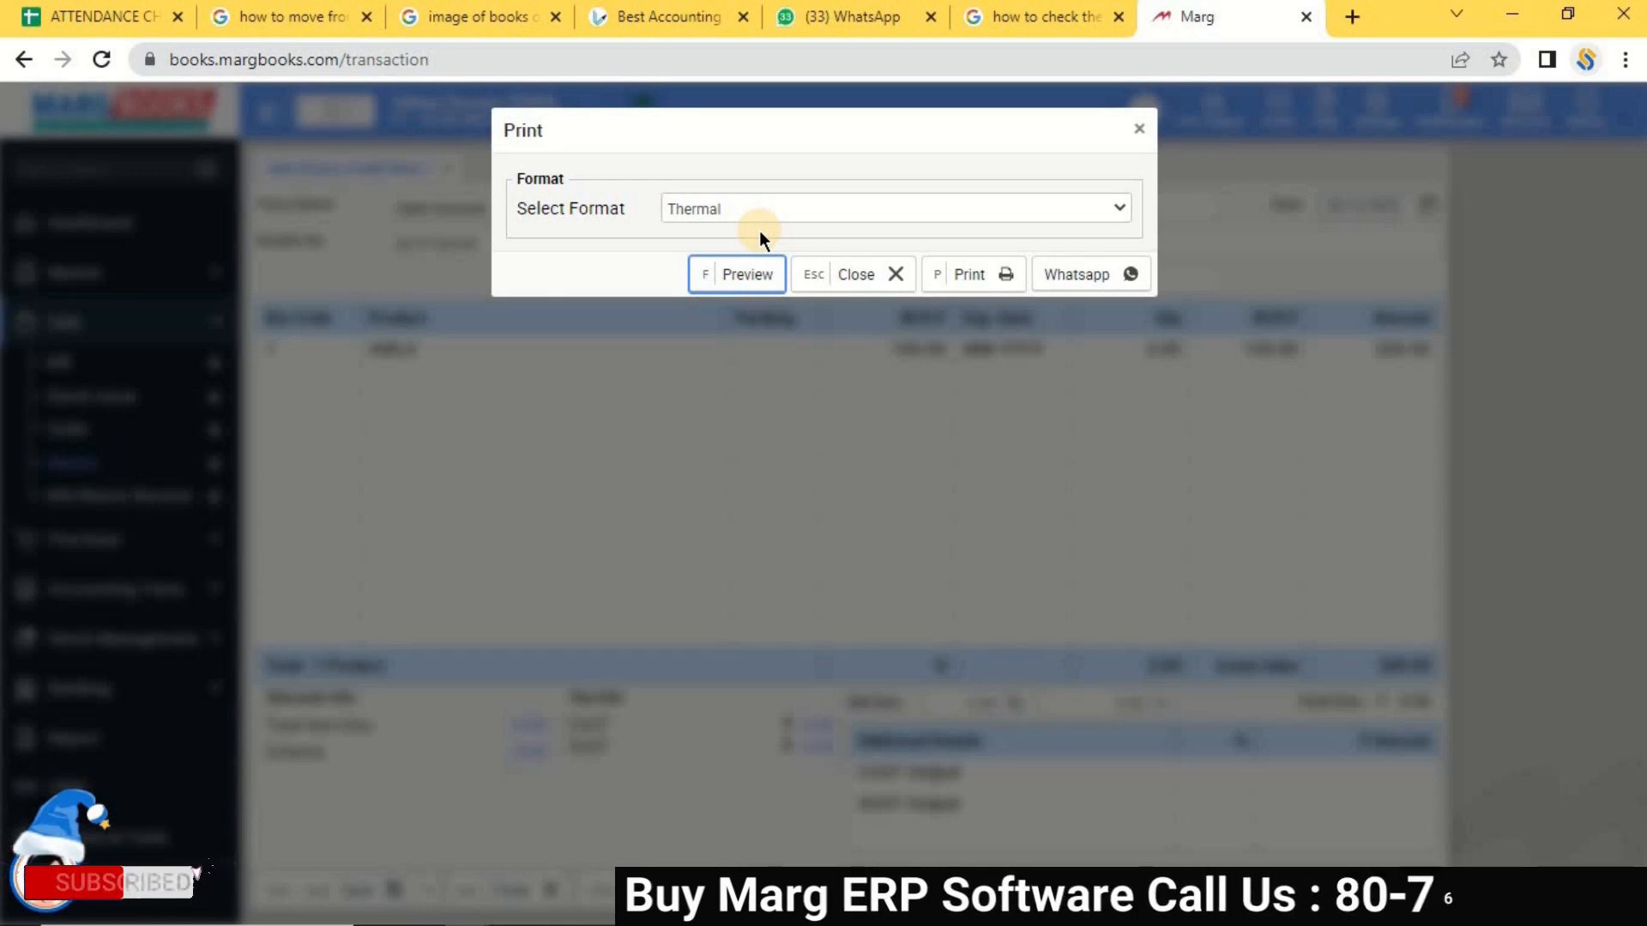
Discard the credit note form and start sale order OS000001 for Cash Account.
click(1139, 131)
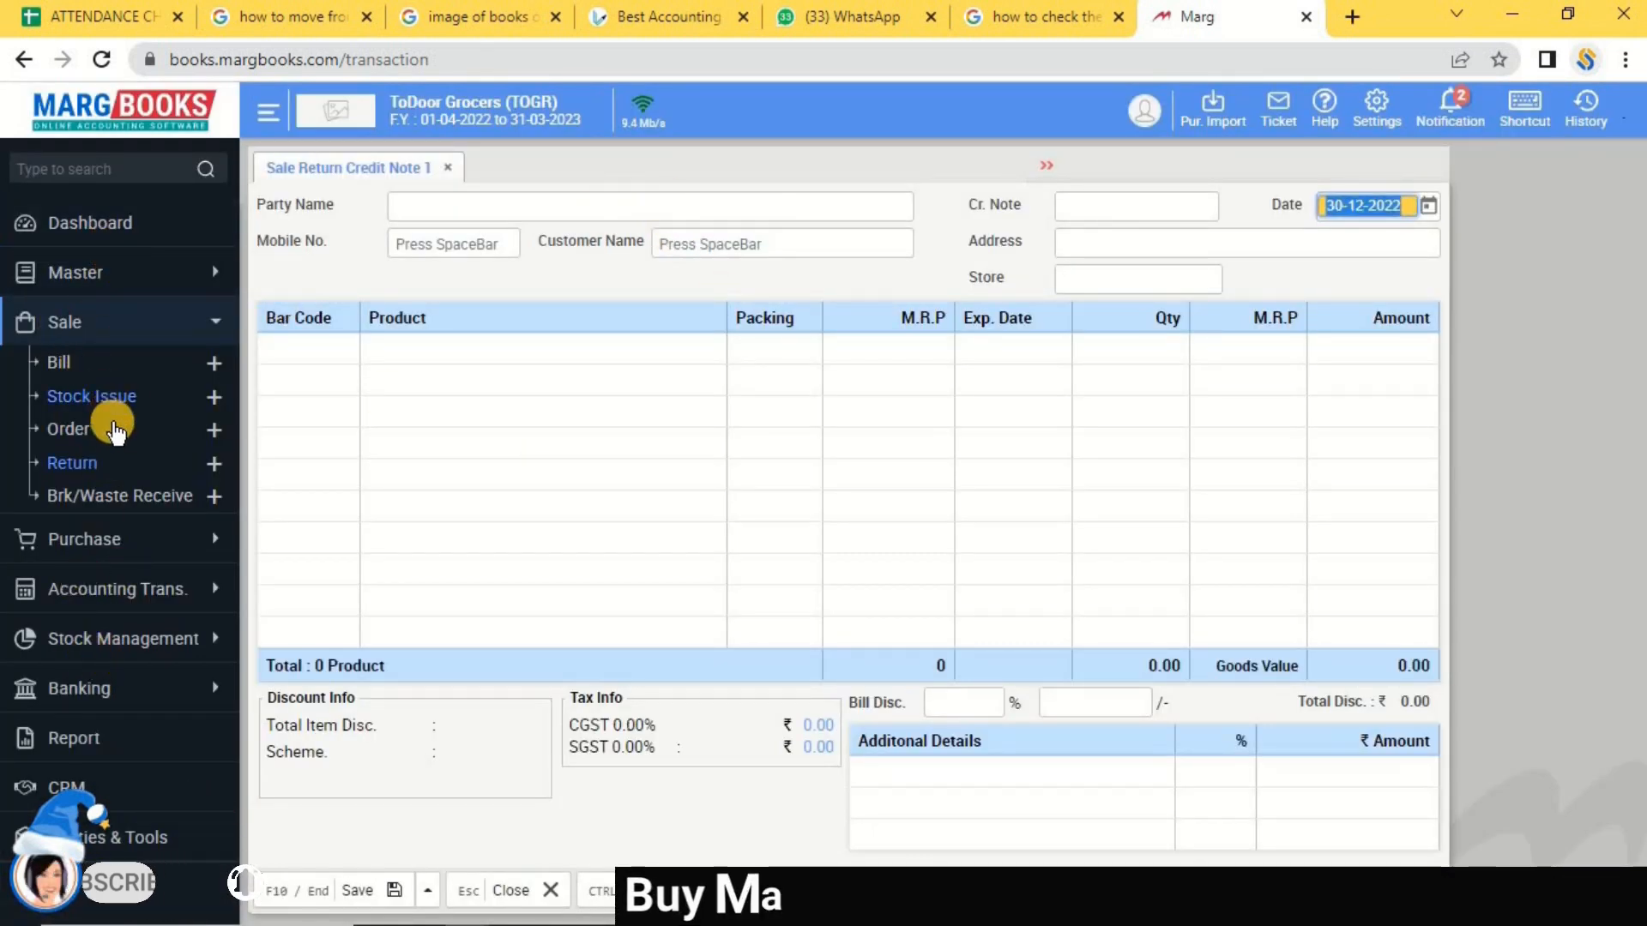
click(80, 435)
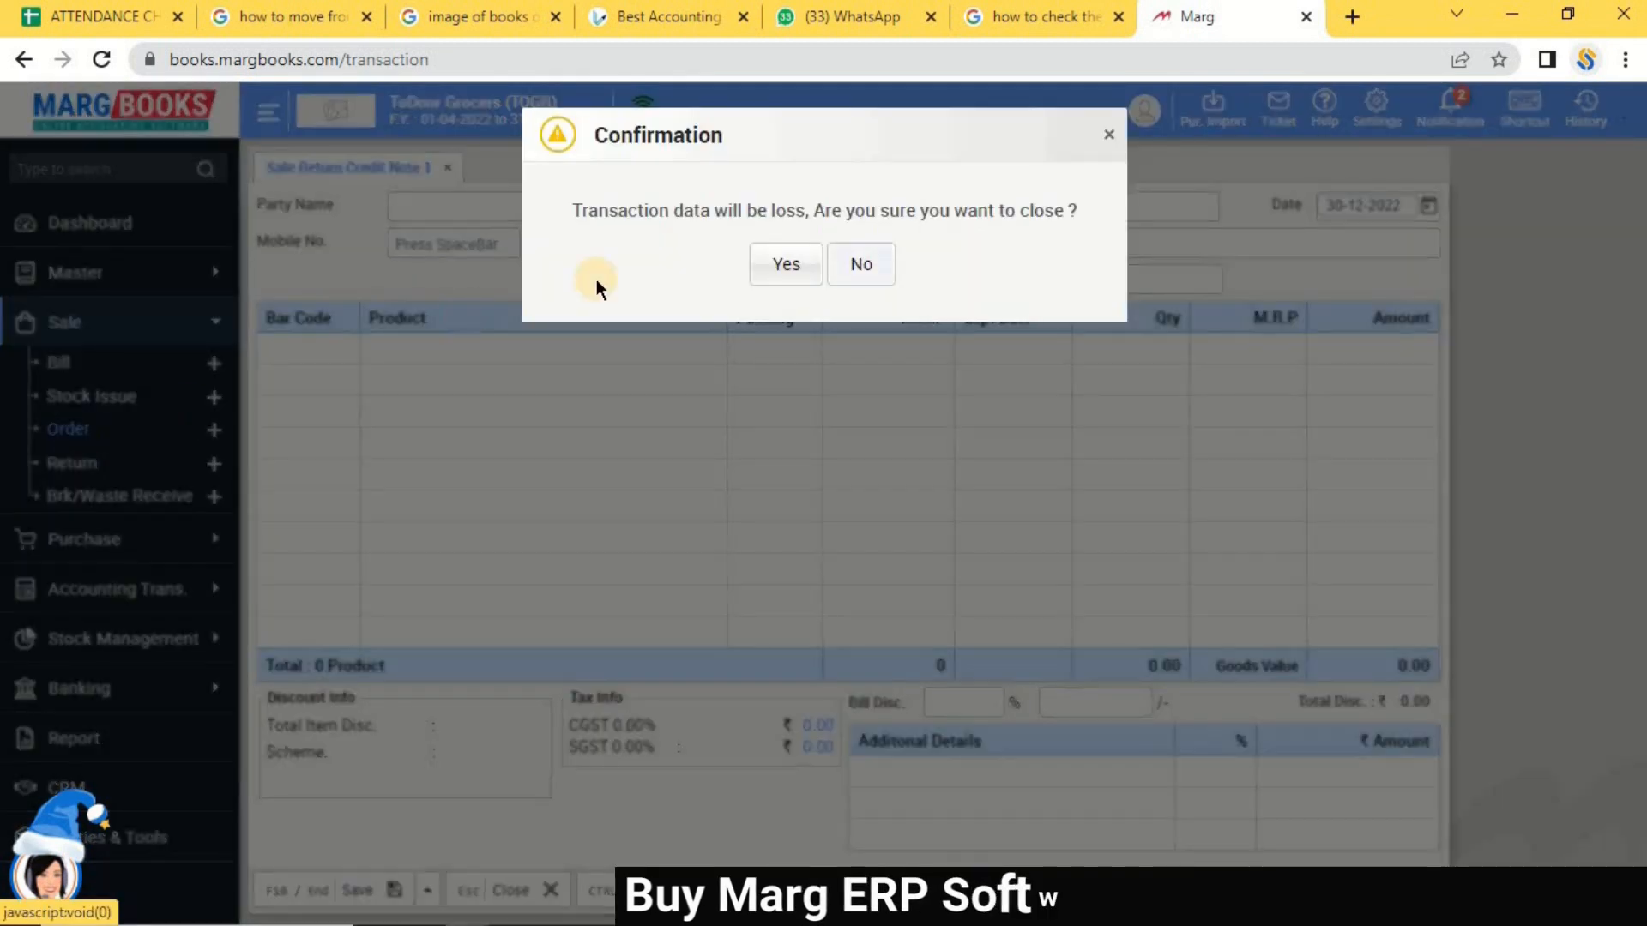
click(781, 266)
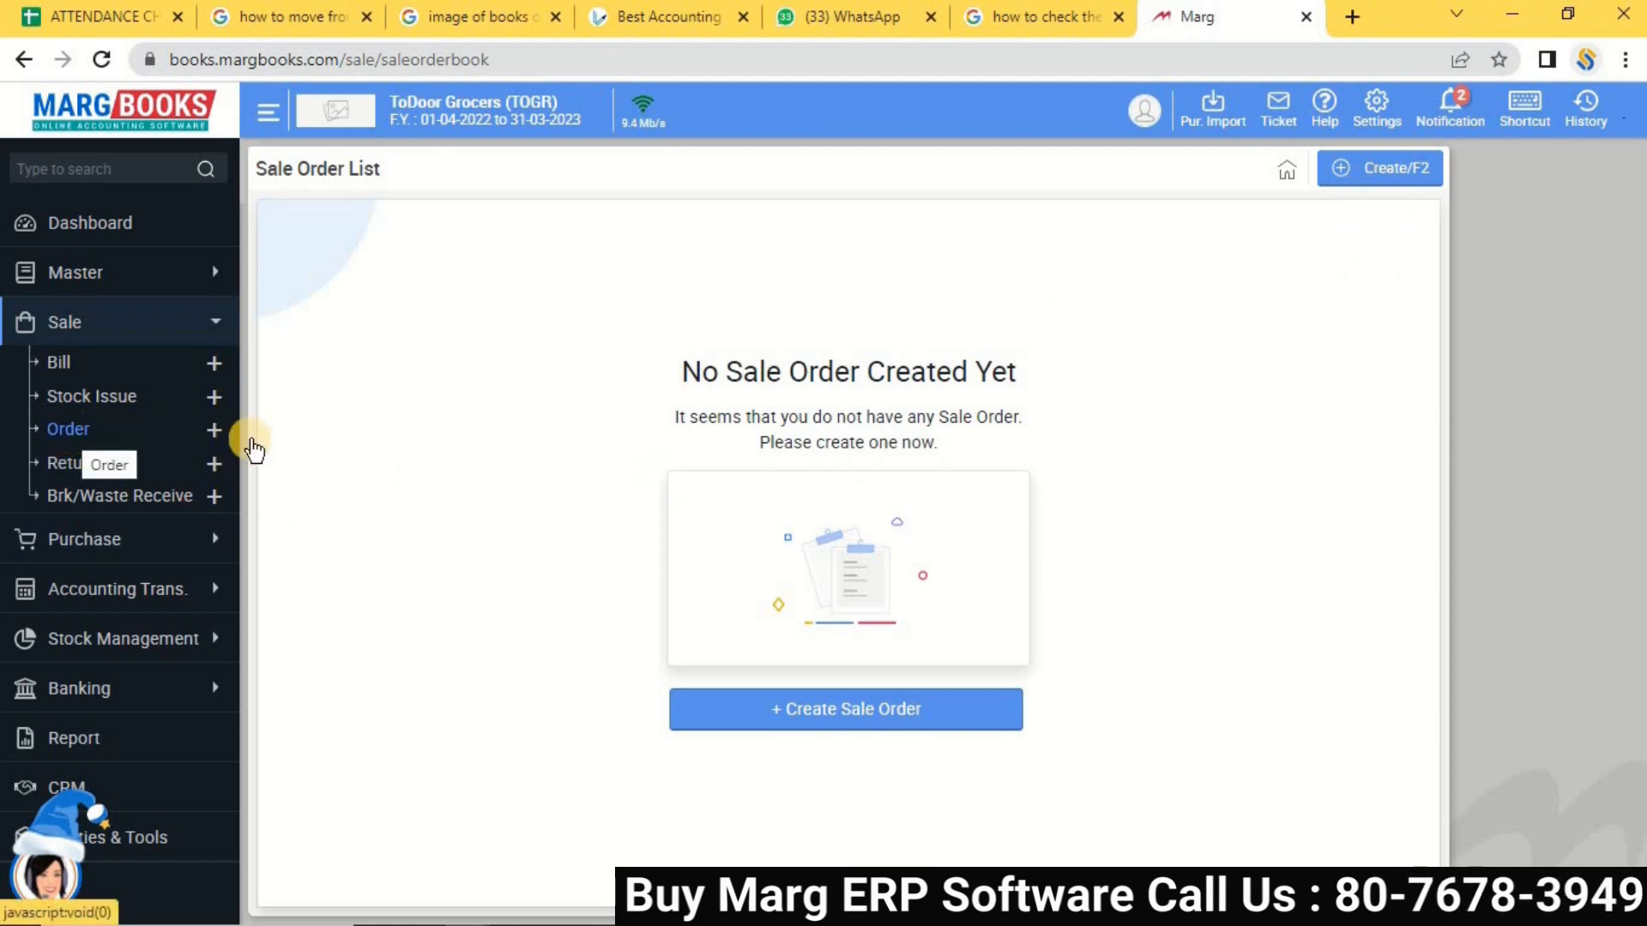
click(1369, 182)
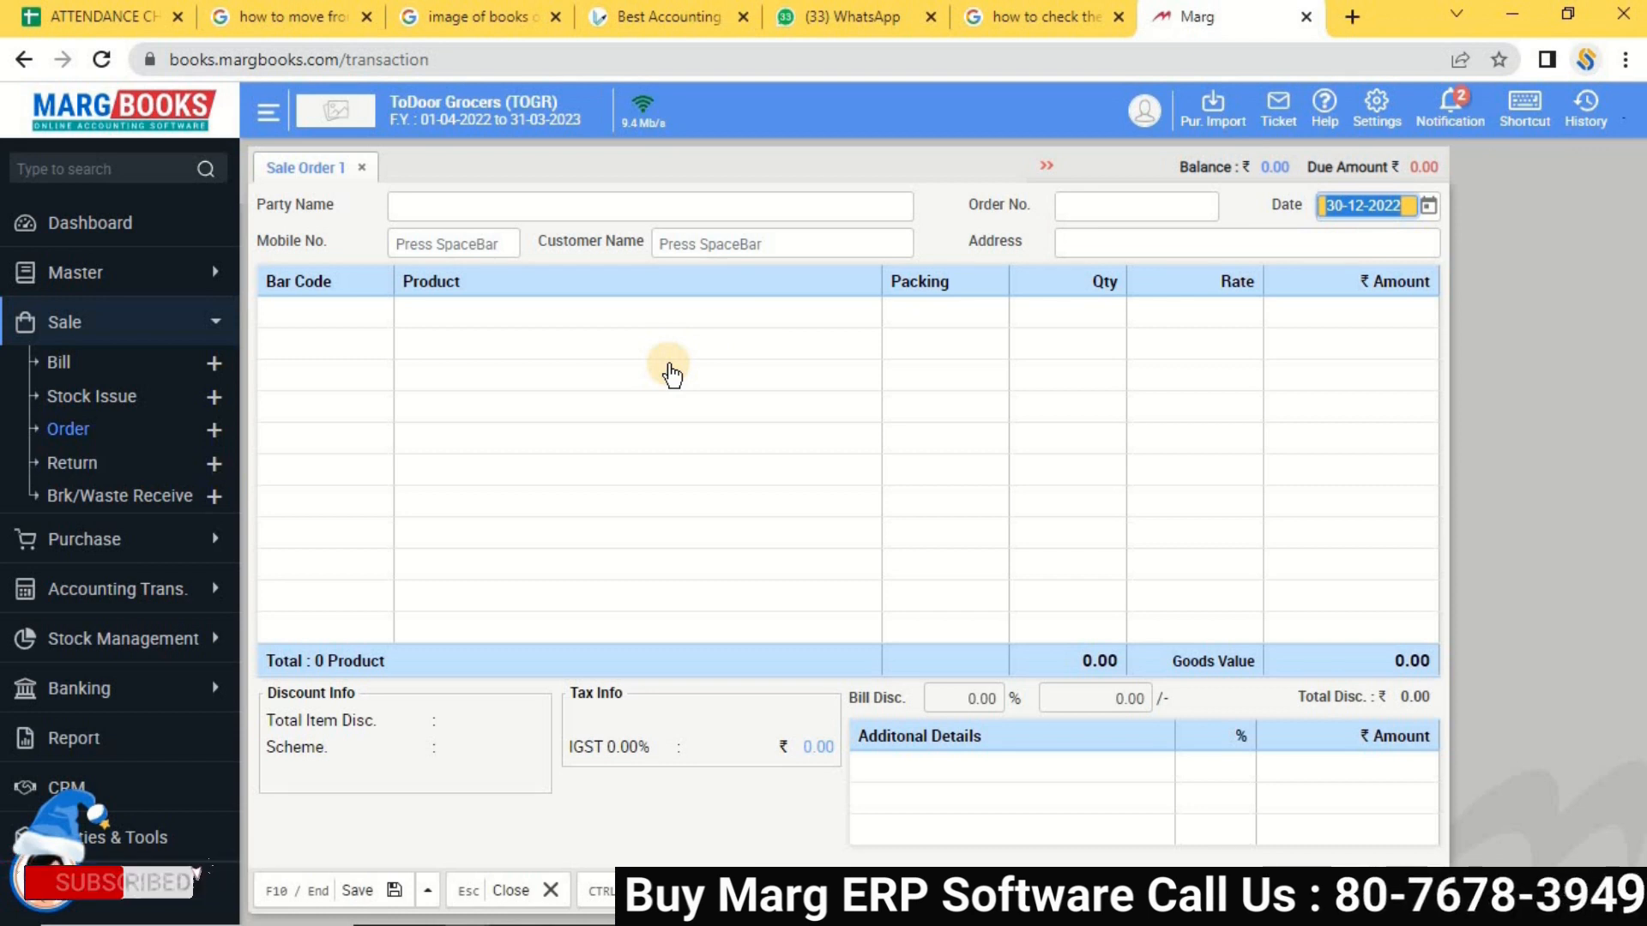
key(Return)
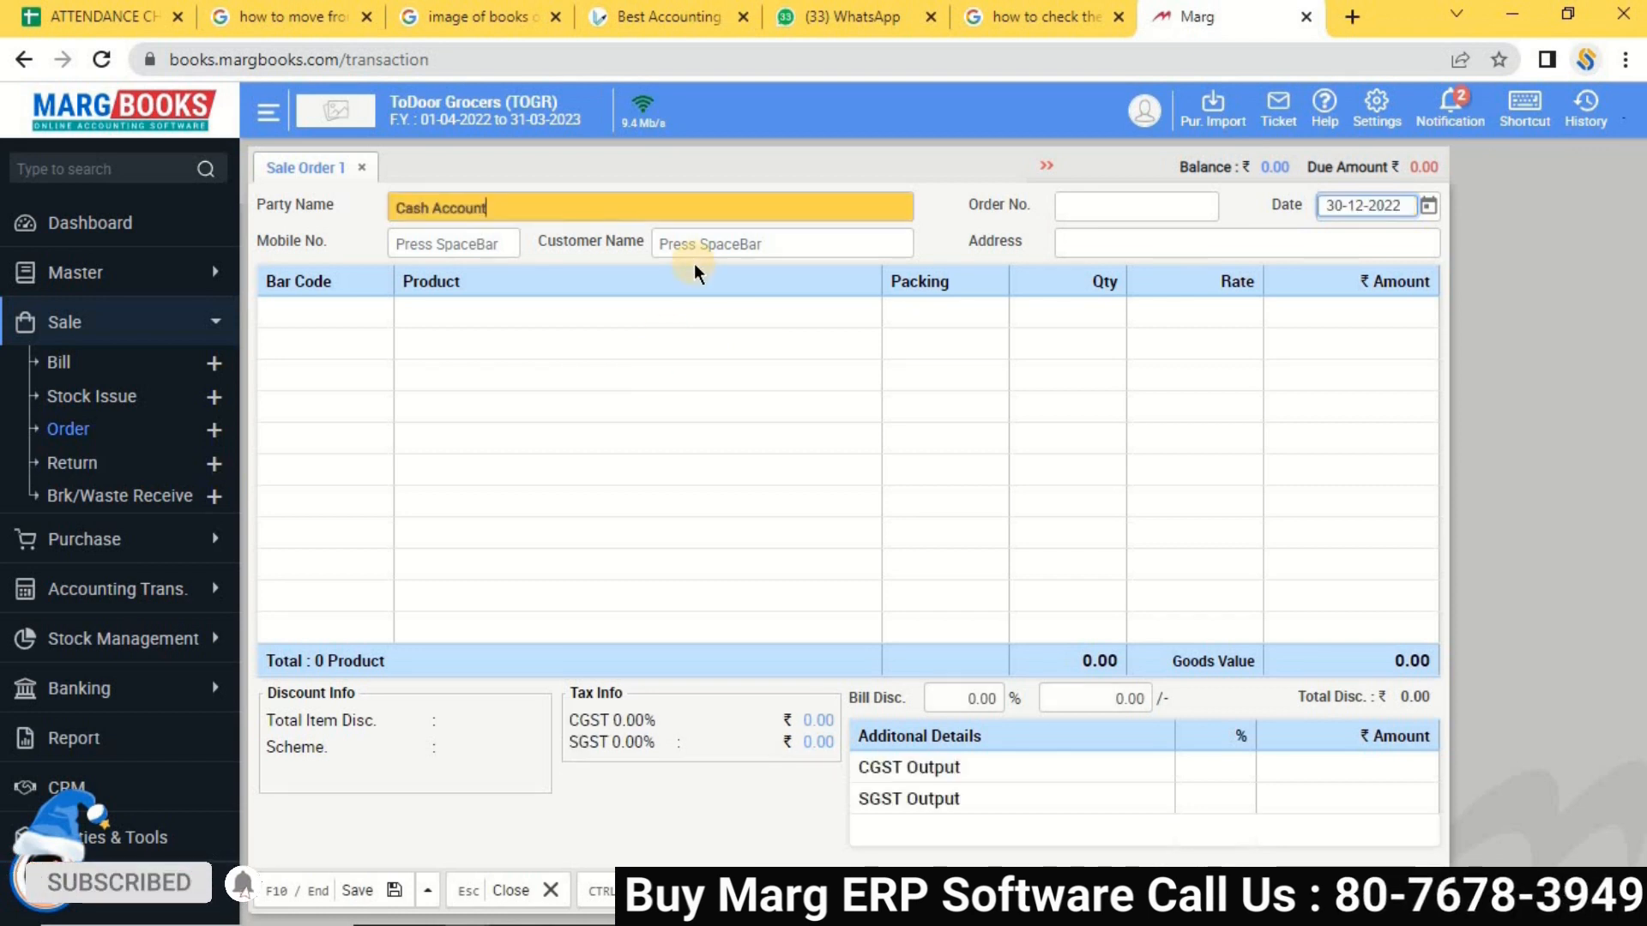
key(Return)
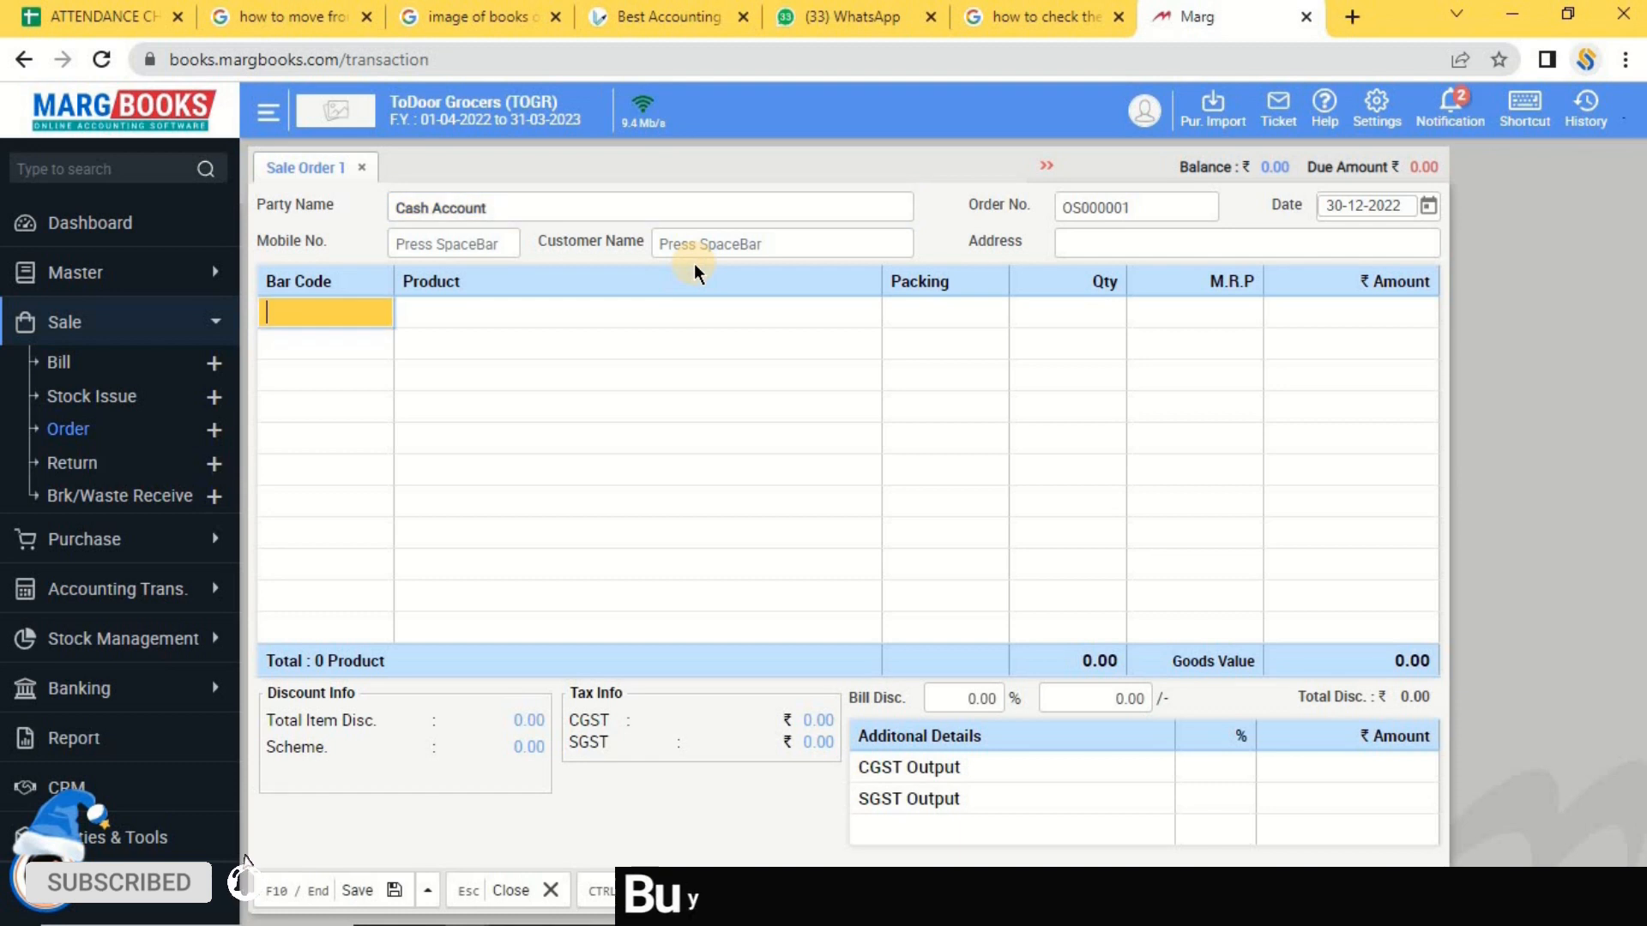
Add AMLA, quantity 10 at 100.00, and enter the customer's mobile number.
key(Return)
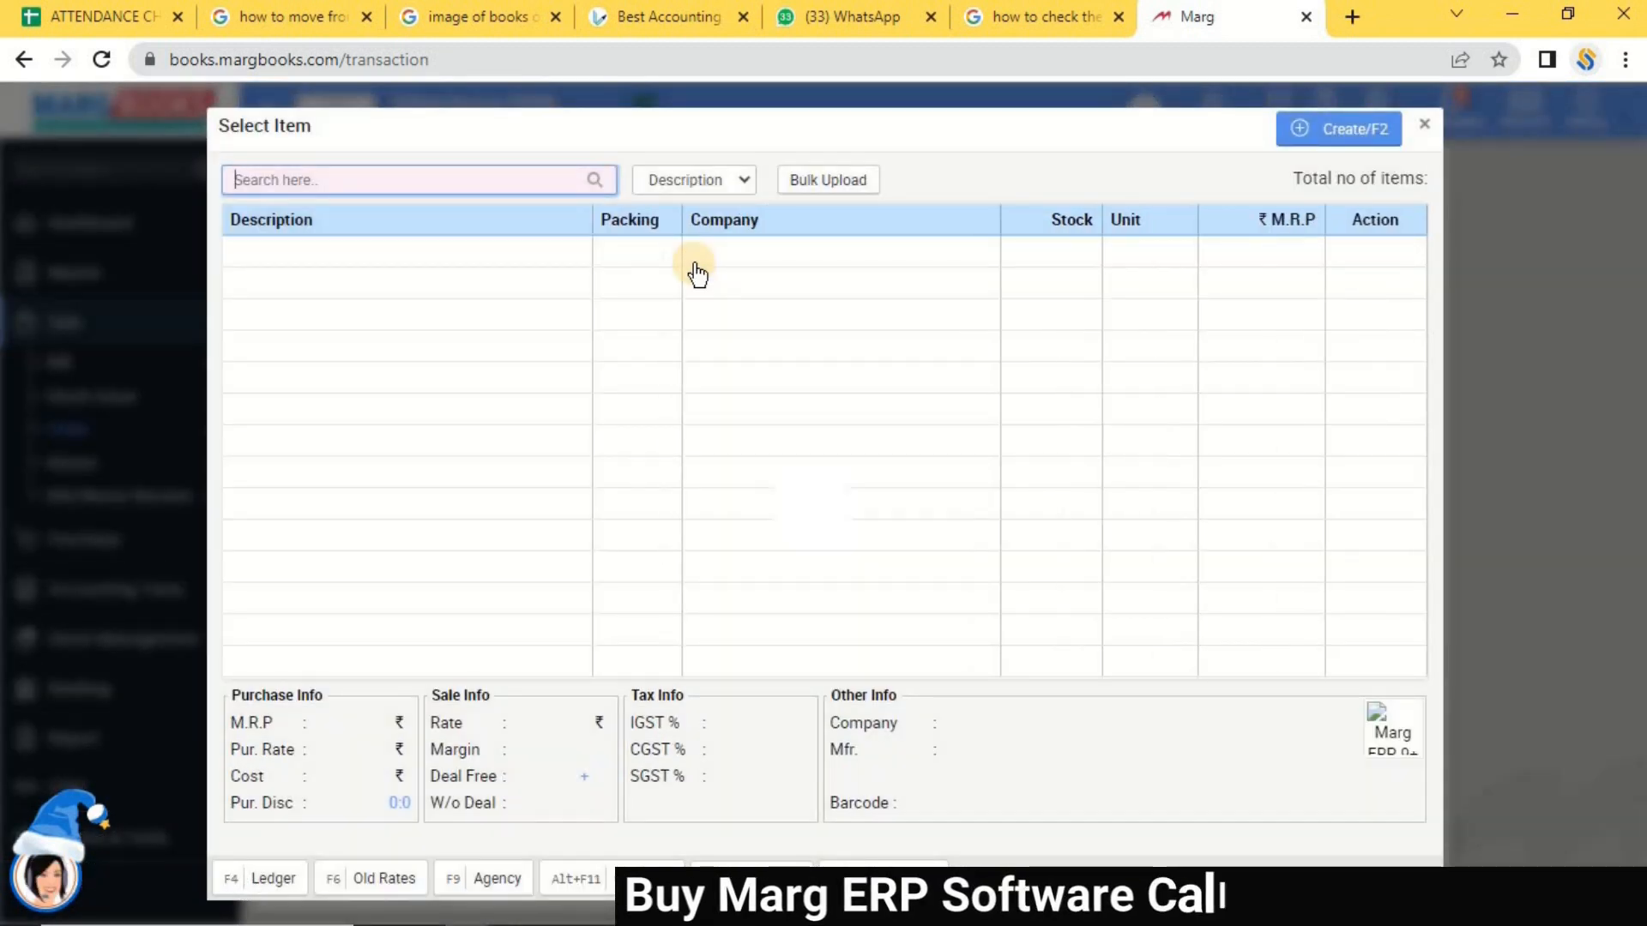
key(Down)
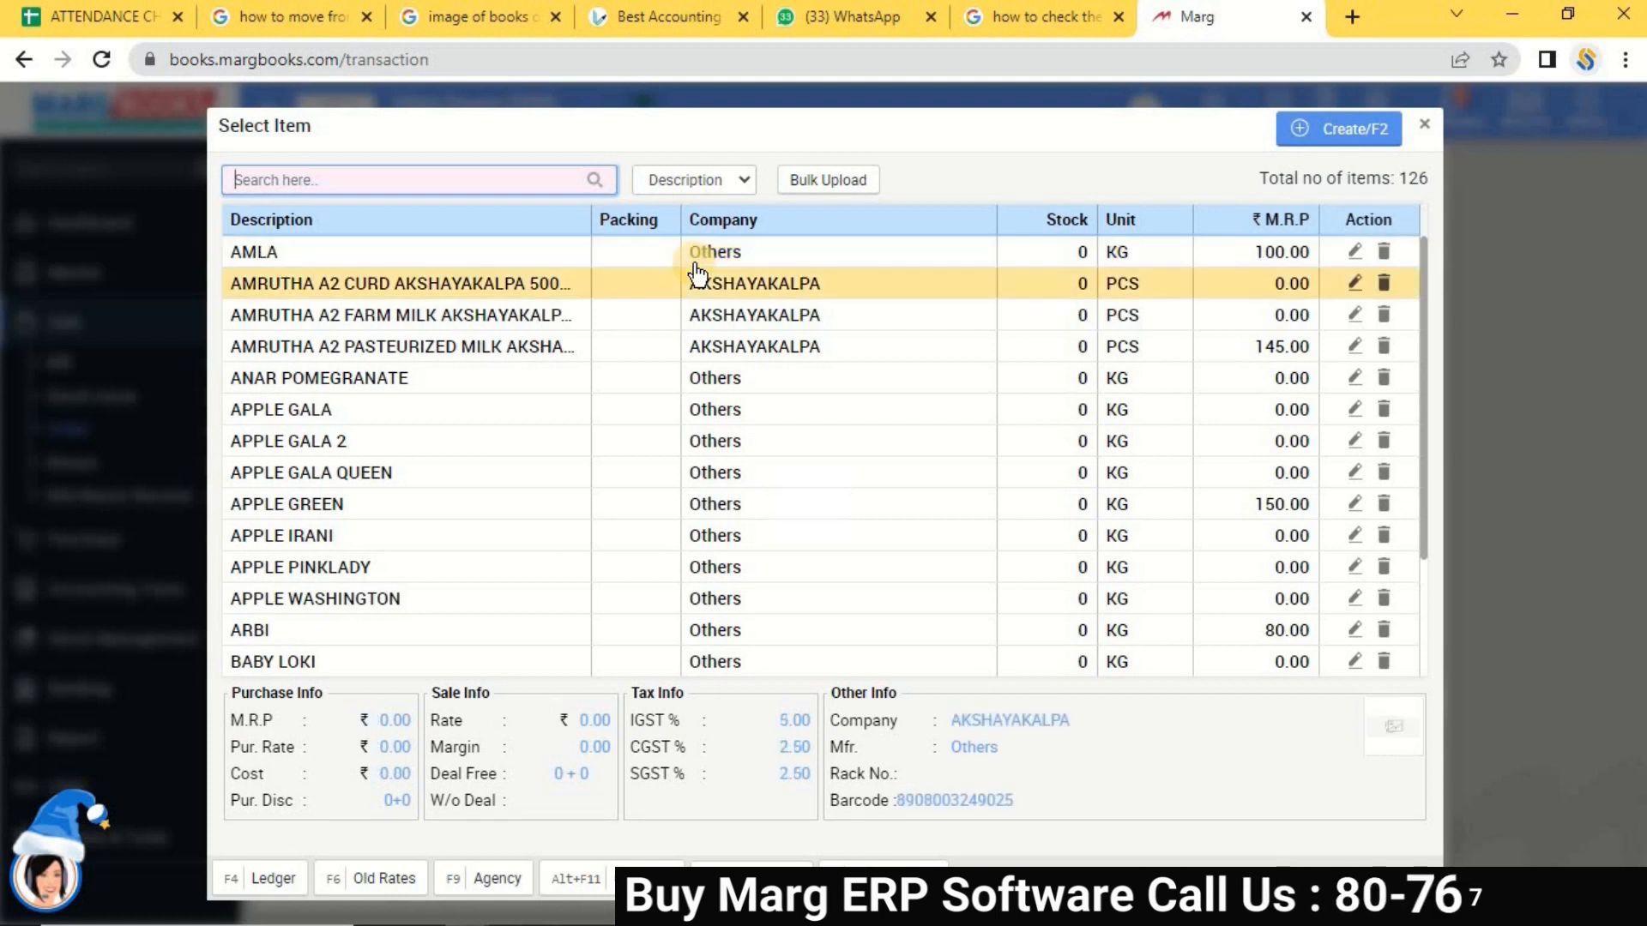
key(Up)
key(Return)
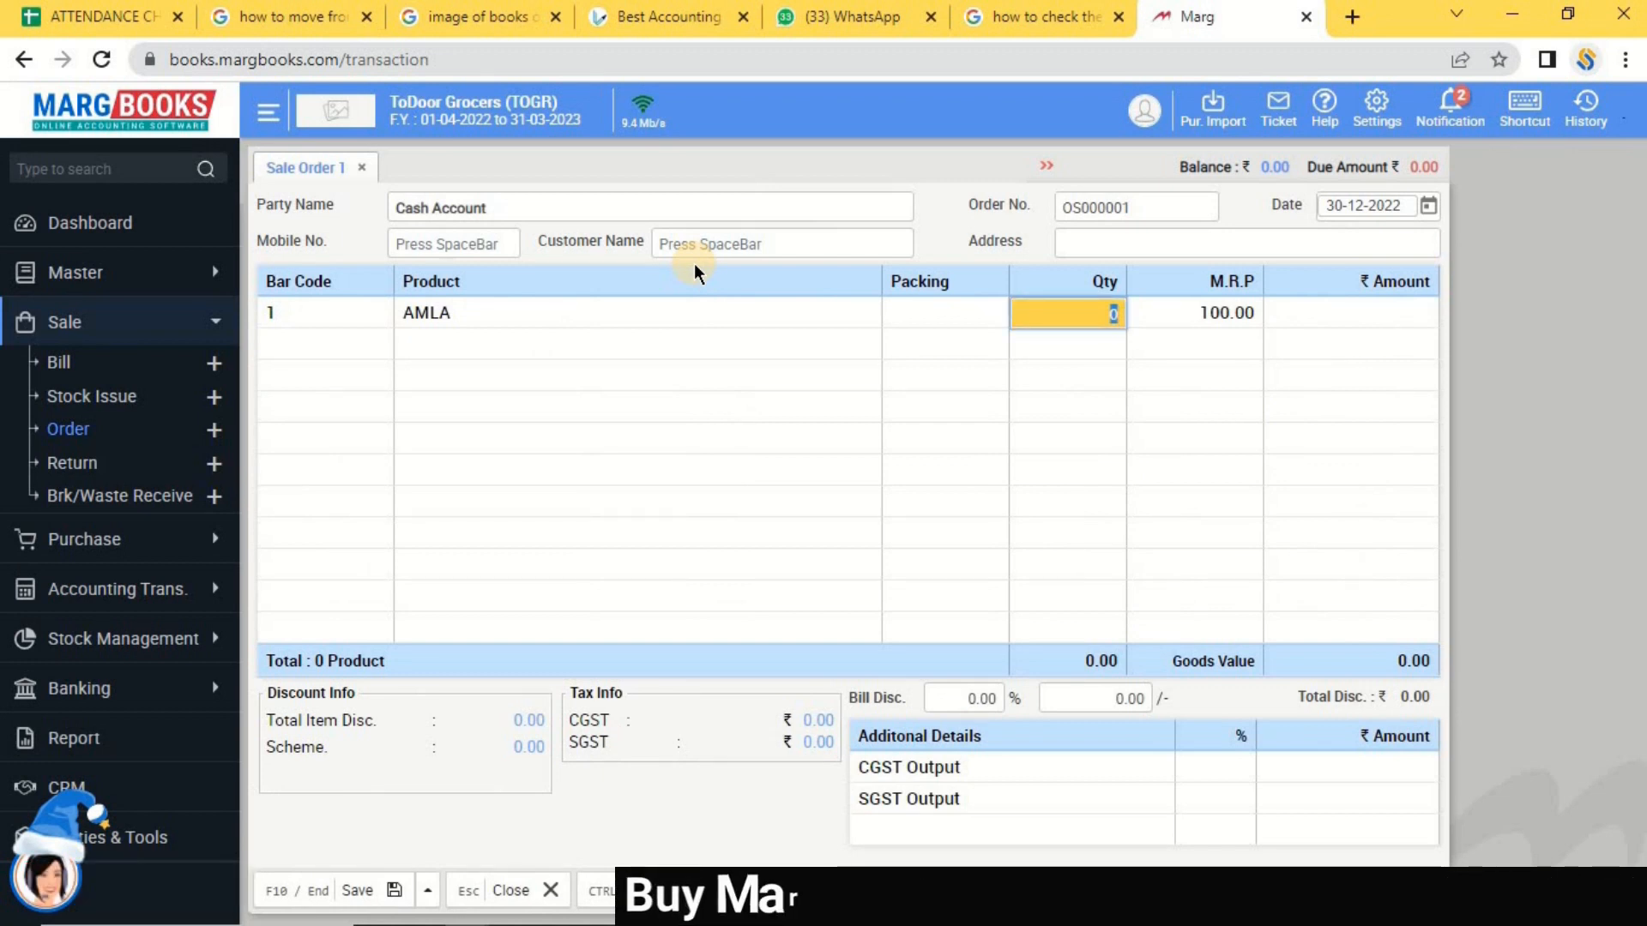
text(10)
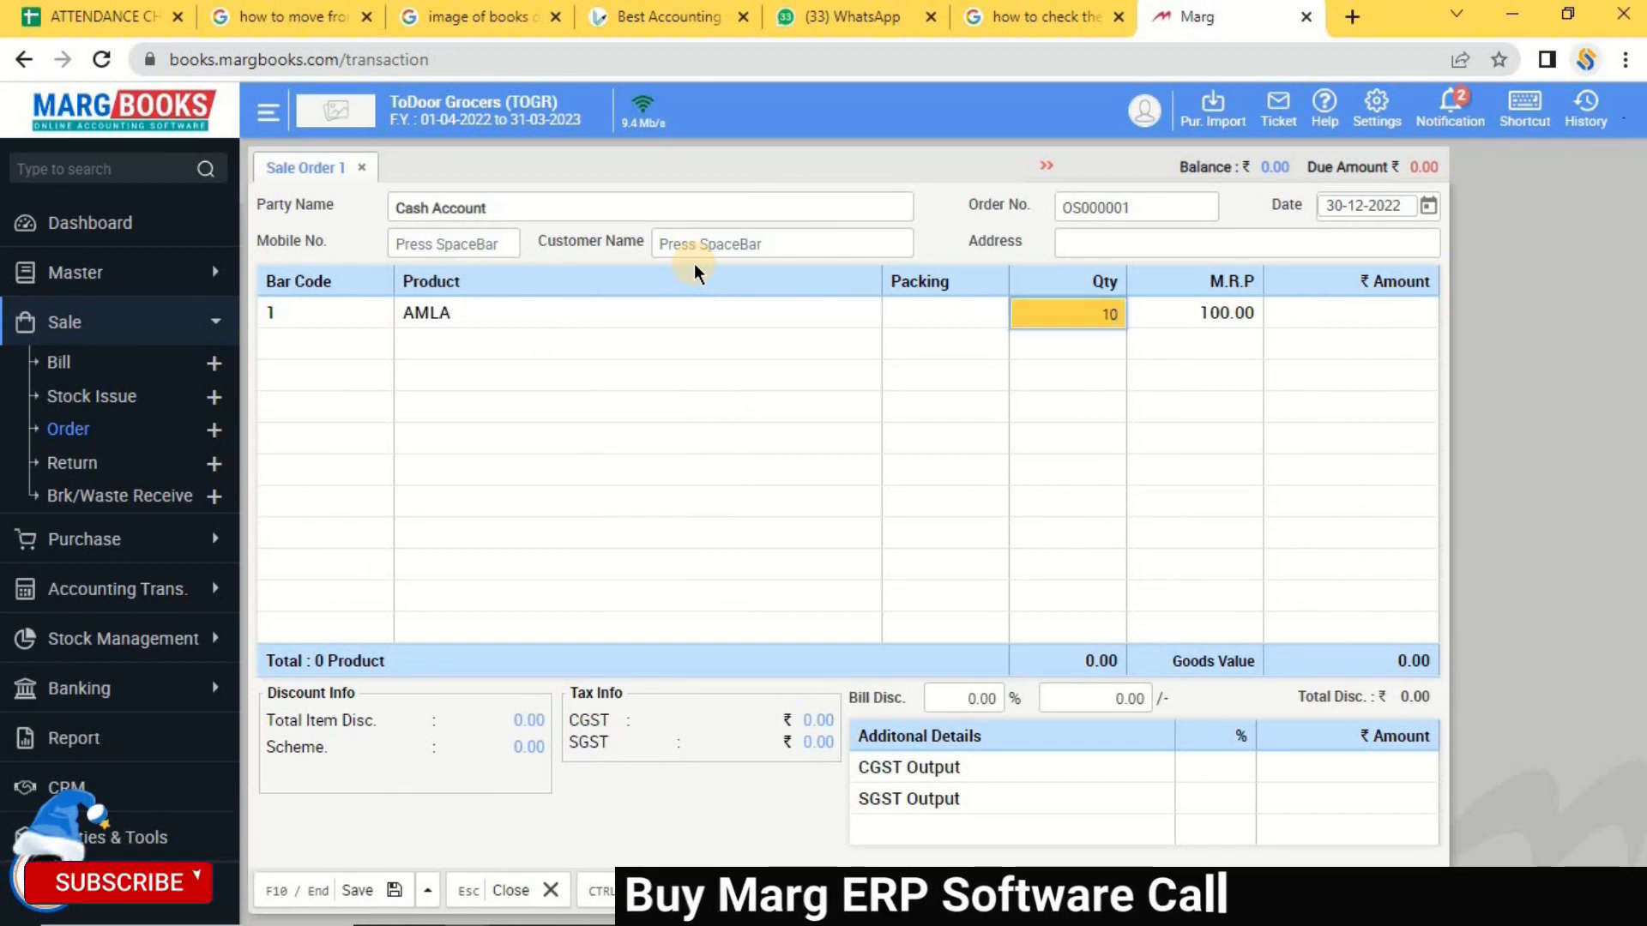
key(Return)
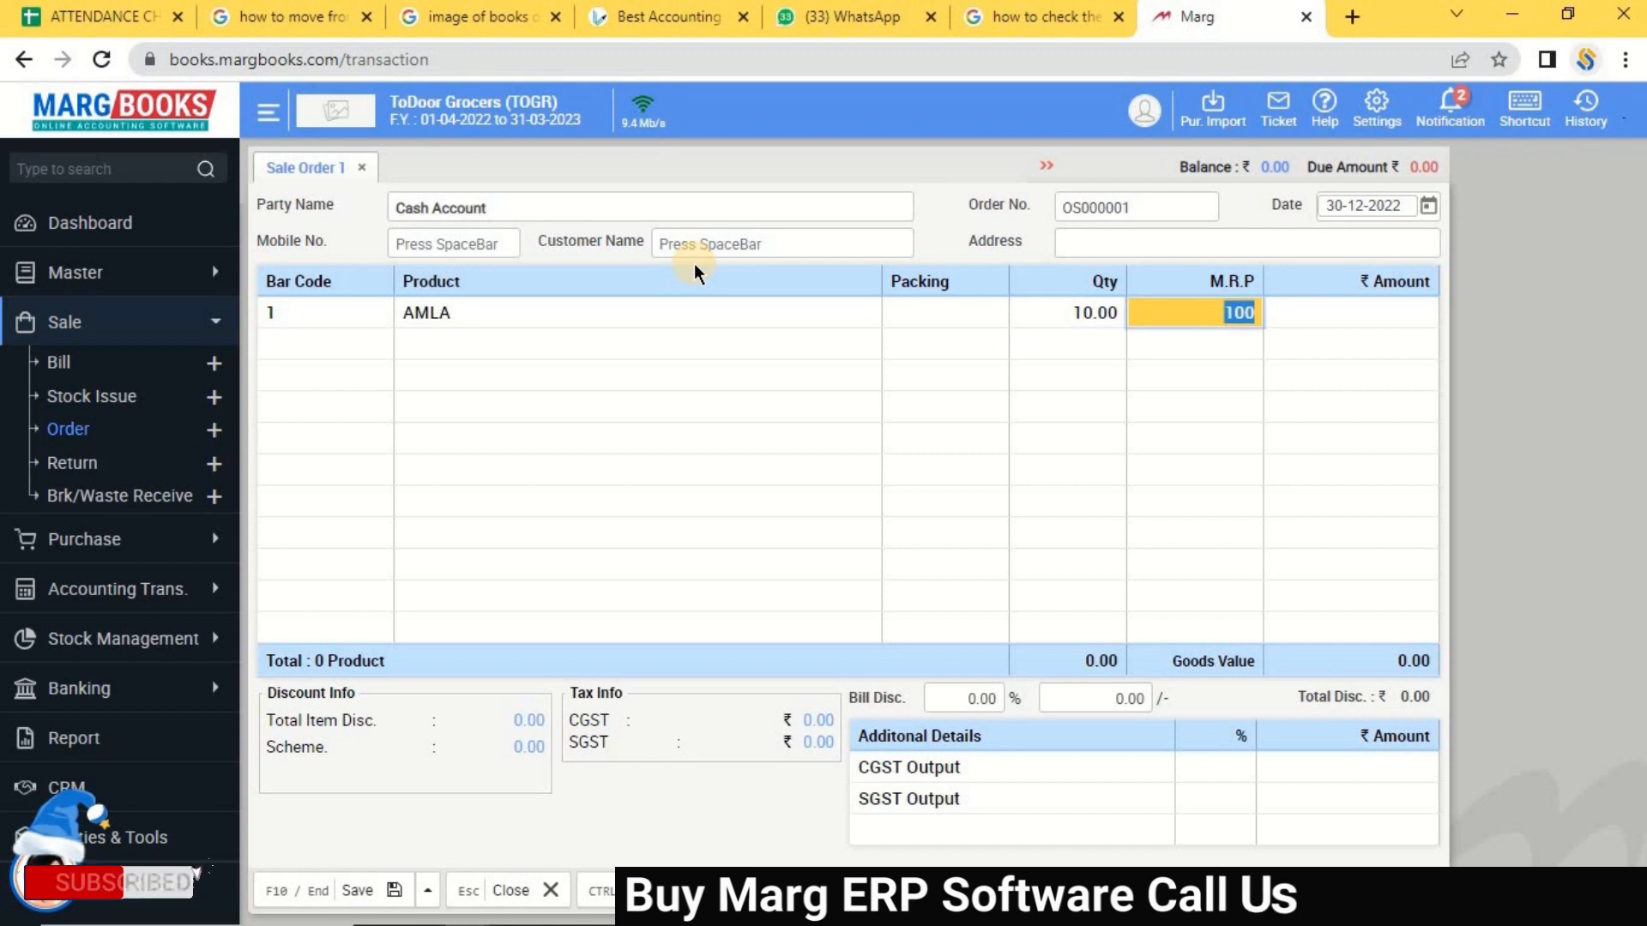
key(Return)
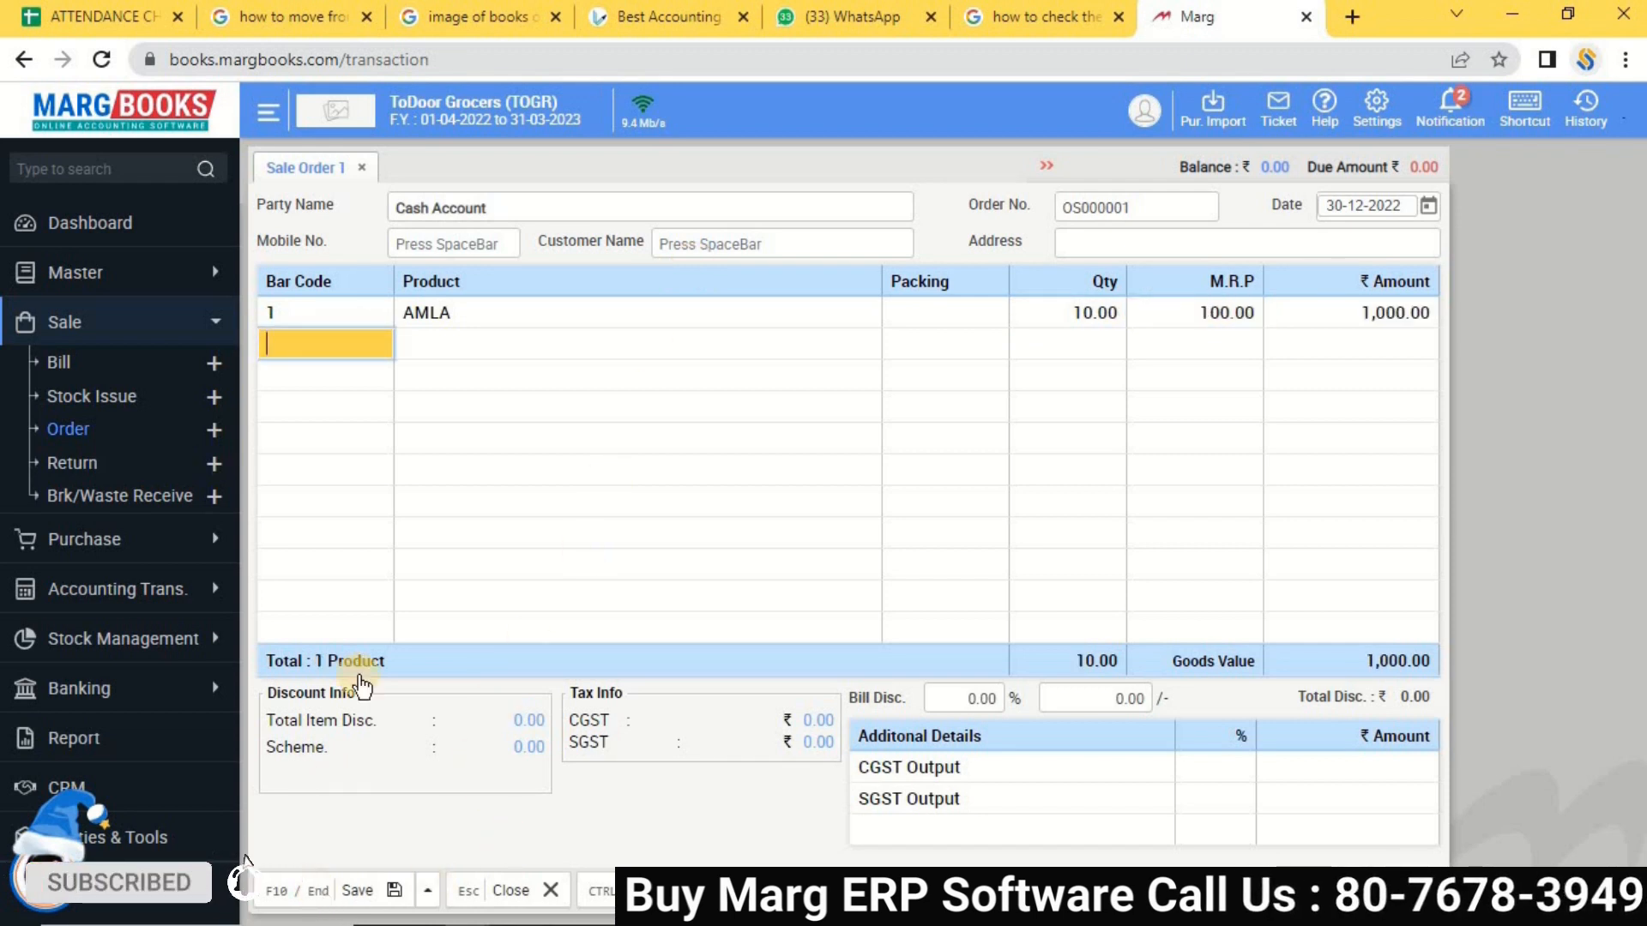
click(443, 246)
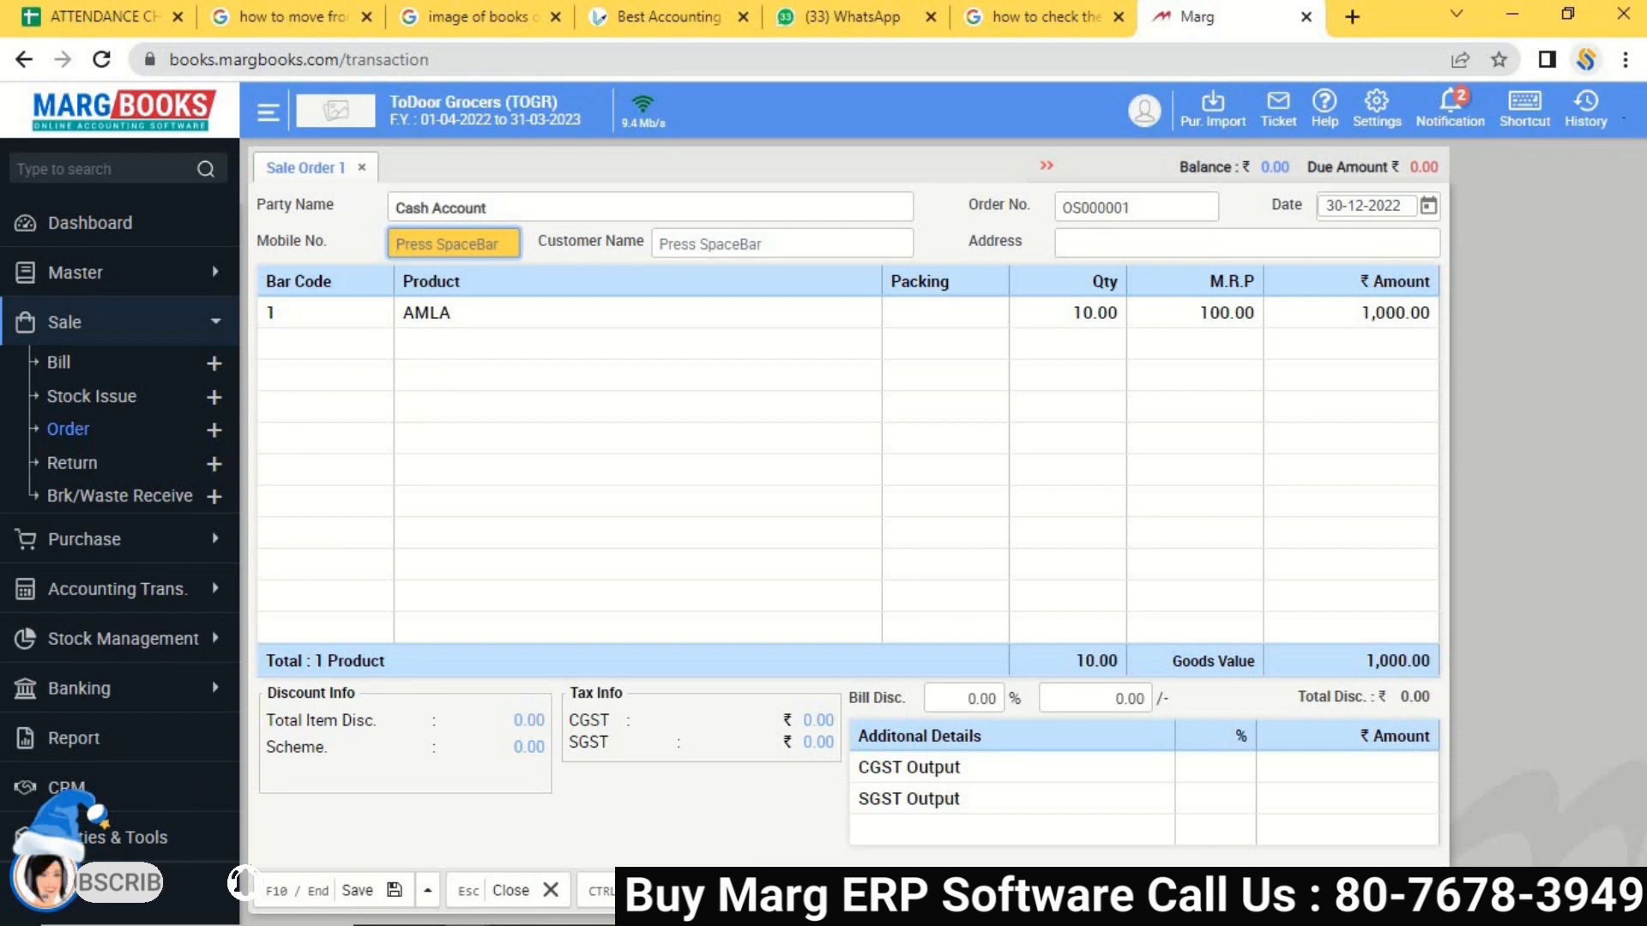
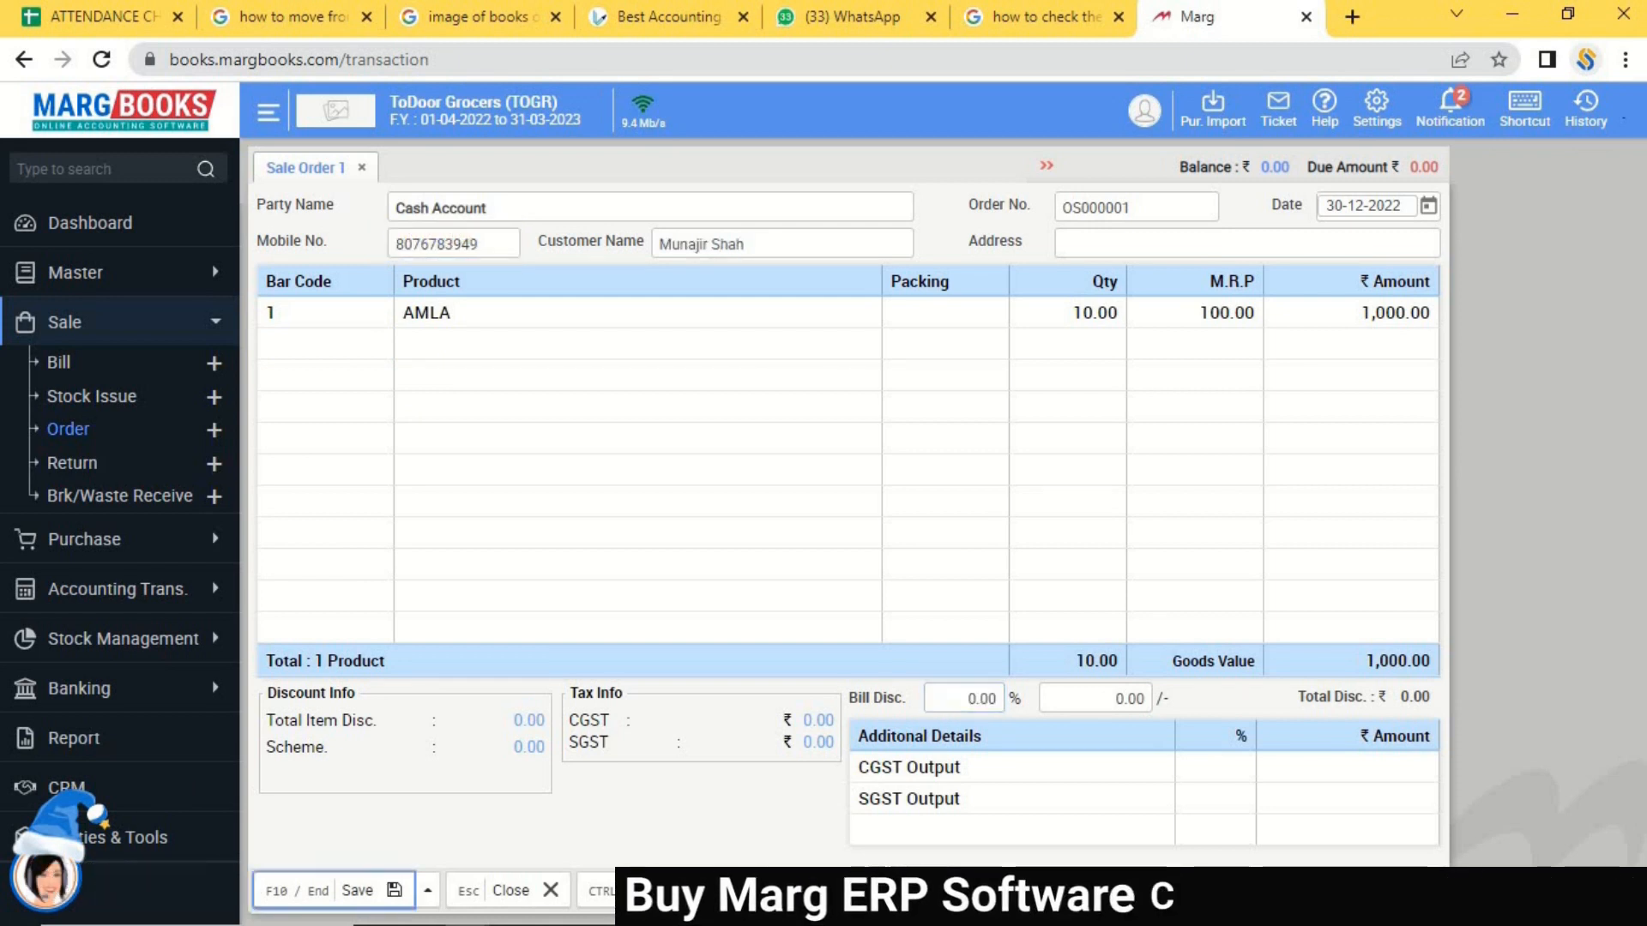
Save sale order OS000001, preview its 1,000.00 PDF, then close the preview and print options.
key(F10)
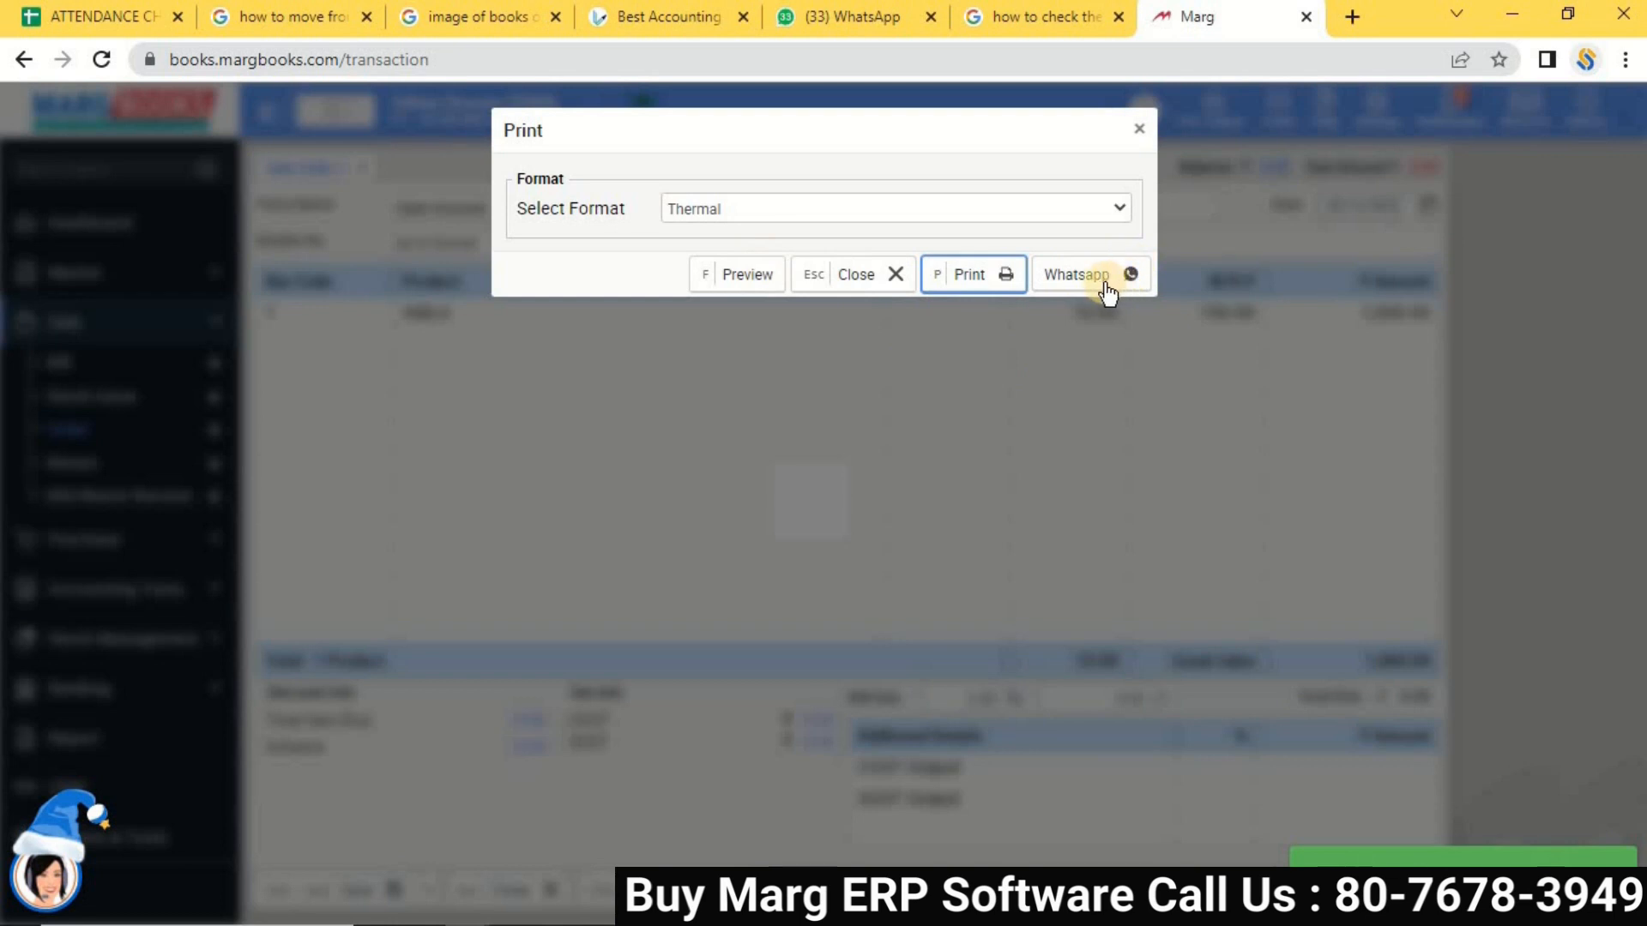
click(723, 288)
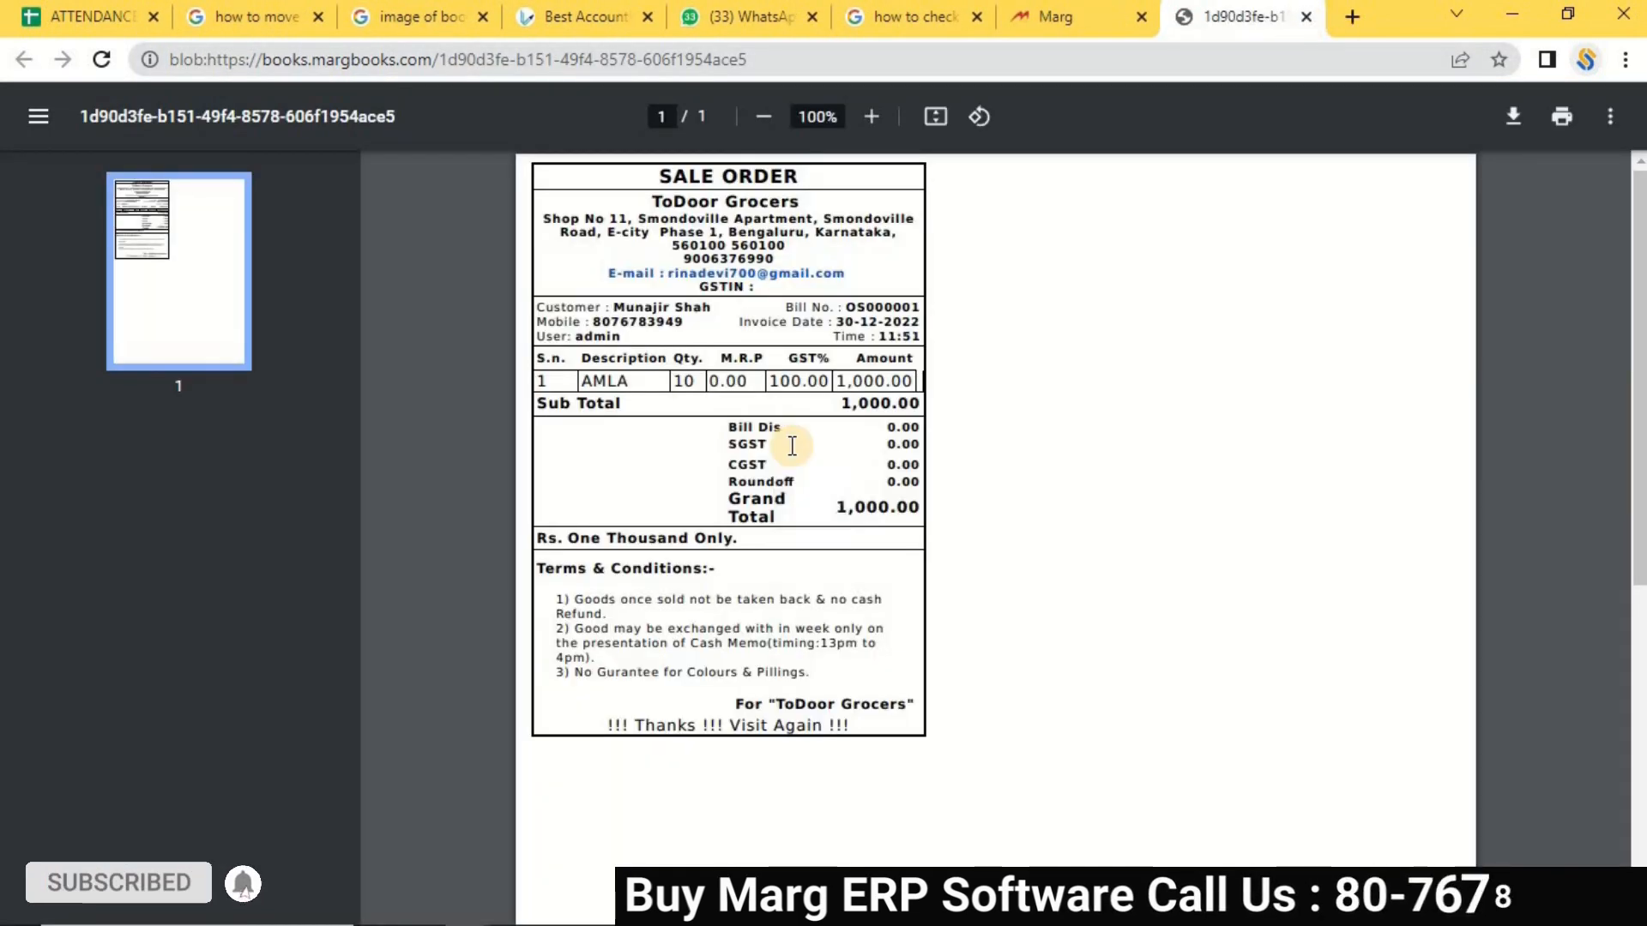
click(1307, 17)
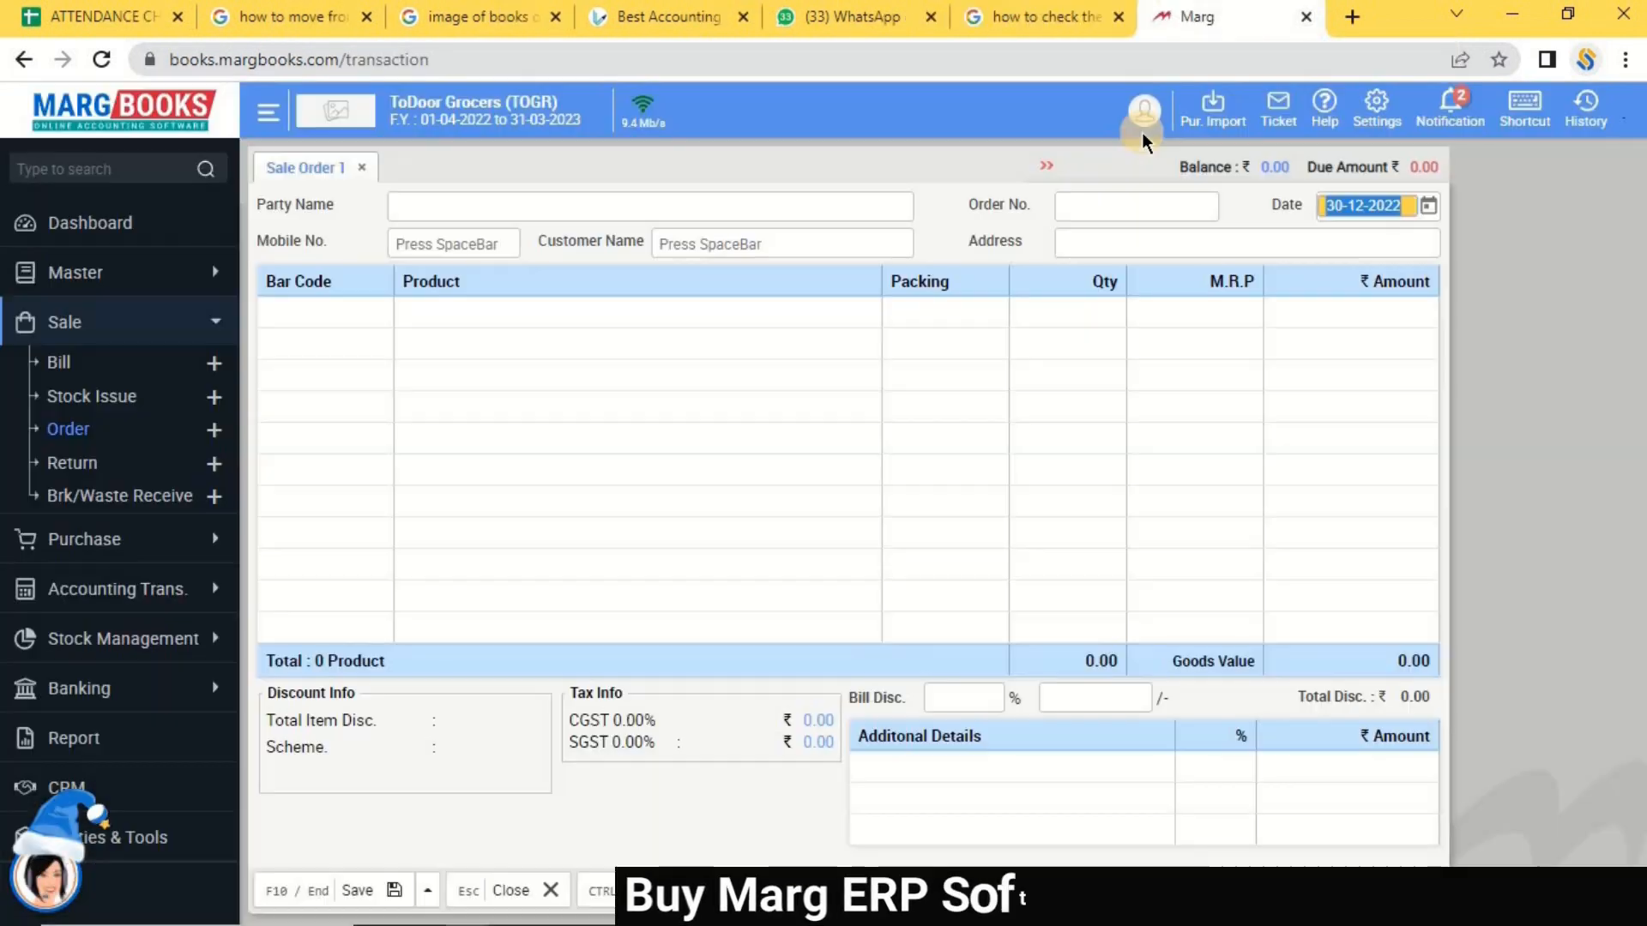
click(1140, 131)
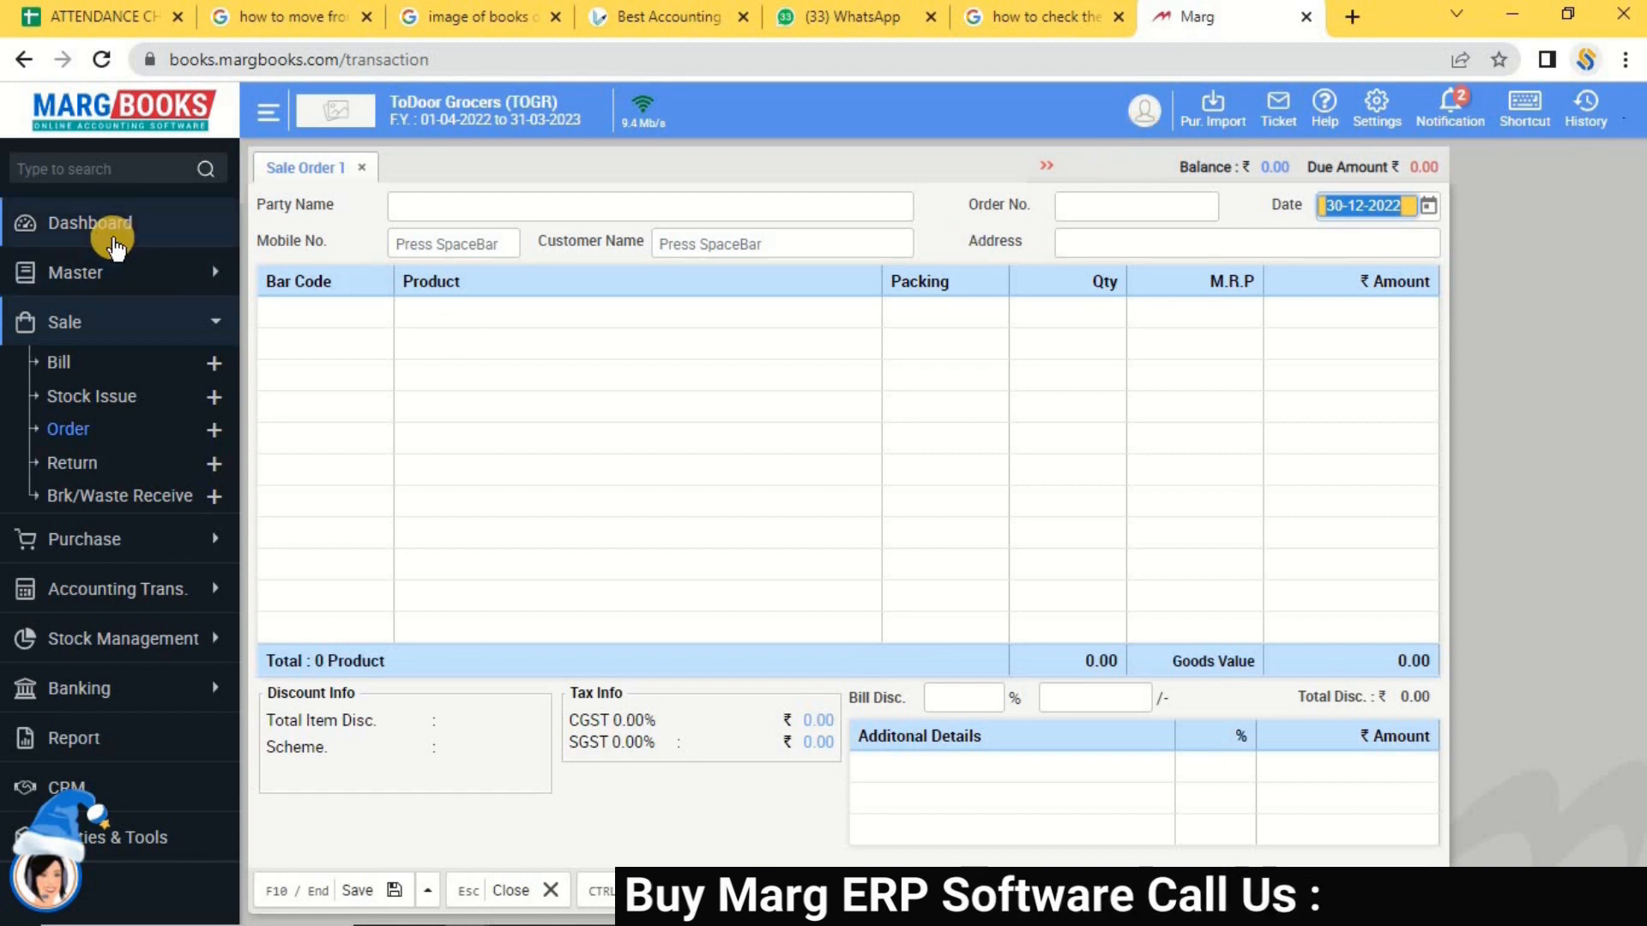
Leave the order form and start sale bill 0000002 for Cash Account with the customer's mobile number.
click(57, 364)
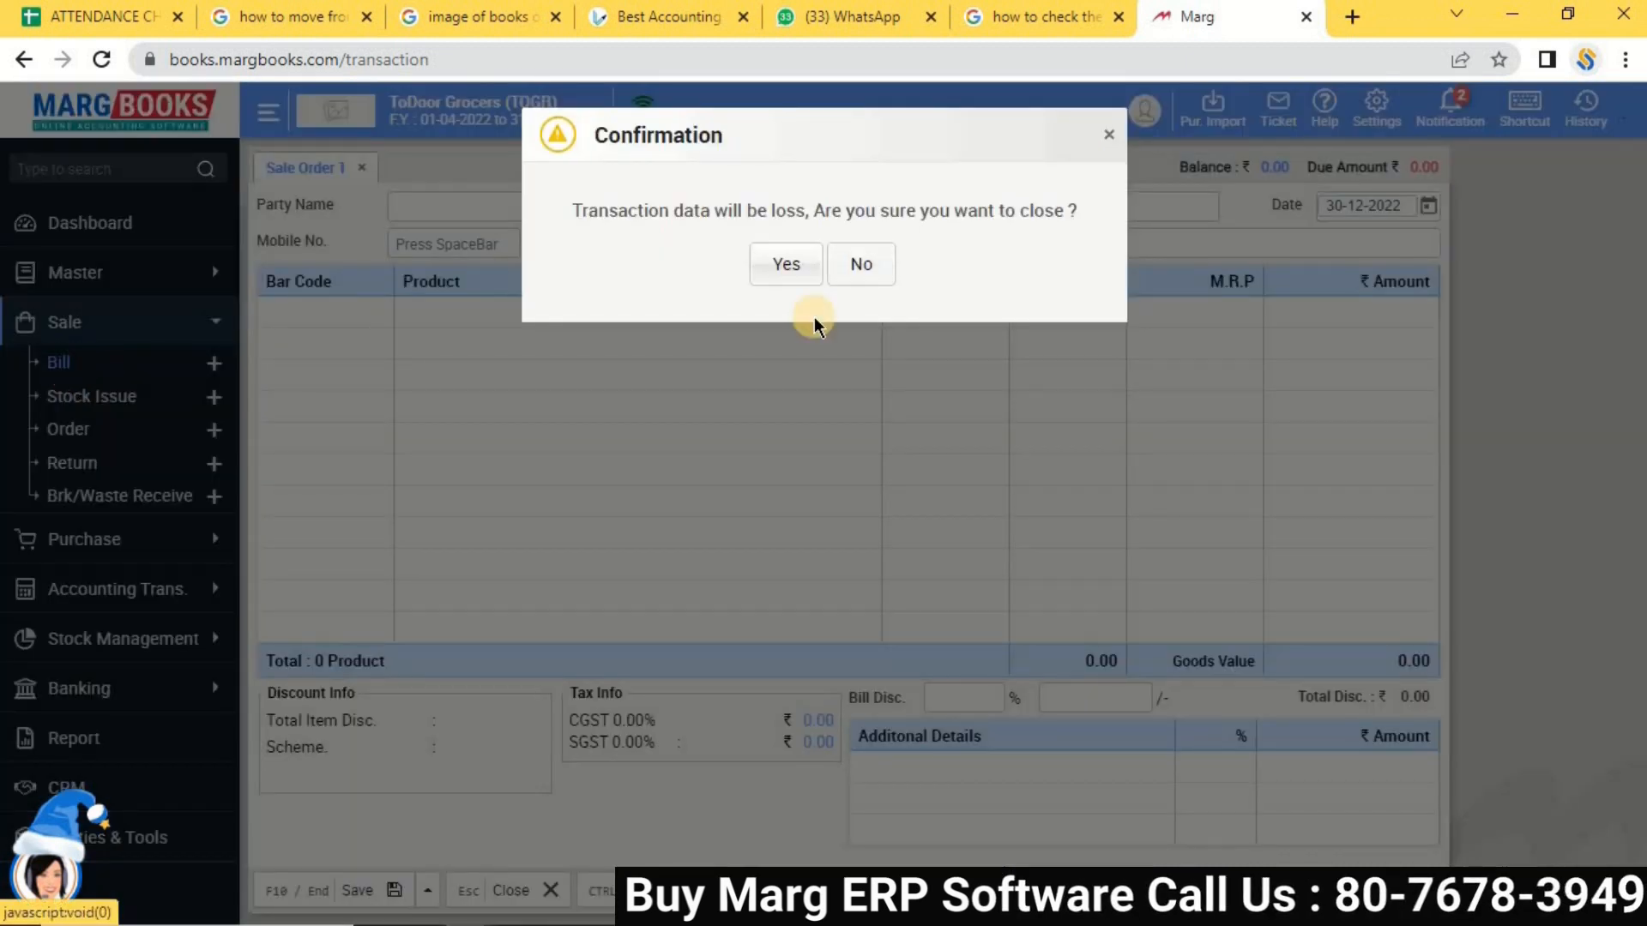
click(777, 266)
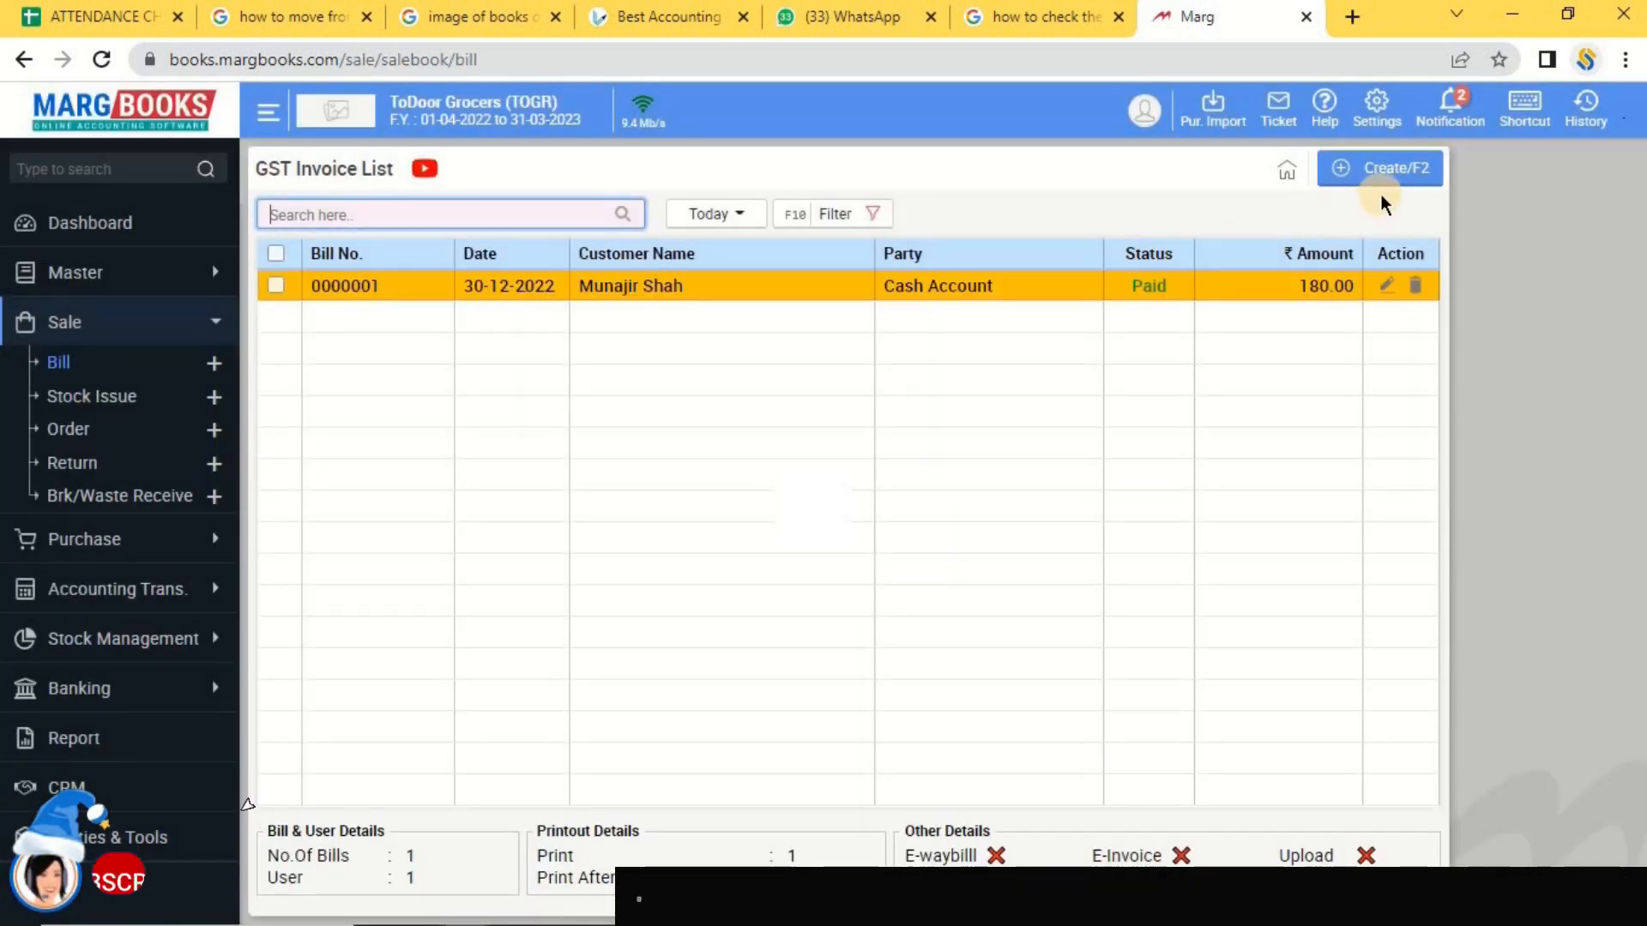
click(1375, 171)
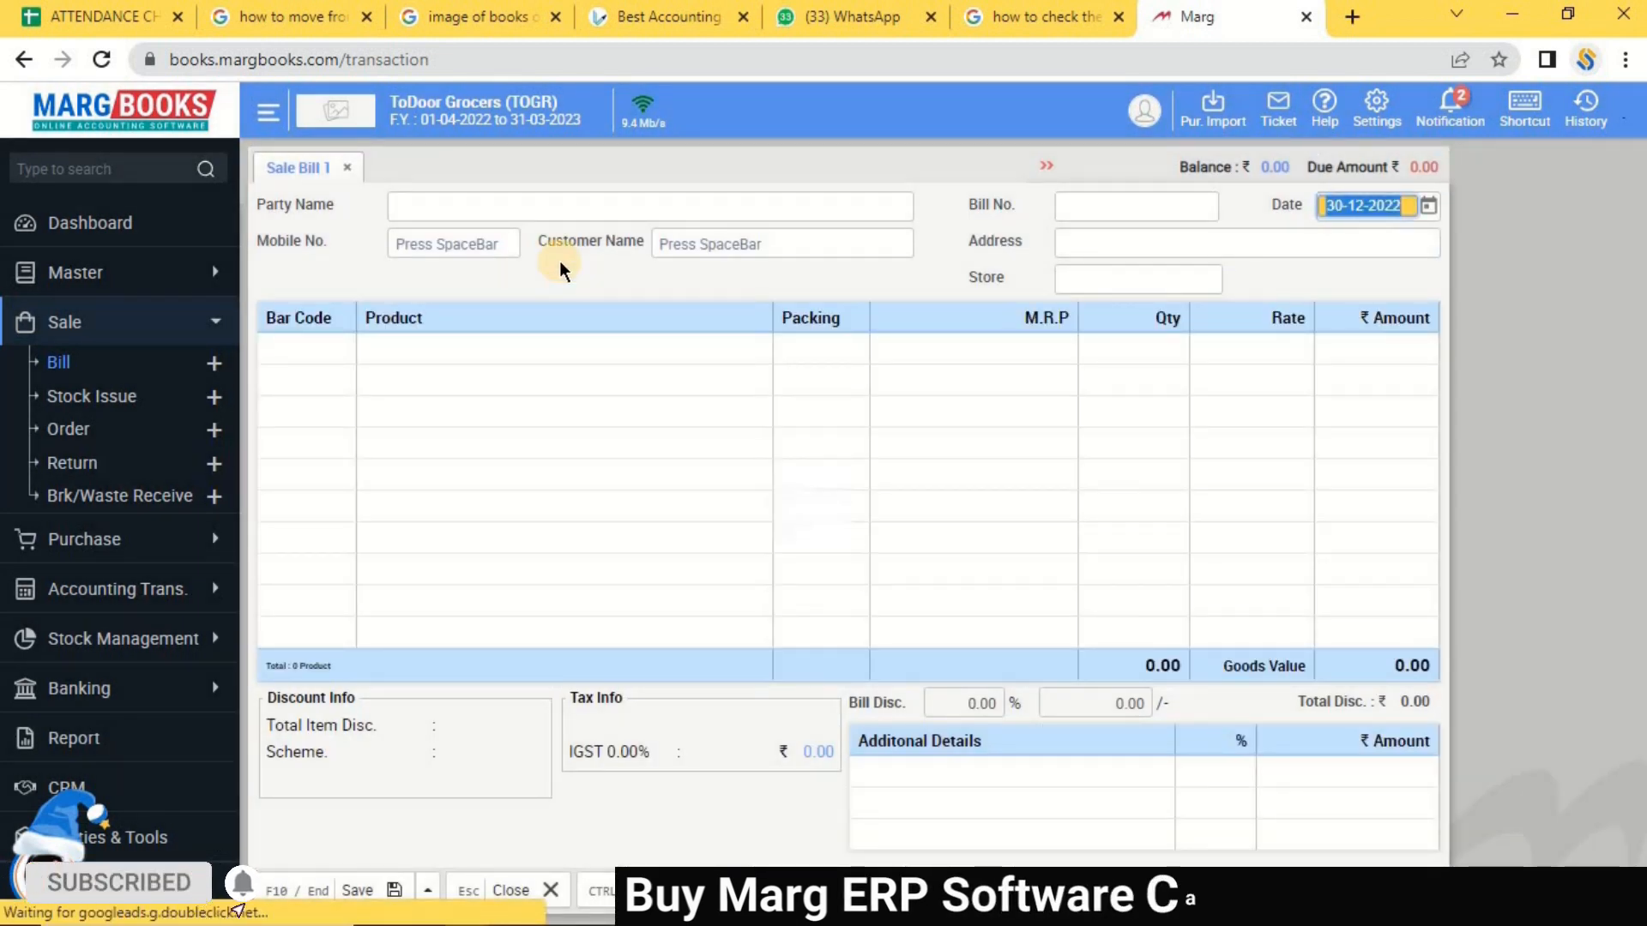
key(Return)
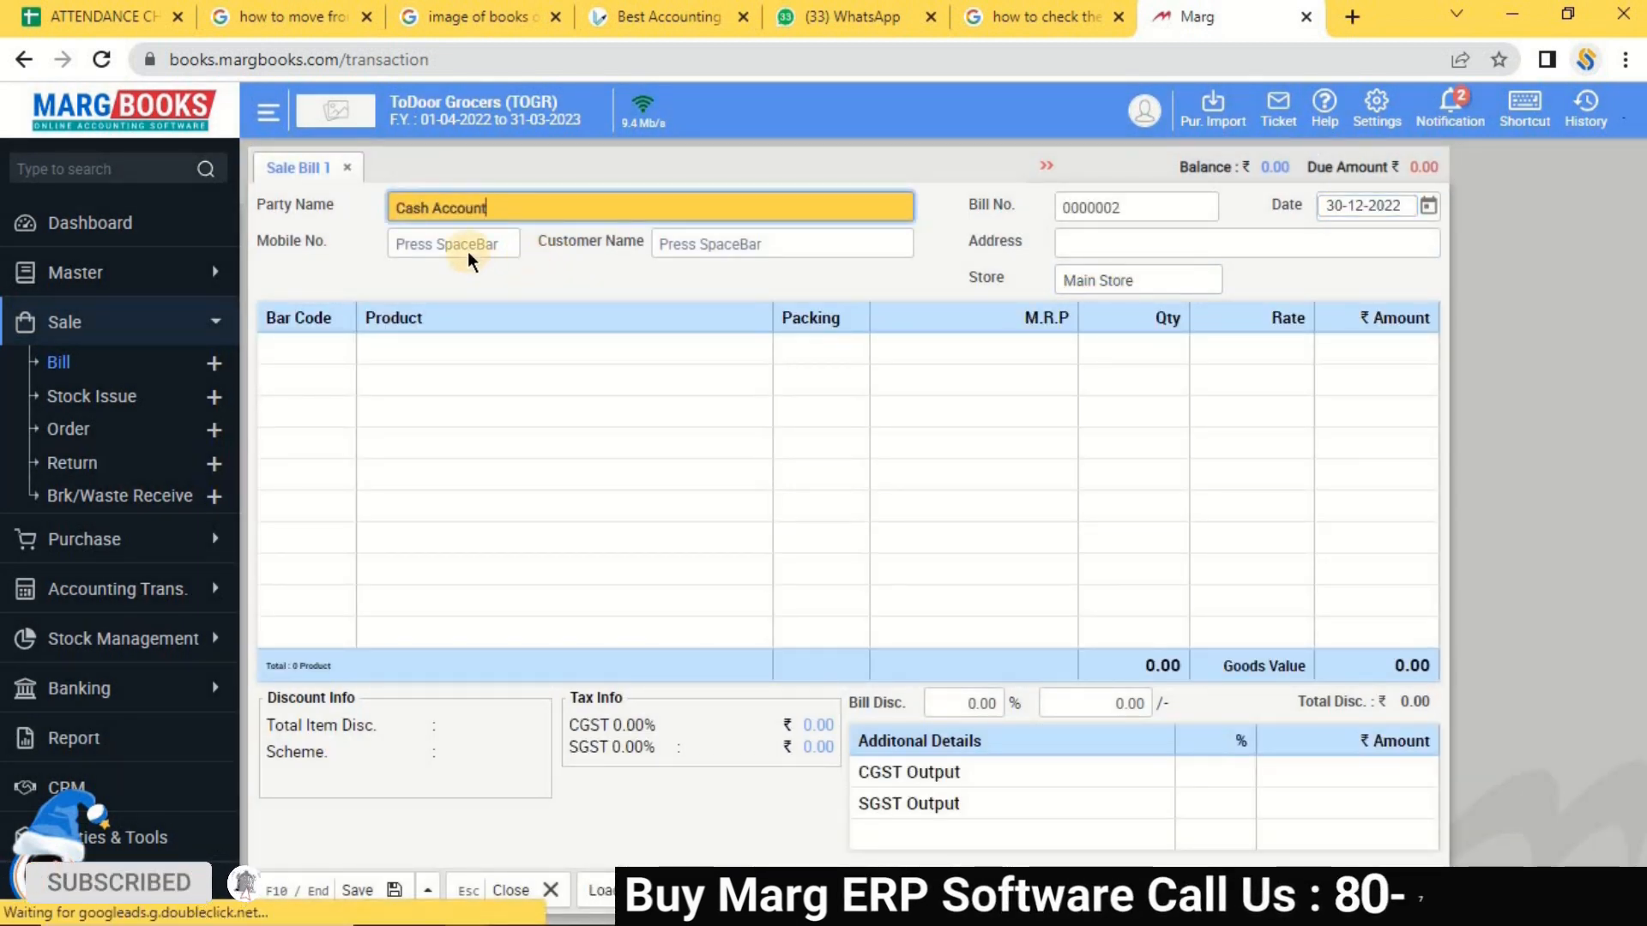
click(467, 245)
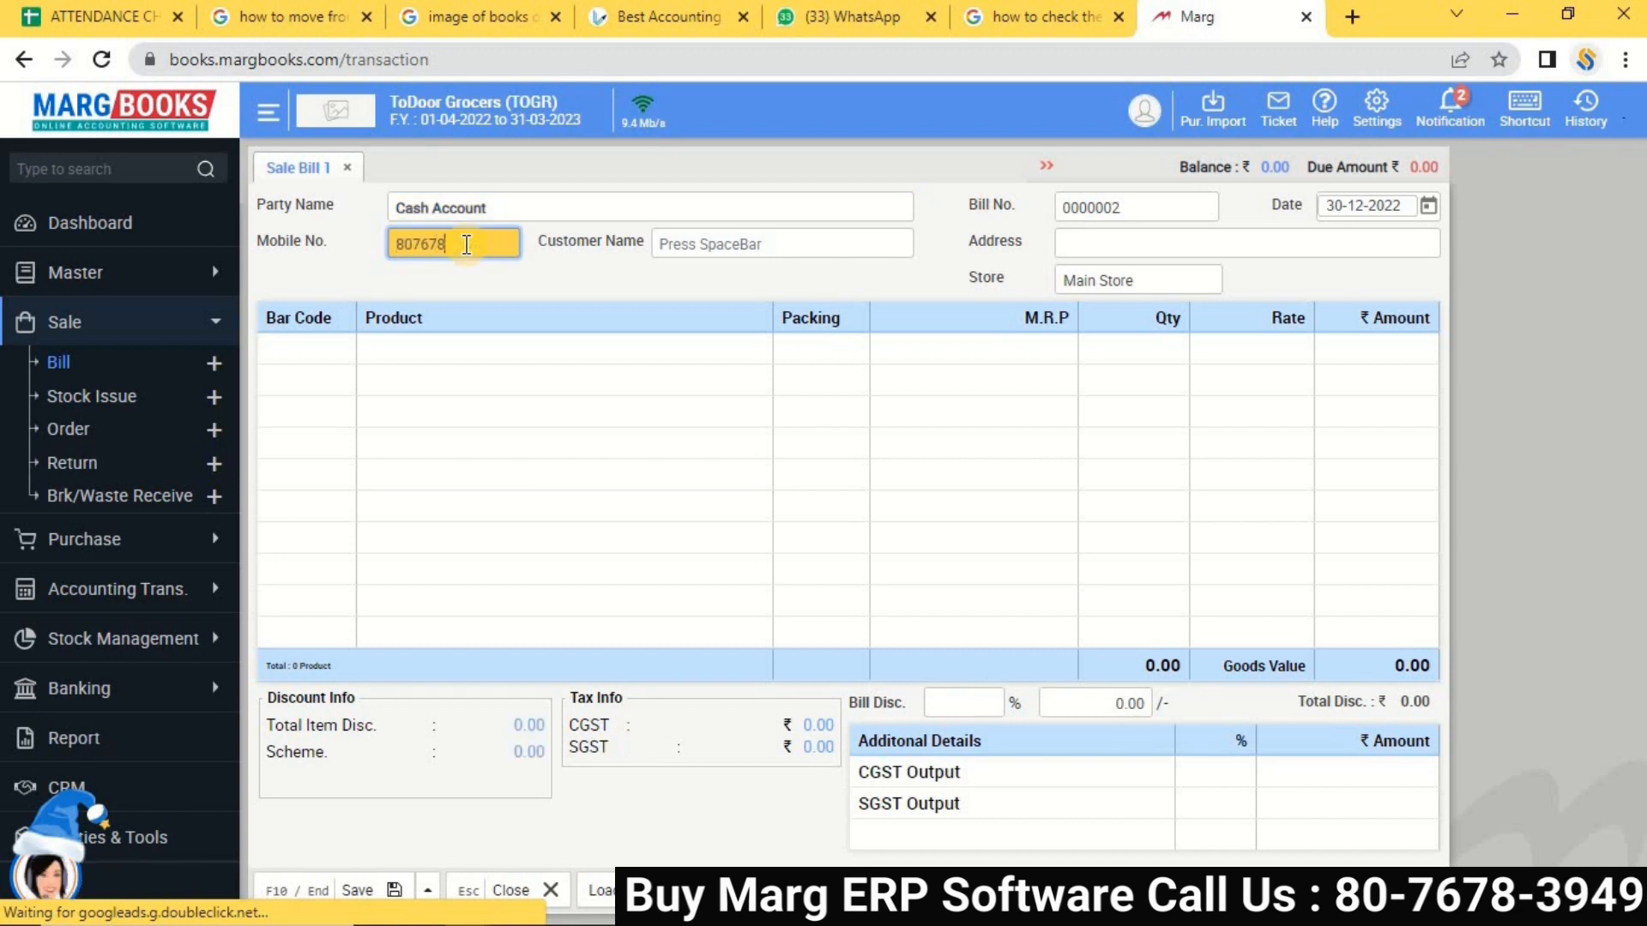
key(Return)
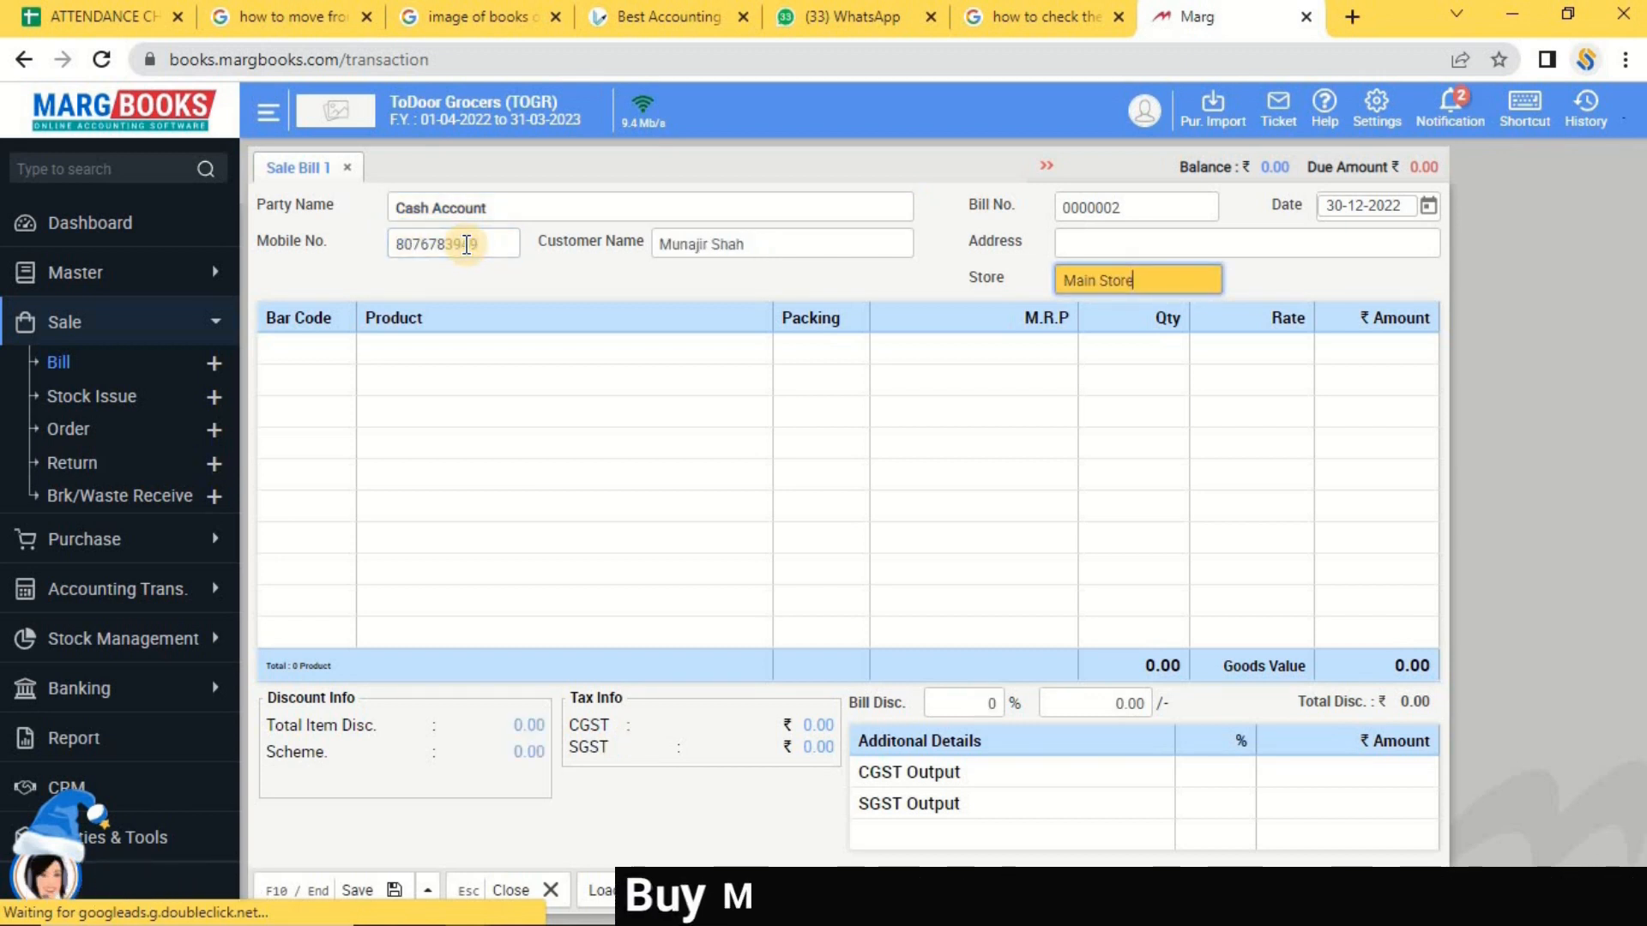
Pull pending order OS000001 into the bill, adding 10 AMLA at 100.00.
key(Return)
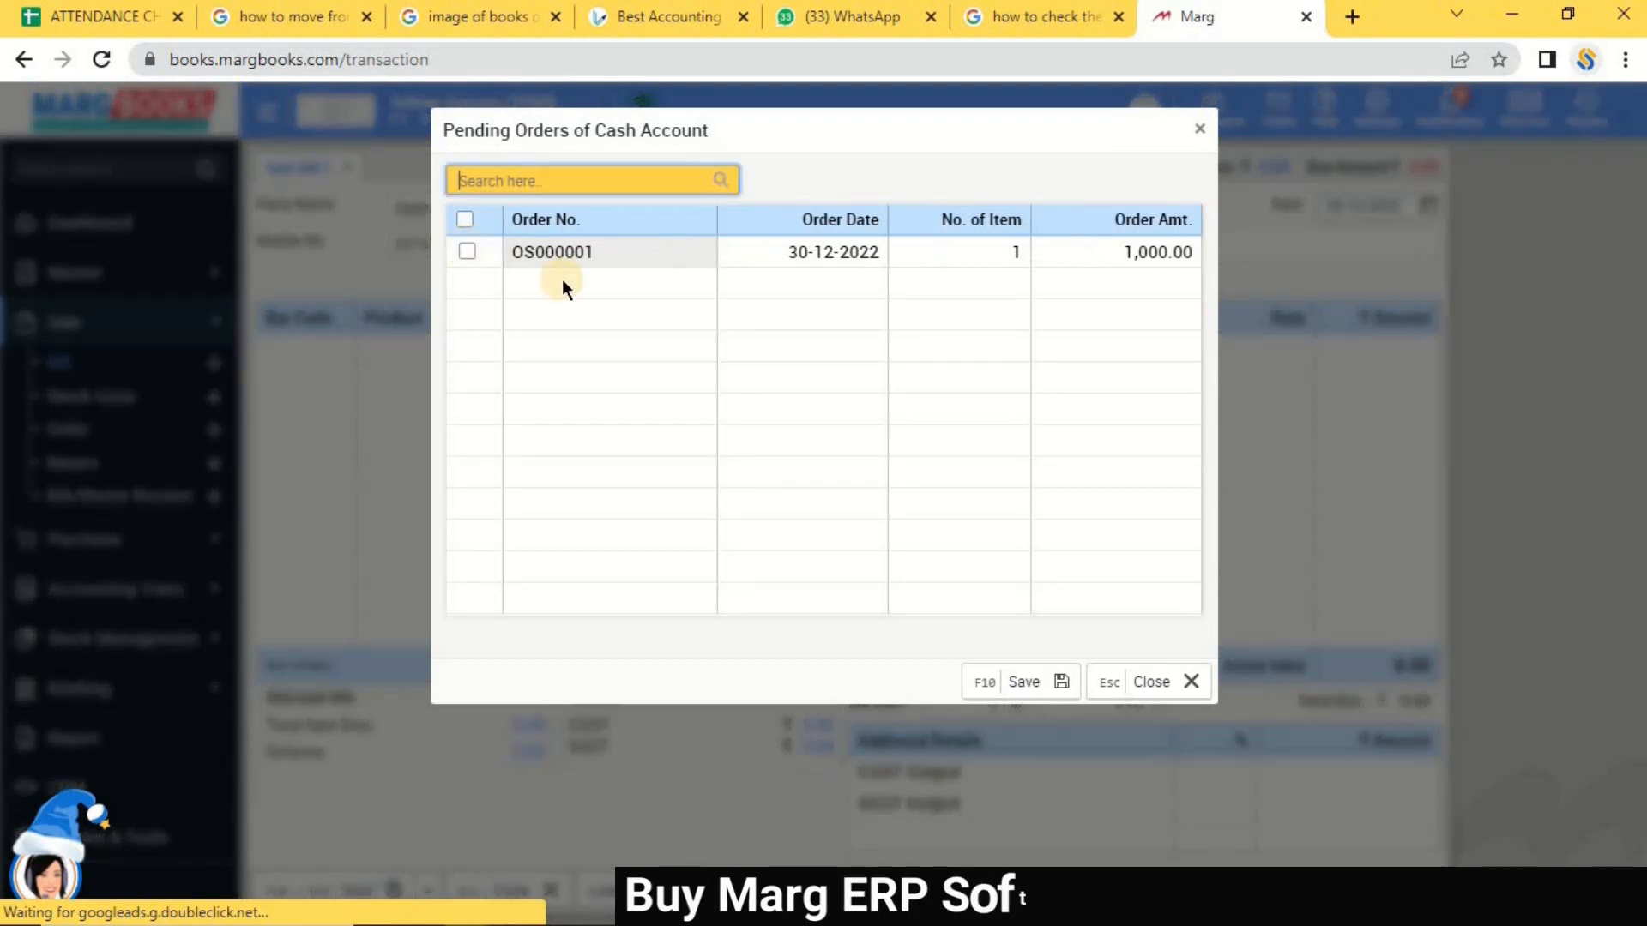
click(464, 219)
click(1010, 680)
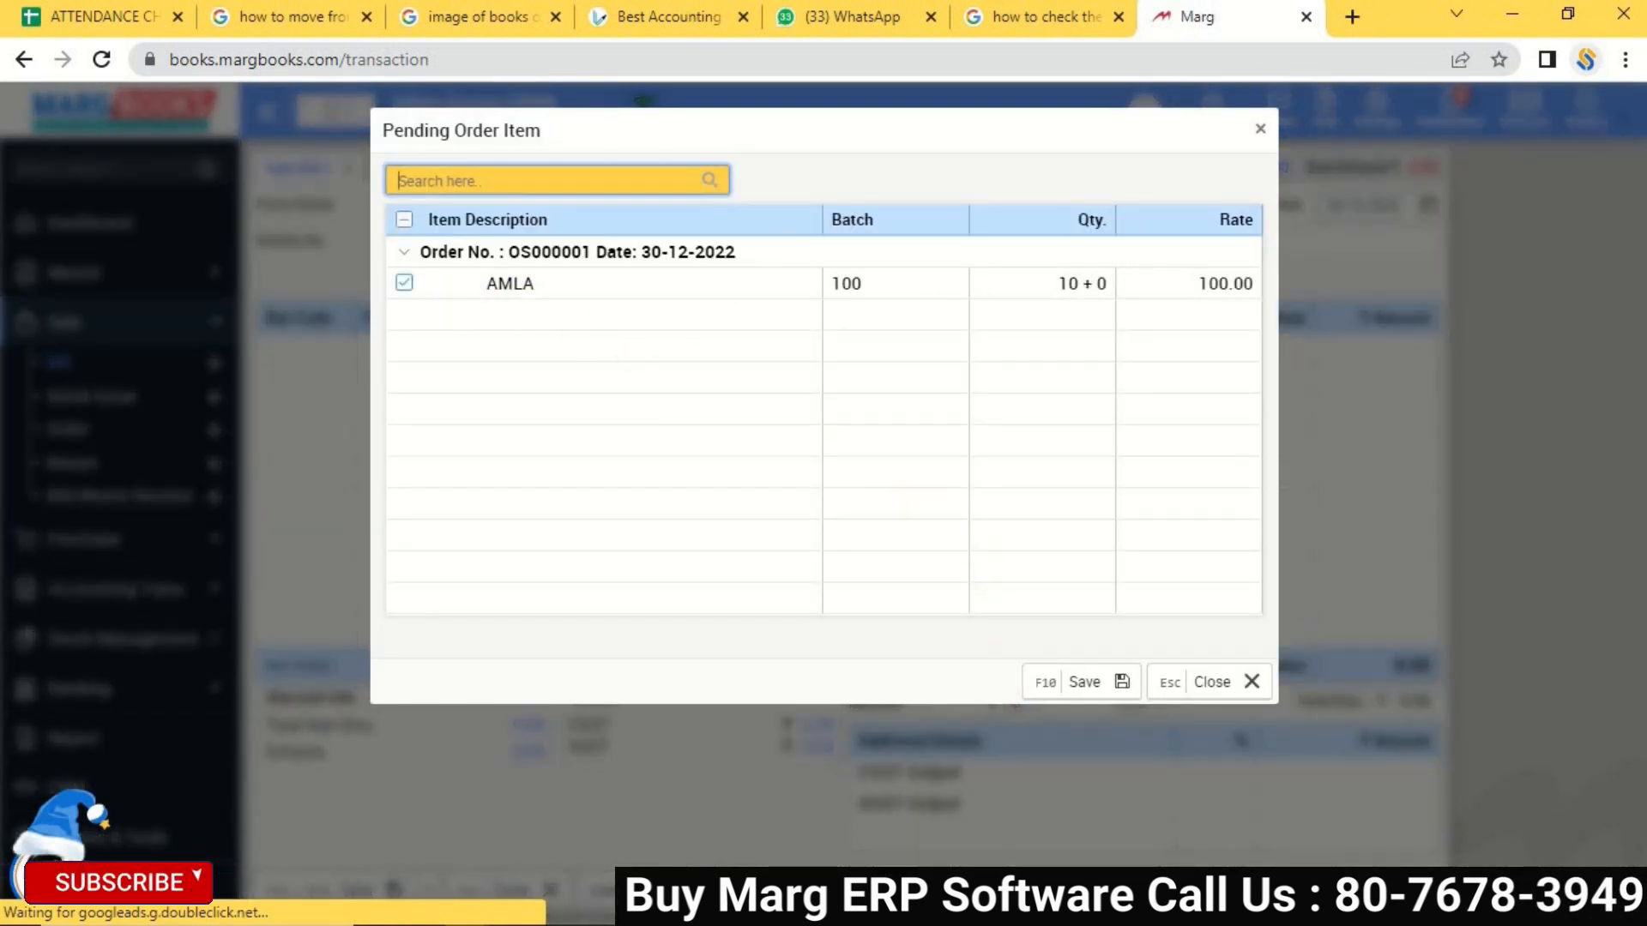
click(1103, 687)
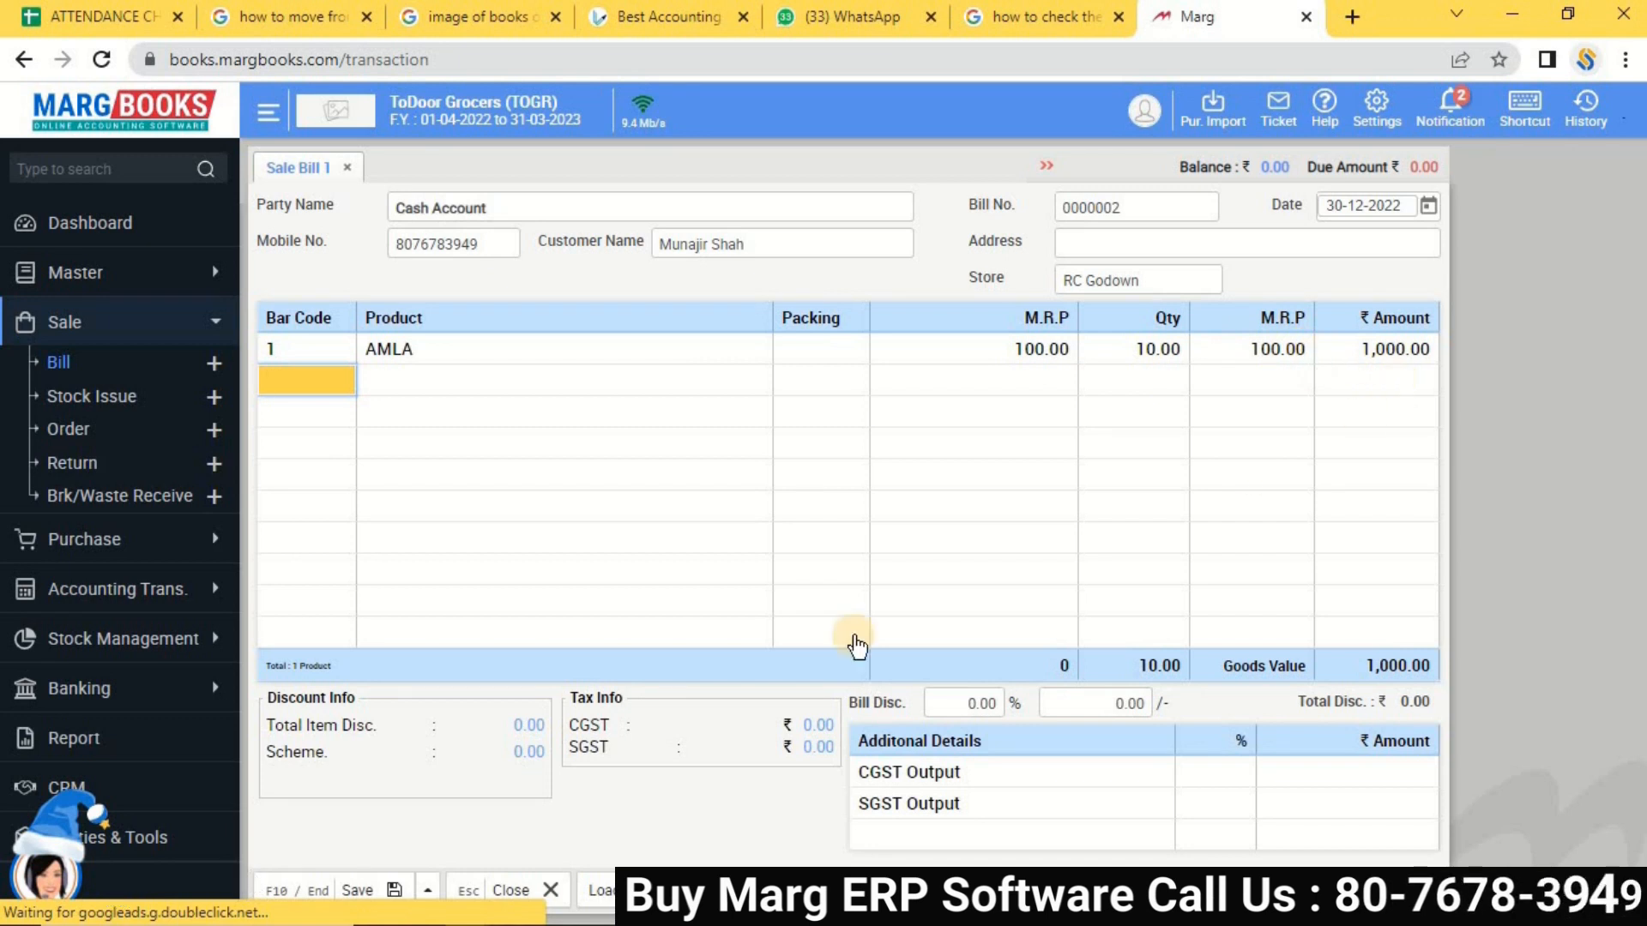
Save bill 0000002 as a cash payment of 1,000.00 from 2000 tendered, skipping printing.
click(364, 892)
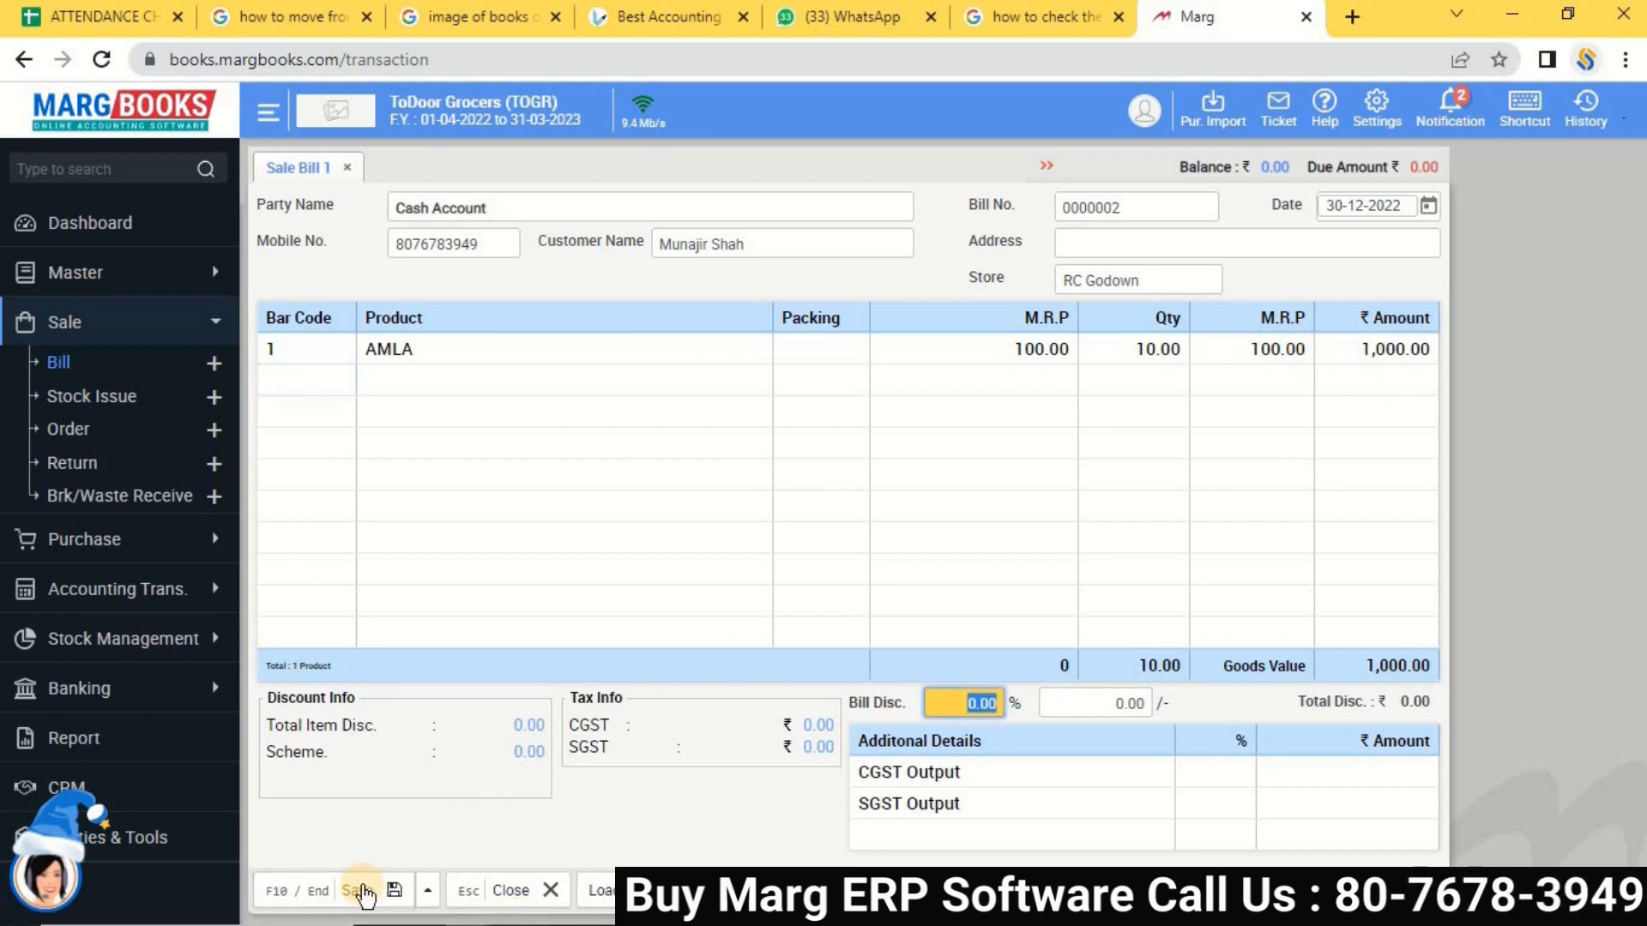
click(364, 892)
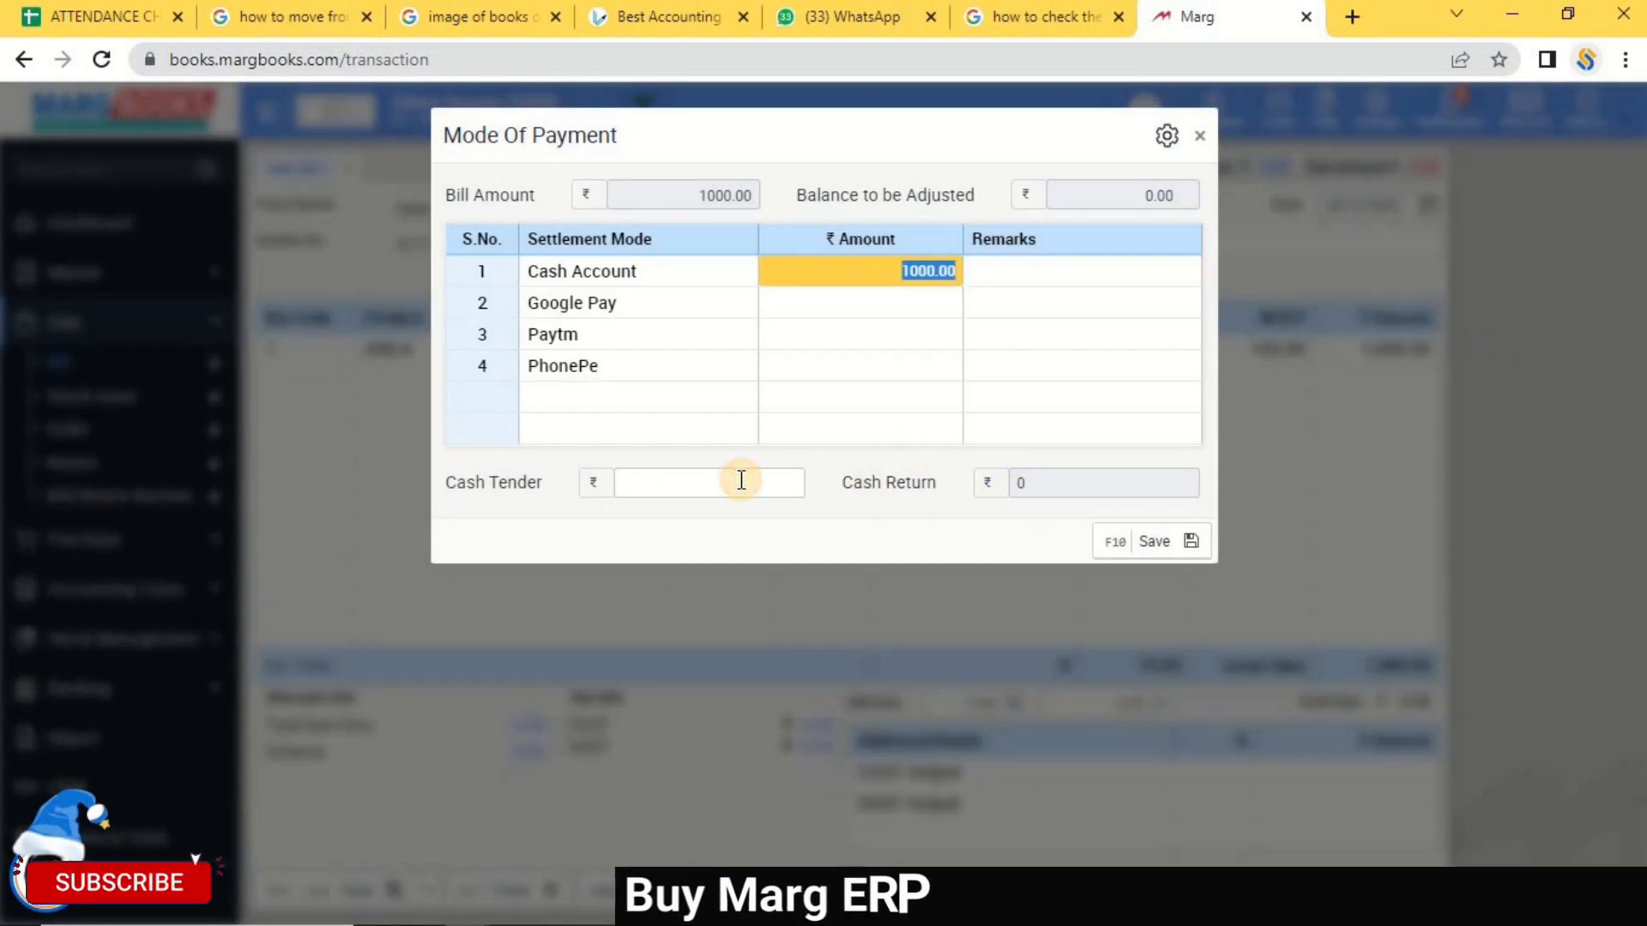
click(741, 480)
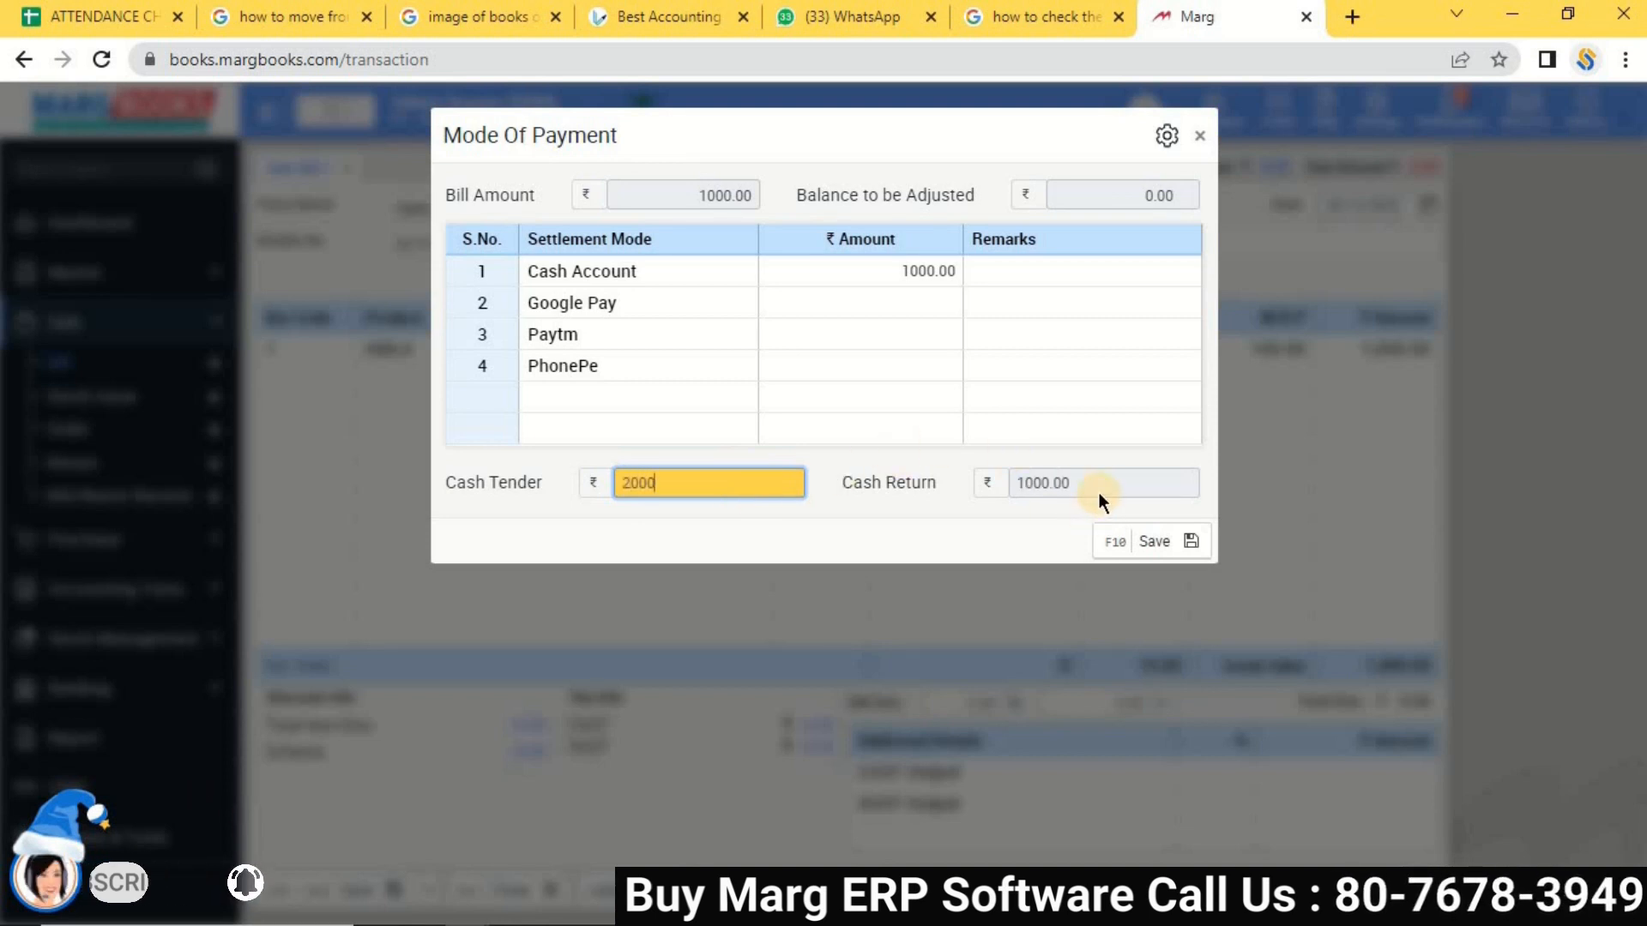
click(1013, 483)
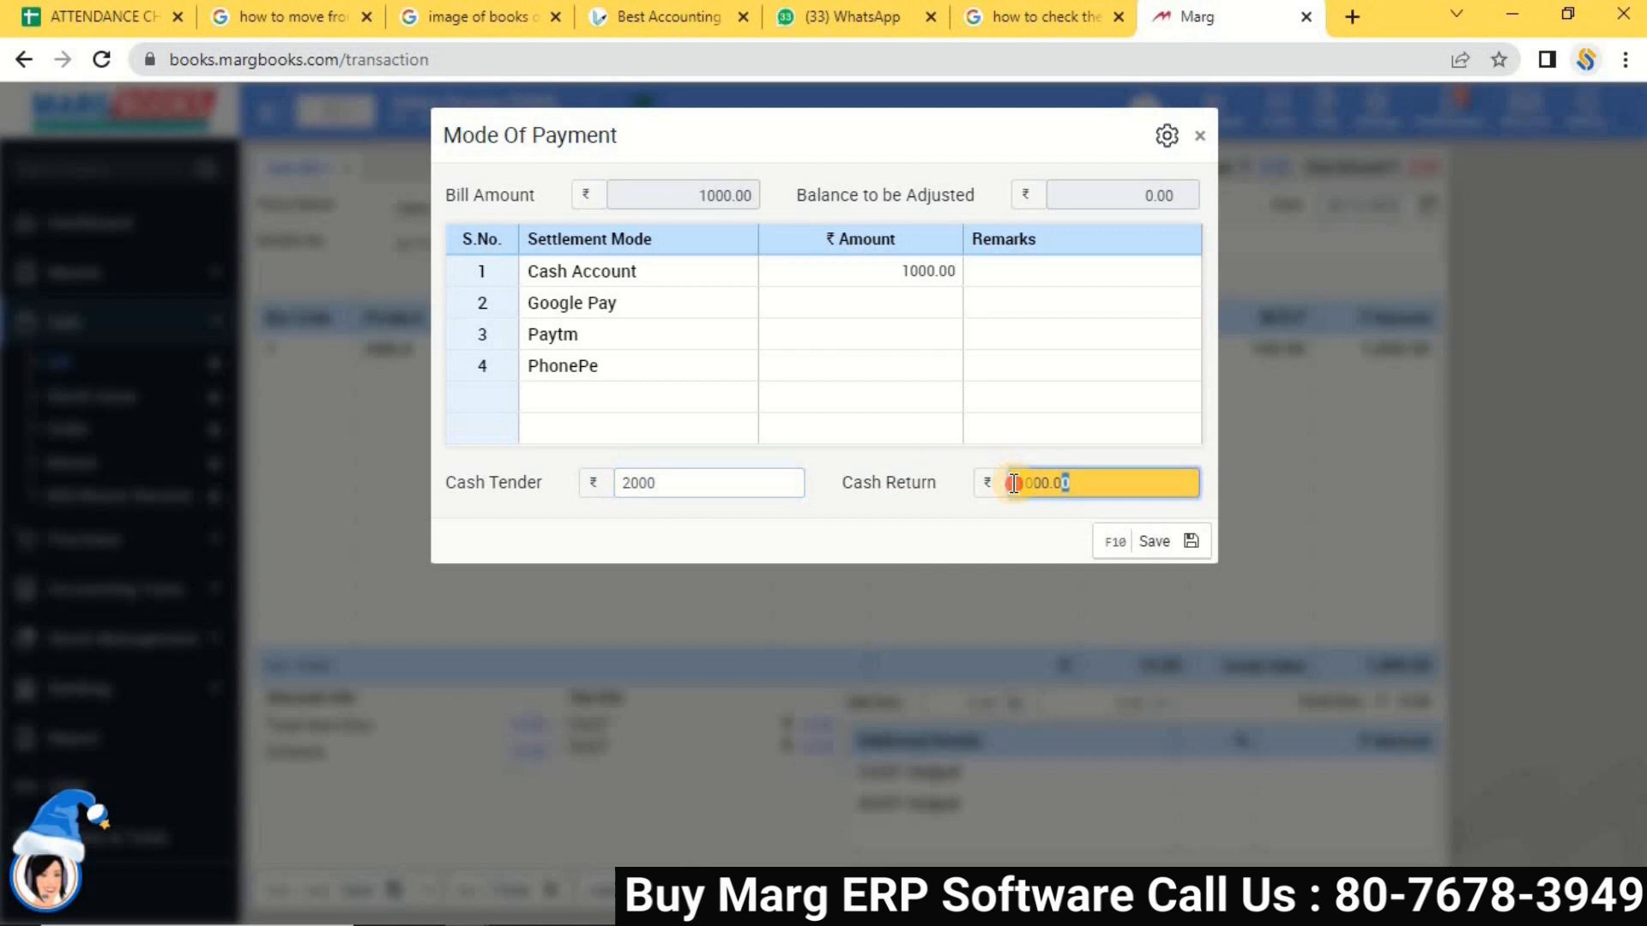
click(1176, 543)
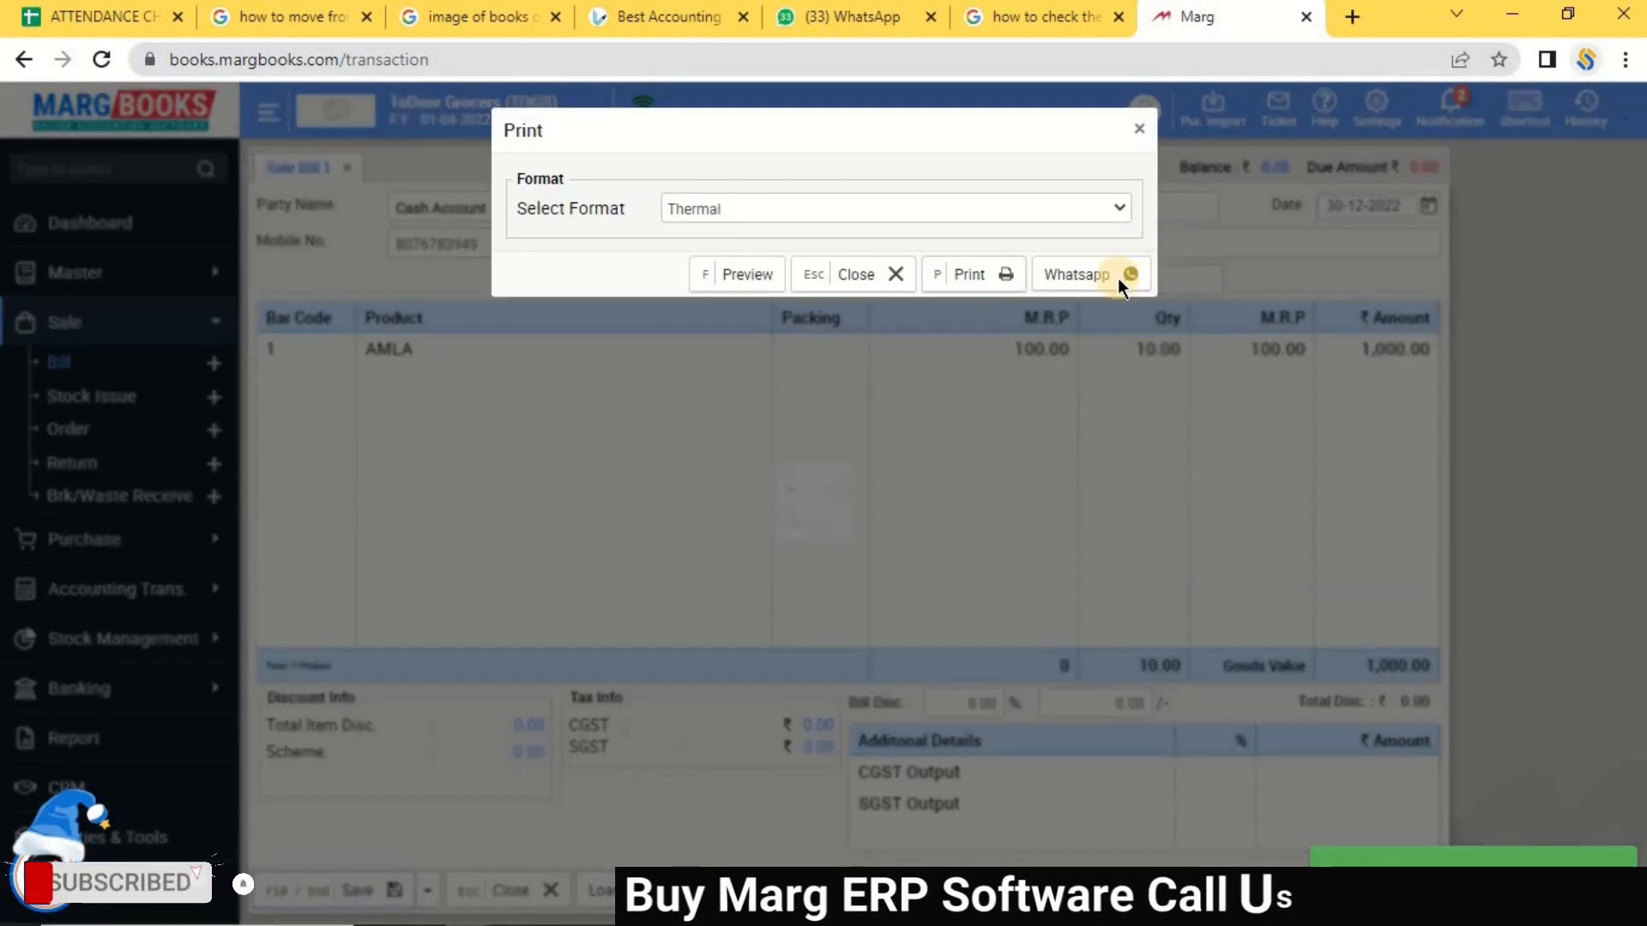
click(1143, 129)
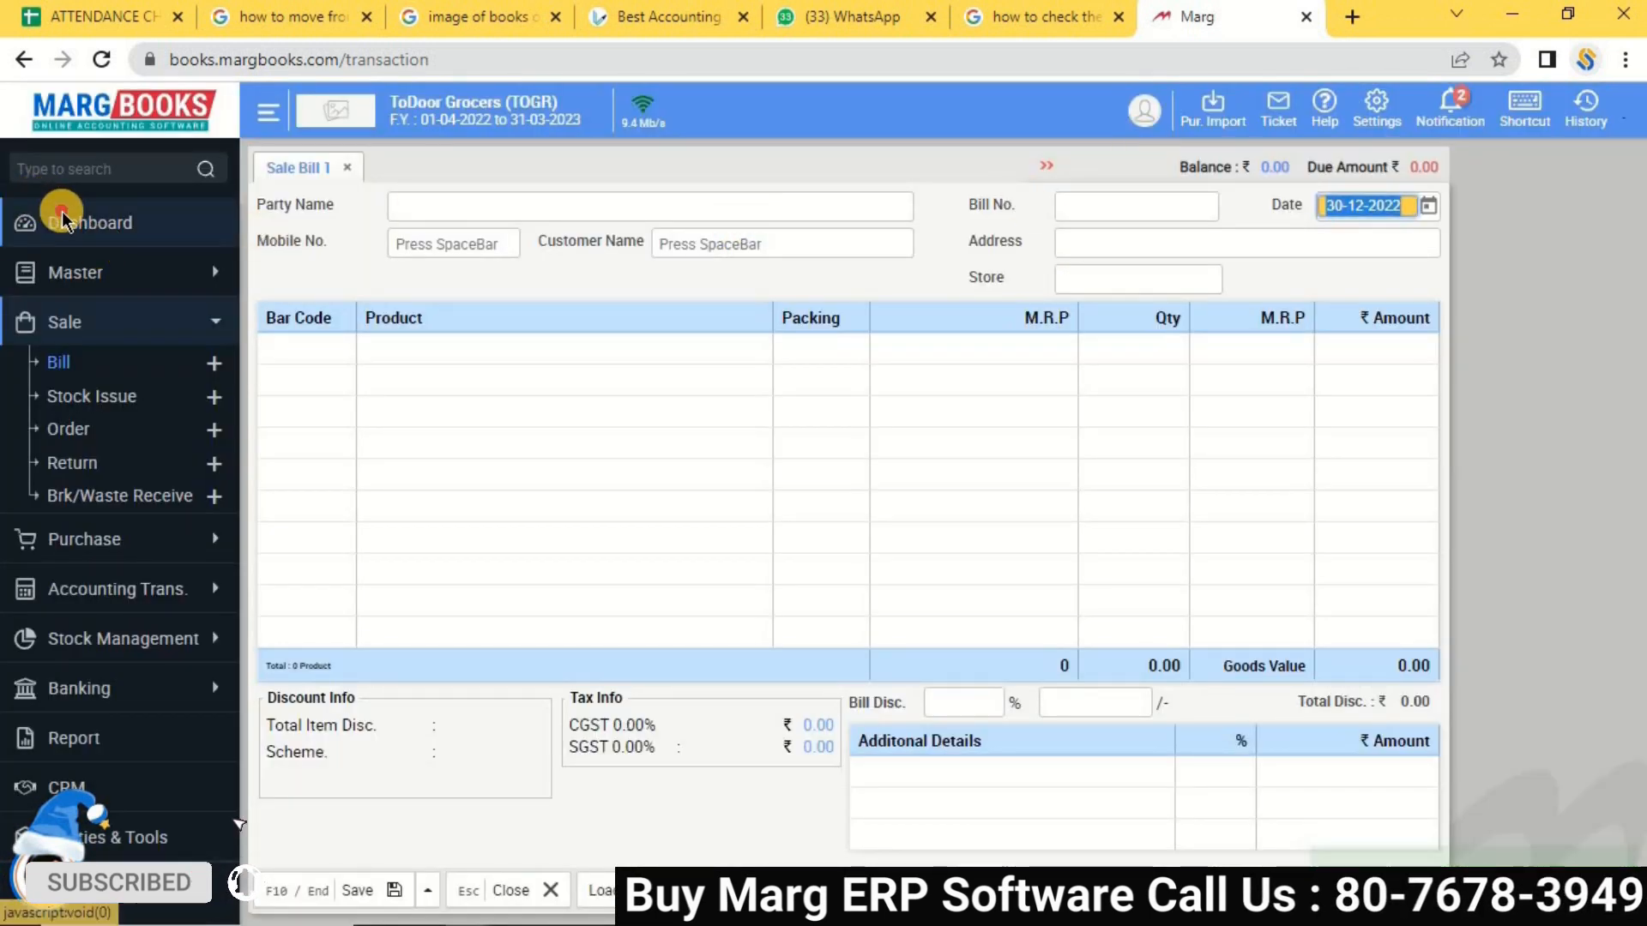
Abandon the blank bill and open the Combined Report page of accounts reports.
click(24, 223)
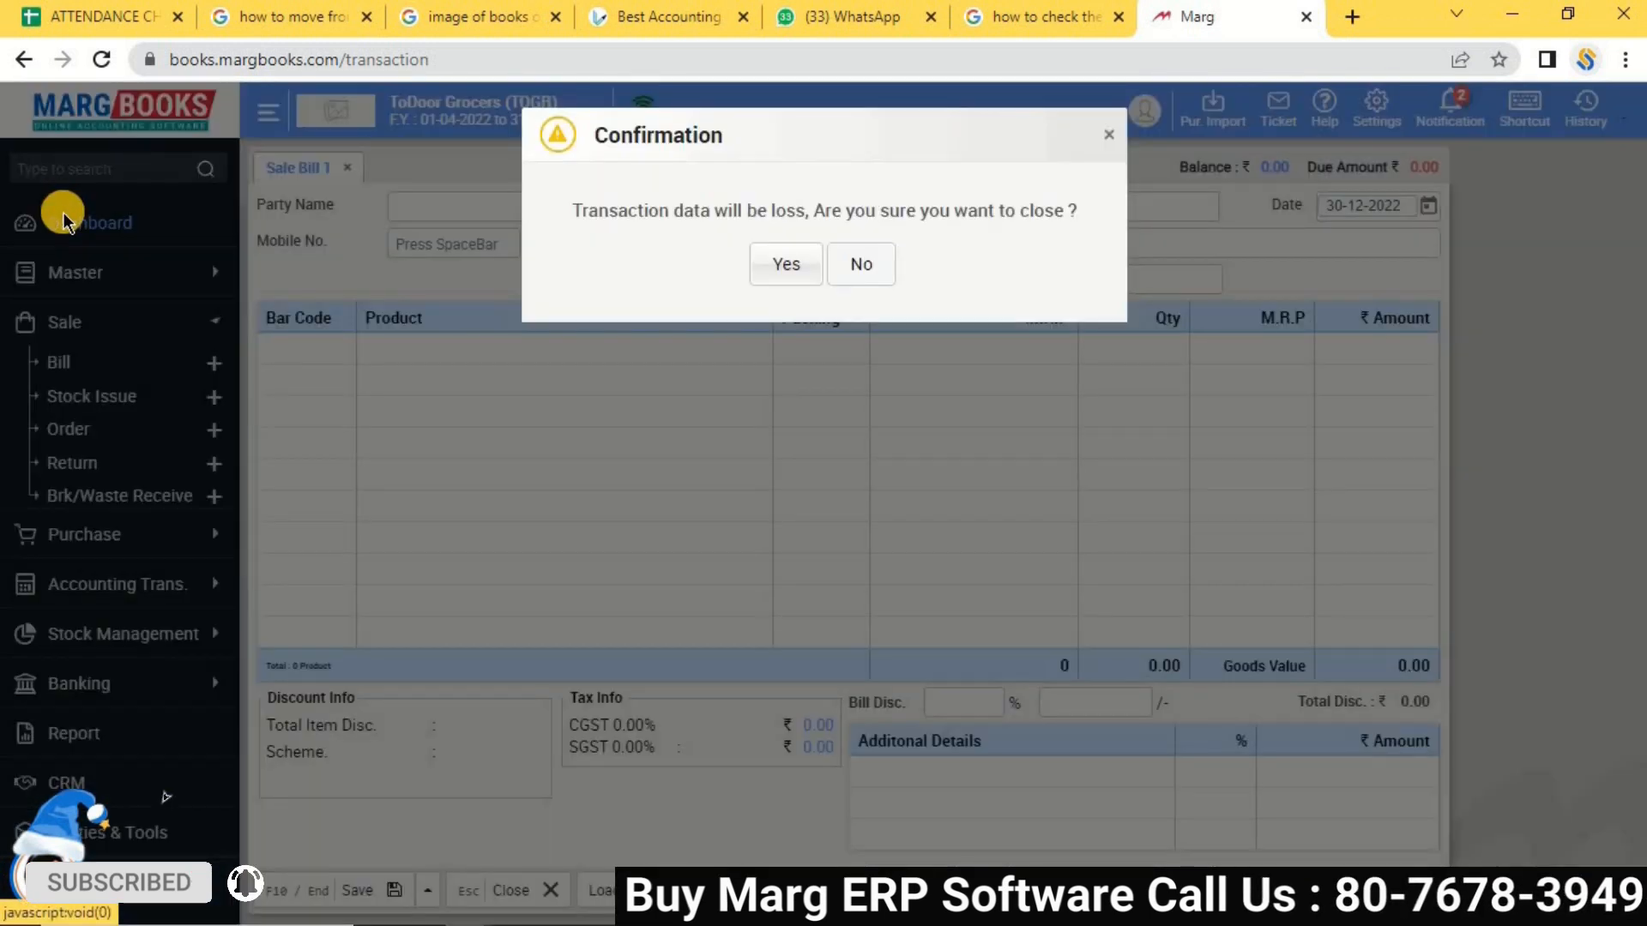
click(765, 275)
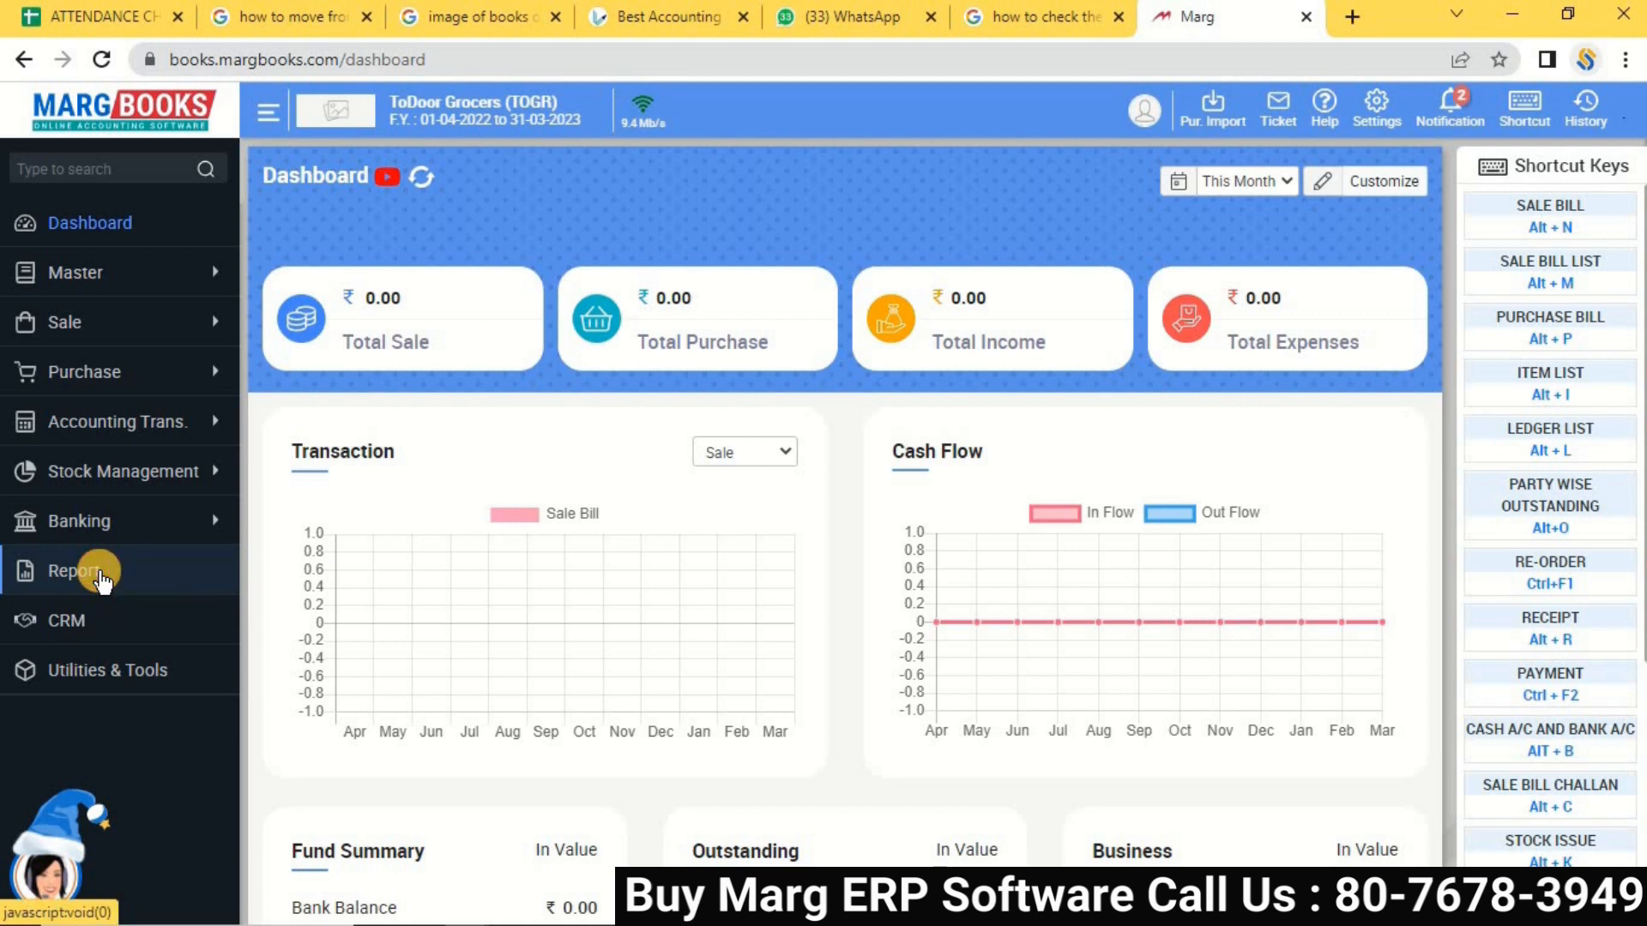
click(100, 581)
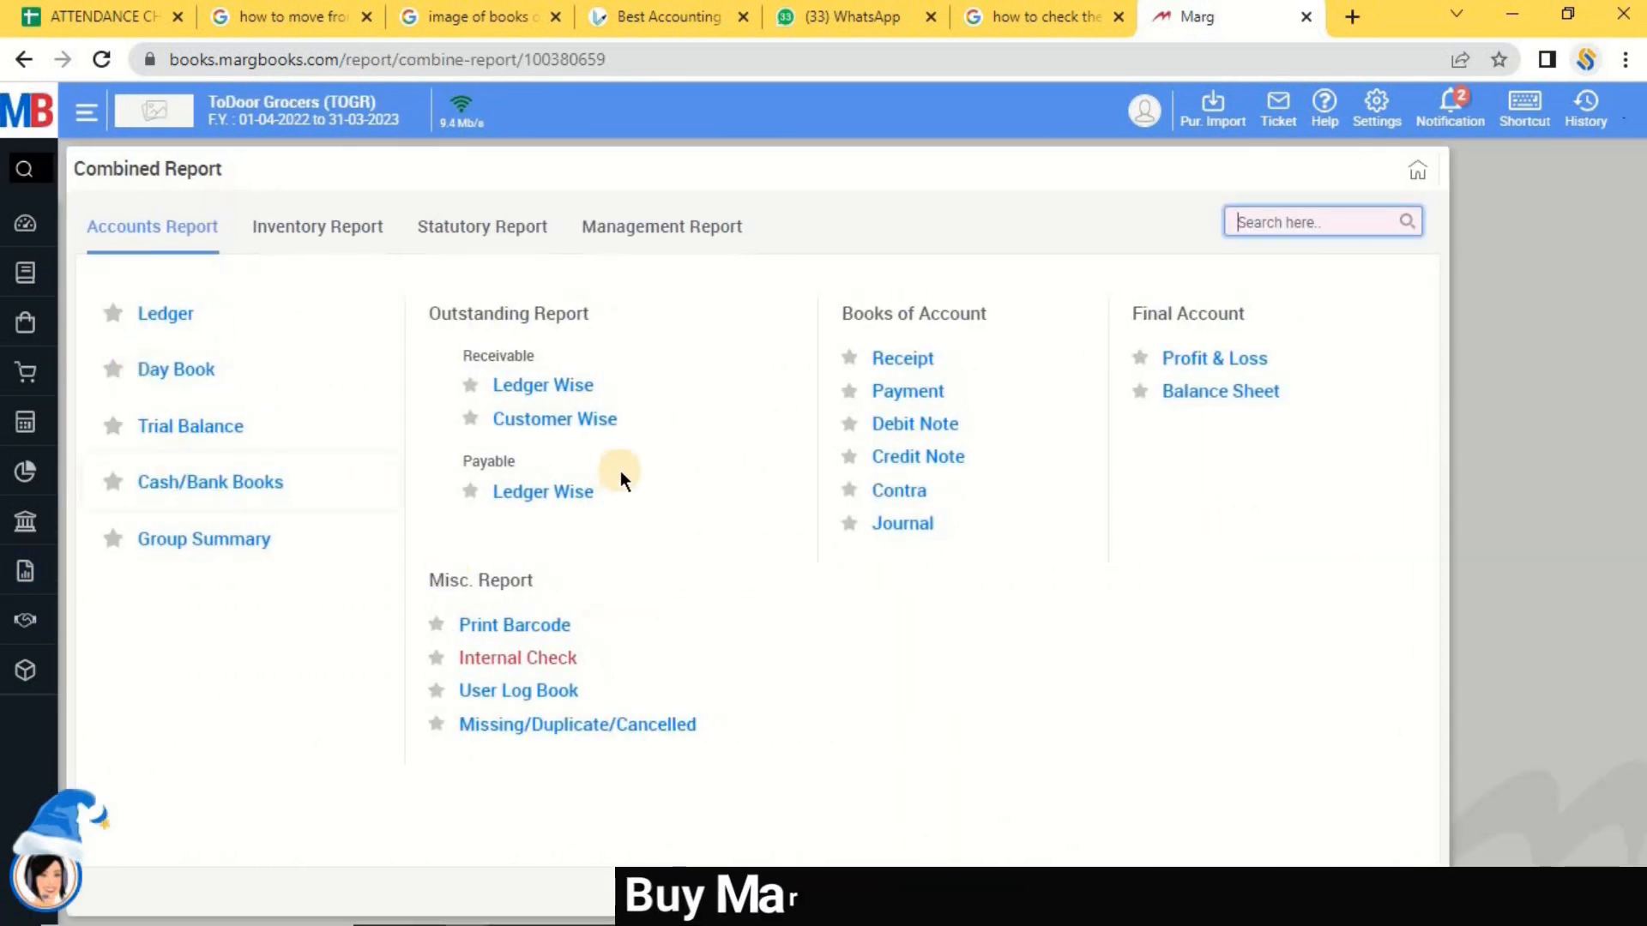
mouse_move(53, 279)
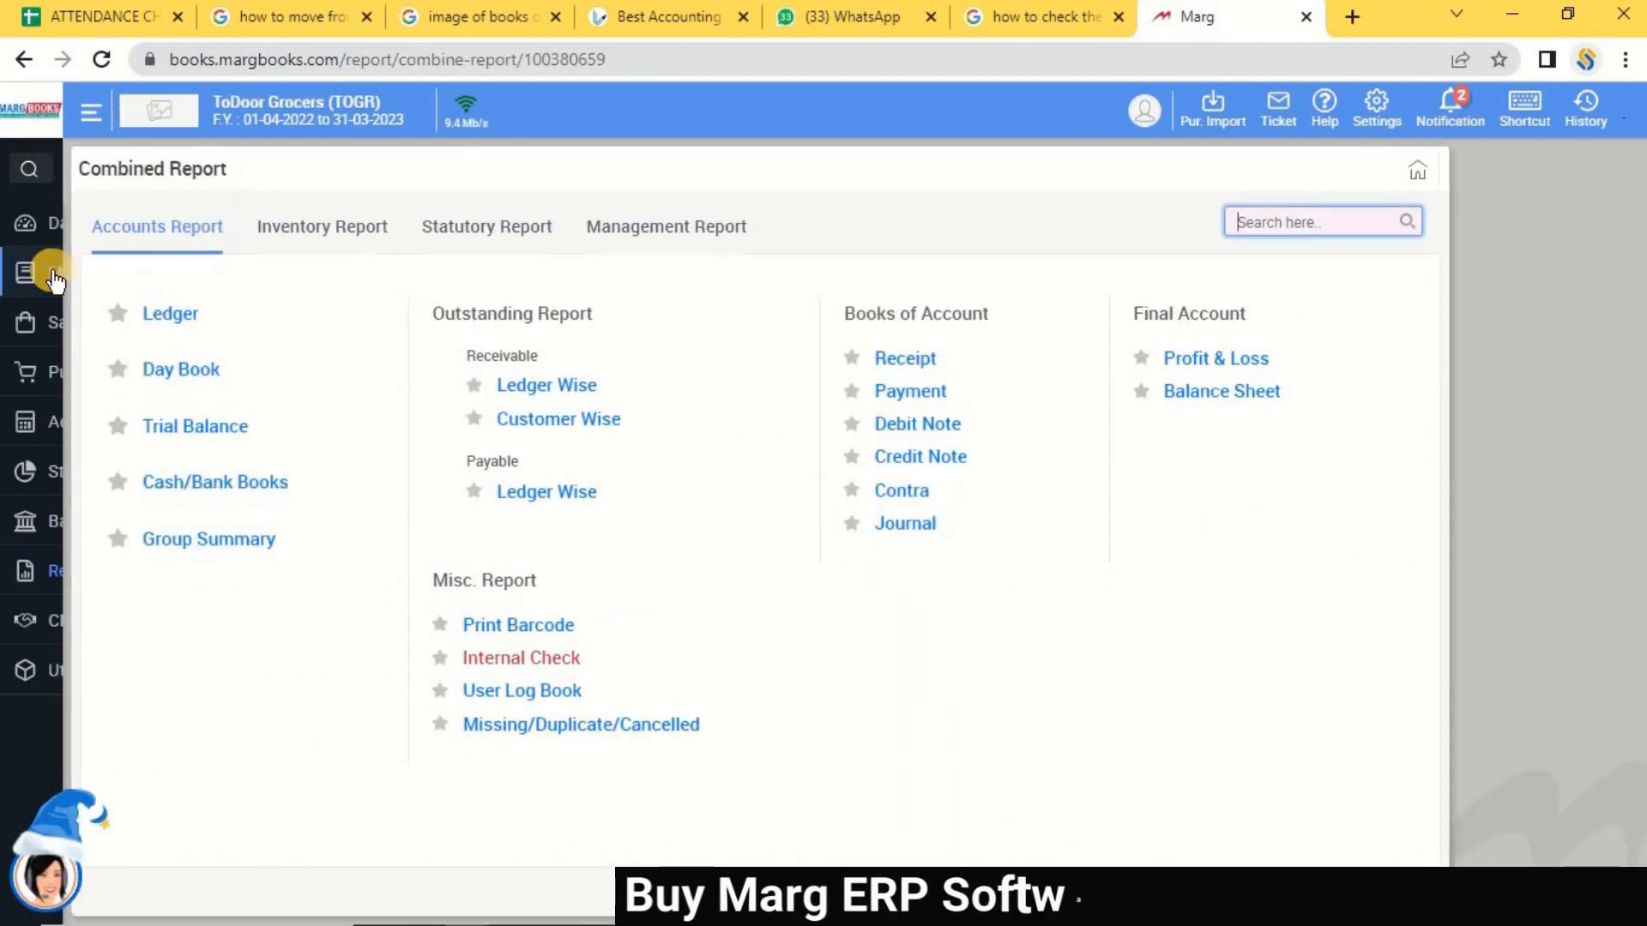